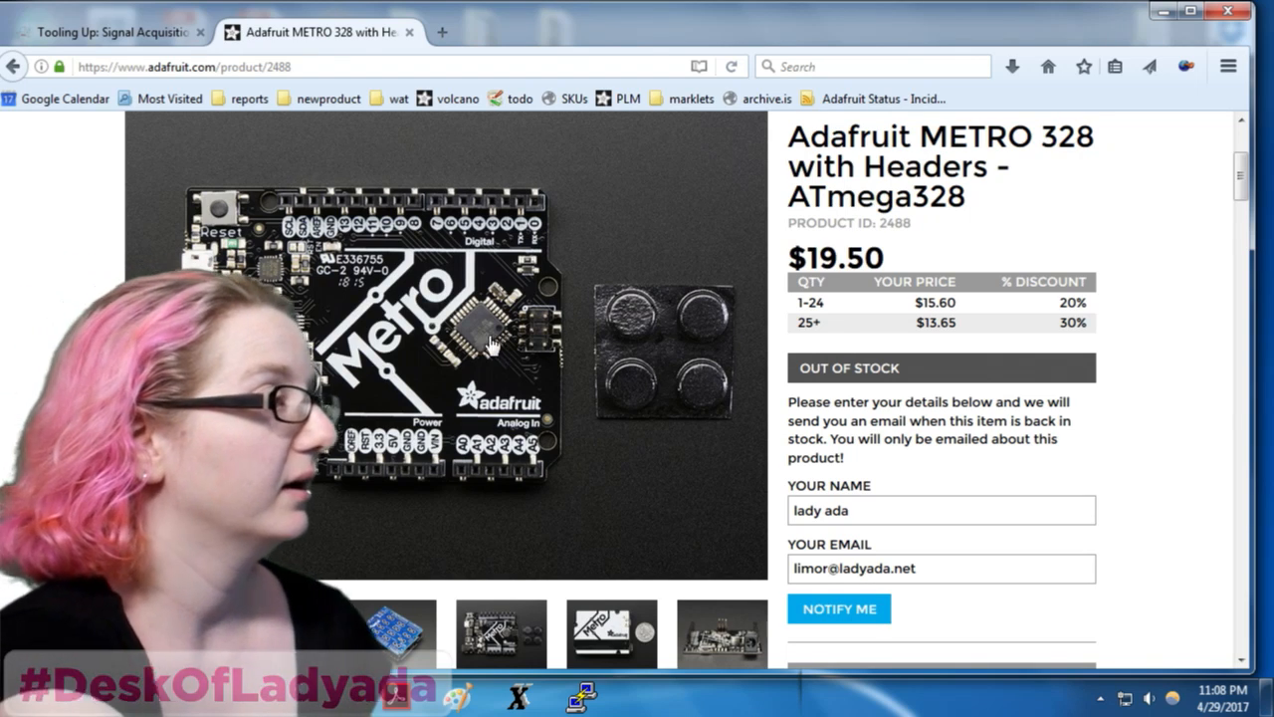
# Return to the search results for feather nrf52 and open the Adafruit Feather nRF52 Bluefruit LE product page
pyautogui.moveTo(861, 37); pyautogui.dragTo(1133, 36)
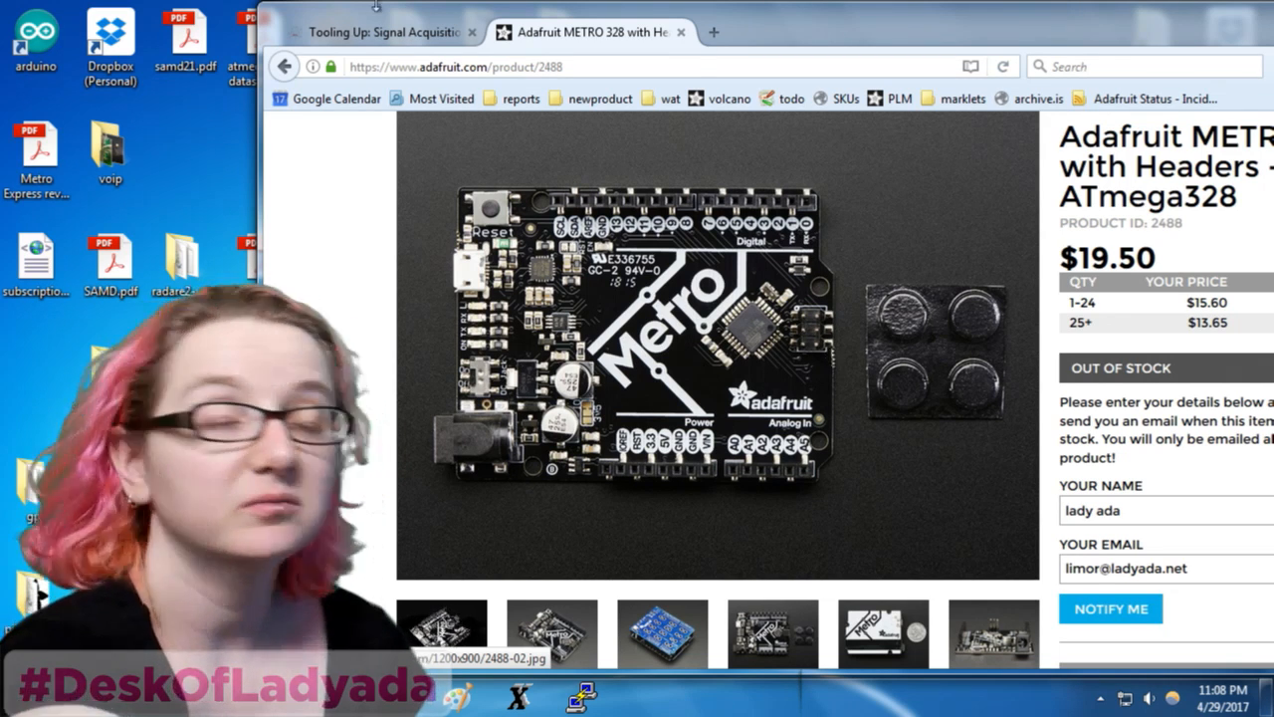
pyautogui.click(285, 67)
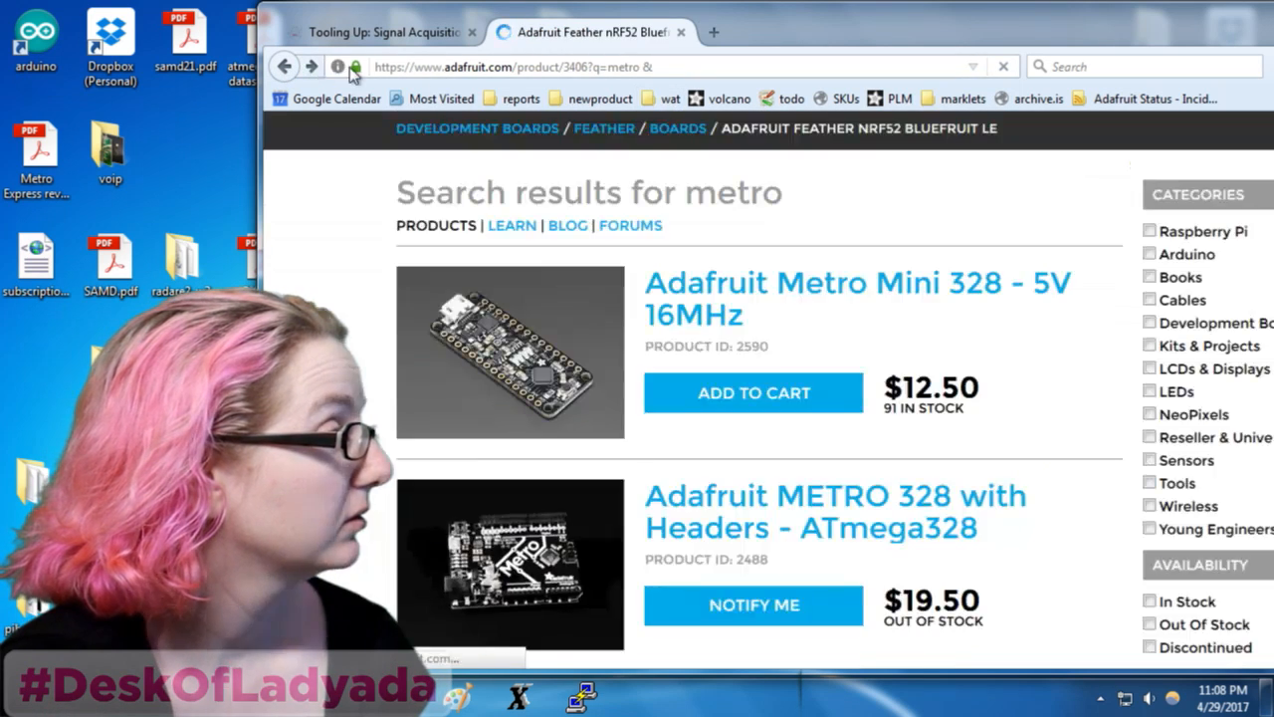
pyautogui.click(282, 65)
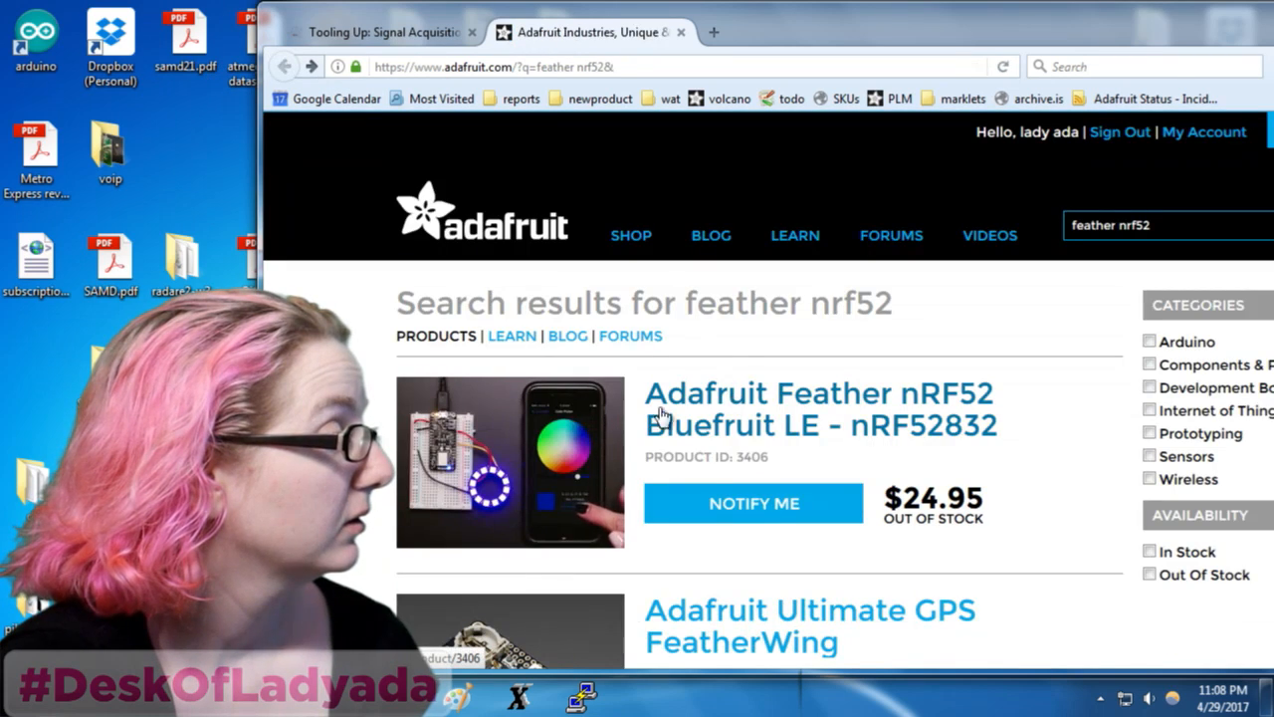
pyautogui.click(733, 420)
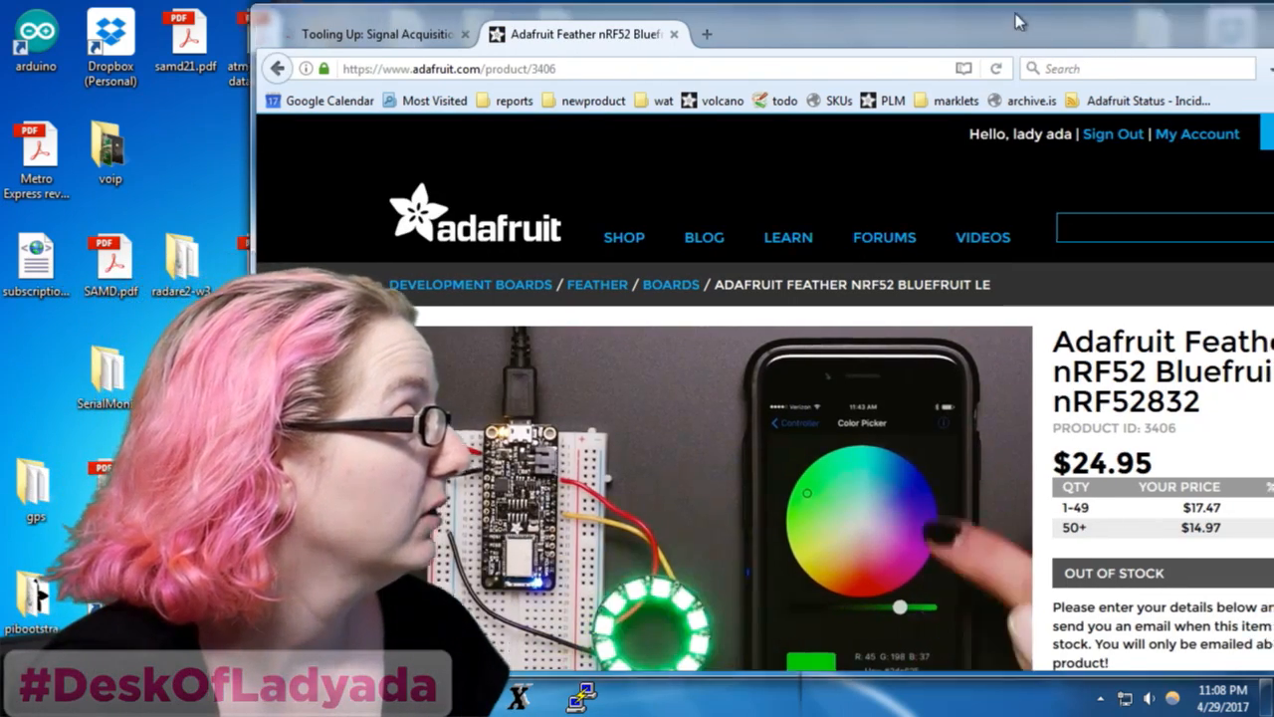
pyautogui.moveTo(1095, 15); pyautogui.dragTo(896, 17)
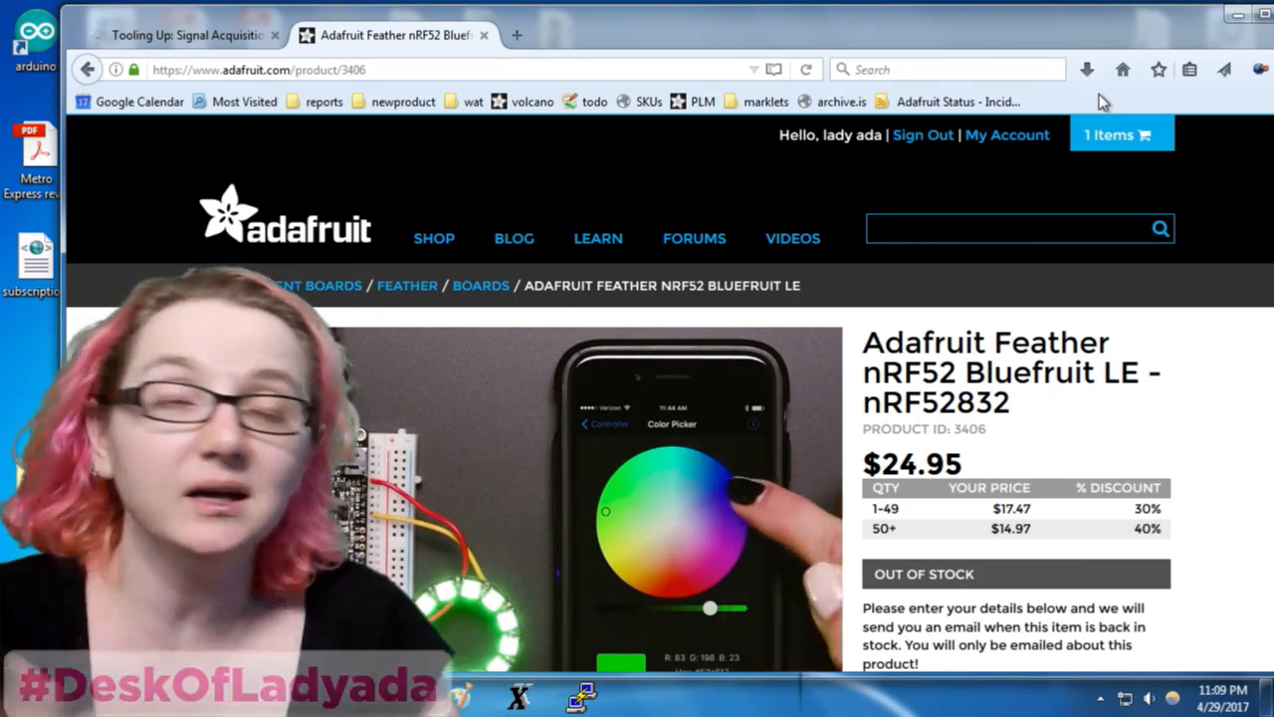
# Minimize the browser, switch to Windows Explorer and open the Dev Boards folder inside Development
pyautogui.click(1237, 13)
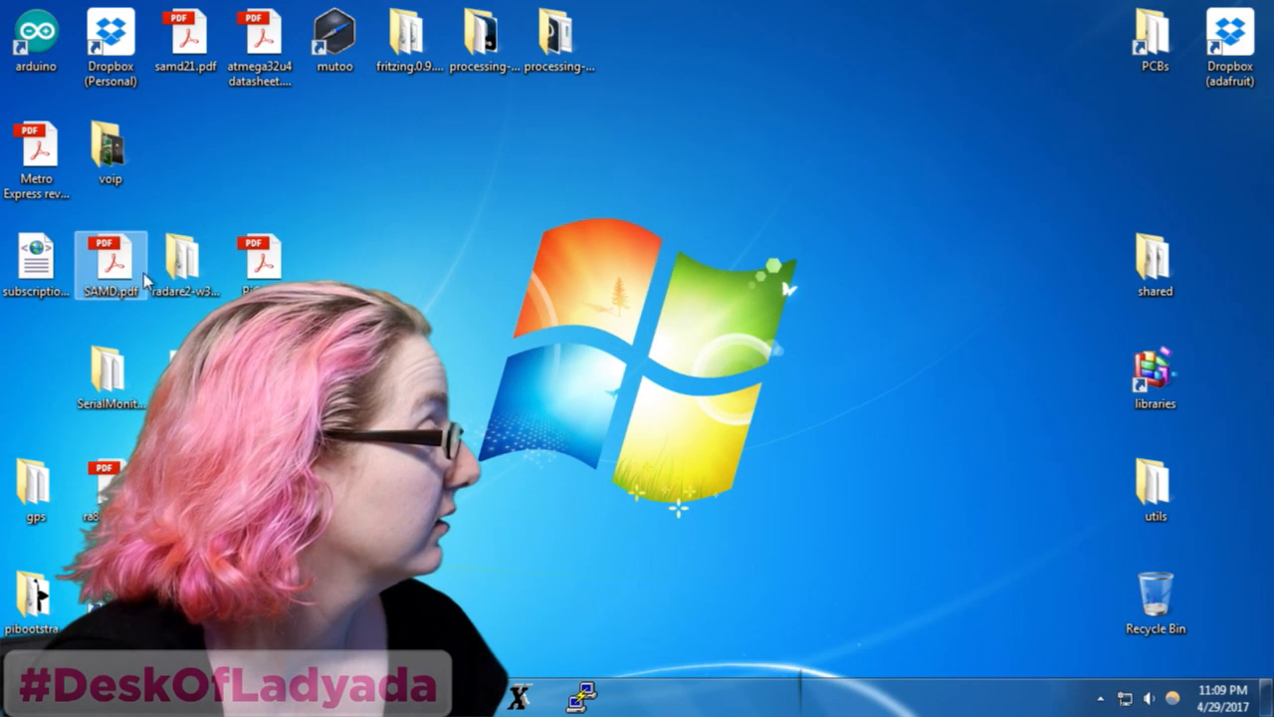
pyautogui.click(143, 697)
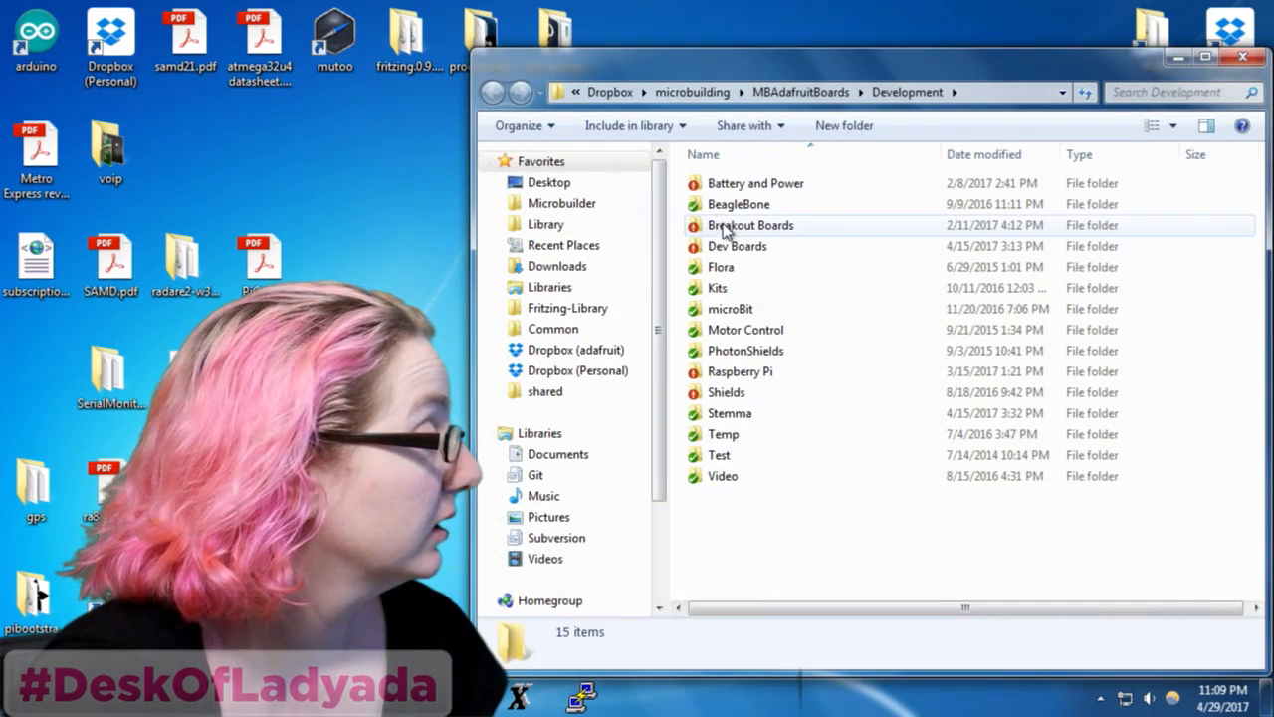
pyautogui.click(734, 240)
pyautogui.doubleClick(734, 246)
# Create a new folder named "Metro Bluefruit nRF52" inside Dev Boards
pyautogui.scroll(-5, 733, 245)
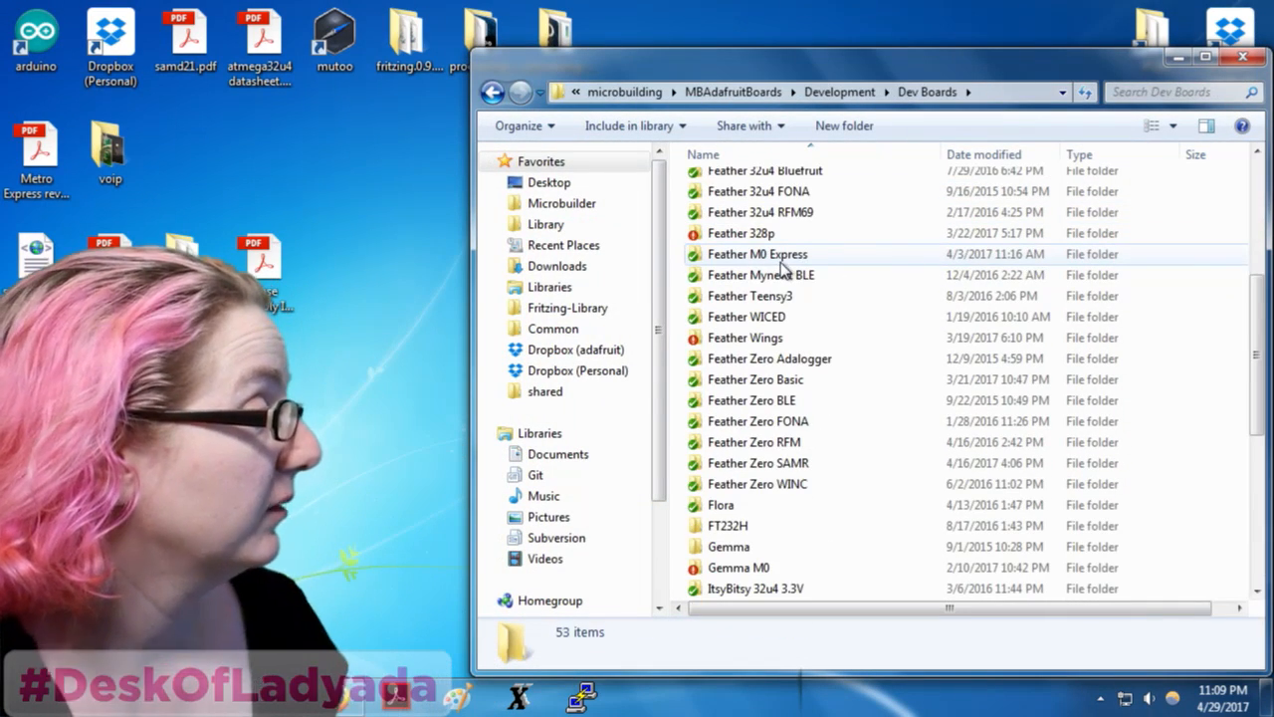
pyautogui.rightClick(1240, 365)
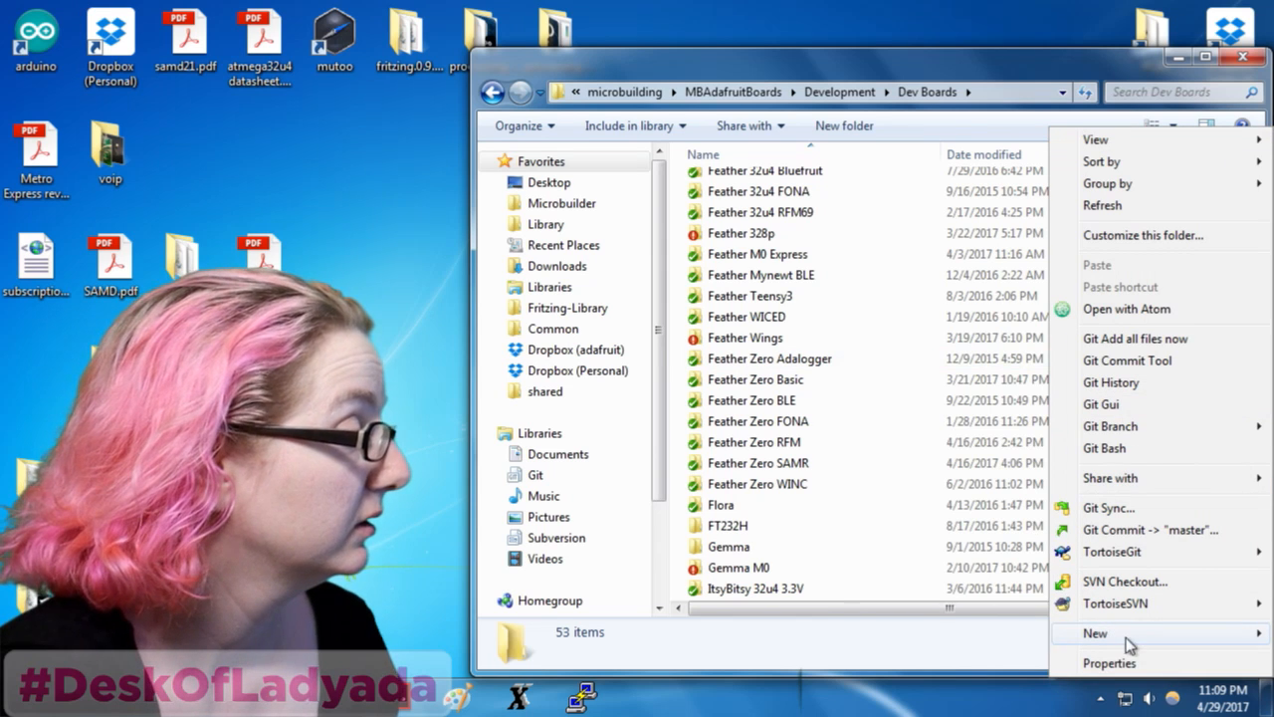
pyautogui.moveTo(1130, 645)
pyautogui.click(846, 319)
pyautogui.write('M')
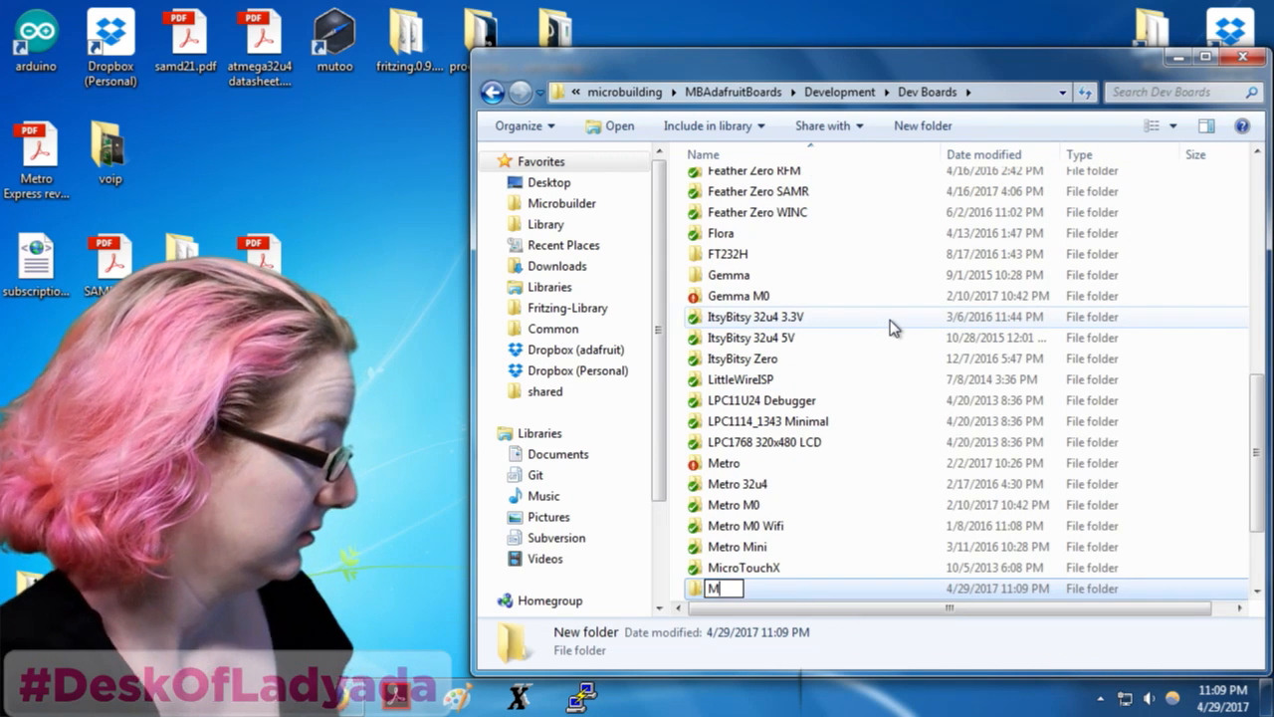
pyautogui.write('etro Bluefruit')
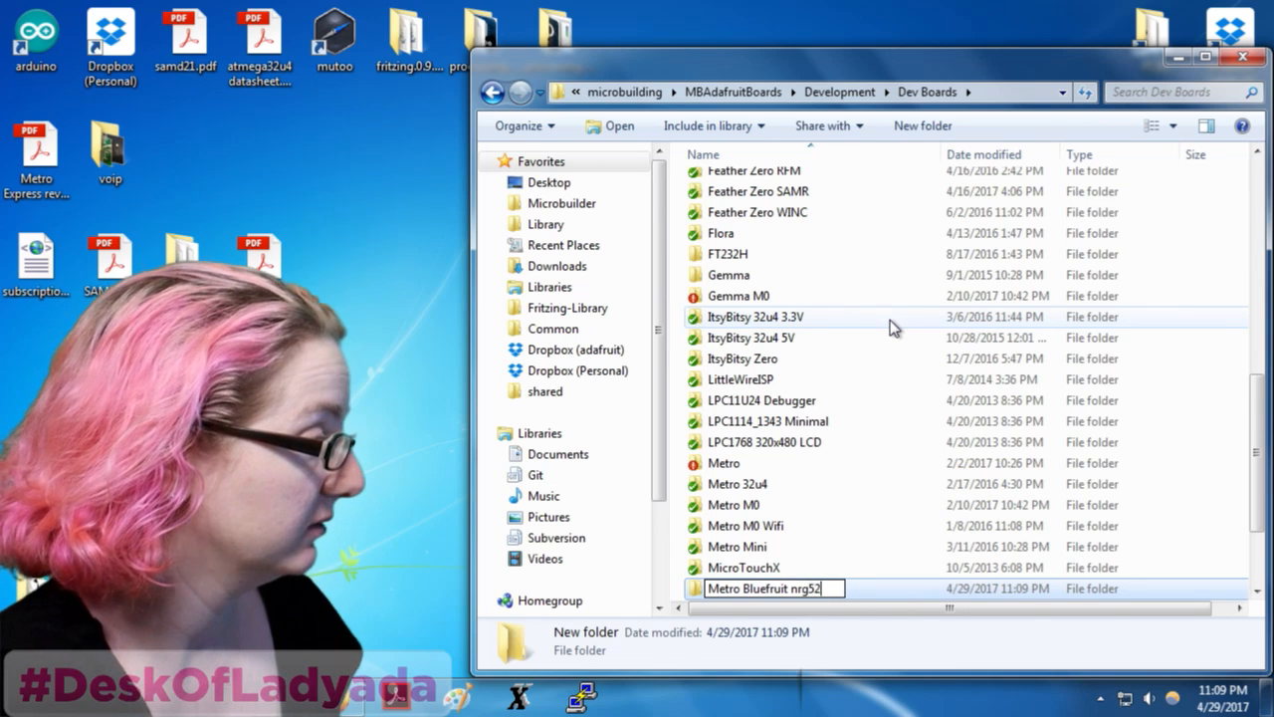
pyautogui.write(' nRF')
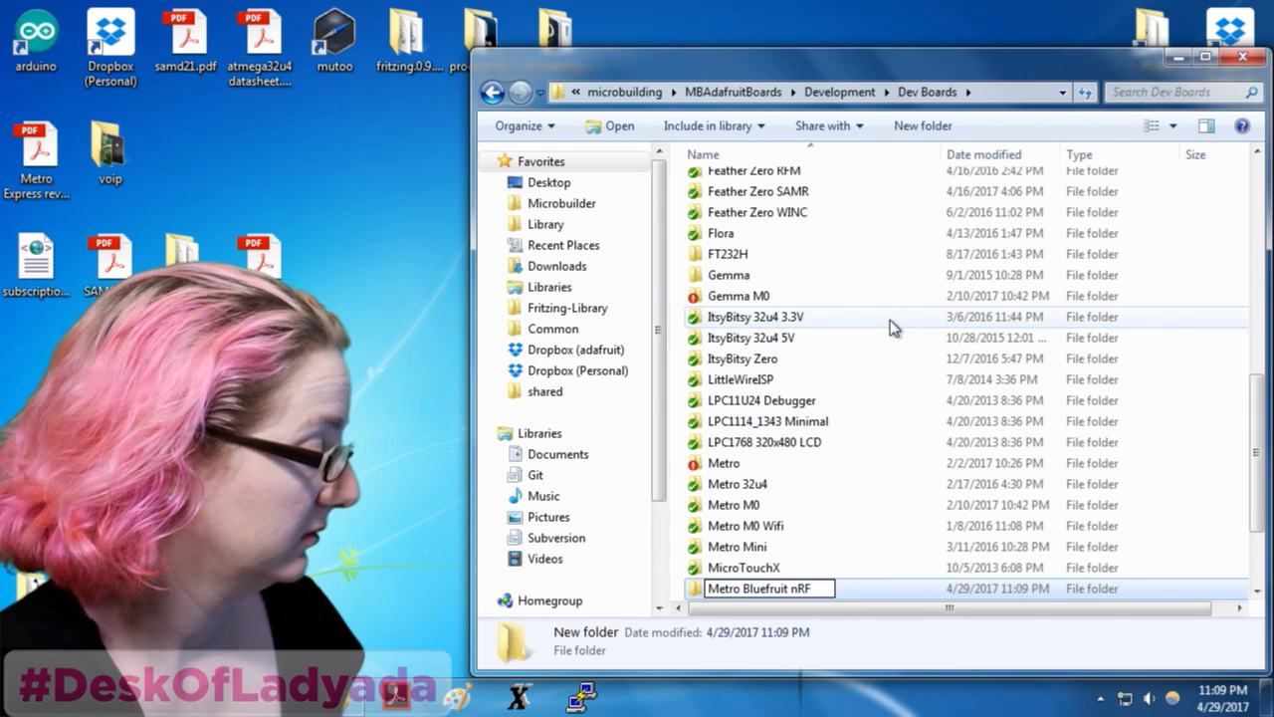
pyautogui.write('52')
pyautogui.press('Return')
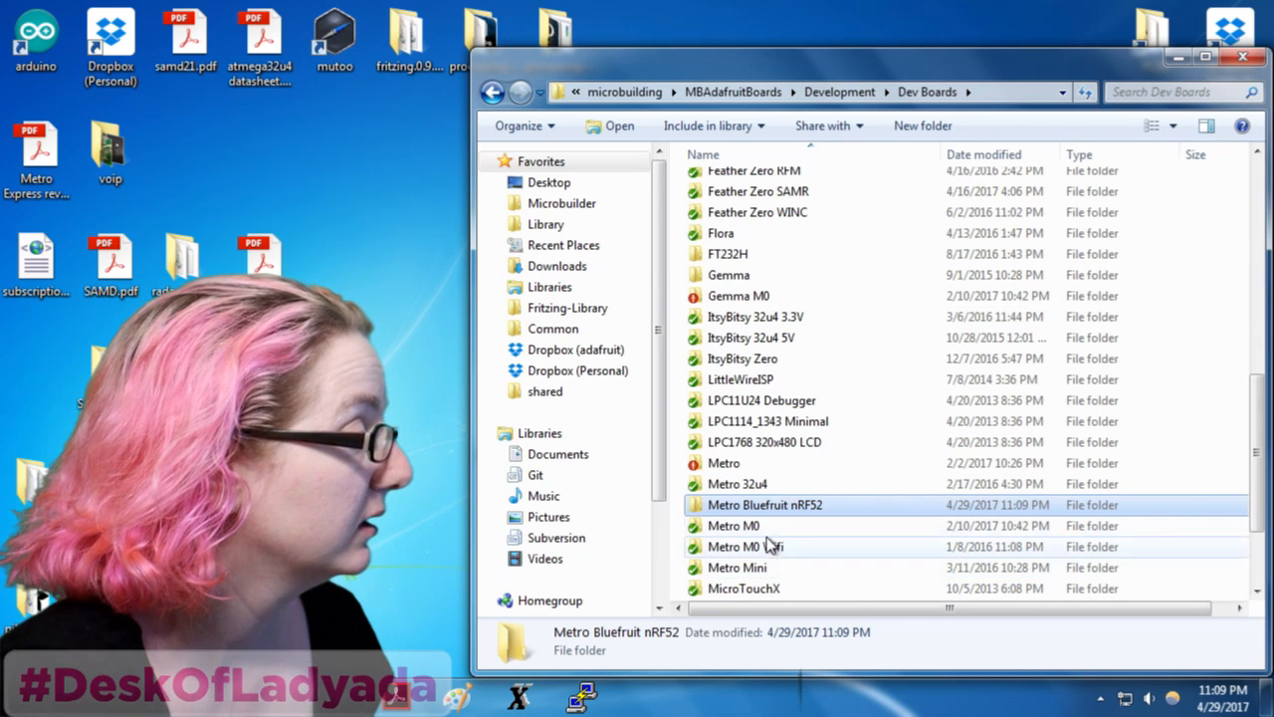
# Copy the Metro THM+LDO Rev C - CP2104 .brd and .sch files from the Metro folder's LDO+THM Rev C subfolder
pyautogui.scroll(-1, 769, 528)
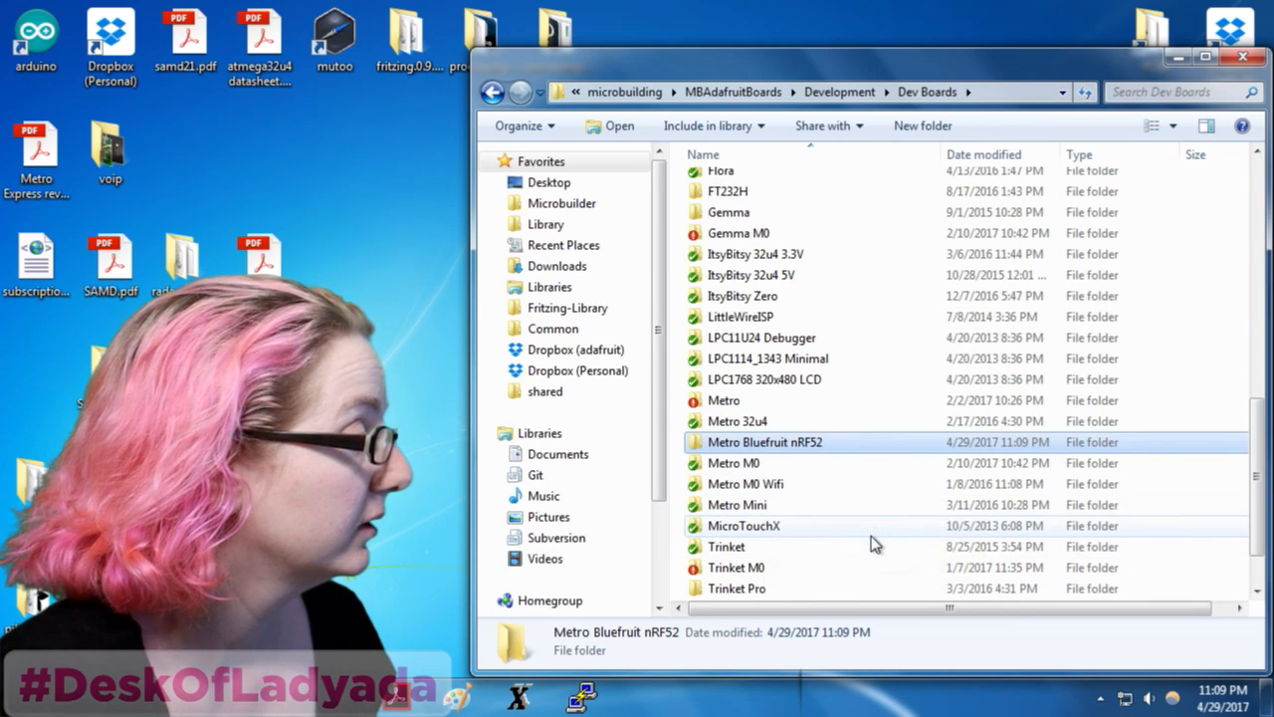
pyautogui.scroll(2, 961, 364)
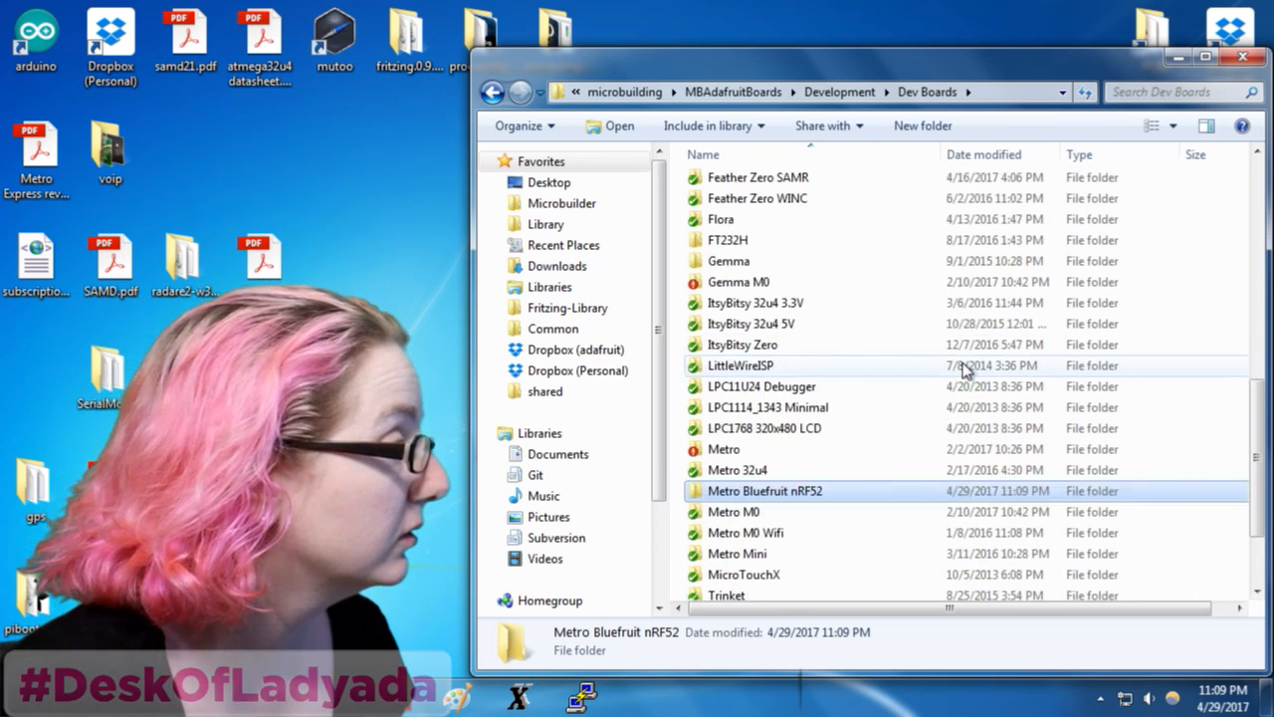
pyautogui.scroll(-1, 962, 368)
pyautogui.doubleClick(776, 451)
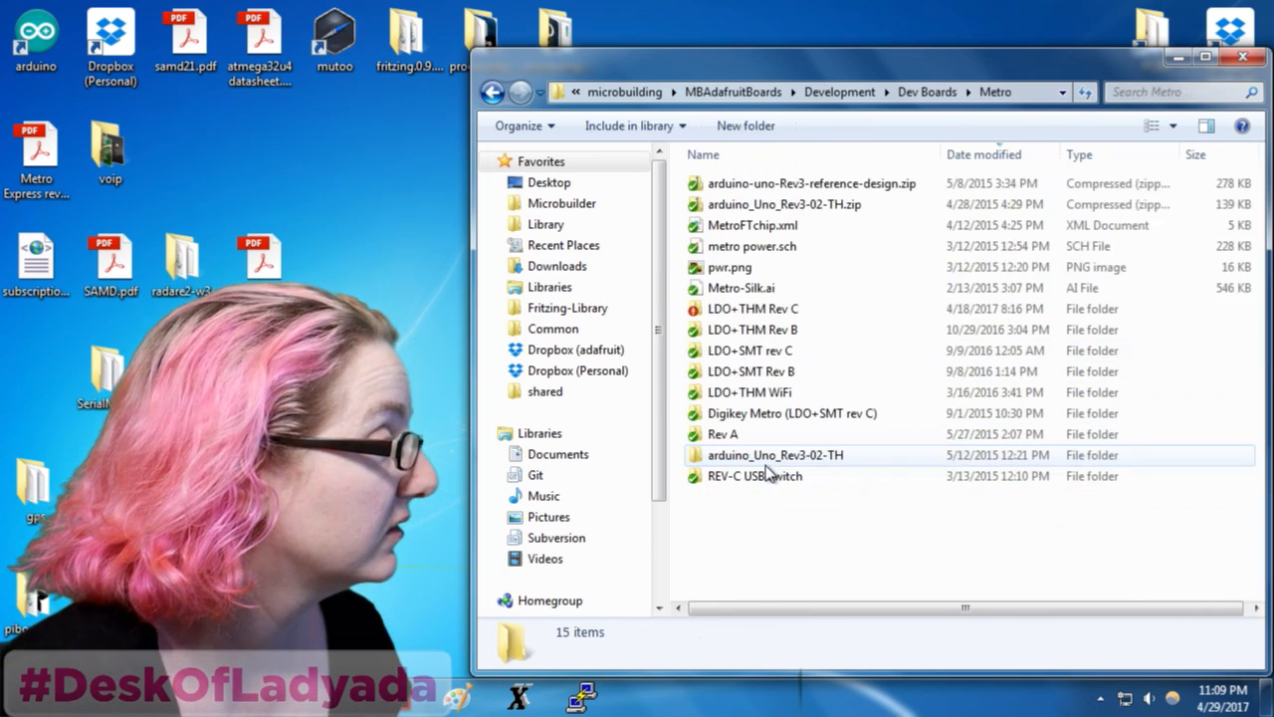
pyautogui.doubleClick(763, 310)
pyautogui.click(773, 288)
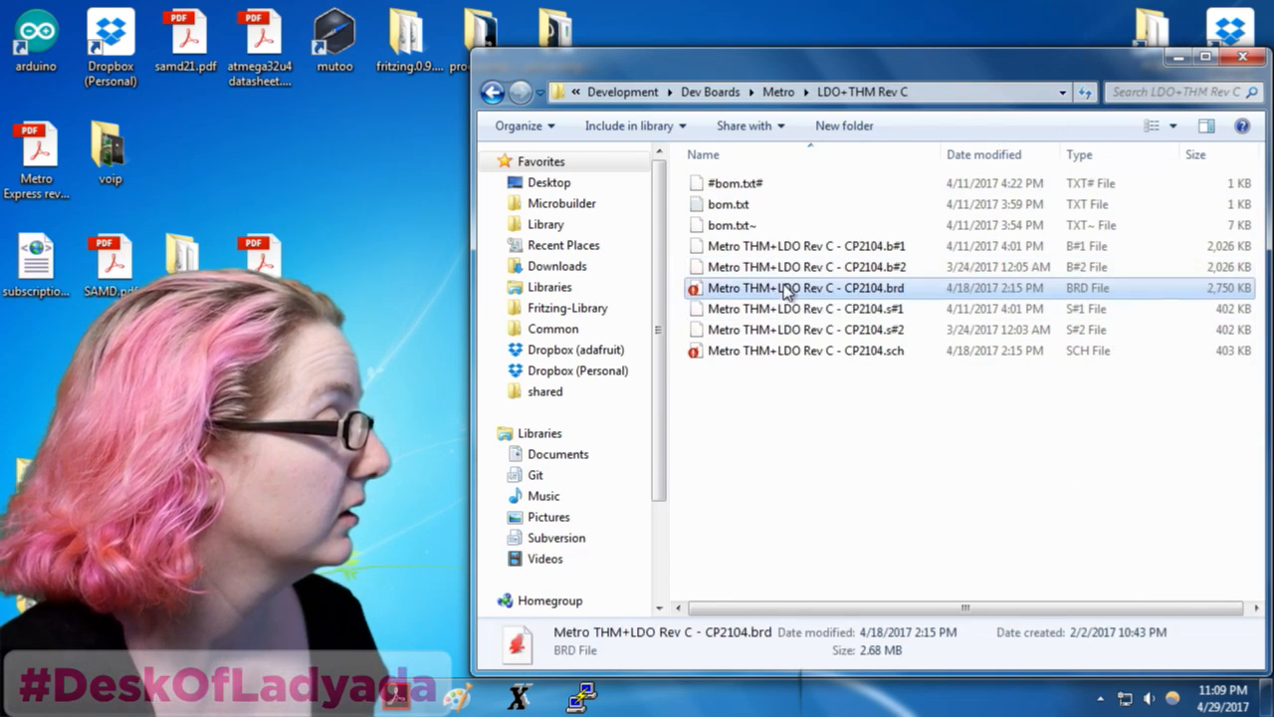
pyautogui.keyDown('ctrl'); pyautogui.click(794, 357); pyautogui.keyUp('ctrl')
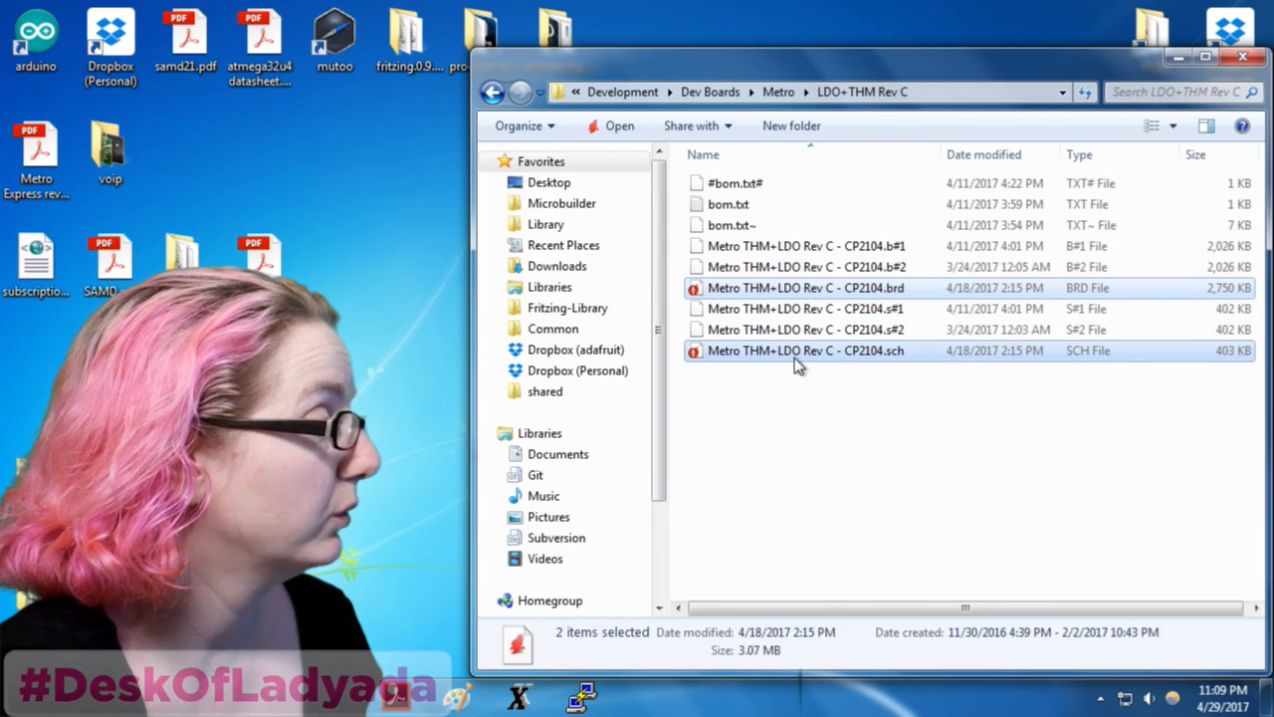
# Paste the copied board and schematic files into the Metro Bluefruit nRF52 folder under Dev Boards
pyautogui.click(492, 92)
pyautogui.click(492, 91)
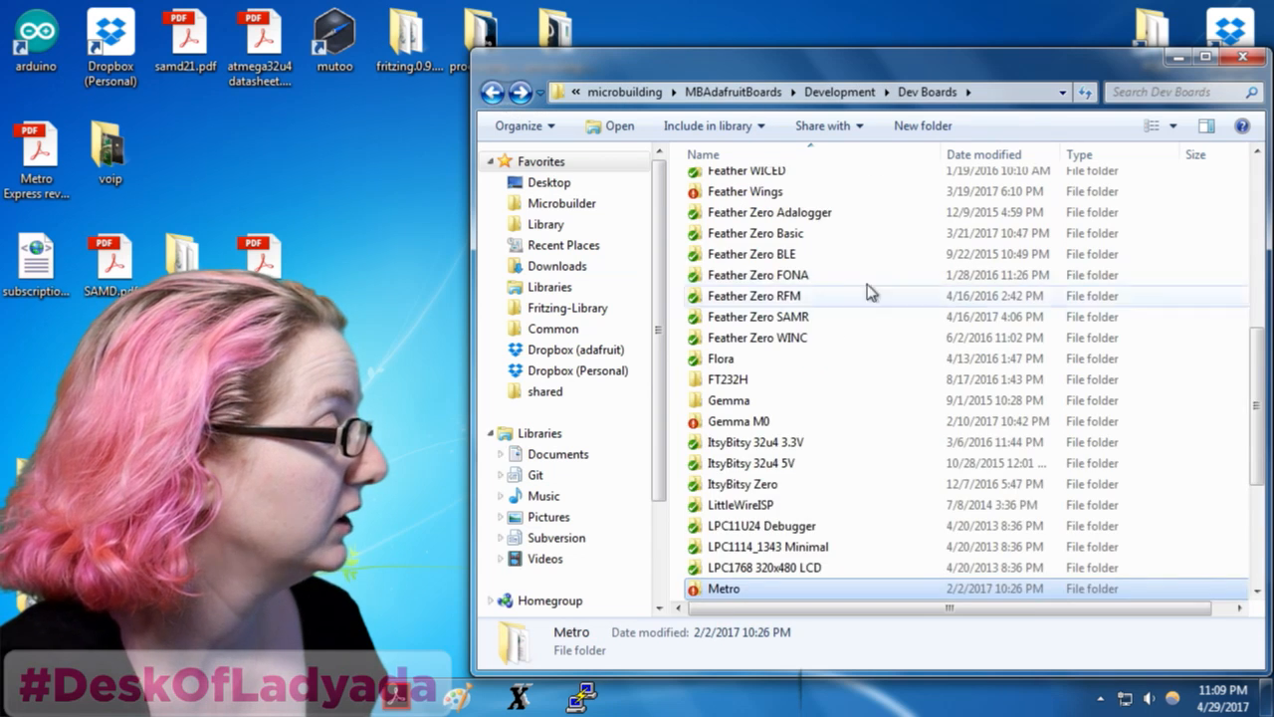
pyautogui.doubleClick(818, 506)
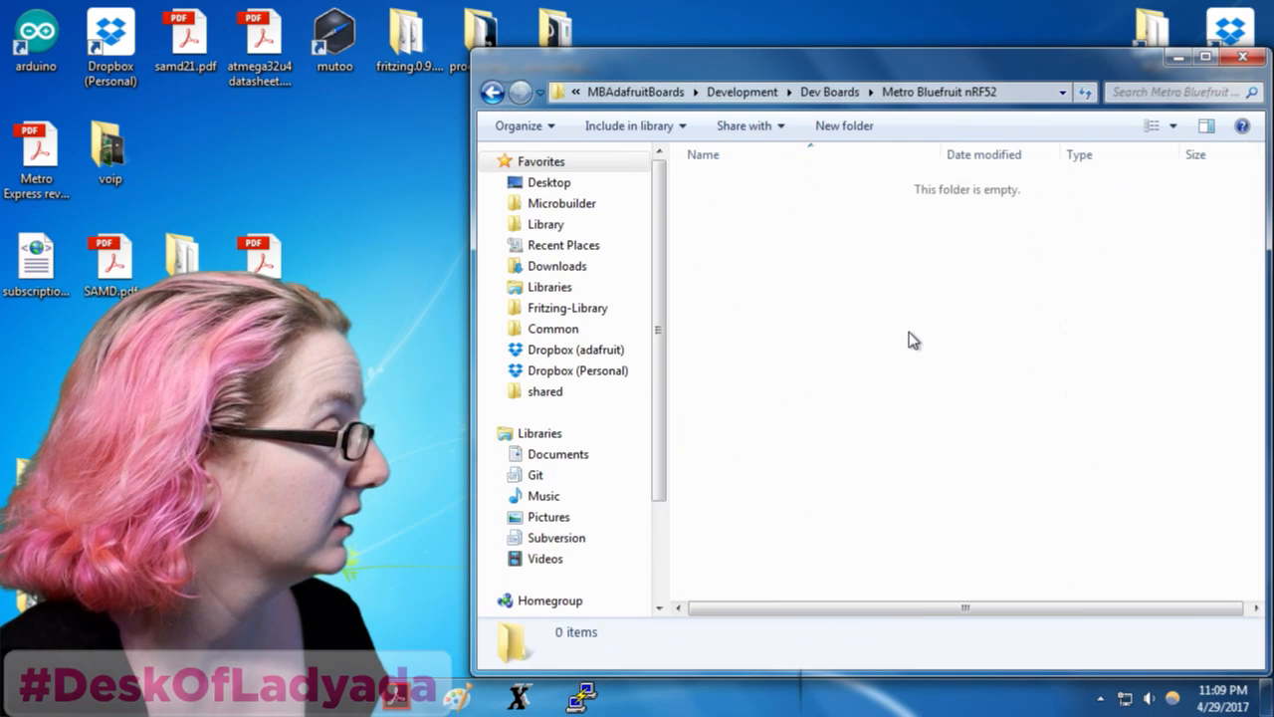
pyautogui.moveTo(848, 294); pyautogui.dragTo(802, 199)
# Rename the copied .brd file as "Metro Bluefruit nRF52 Rev A.brd"
pyautogui.click(797, 185)
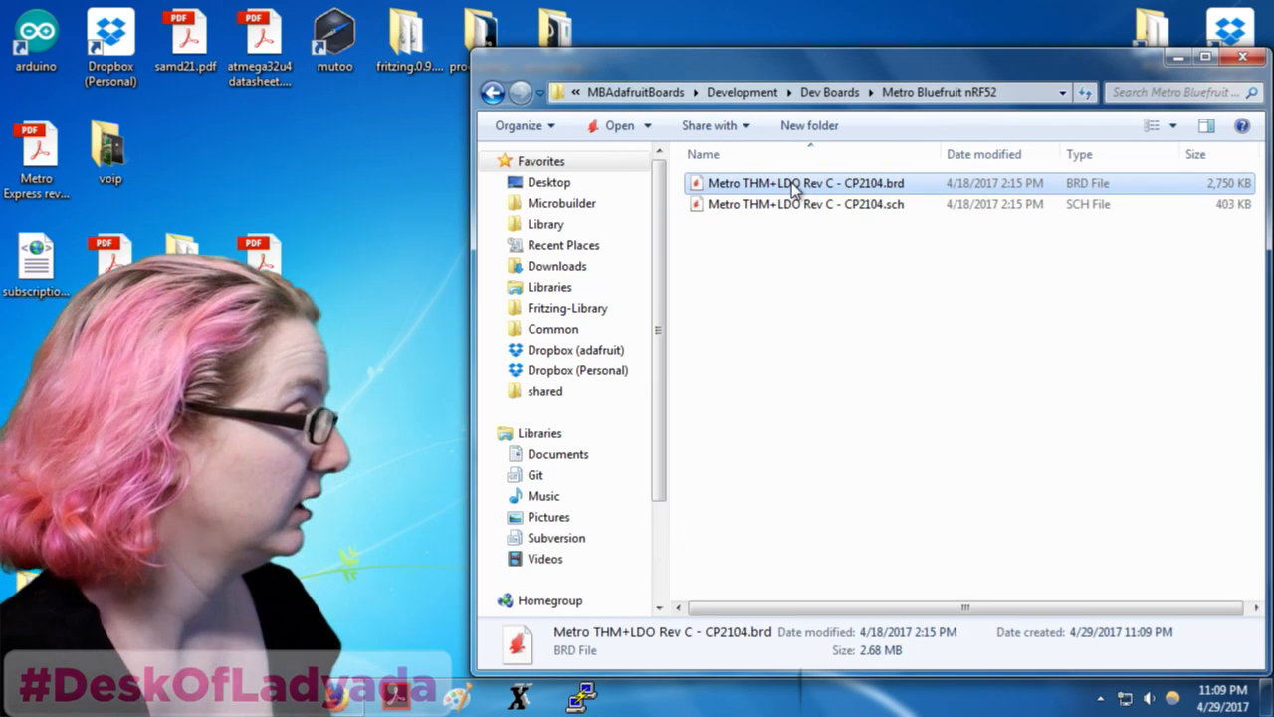
pyautogui.press('F2')
pyautogui.write('M')
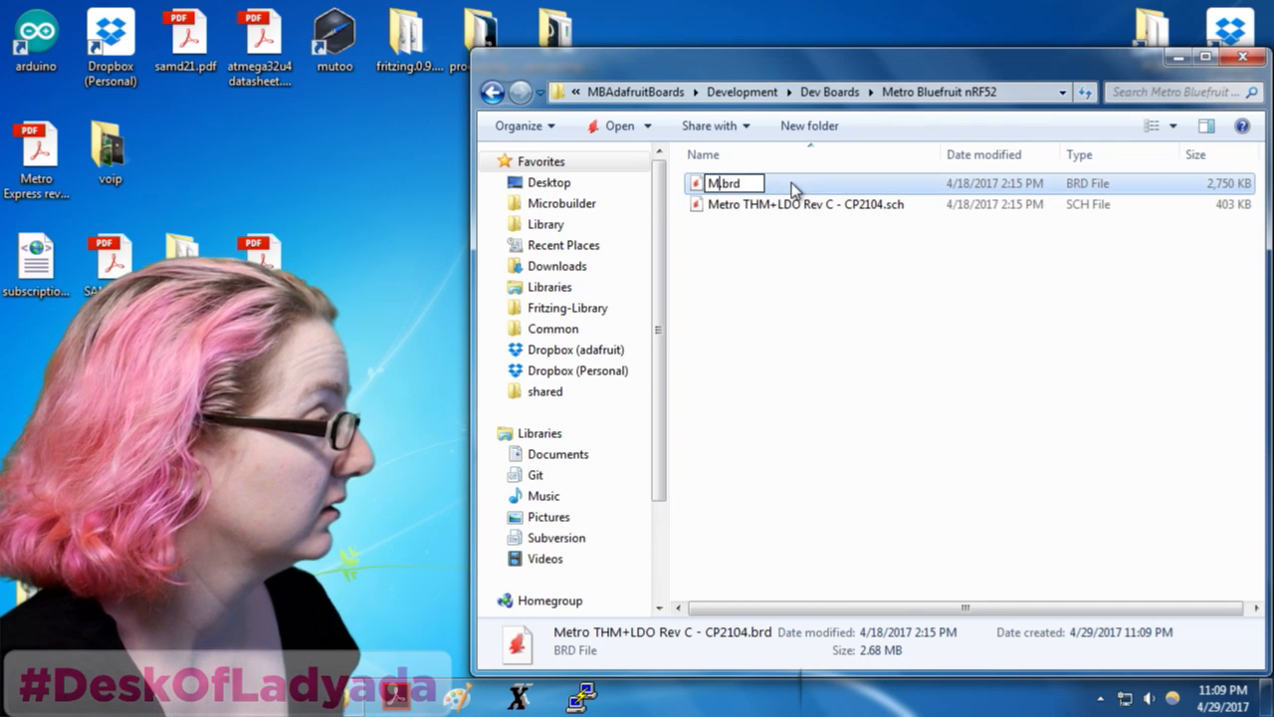
pyautogui.write('etro Bleufruit')
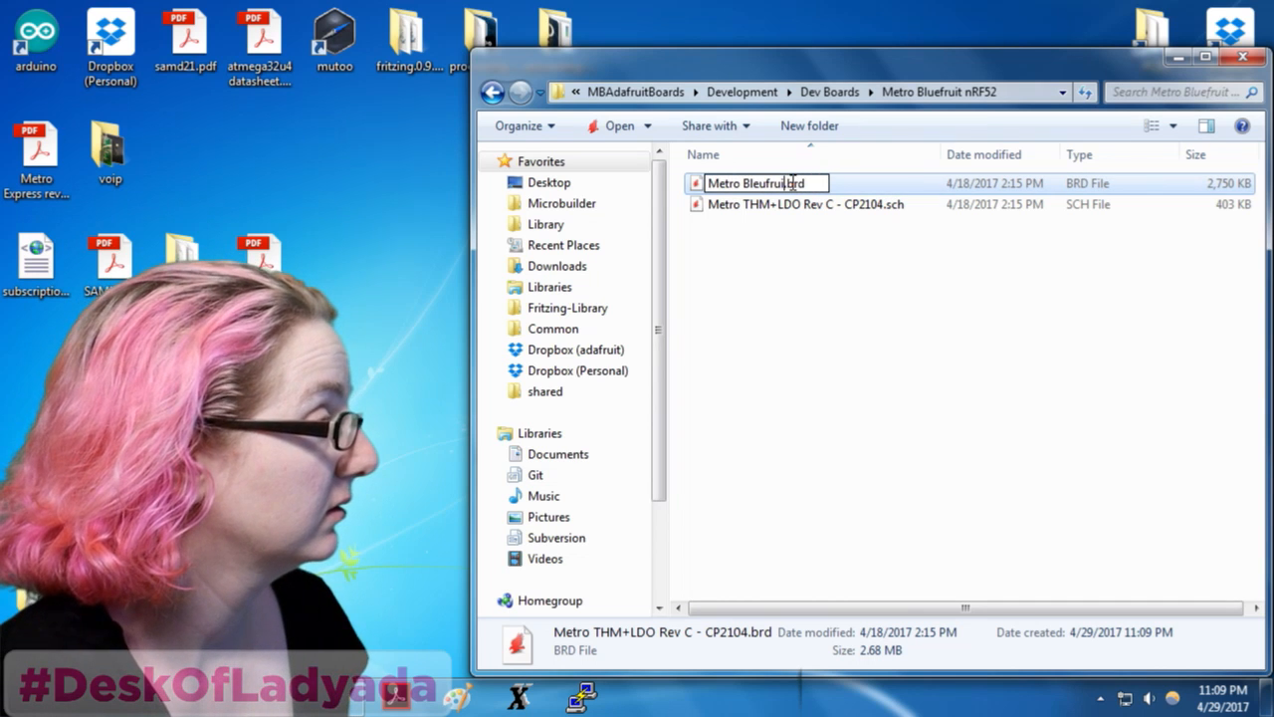
pyautogui.press('BackSpace')
pyautogui.press('BackSpace')
pyautogui.press('BackSpace')
pyautogui.press('BackSpace')
pyautogui.press('BackSpace')
pyautogui.press('BackSpace')
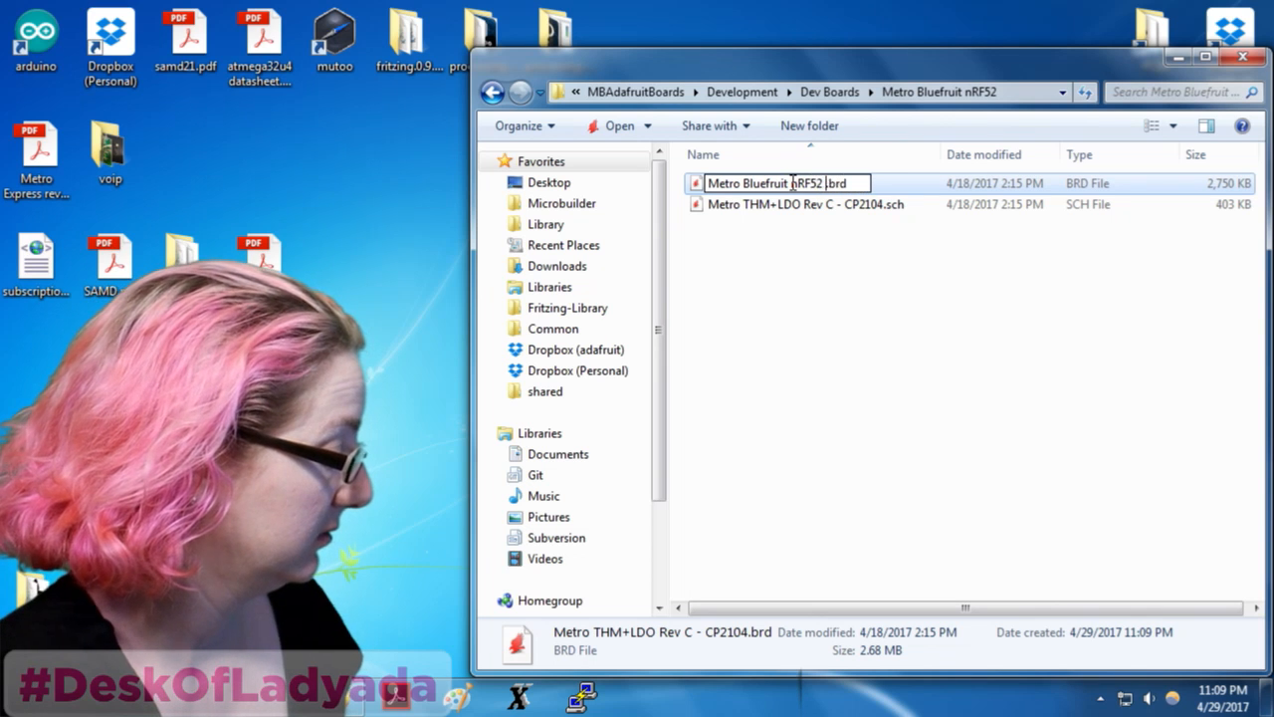
pyautogui.press('Return')
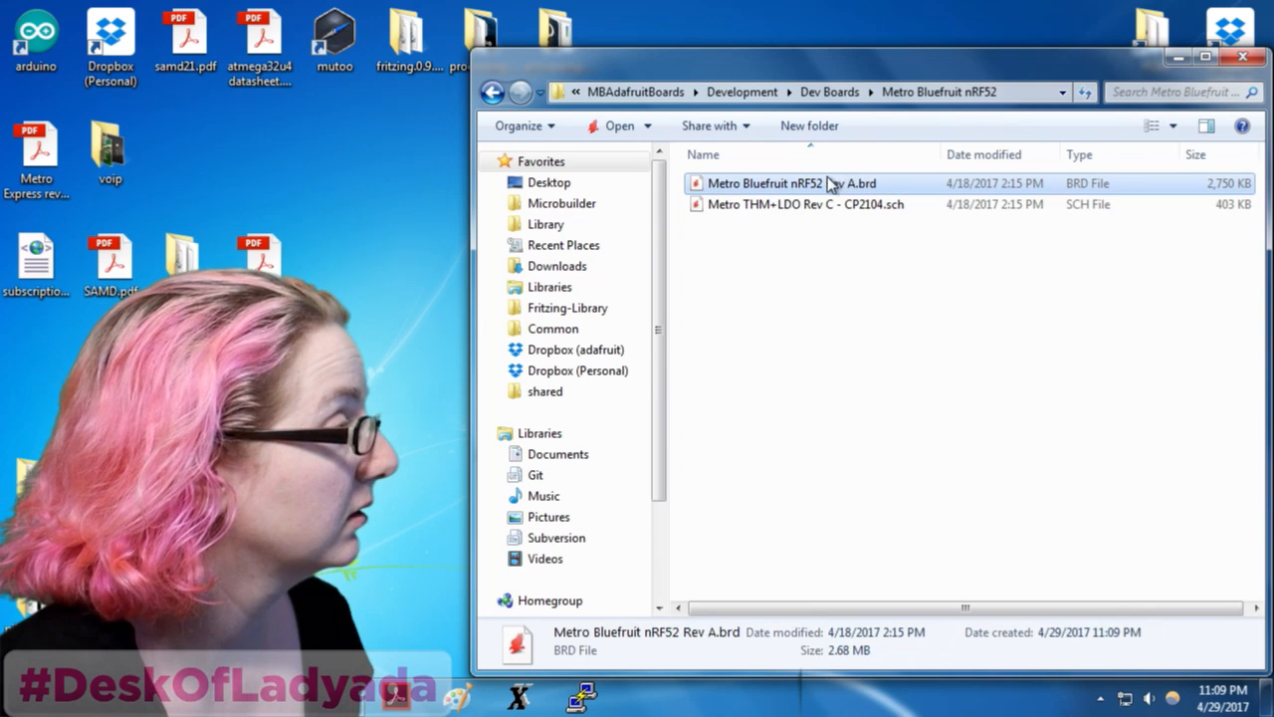
# Rename the copied .sch file as "Metro Bluefruit nRF52 Rev A.sch"
pyautogui.click(834, 205)
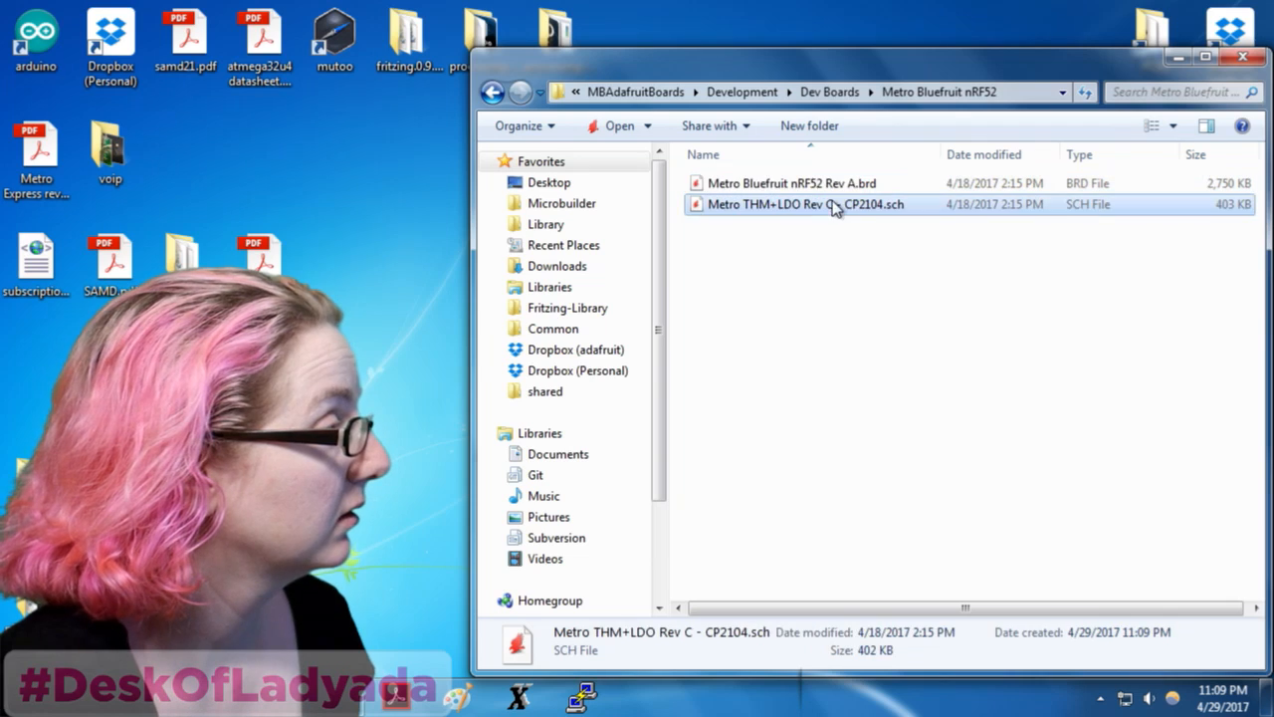
pyautogui.press('F2')
pyautogui.write('Metro Bluefruit nRF52 Rev A')
pyautogui.press('Return')
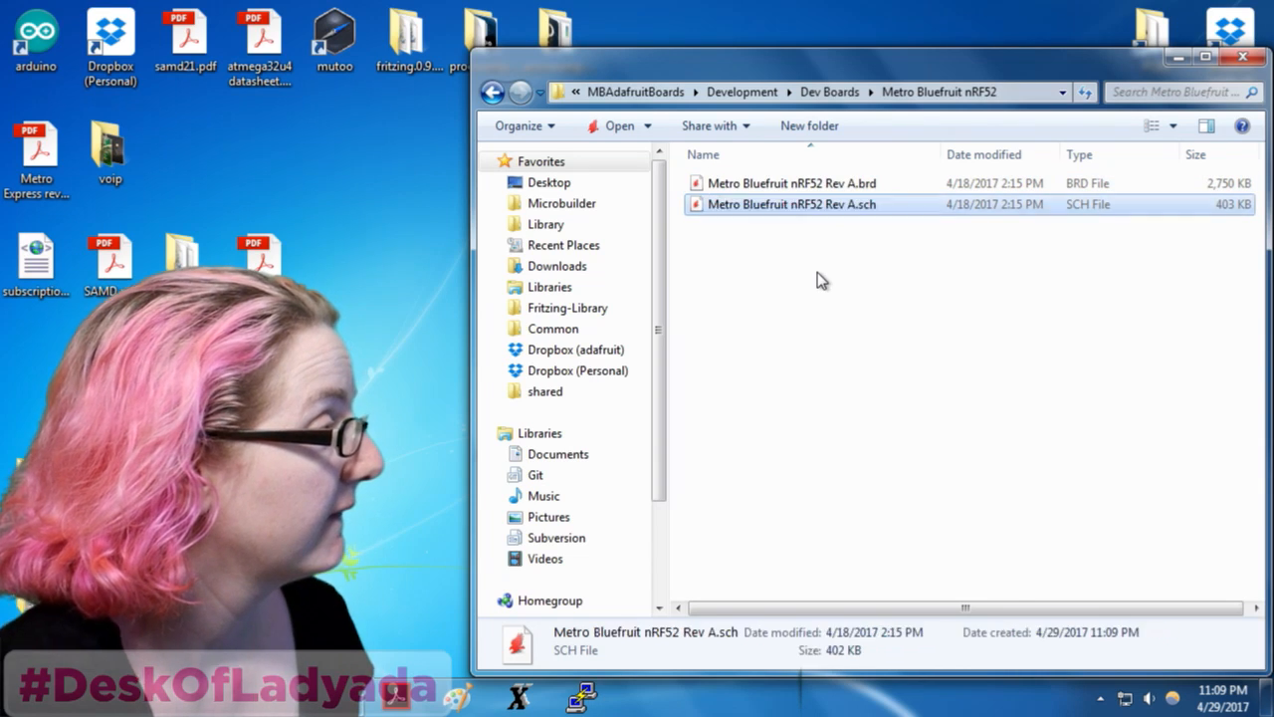
# Open Metro Bluefruit nRF52 Rev A.sch in EAGLE and maximize the schematic window
pyautogui.doubleClick(759, 206)
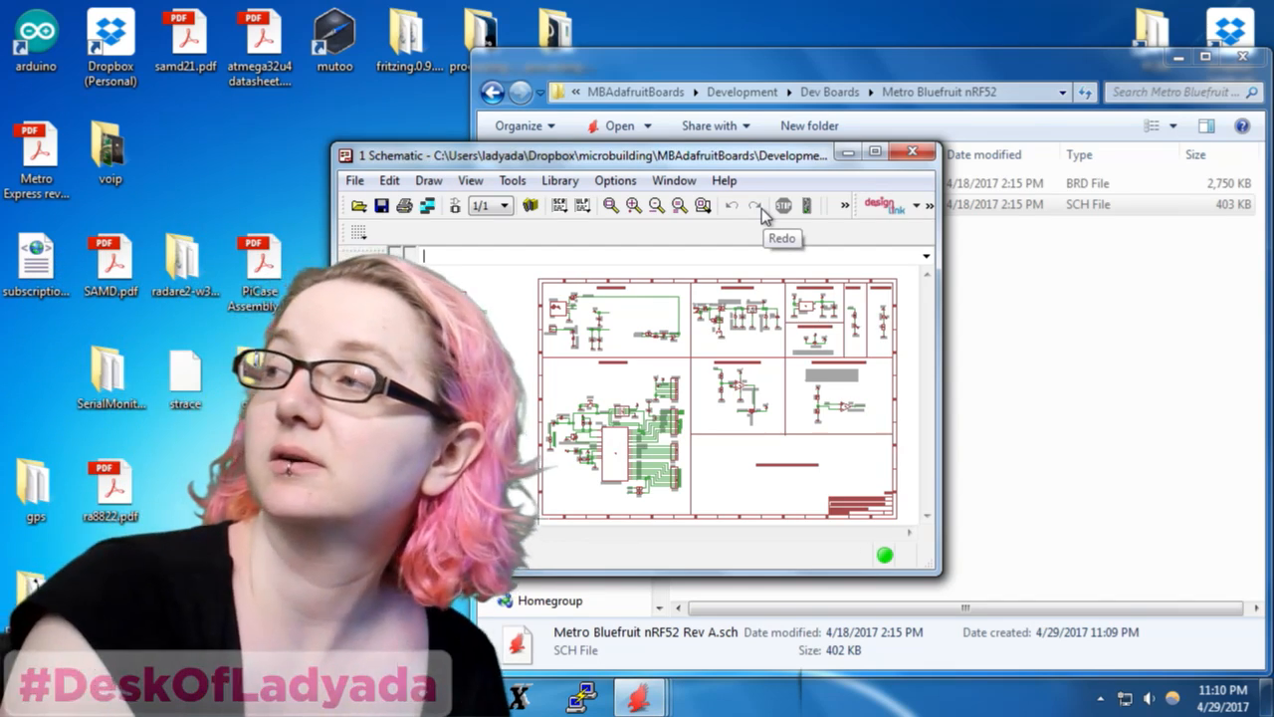
pyautogui.moveTo(748, 160); pyautogui.dragTo(848, 132)
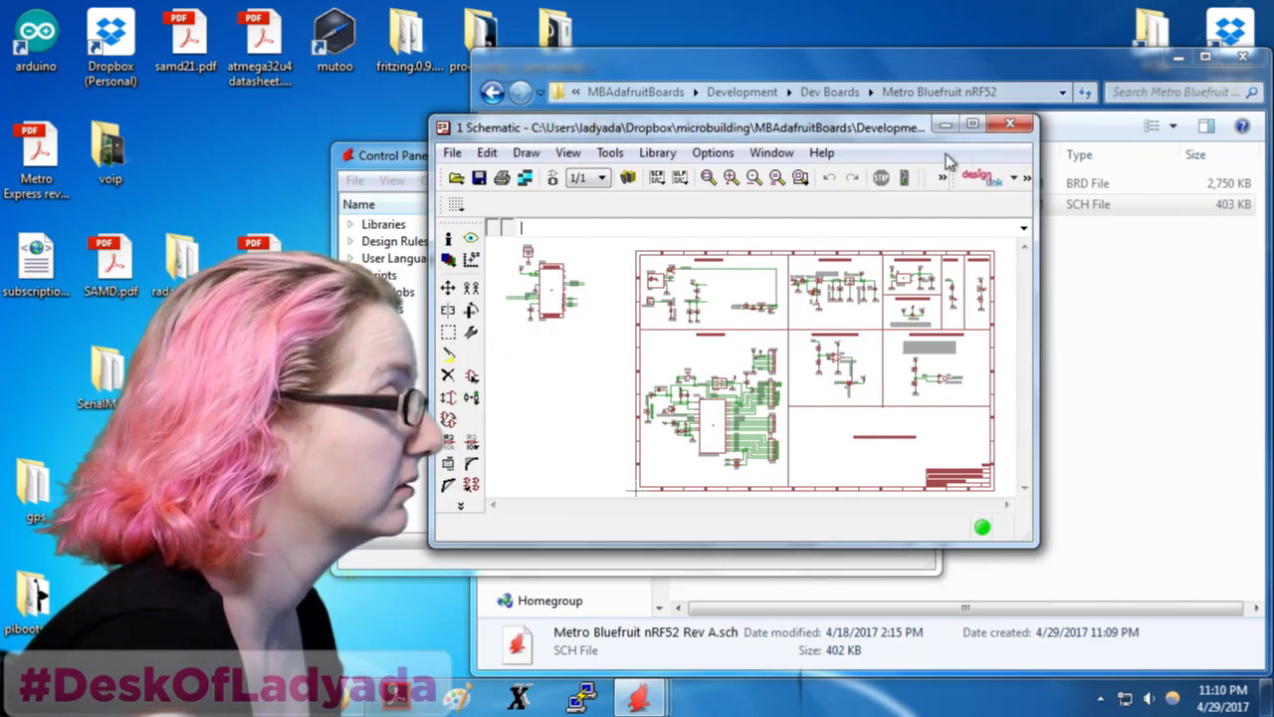
pyautogui.click(976, 131)
# Group the chip circuit lying outside the sheet frame and move it into the empty notes area beneath the power supply selection section
pyautogui.scroll(4, 221, 172)
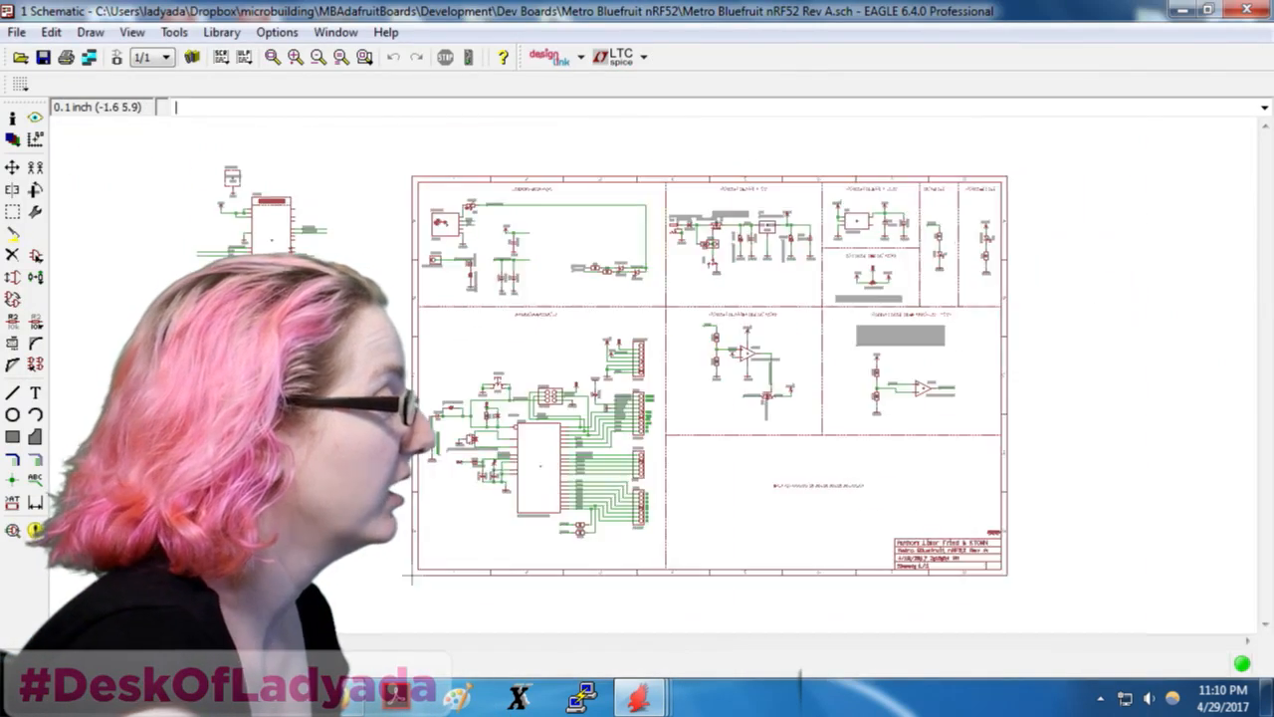
pyautogui.scroll(1, 221, 172)
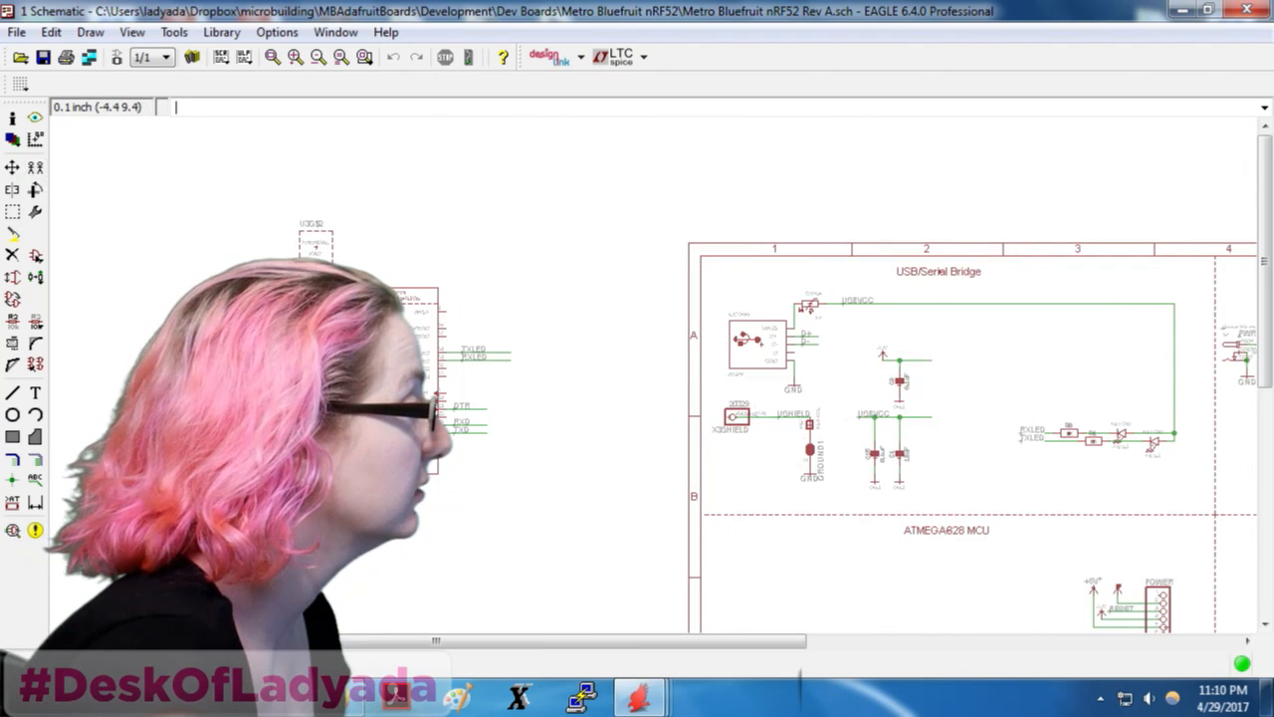
pyautogui.scroll(1, 333, 304)
pyautogui.click(14, 211)
pyautogui.scroll(-3, 99, 180)
pyautogui.moveTo(100, 150); pyautogui.dragTo(499, 541)
pyautogui.click(13, 167)
pyautogui.keyDown('ctrl'); pyautogui.rightClick(382, 283); pyautogui.keyUp('ctrl')
pyautogui.scroll(-6, 235, 215)
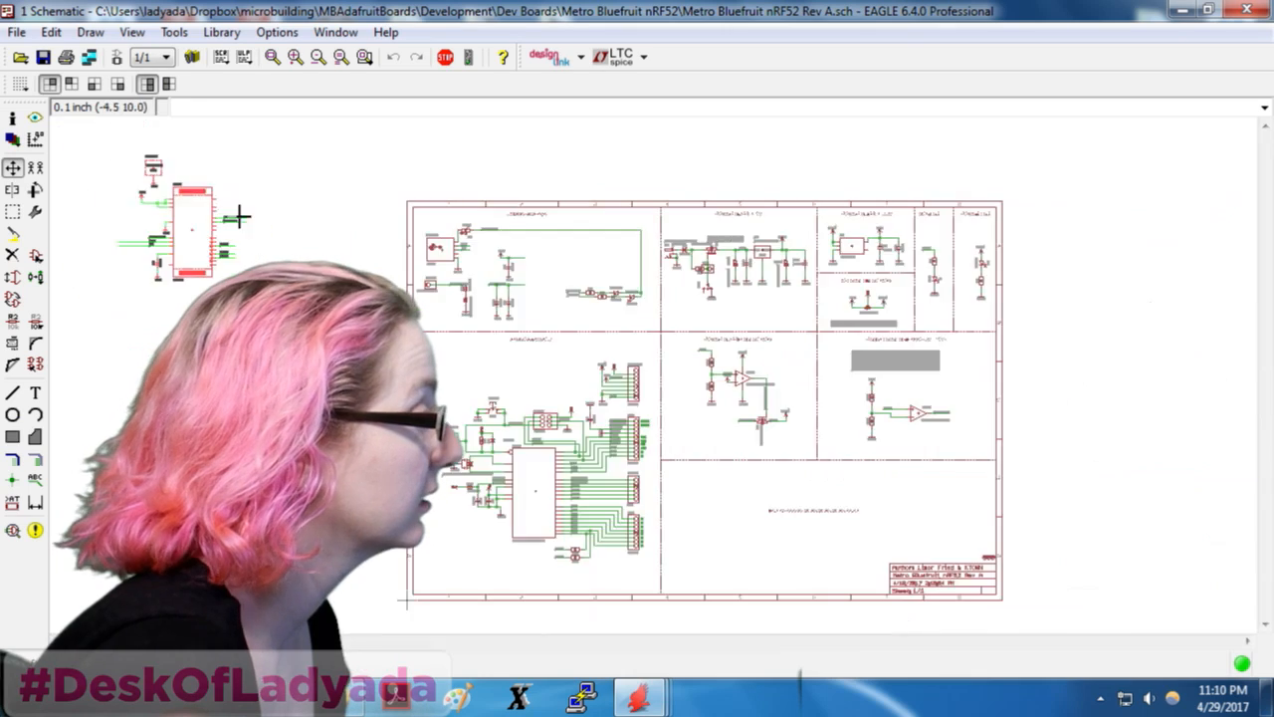
pyautogui.scroll(5, 653, 423)
pyautogui.click(602, 447)
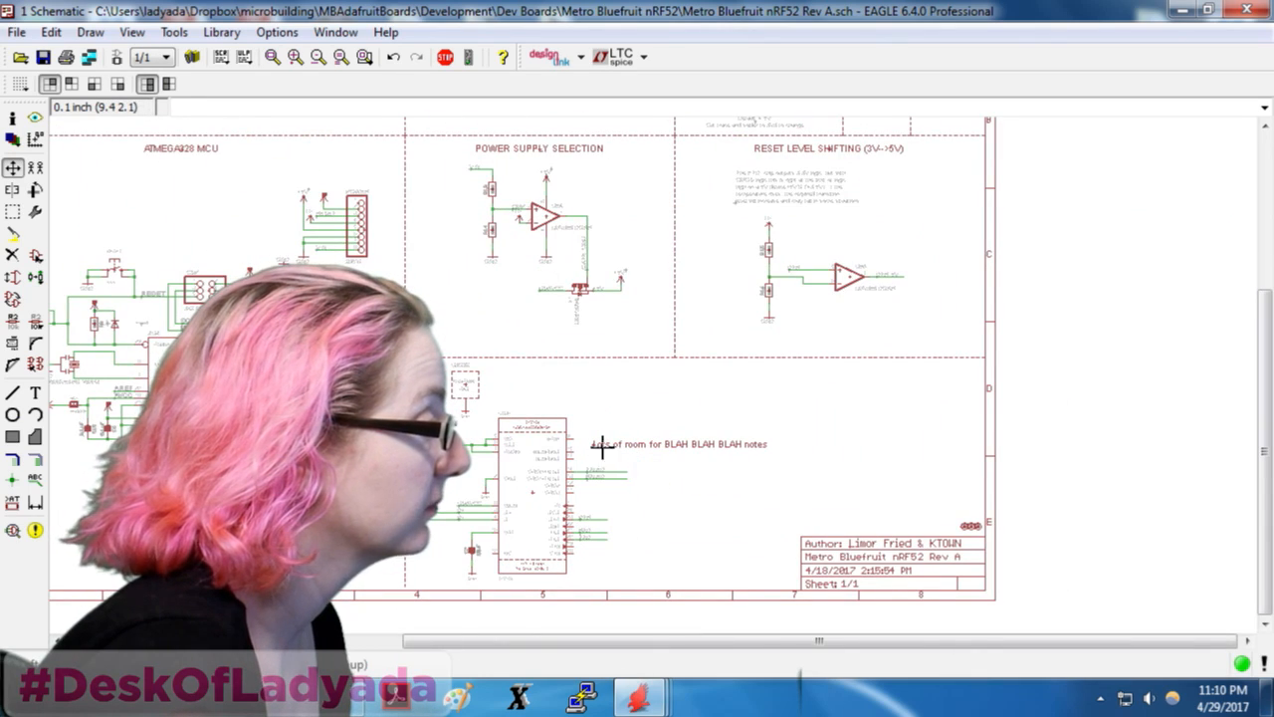
# Switch from the schematic to its matching board layout and maximize the board window
pyautogui.click(117, 58)
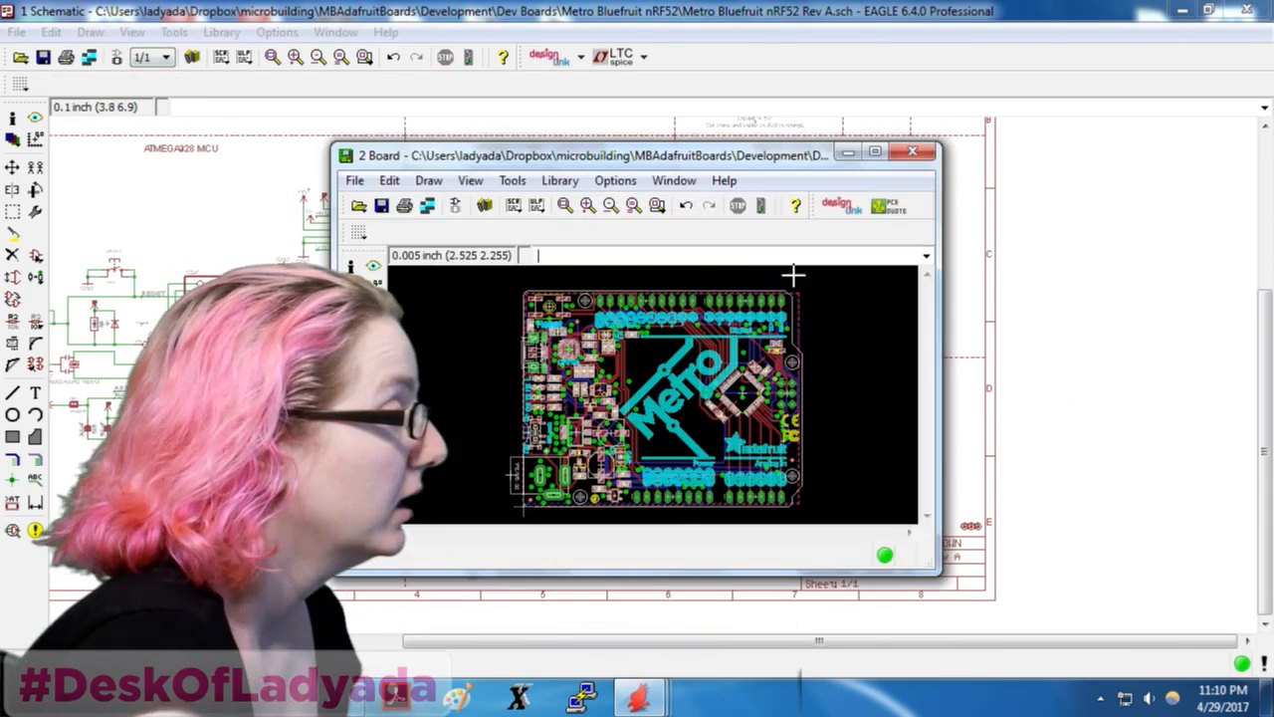
pyautogui.click(873, 154)
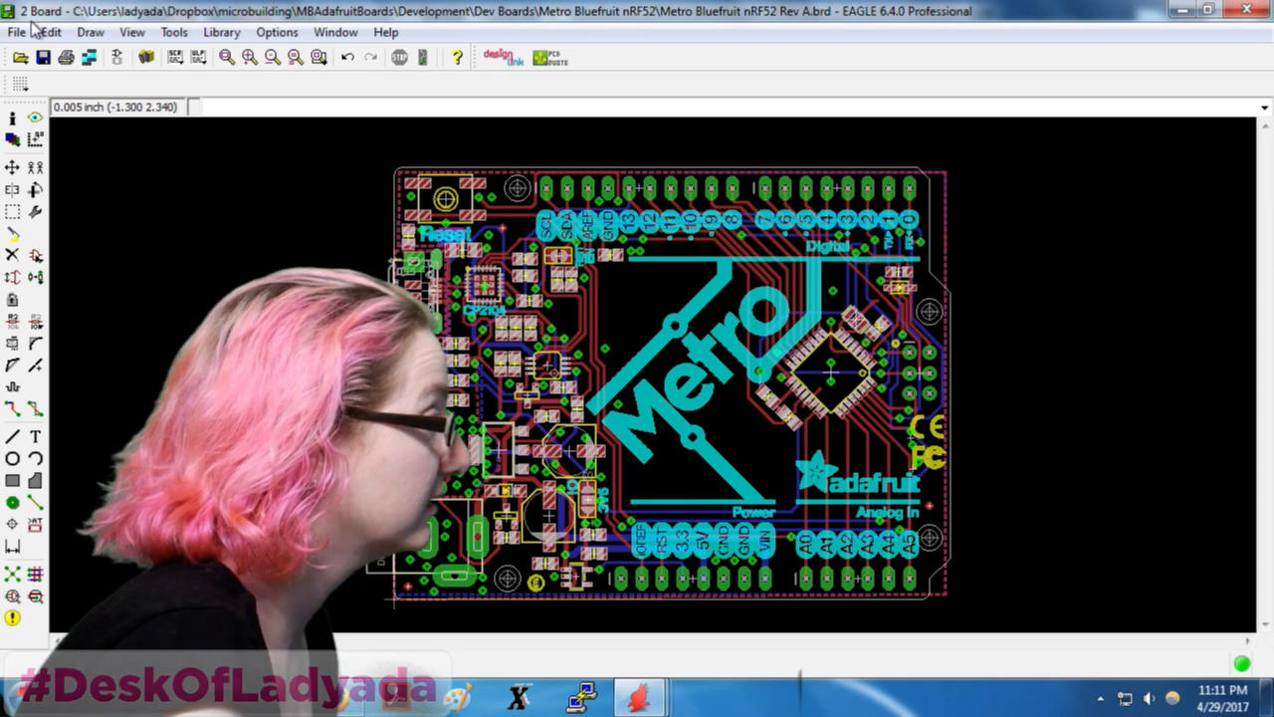
# Switch from the board back to the Metro Bluefruit schematic and add a new second sheet
pyautogui.click(110, 52)
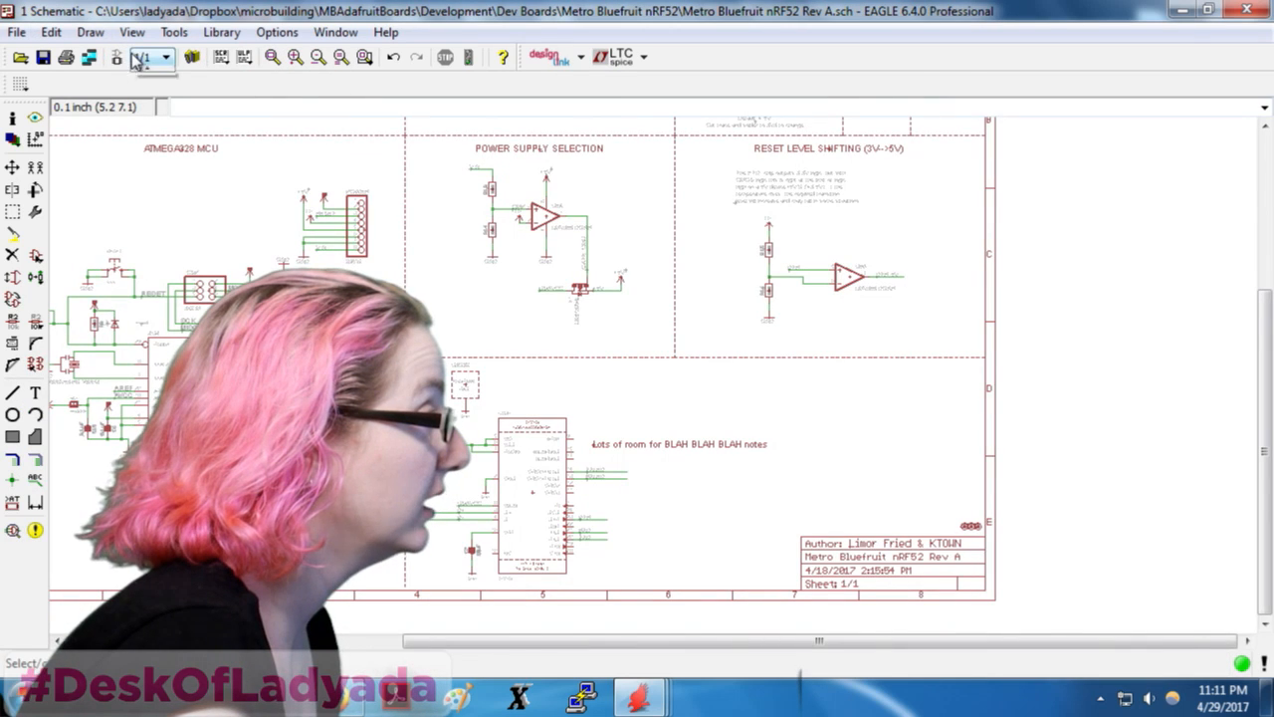
pyautogui.click(138, 59)
pyautogui.click(149, 86)
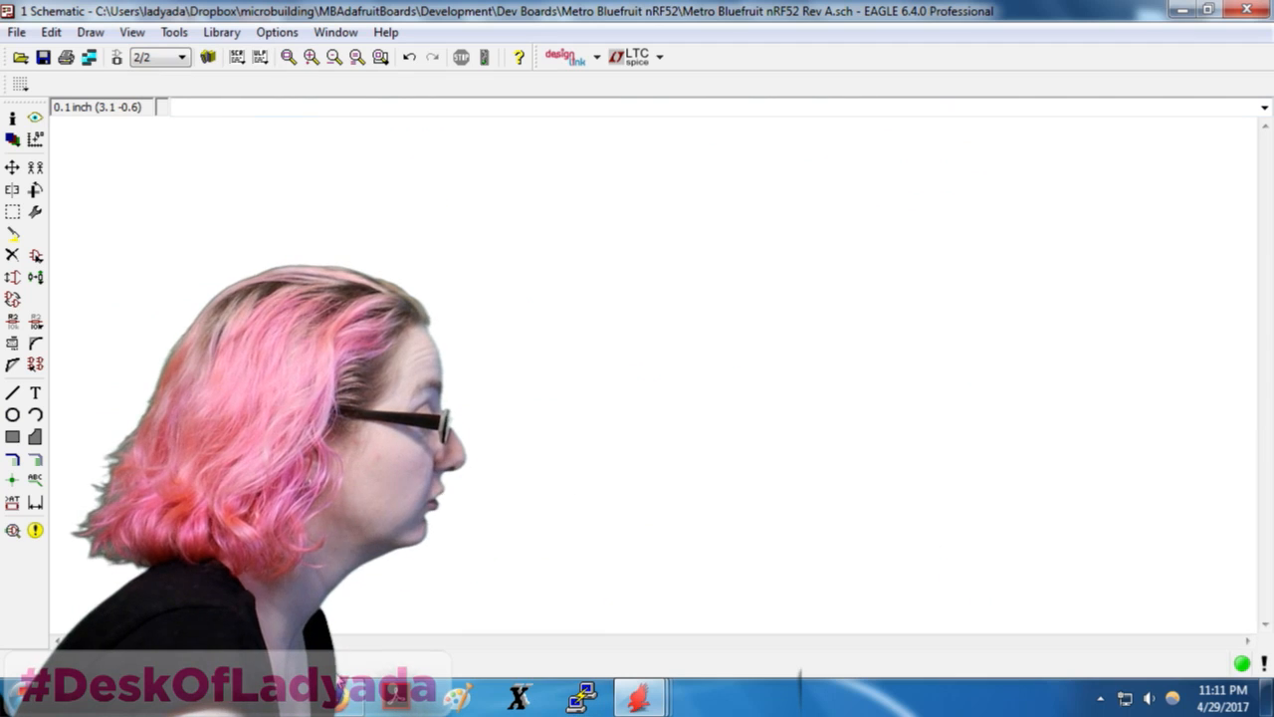
# Open Feather_Mynewt_BLE_REV-F.brd from the Rev F subfolder of Feather Mynewt BLE in Dev Boards and maximize the board window
pyautogui.hotkey('alt', 'Tab')
pyautogui.click(742, 92)
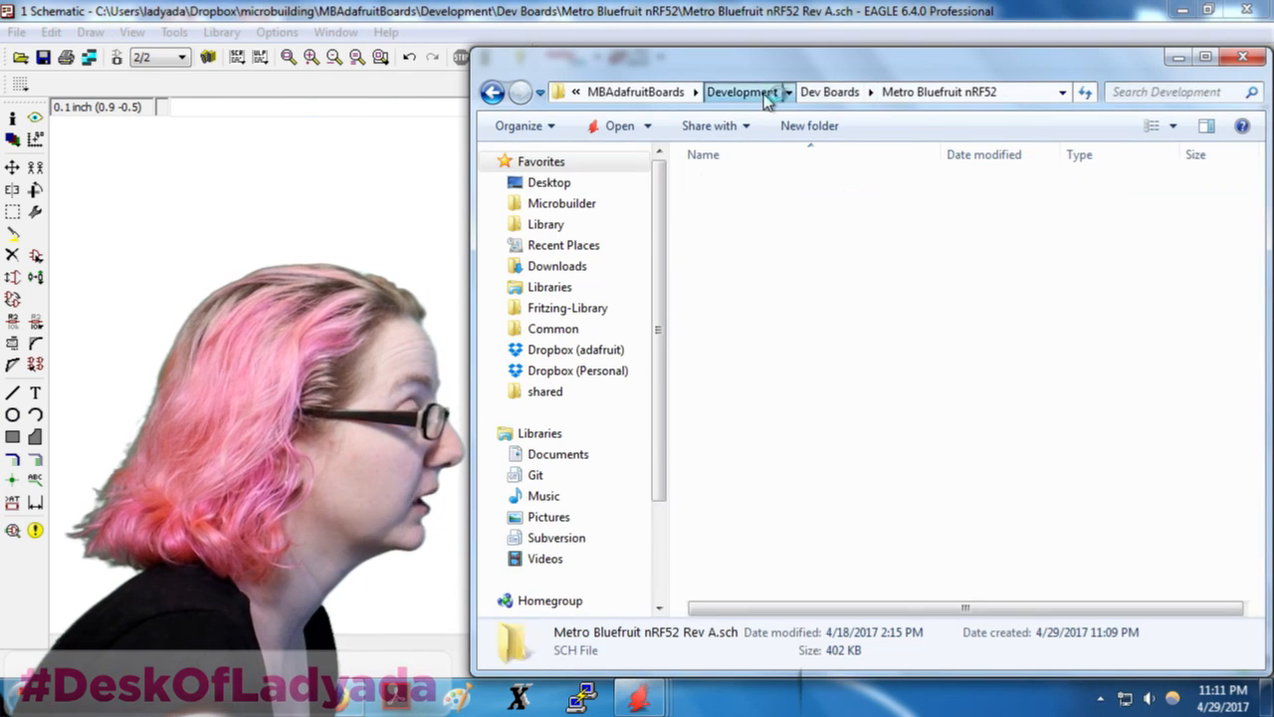
pyautogui.doubleClick(721, 246)
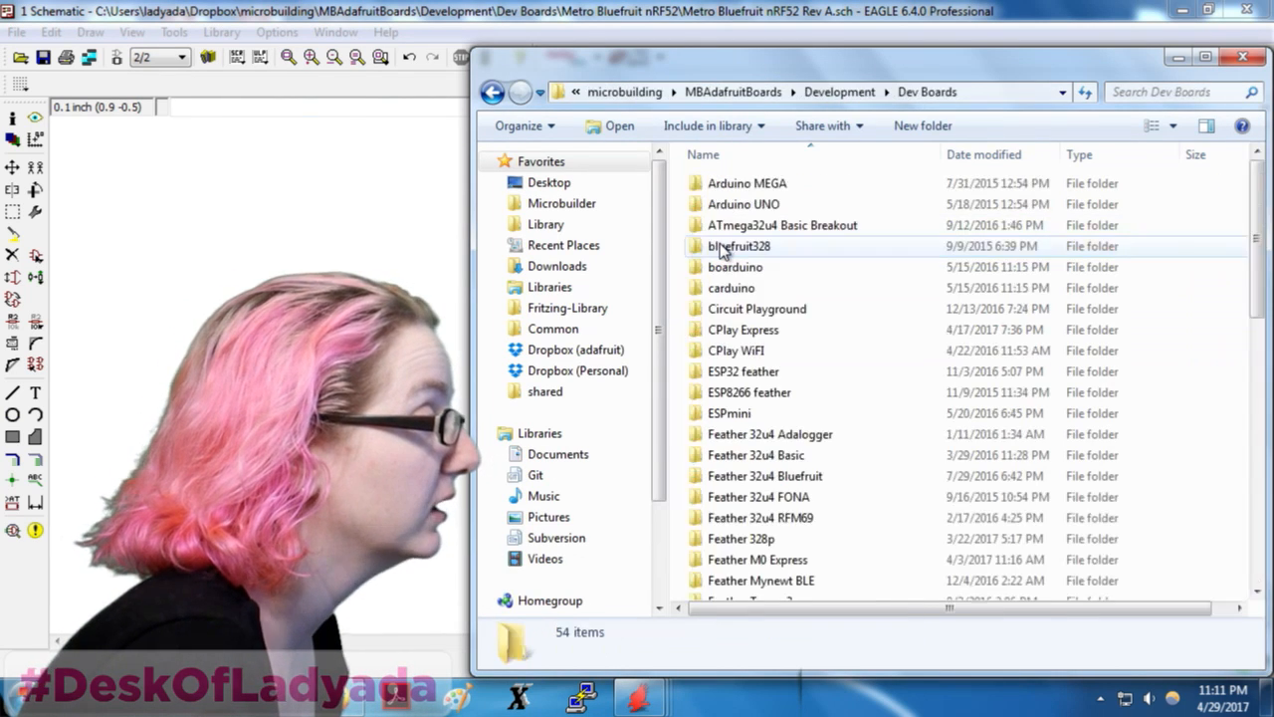
pyautogui.scroll(-3, 795, 457)
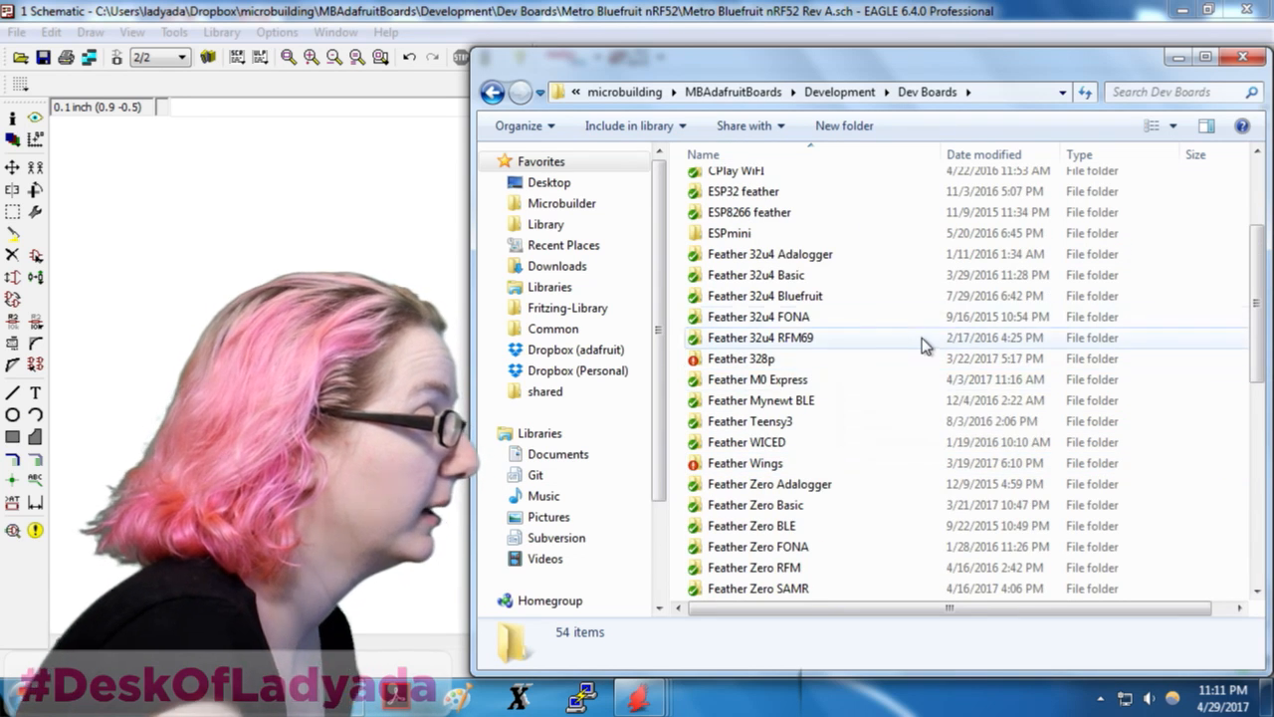
pyautogui.scroll(-1, 915, 348)
pyautogui.scroll(1, 874, 350)
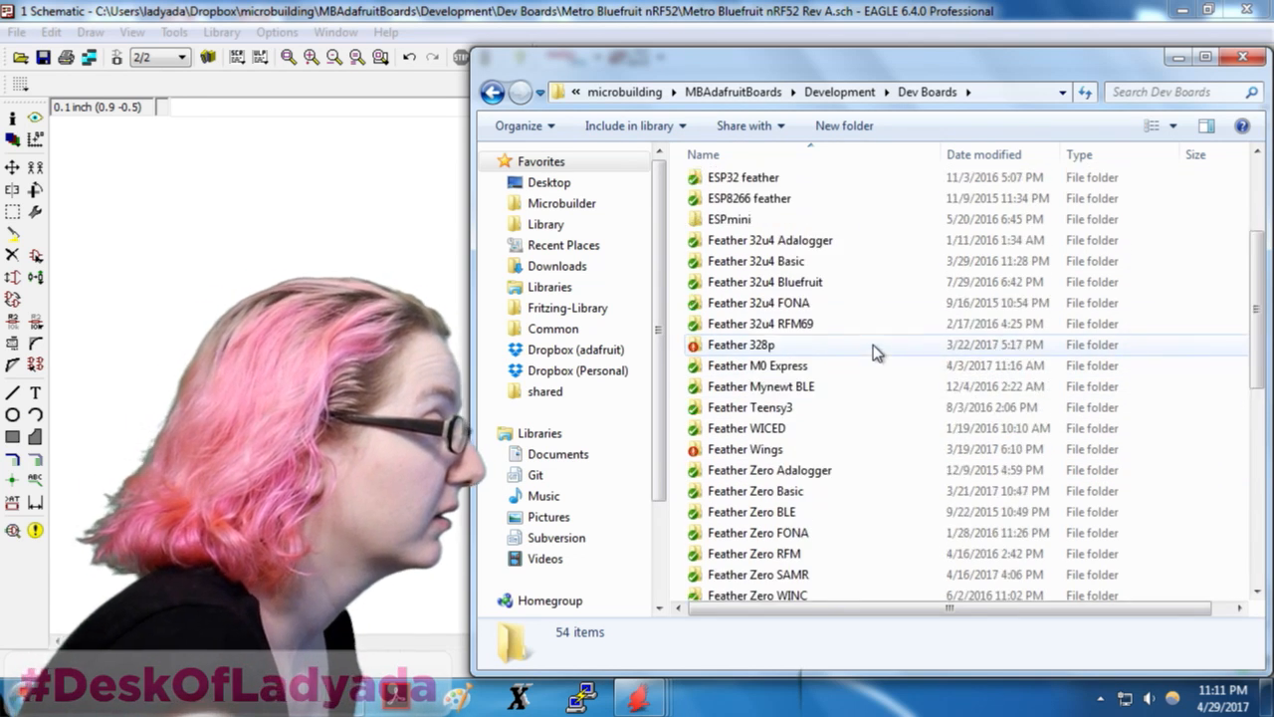
pyautogui.doubleClick(798, 385)
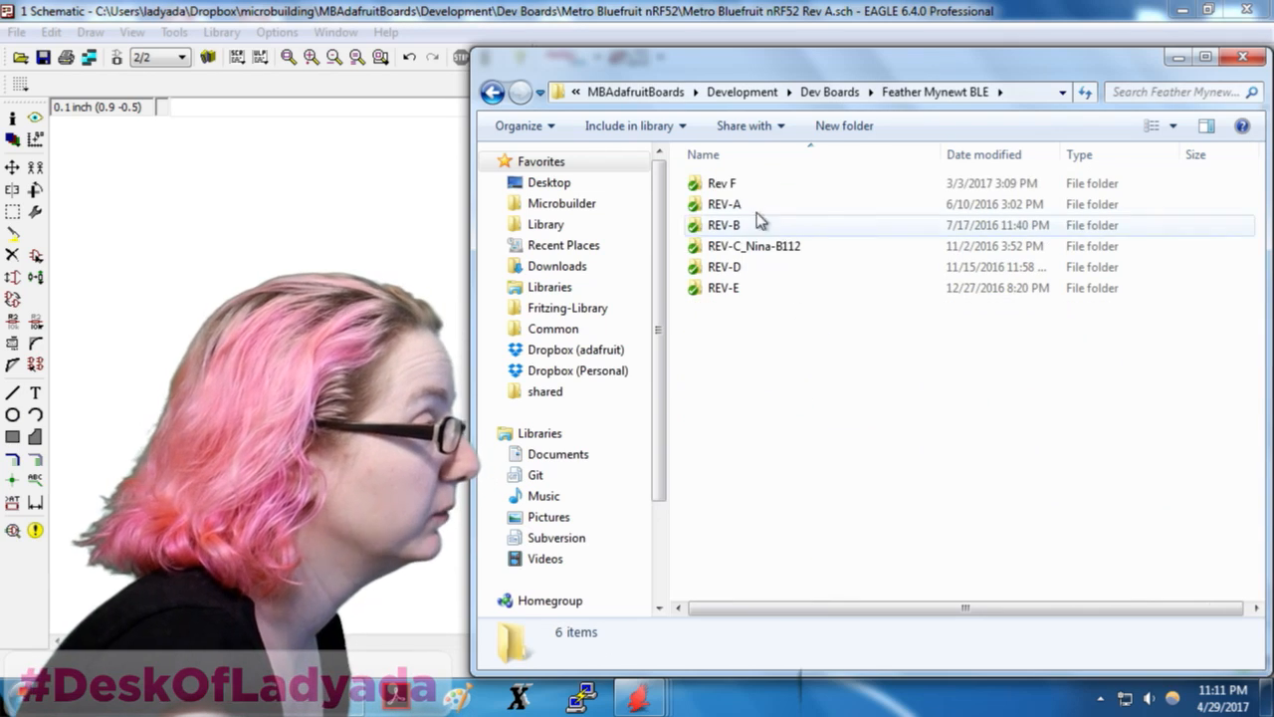
pyautogui.doubleClick(724, 184)
pyautogui.doubleClick(726, 187)
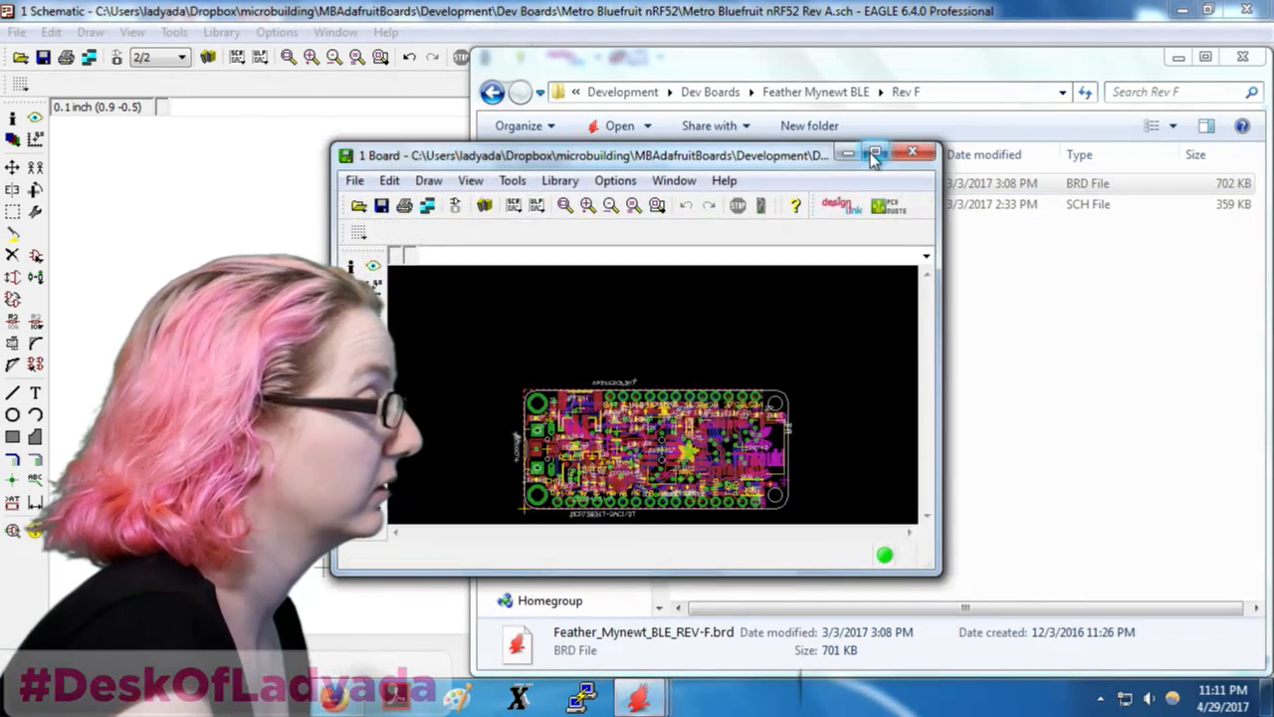
pyautogui.doubleClick(869, 152)
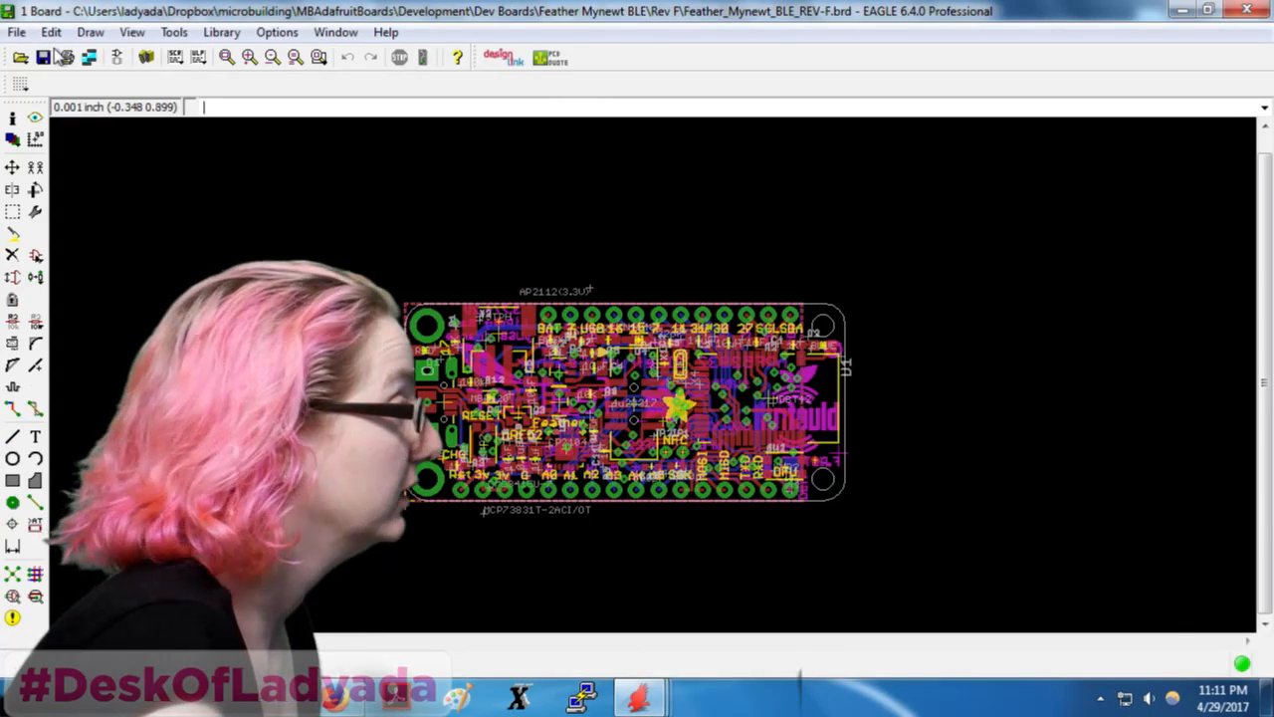
# Switch from the Feather Mynewt BLE board to its matching schematic and maximize the schematic window
pyautogui.scroll(3, 653, 381)
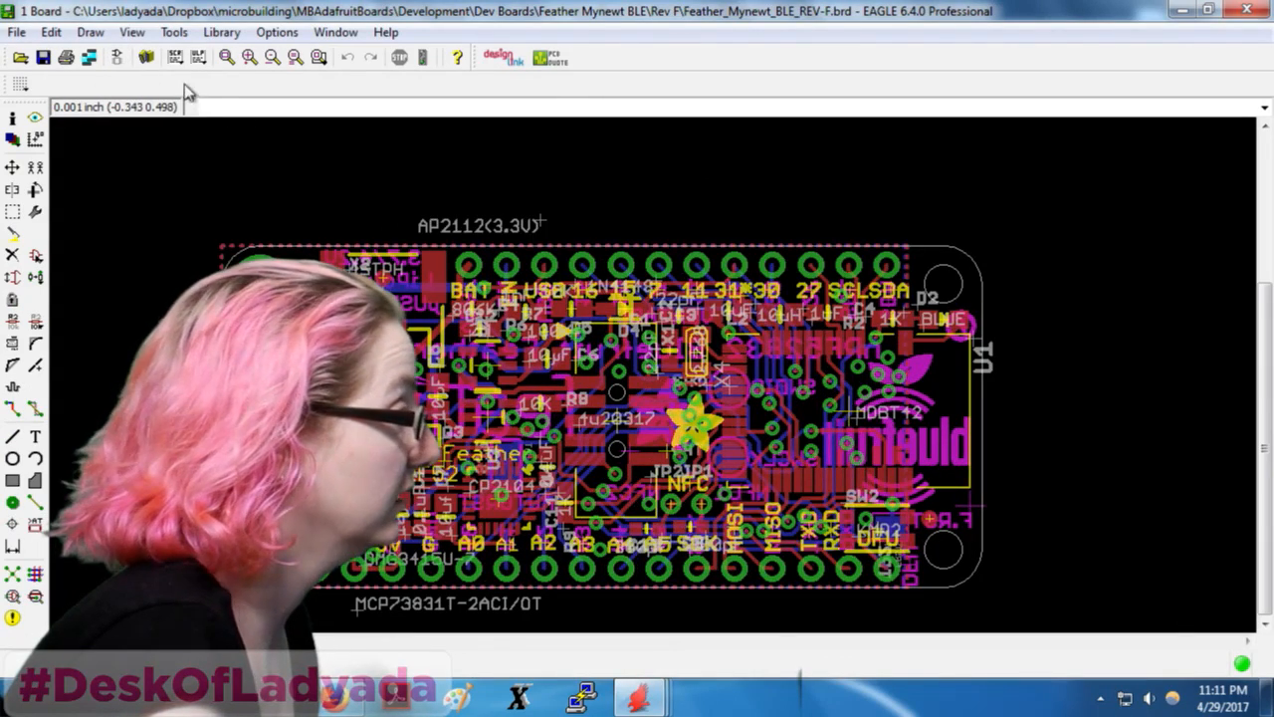
pyautogui.click(117, 58)
pyautogui.click(890, 151)
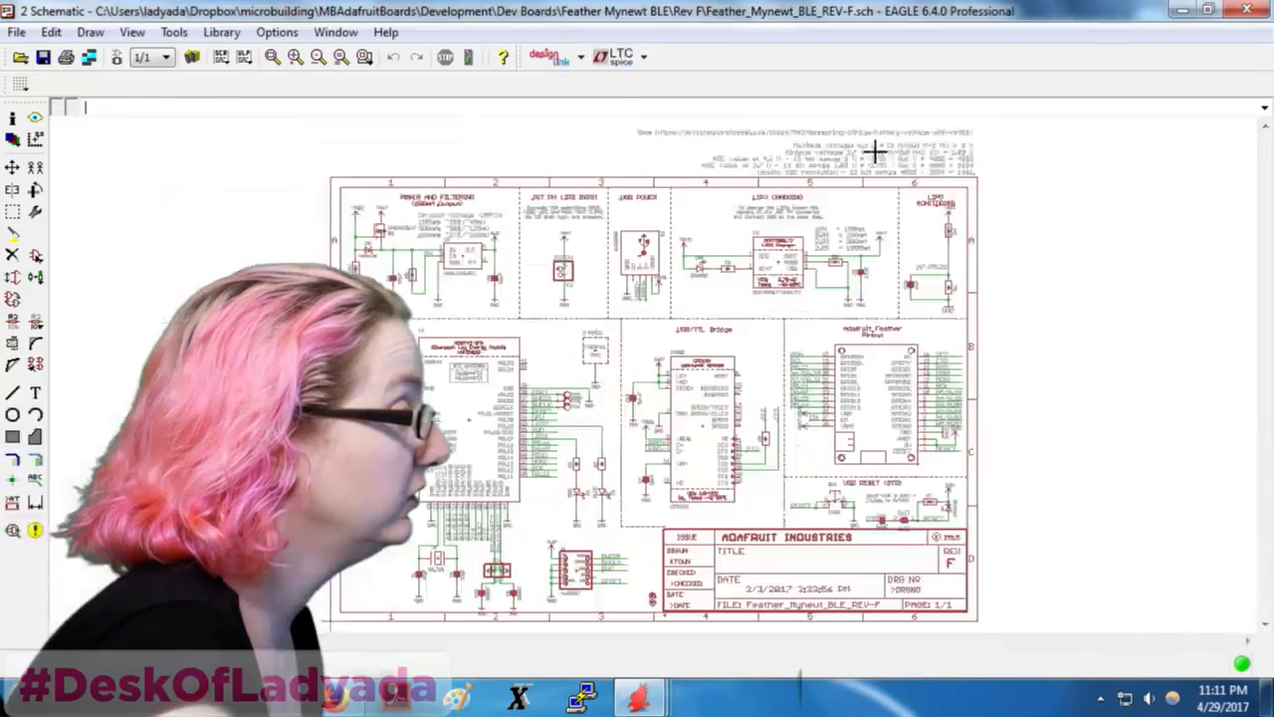
# Group the entire Feather Mynewt BLE schematic, including its frame, and run the Cut command on the group
pyautogui.scroll(3, 585, 189)
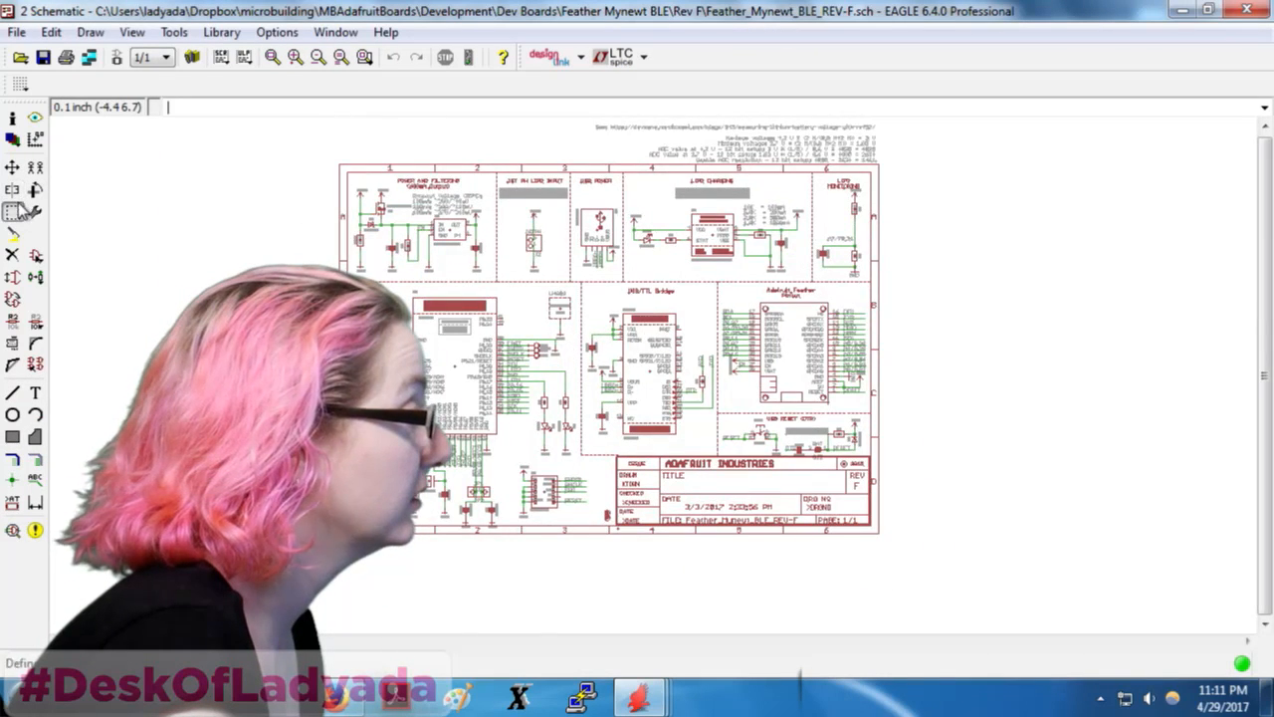
pyautogui.click(13, 211)
pyautogui.scroll(-2, 139, 294)
pyautogui.moveTo(162, 154); pyautogui.dragTo(876, 540)
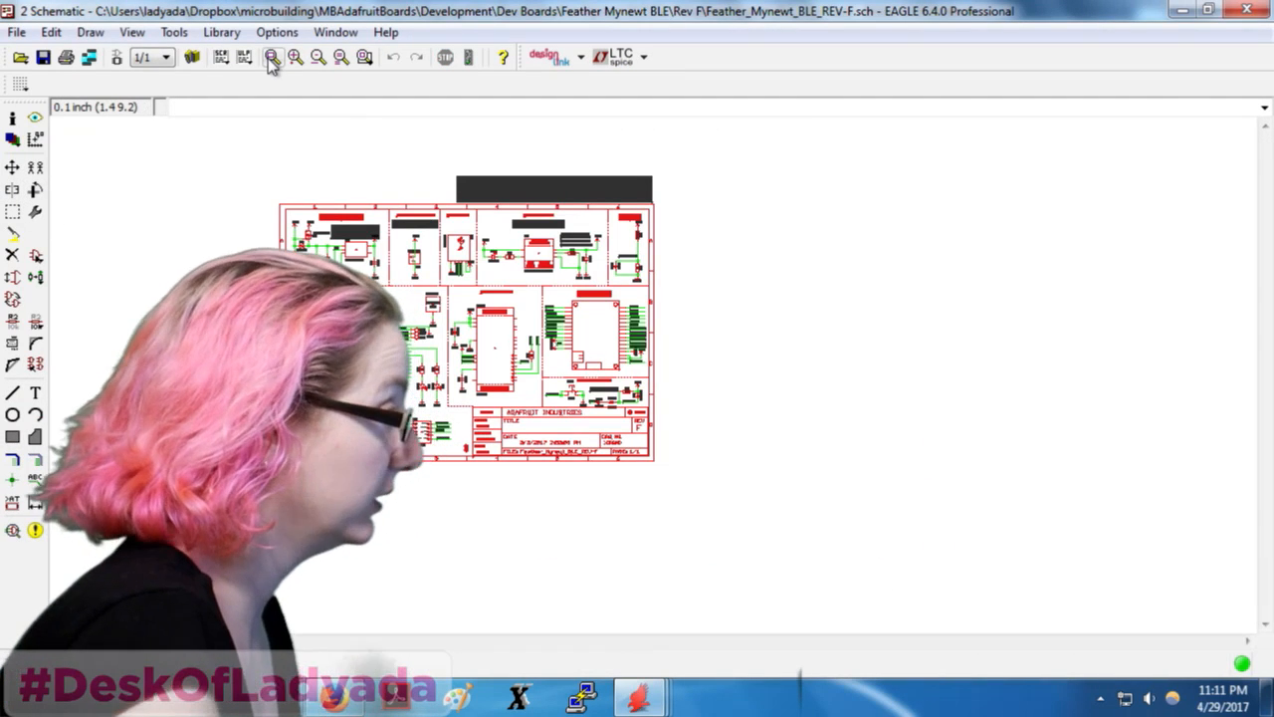
pyautogui.write('cut')
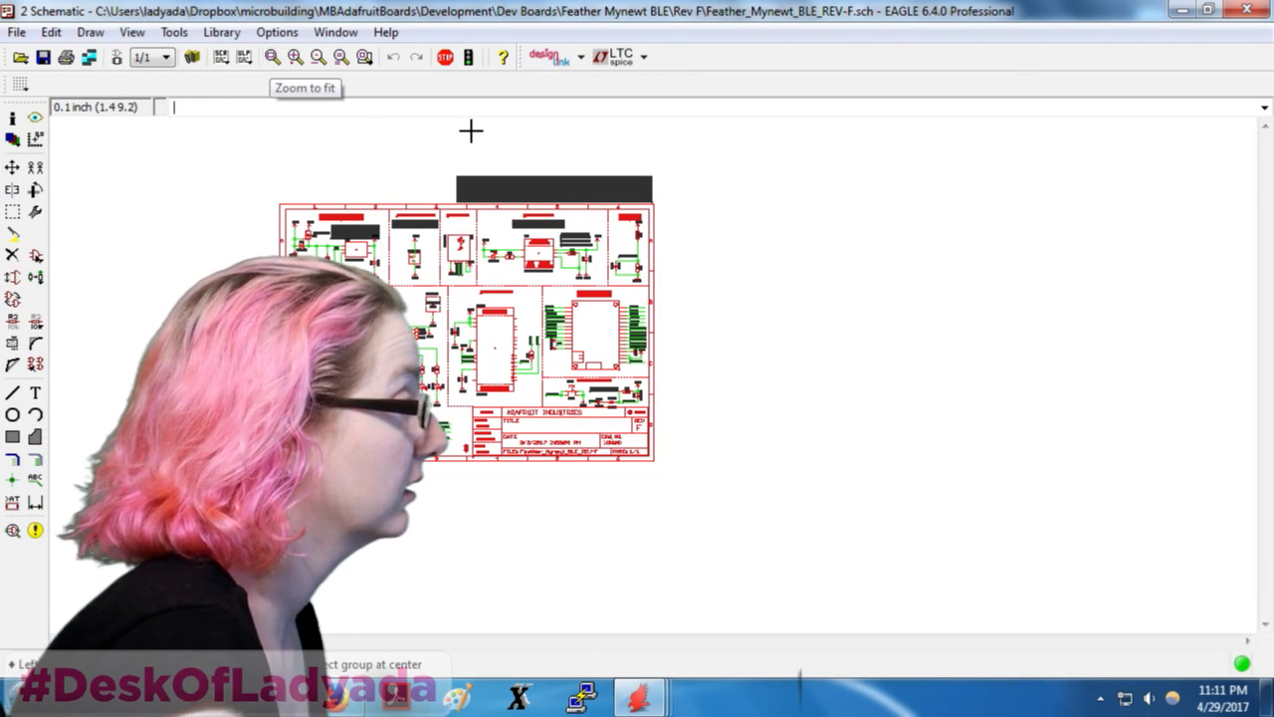
# Return to the Metro Bluefruit nRF52 Rev A schematic and paste the copied Feather circuitry onto the empty sheet 2
pyautogui.doubleClick(385, 7)
pyautogui.doubleClick(327, 14)
pyautogui.click(191, 312)
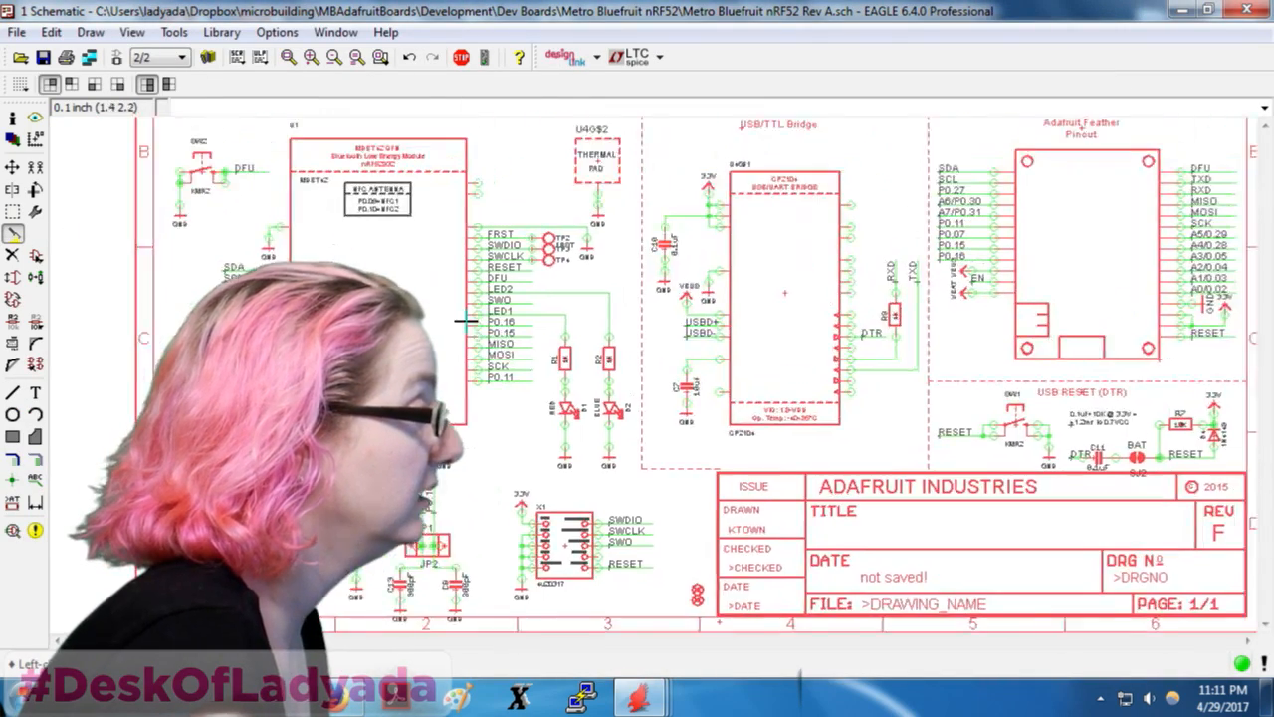
# Group the USB Power section of the pasted Feather circuitry, including its heading, and delete it
pyautogui.scroll(-5, 466, 320)
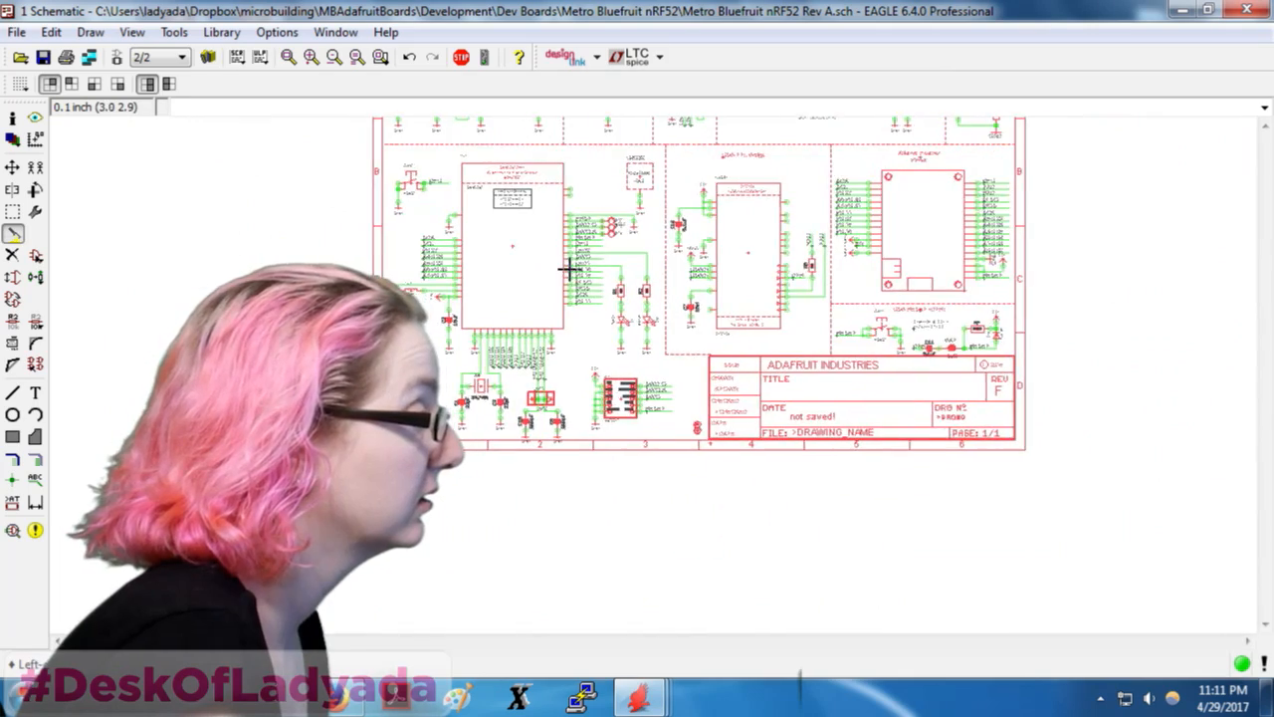
pyautogui.scroll(5, 577, 293)
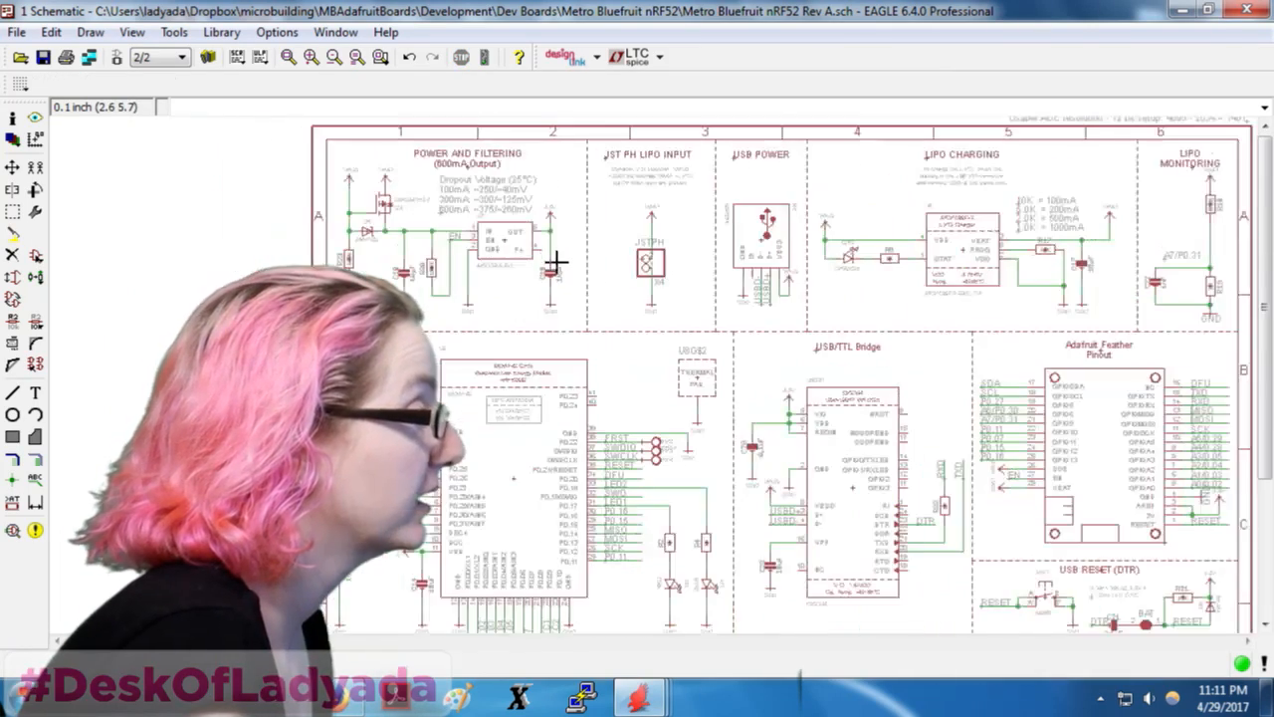
pyautogui.scroll(2, 1015, 249)
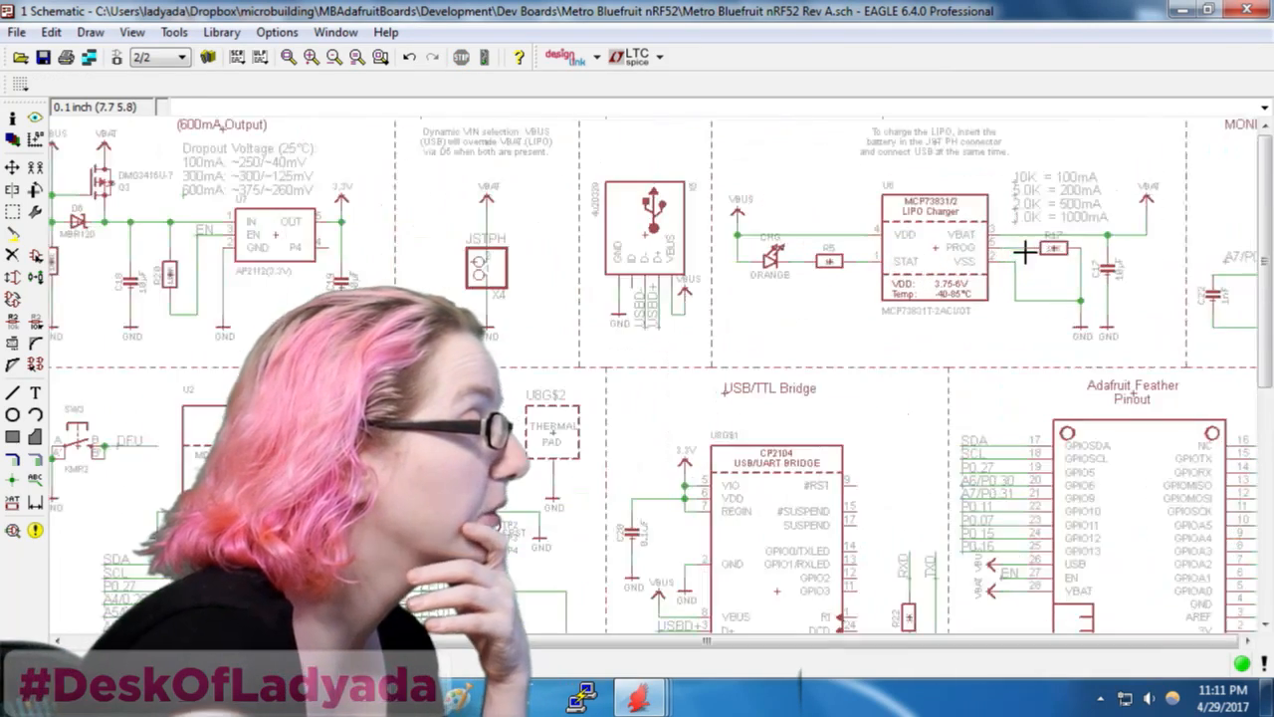
pyautogui.scroll(-4, 660, 205)
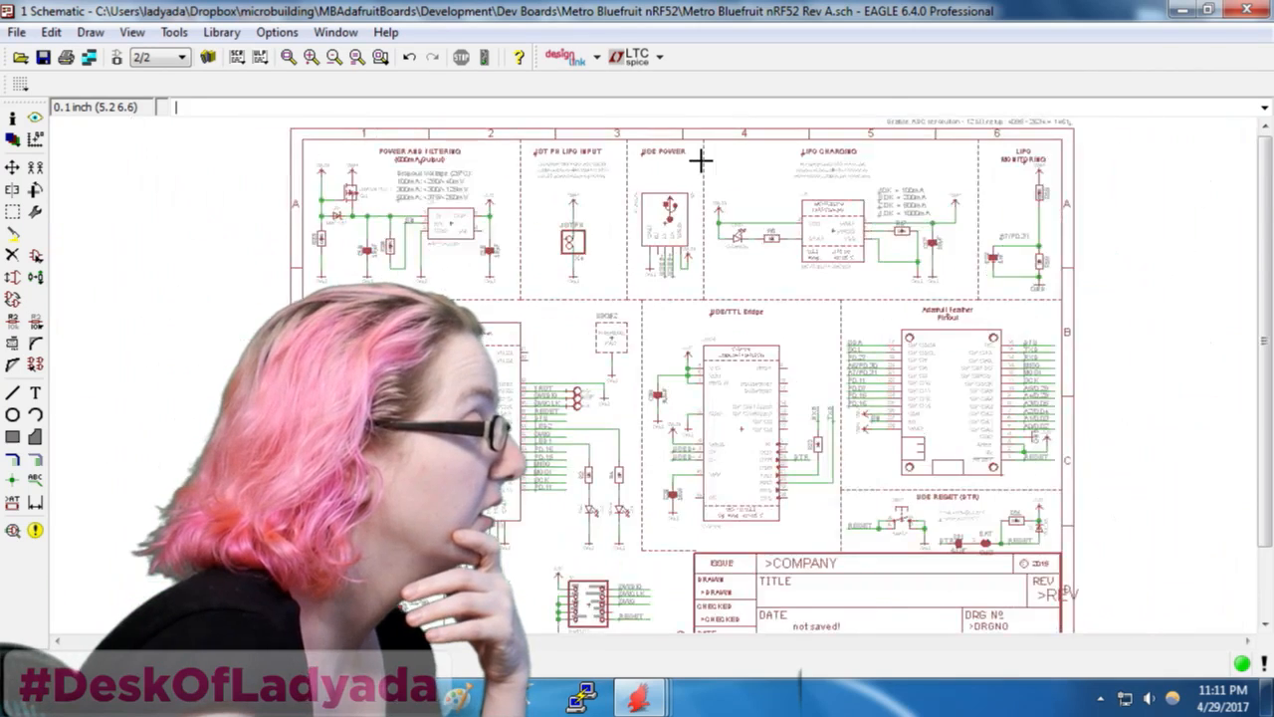
pyautogui.scroll(1, 701, 160)
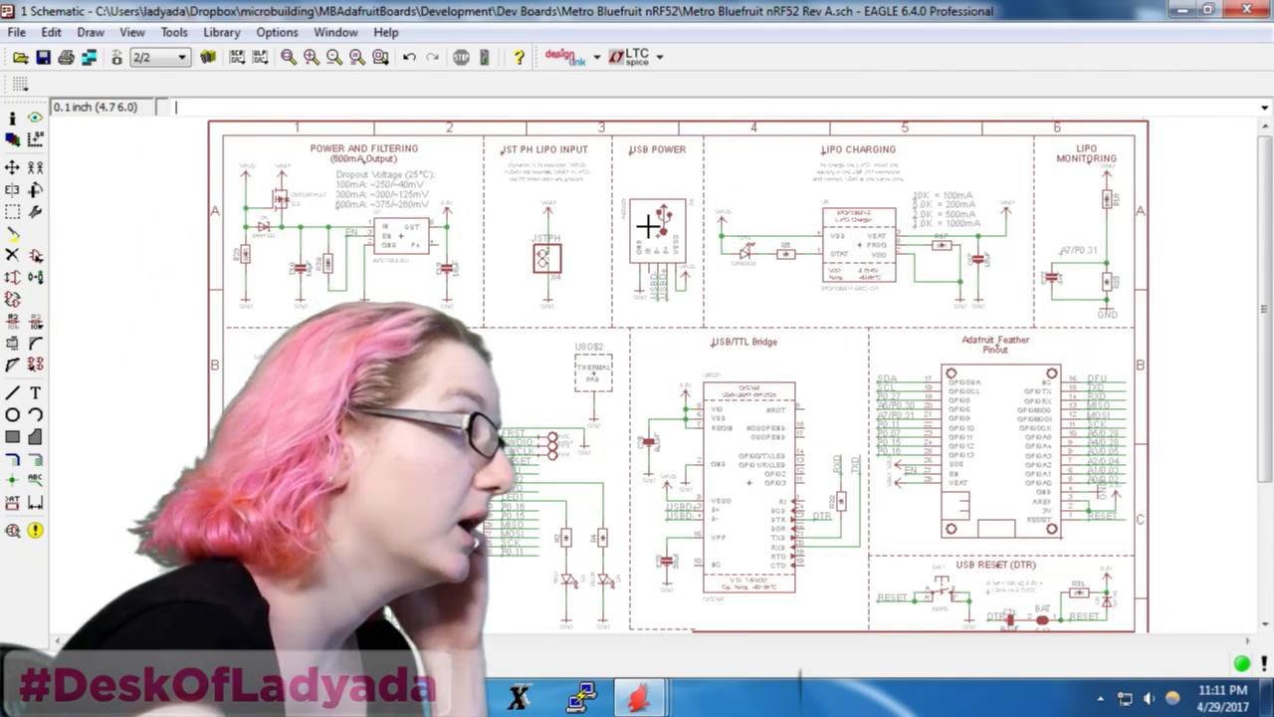
pyautogui.click(14, 212)
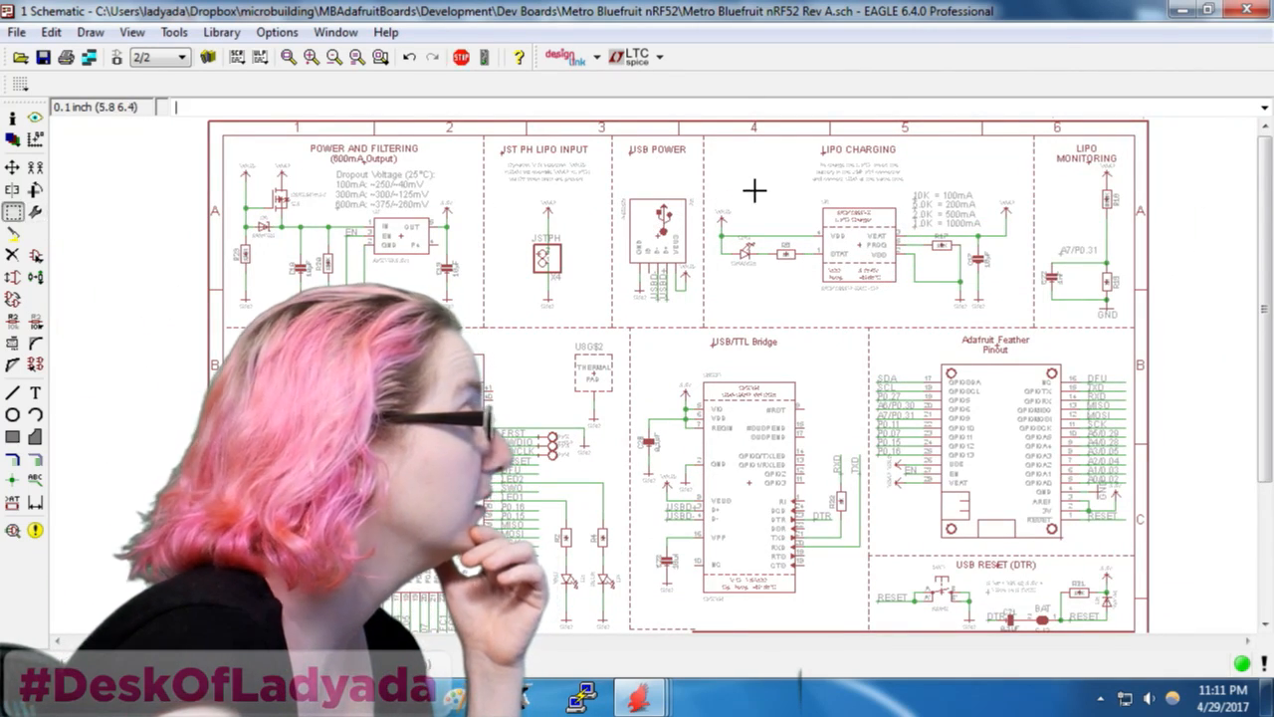
pyautogui.moveTo(617, 138); pyautogui.dragTo(694, 316)
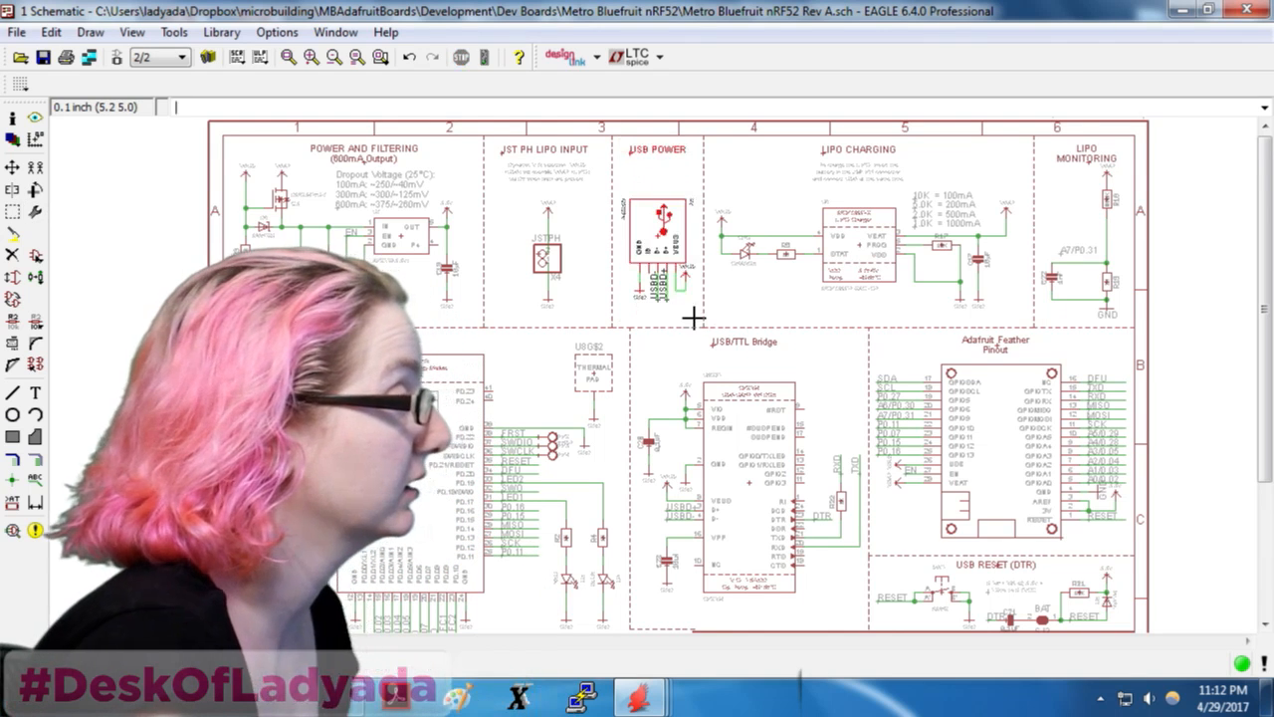
pyautogui.click(12, 255)
pyautogui.keyDown('ctrl'); pyautogui.rightClick(623, 249); pyautogui.keyUp('ctrl')
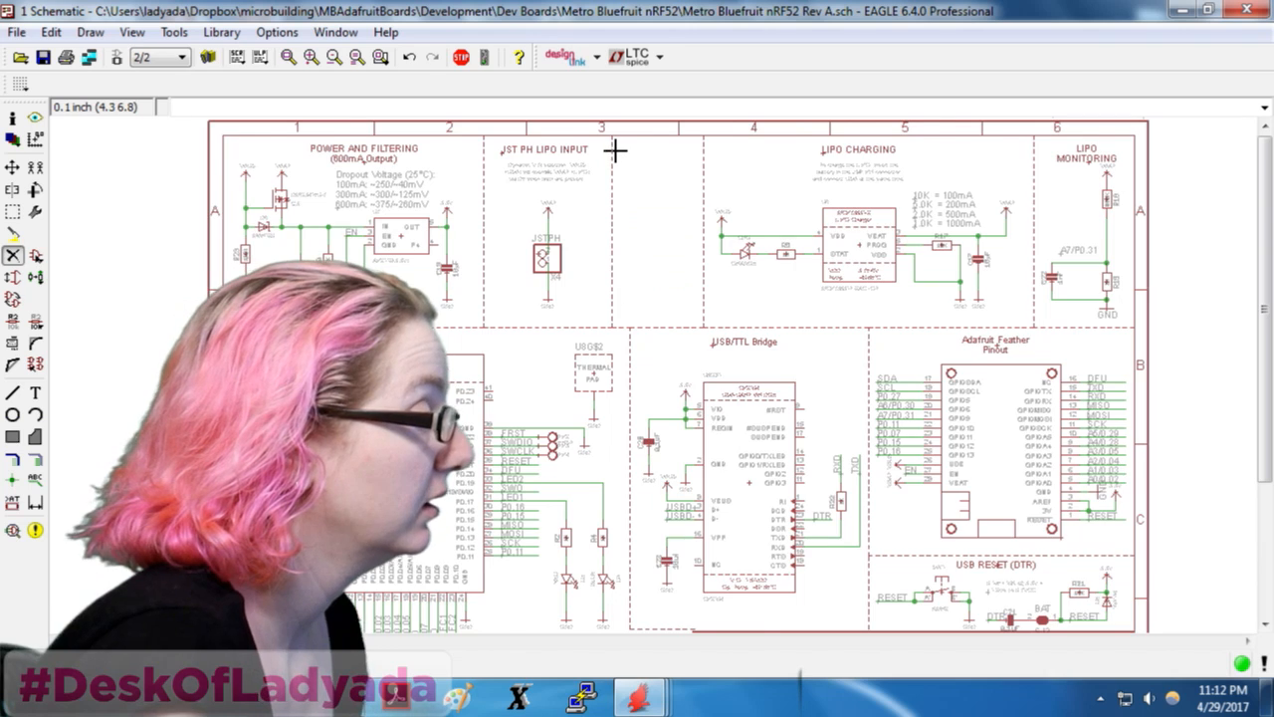
# Compare the CP2104 USB/TTL bridge circuit on sheet 2 with the existing CP2104 circuit on sheet 1
pyautogui.scroll(2, 797, 489)
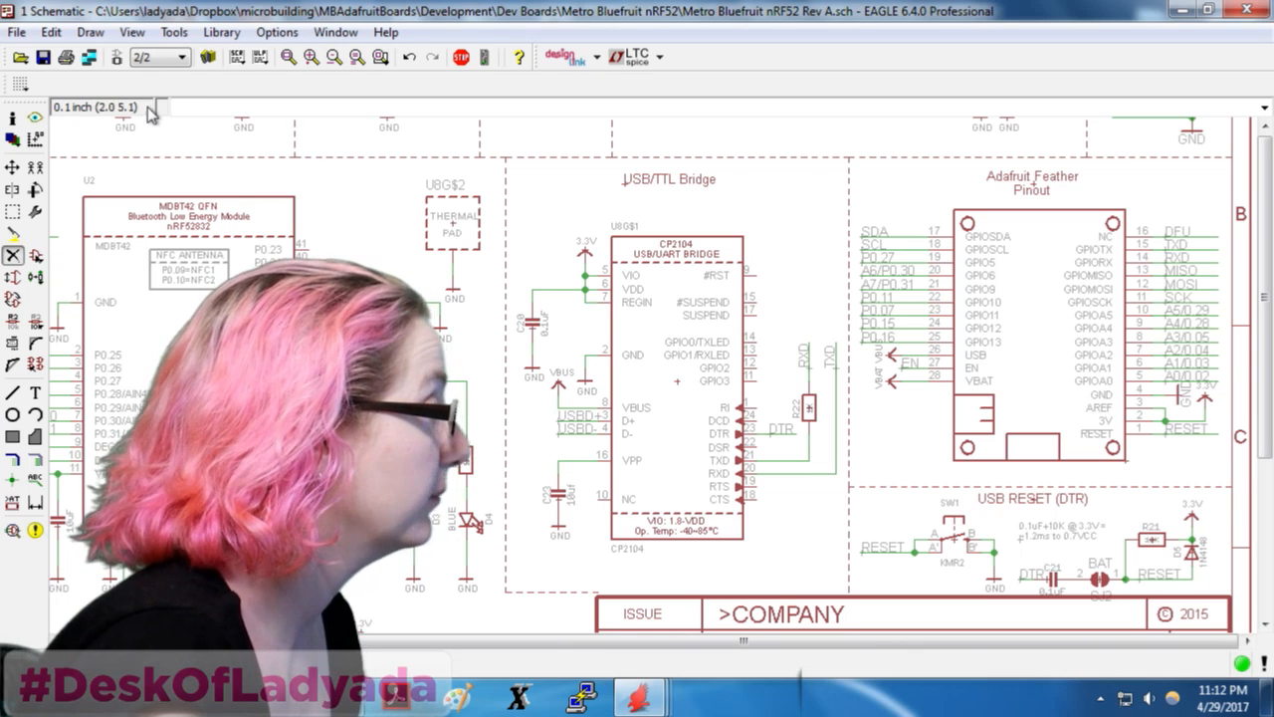
pyautogui.click(175, 63)
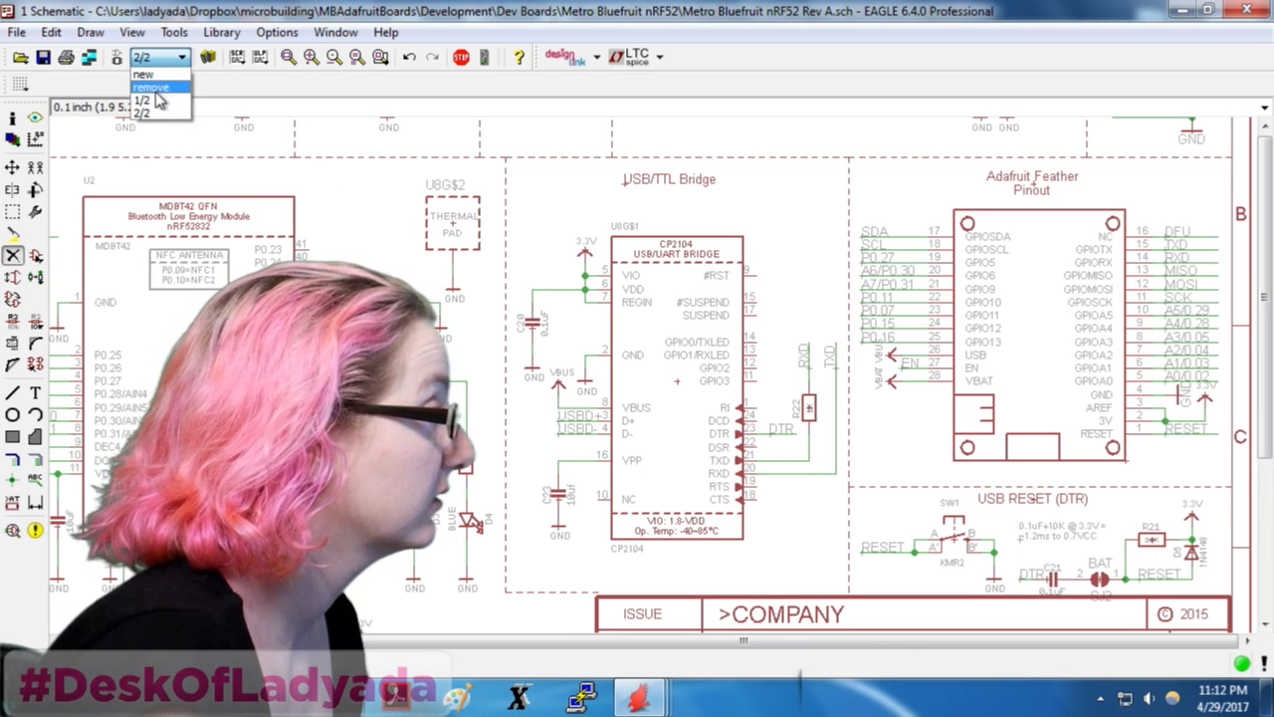
pyautogui.click(159, 90)
pyautogui.scroll(2, 521, 557)
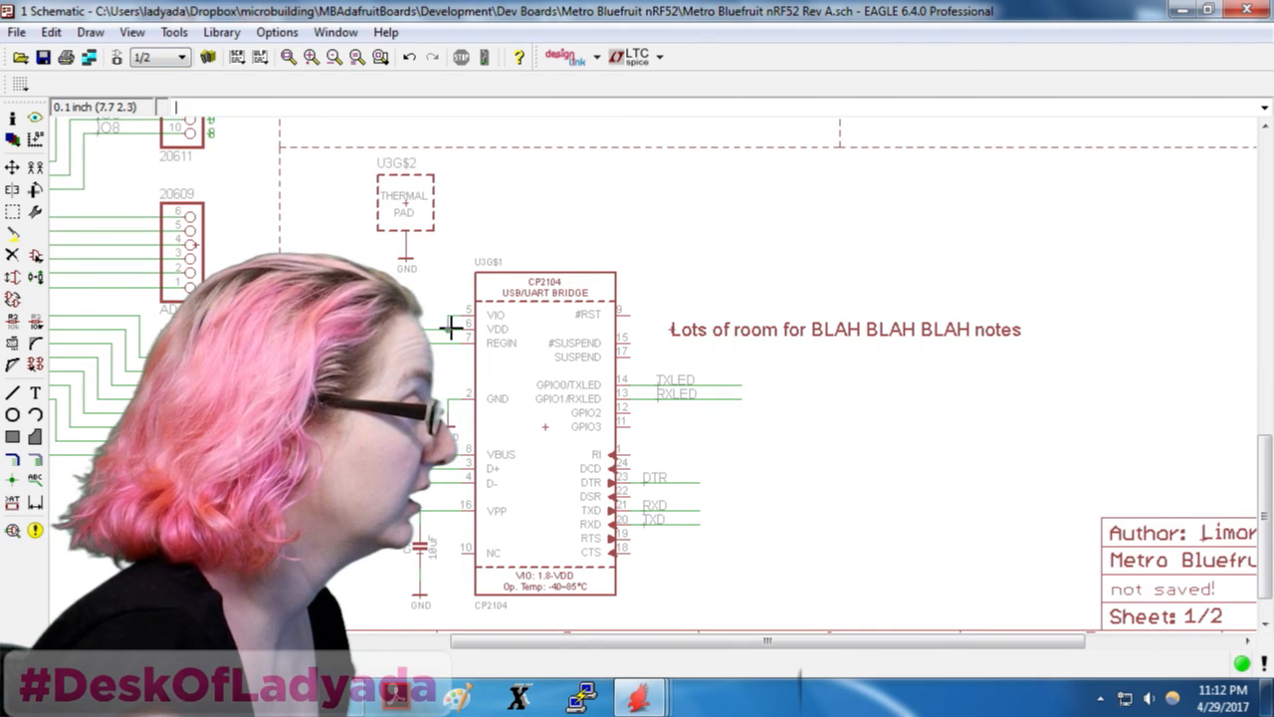
pyautogui.click(180, 57)
pyautogui.click(163, 99)
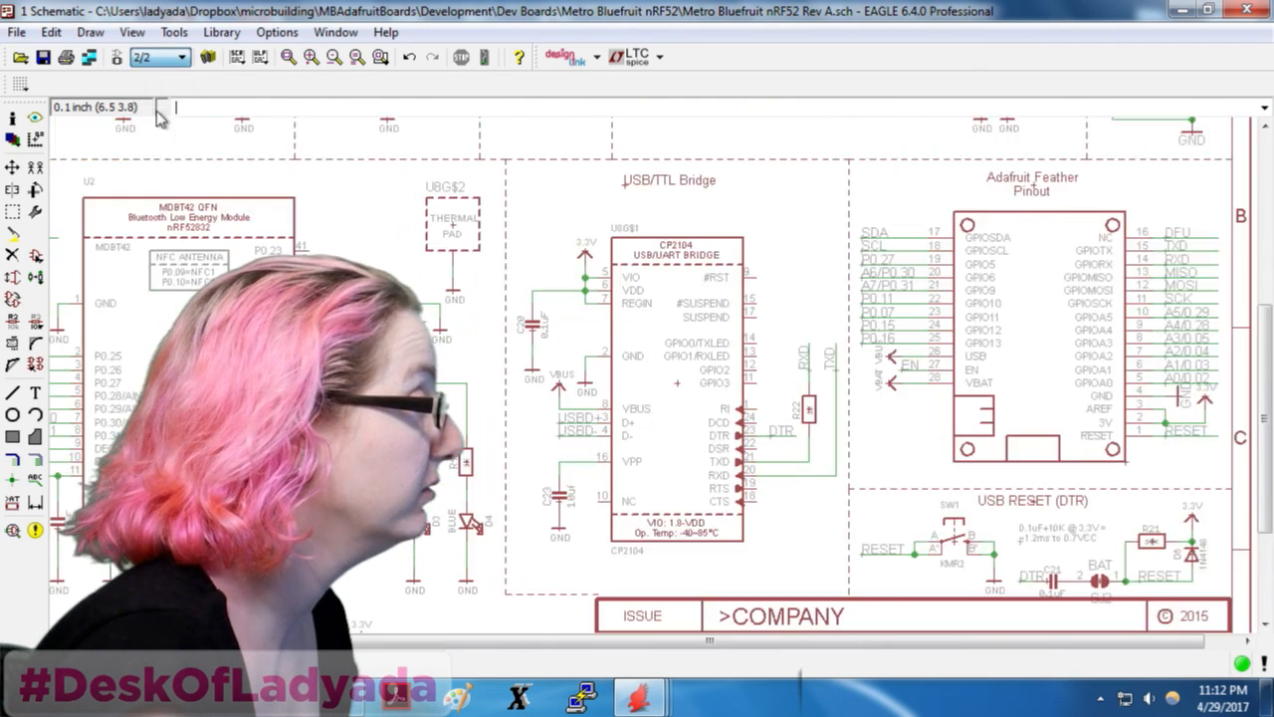
pyautogui.click(177, 57)
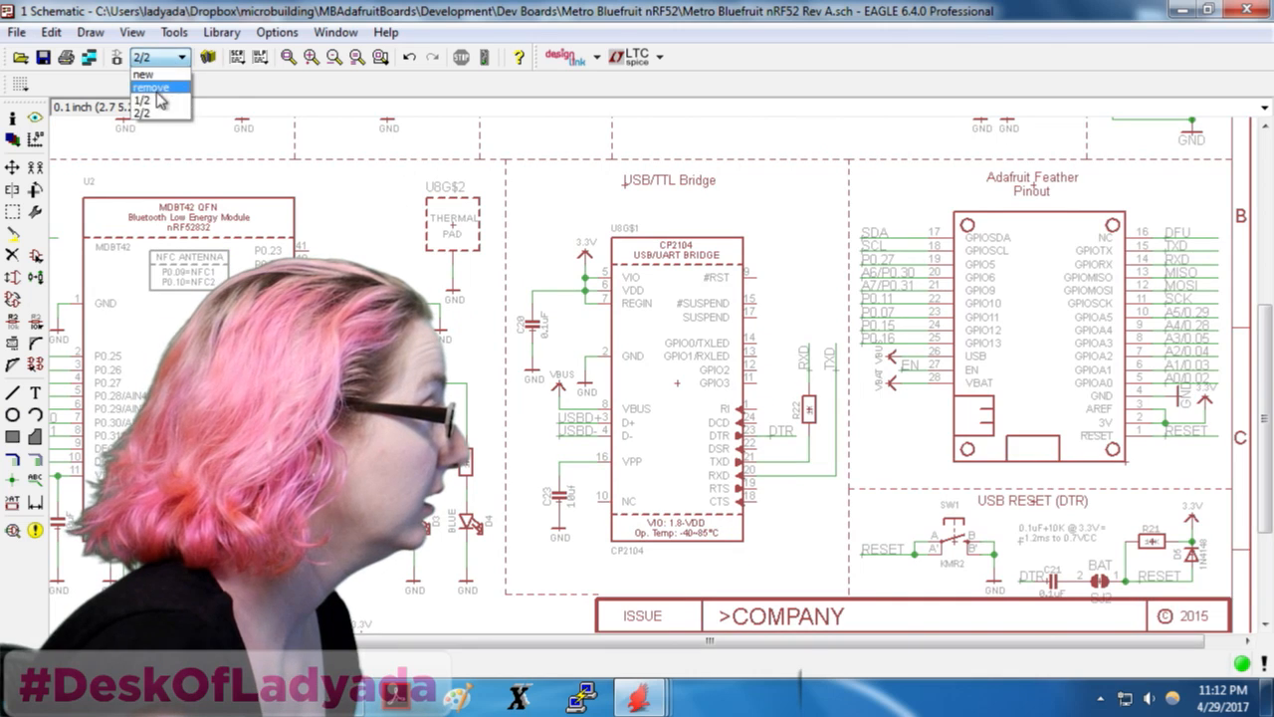
pyautogui.click(149, 100)
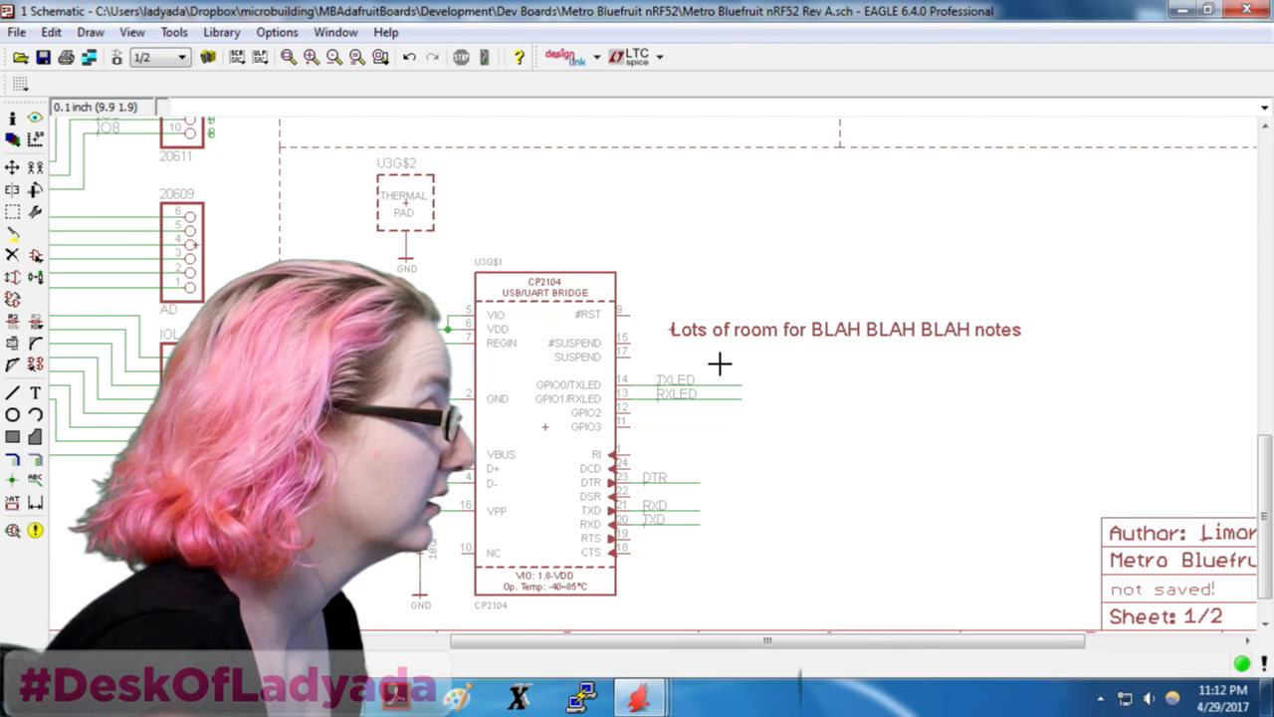
pyautogui.click(179, 58)
pyautogui.click(159, 116)
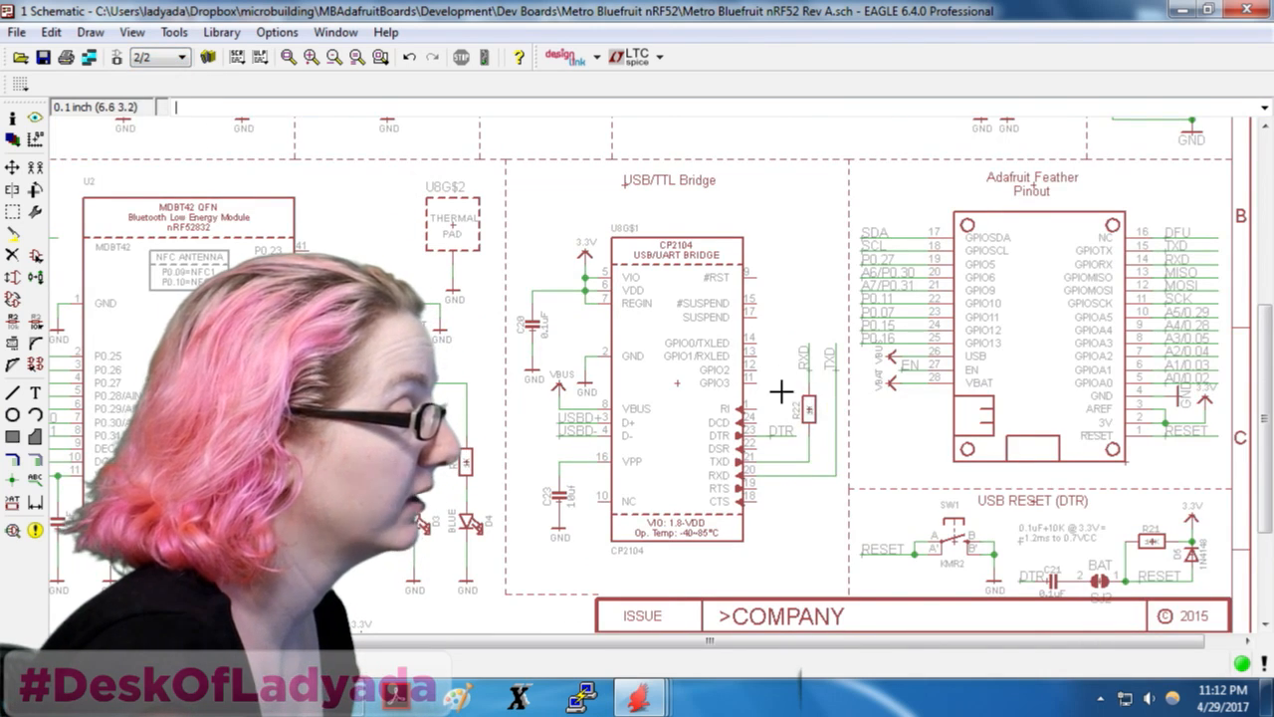
pyautogui.click(12, 254)
pyautogui.click(179, 58)
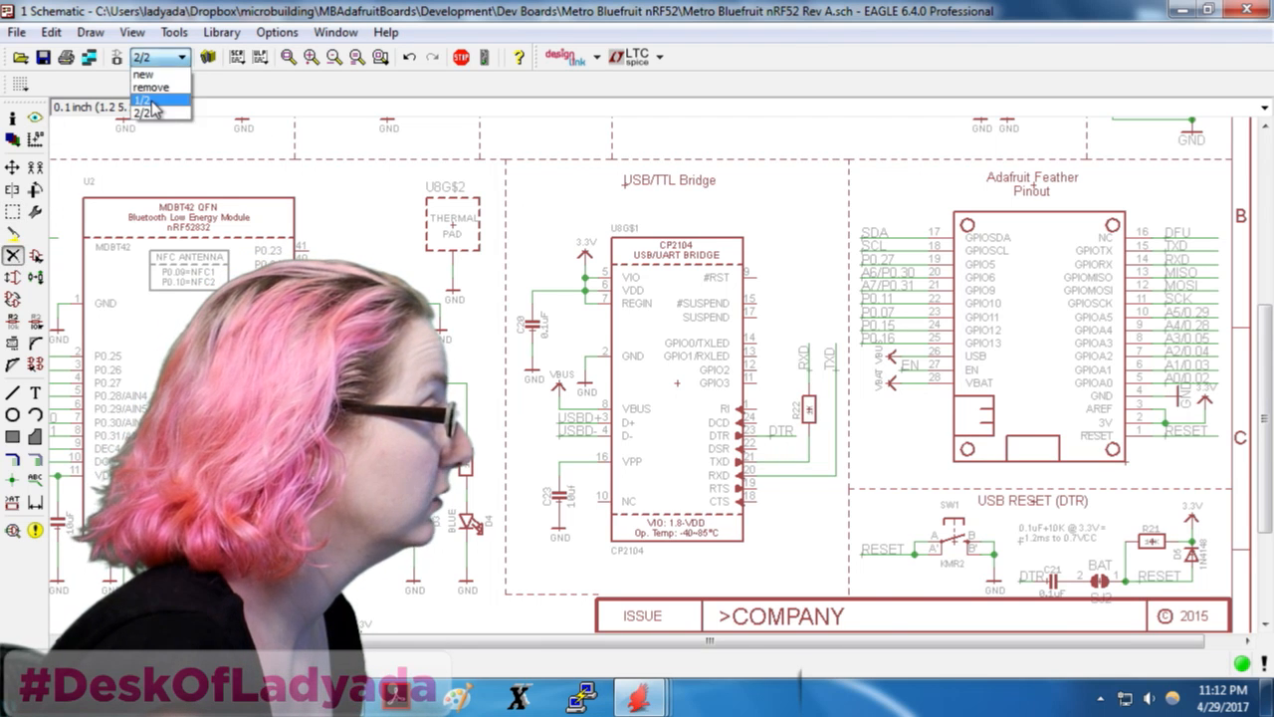
pyautogui.click(159, 102)
pyautogui.scroll(-4, 378, 278)
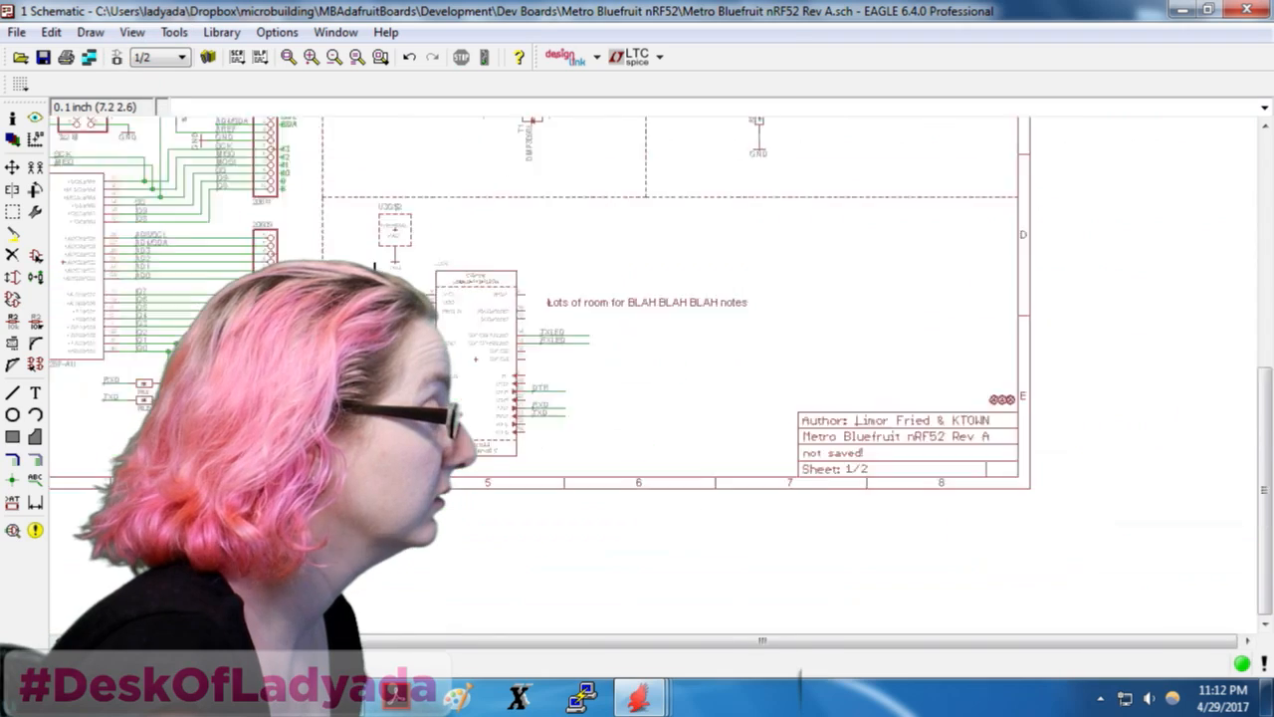
pyautogui.scroll(2, 458, 283)
pyautogui.click(160, 58)
pyautogui.click(154, 103)
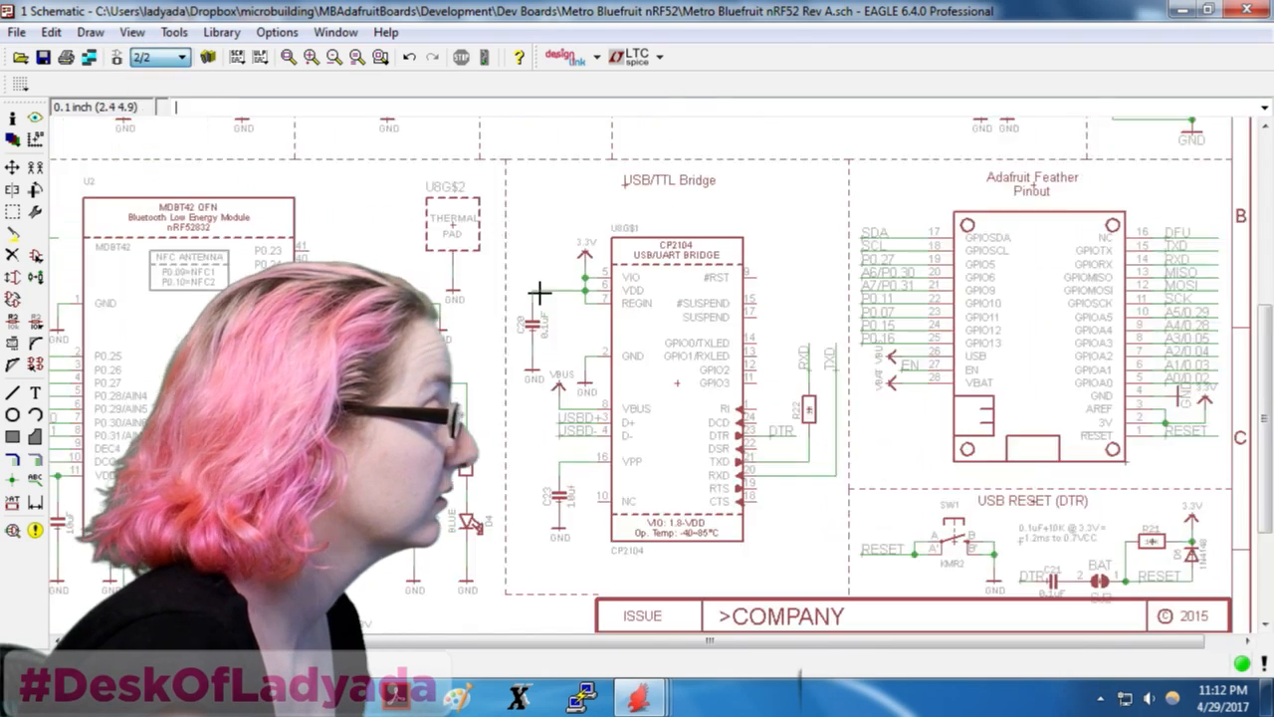
pyautogui.scroll(-2, 794, 350)
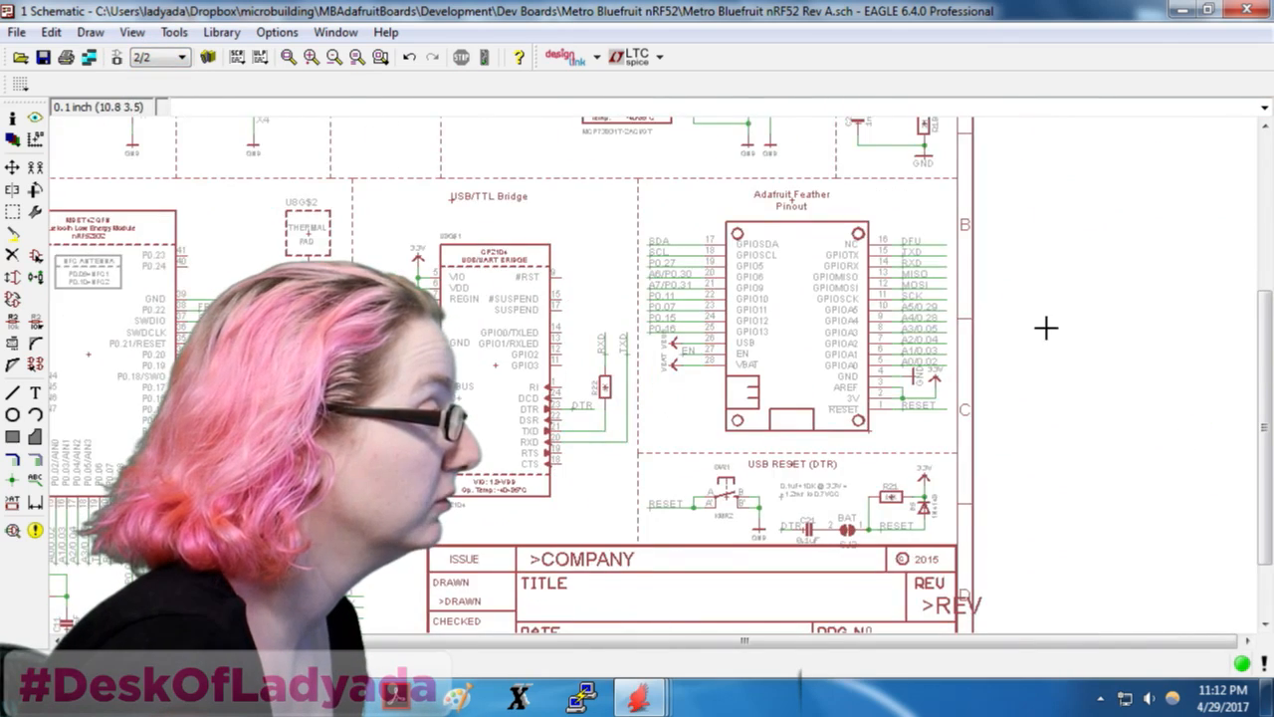
pyautogui.scroll(-2, 1041, 338)
pyautogui.scroll(1, 570, 409)
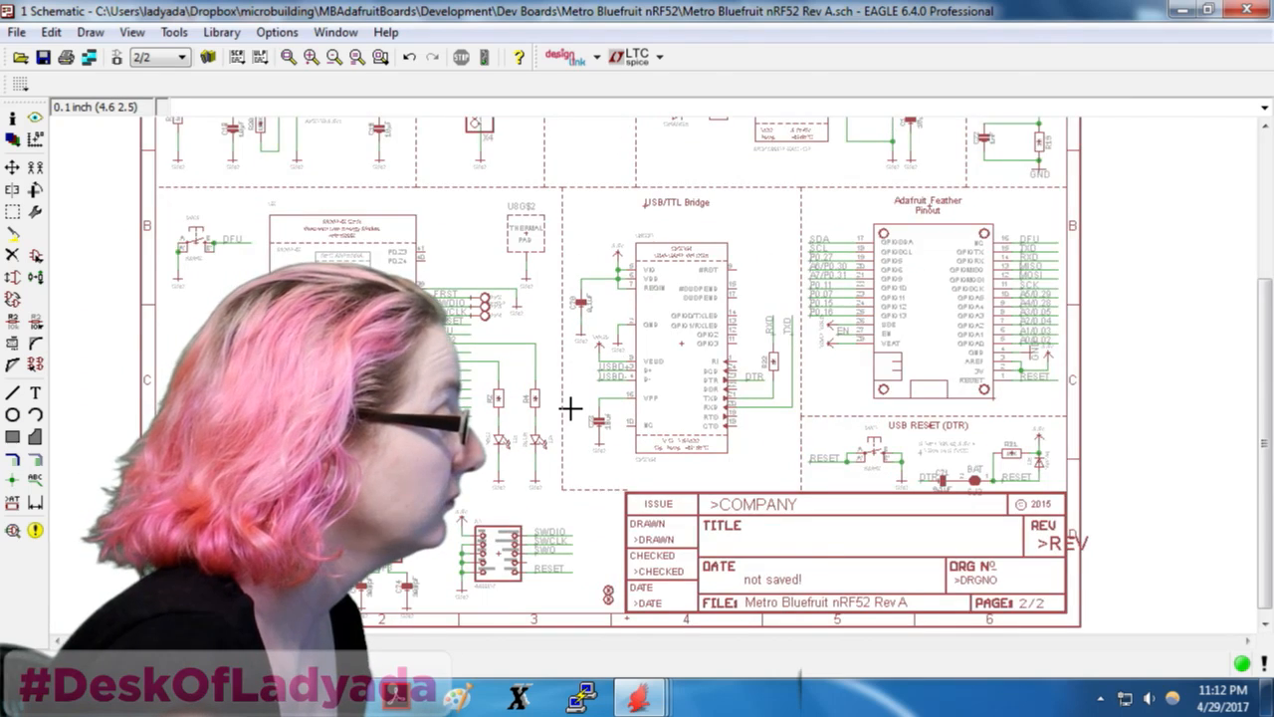
# Copy an existing 1K resistor on sheet 1 and place it at the end of the CP2104's RXD net
pyautogui.scroll(1, 570, 408)
pyautogui.scroll(-1, 828, 332)
pyautogui.scroll(1, 828, 331)
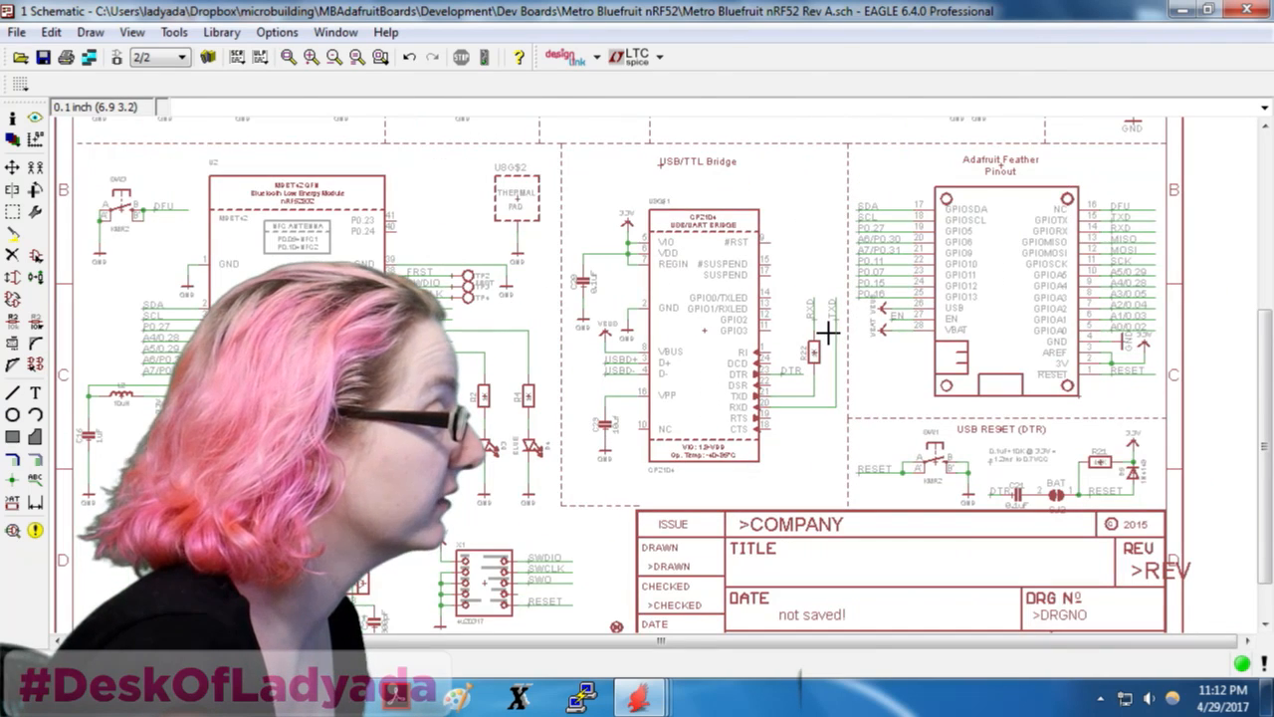
pyautogui.click(116, 57)
pyautogui.click(116, 56)
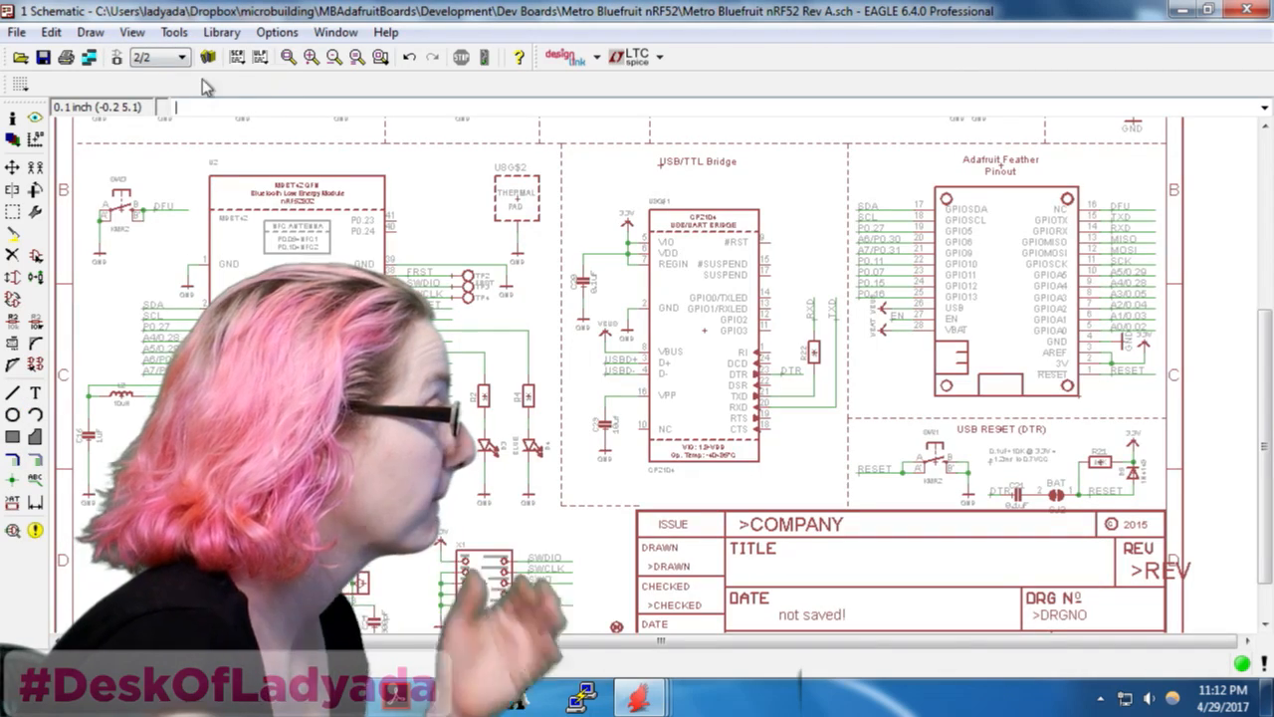
pyautogui.click(159, 57)
pyautogui.click(144, 100)
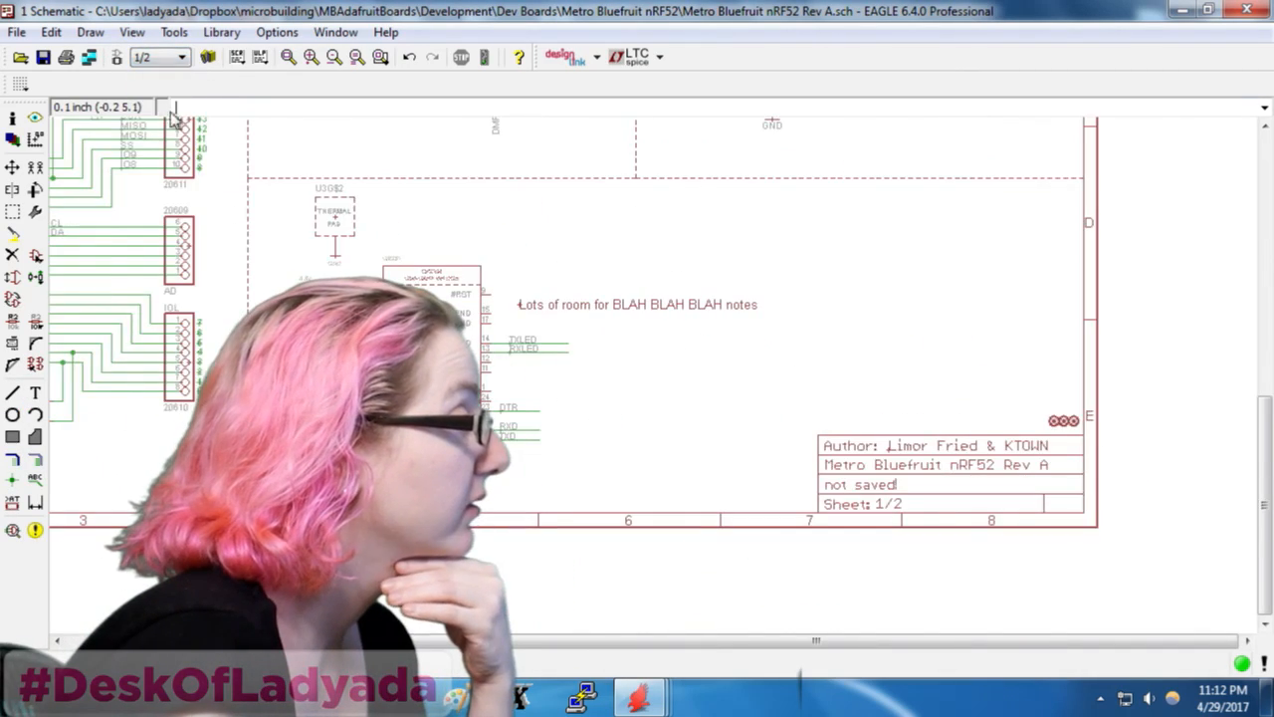
pyautogui.scroll(3, 229, 445)
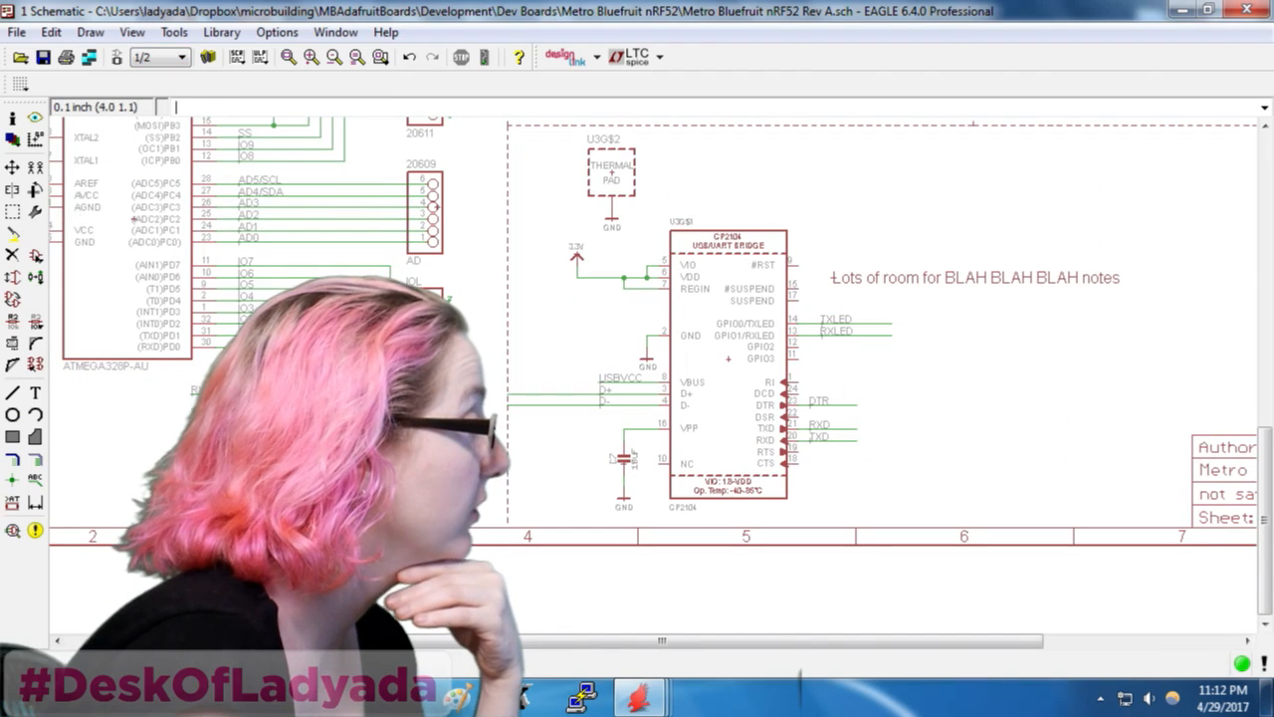
pyautogui.click(35, 168)
pyautogui.click(229, 445)
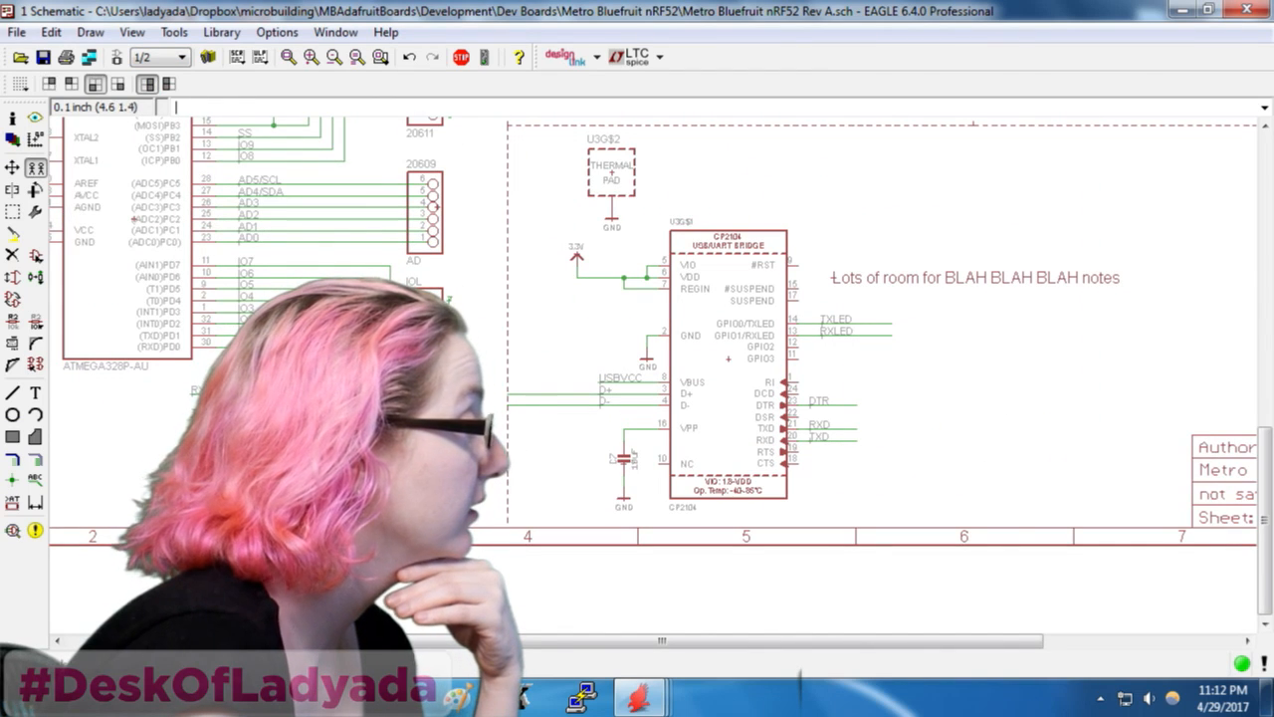
pyautogui.scroll(3, 916, 437)
pyautogui.click(853, 422)
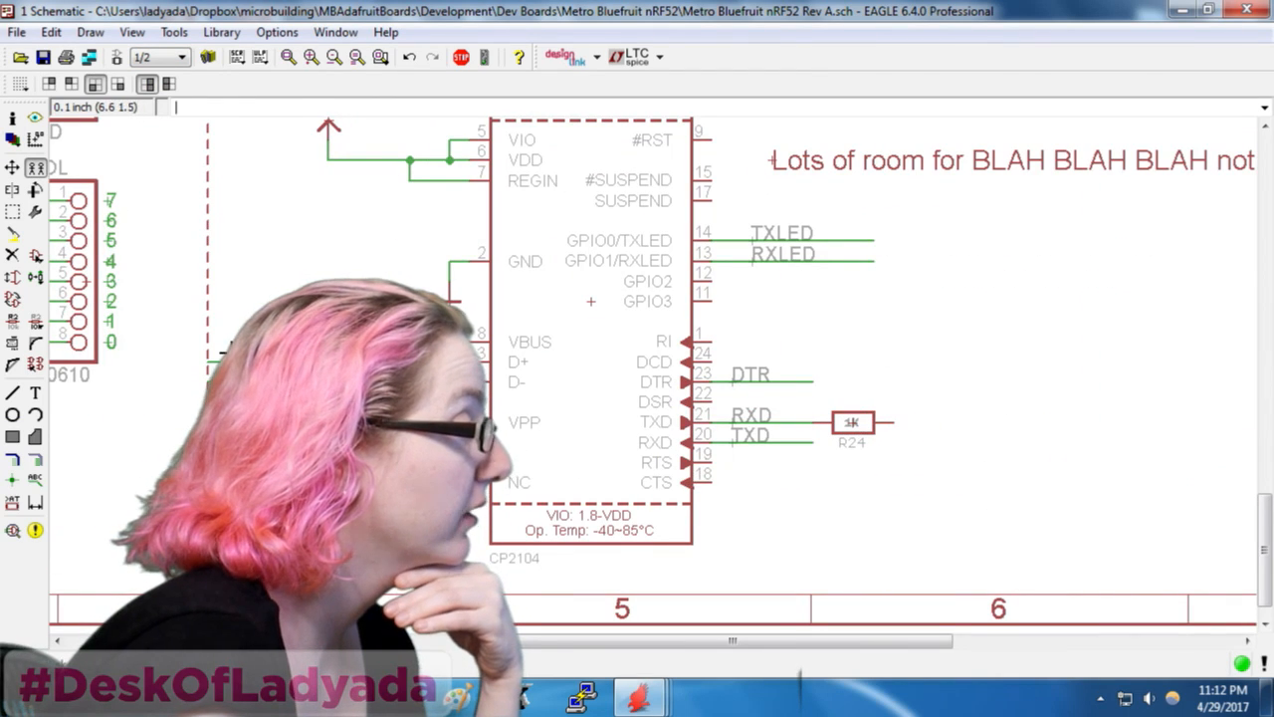
# Draw a short horizontal net from the free end of the new 1K resistor and add a name label to it
pyautogui.click(35, 459)
pyautogui.click(893, 422)
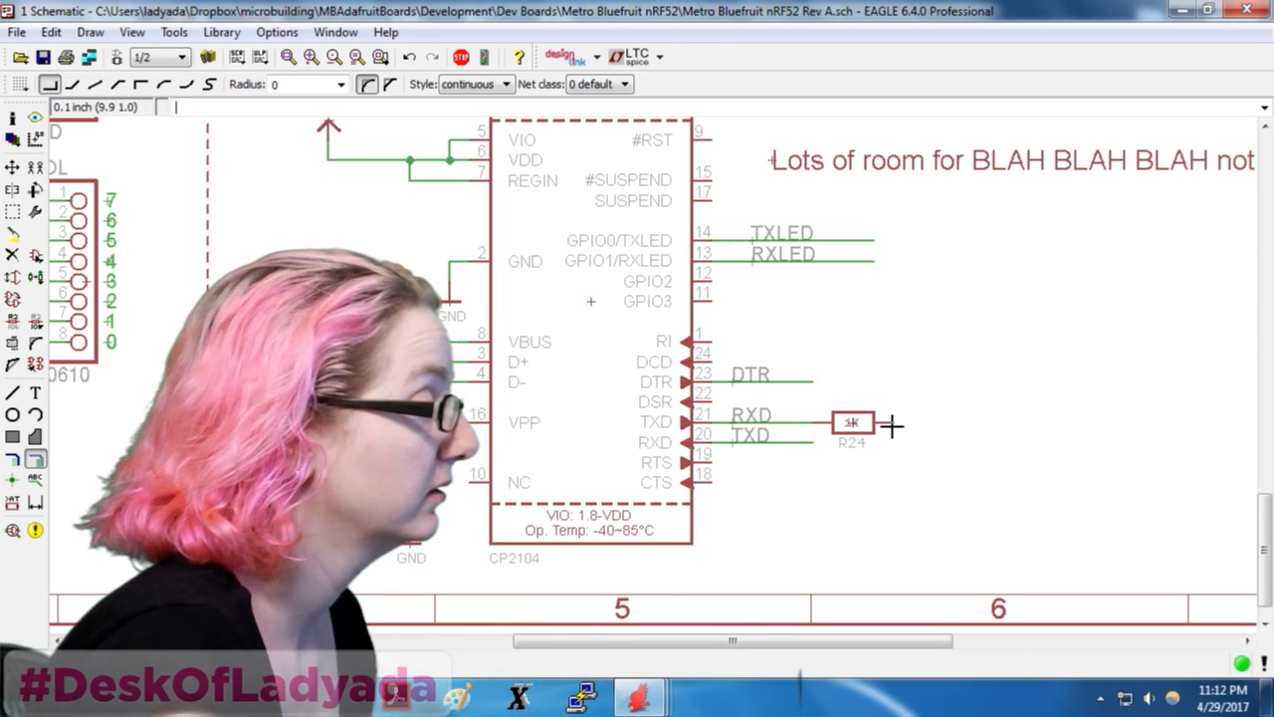
pyautogui.doubleClick(1036, 422)
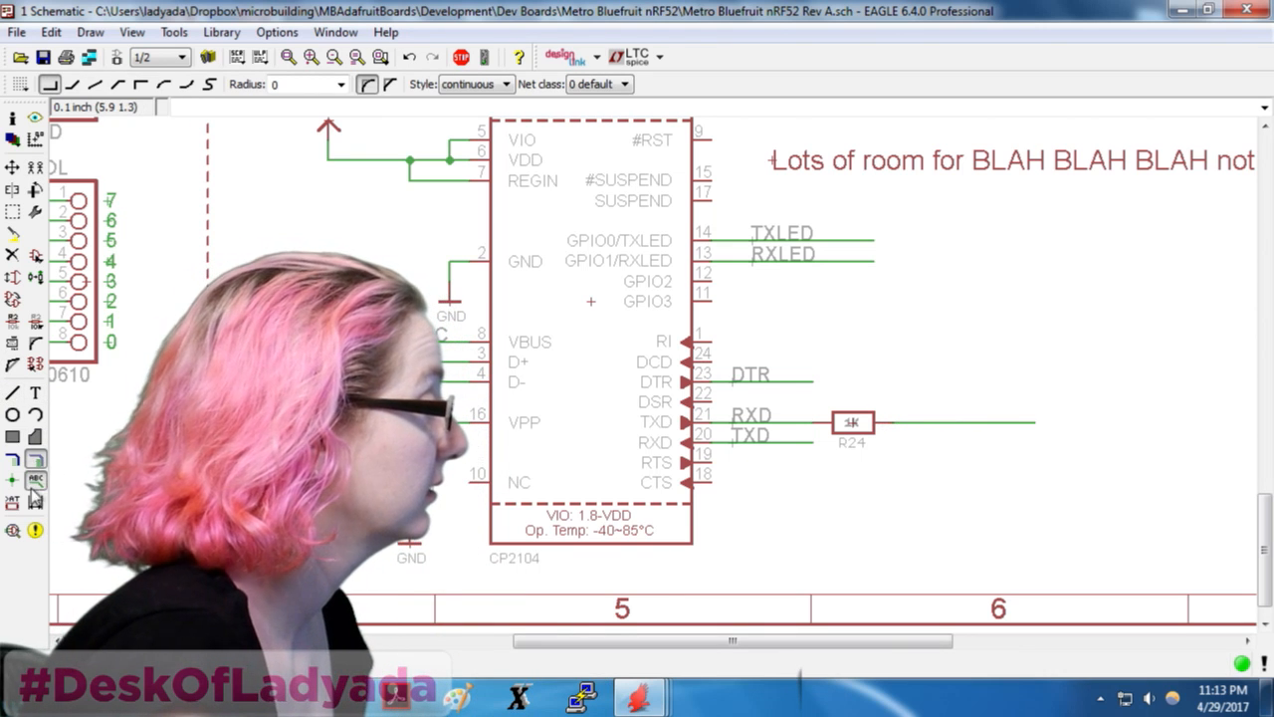
pyautogui.click(35, 479)
pyautogui.click(945, 422)
pyautogui.click(913, 422)
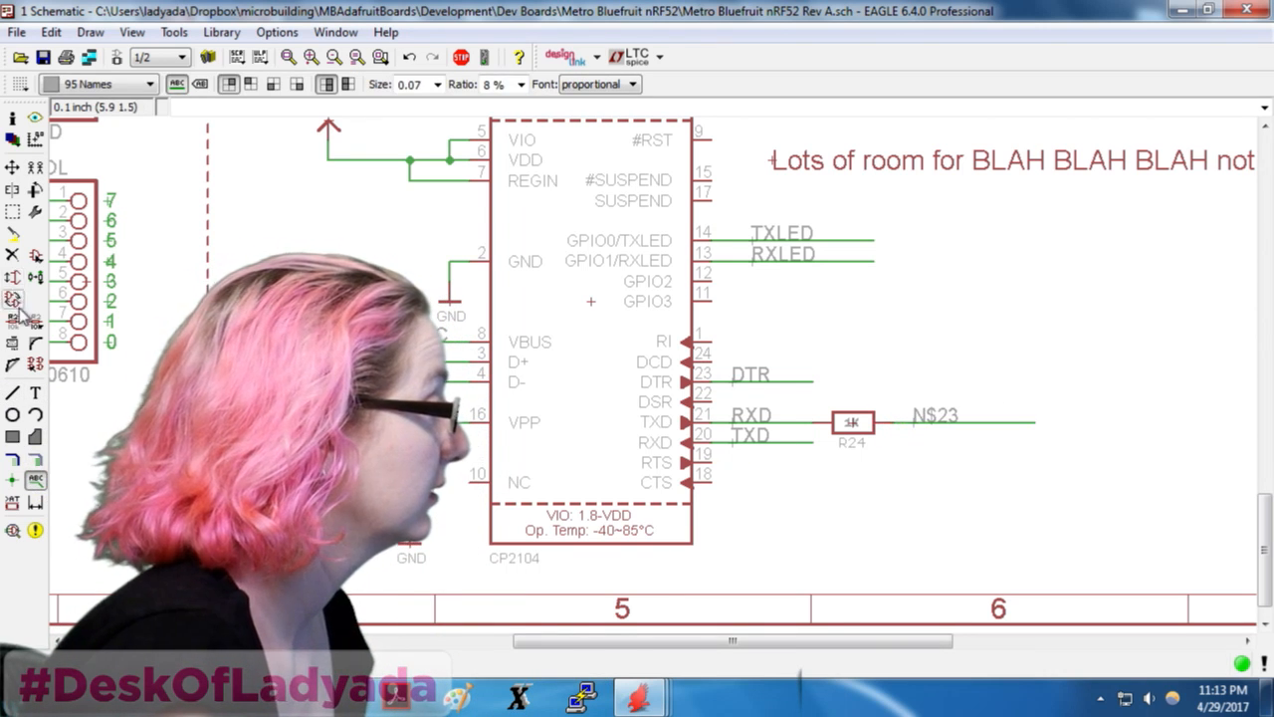
# Rename the net between the CP2104 and the new resistor to RX and the net beyond the resistor to RXD
pyautogui.click(14, 318)
pyautogui.click(770, 422)
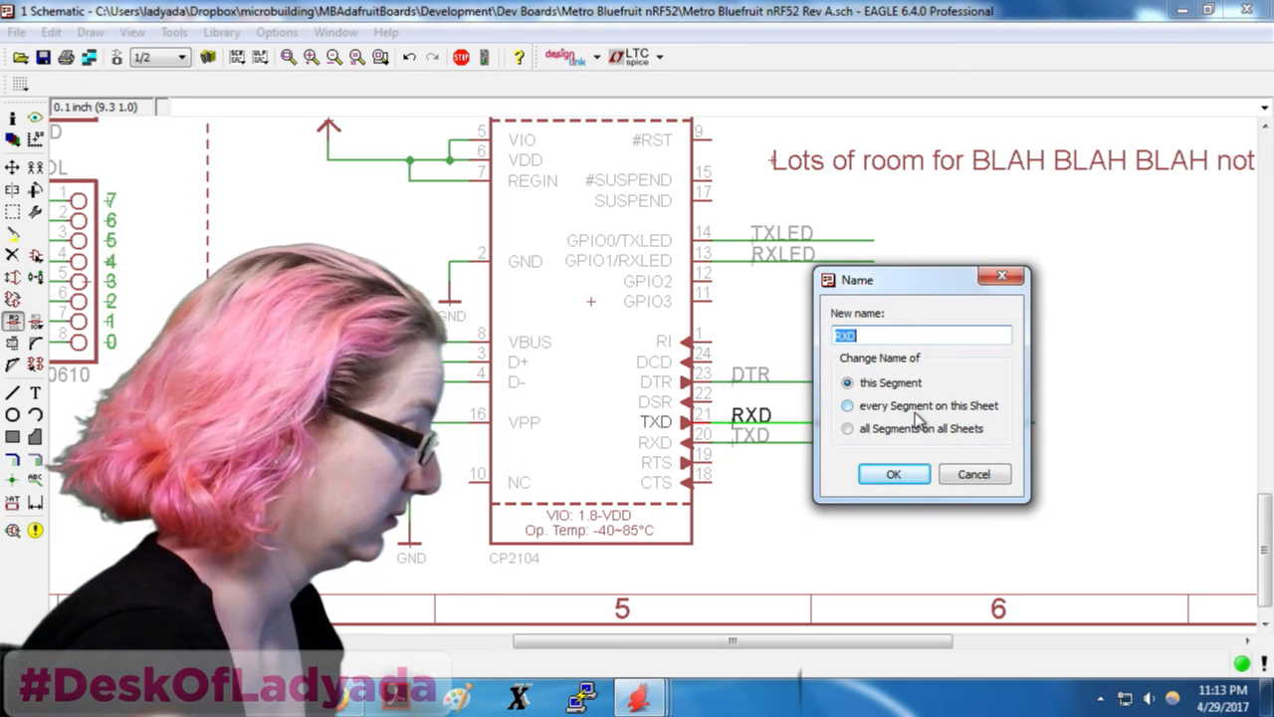
pyautogui.write('RX')
pyautogui.press('Return')
pyautogui.click(947, 422)
pyautogui.write('R')
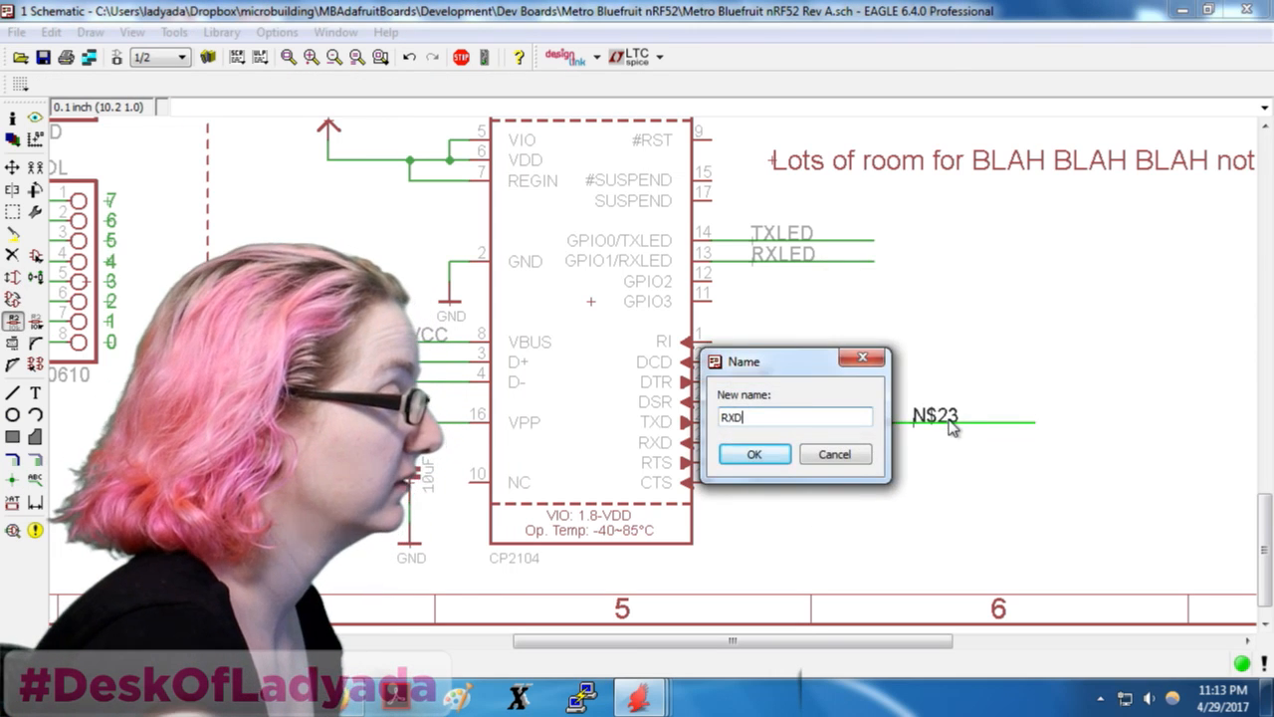
pyautogui.press('Return')
pyautogui.press('Return')
# Group the USB/TTL Bridge section on sheet 2, including its heading, and delete it
pyautogui.click(157, 56)
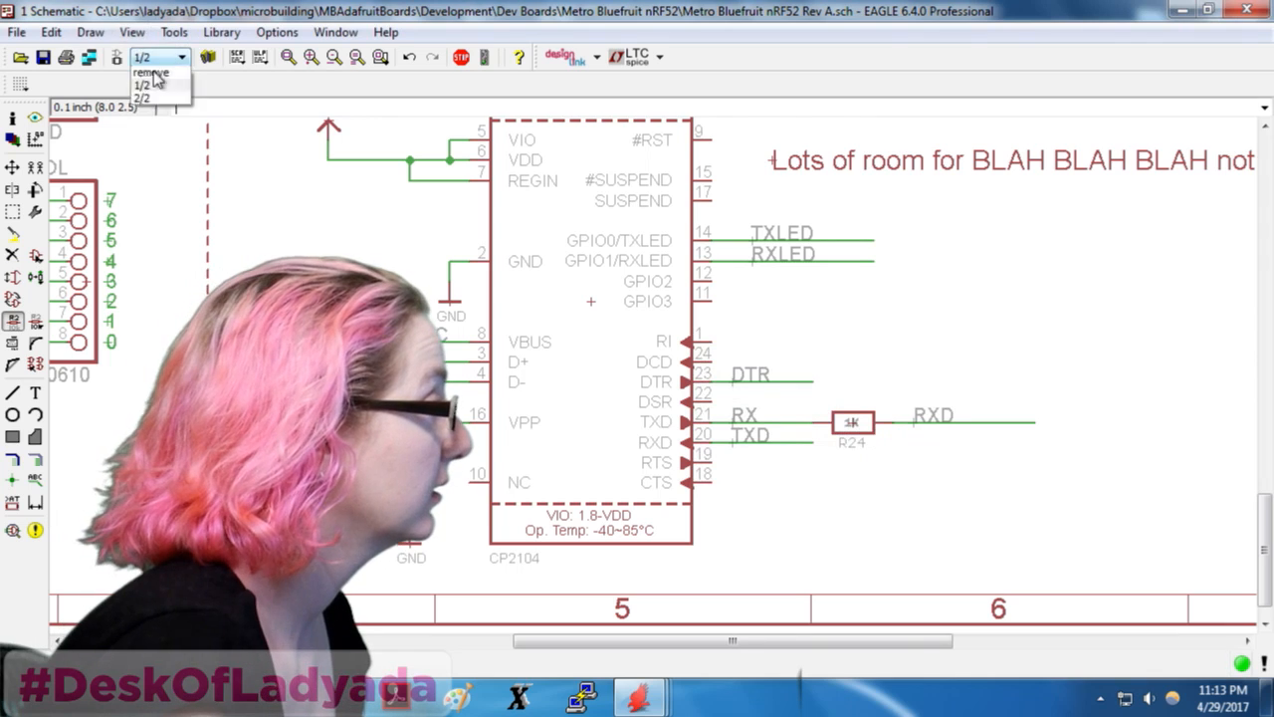
pyautogui.click(142, 99)
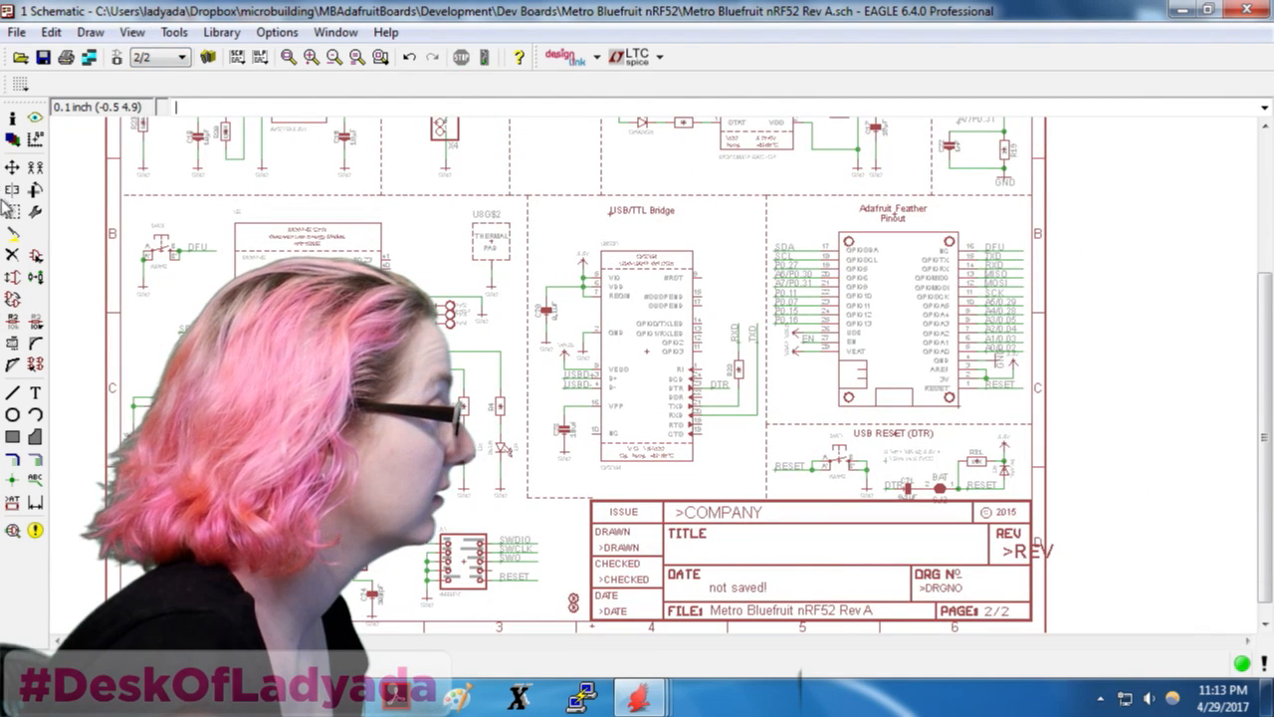
pyautogui.click(10, 209)
pyautogui.moveTo(533, 205); pyautogui.dragTo(762, 498)
pyautogui.click(12, 255)
pyautogui.keyDown('ctrl'); pyautogui.rightClick(667, 309); pyautogui.keyUp('ctrl')
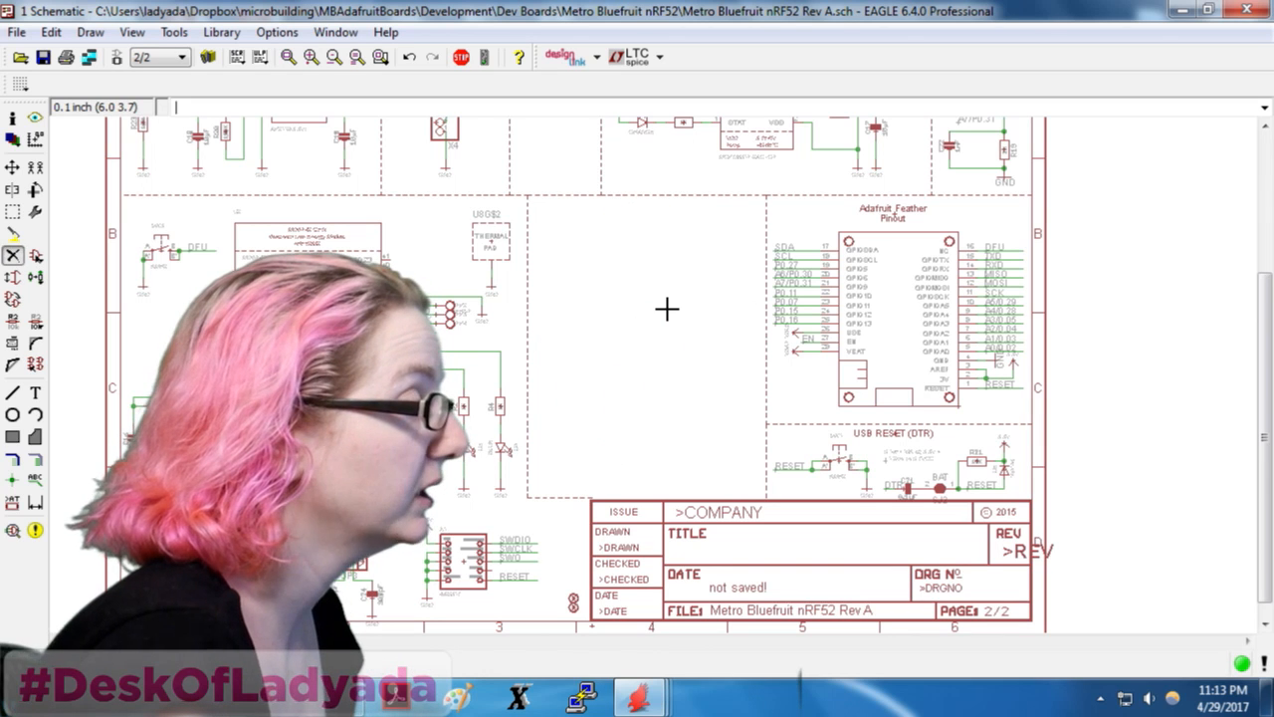
# Group the Adafruit Feather Pinout block on sheet 2 with its nets and heading, and delete it
pyautogui.scroll(2, 1021, 261)
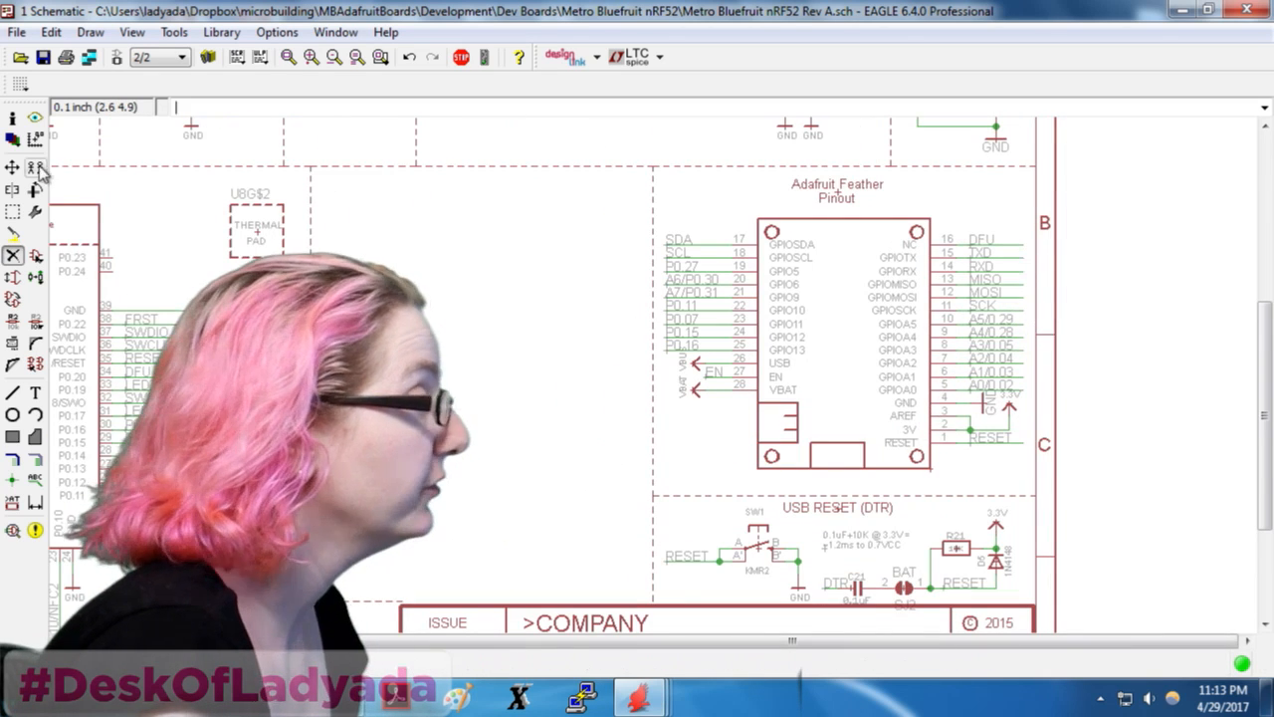
pyautogui.click(13, 213)
pyautogui.moveTo(666, 206); pyautogui.dragTo(1040, 492)
pyautogui.click(12, 255)
pyautogui.keyDown('ctrl'); pyautogui.rightClick(825, 326); pyautogui.keyUp('ctrl')
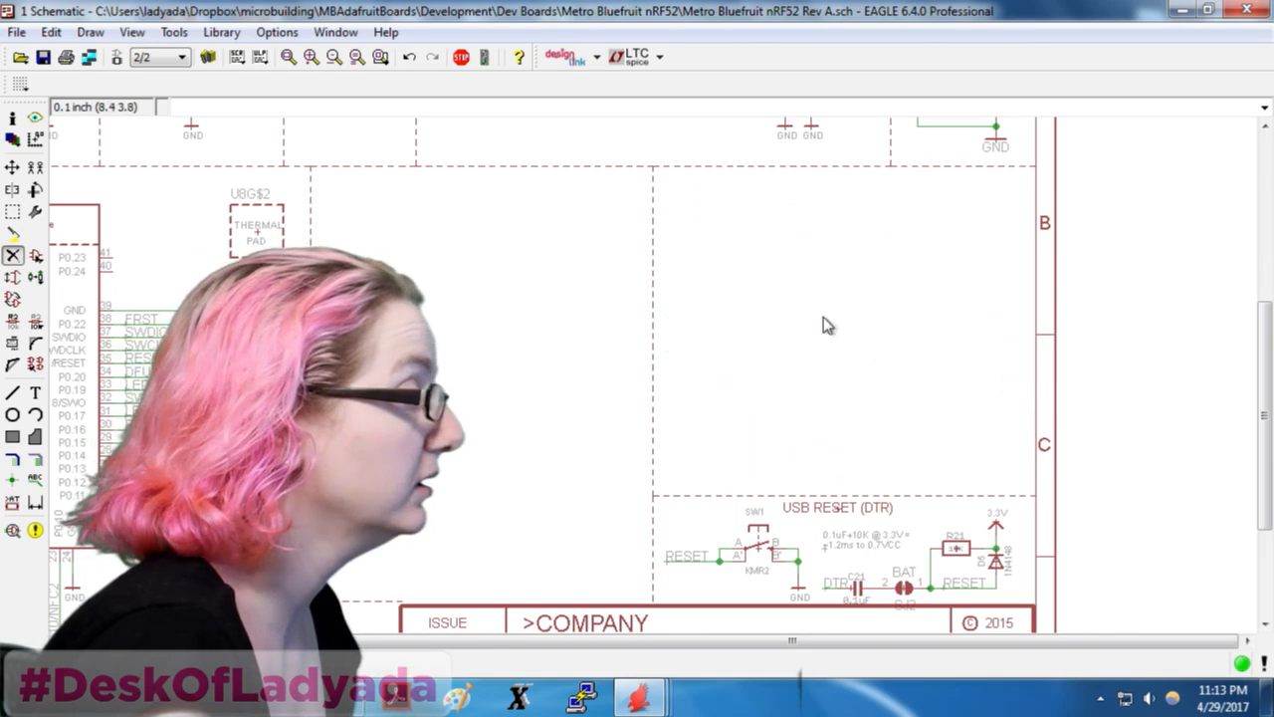
# Examine the remaining Feather circuits on sheet 2, including the debug connector, LiPo charging, LiPo monitoring and power filtering sections
pyautogui.scroll(-5, 922, 309)
pyautogui.scroll(-1, 563, 528)
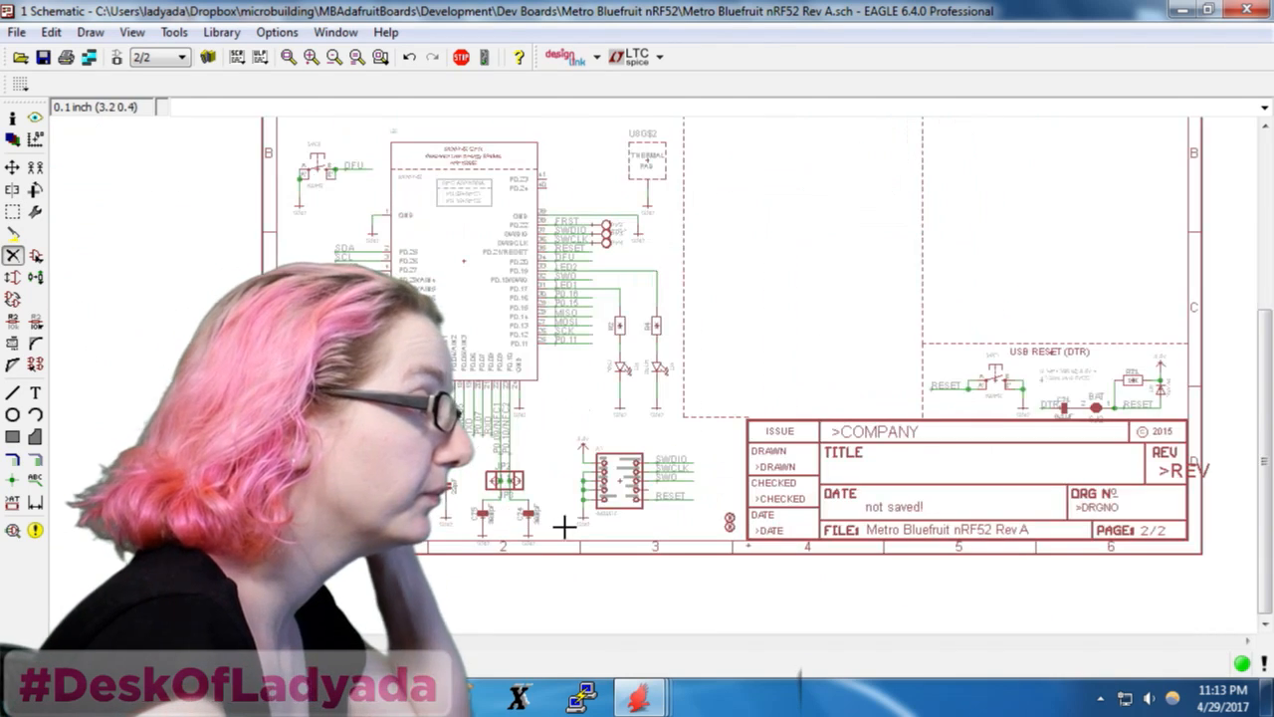
pyautogui.scroll(3, 577, 493)
pyautogui.scroll(-2, 595, 497)
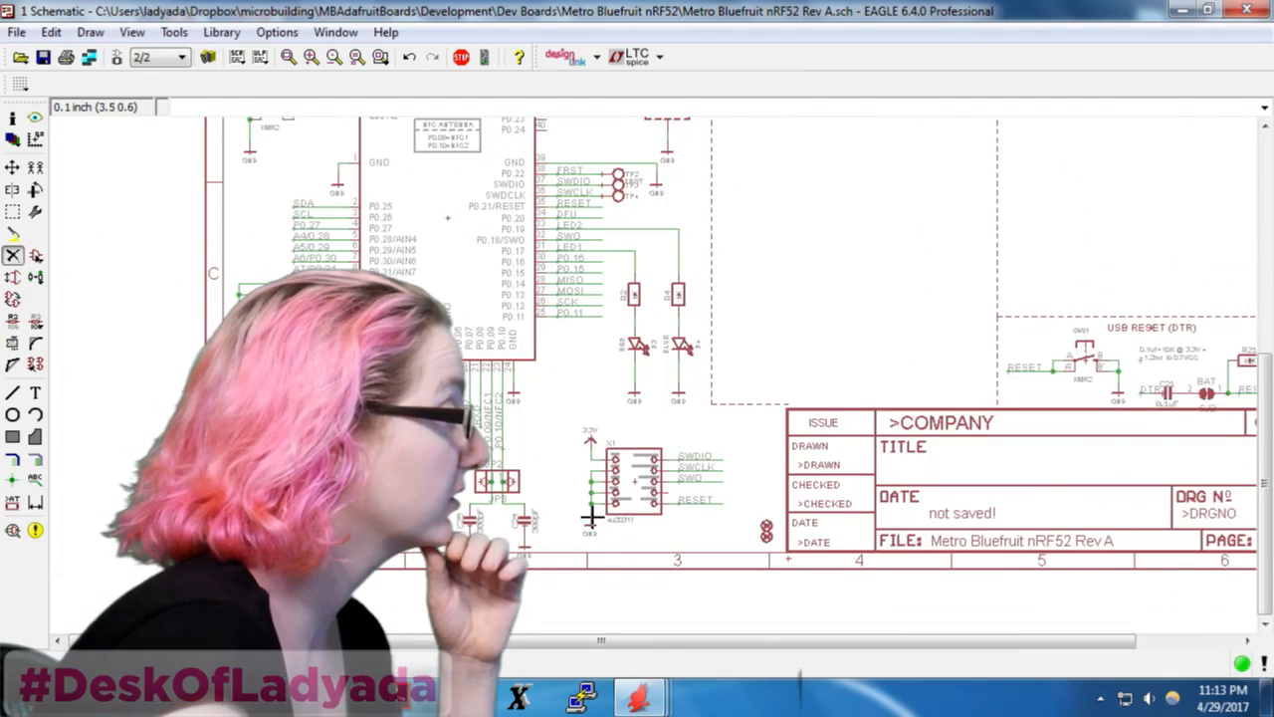
pyautogui.scroll(-2, 652, 534)
pyautogui.scroll(-1, 528, 400)
pyautogui.scroll(4, 904, 199)
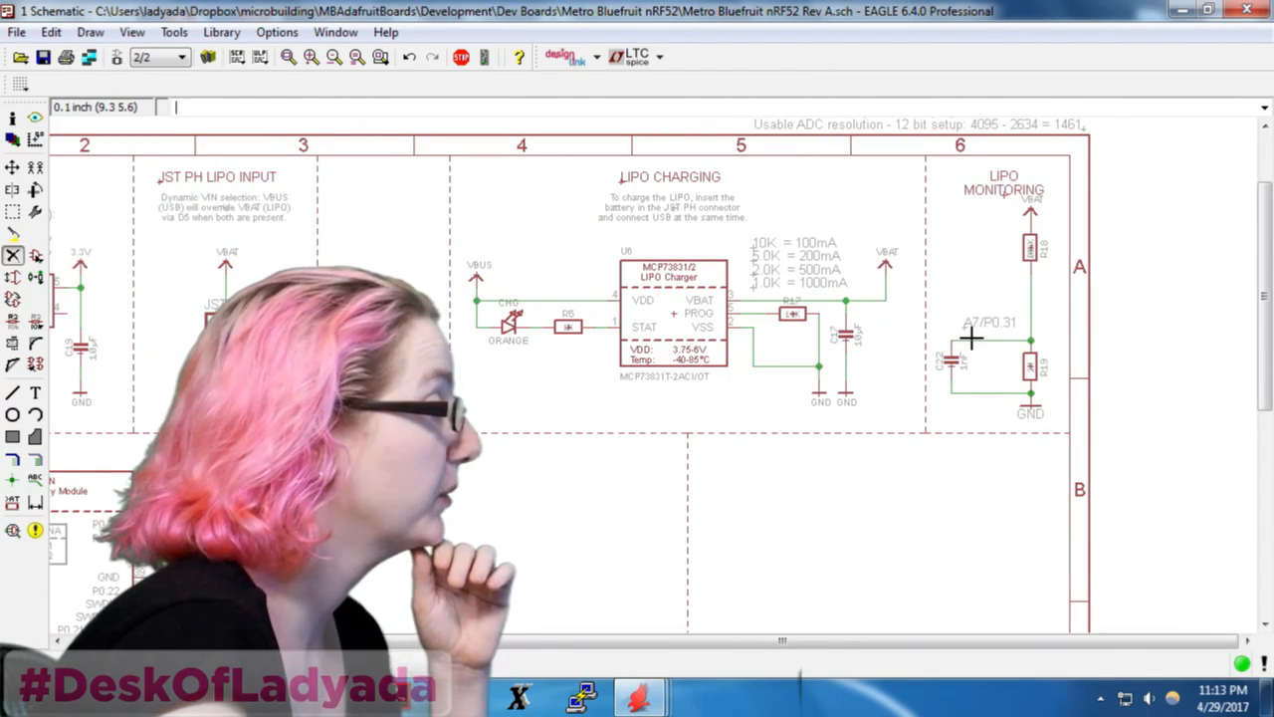
pyautogui.scroll(-3, 1003, 320)
pyautogui.scroll(3, 601, 296)
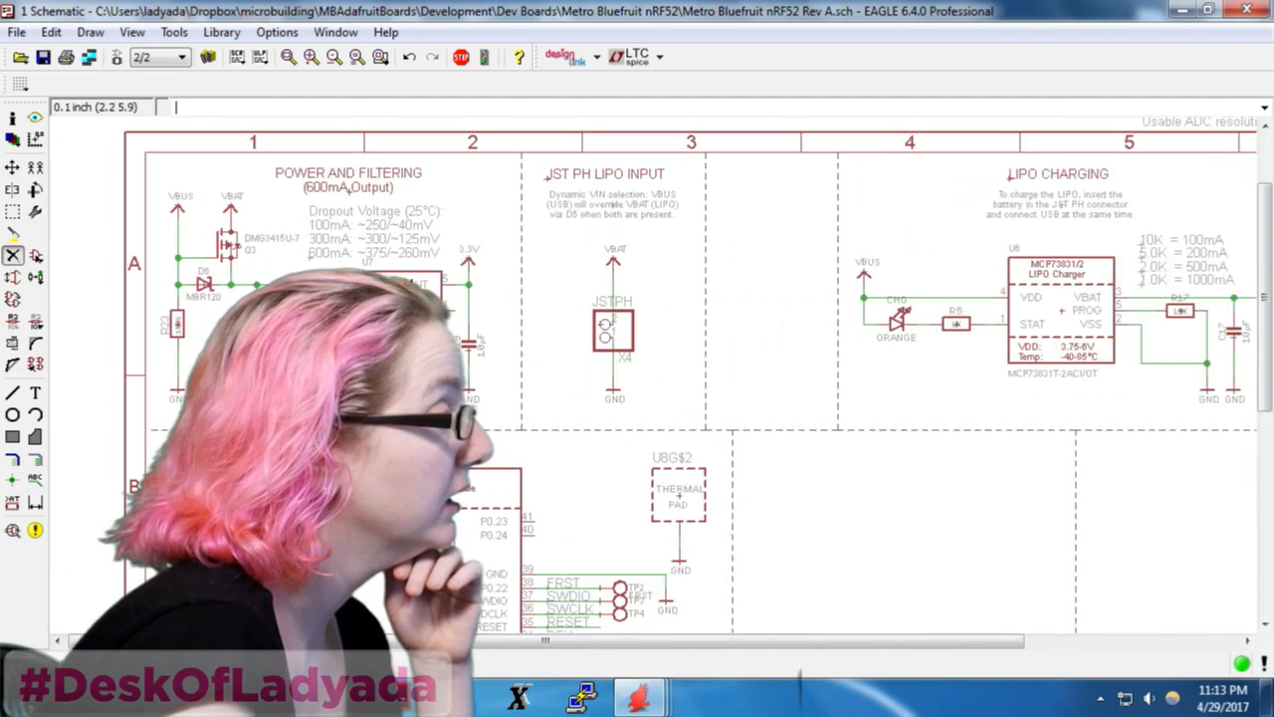
# Switch to the board layout and inspect the Metro's existing component placement
pyautogui.click(150, 58)
pyautogui.click(152, 93)
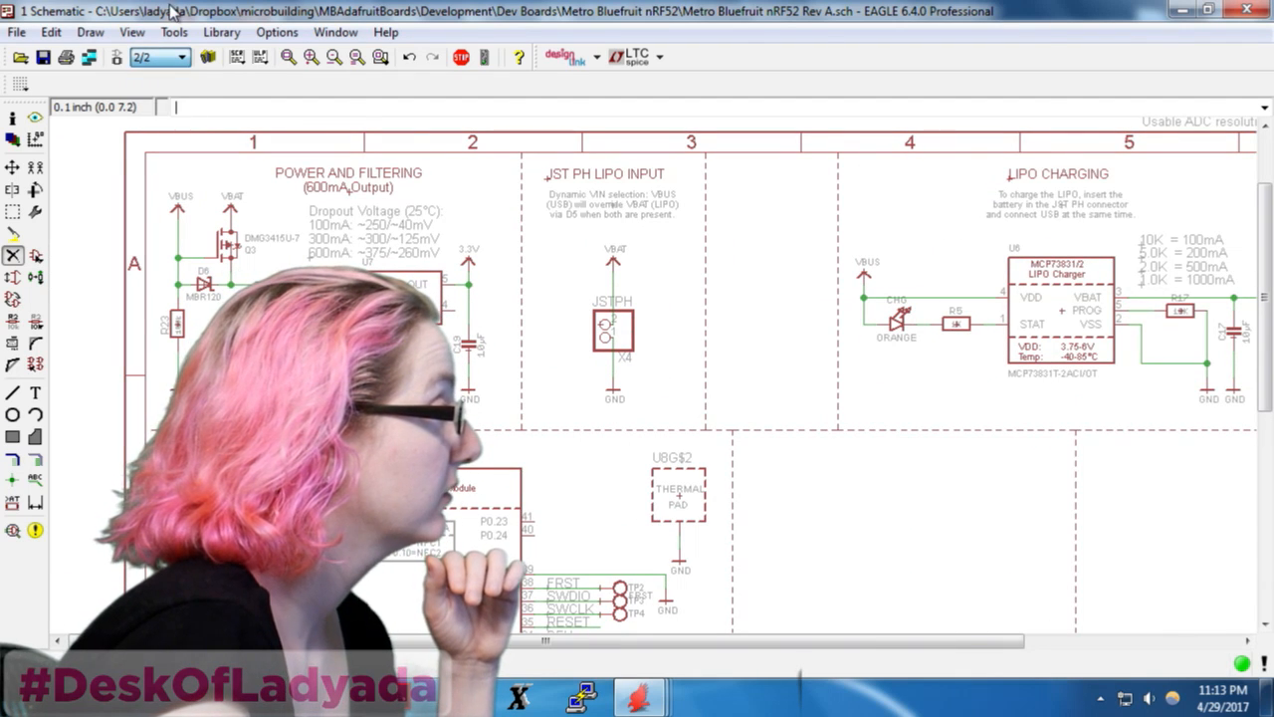
pyautogui.click(118, 58)
pyautogui.scroll(-3, 428, 254)
pyautogui.scroll(3, 426, 251)
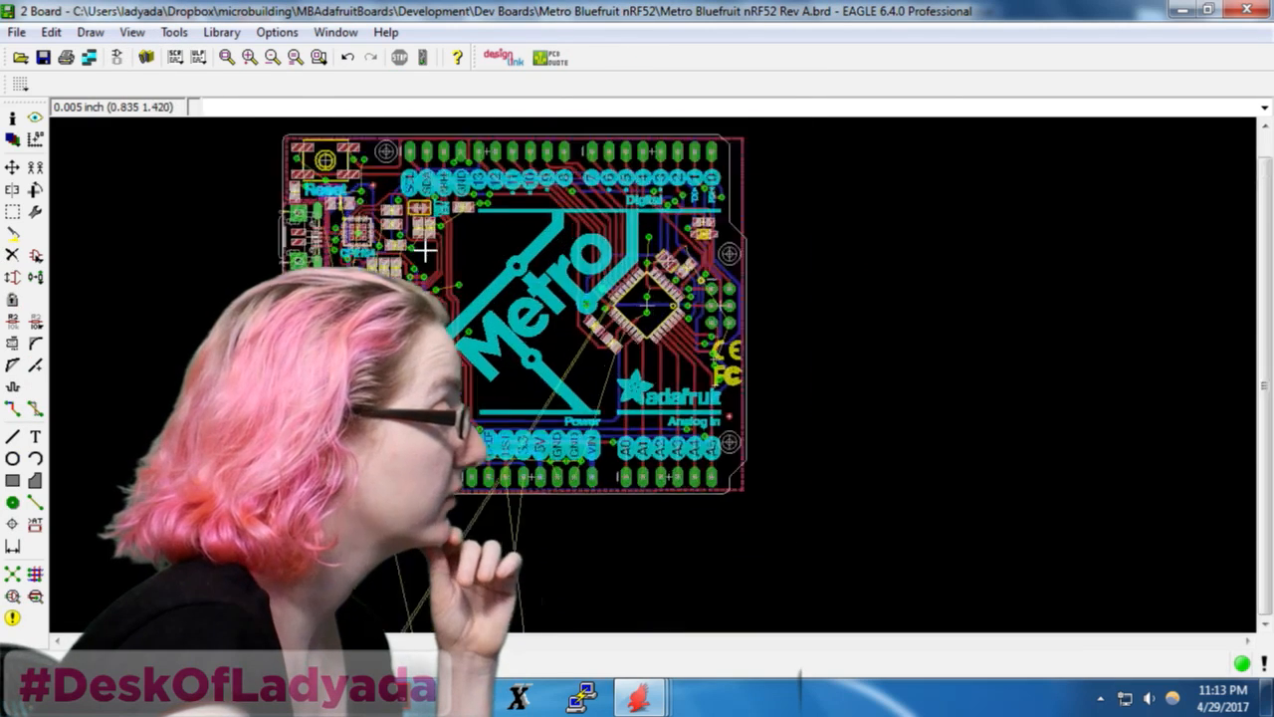
pyautogui.scroll(1, 425, 250)
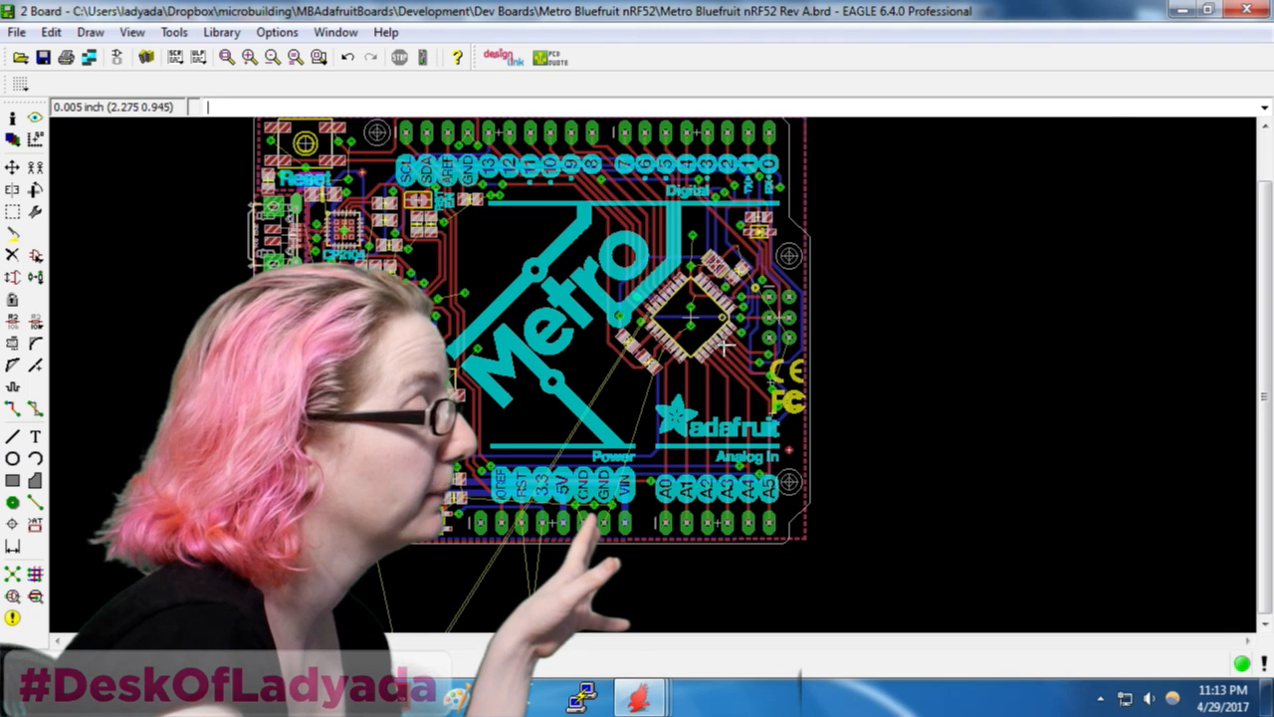
# Return to schematic sheet 1, group the regulator circuit in the Power Supply: 5V section and delete it
pyautogui.click(116, 57)
pyautogui.click(182, 58)
pyautogui.click(154, 102)
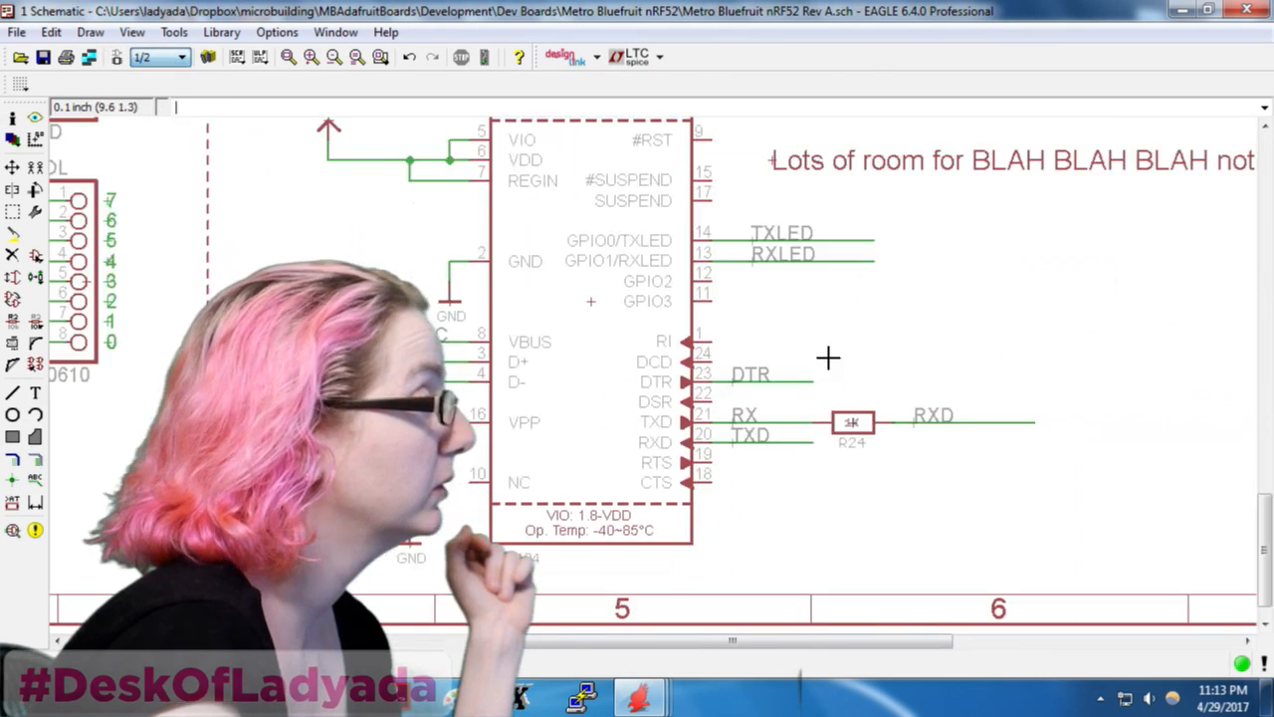
pyautogui.scroll(-5, 664, 458)
pyautogui.scroll(-4, 662, 468)
pyautogui.scroll(4, 700, 199)
pyautogui.scroll(3, 637, 188)
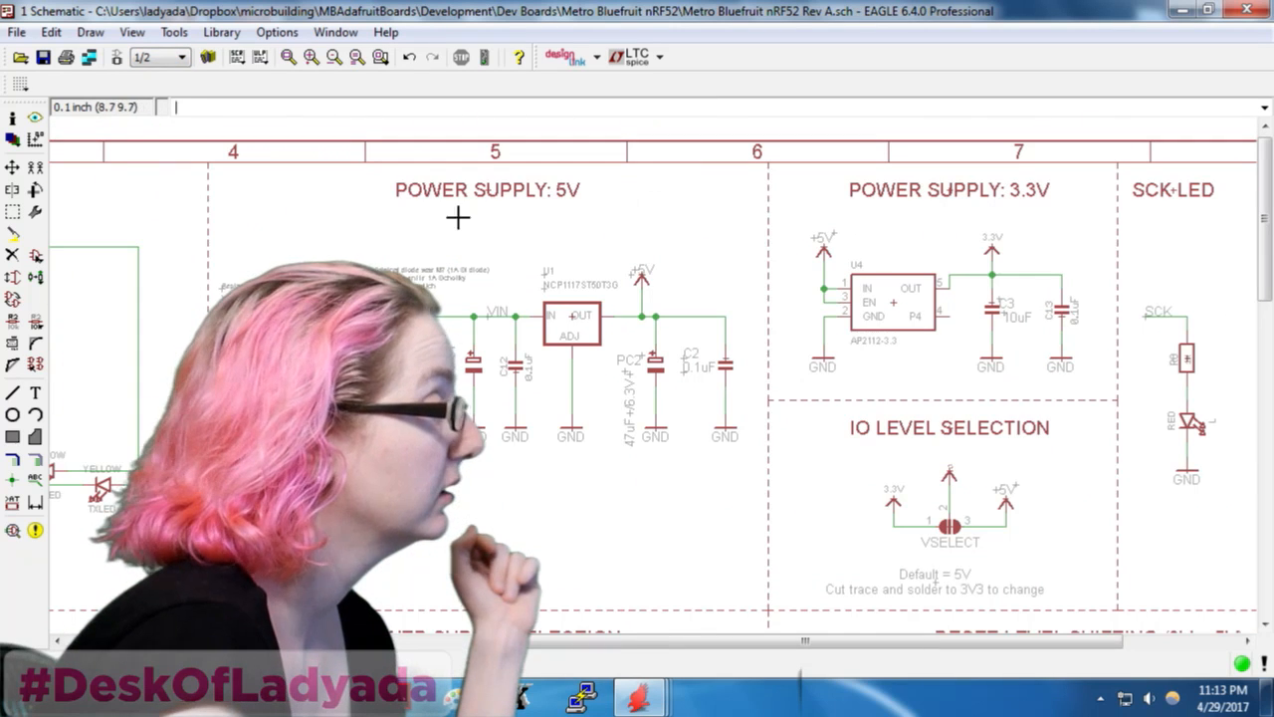
pyautogui.click(13, 211)
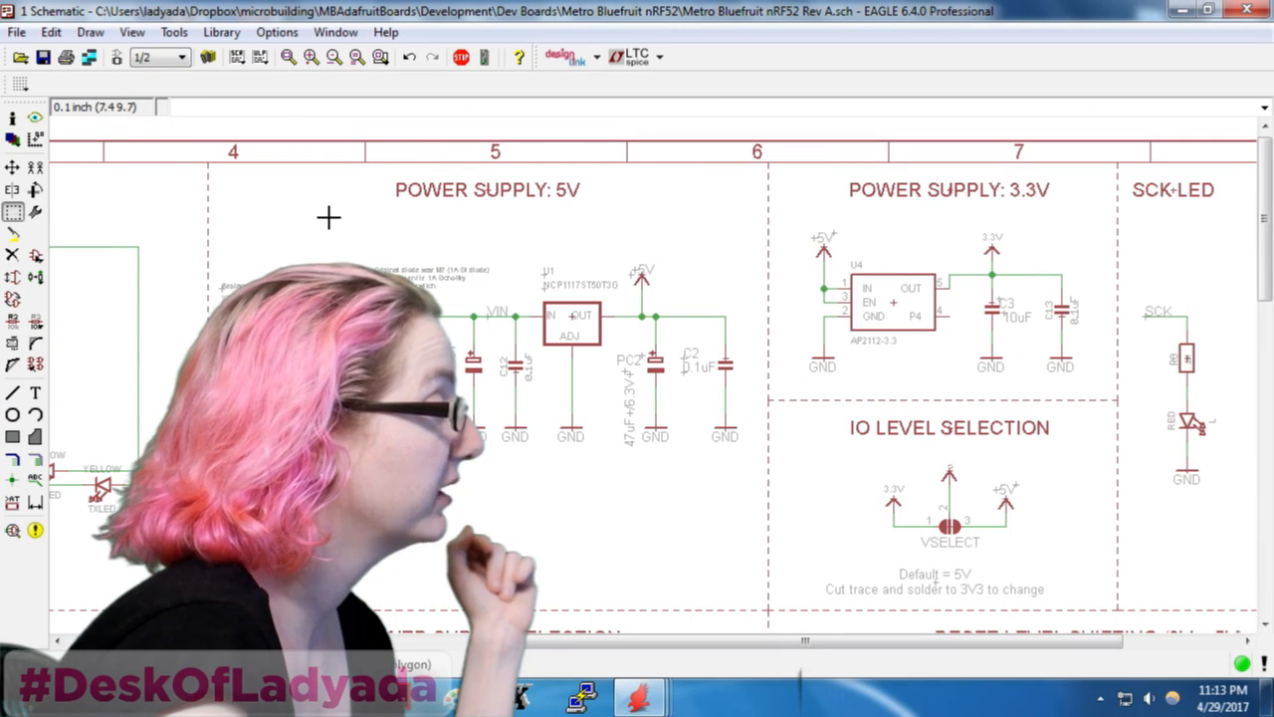
pyautogui.moveTo(319, 218); pyautogui.dragTo(753, 436)
pyautogui.click(12, 256)
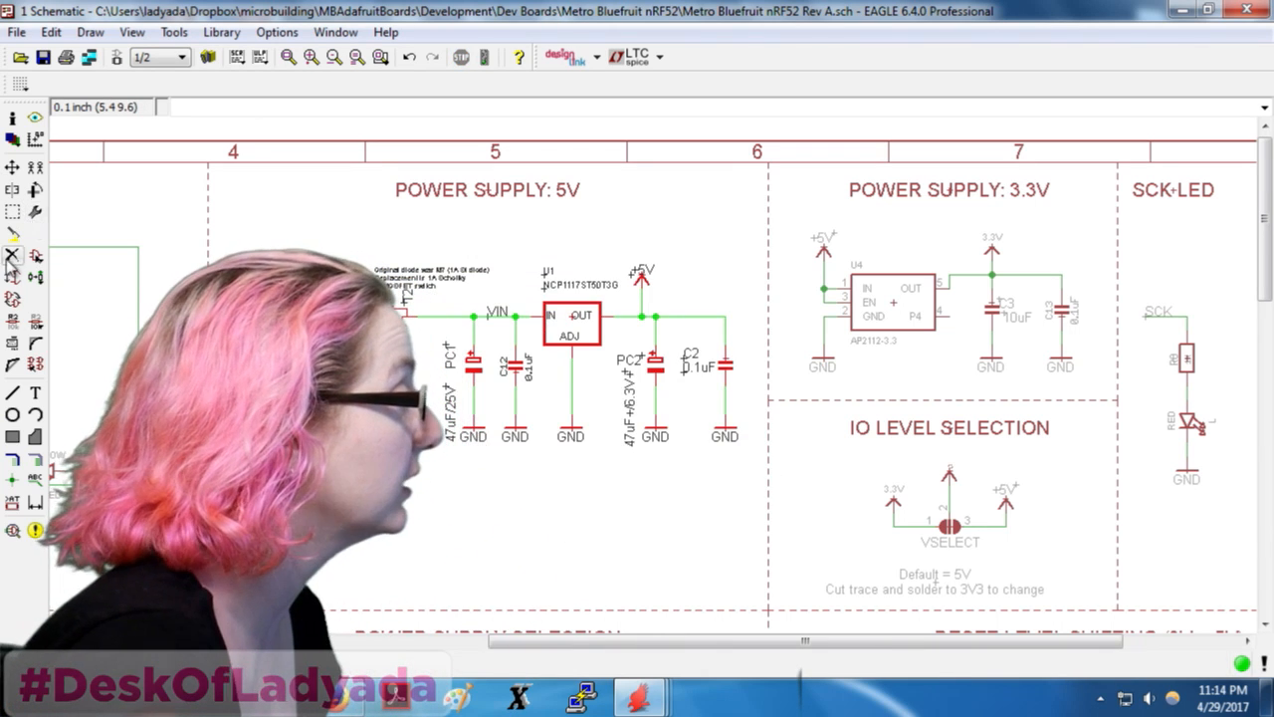
pyautogui.keyDown('ctrl'); pyautogui.rightClick(774, 371); pyautogui.keyUp('ctrl')
# Group the AP2112-3.3 regulator circuit in the Power Supply: 3.3V section and delete it, keeping the section heading
pyautogui.scroll(-2, 318, 239)
pyautogui.scroll(2, 847, 277)
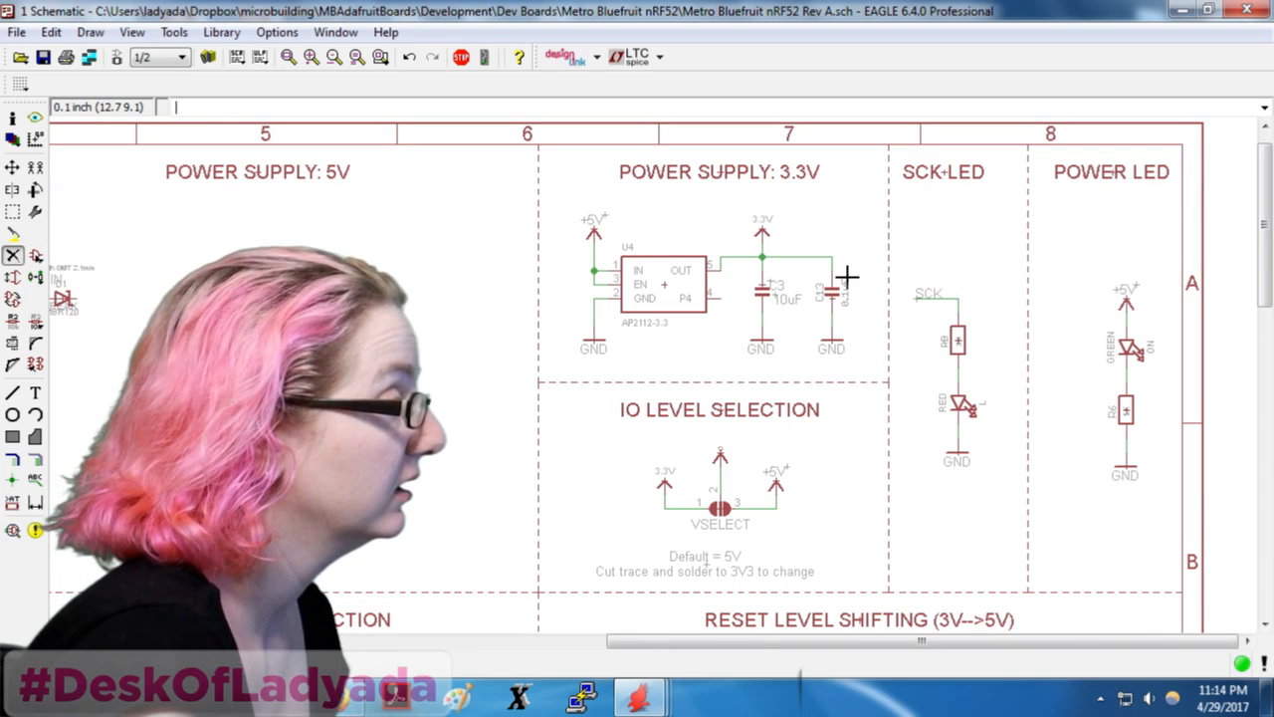
pyautogui.click(12, 211)
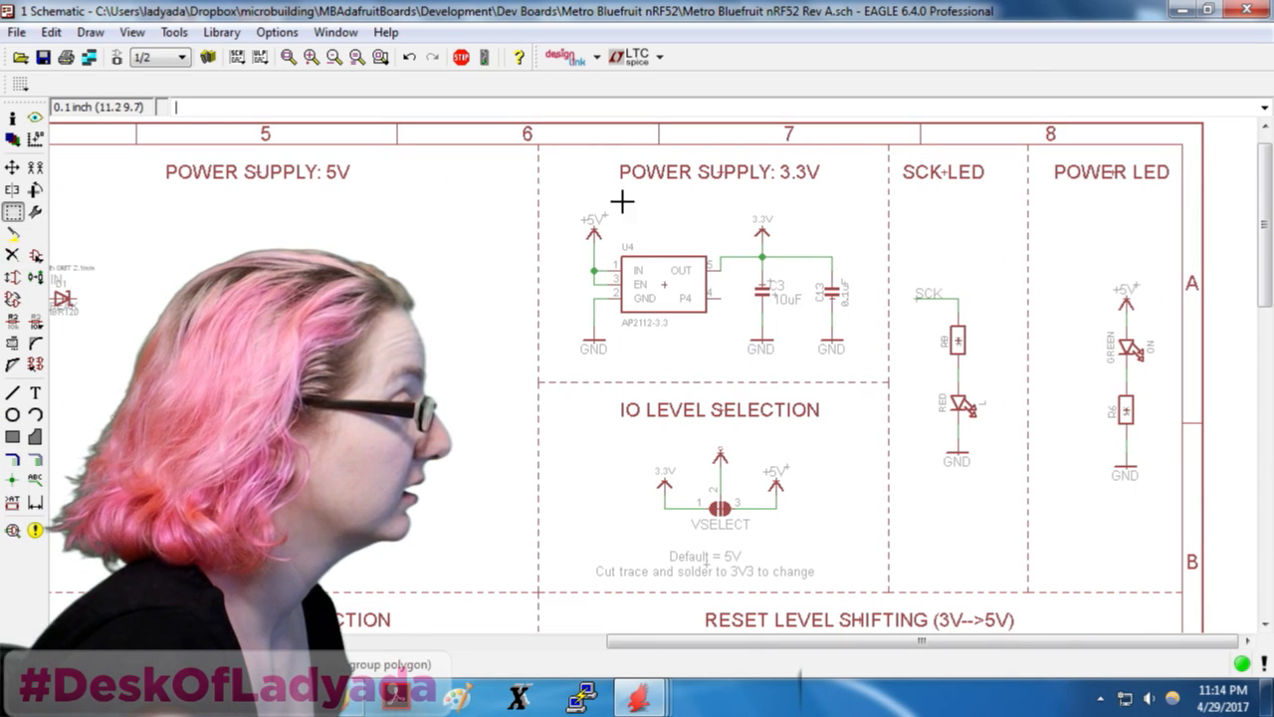
pyautogui.moveTo(552, 186); pyautogui.dragTo(860, 372)
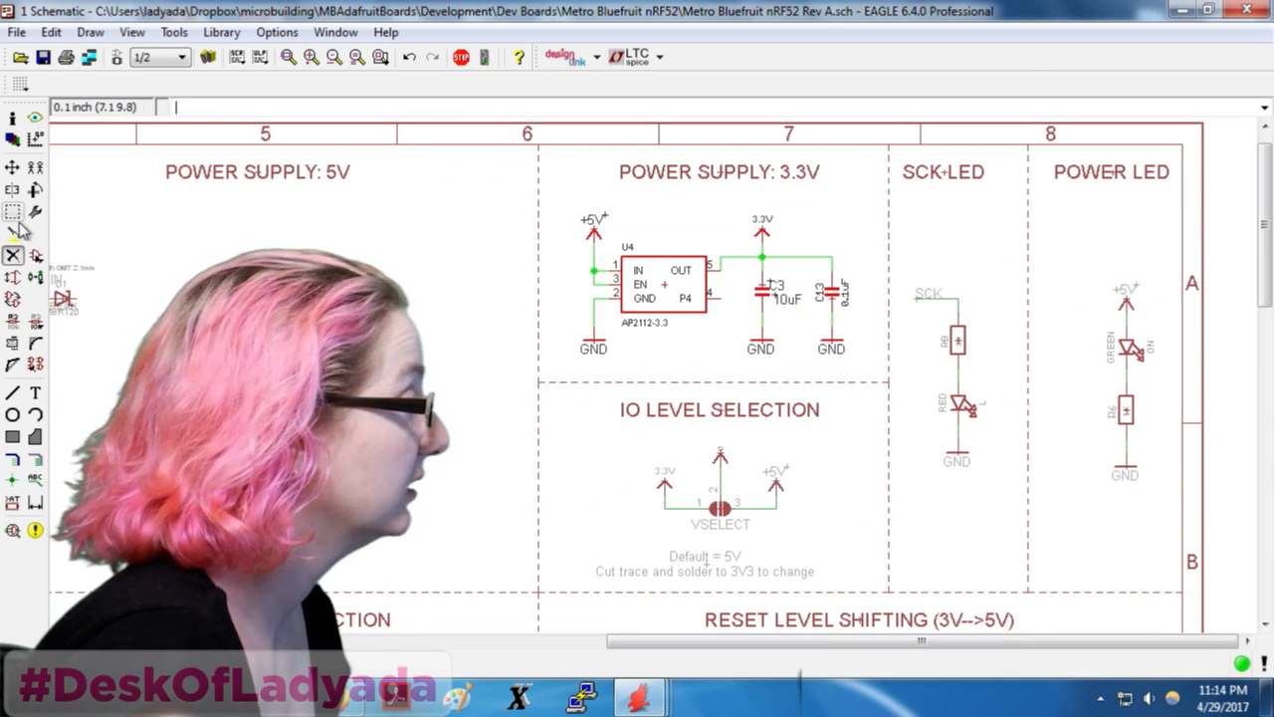
pyautogui.keyDown('ctrl'); pyautogui.rightClick(798, 273); pyautogui.keyUp('ctrl')
# Group the IO Level Selection circuit with its heading and notes, and delete it
pyautogui.scroll(-3, 468, 334)
pyautogui.scroll(4, 834, 418)
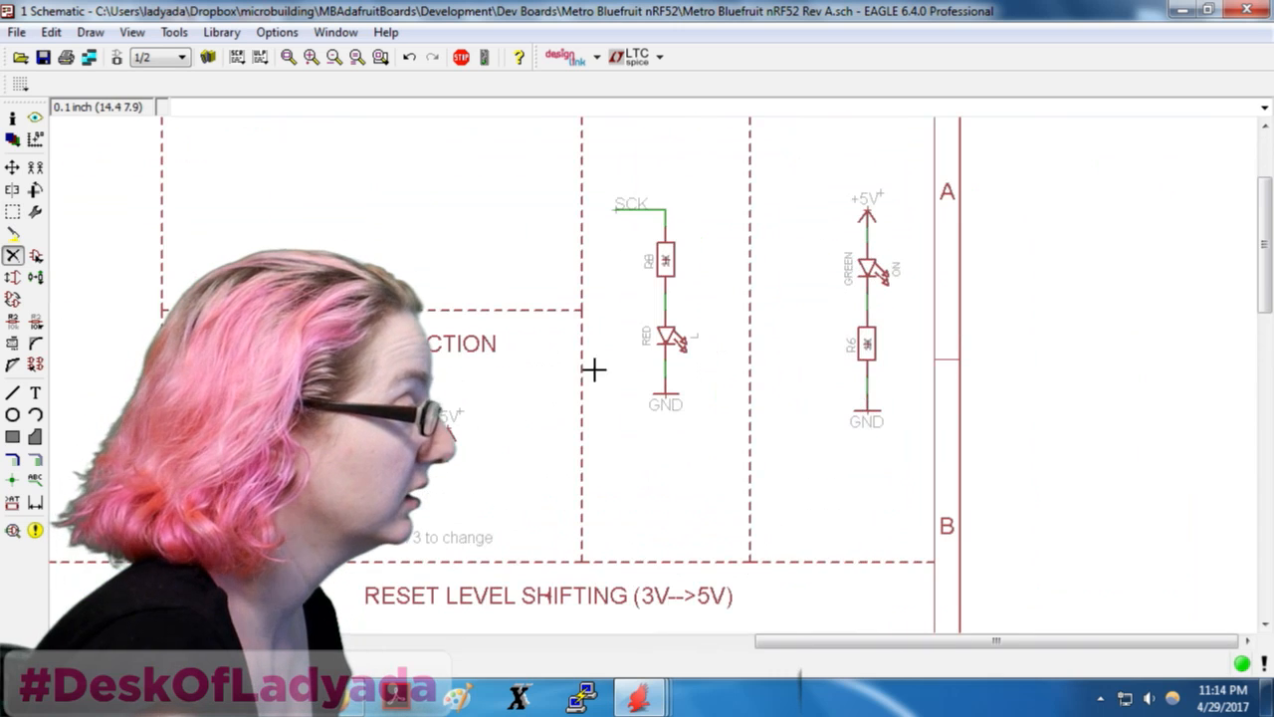
pyautogui.click(12, 211)
pyautogui.moveTo(370, 333); pyautogui.dragTo(547, 555)
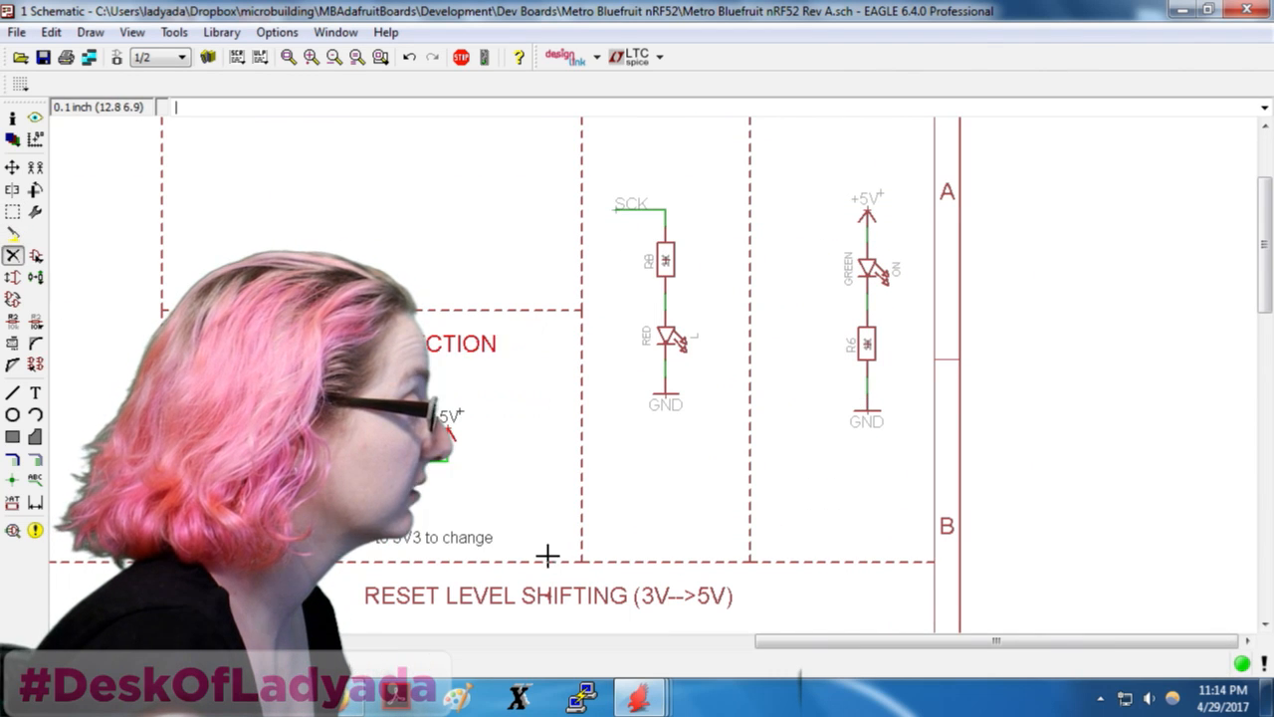
pyautogui.scroll(-3, 686, 312)
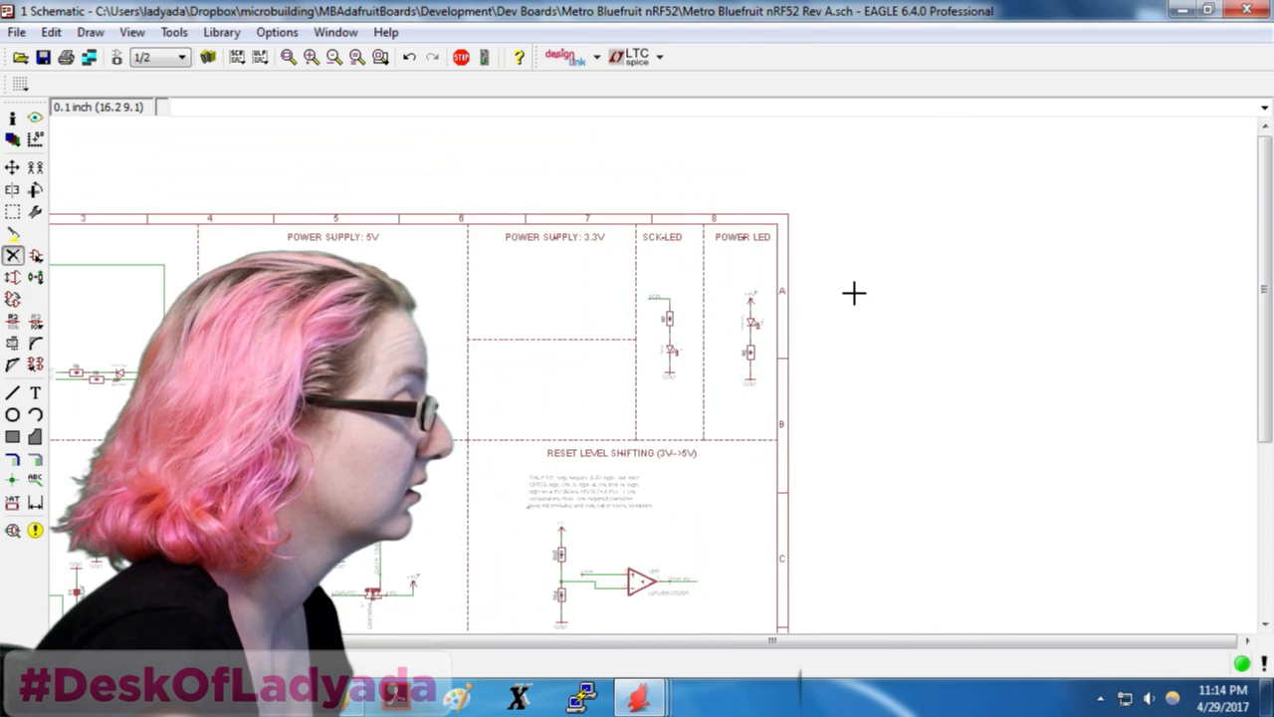
pyautogui.scroll(-3, 544, 361)
pyautogui.scroll(3, 850, 369)
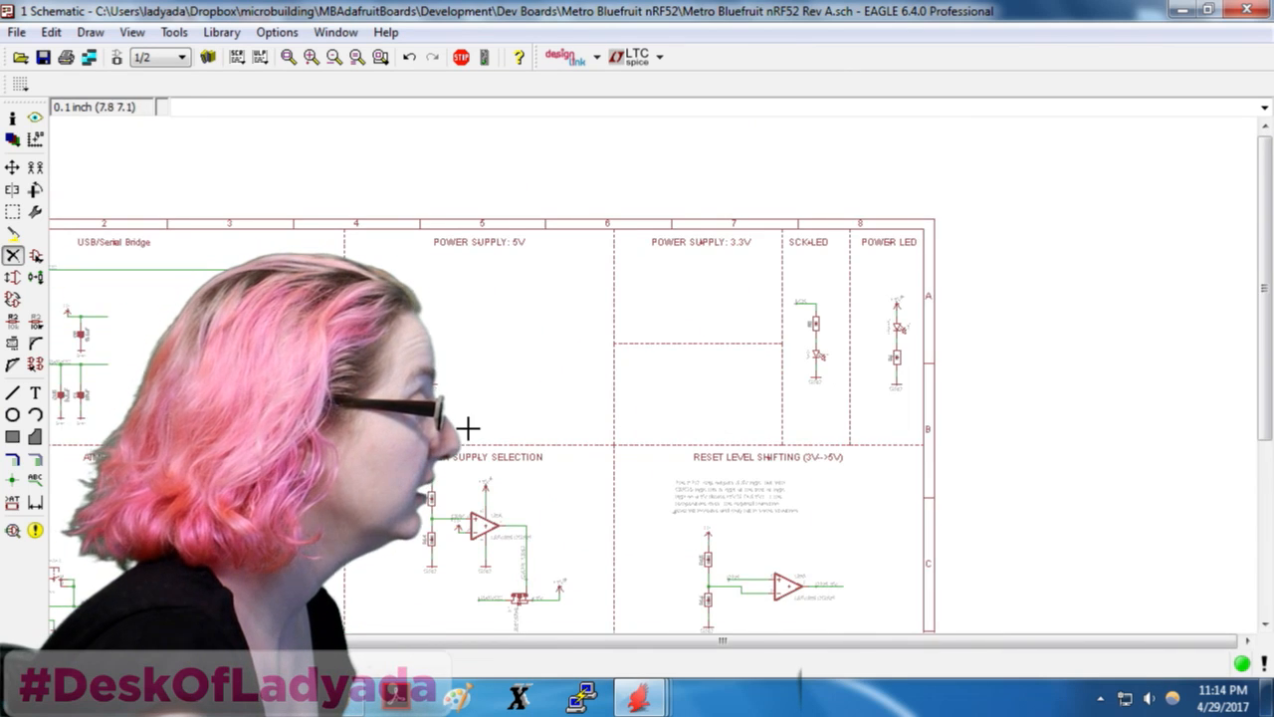
pyautogui.scroll(2, 467, 428)
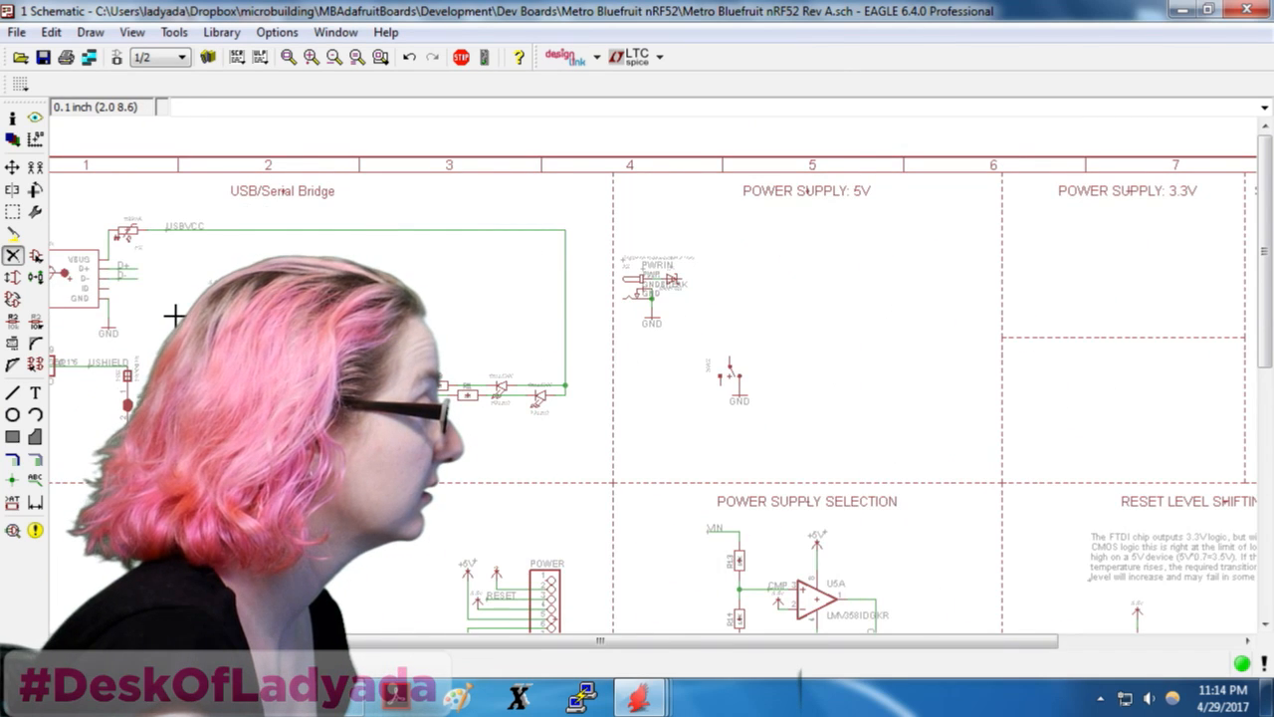
# Group the reset-enable and resonator circuitry in the ATMEGA328 MCU section of sheet 1 and delete it, along with the RXD and TXD resistors
pyautogui.scroll(-1, 174, 315)
pyautogui.click(164, 66)
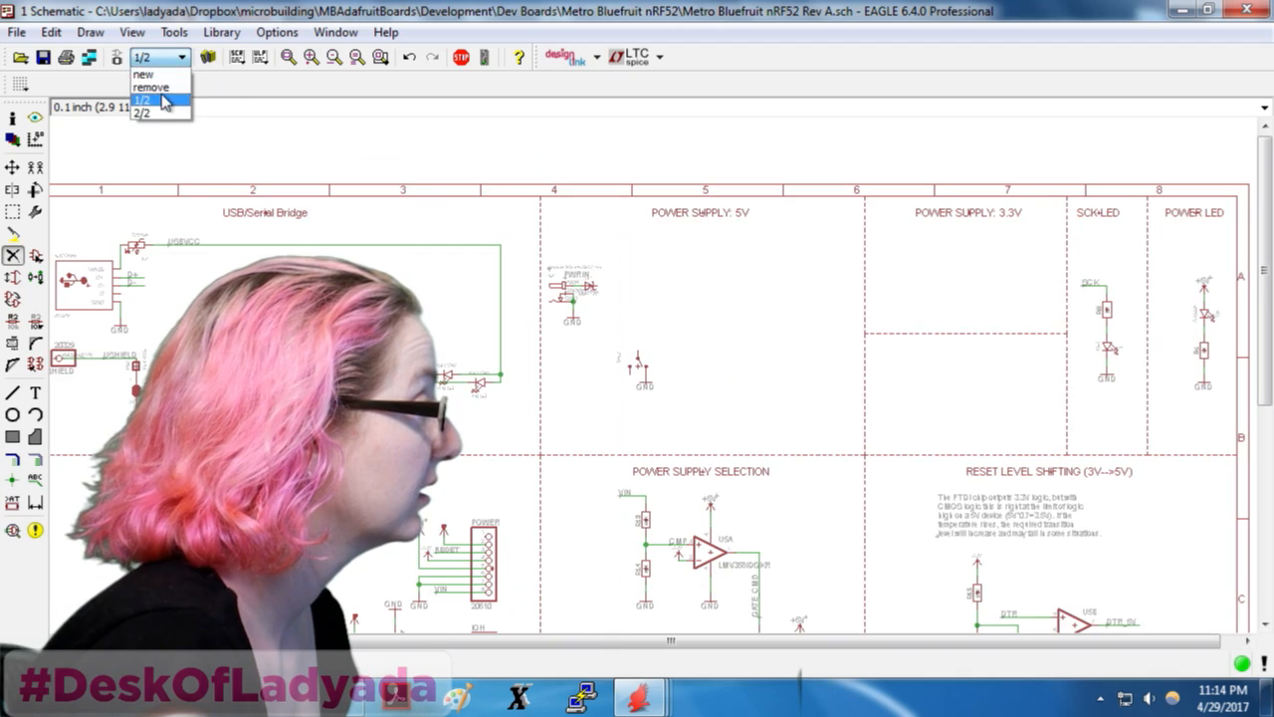
pyautogui.click(162, 15)
pyautogui.scroll(-5, 269, 232)
pyautogui.scroll(5, 231, 532)
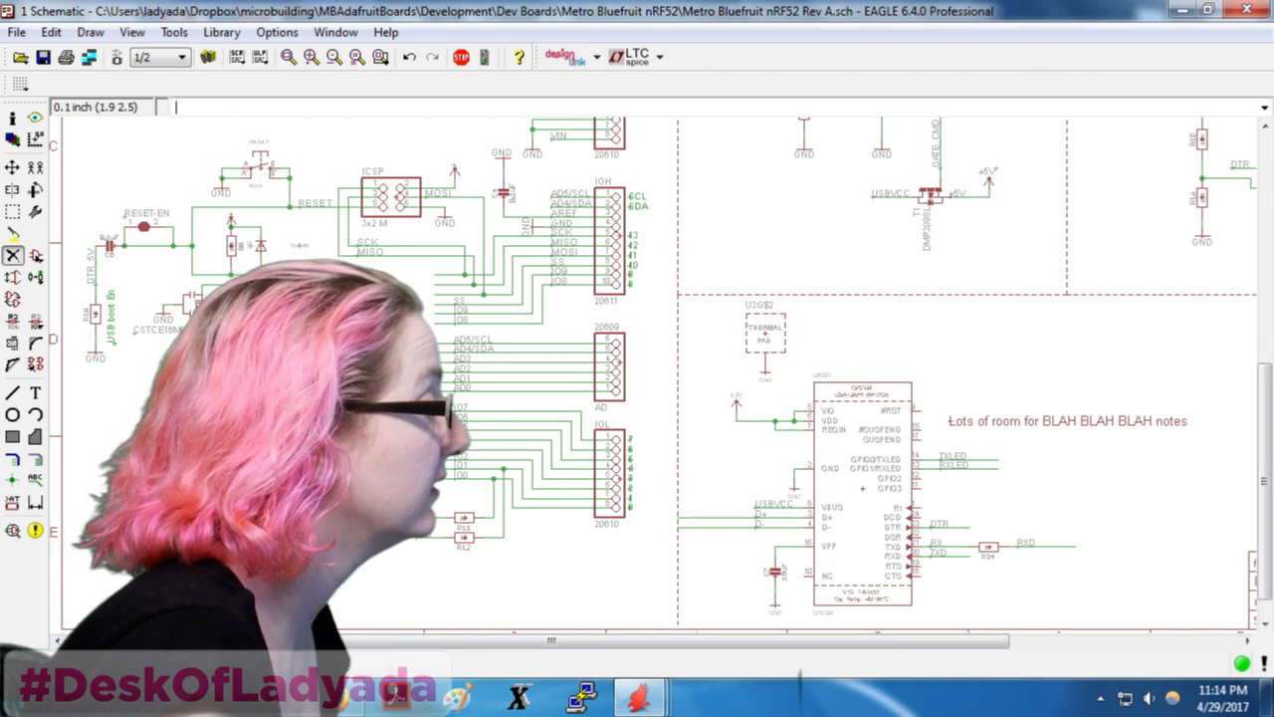
pyautogui.click(12, 211)
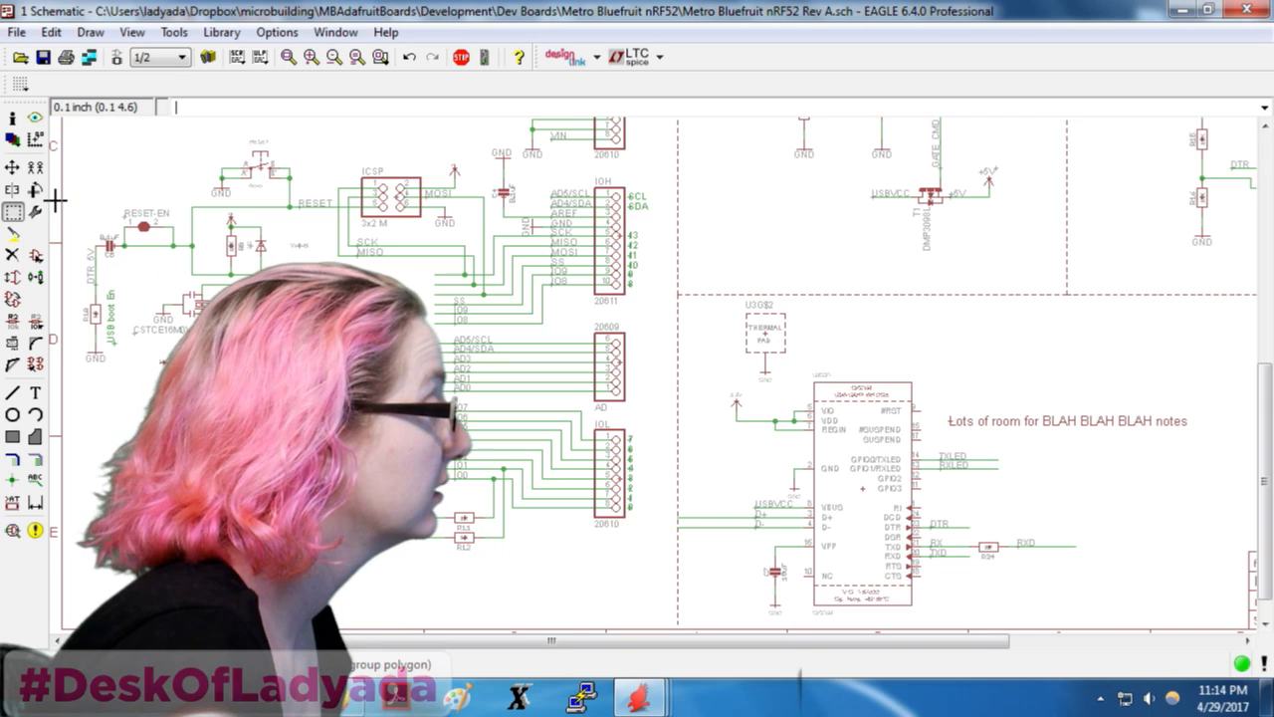
pyautogui.moveTo(54, 201); pyautogui.dragTo(279, 468)
pyautogui.press('Delete')
pyautogui.keyDown('ctrl'); pyautogui.rightClick(227, 282); pyautogui.keyUp('ctrl')
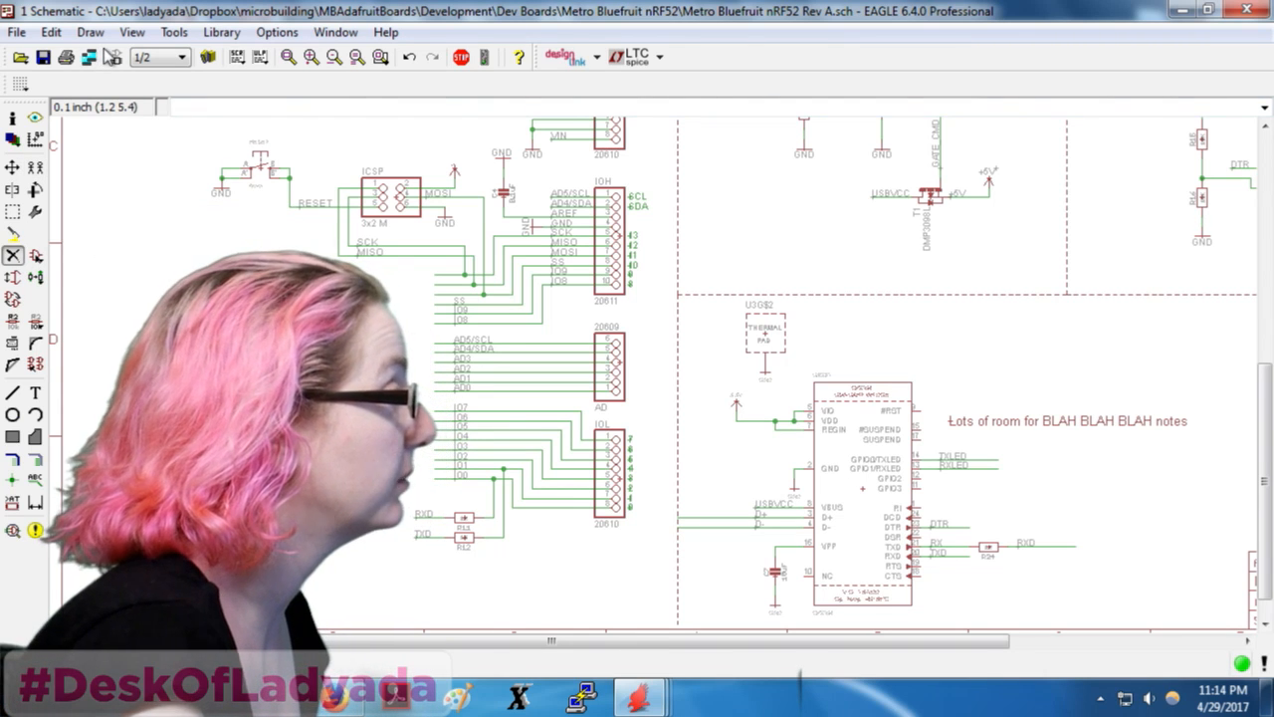
pyautogui.scroll(1, 522, 547)
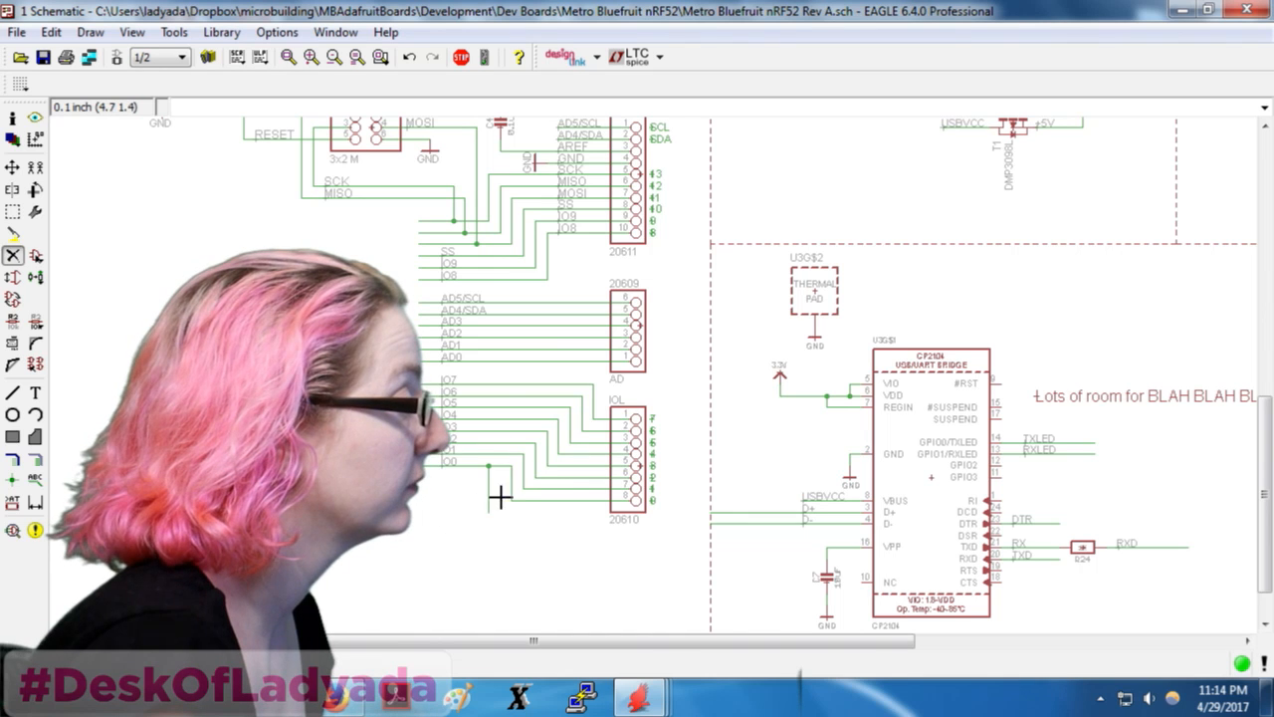
# On the board layout, group the Metro's main area from the pin headers to the ICSP connector and rip up its traces
pyautogui.click(88, 57)
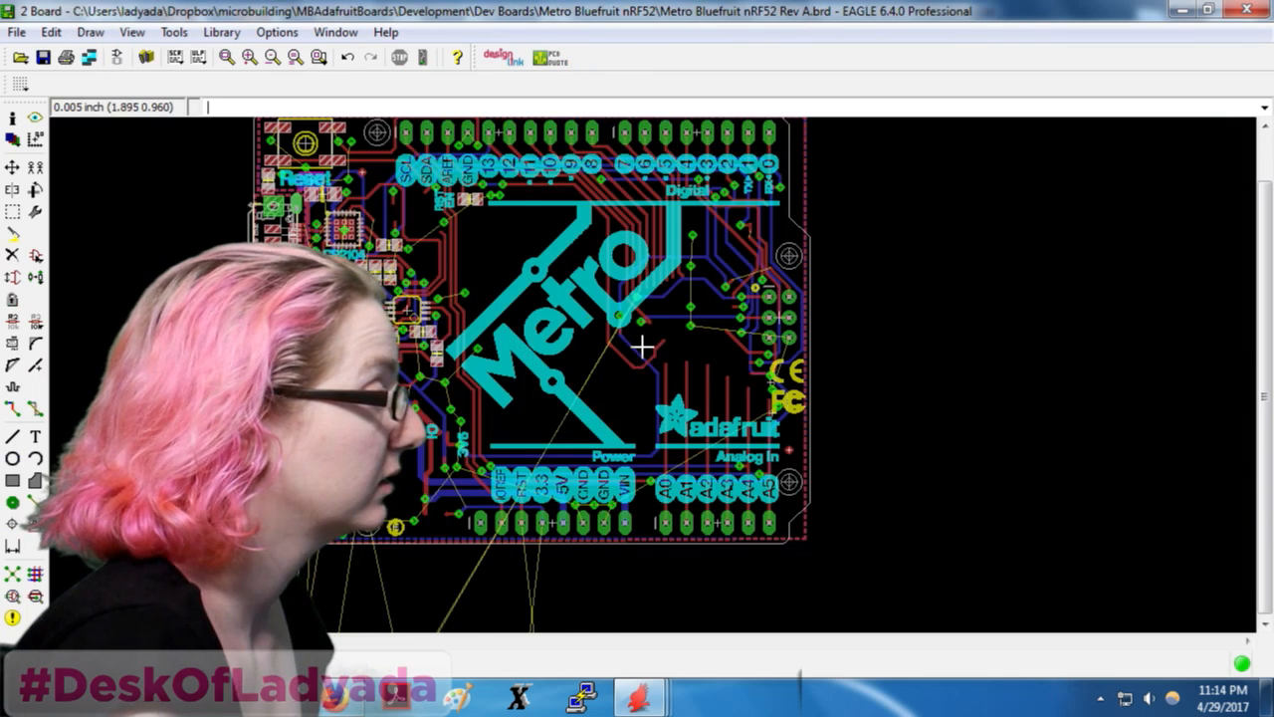
pyautogui.scroll(-1, 642, 346)
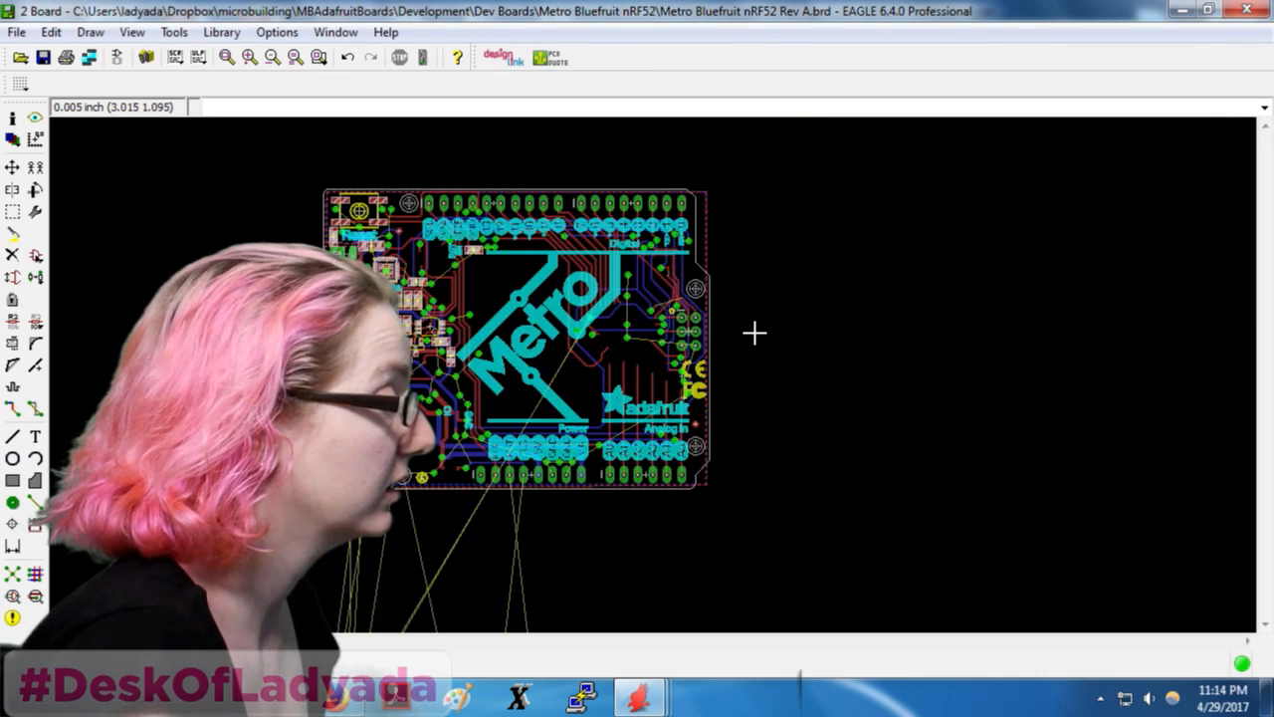
pyautogui.click(12, 211)
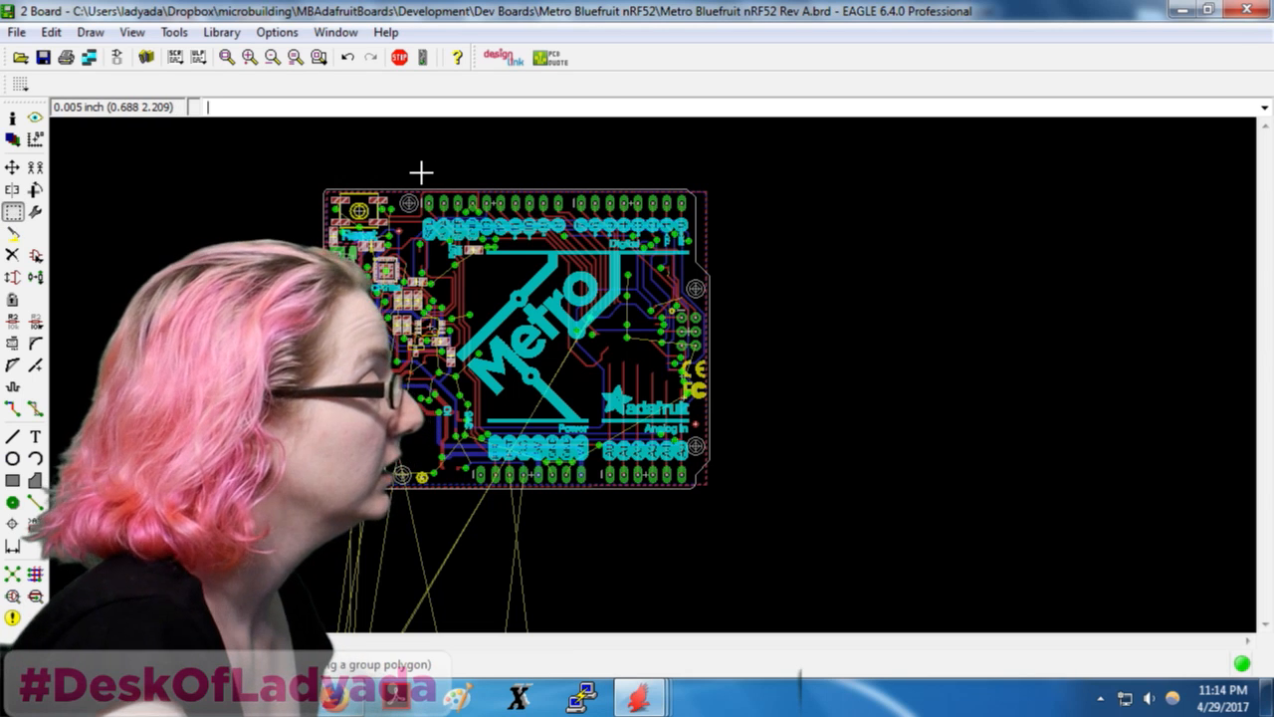
pyautogui.moveTo(420, 172); pyautogui.dragTo(944, 620)
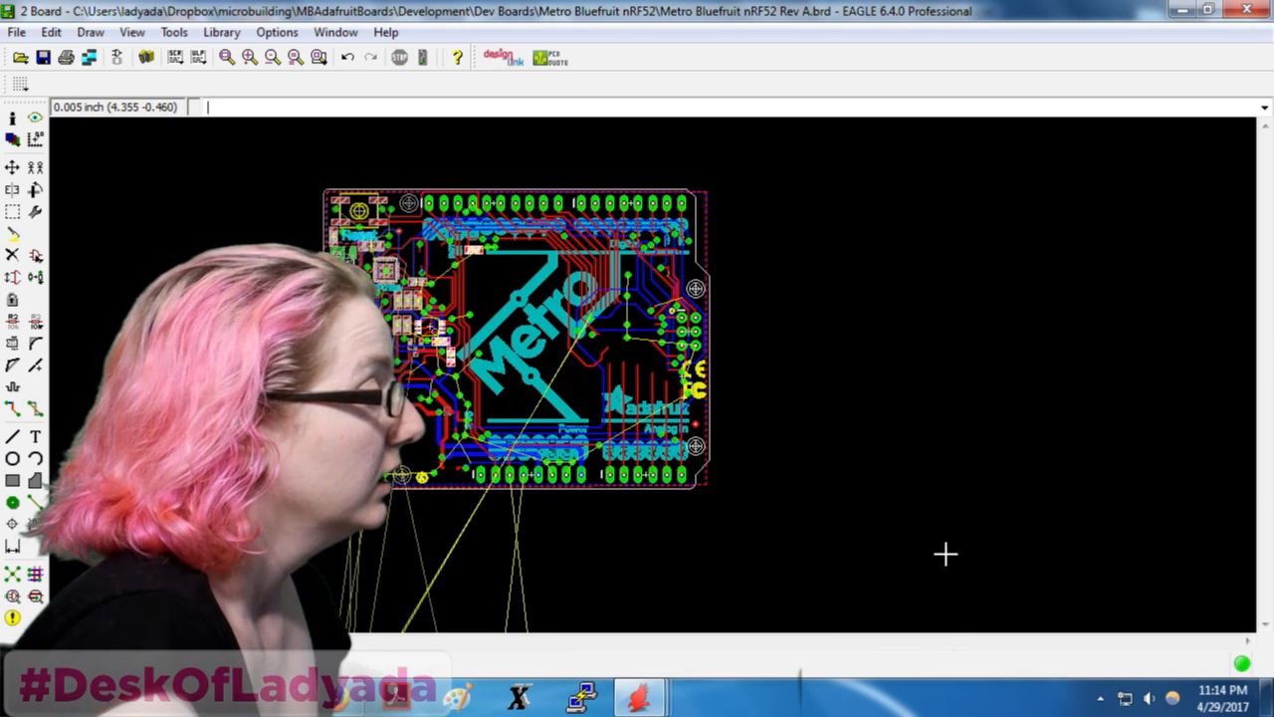
pyautogui.click(35, 408)
pyautogui.keyDown('ctrl'); pyautogui.rightClick(598, 375); pyautogui.keyUp('ctrl')
pyautogui.scroll(5, 468, 408)
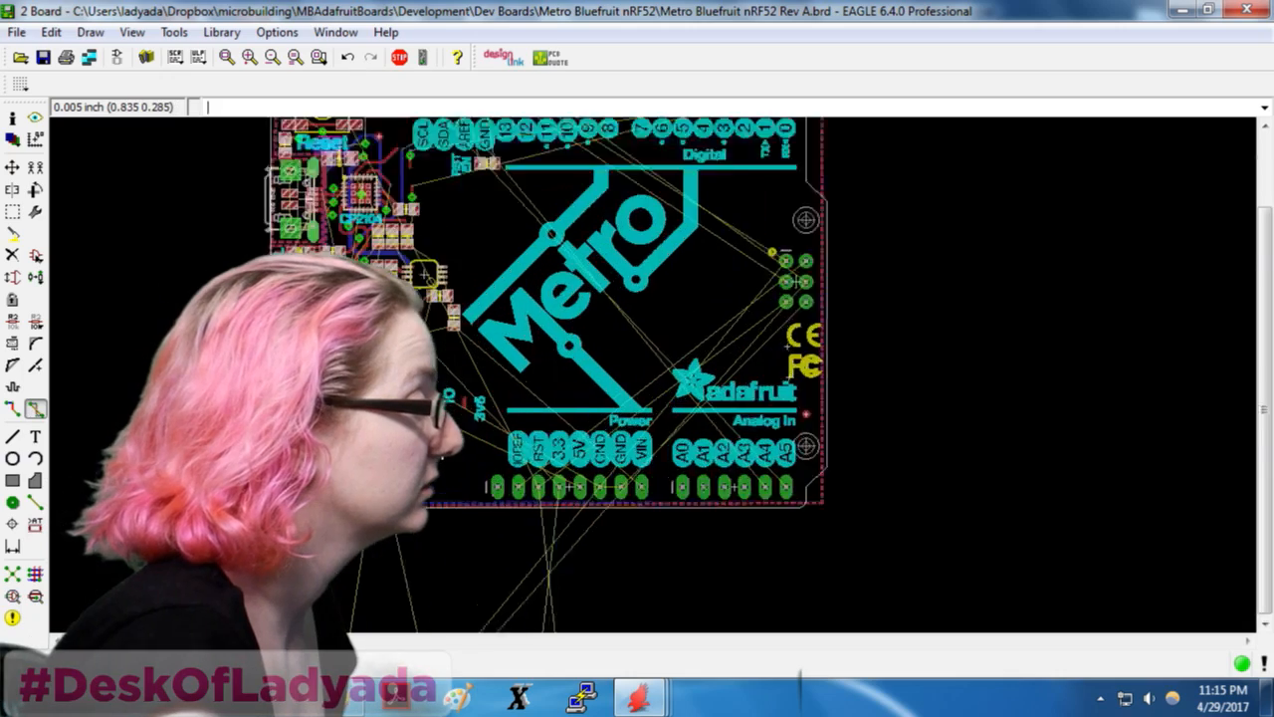
# Delete the leftover copper piece between the IO and 3v5 labels and save the board
pyautogui.click(12, 256)
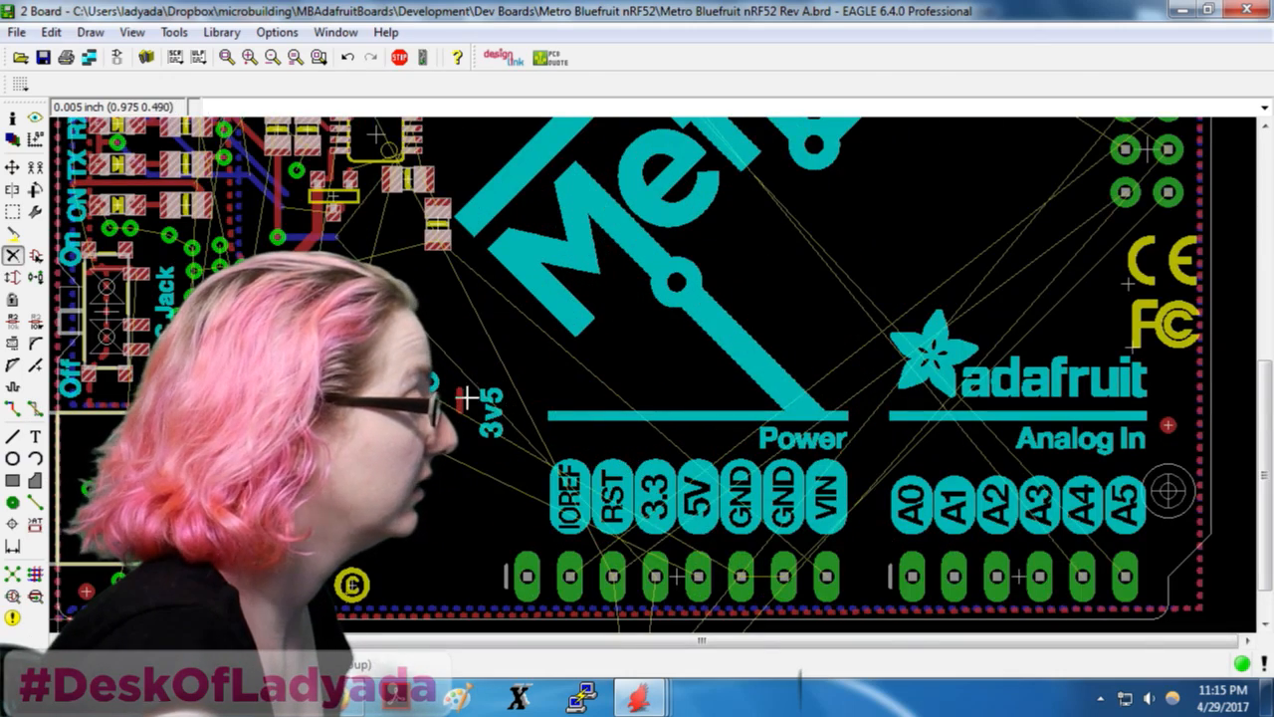
pyautogui.scroll(-4, 655, 350)
pyautogui.scroll(1, 749, 284)
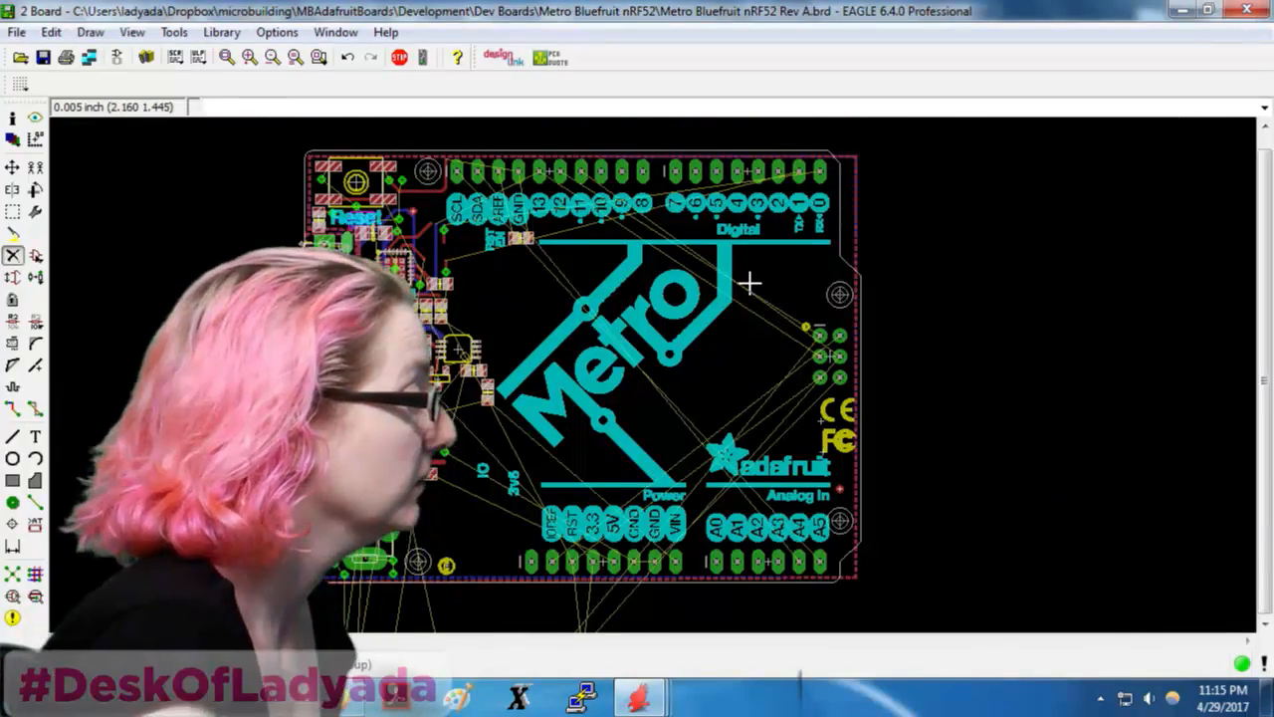
pyautogui.hotkey('ctrl', 's')
pyautogui.scroll(-3, 597, 229)
pyautogui.scroll(2, 501, 352)
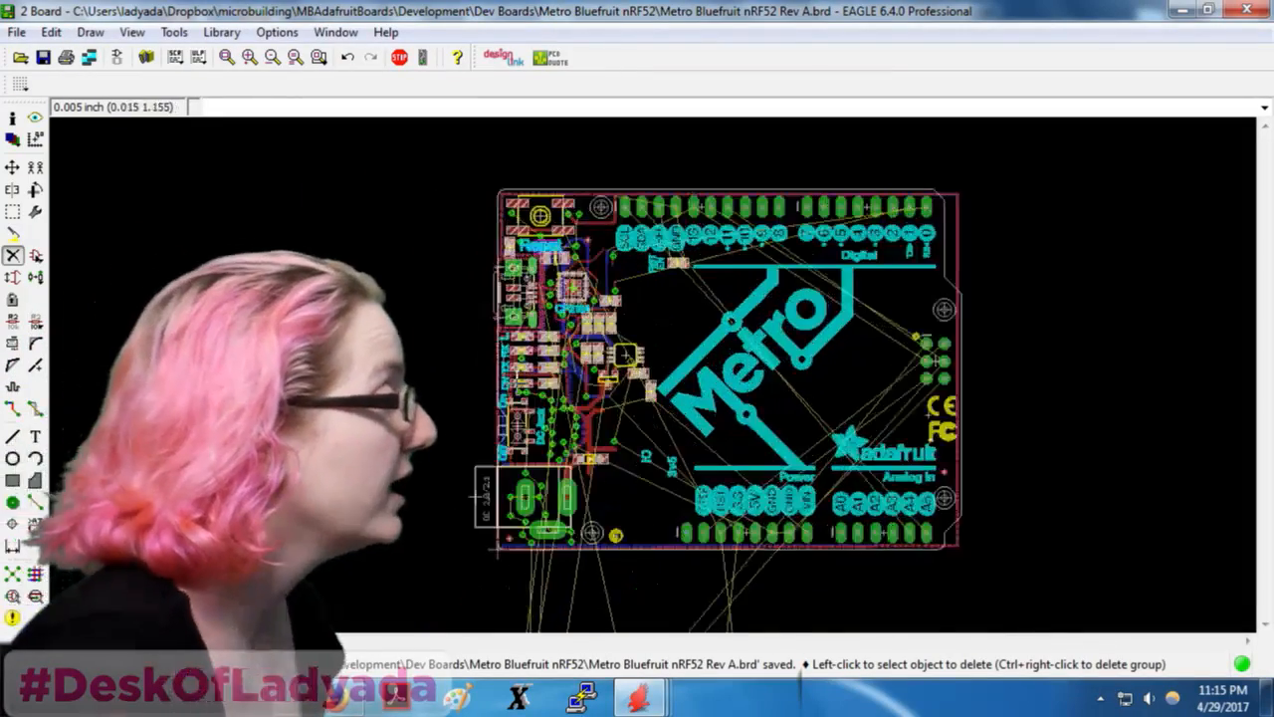
pyautogui.scroll(1, 500, 351)
pyautogui.scroll(-1, 500, 351)
pyautogui.scroll(1, 500, 351)
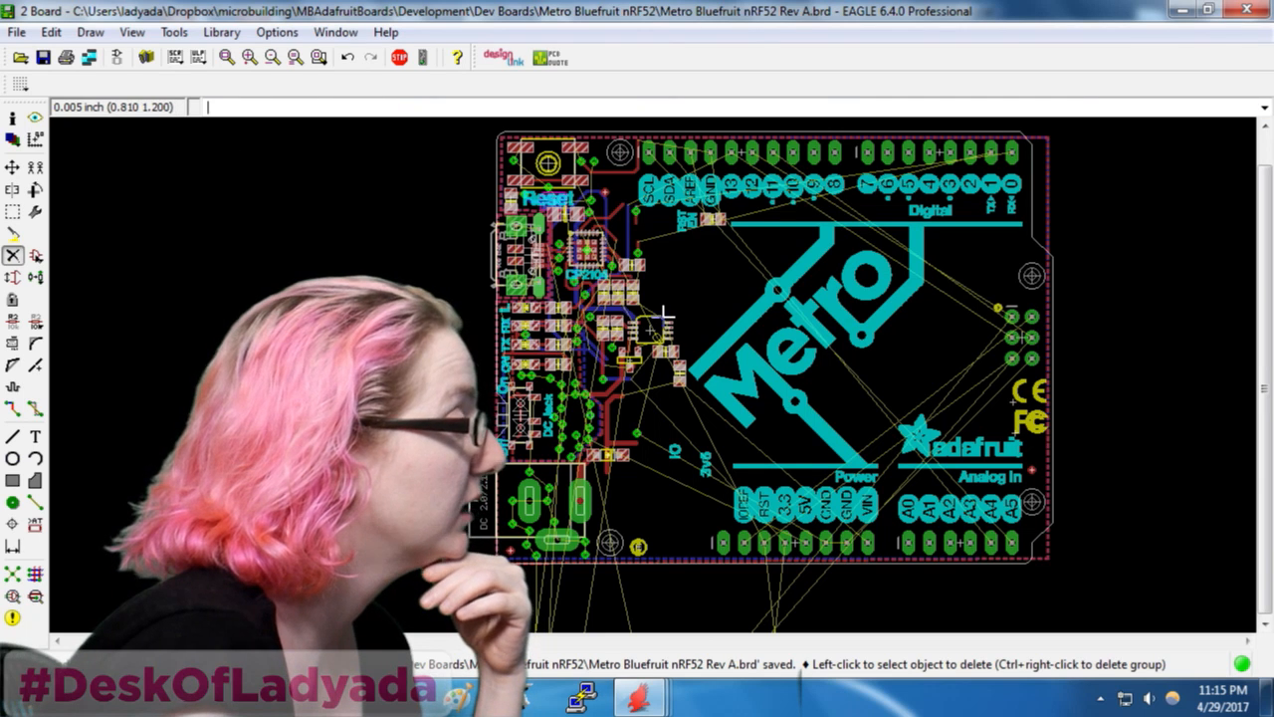
# Return to the schematic, group the Power Supply Selection circuit with its heading and delete it
pyautogui.click(117, 57)
pyautogui.scroll(-2, 936, 275)
pyautogui.scroll(3, 939, 229)
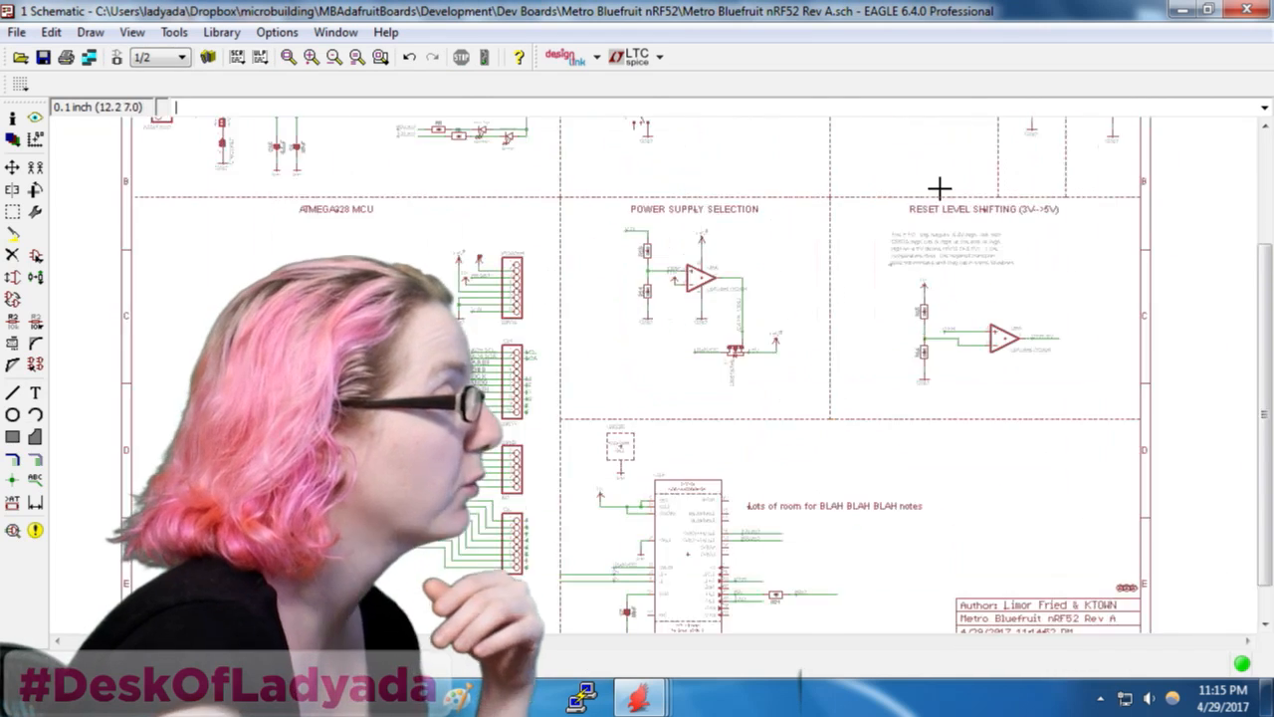
pyautogui.click(13, 211)
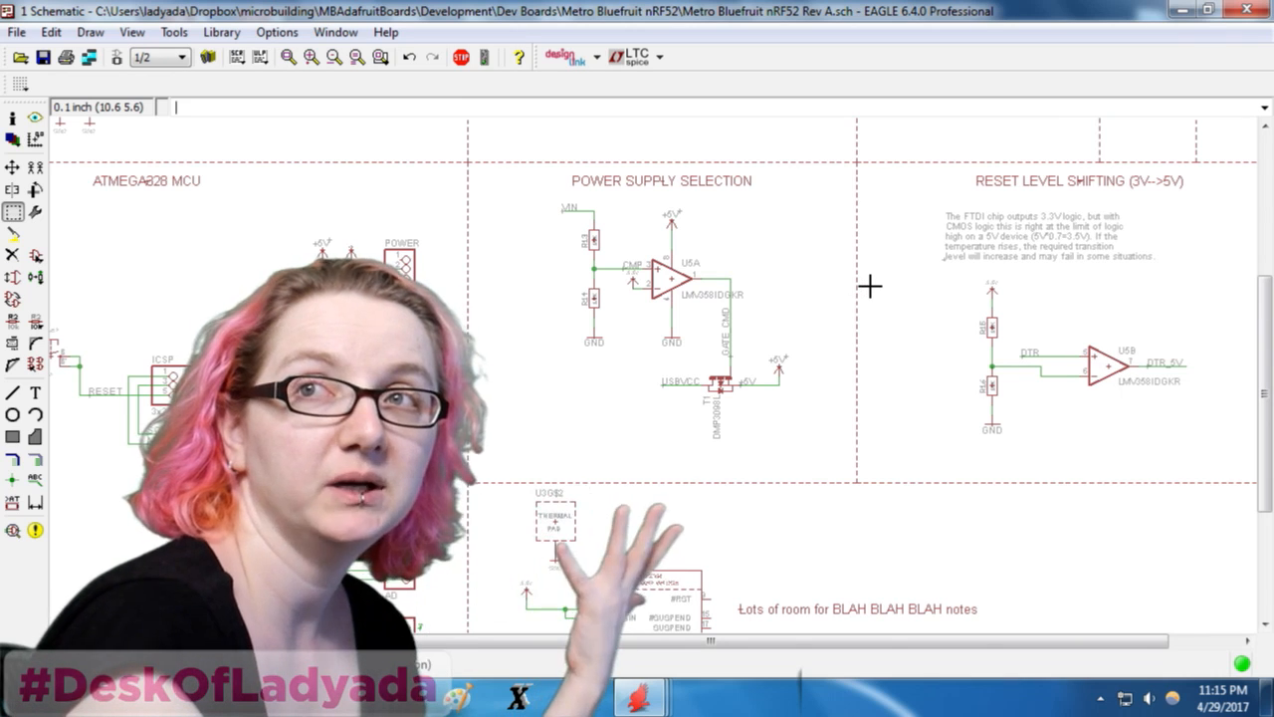
pyautogui.scroll(-1, 816, 288)
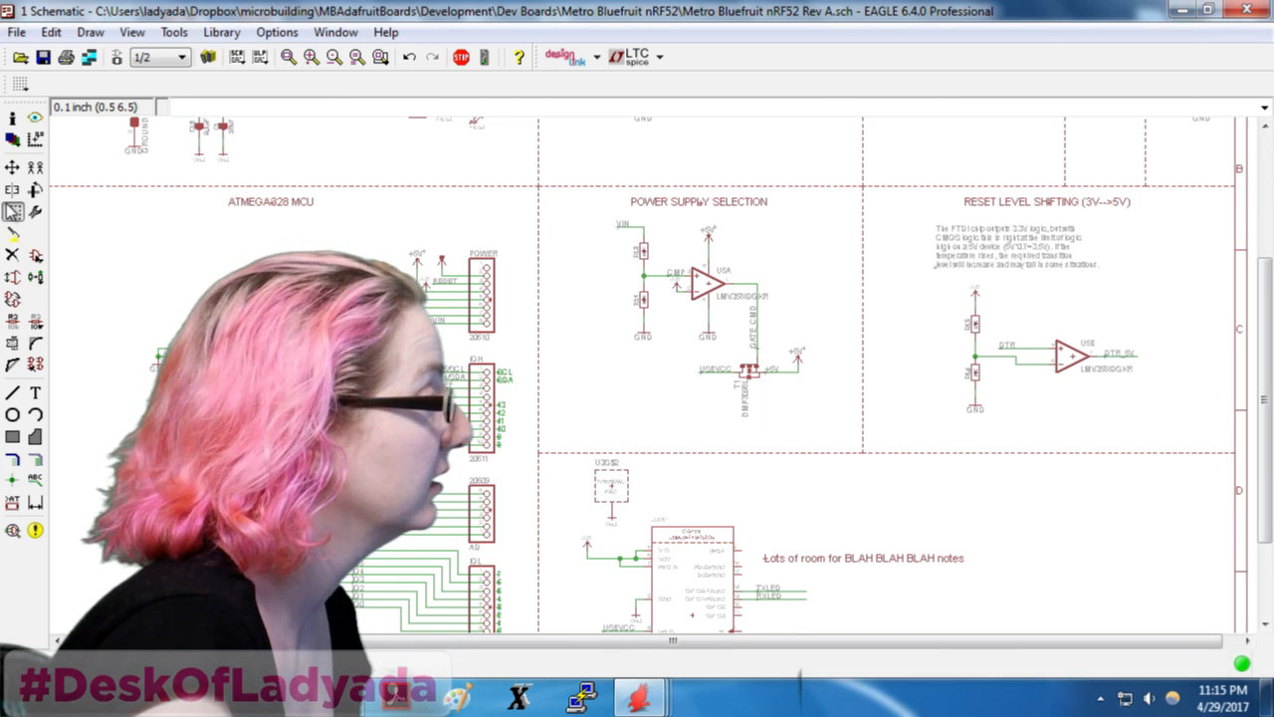
pyautogui.moveTo(575, 199); pyautogui.dragTo(850, 452)
pyautogui.click(12, 255)
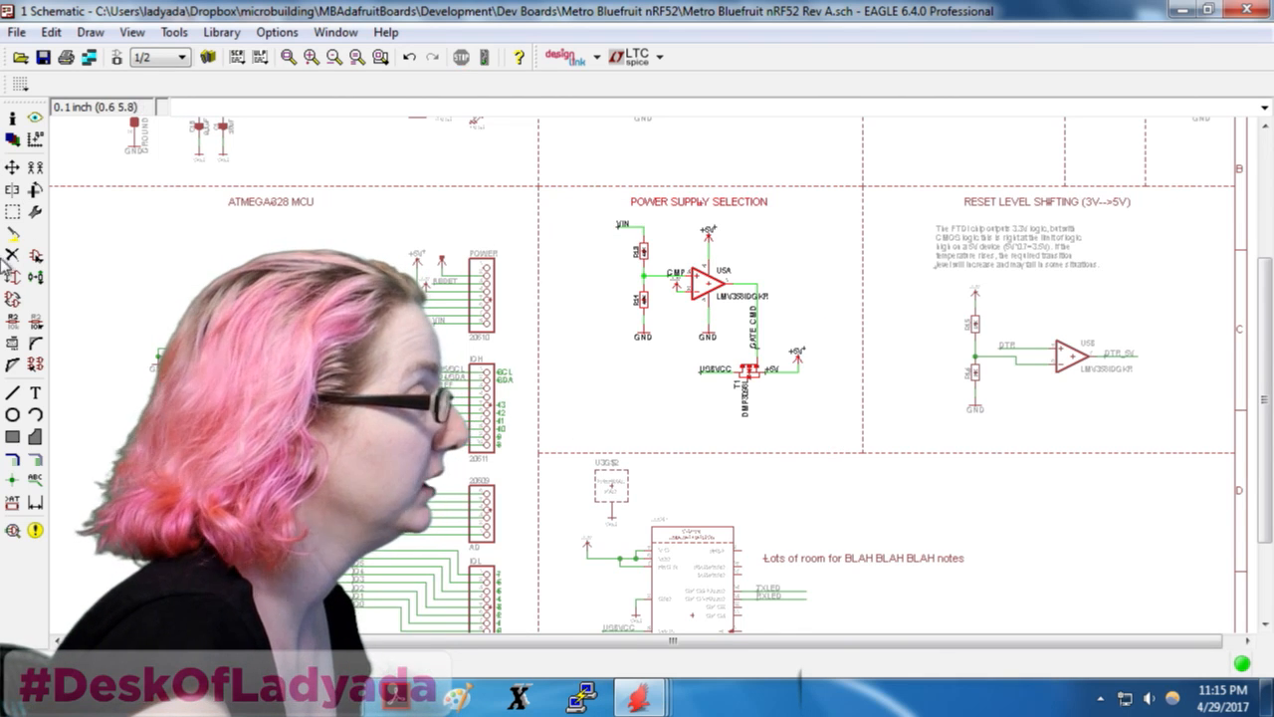
pyautogui.keyDown('ctrl'); pyautogui.rightClick(749, 292); pyautogui.keyUp('ctrl')
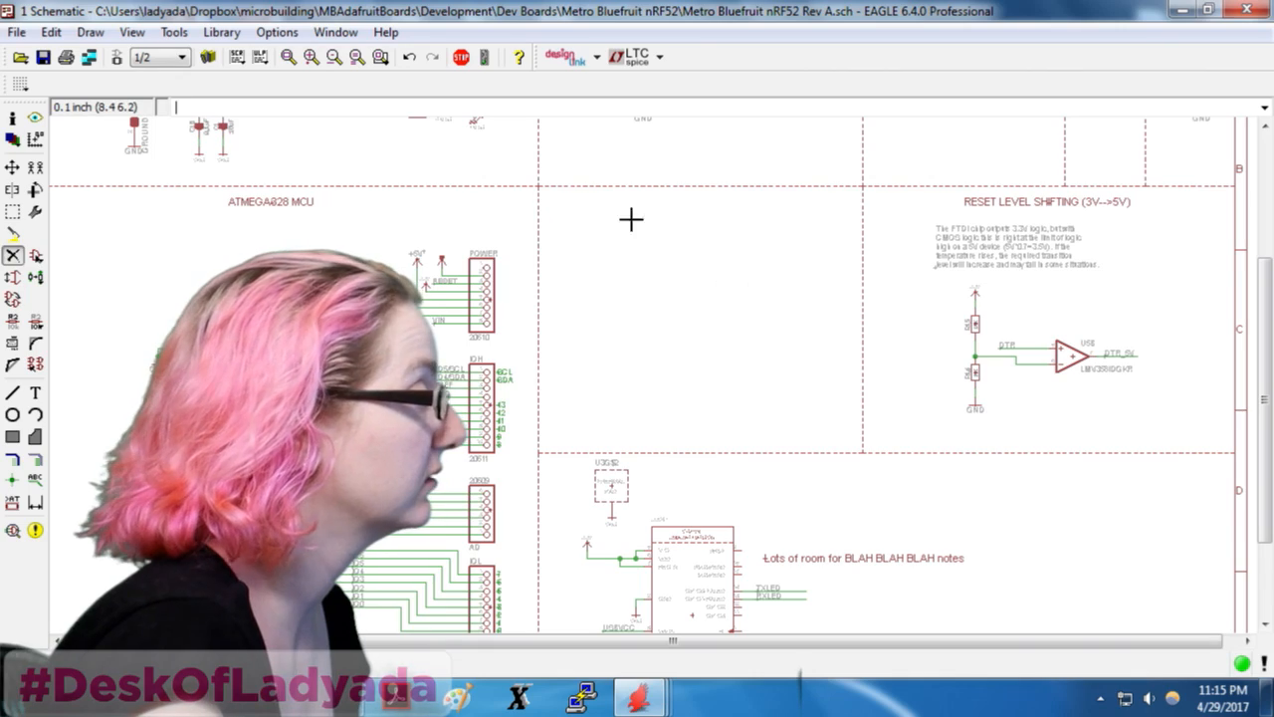
# On the board layout, group the leftover traces beside the DC jack near the IO label and rip them up
pyautogui.click(117, 60)
pyautogui.scroll(-2, 646, 276)
pyautogui.moveTo(665, 364); pyautogui.dragTo(597, 366, button='middle')
pyautogui.scroll(2, 596, 366)
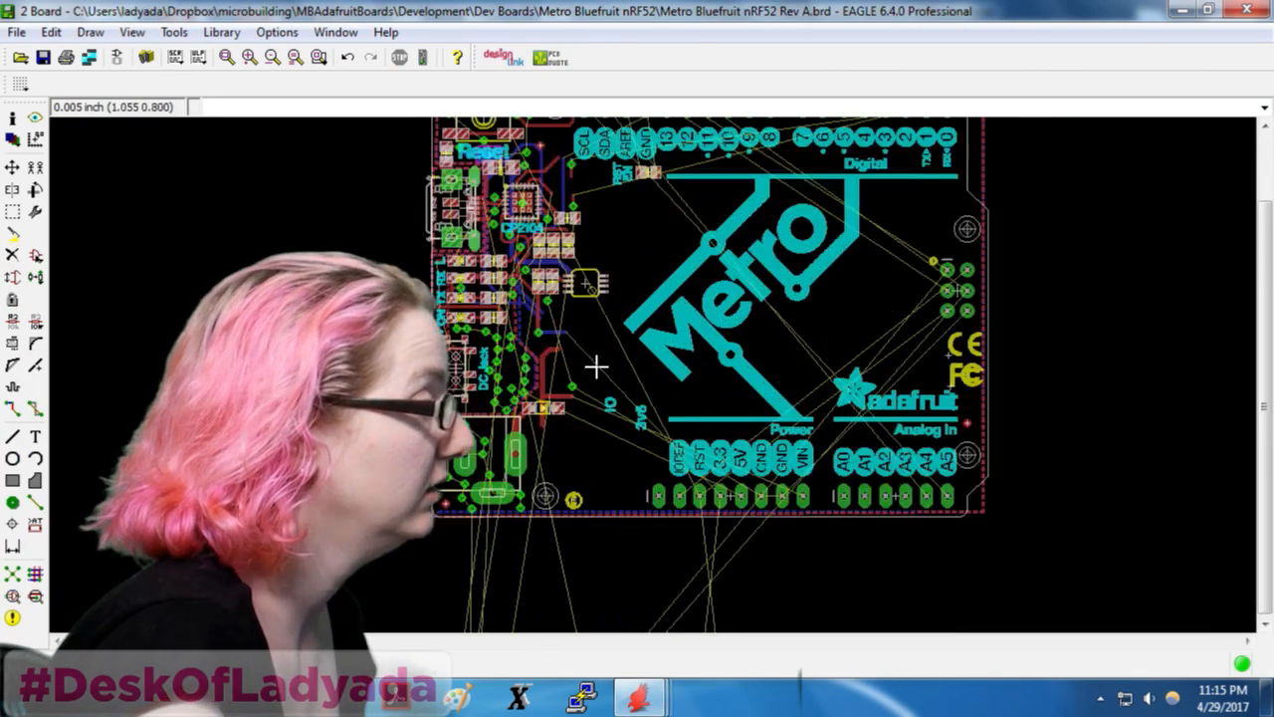
pyautogui.scroll(3, 552, 421)
pyautogui.scroll(-2, 552, 420)
pyautogui.click(14, 213)
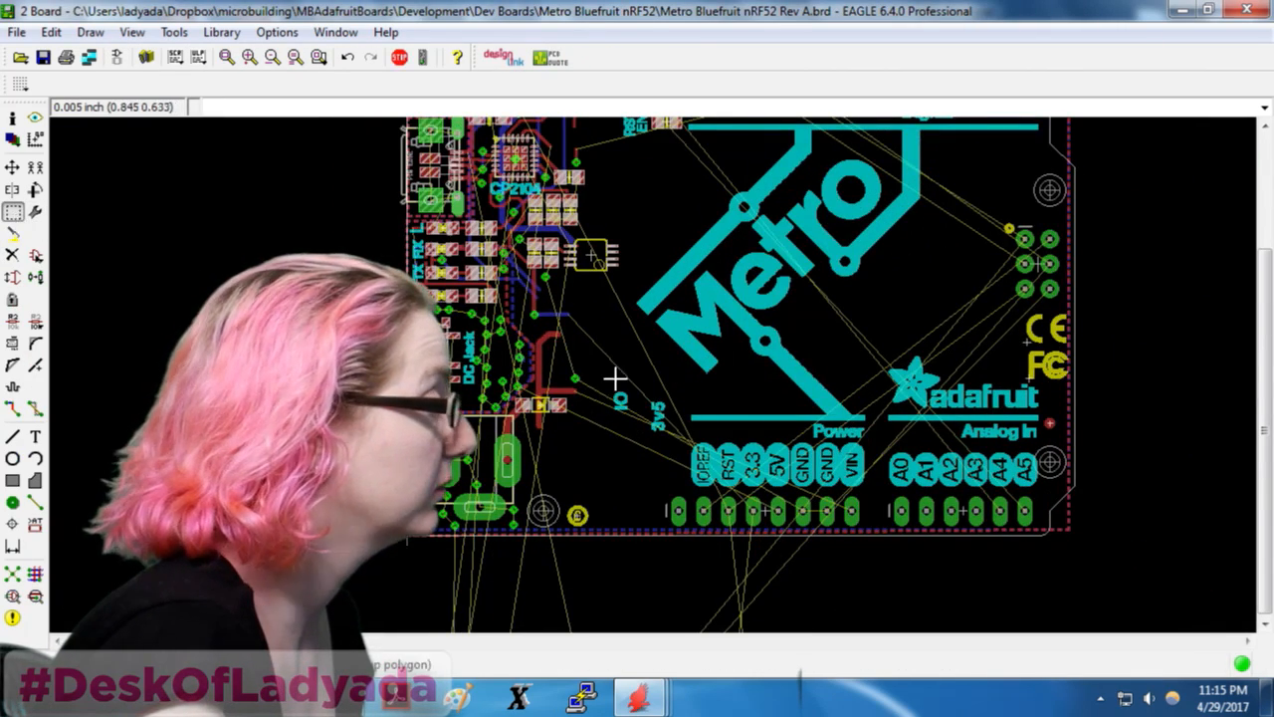
pyautogui.moveTo(535, 322); pyautogui.dragTo(668, 520)
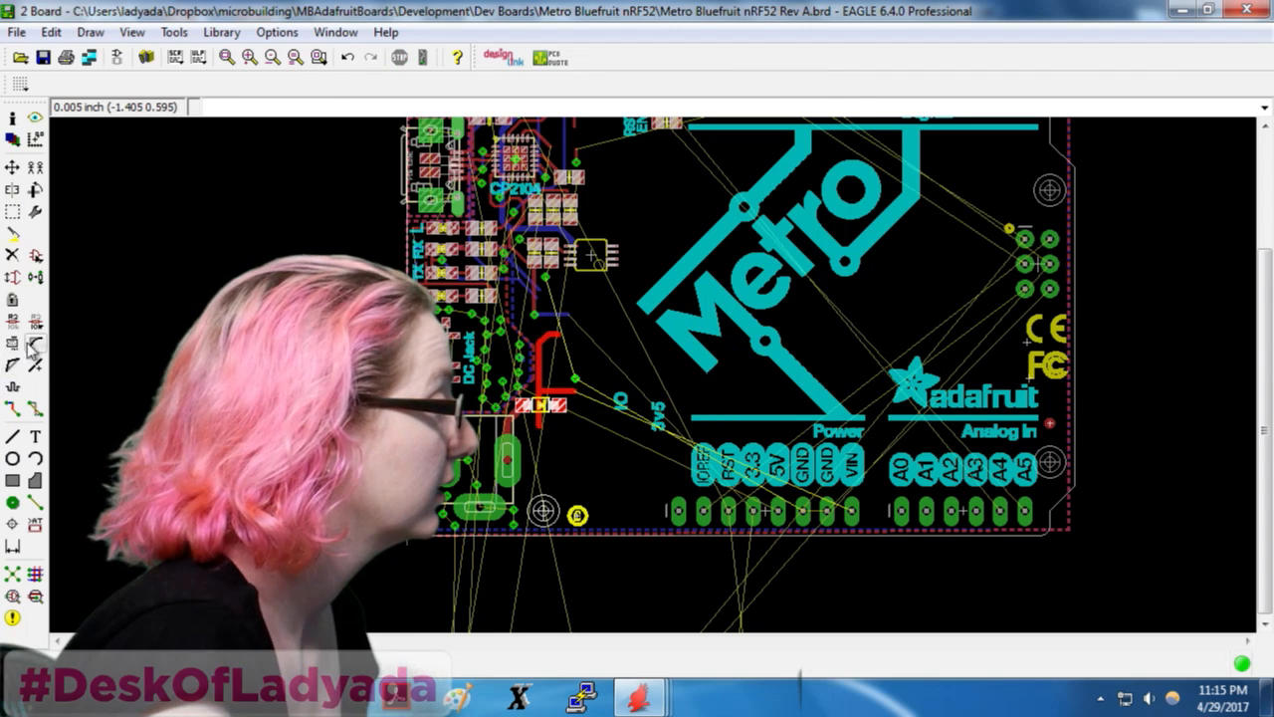
pyautogui.click(35, 408)
pyautogui.scroll(-2, 654, 365)
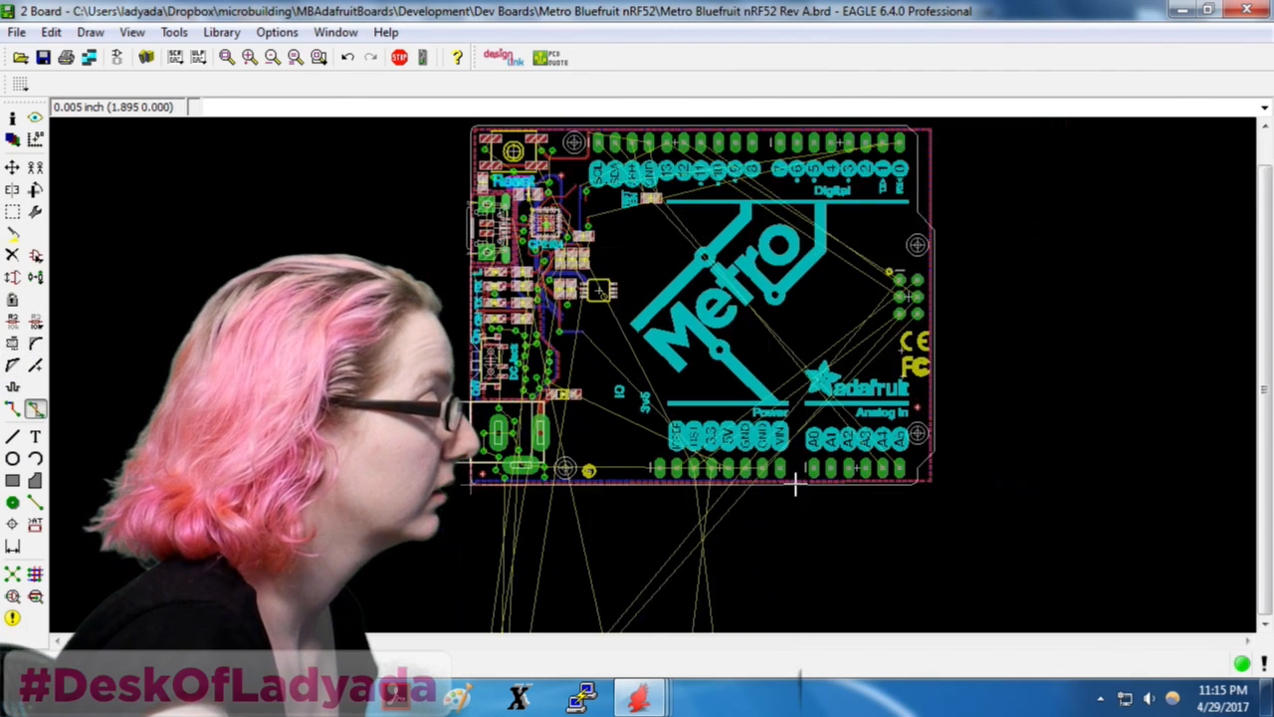
# Group all the loose Feather components below the board, rotate them to 90 degrees and move them beside the Metro's ICSP edge
pyautogui.scroll(-2, 726, 331)
pyautogui.scroll(-1, 708, 445)
pyautogui.scroll(1, 649, 546)
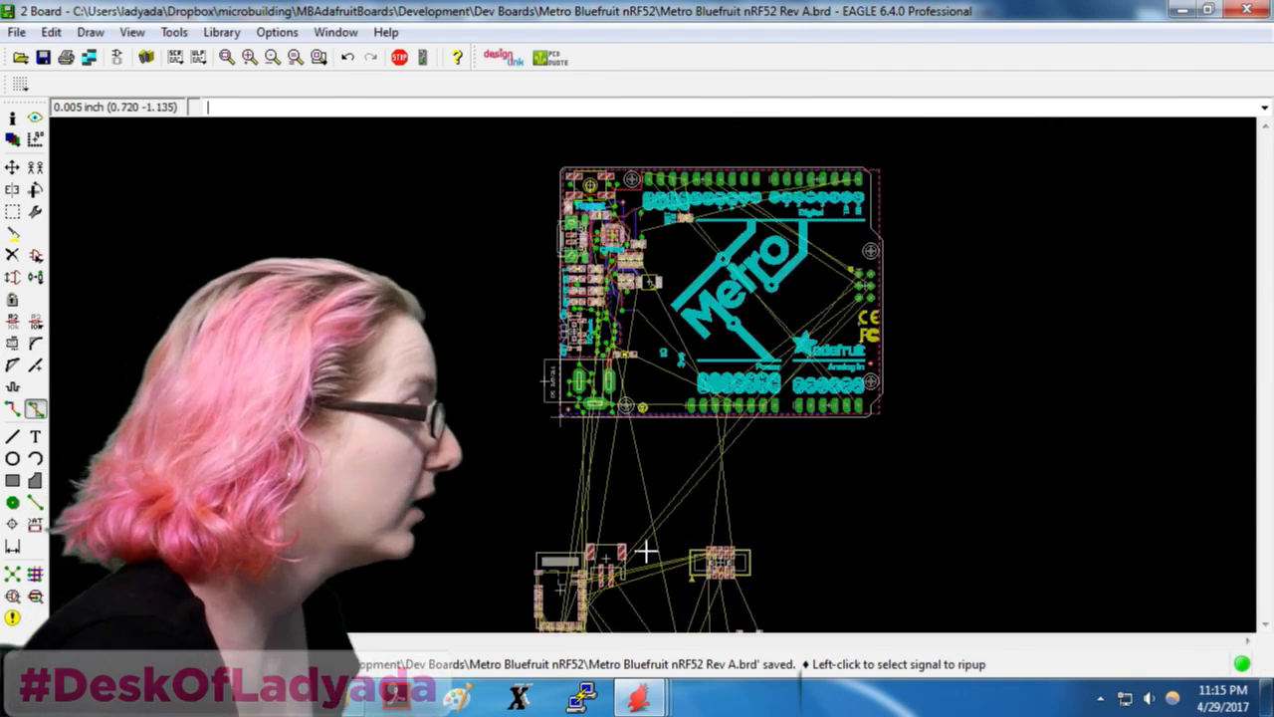
pyautogui.scroll(-2, 595, 410)
pyautogui.scroll(2, 595, 593)
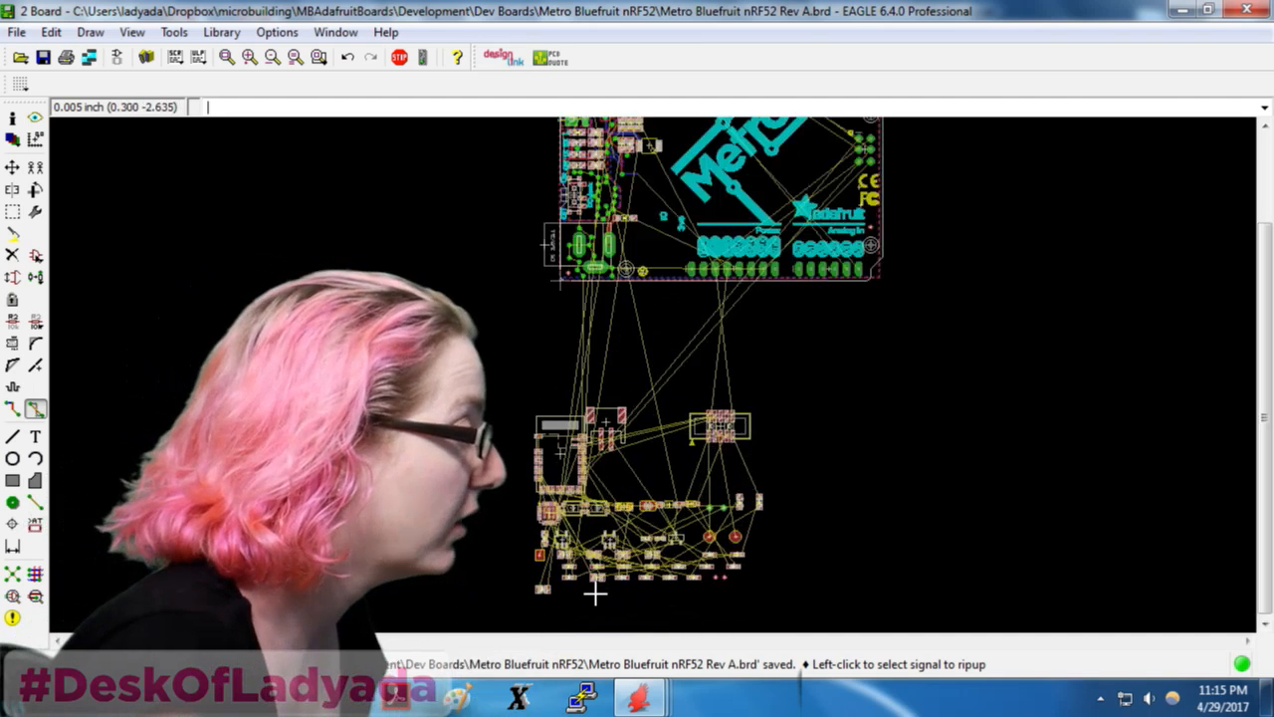
pyautogui.click(12, 211)
pyautogui.moveTo(494, 382); pyautogui.dragTo(850, 630)
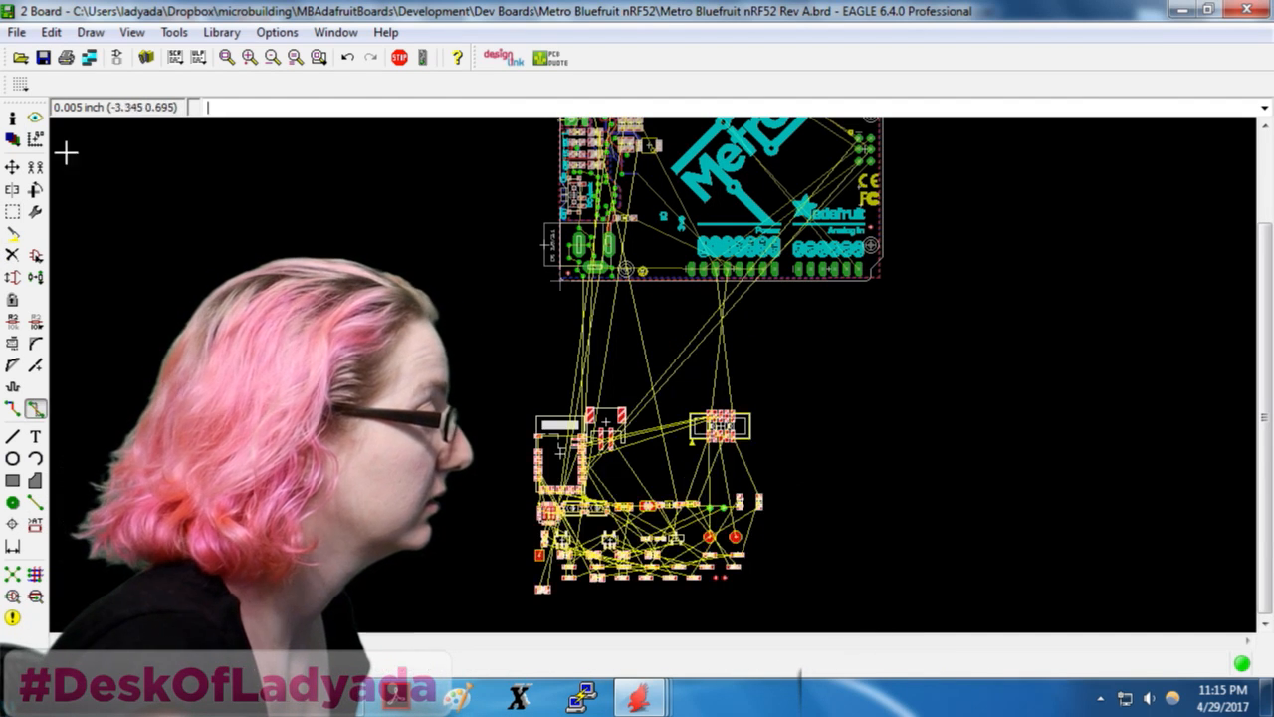
pyautogui.click(13, 169)
pyautogui.keyDown('ctrl'); pyautogui.rightClick(668, 525); pyautogui.keyUp('ctrl')
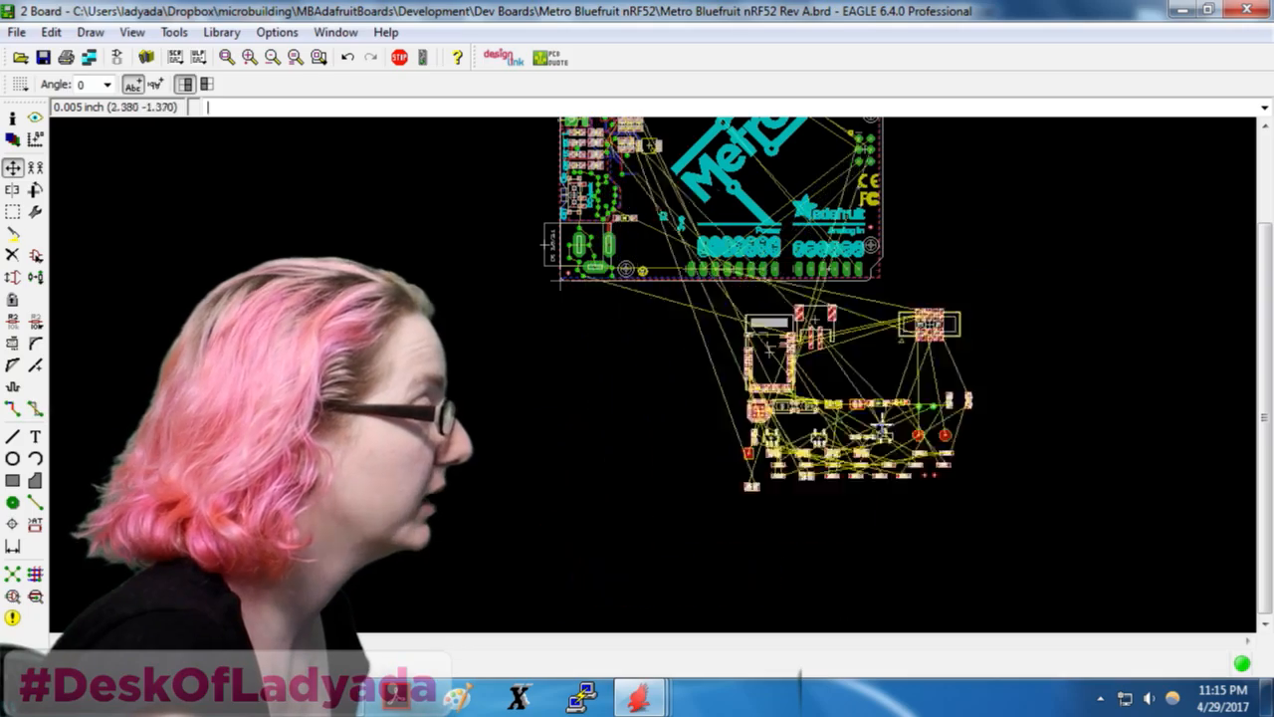
pyautogui.rightClick(893, 406)
pyautogui.scroll(-3, 1010, 364)
pyautogui.scroll(3, 1000, 361)
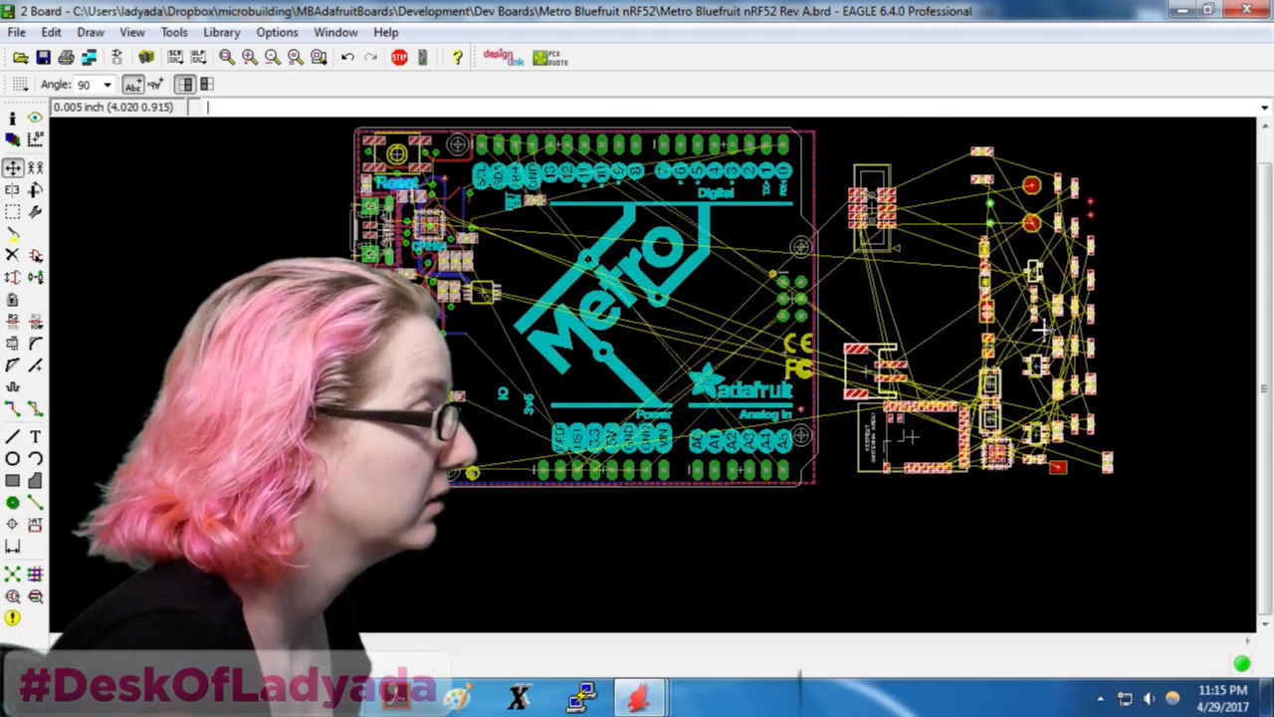
# Examine the cleared Metro board and the loose Feather components beside it
pyautogui.scroll(-2, 1095, 151)
pyautogui.scroll(2, 946, 159)
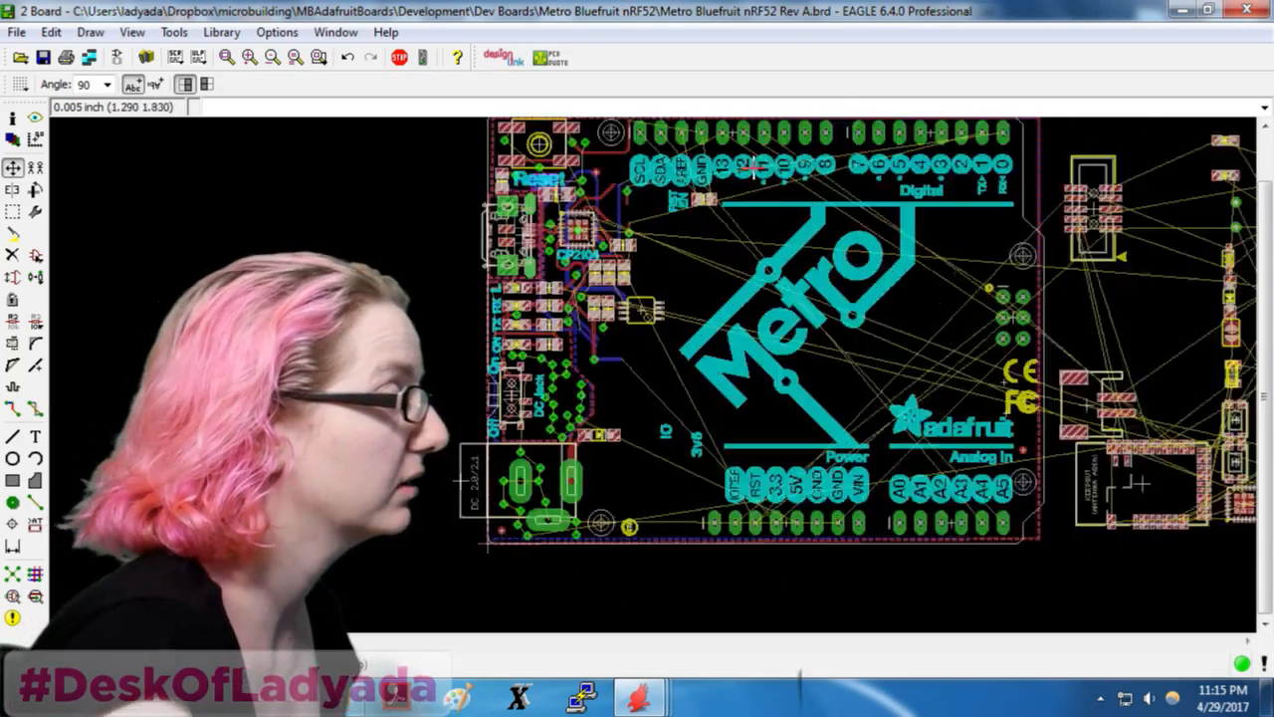
pyautogui.scroll(-1, 899, 167)
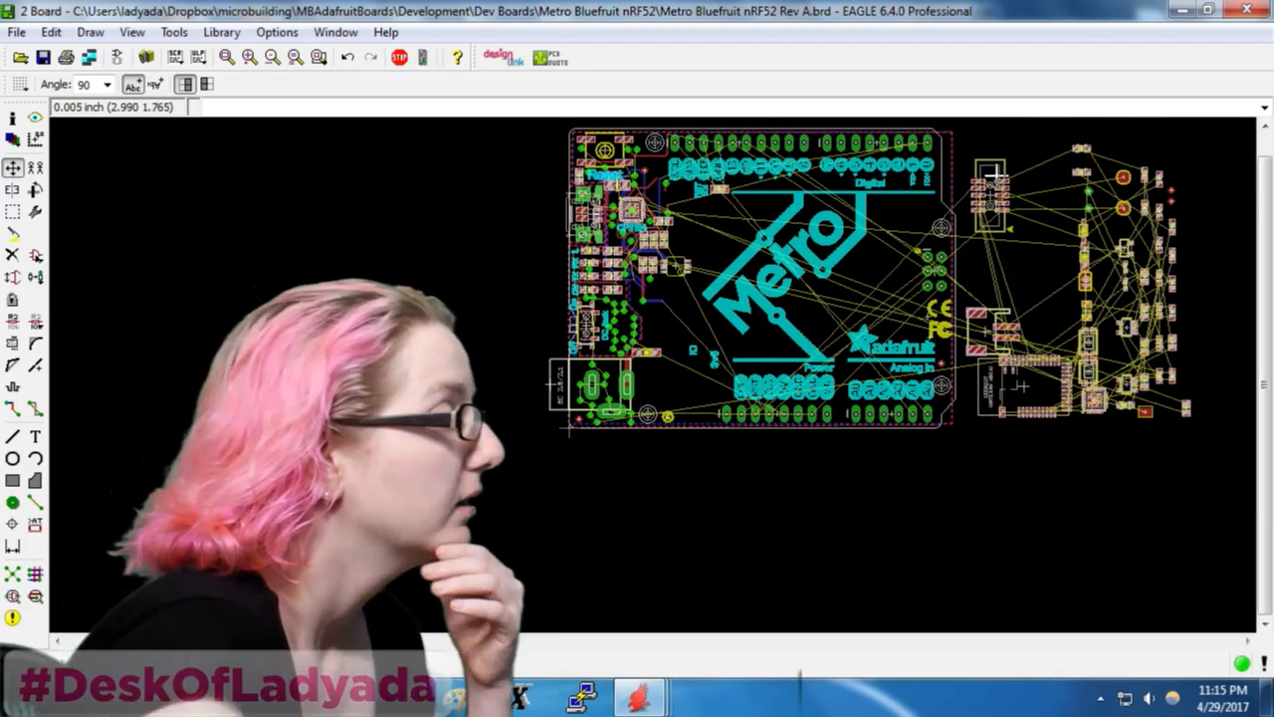
pyautogui.scroll(1, 1035, 398)
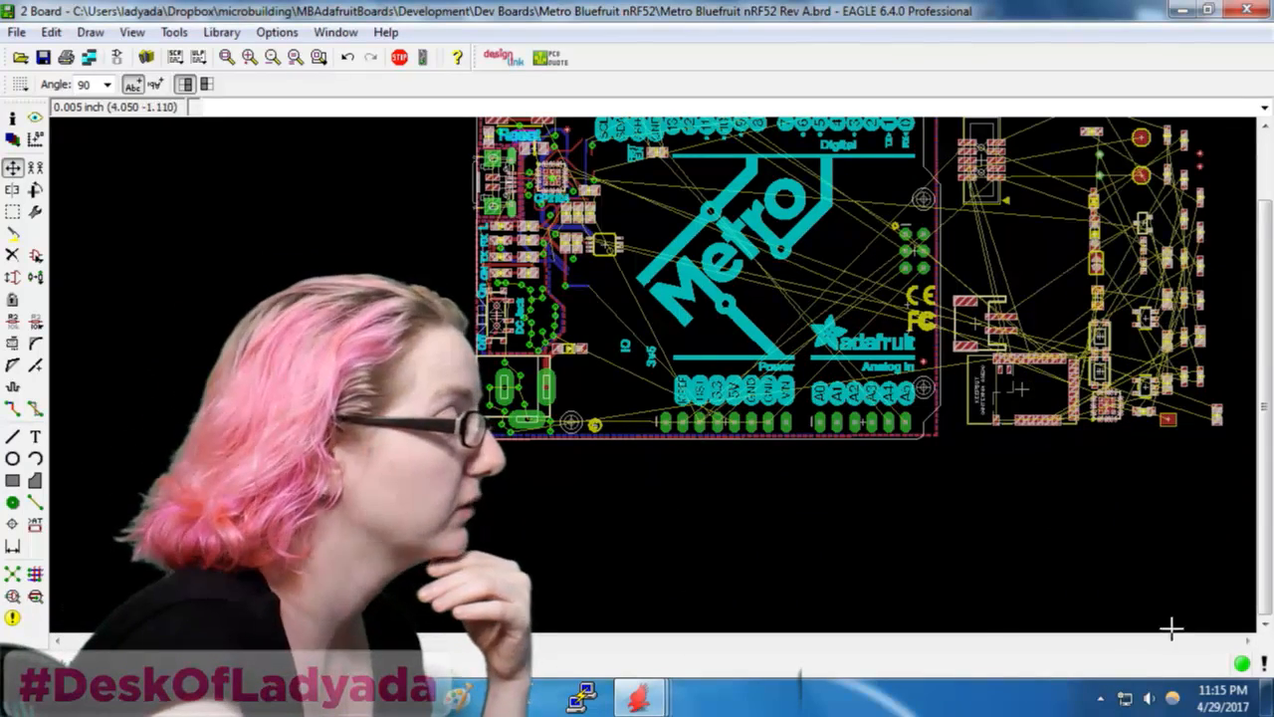
pyautogui.scroll(-2, 1108, 428)
pyautogui.scroll(1, 1105, 423)
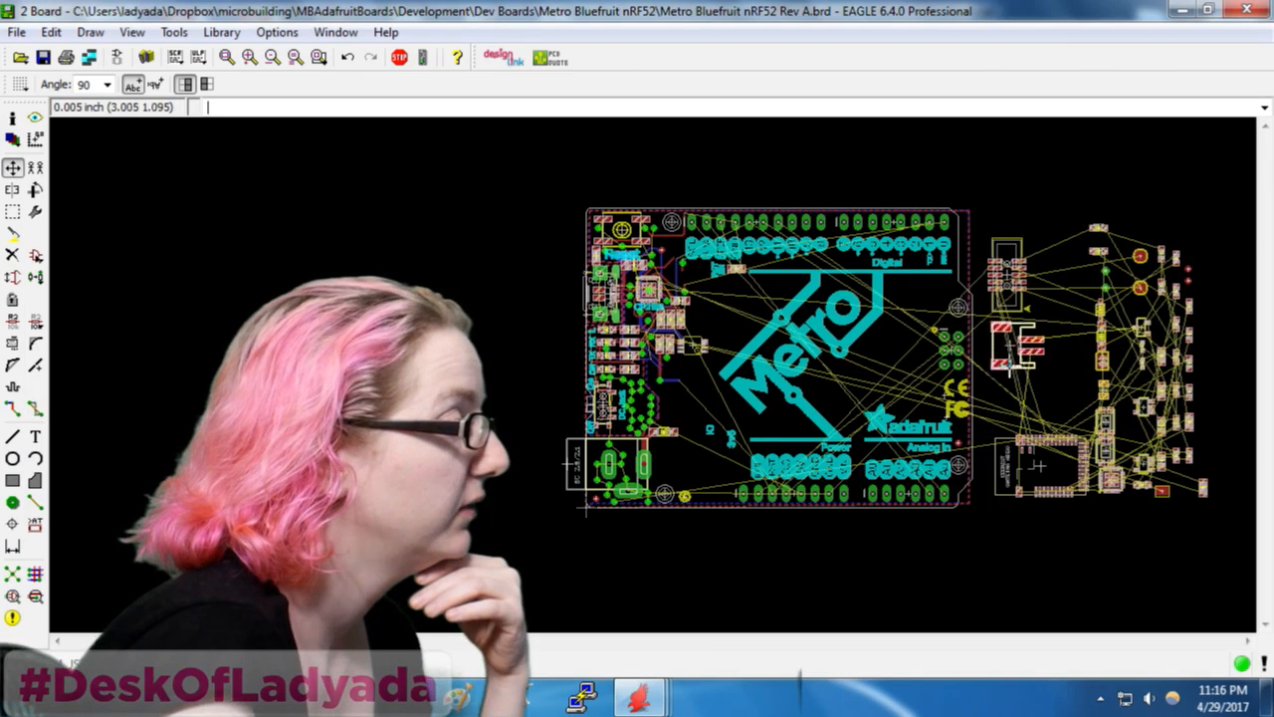
pyautogui.scroll(1, 1016, 403)
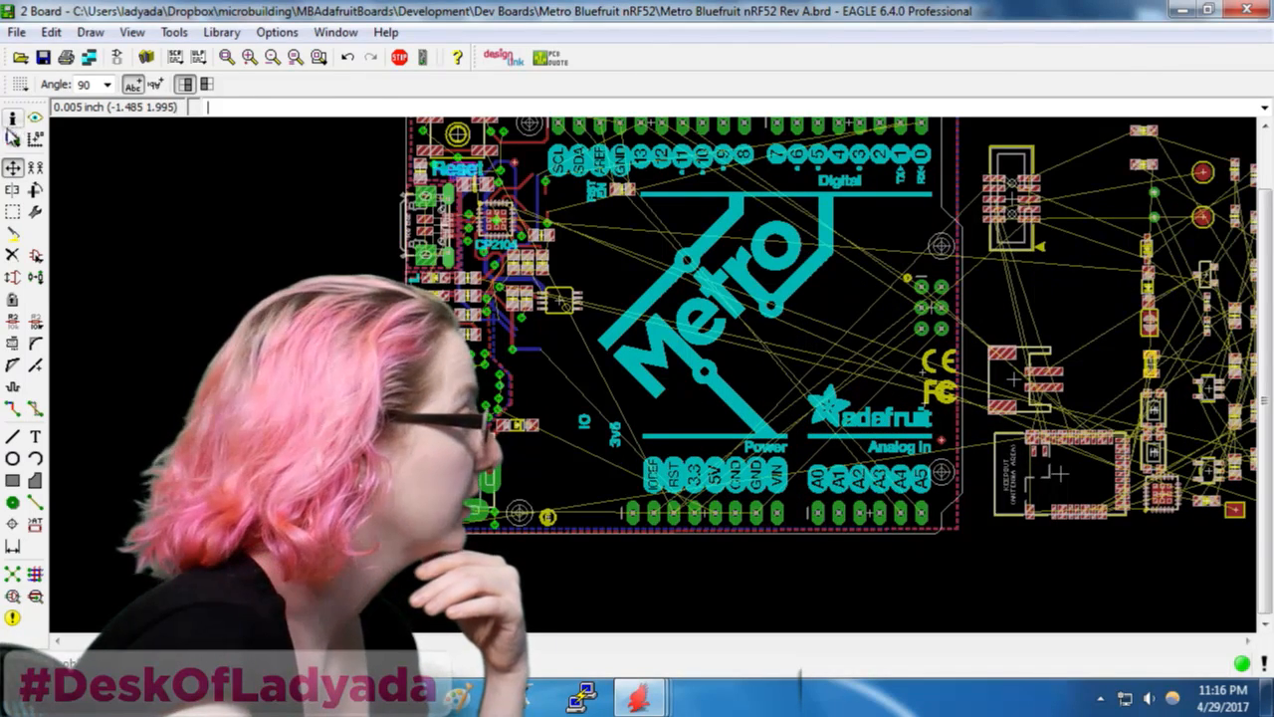
# Hide the tCream and bCream layers in the board display settings
pyautogui.click(12, 140)
pyautogui.click(37, 364)
pyautogui.click(38, 381)
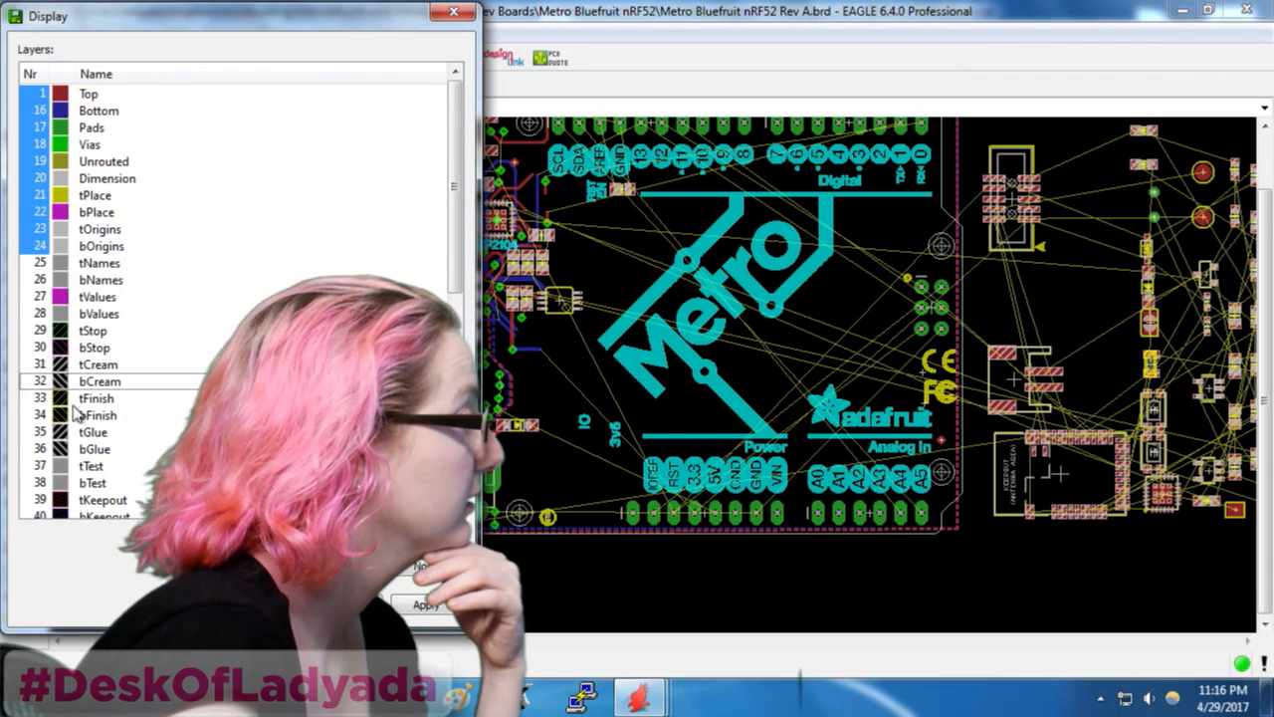
pyautogui.scroll(-3, 199, 418)
pyautogui.click(423, 604)
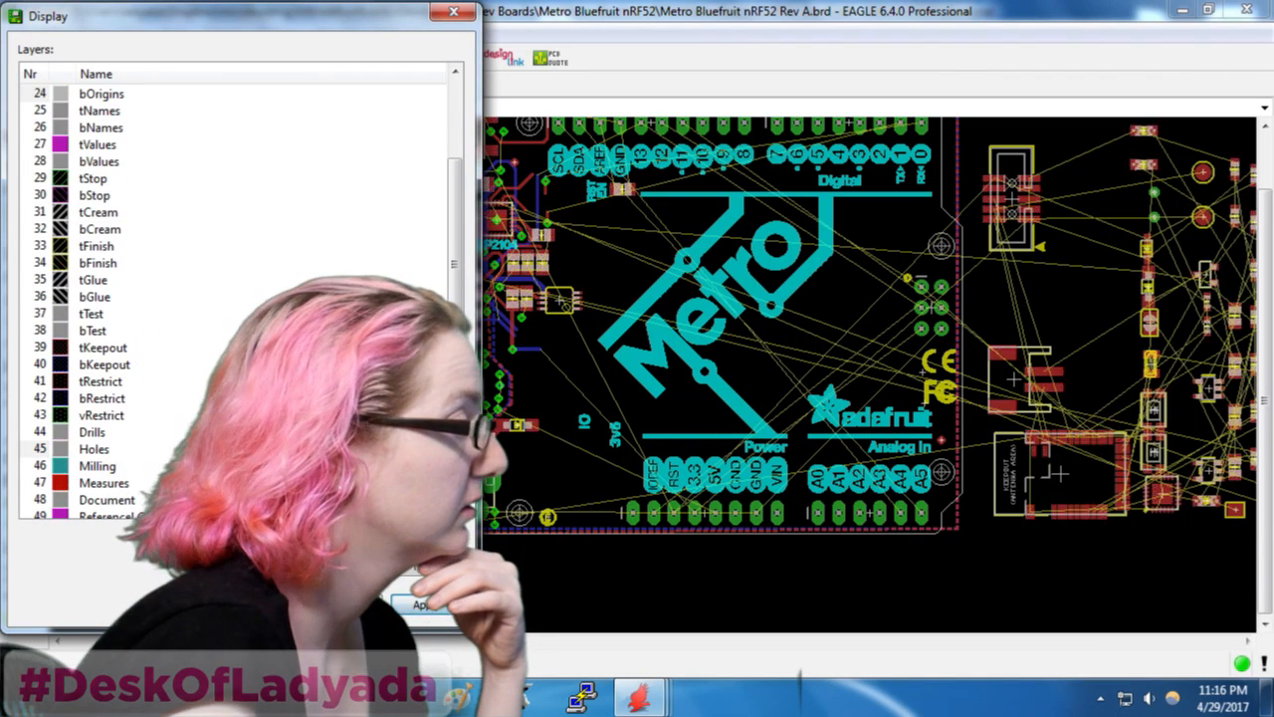
# Apply the layer display settings and move the JST battery connector over the DC jack footprint in the Metro's corner
pyautogui.scroll(-5, 126, 296)
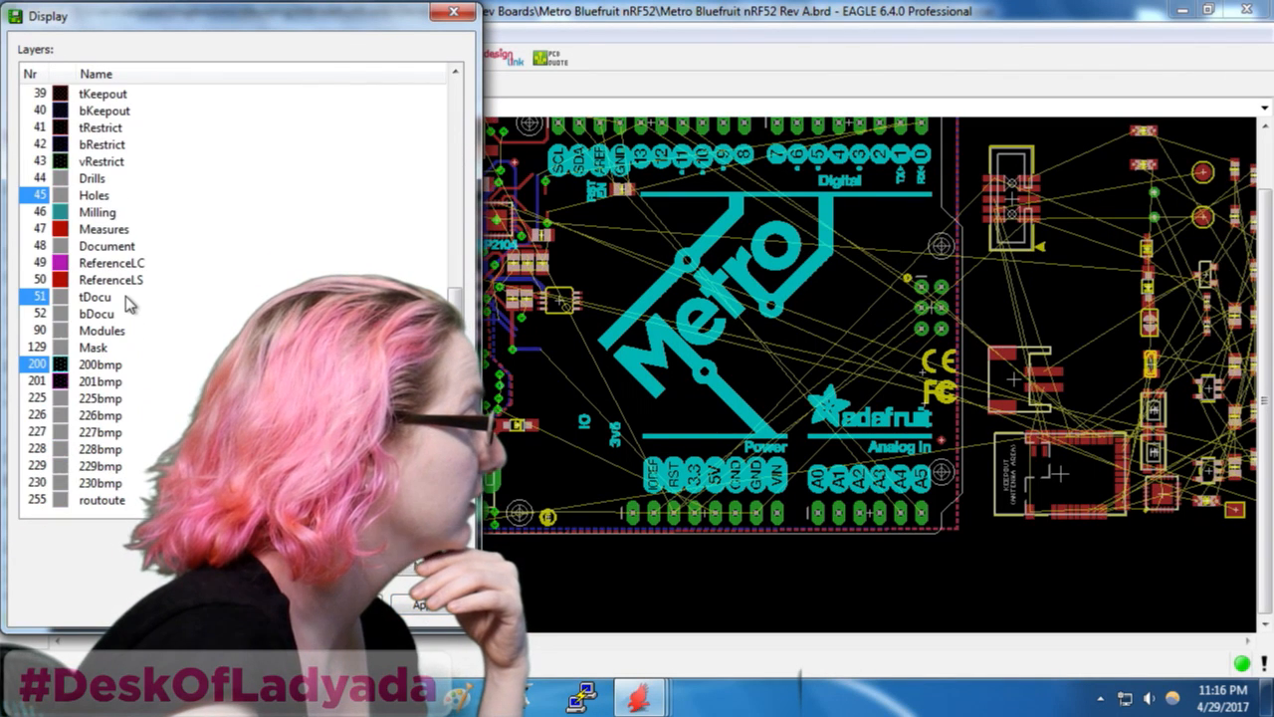
pyautogui.click(265, 604)
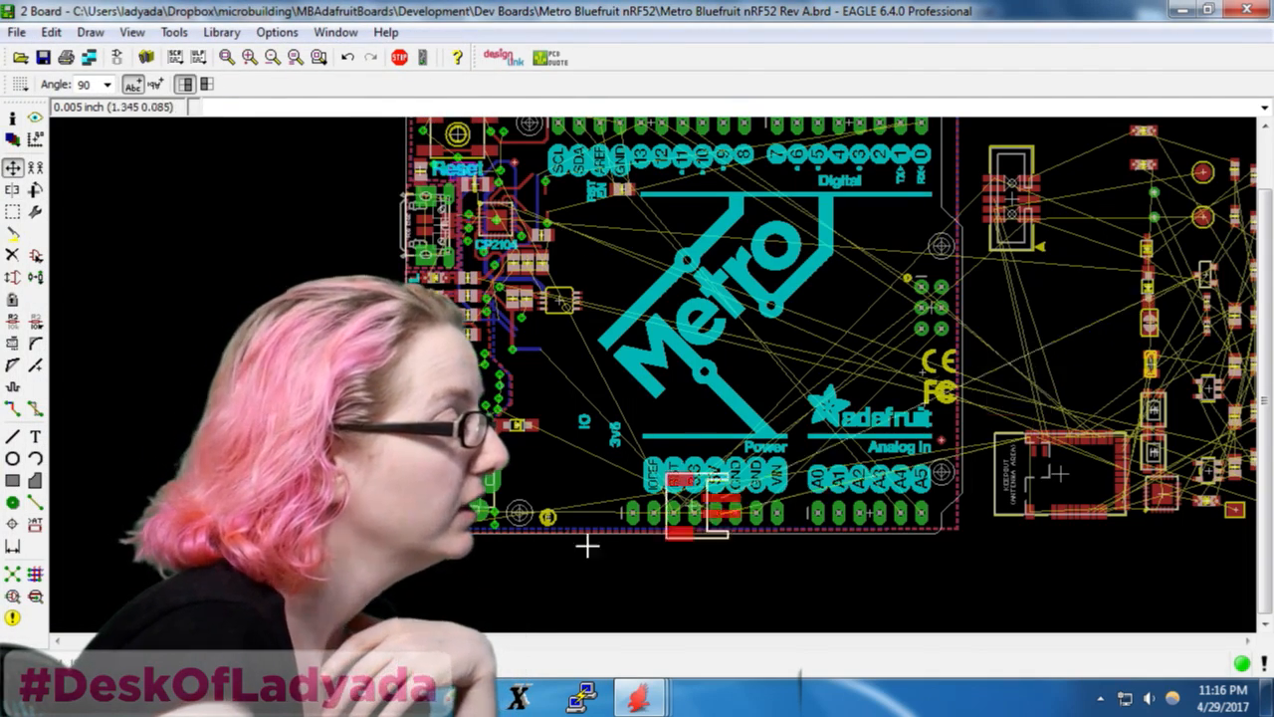
pyautogui.scroll(4, 389, 588)
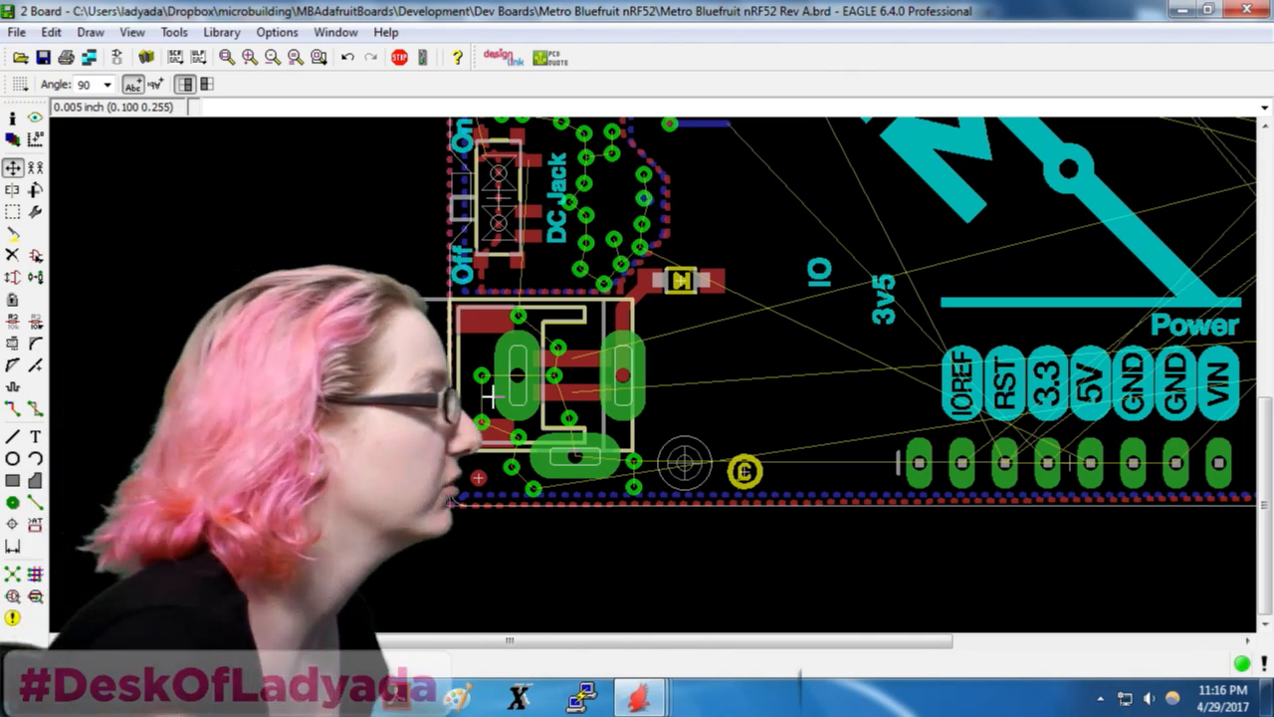
# On schematic sheet 1, group the PWRIN DC jack circuitry with diode D1 and delete it from the 5V power supply section
pyautogui.click(116, 57)
pyautogui.scroll(-2, 677, 455)
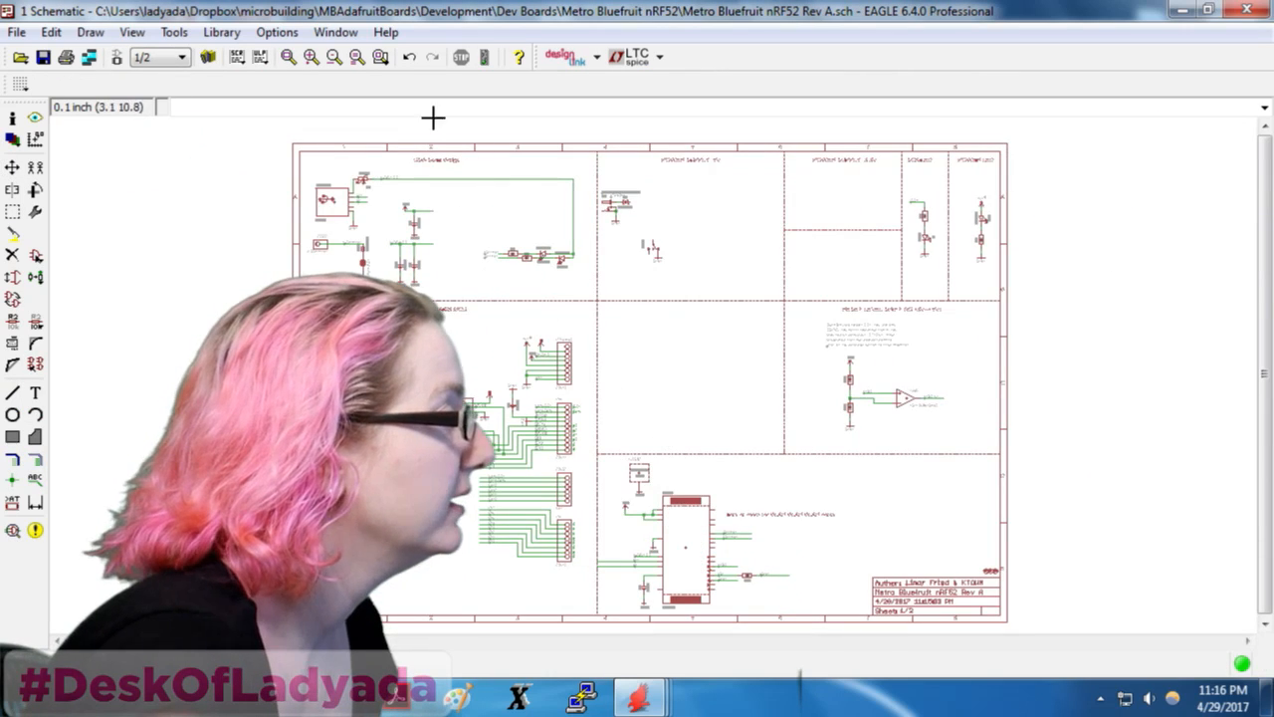
pyautogui.scroll(2, 438, 125)
pyautogui.scroll(2, 933, 191)
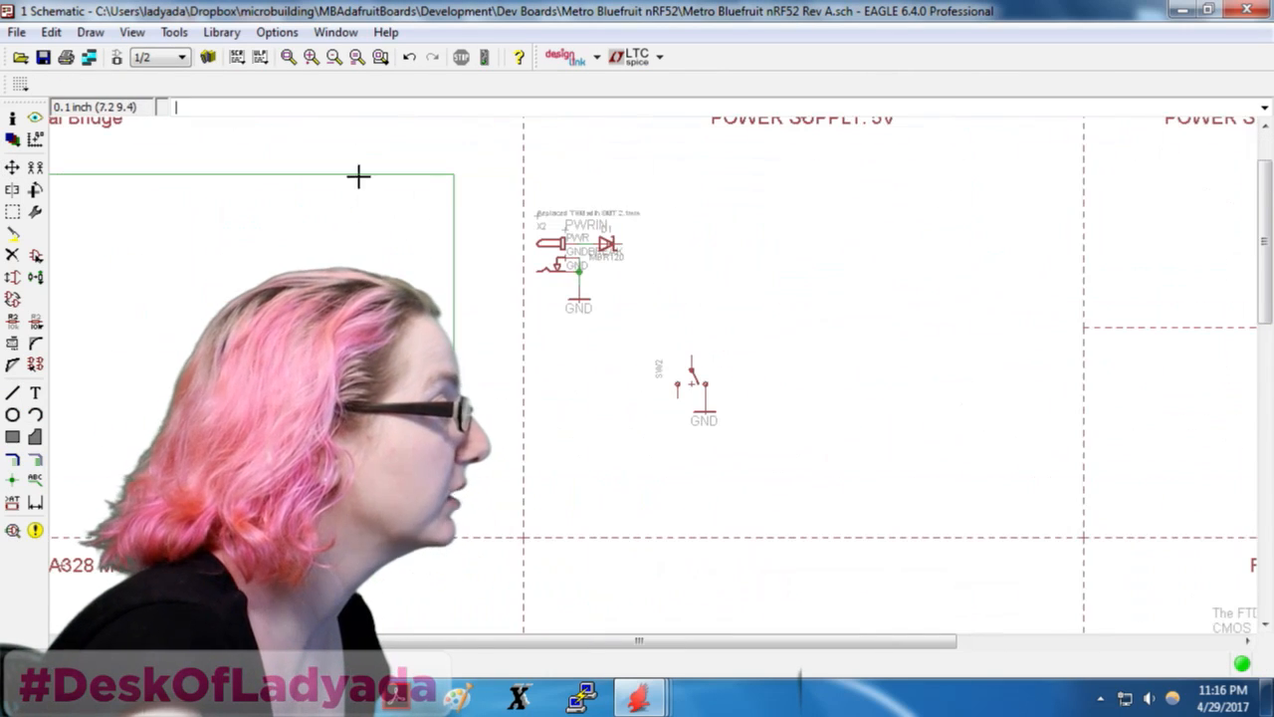
pyautogui.click(12, 211)
pyautogui.moveTo(537, 195); pyautogui.dragTo(697, 334)
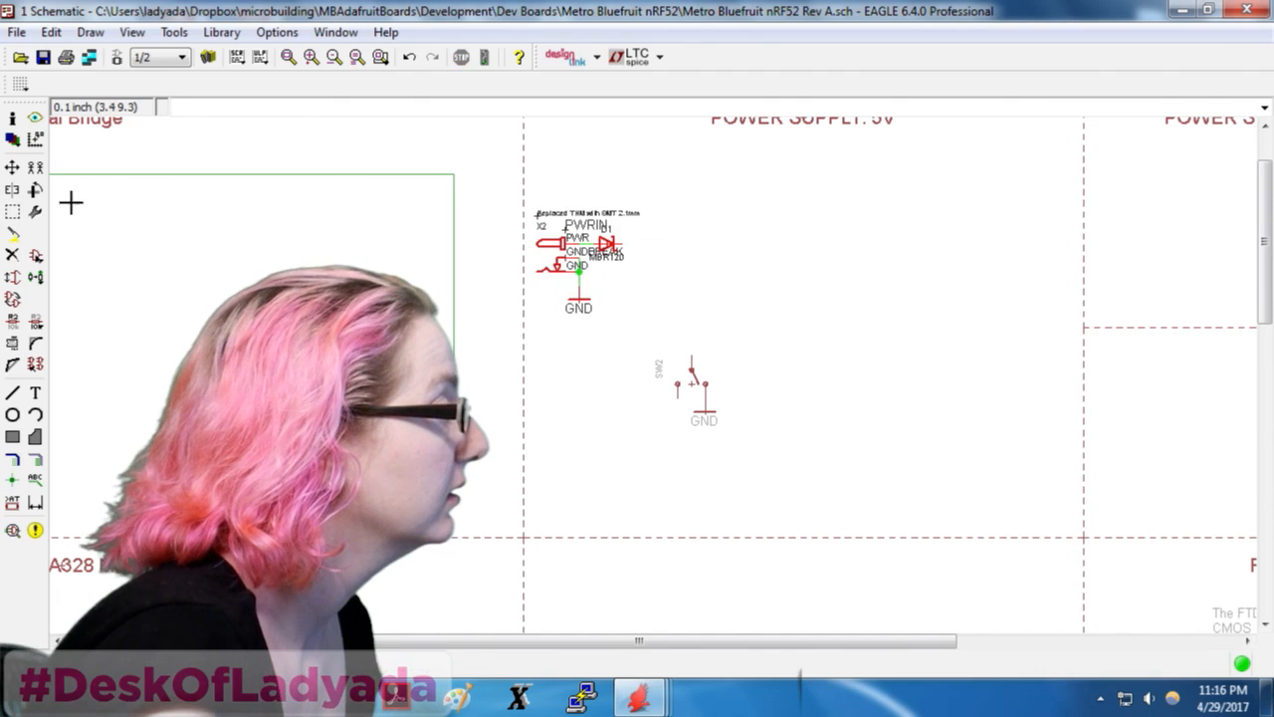
pyautogui.click(10, 254)
pyautogui.keyDown('ctrl'); pyautogui.rightClick(663, 210); pyautogui.keyUp('ctrl')
pyautogui.scroll(-3, 472, 361)
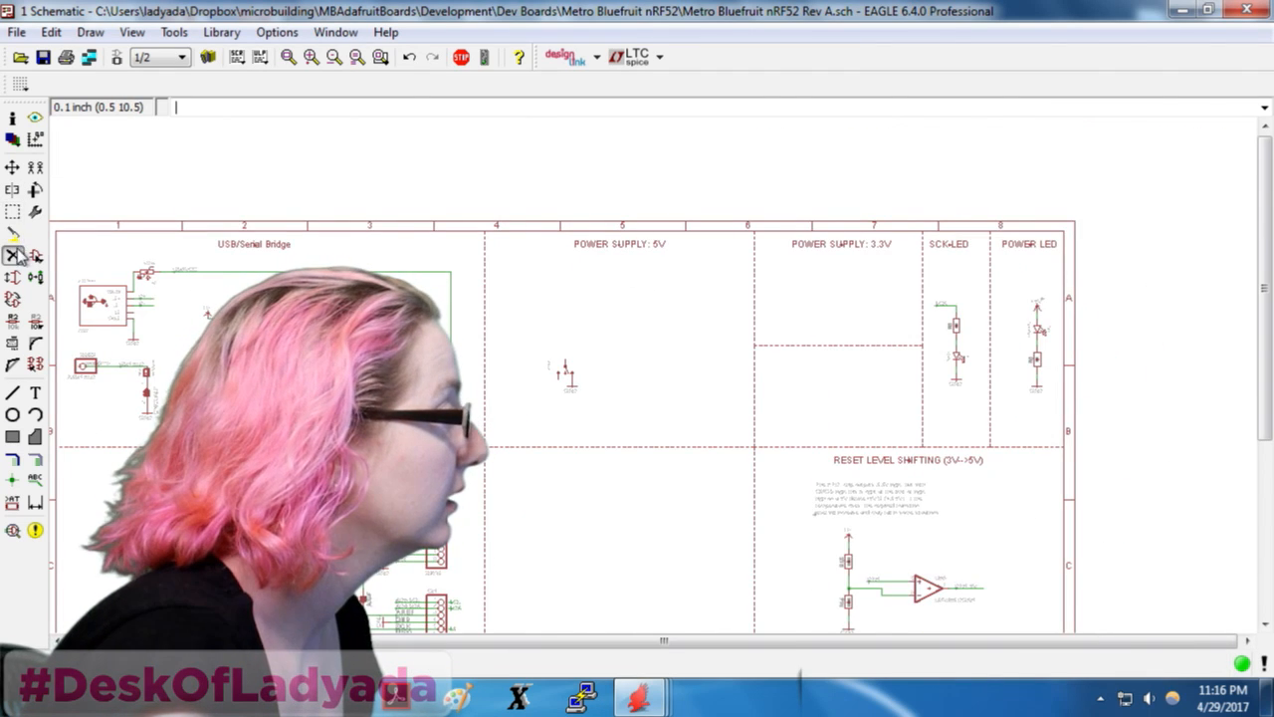
# Group the whole Reset Level Shifting block, including its heading, note, resistors and op-amp U5B, and delete it
pyautogui.scroll(1, 710, 320)
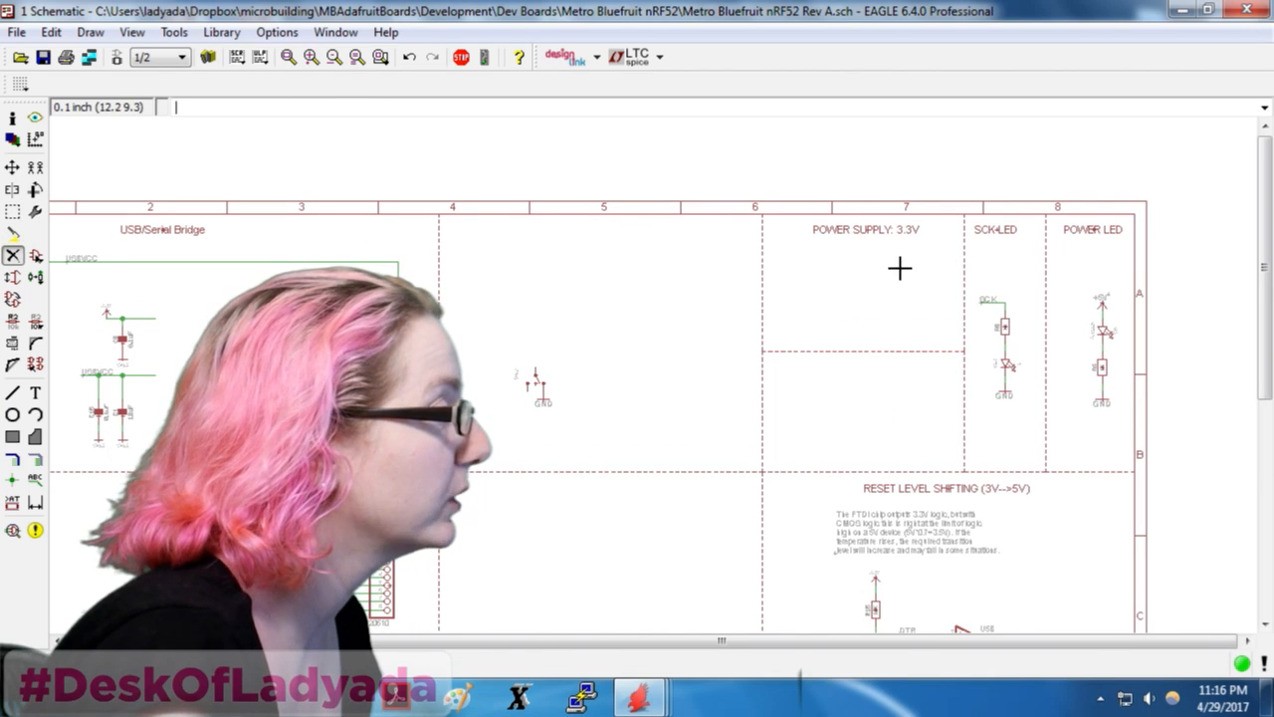
pyautogui.scroll(-2, 827, 421)
pyautogui.scroll(2, 945, 374)
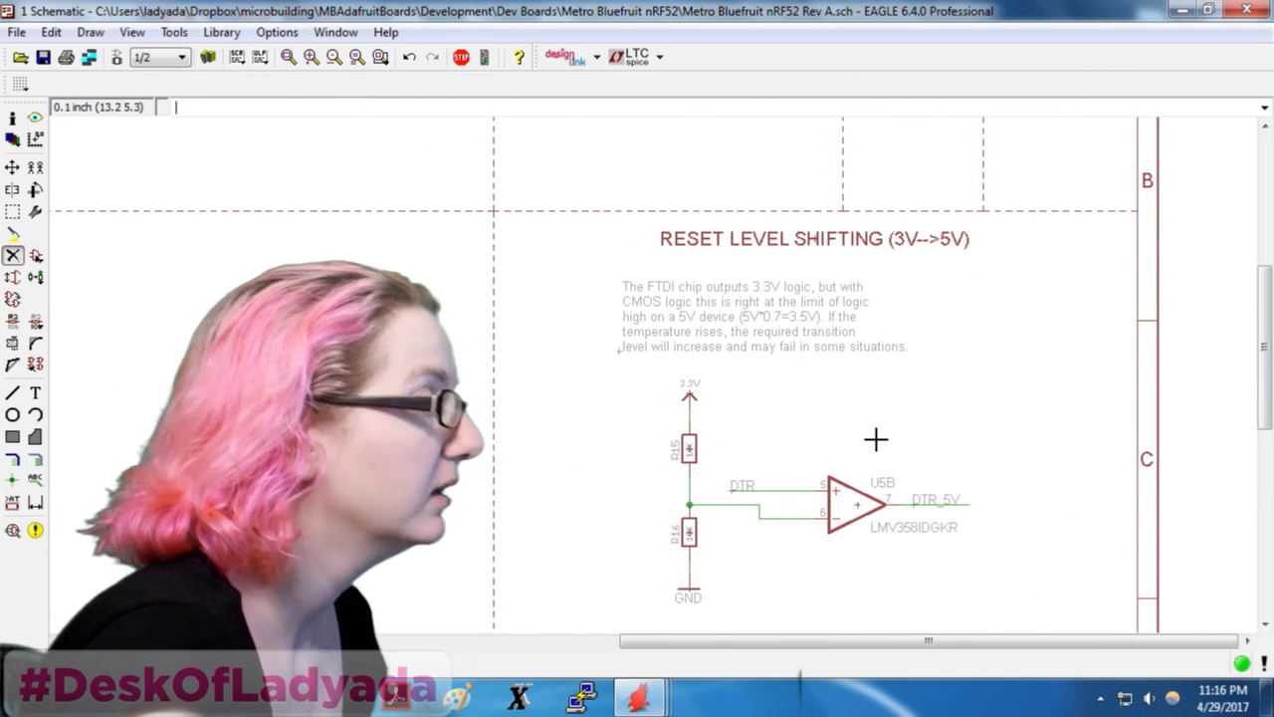
pyautogui.click(12, 211)
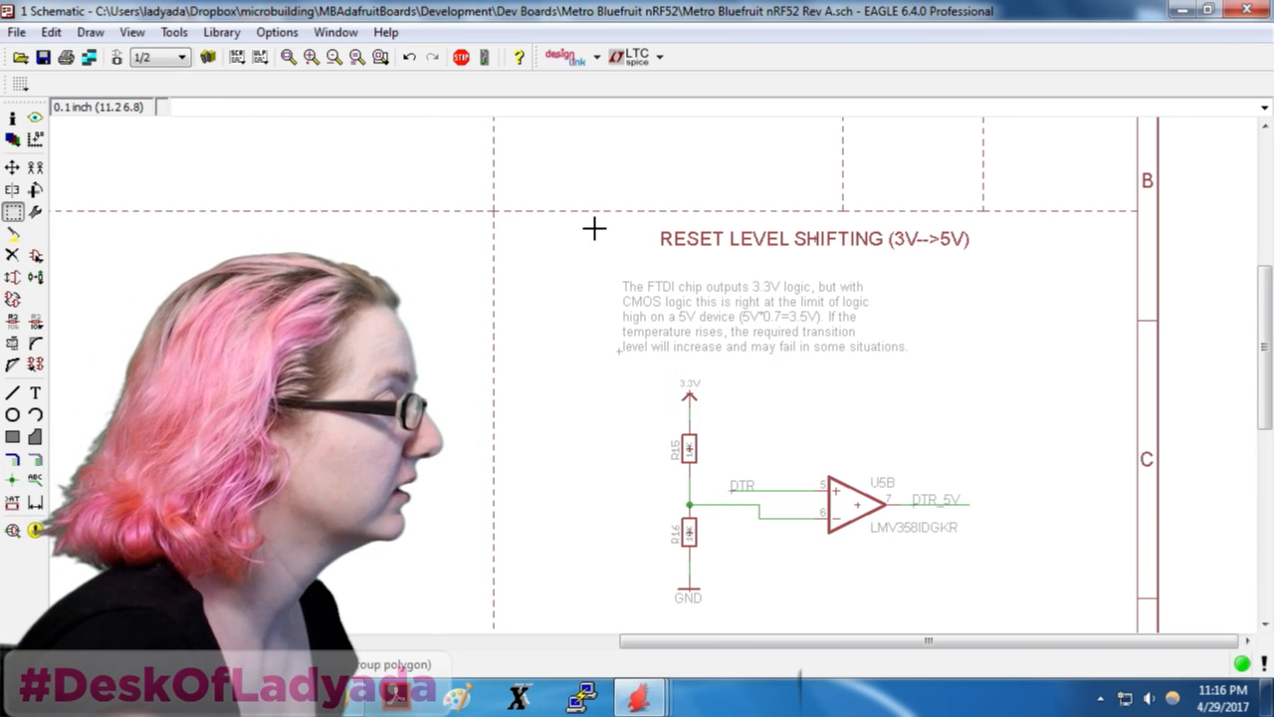
pyautogui.moveTo(594, 228); pyautogui.dragTo(1125, 624)
pyautogui.click(12, 255)
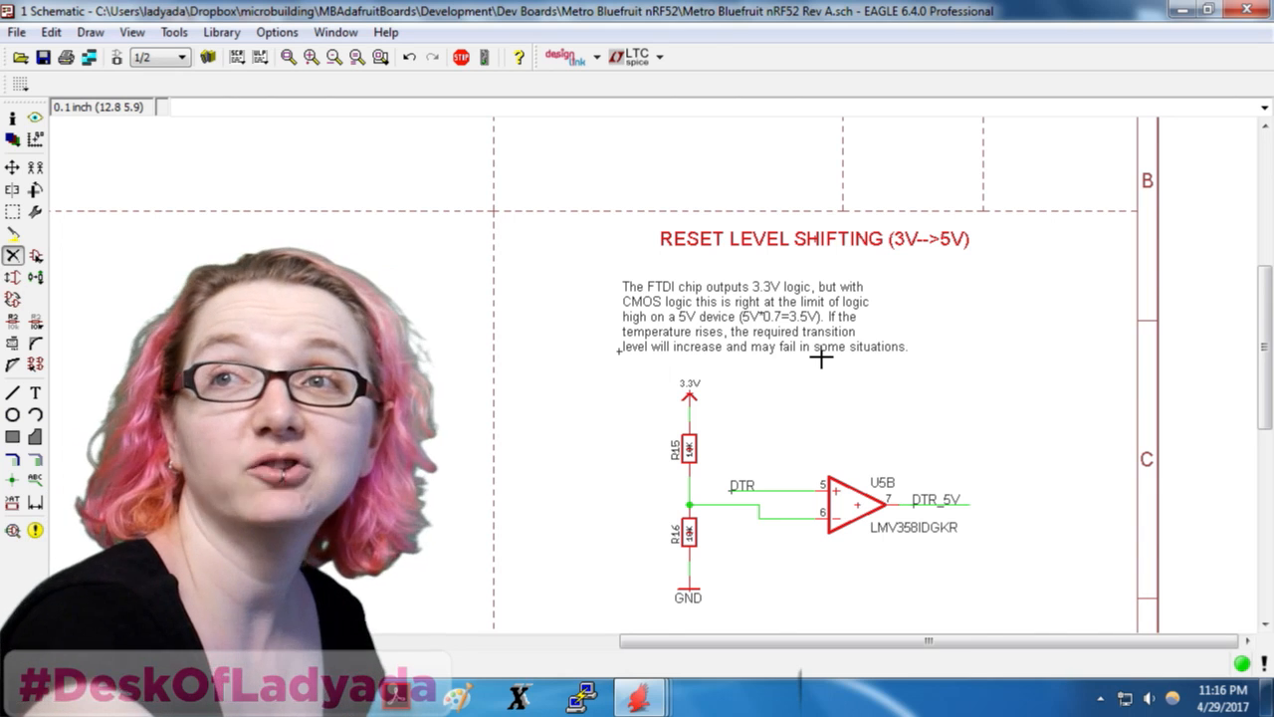
pyautogui.keyDown('ctrl'); pyautogui.rightClick(856, 537); pyautogui.keyUp('ctrl')
# Save the schematic and board files
pyautogui.scroll(-9, 727, 289)
pyautogui.scroll(5, 408, 288)
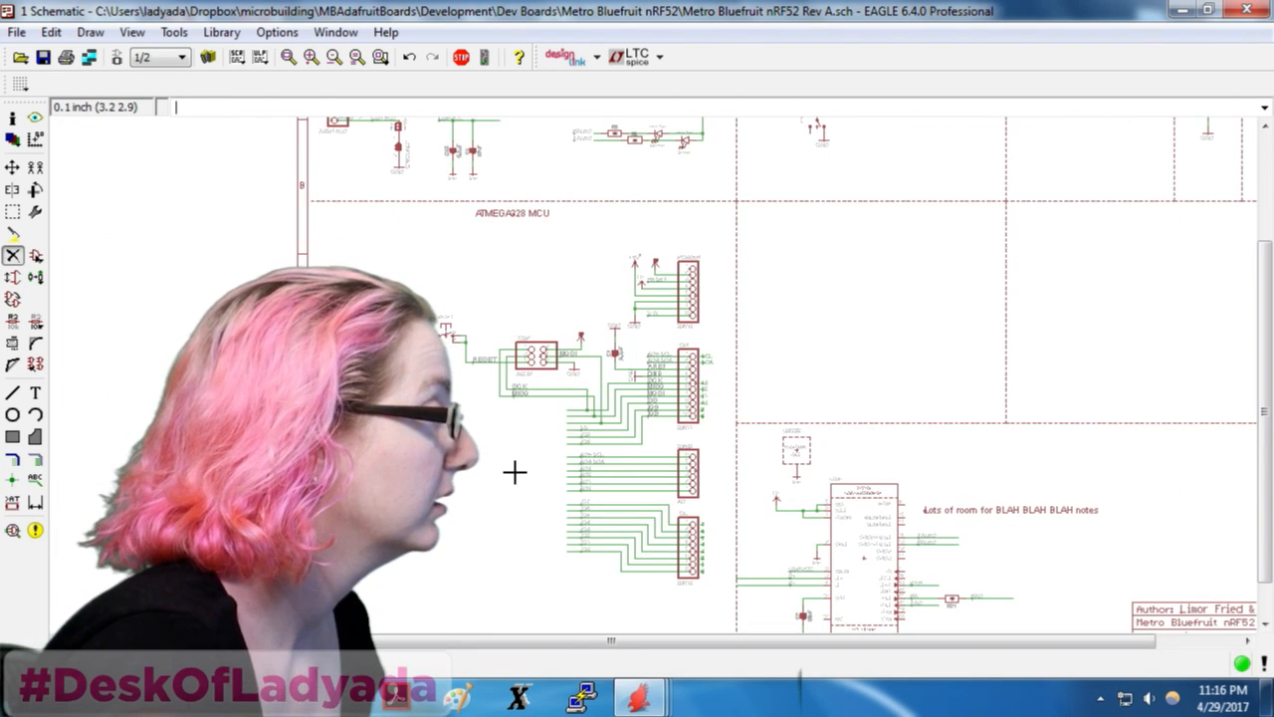
pyautogui.hotkey('ctrl', 's')
# Examine the remaining header and CP2104 circuitry on sheet 1 and the Feather circuitry on sheet 2
pyautogui.scroll(-3, 813, 468)
pyautogui.scroll(6, 812, 471)
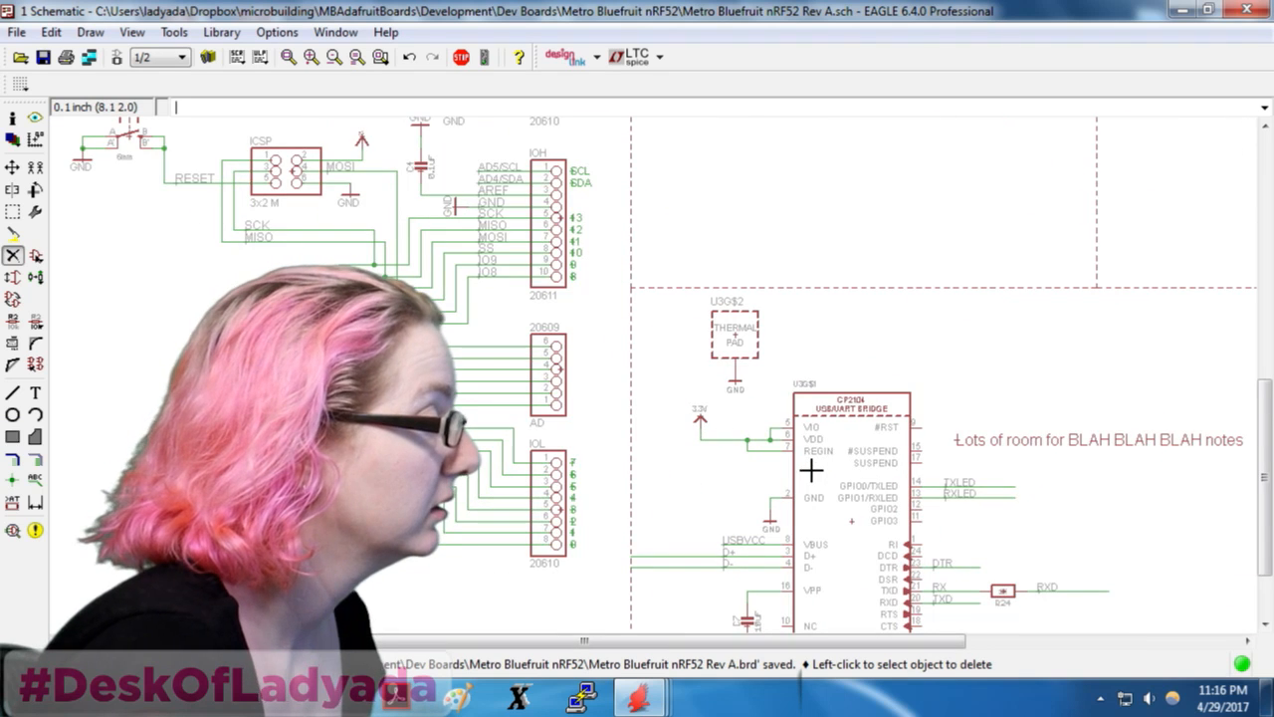
pyautogui.scroll(-3, 607, 380)
pyautogui.scroll(2, 663, 399)
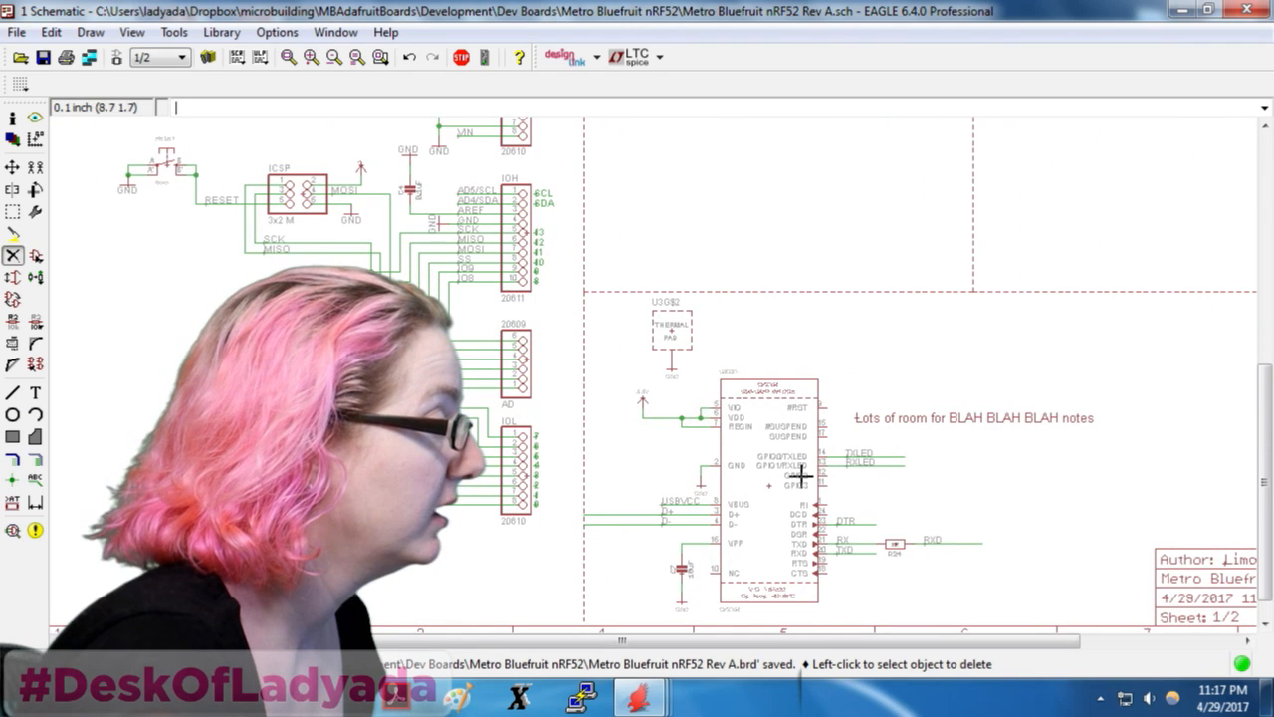
pyautogui.click(177, 60)
pyautogui.click(149, 99)
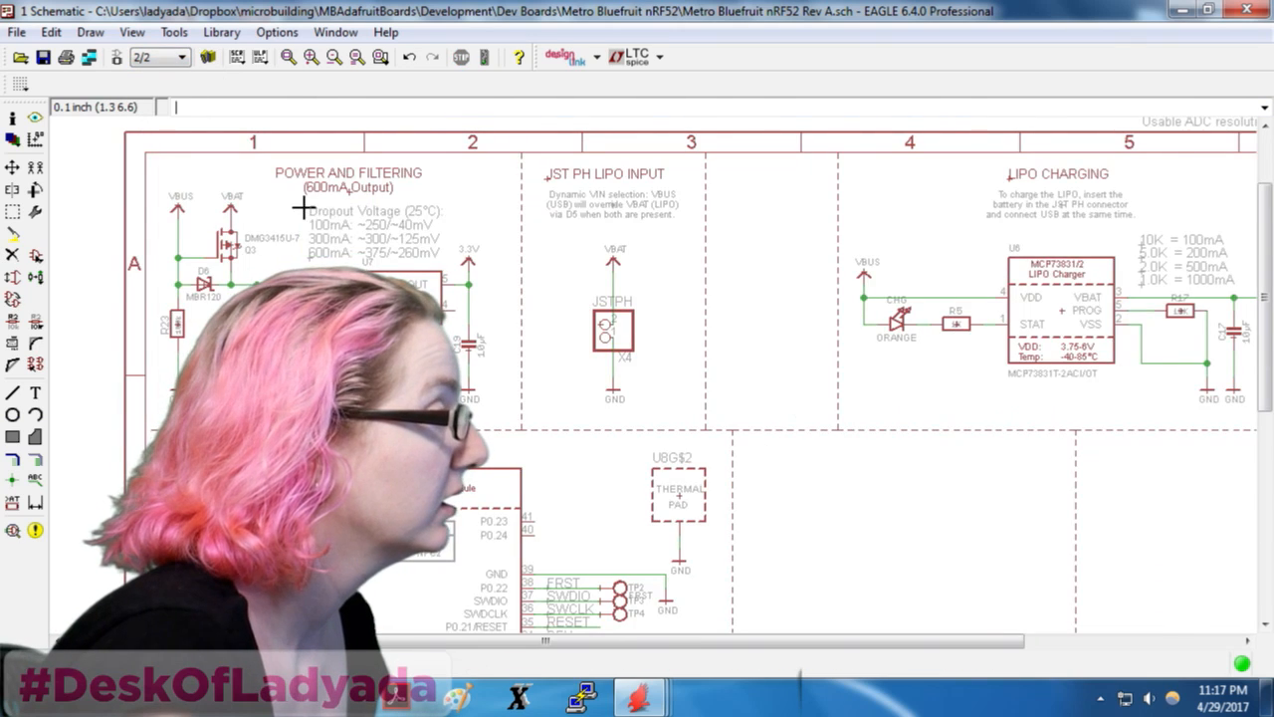
pyautogui.scroll(-3, 302, 206)
pyautogui.scroll(1, 759, 542)
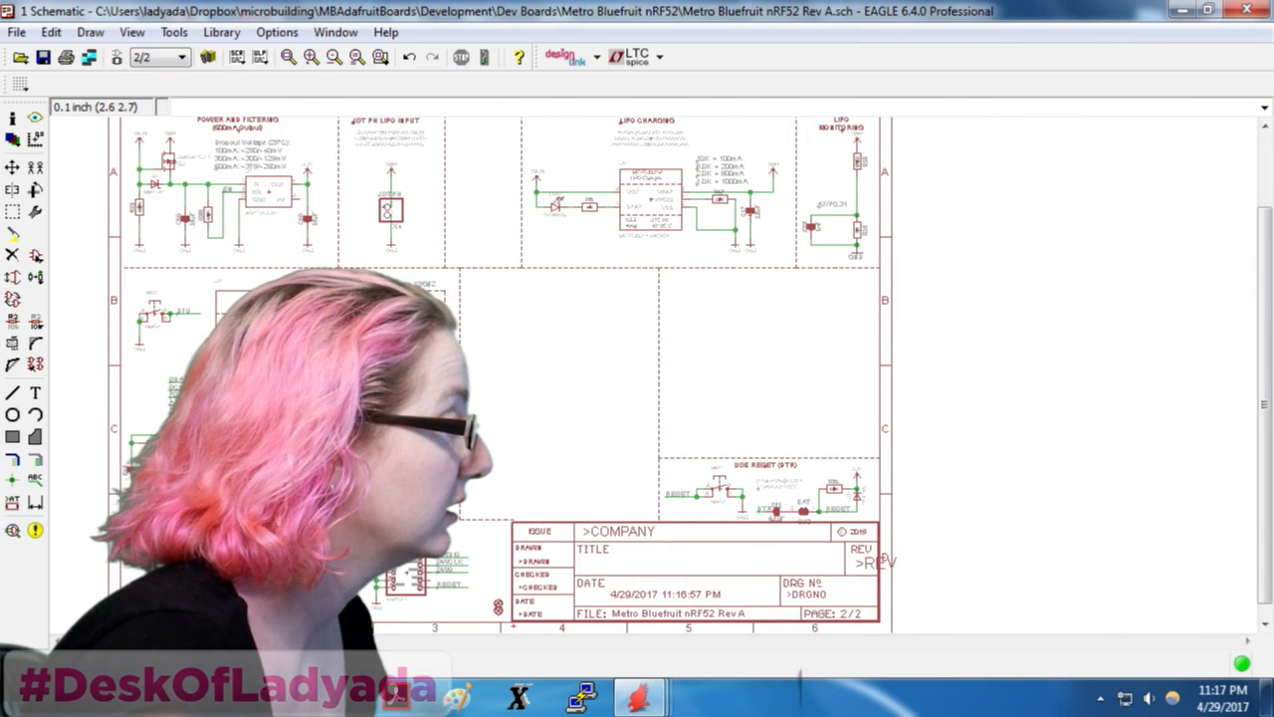
pyautogui.scroll(1, 292, 437)
pyautogui.scroll(1, 292, 440)
pyautogui.scroll(-2, 291, 440)
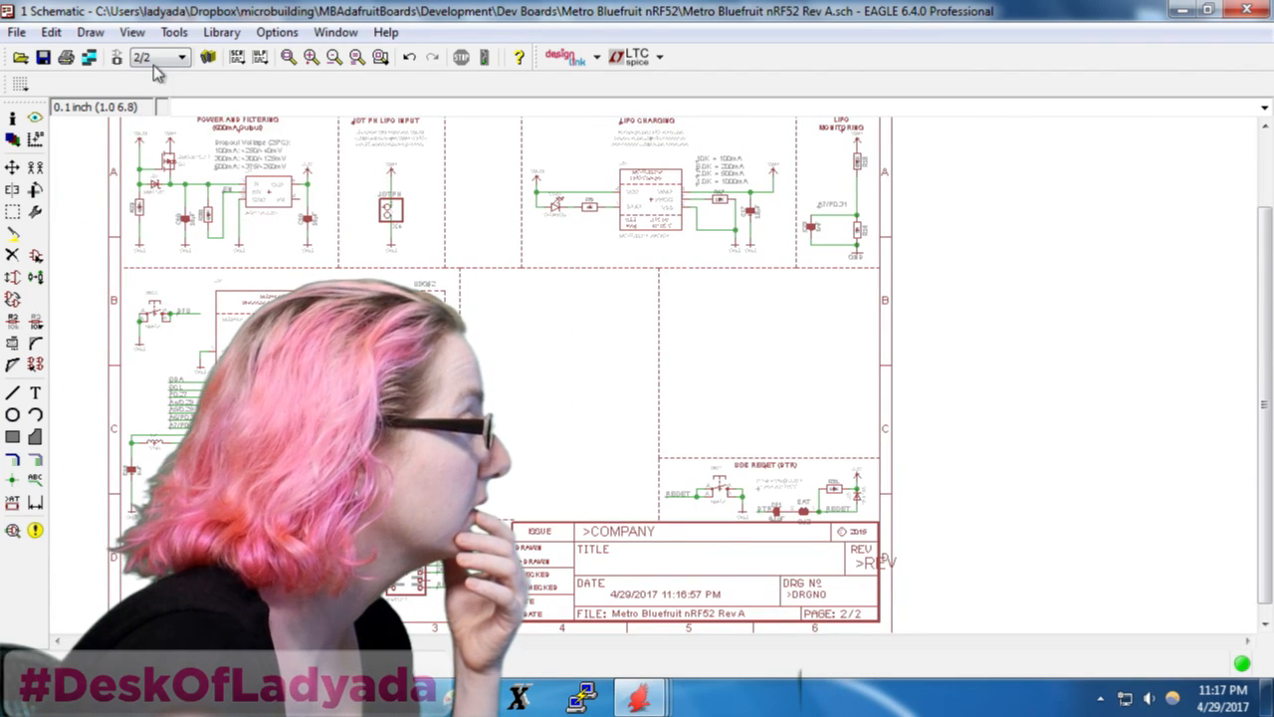
# On the board, check the properties of the square QFN chip among the loose Feather components
pyautogui.click(117, 57)
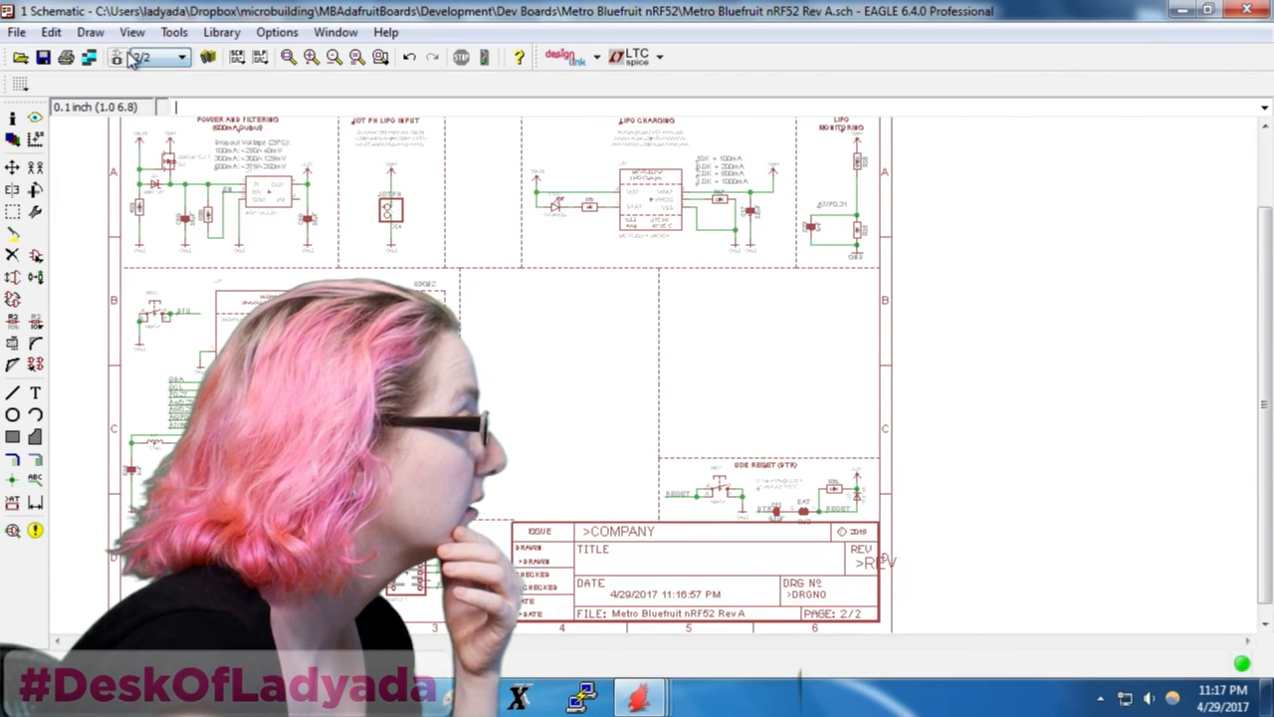
pyautogui.scroll(-7, 482, 462)
pyautogui.scroll(2, 975, 256)
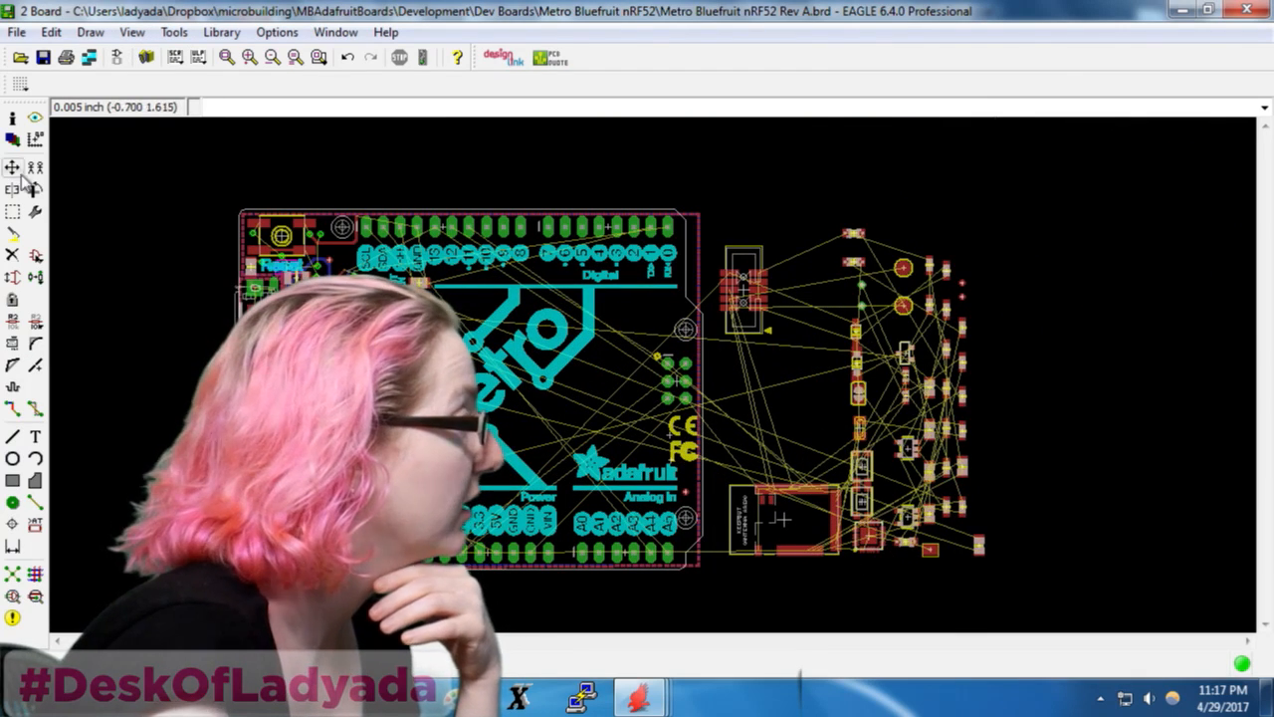
pyautogui.click(12, 118)
pyautogui.click(880, 555)
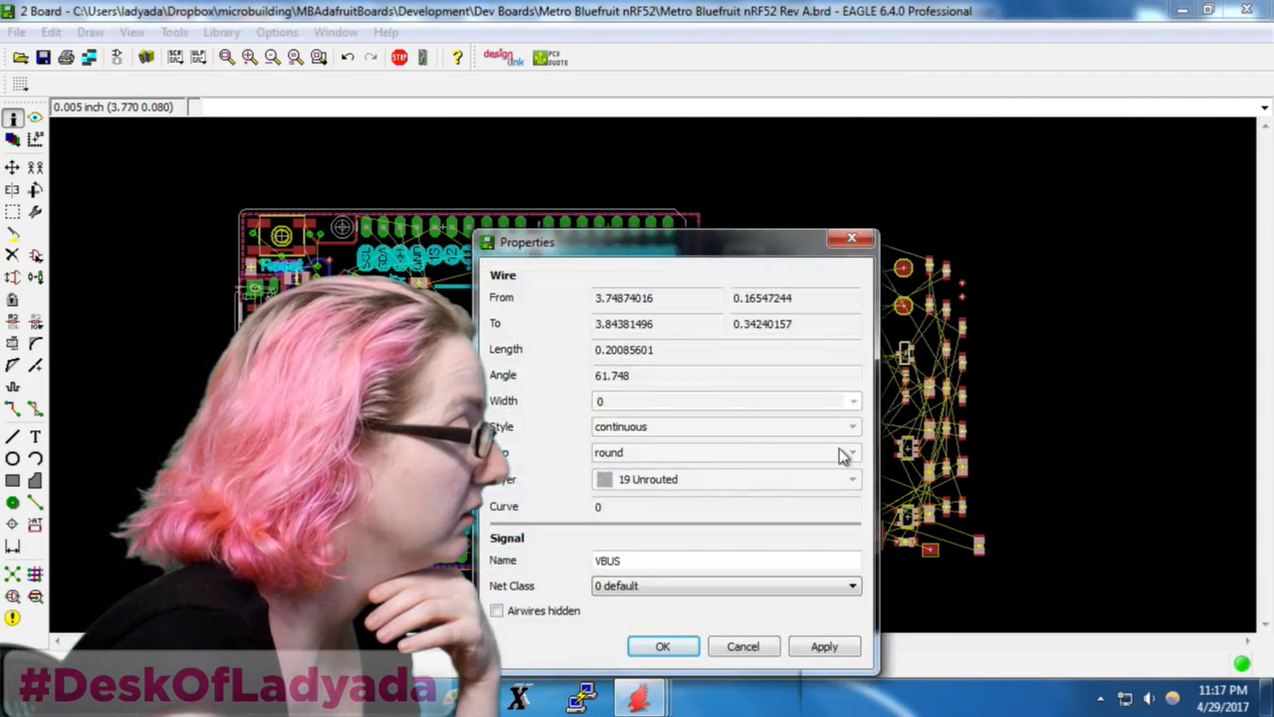
pyautogui.click(751, 647)
pyautogui.scroll(4, 875, 538)
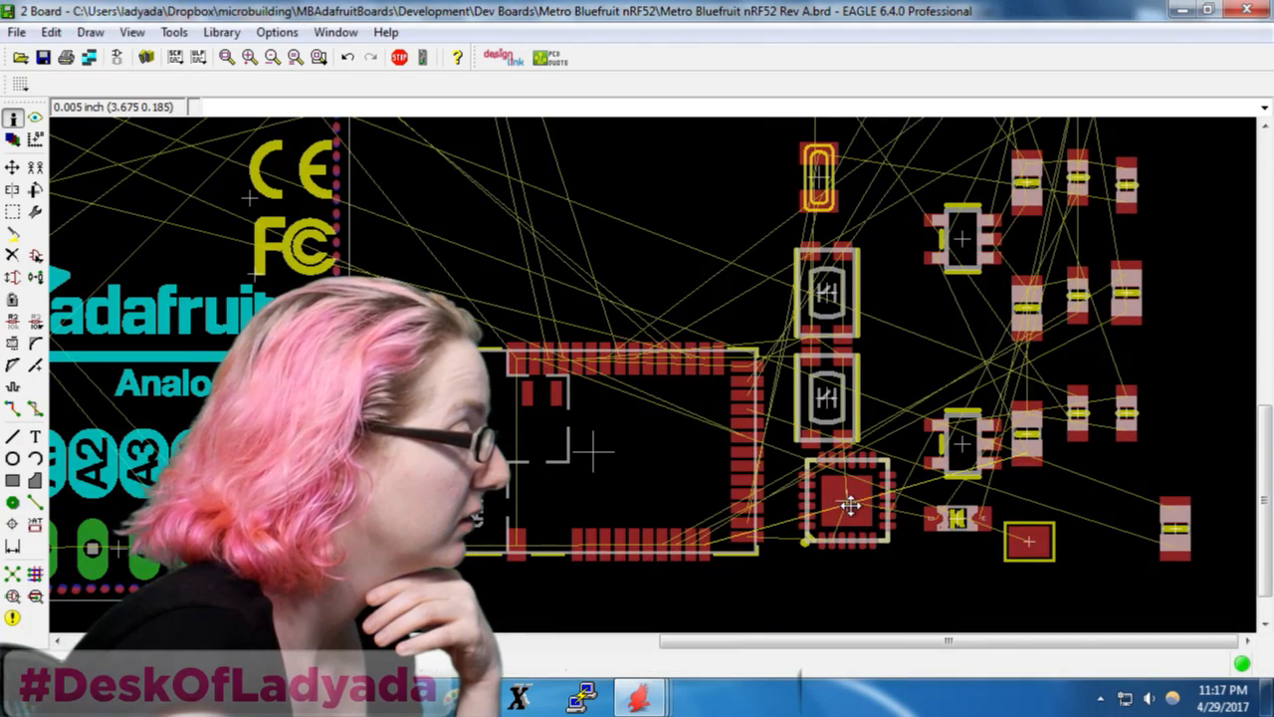
pyautogui.click(850, 506)
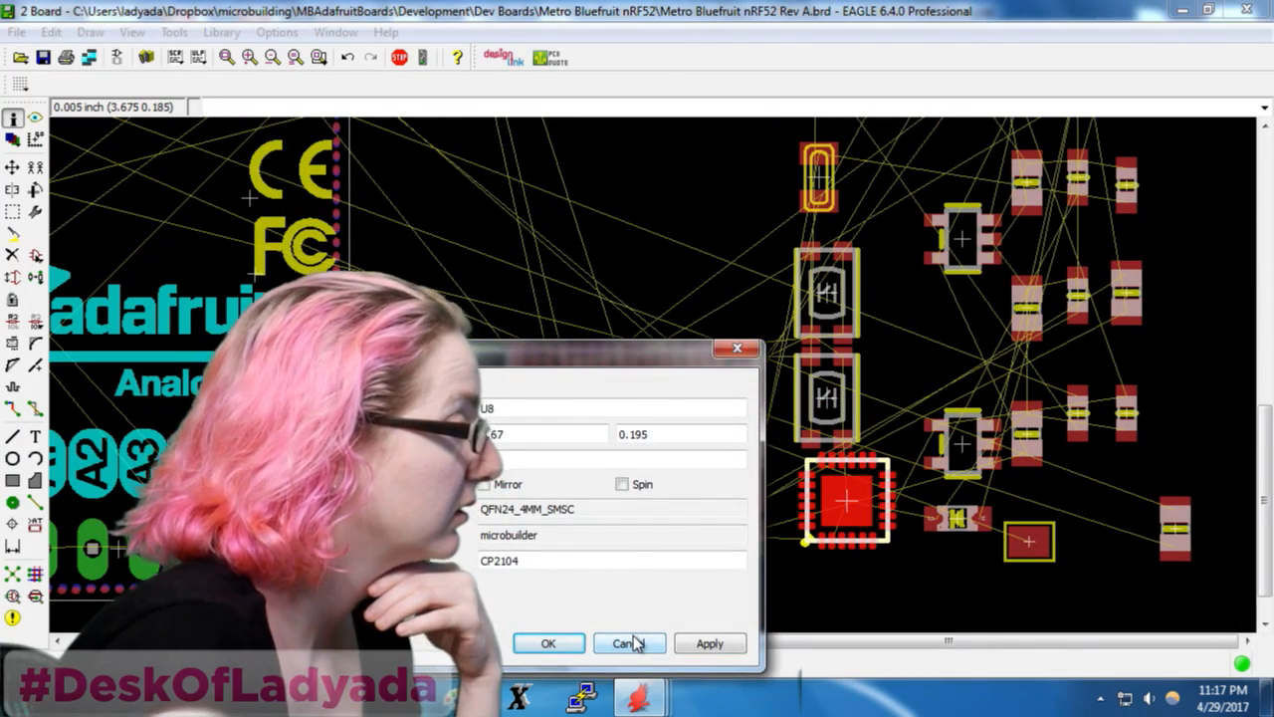
pyautogui.press('Escape')
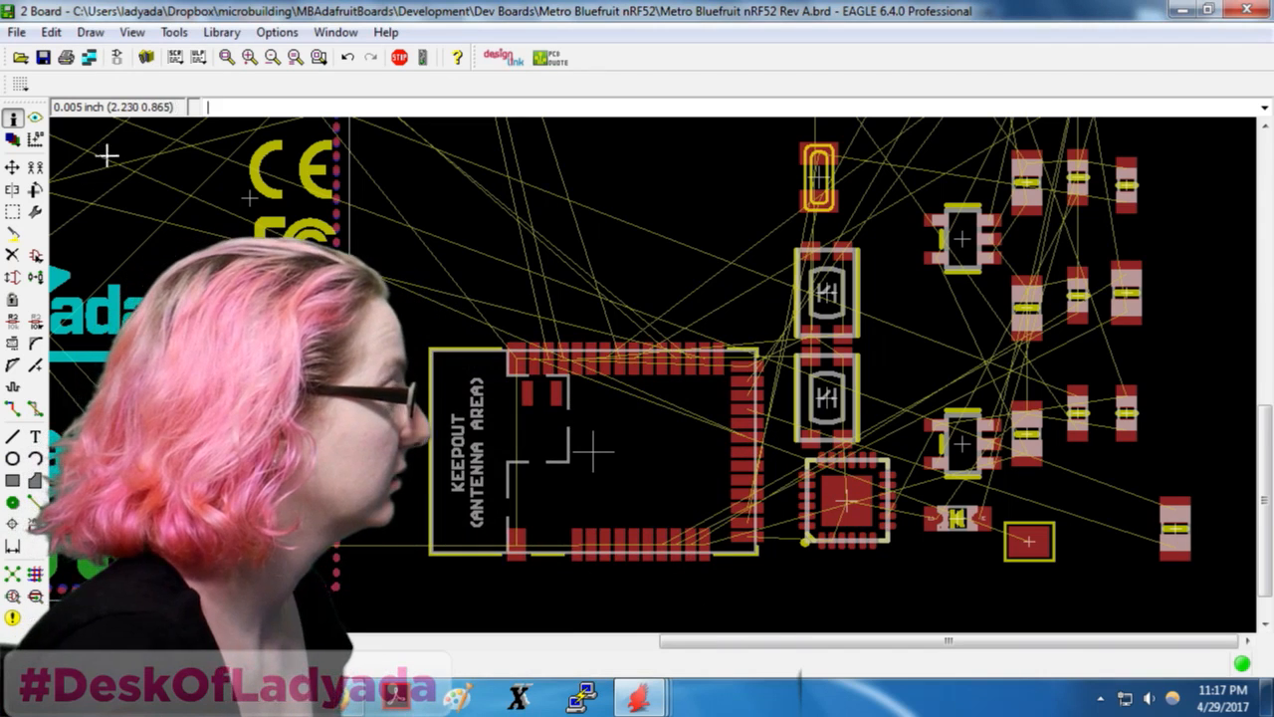
# On schematic sheet 2, look up part U8 and delete its leftover thermal pad symbol U8G$2
pyautogui.click(116, 57)
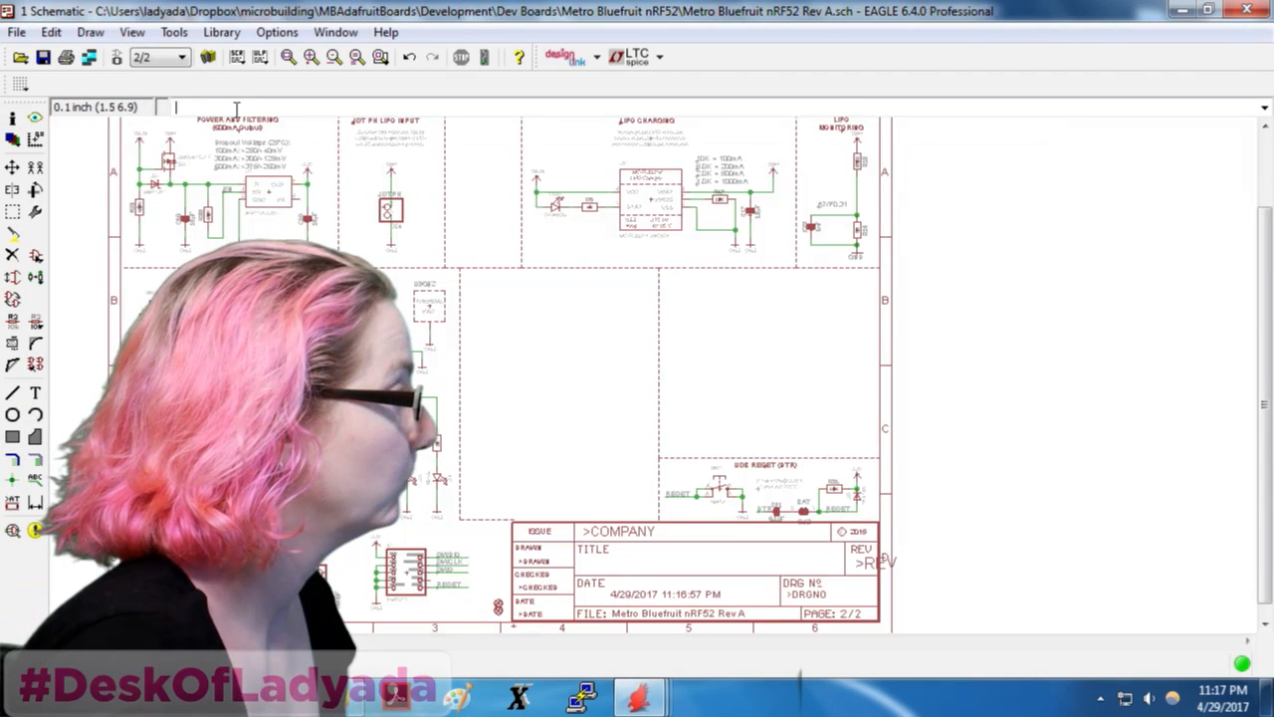
pyautogui.click(183, 59)
pyautogui.click(183, 59)
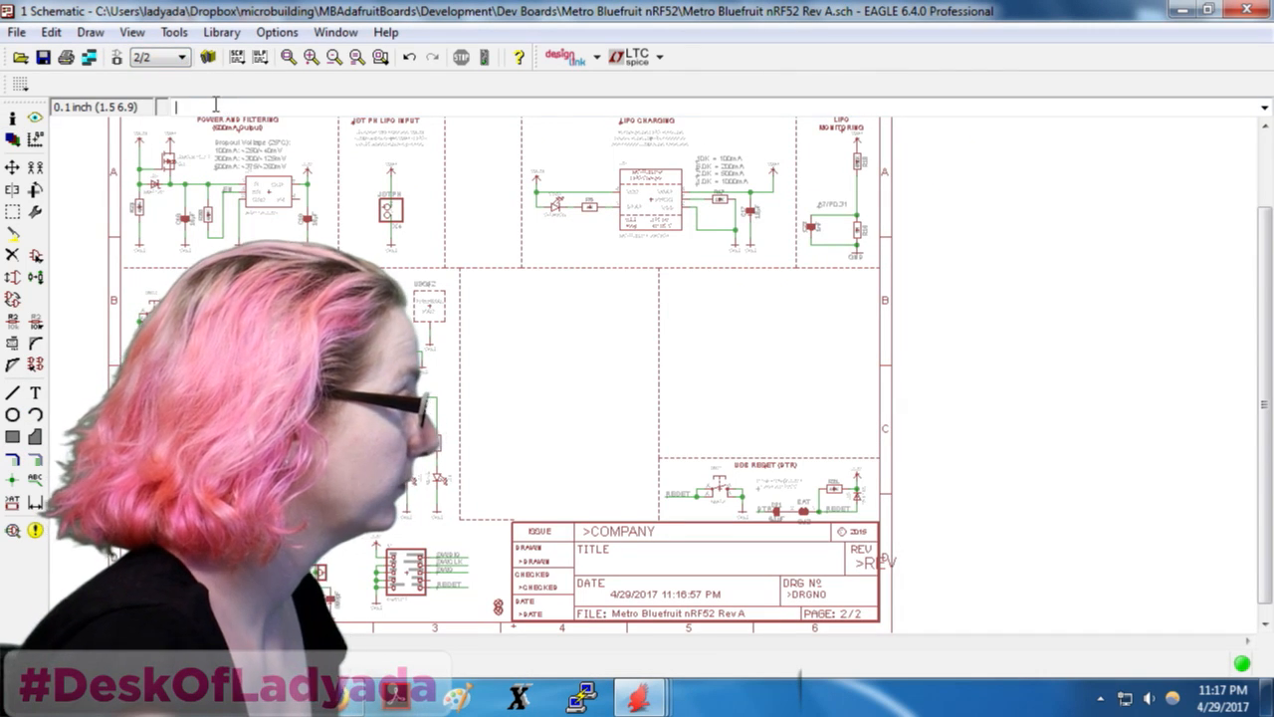
pyautogui.click(36, 119)
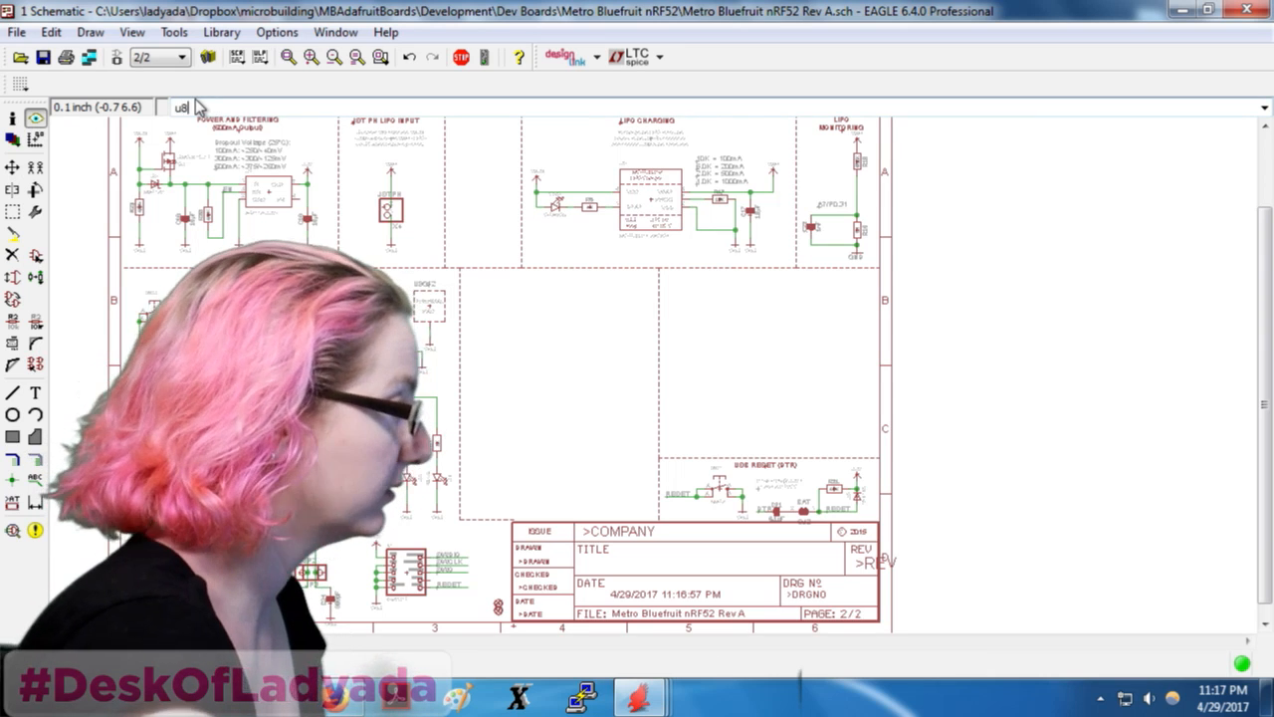
pyautogui.press('Return')
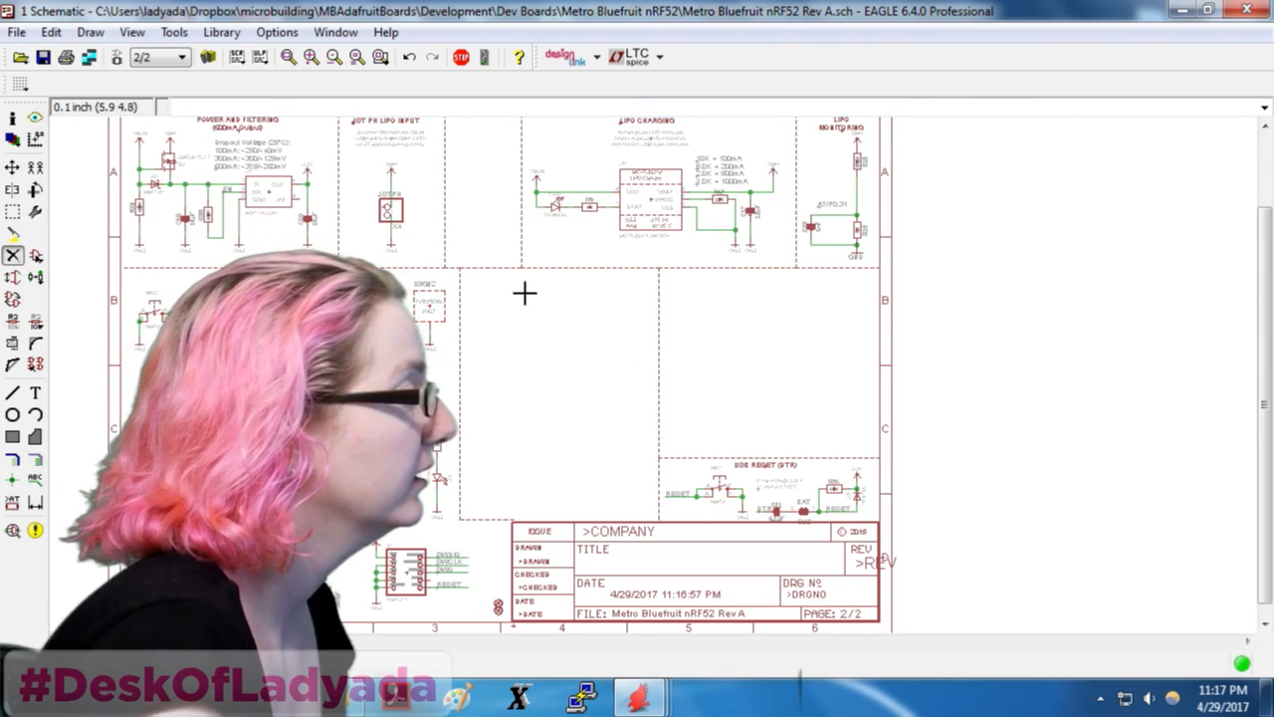
pyautogui.scroll(4, 347, 216)
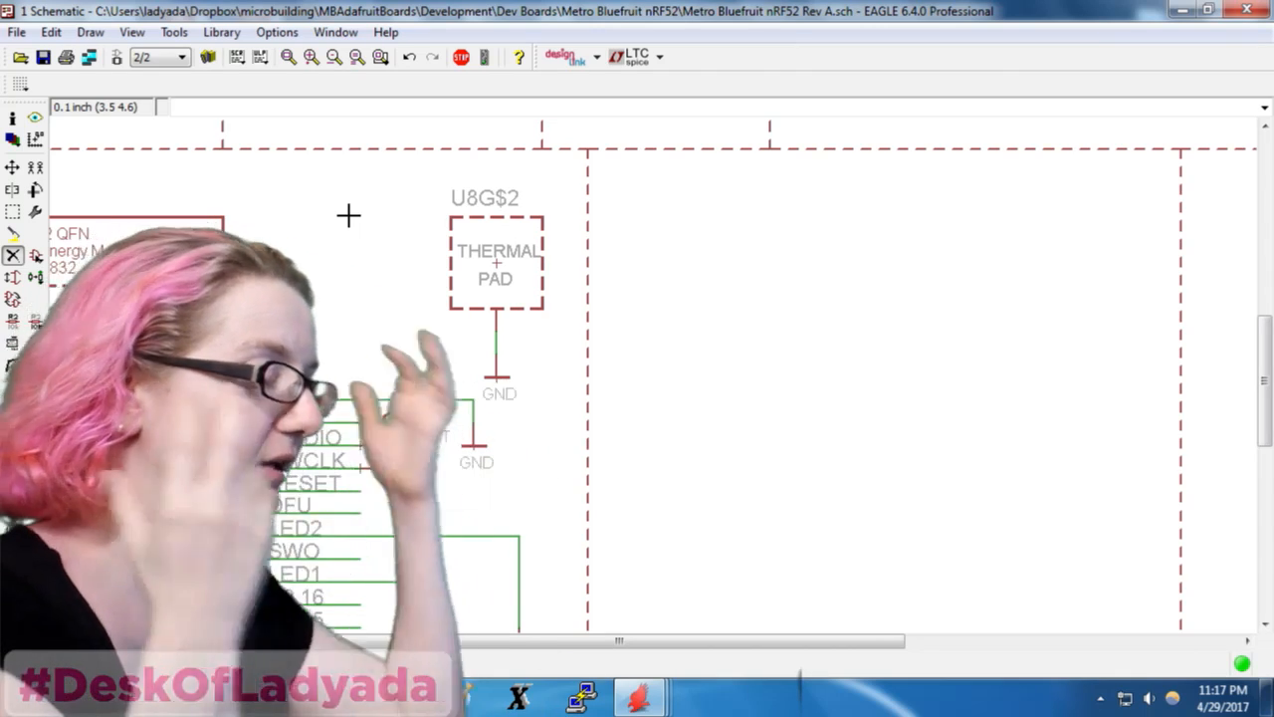
pyautogui.click(506, 293)
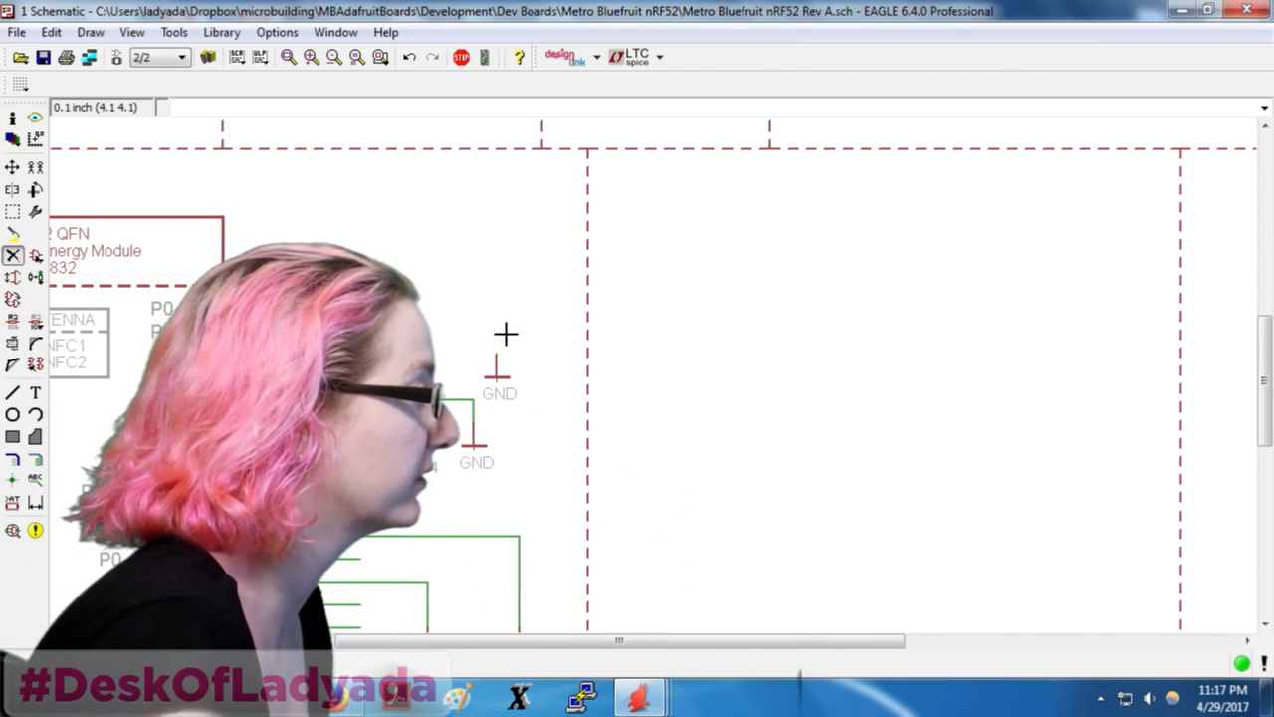
# On the board, rip up the leftover vias and traces around the DC Jack label beside the power switch
pyautogui.click(116, 58)
pyautogui.scroll(-6, 842, 482)
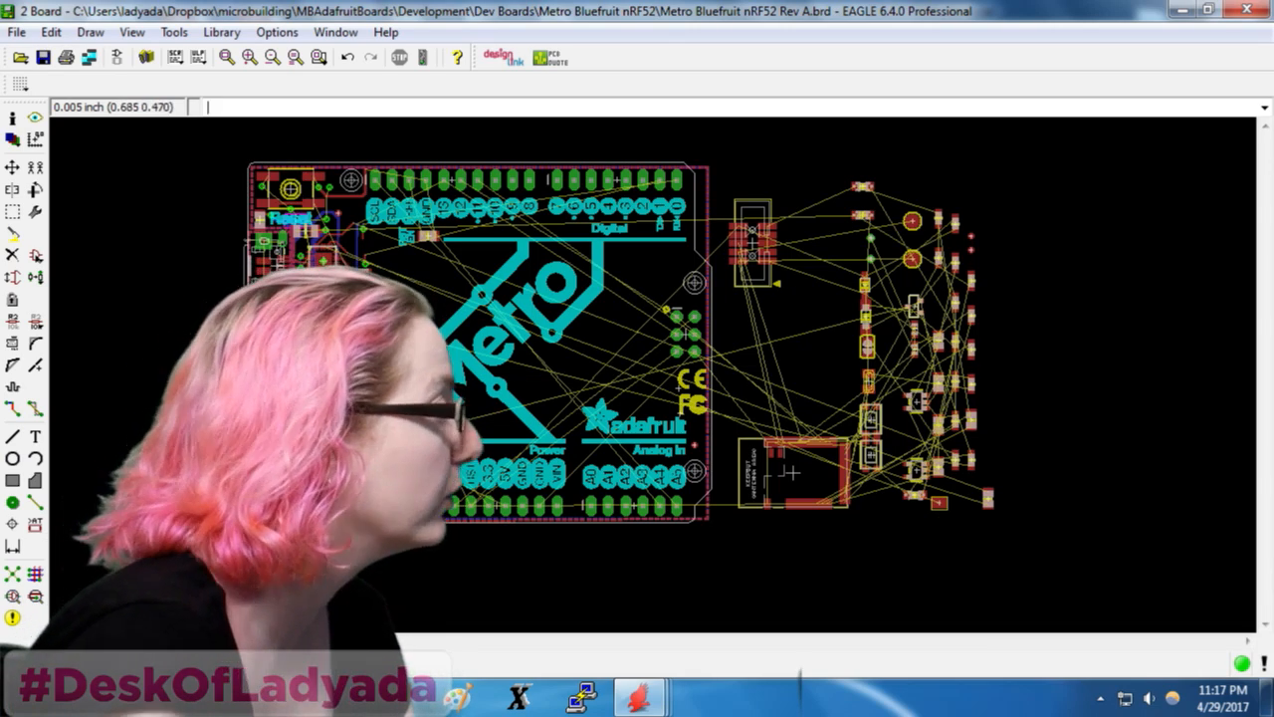
pyautogui.scroll(3, 789, 473)
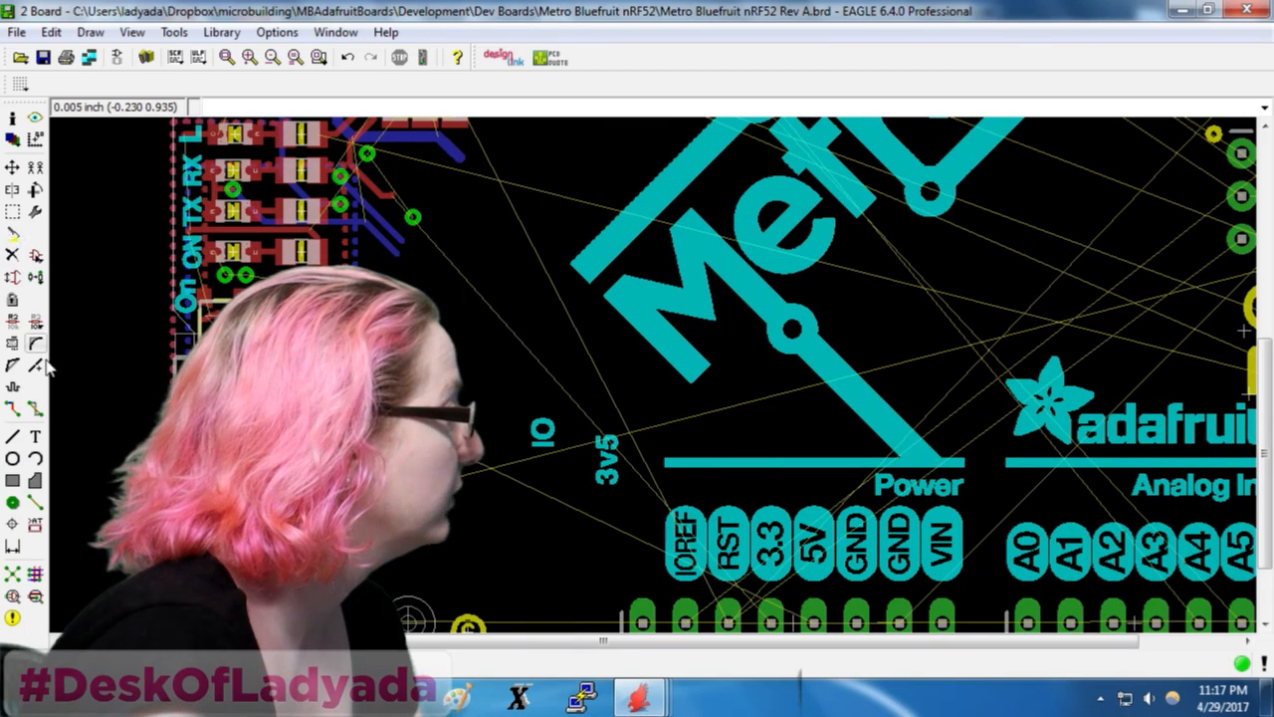
pyautogui.click(35, 409)
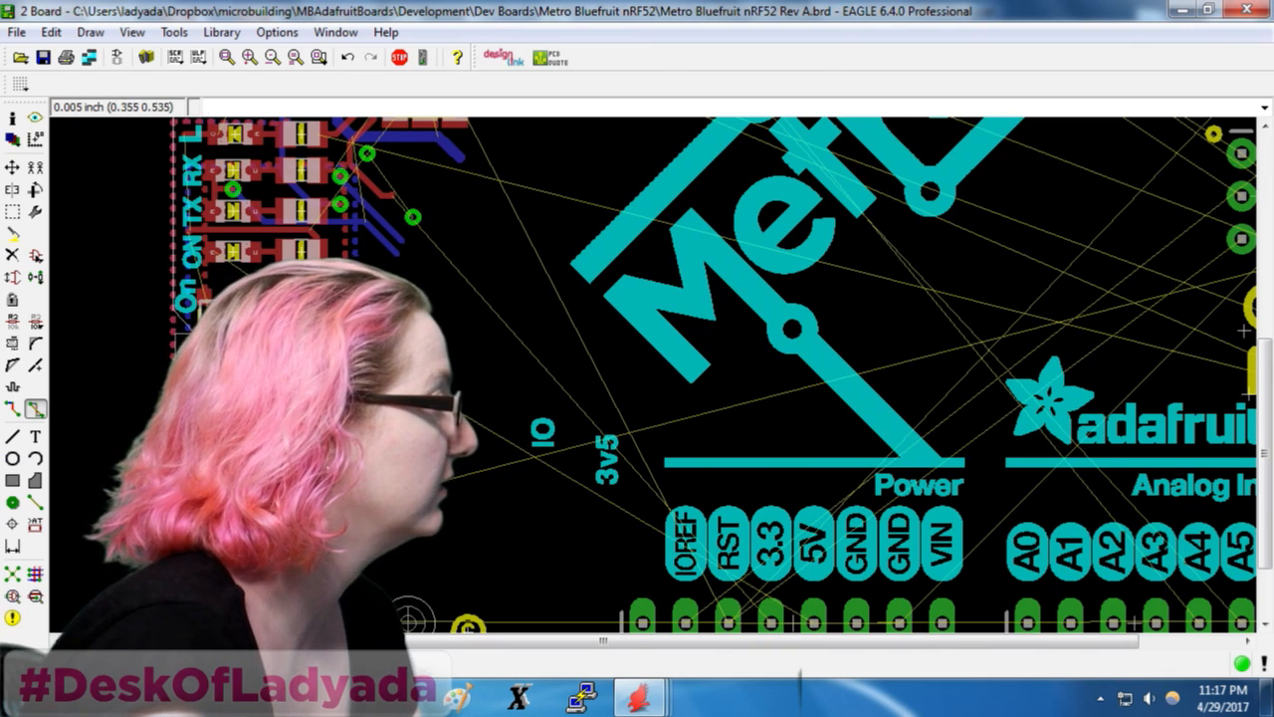
pyautogui.scroll(-2, 249, 398)
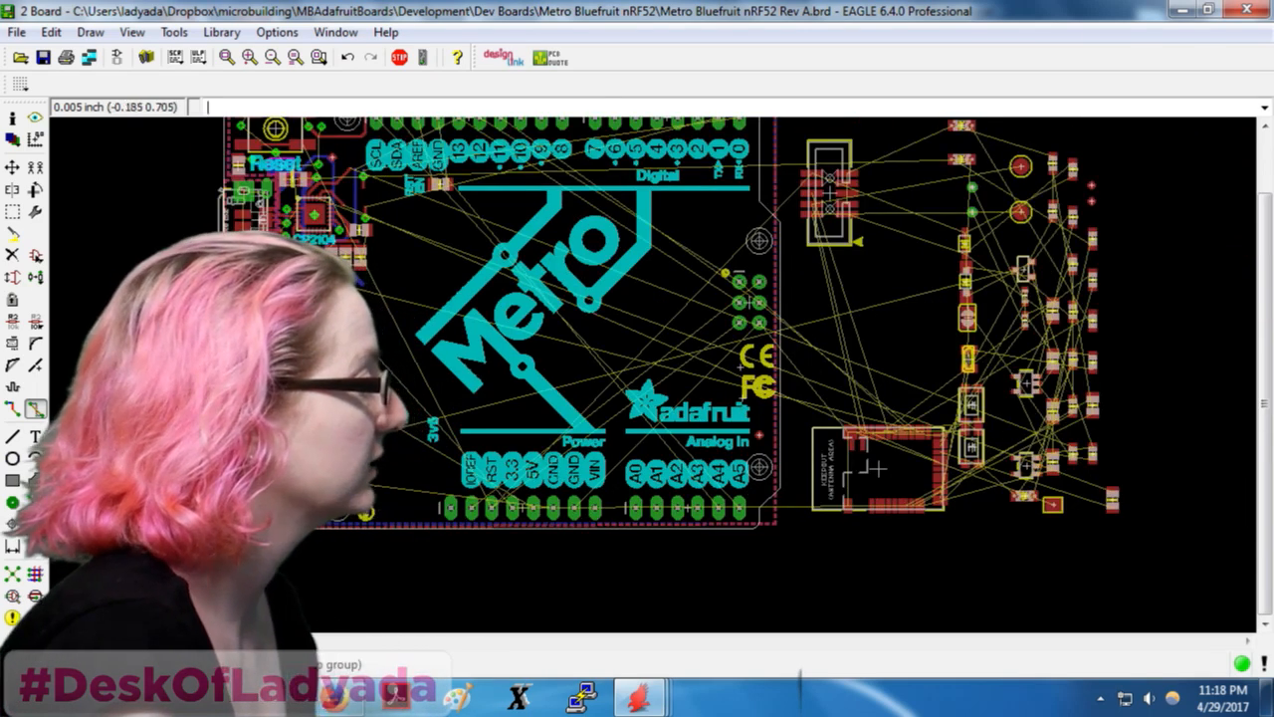
pyautogui.scroll(2, 265, 364)
pyautogui.scroll(2, 151, 395)
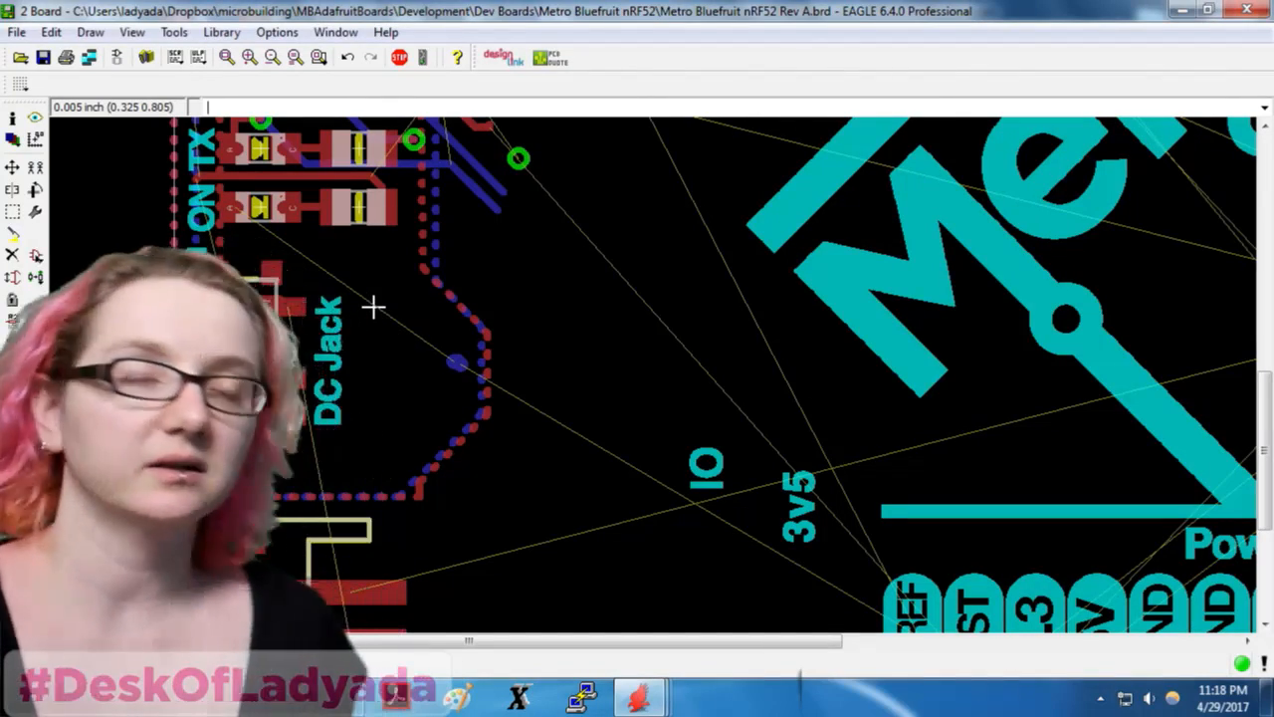
pyautogui.moveTo(634, 9); pyautogui.dragTo(847, 91)
pyautogui.moveTo(1155, 509); pyautogui.dragTo(1273, 622)
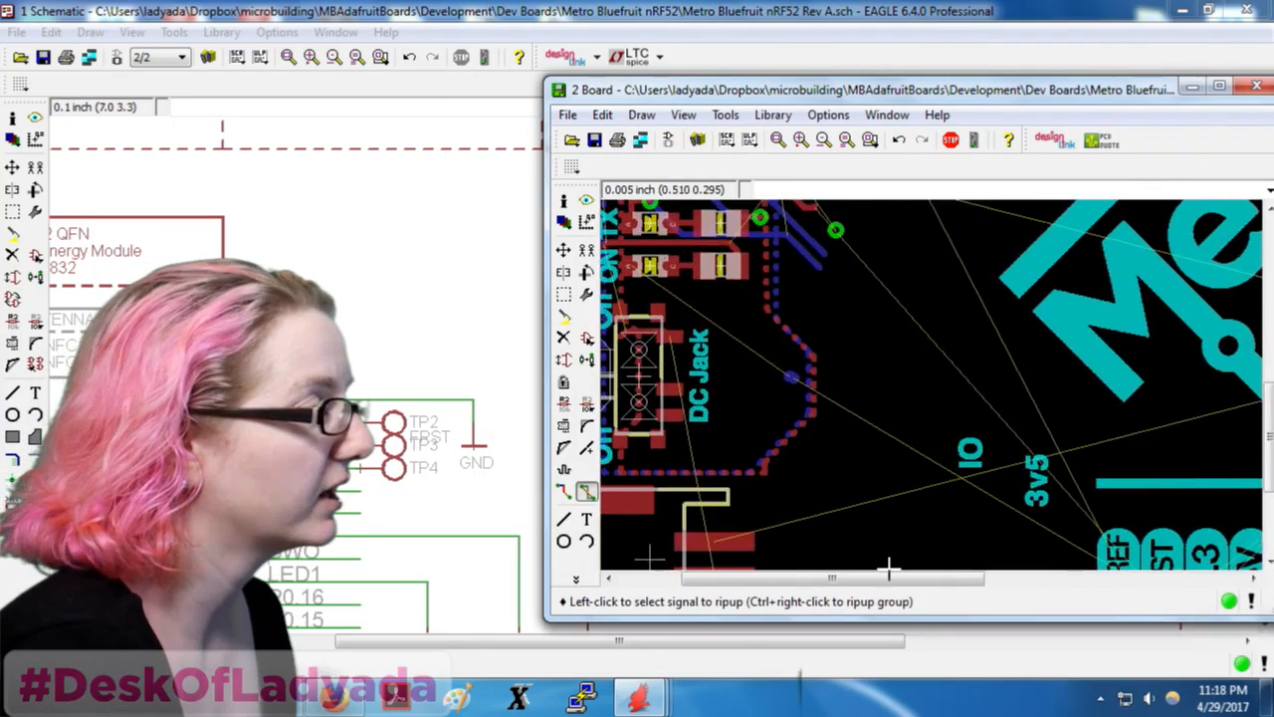
pyautogui.scroll(-3, 888, 568)
pyautogui.scroll(4, 747, 510)
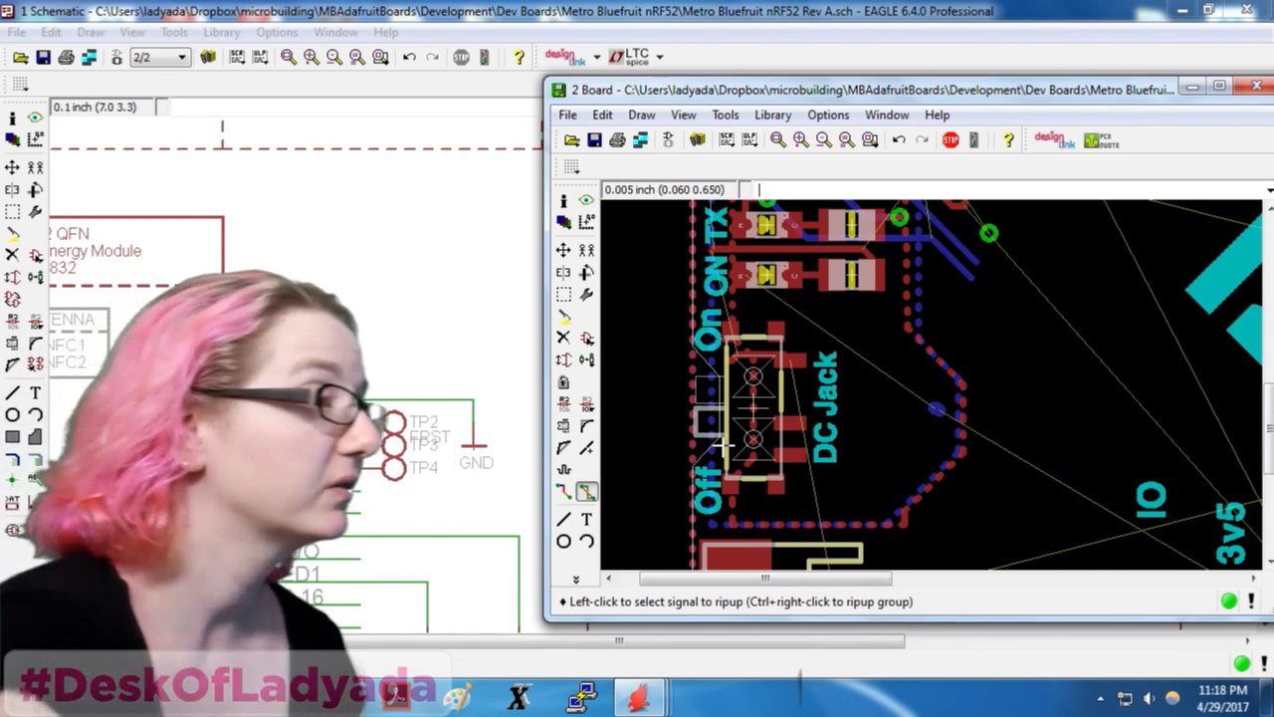
pyautogui.scroll(-5, 759, 443)
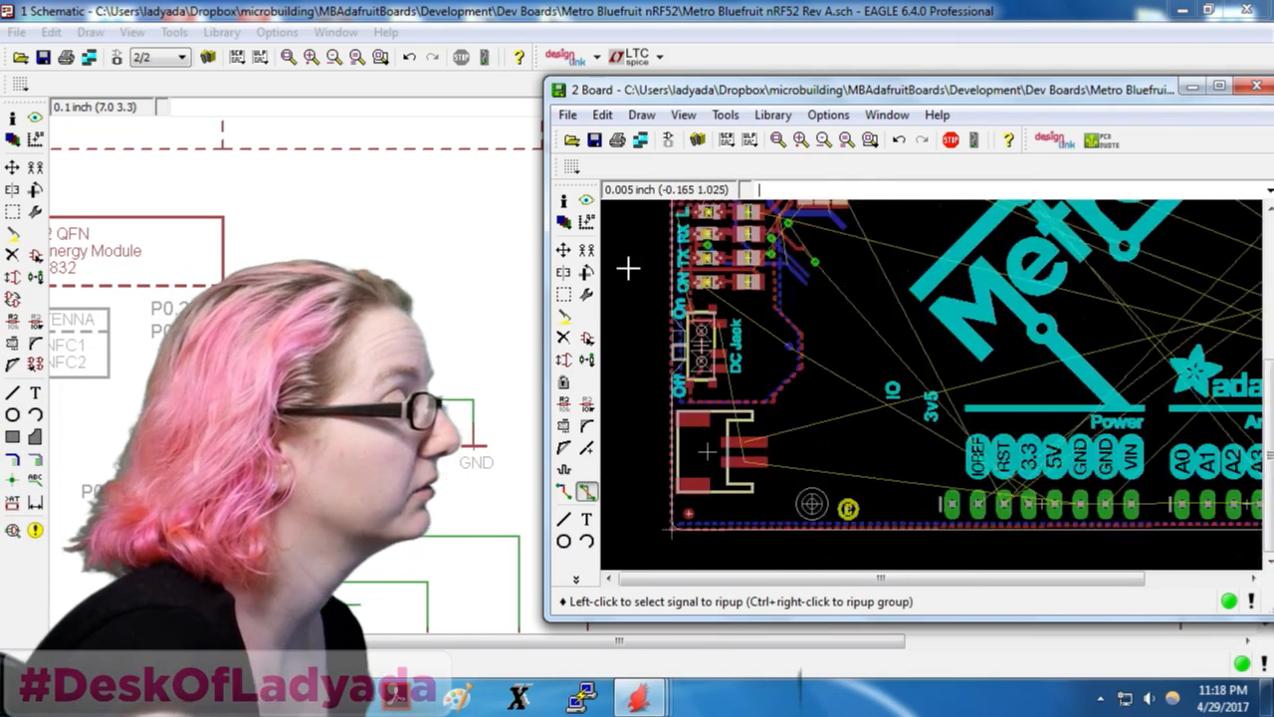
pyautogui.scroll(-2, 748, 401)
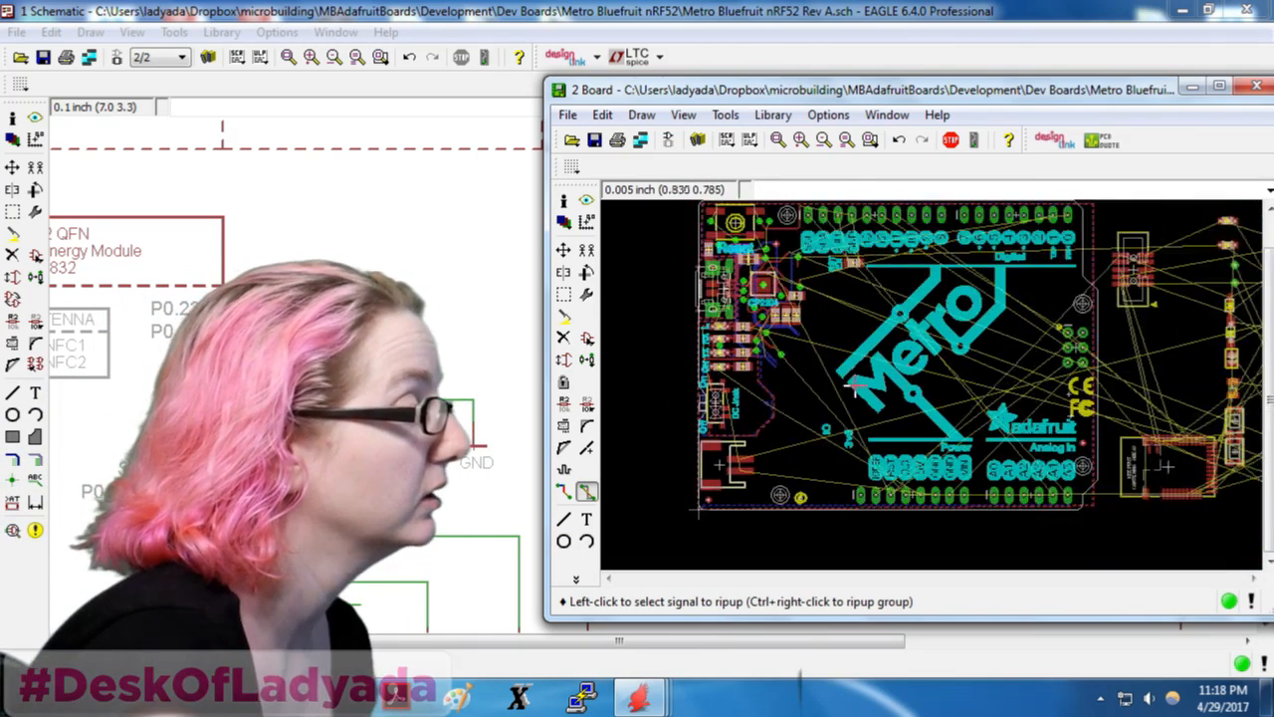
pyautogui.click(1225, 91)
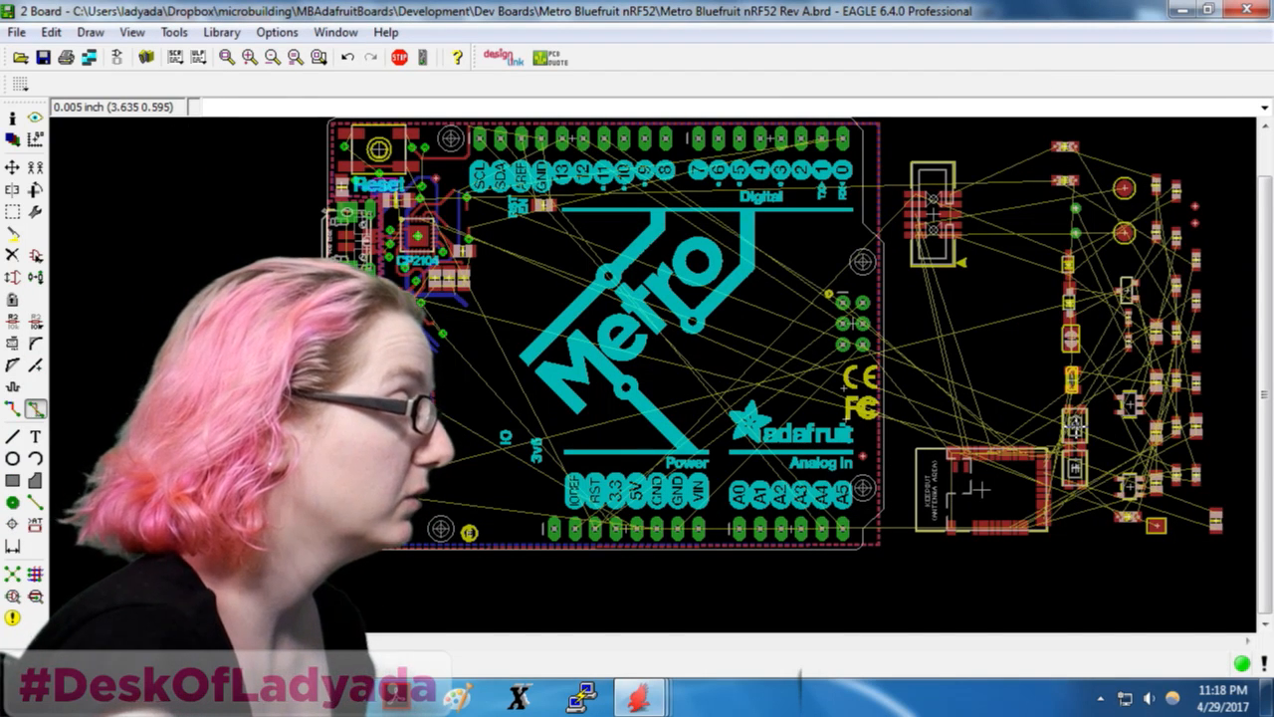
# Pick up the MDBT42 Bluetooth module from beside the Metro board and try it in different orientations over the layout
pyautogui.click(12, 168)
pyautogui.click(976, 487)
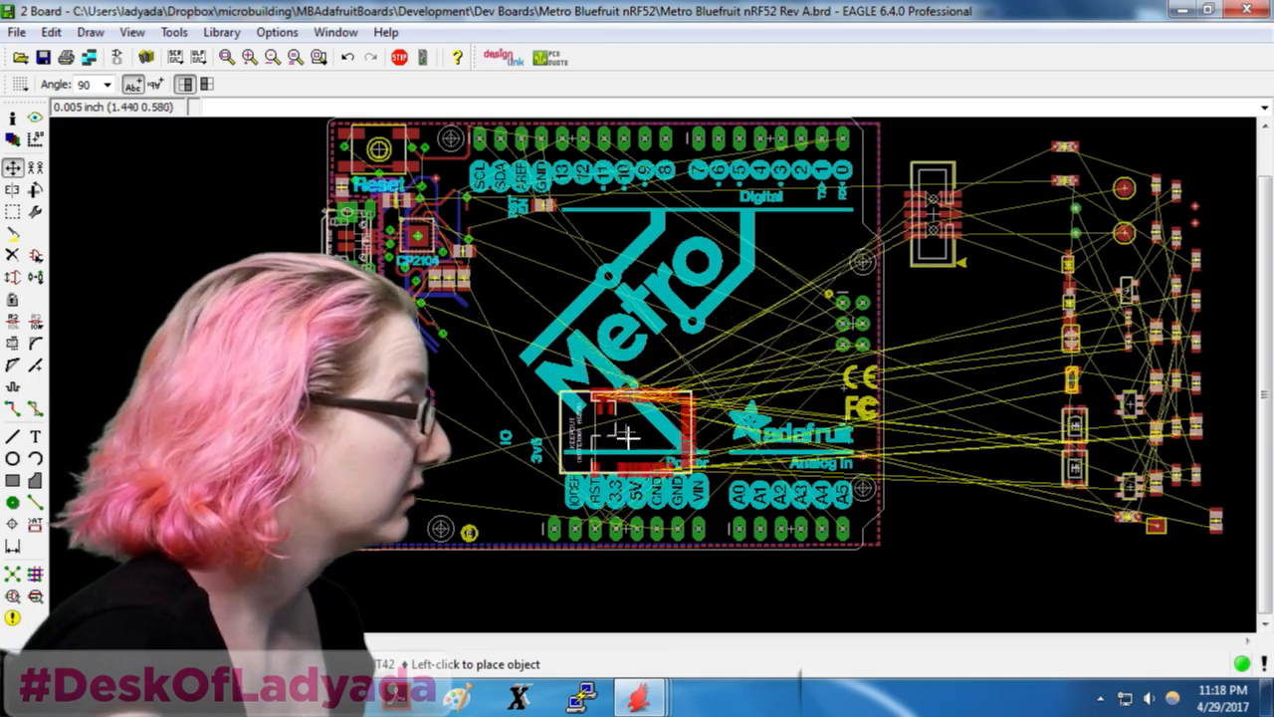
pyautogui.click(930, 528)
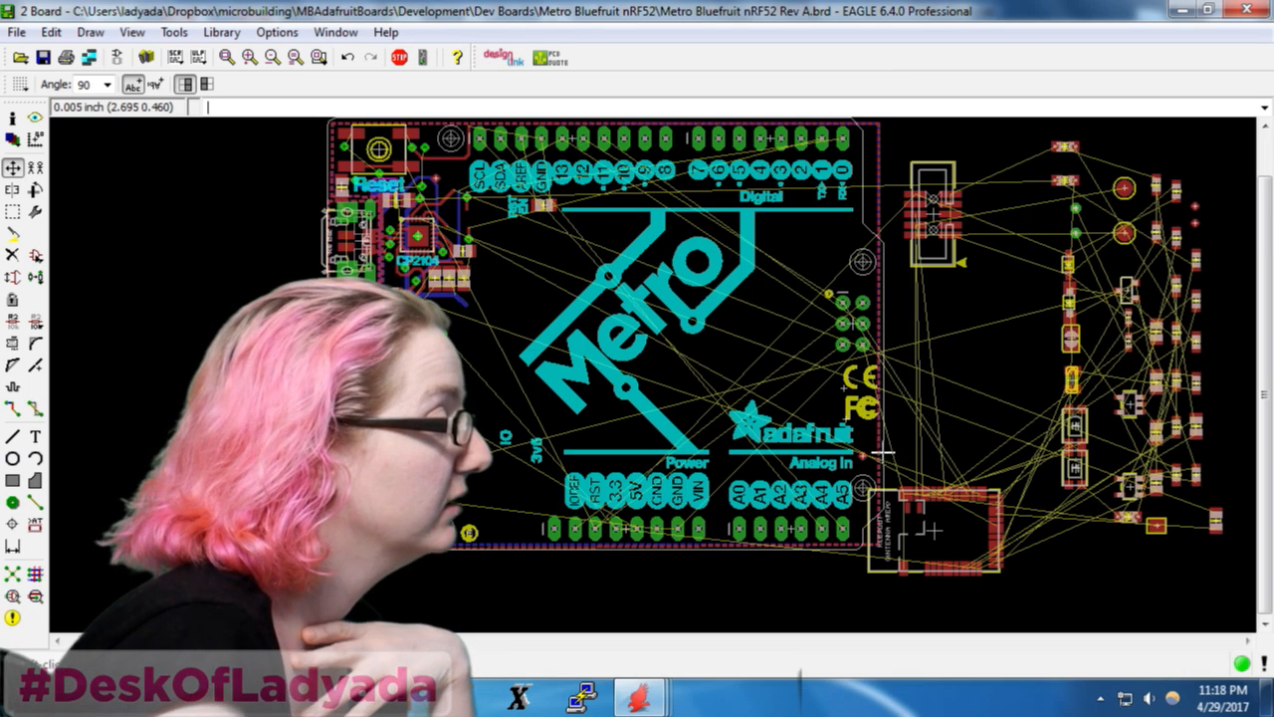
pyautogui.click(941, 526)
pyautogui.rightClick(724, 333)
pyautogui.rightClick(731, 348)
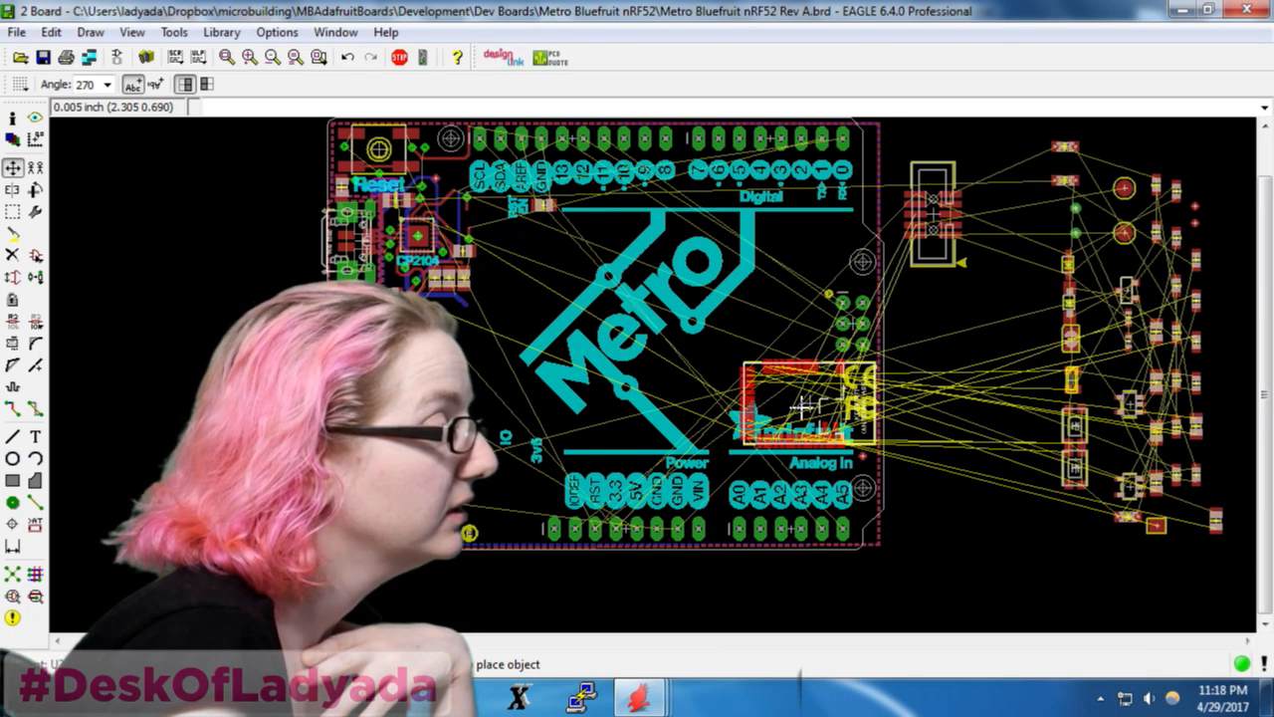
pyautogui.scroll(2, 802, 410)
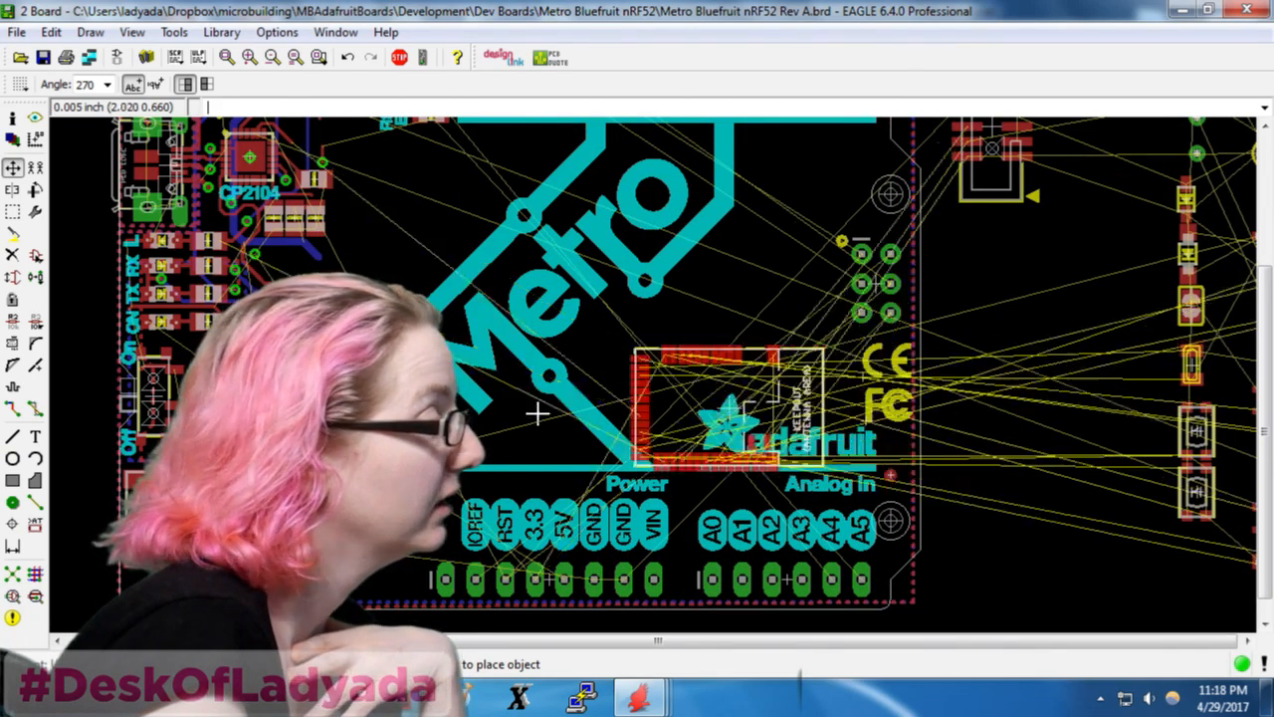
pyautogui.rightClick(378, 462)
pyautogui.scroll(-2, 371, 476)
pyautogui.rightClick(365, 482)
pyautogui.rightClick(359, 487)
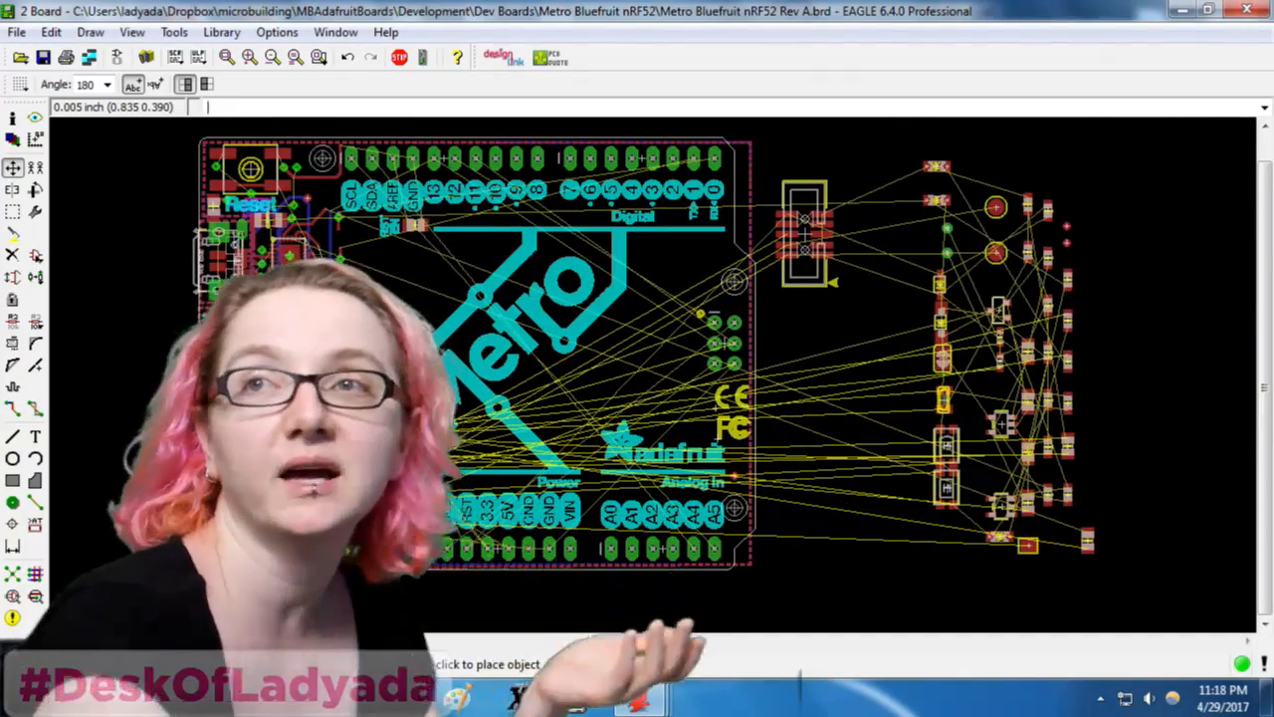
# Show the board beside the schematic and place the MDBT42 module at 270° over the Adafruit logo, antenna end at the right board edge
pyautogui.doubleClick(454, 12)
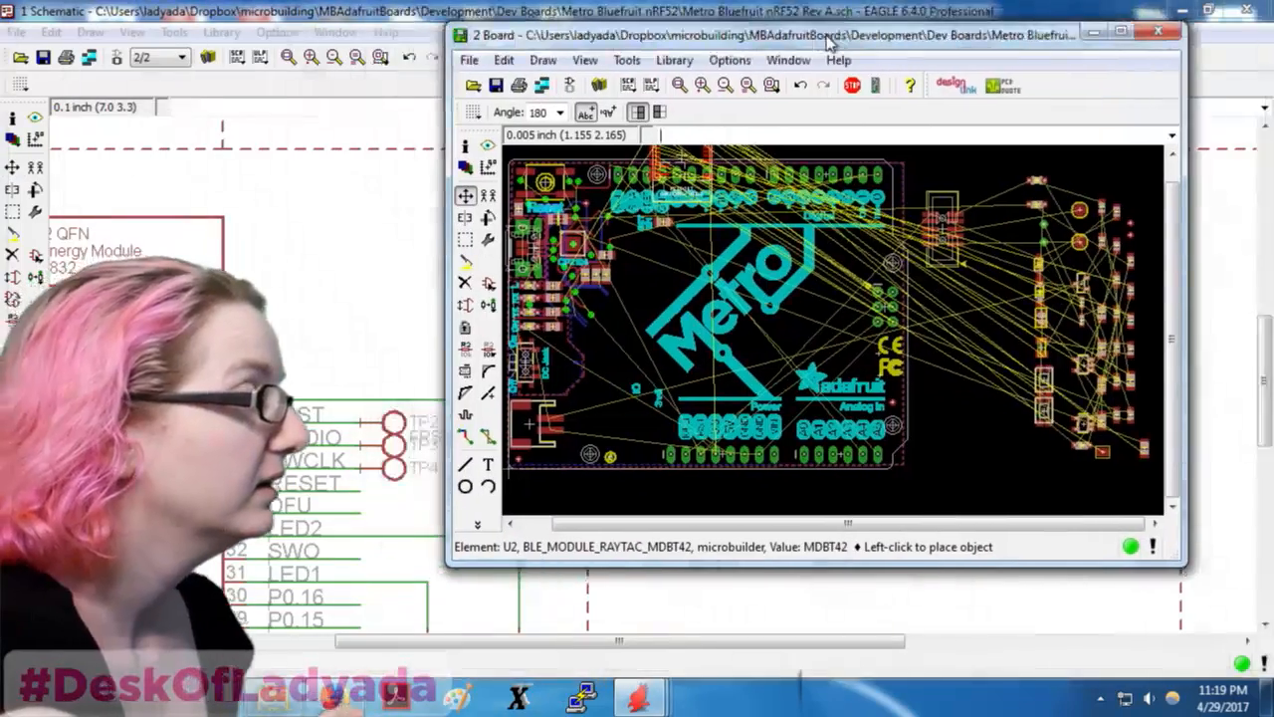
pyautogui.moveTo(1181, 558); pyautogui.dragTo(1273, 689)
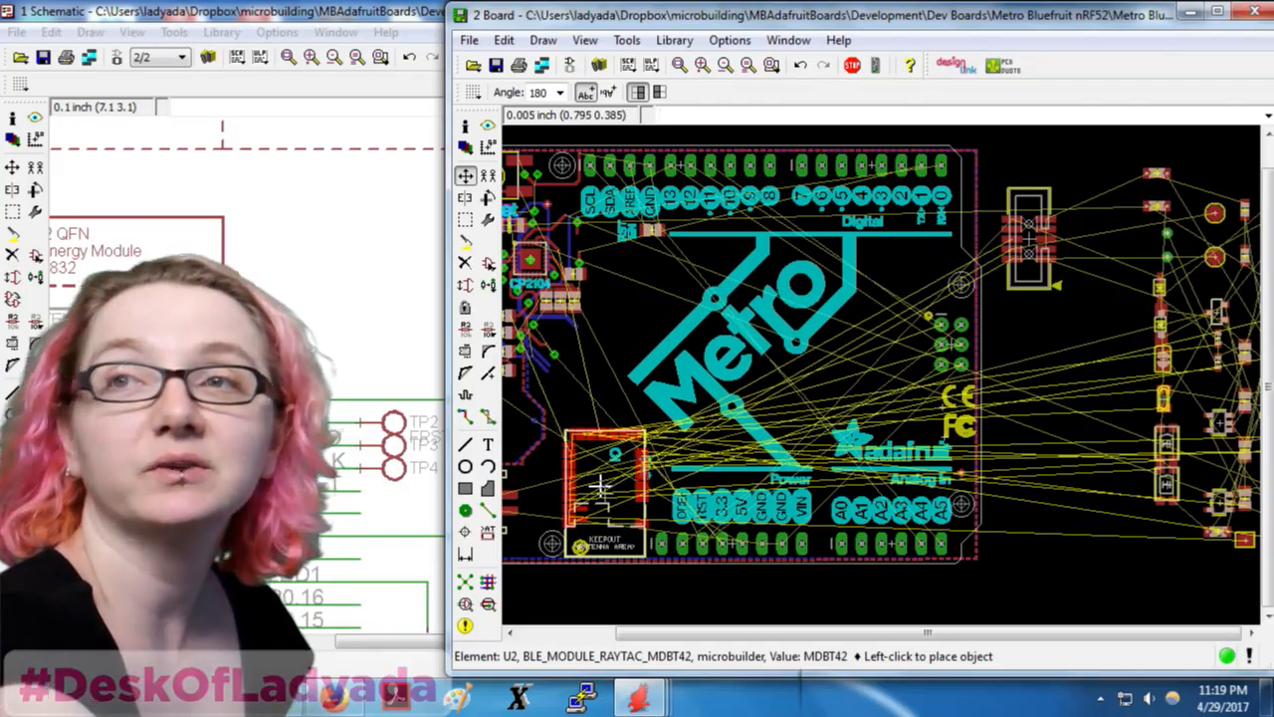
pyautogui.rightClick(782, 375)
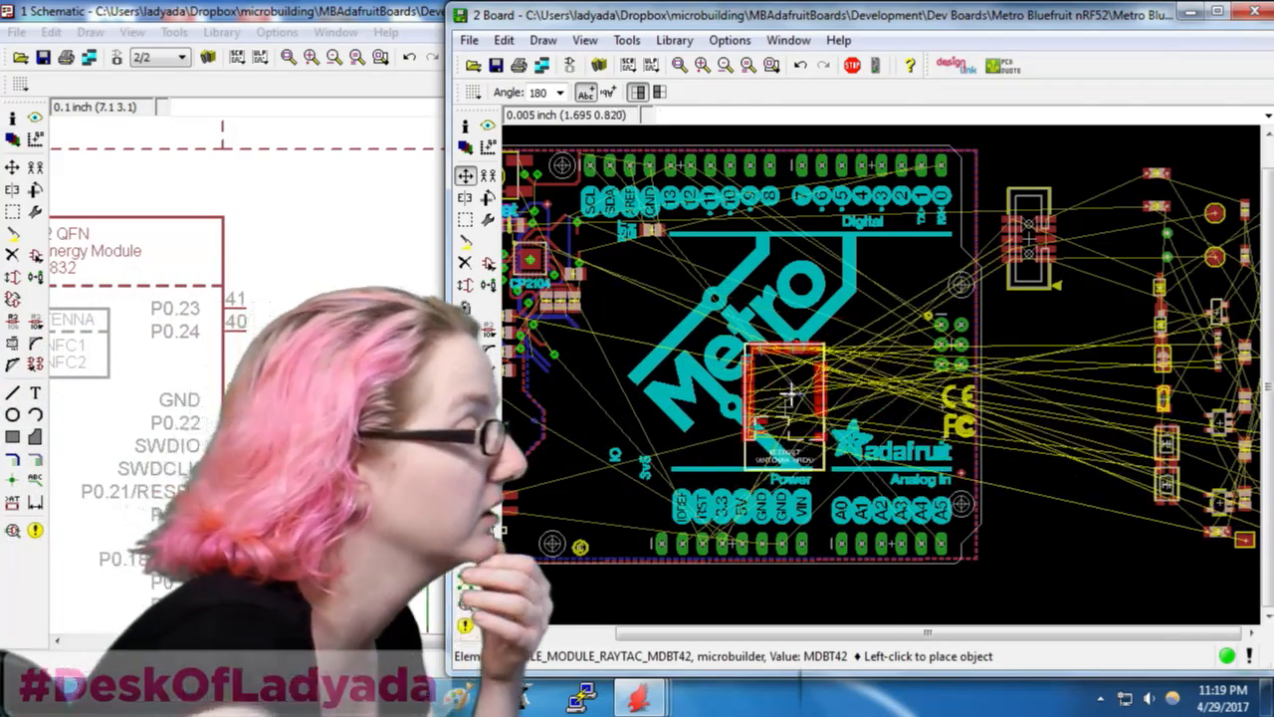
pyautogui.scroll(-1, 782, 376)
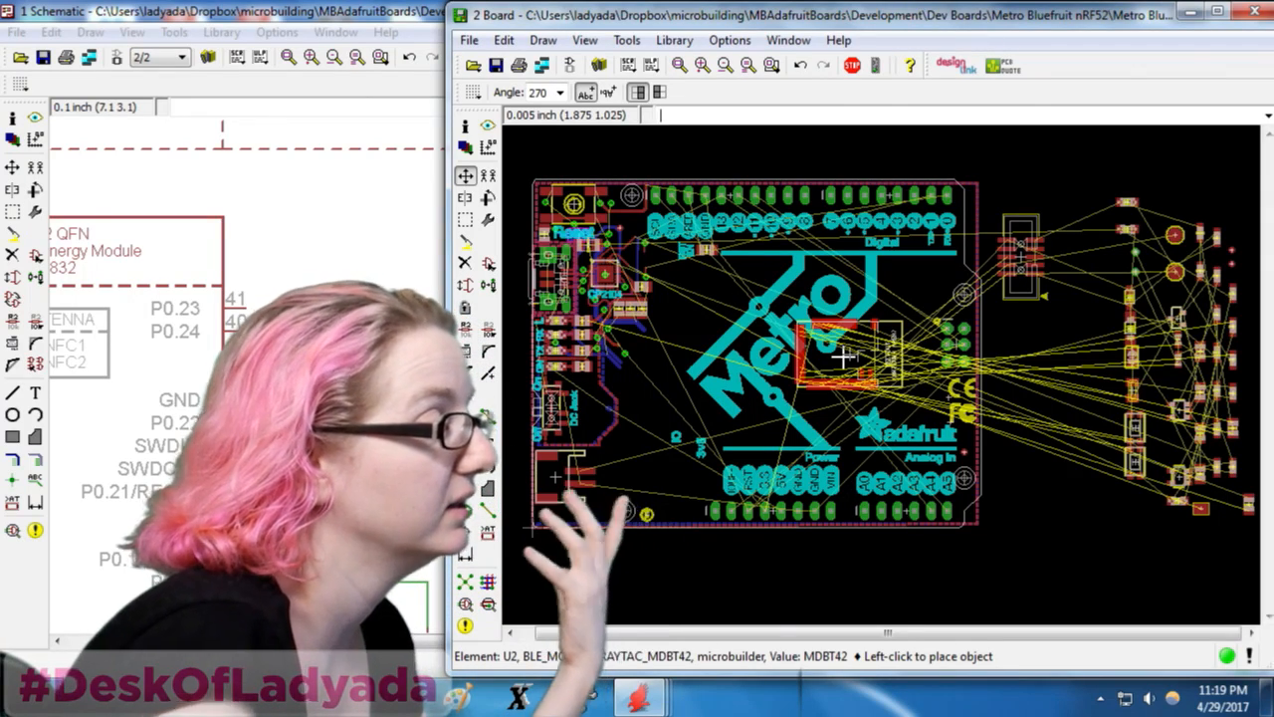
pyautogui.scroll(3, 889, 406)
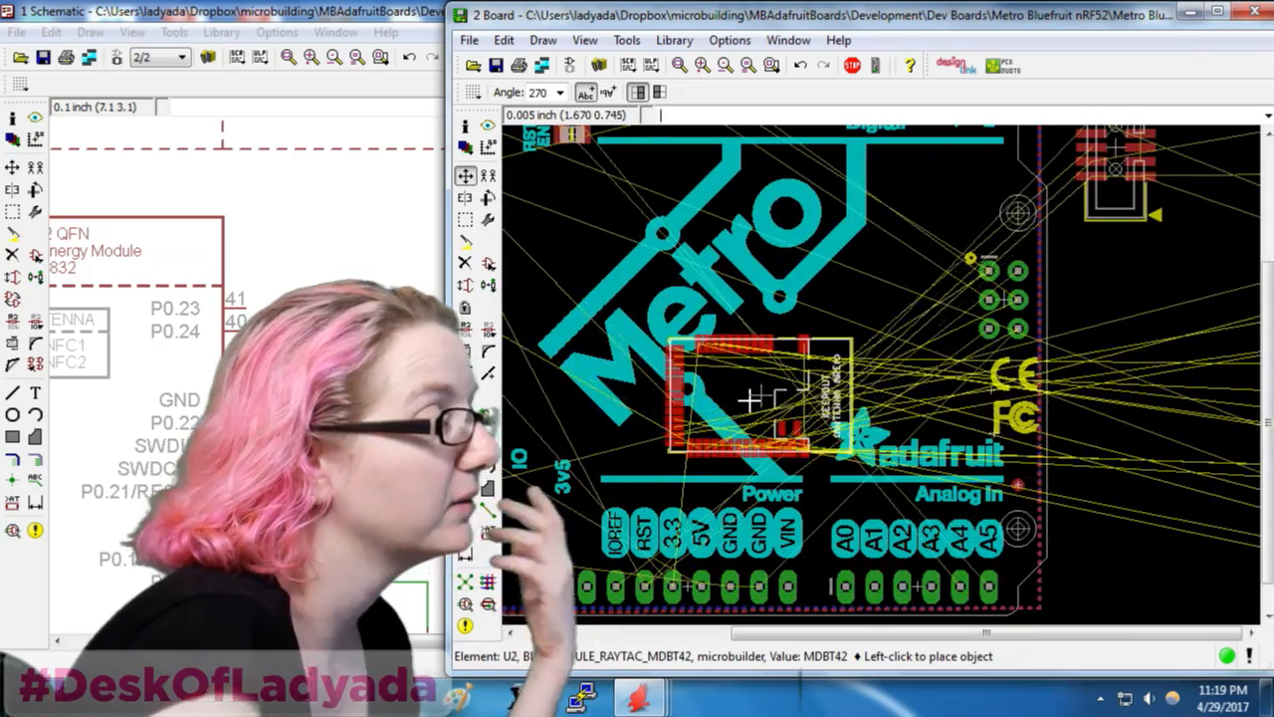
pyautogui.scroll(-1, 753, 398)
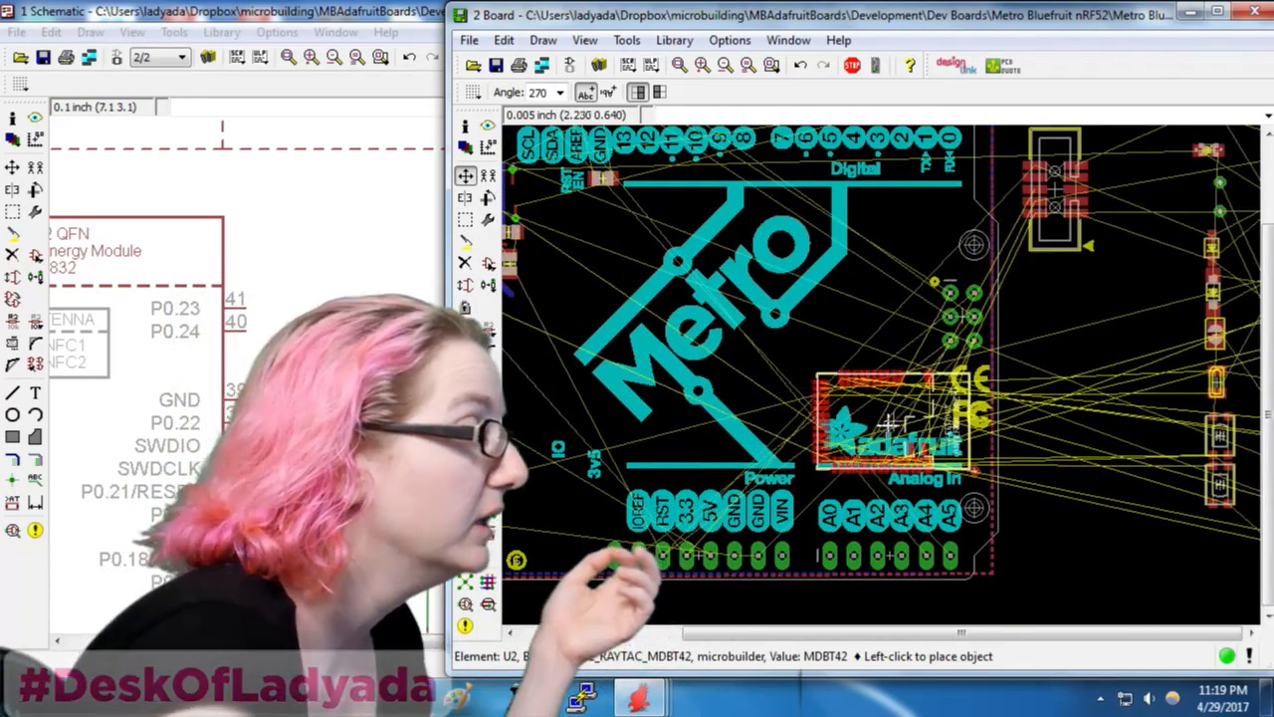
pyautogui.scroll(1, 896, 428)
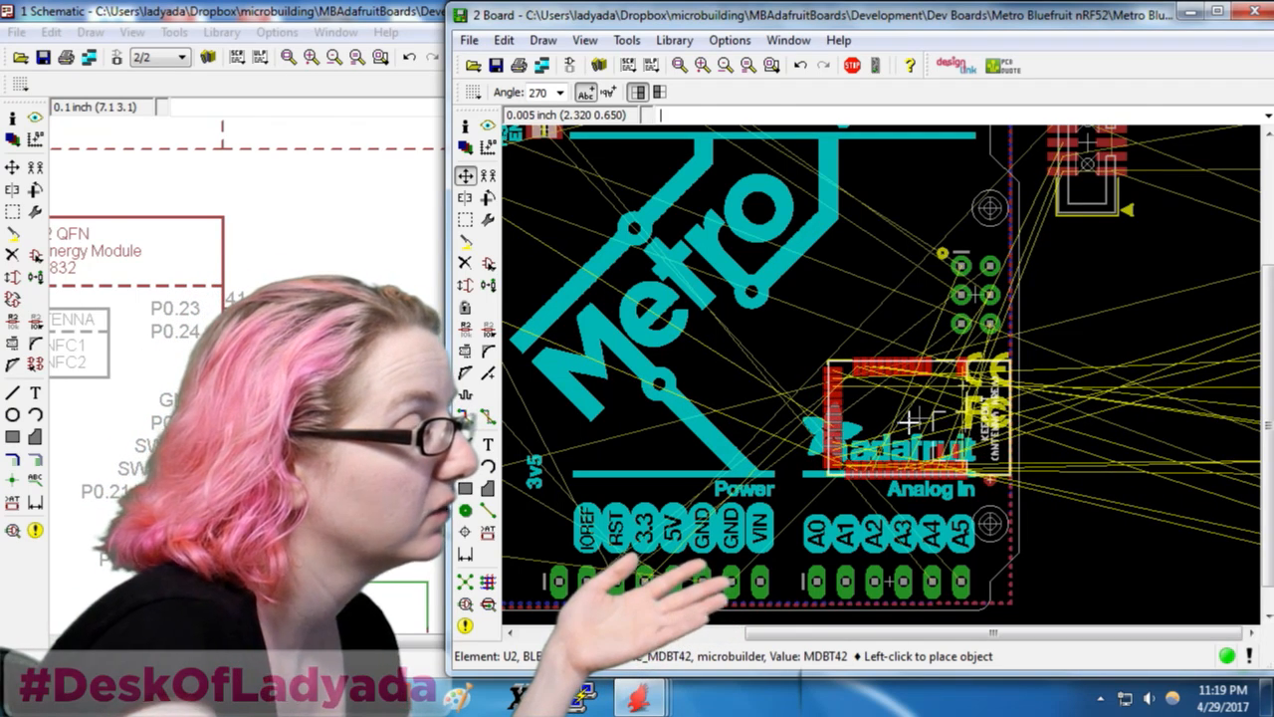
pyautogui.click(910, 422)
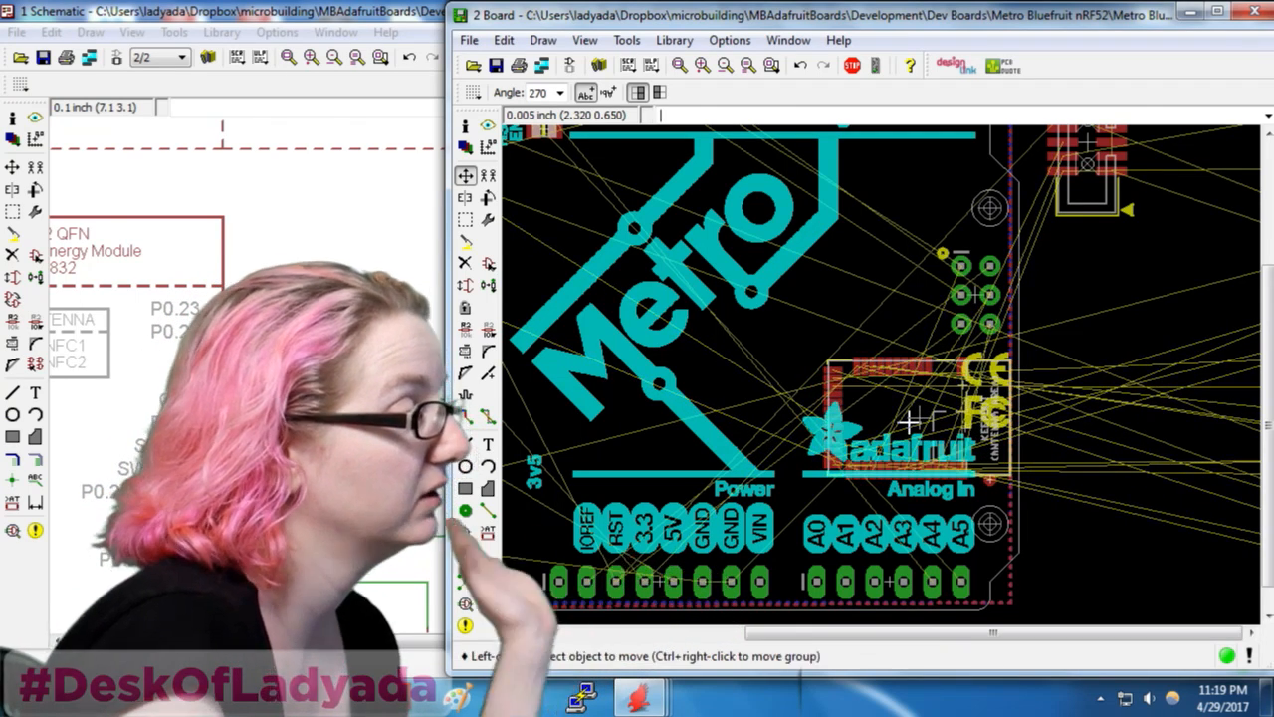
# Delete the CE and FCC symbols overlapping the Bluetooth module's antenna area, and save the design
pyautogui.click(465, 263)
pyautogui.click(969, 418)
pyautogui.rightClick(968, 419)
pyautogui.rightClick(958, 396)
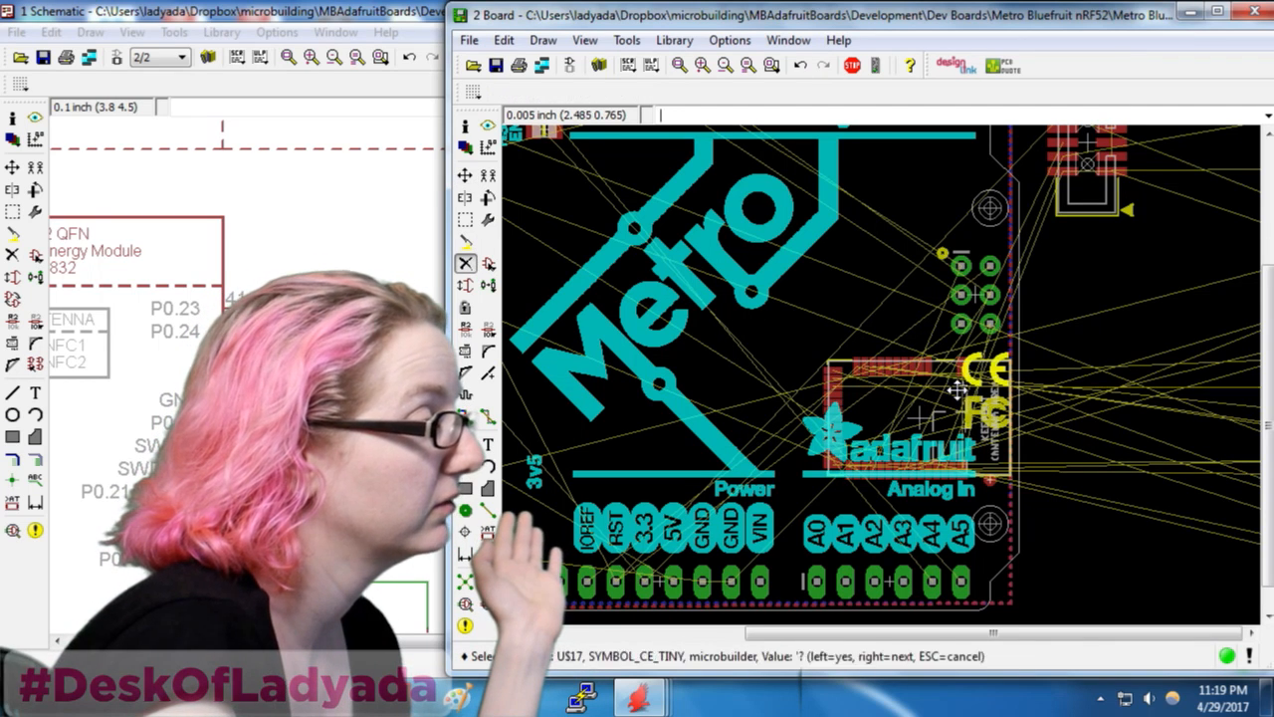
pyautogui.click(964, 400)
pyautogui.click(968, 416)
pyautogui.rightClick(1062, 409)
pyautogui.rightClick(1063, 409)
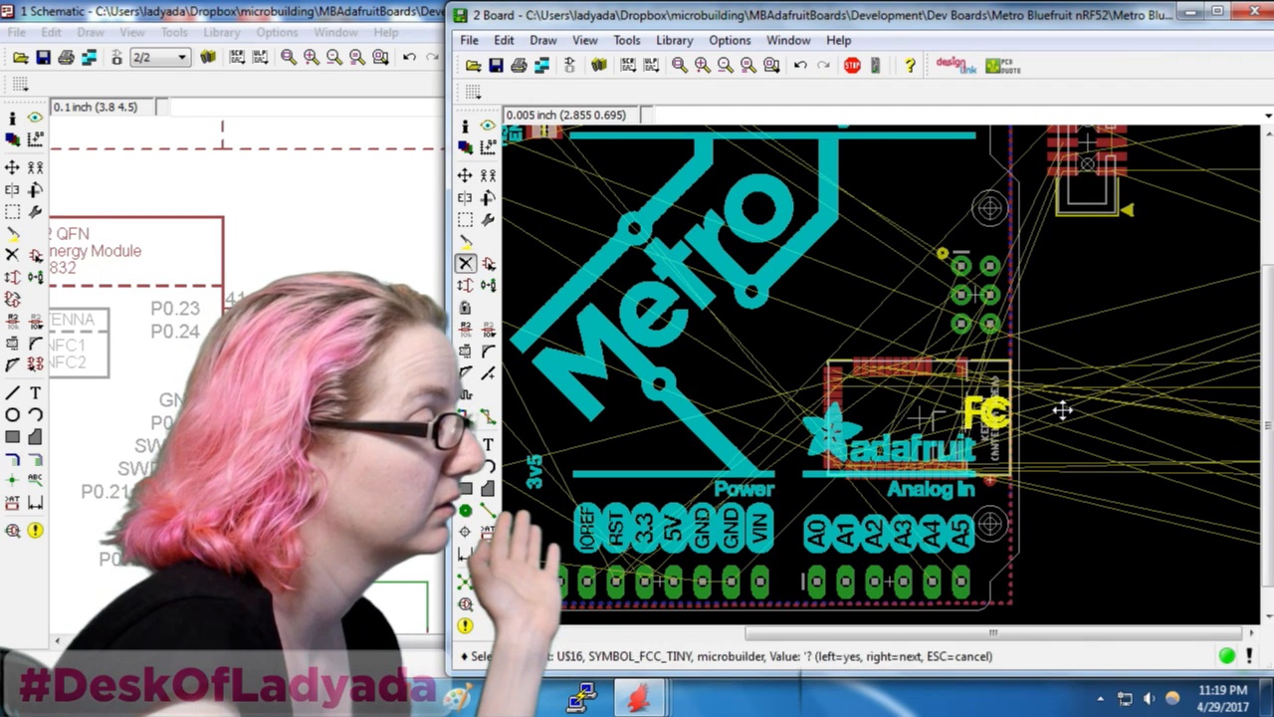
pyautogui.click(1062, 409)
pyautogui.scroll(-3, 829, 466)
pyautogui.hotkey('ctrl', 's')
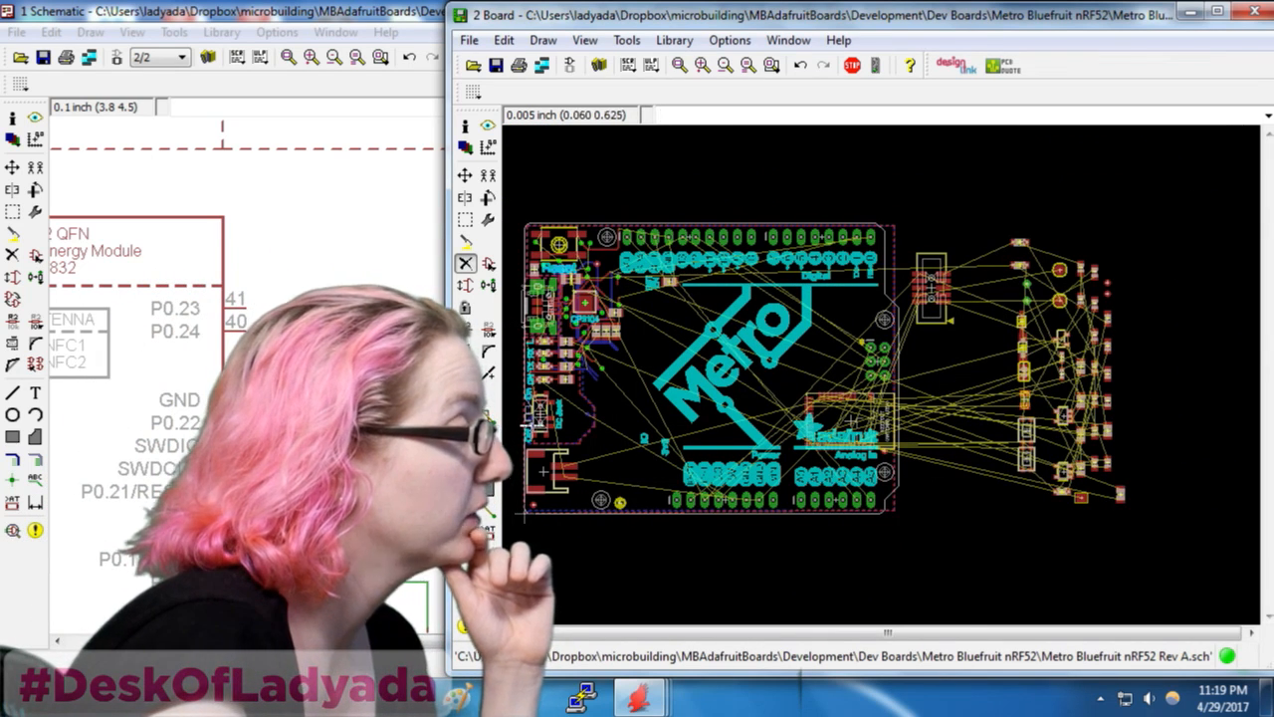
# Try the 2x05 1.27 mm box header over the board, then place it at 90° outside, above and right of the board outline
pyautogui.scroll(1, 525, 422)
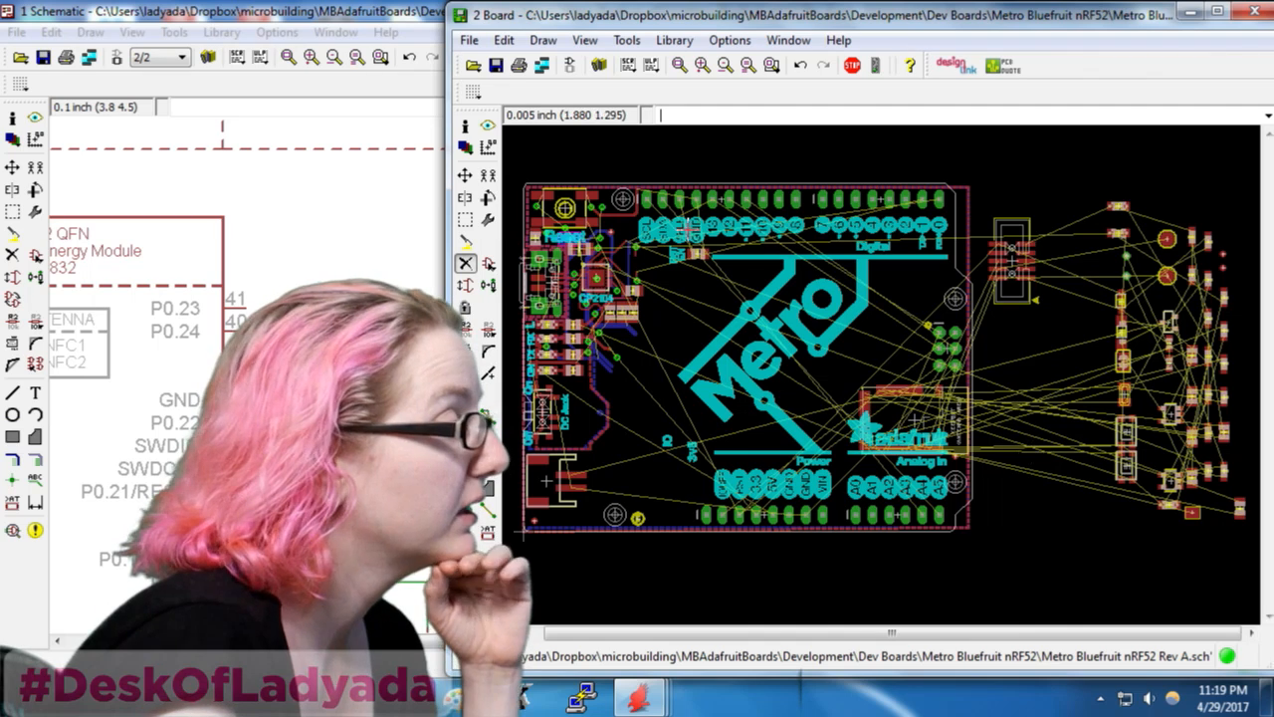
pyautogui.click(465, 175)
pyautogui.click(1011, 257)
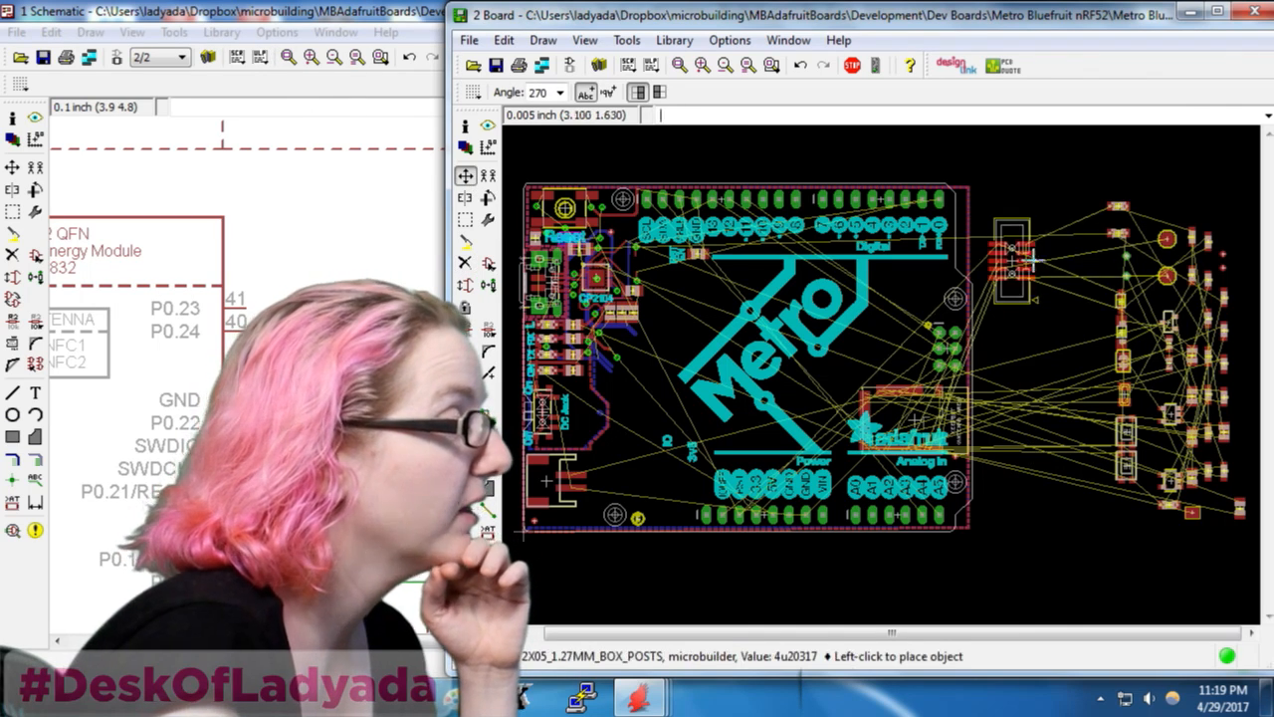
pyautogui.rightClick(856, 316)
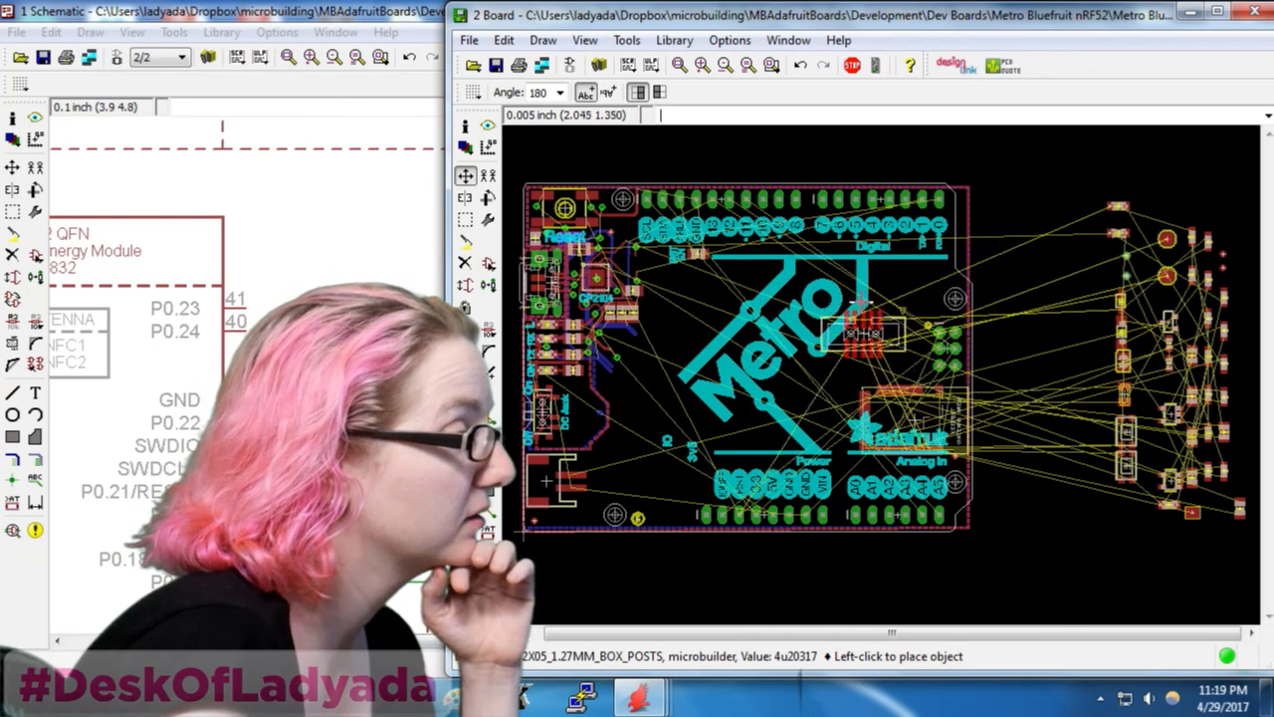
pyautogui.rightClick(874, 317)
pyautogui.rightClick(880, 314)
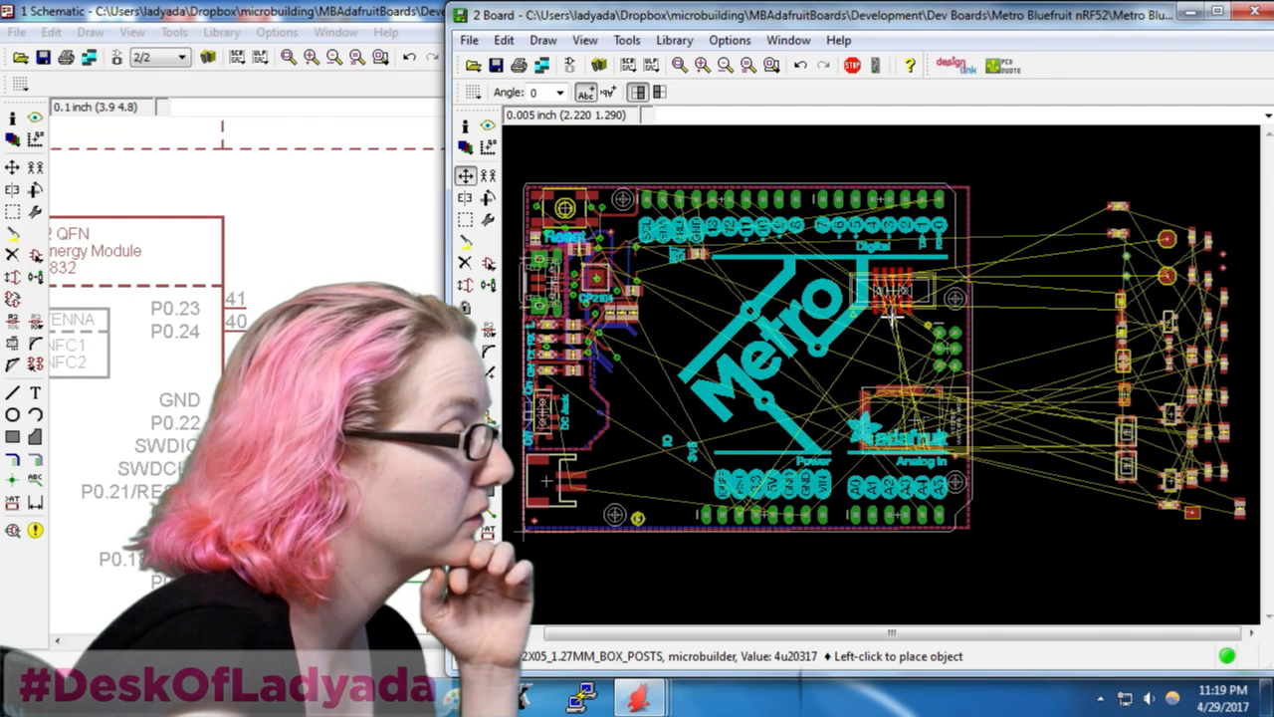
pyautogui.rightClick(643, 469)
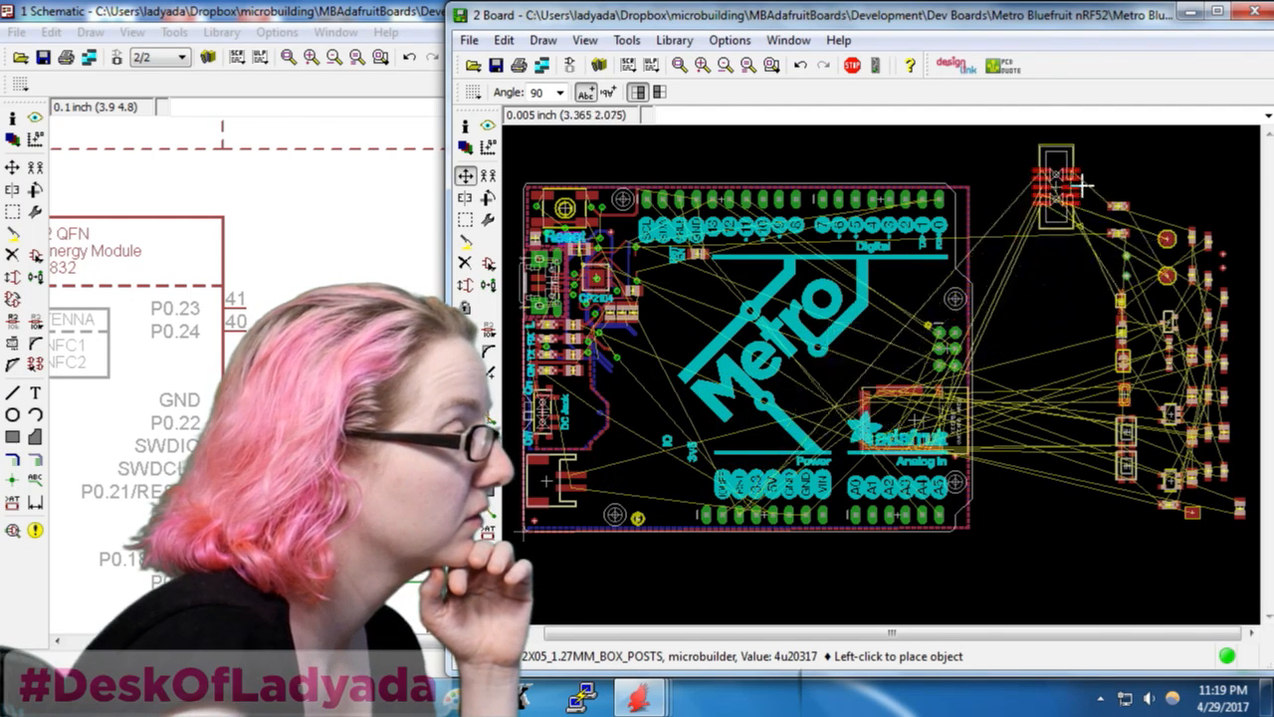
pyautogui.click(1082, 184)
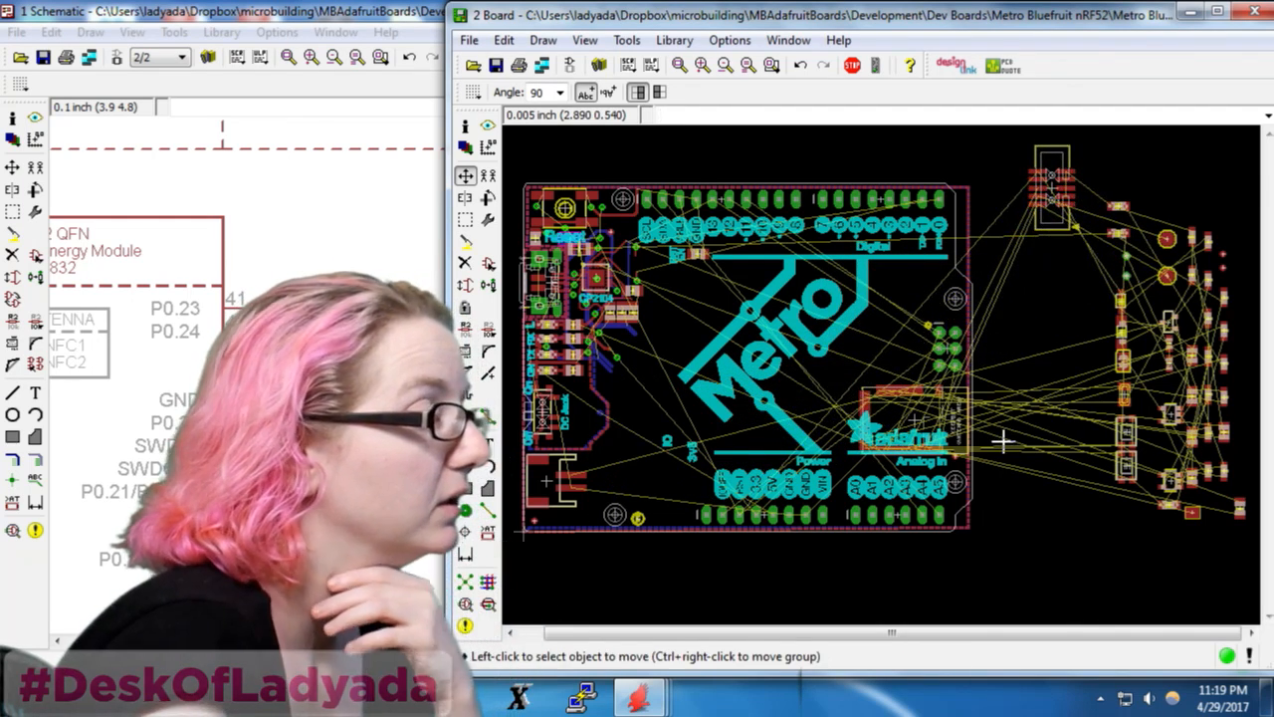
# Look over the board's loose parts, and examine the nRF52 module, DFU switch, debug connector and power circuitry on schematic sheet 2
pyautogui.scroll(2, 1219, 527)
pyautogui.scroll(-2, 1194, 486)
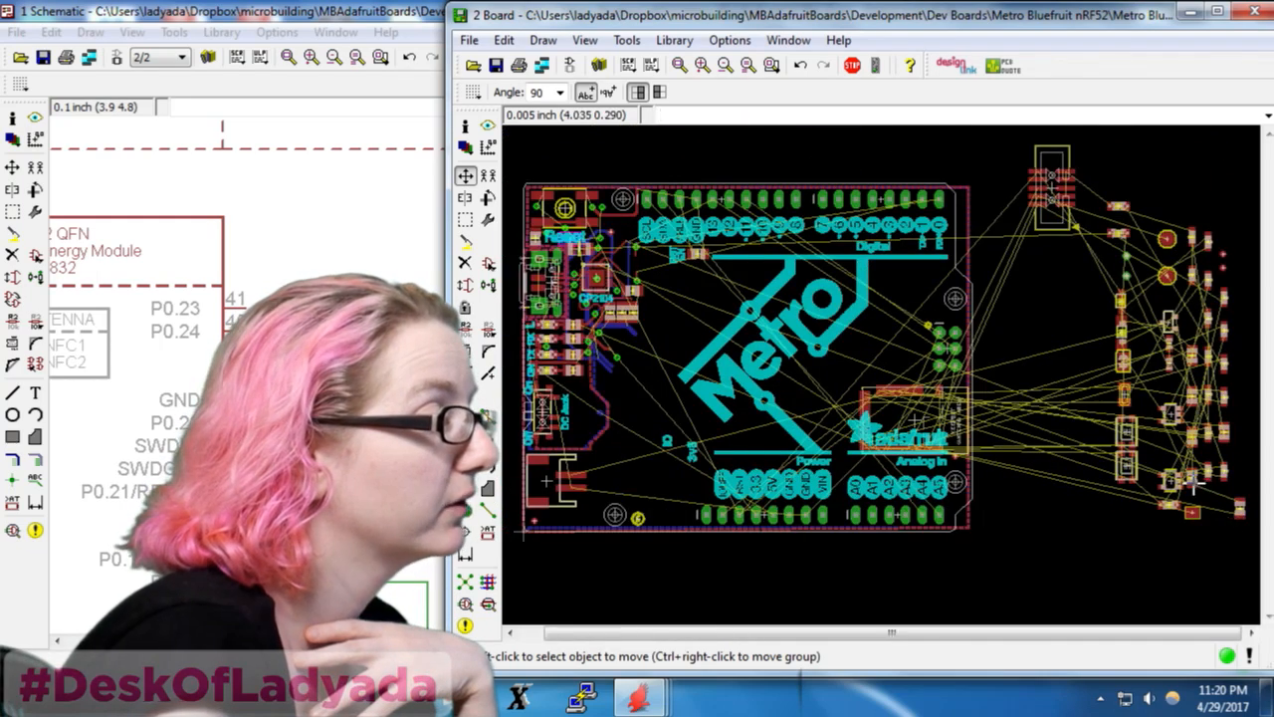
pyautogui.scroll(1, 1195, 486)
pyautogui.scroll(-2, 821, 312)
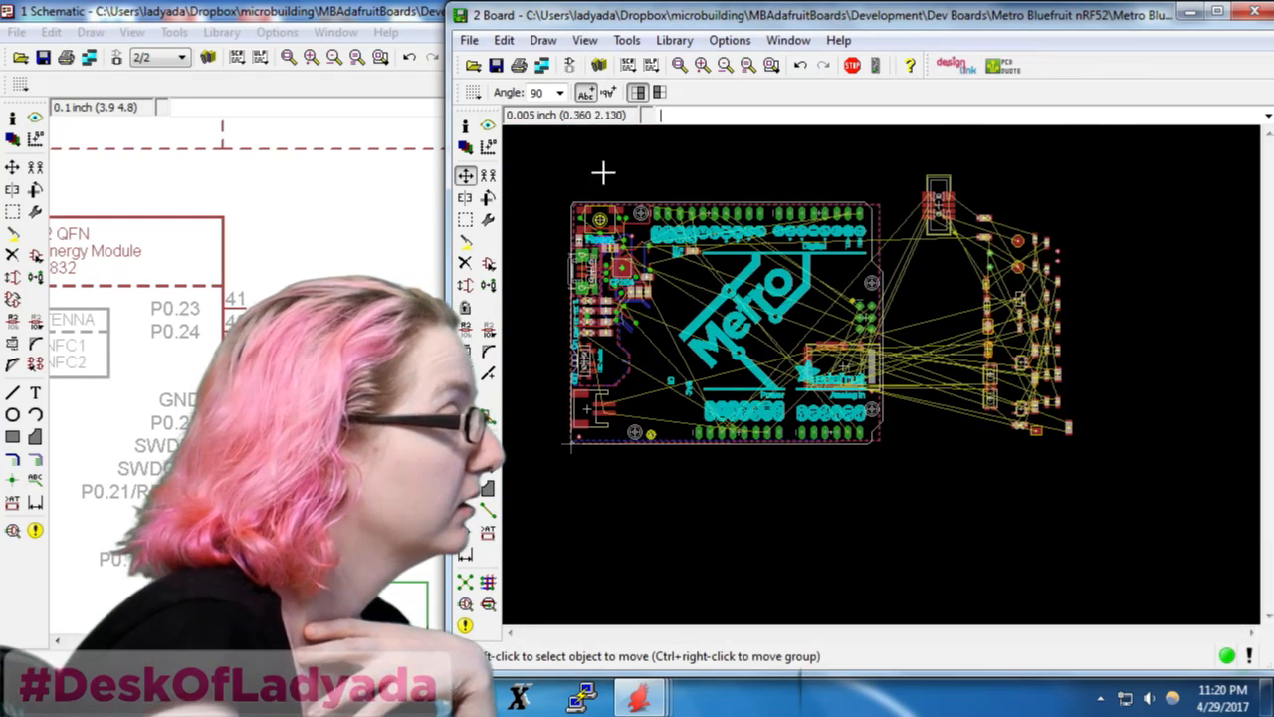
pyautogui.click(167, 10)
pyautogui.scroll(-6, 790, 312)
pyautogui.scroll(1, 651, 421)
pyautogui.scroll(-2, 583, 403)
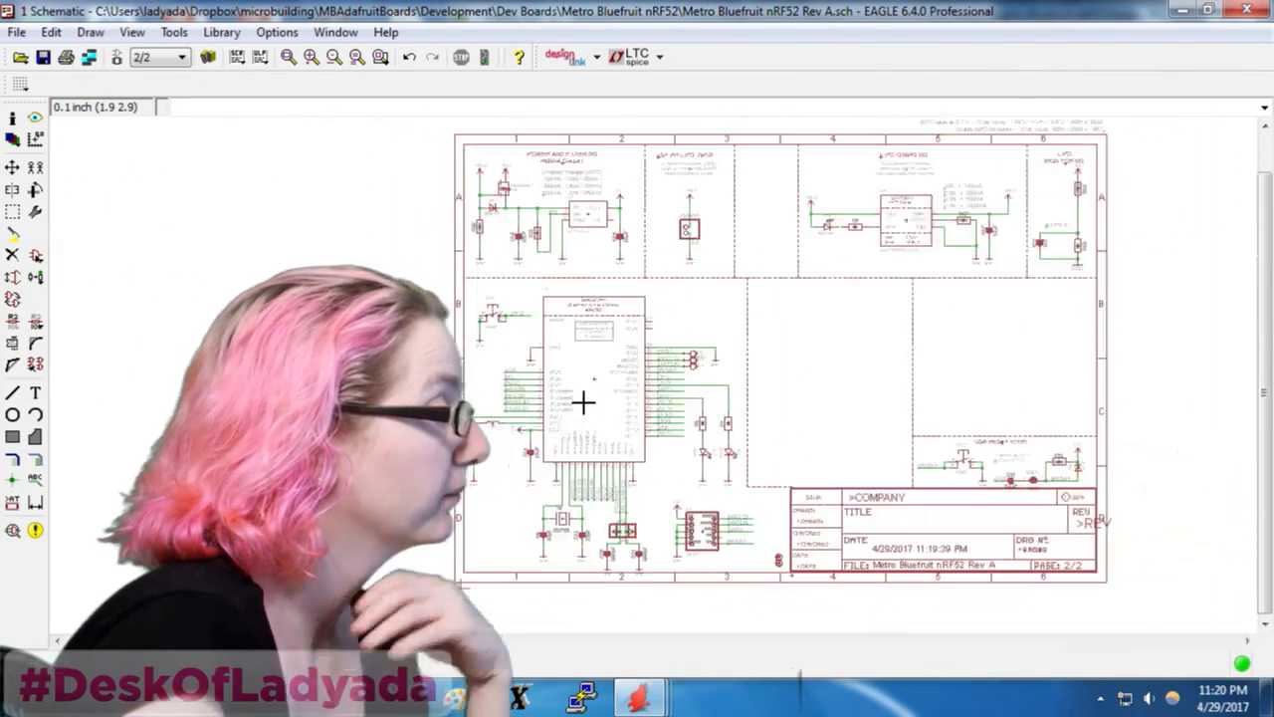
pyautogui.scroll(2, 694, 597)
pyautogui.scroll(-1, 697, 577)
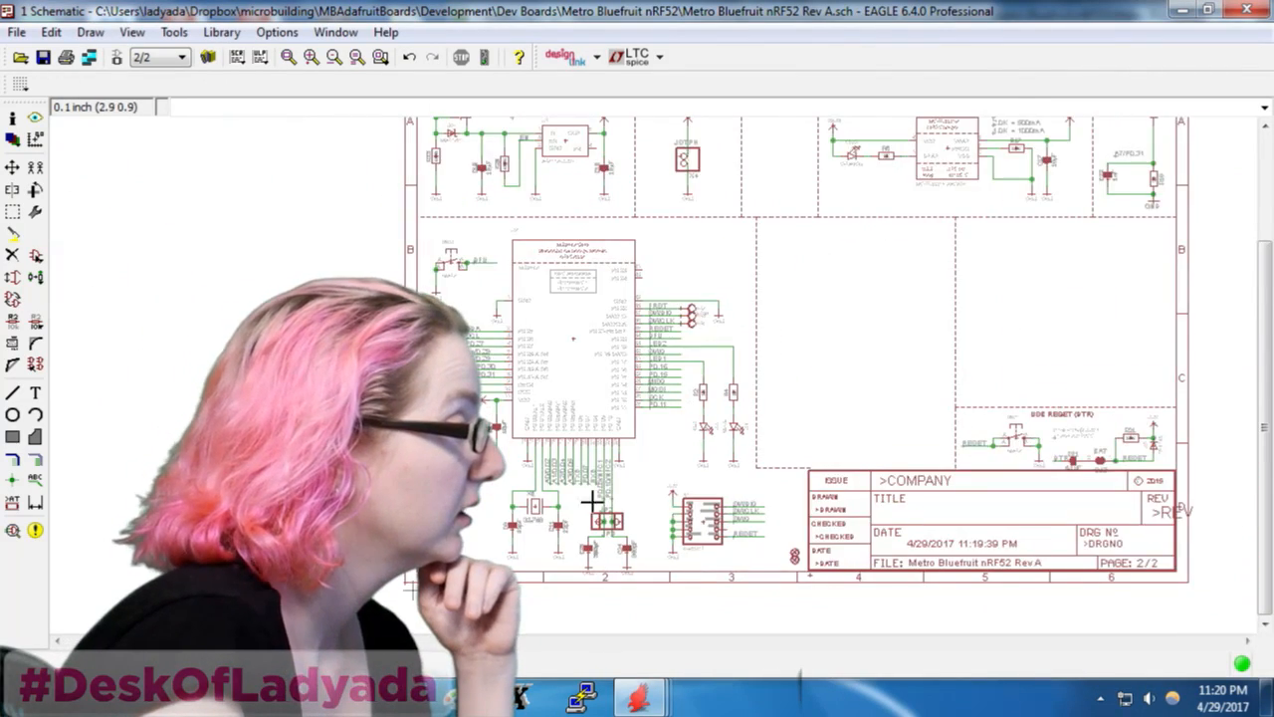
pyautogui.scroll(1, 546, 481)
pyautogui.scroll(-1, 442, 215)
pyautogui.scroll(3, 433, 223)
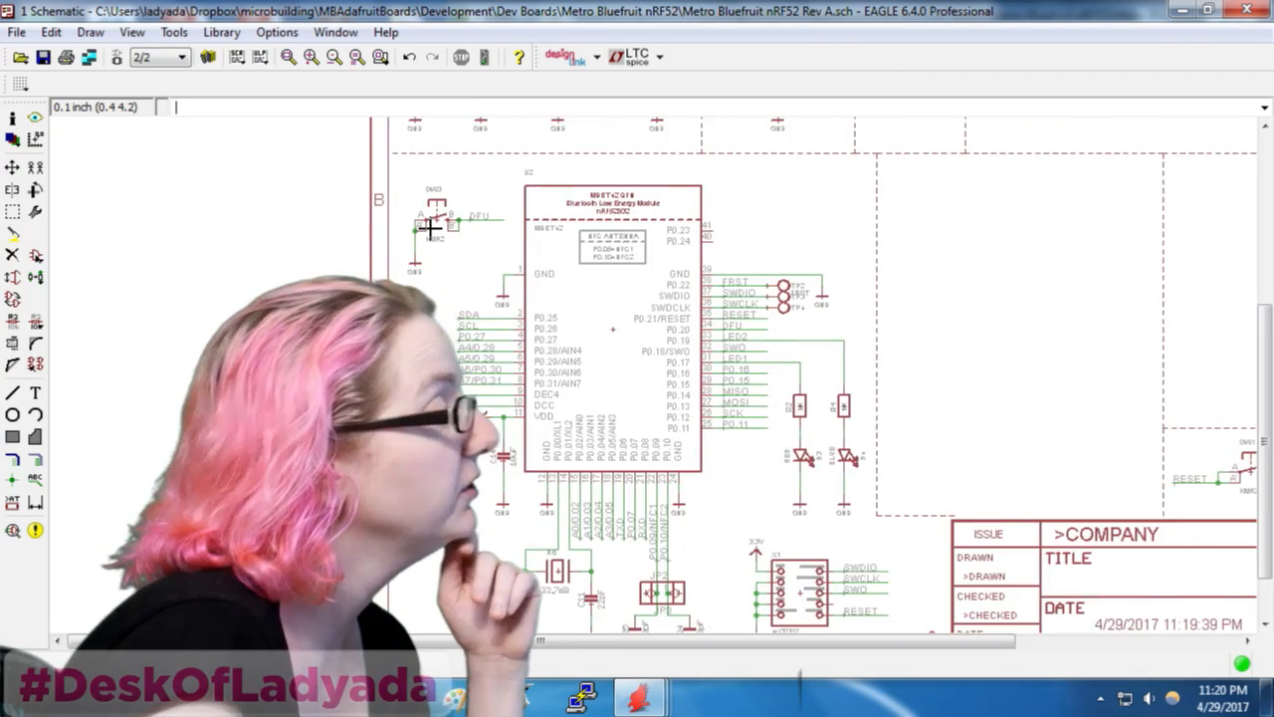
pyautogui.scroll(-3, 430, 227)
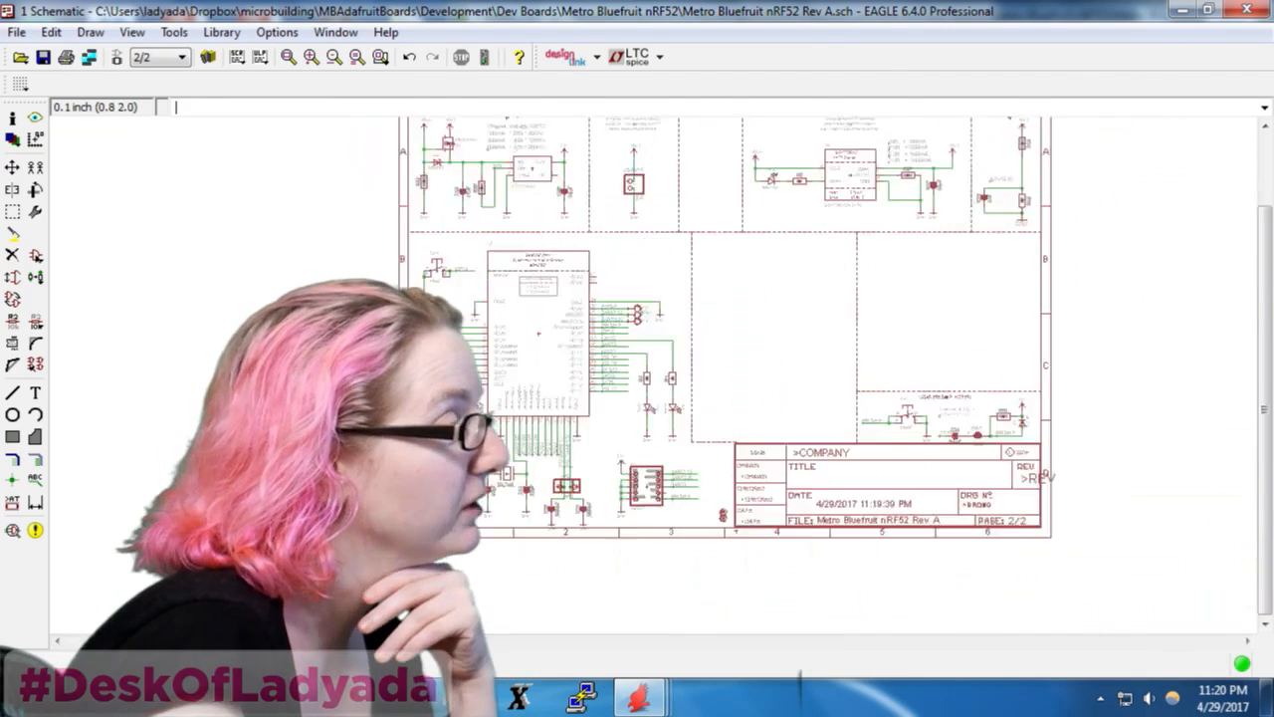
pyautogui.scroll(3, 474, 237)
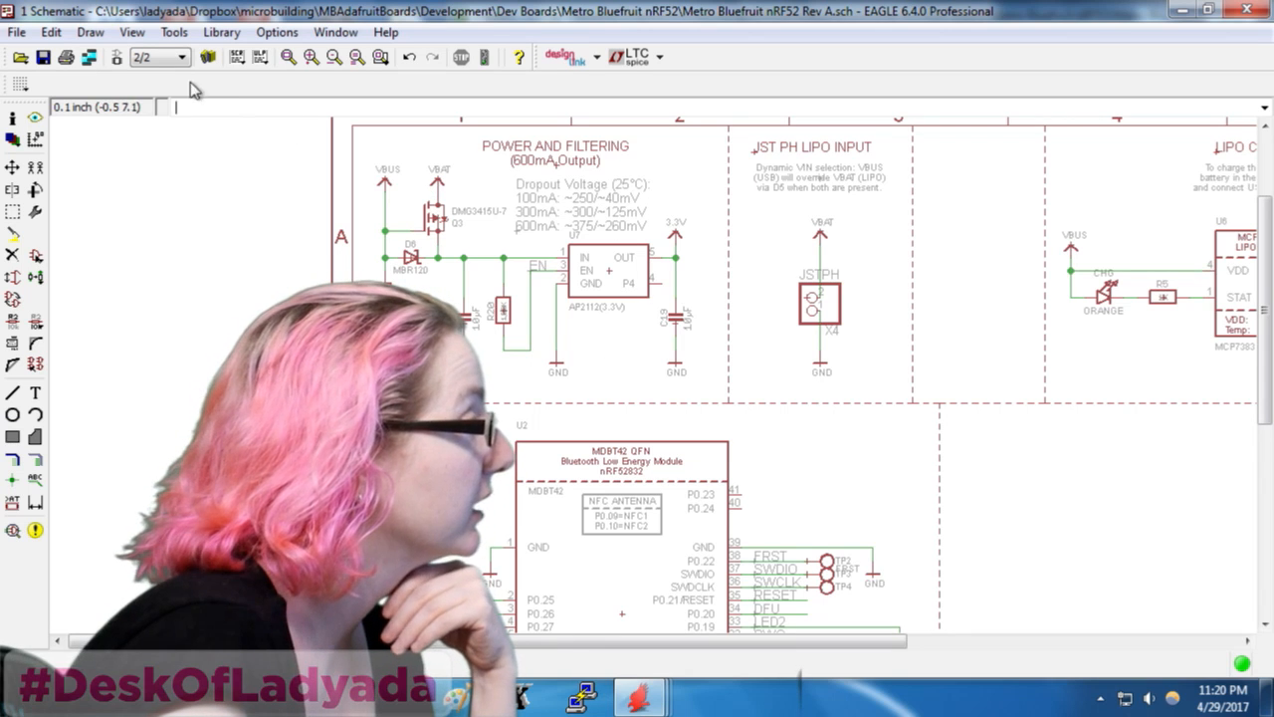
# Switch the schematic to sheet 1 and look over the whole sheet
pyautogui.click(167, 57)
pyautogui.click(154, 86)
pyautogui.scroll(-3, 763, 432)
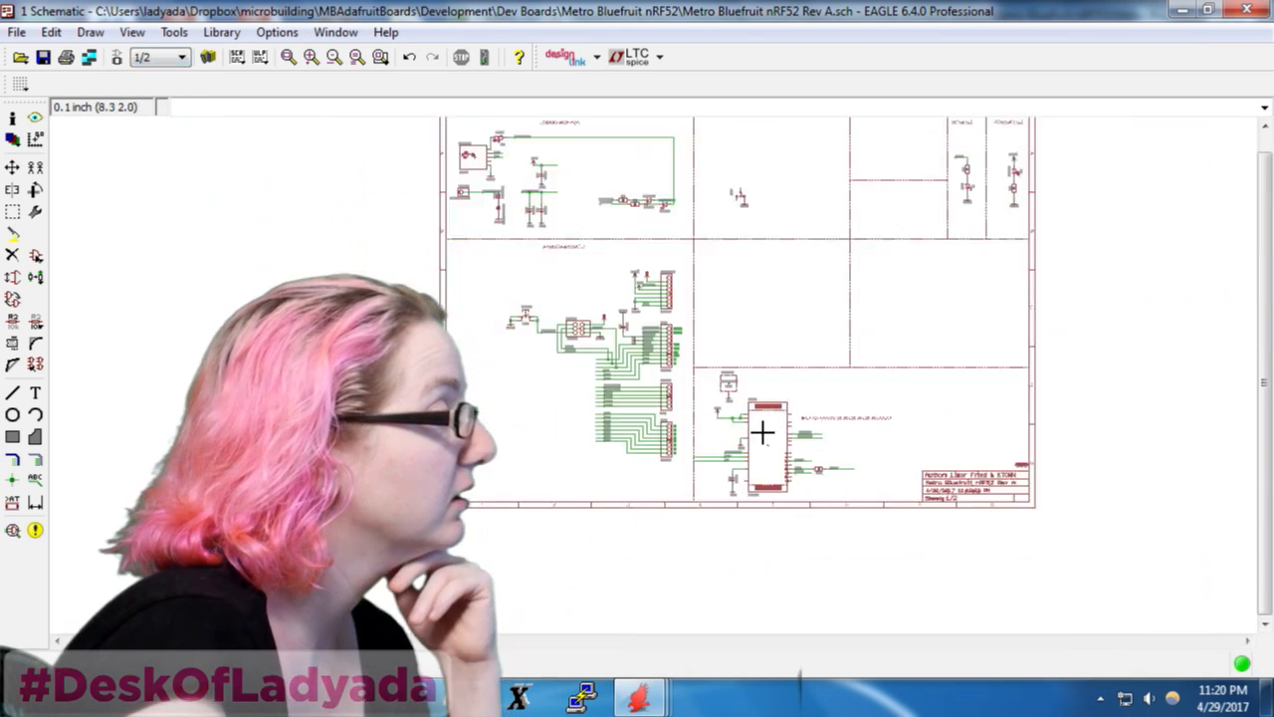
# Examine the USB/Serial Bridge circuitry and the rest of sheet 1, checking it against the supply circuitry on sheet 2
pyautogui.scroll(4, 709, 238)
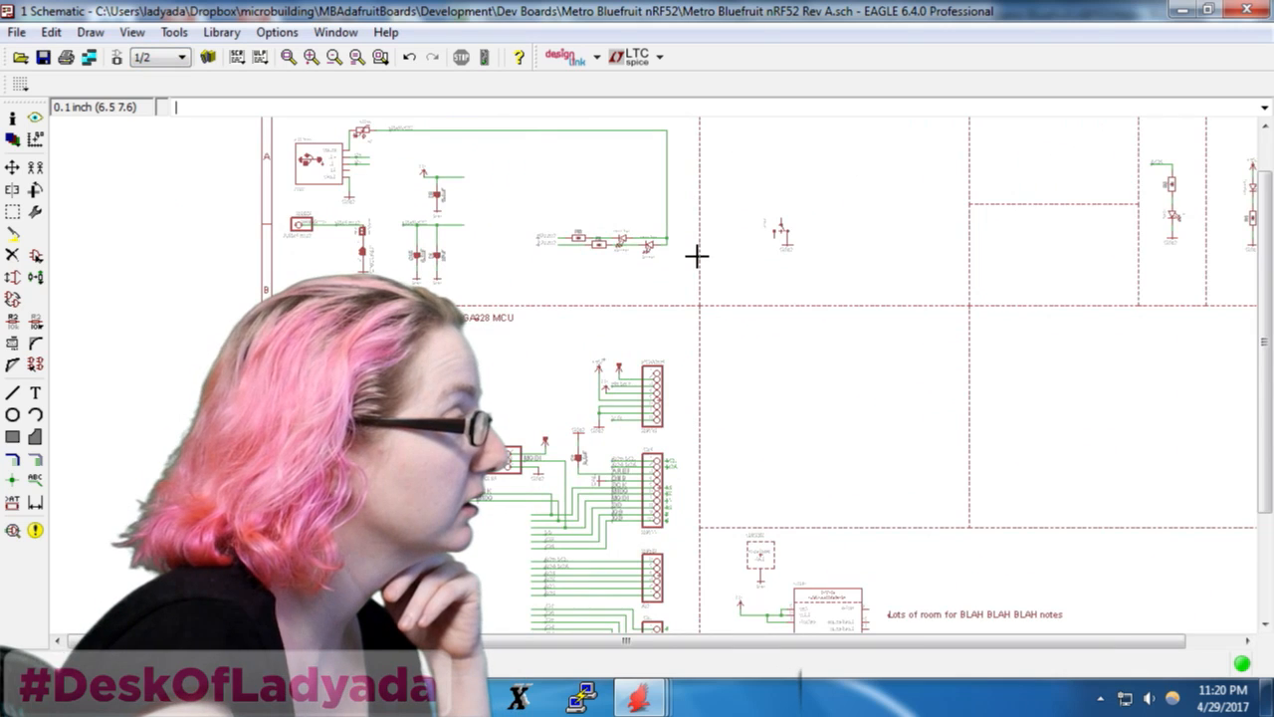
pyautogui.scroll(-3, 696, 255)
pyautogui.scroll(5, 438, 142)
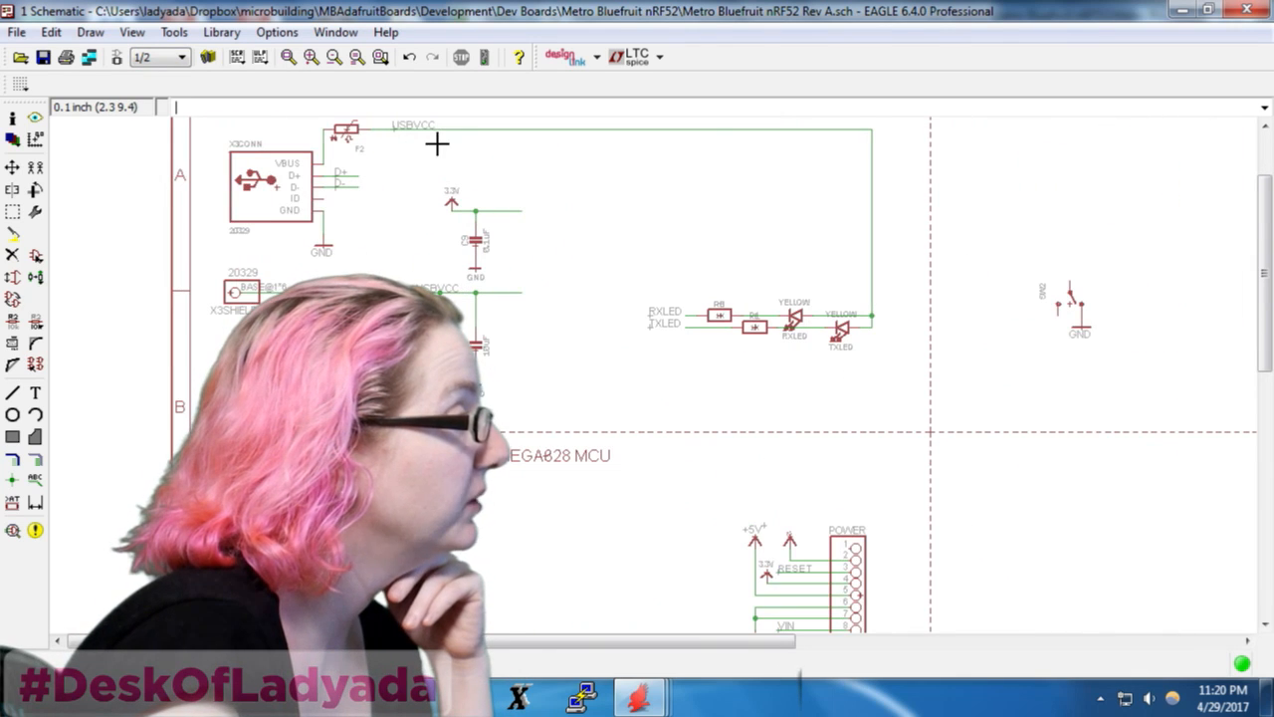
pyautogui.scroll(-3, 856, 311)
pyautogui.scroll(4, 393, 213)
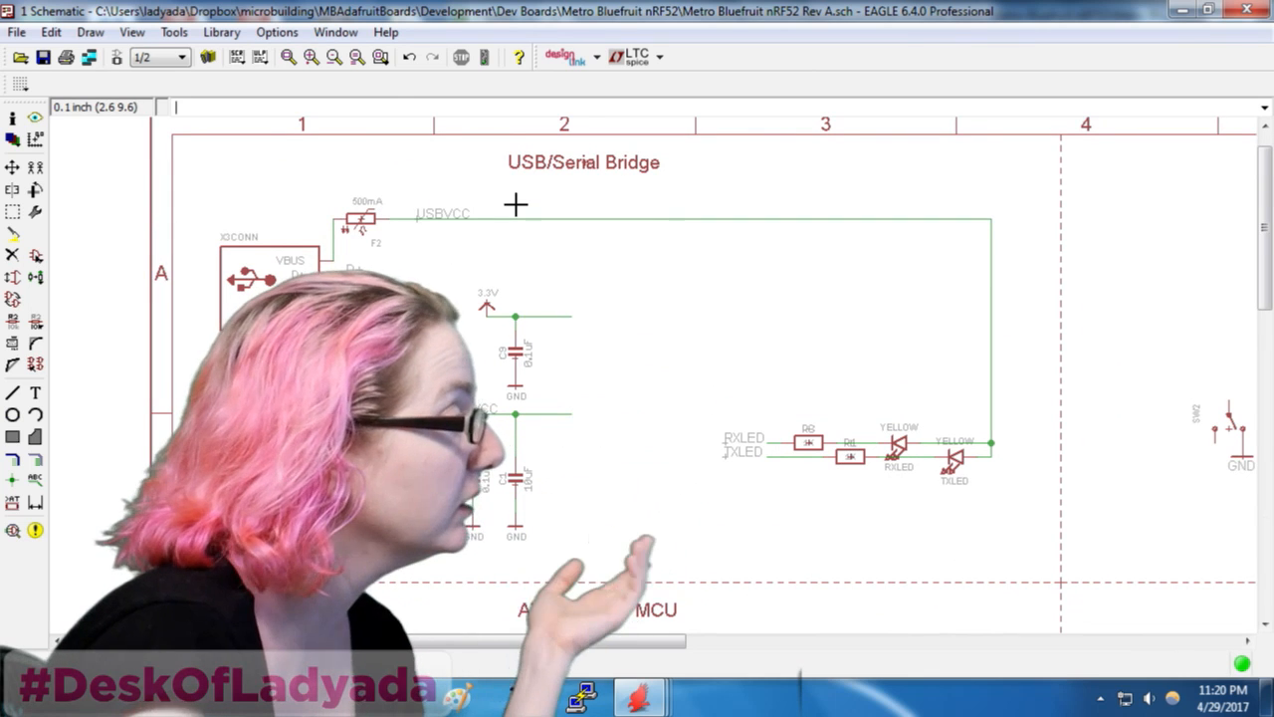
pyautogui.click(164, 57)
pyautogui.click(150, 114)
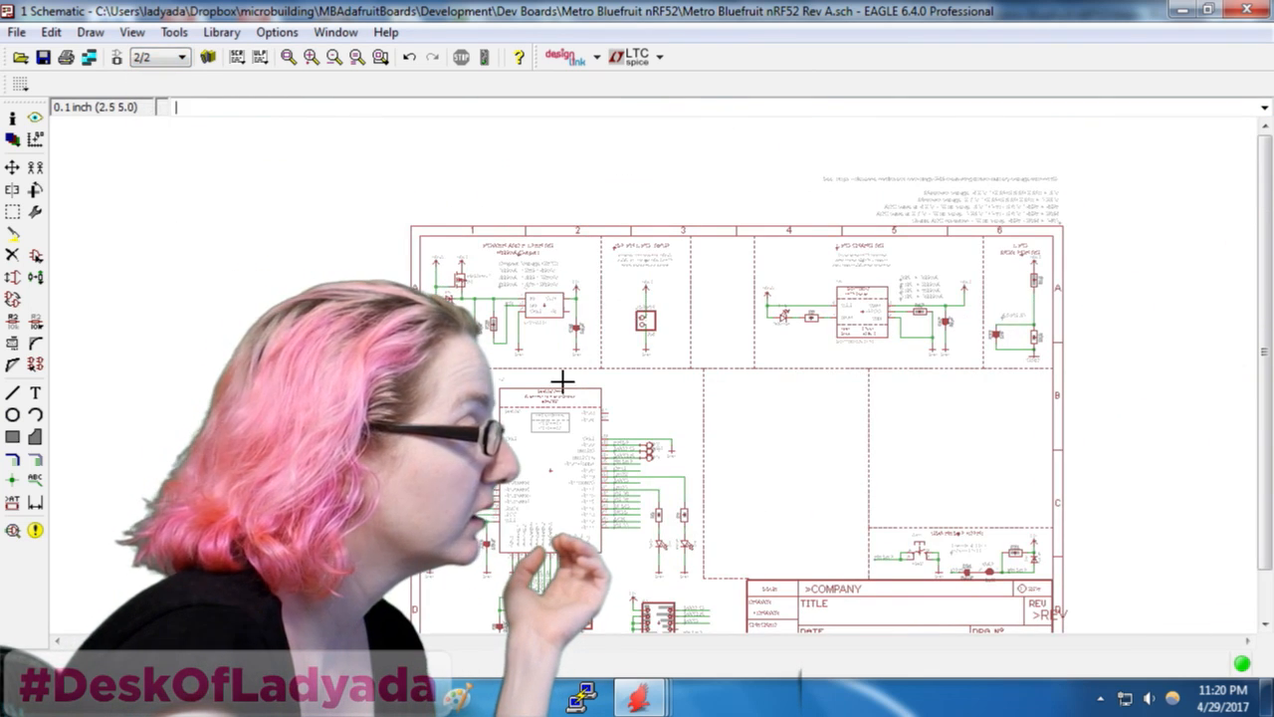
pyautogui.scroll(2, 563, 381)
pyautogui.click(165, 57)
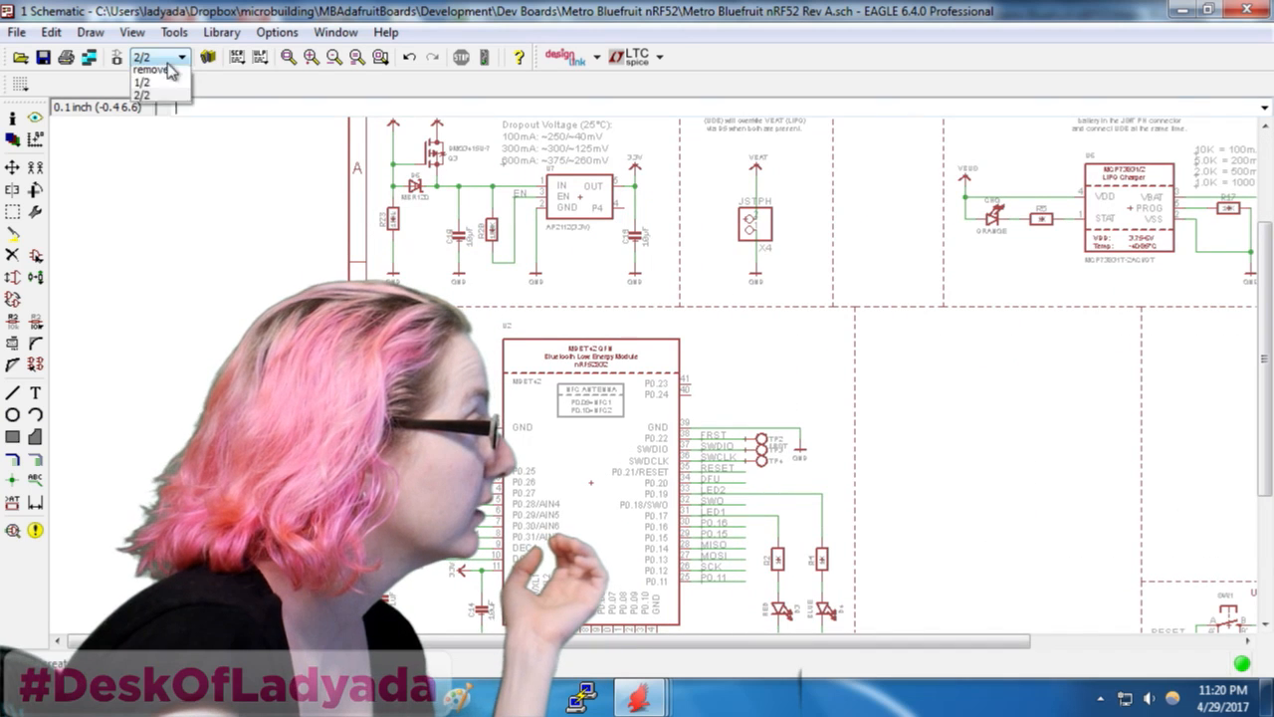
pyautogui.click(149, 96)
pyautogui.scroll(-5, 379, 275)
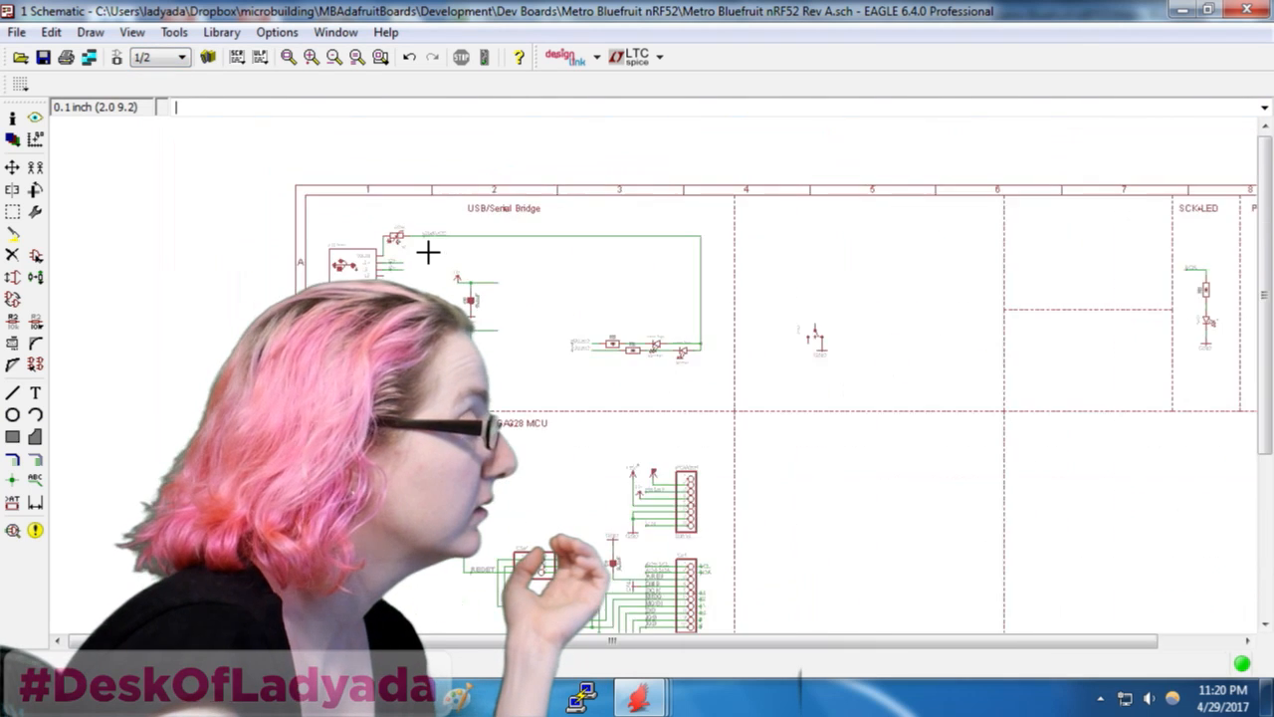
pyautogui.scroll(5, 673, 598)
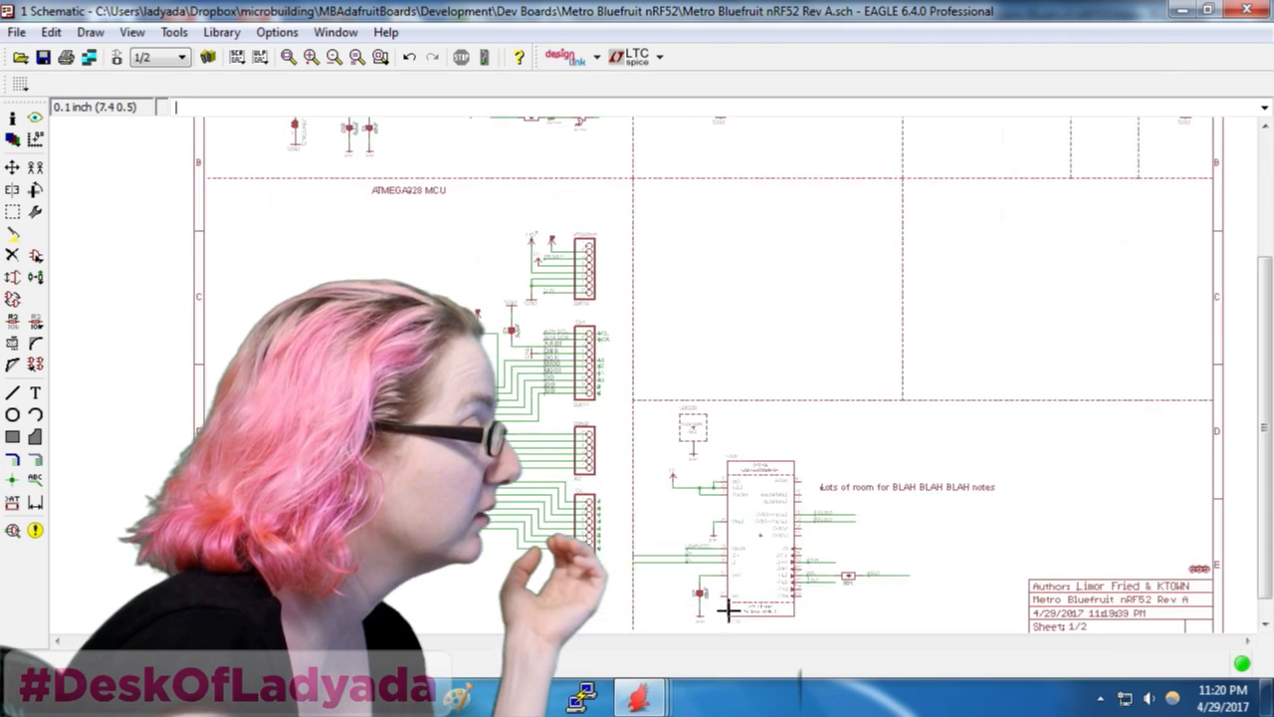
pyautogui.scroll(3, 781, 594)
pyautogui.scroll(-5, 780, 593)
pyautogui.scroll(4, 491, 275)
pyautogui.scroll(-4, 491, 276)
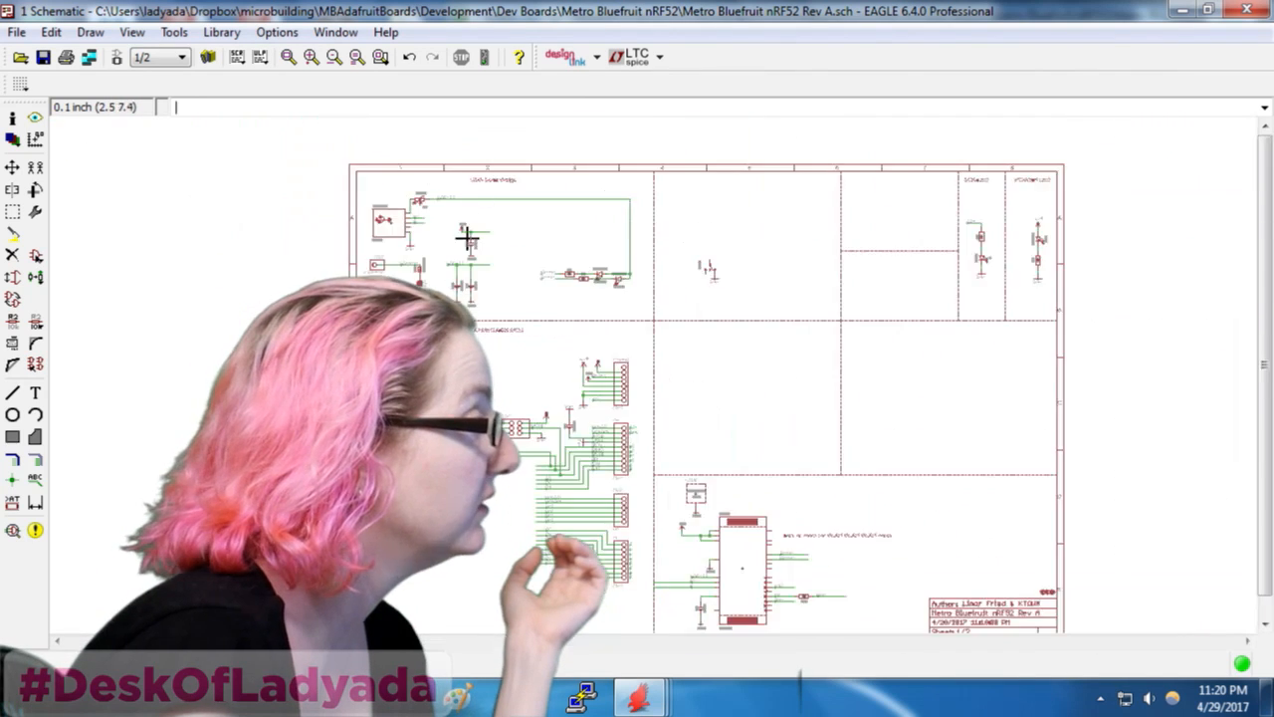
pyautogui.scroll(4, 482, 180)
# Switch to sheet 2 and examine the power and filtering, LiPo input, LiPo charging and nRF52 module circuits
pyautogui.click(171, 57)
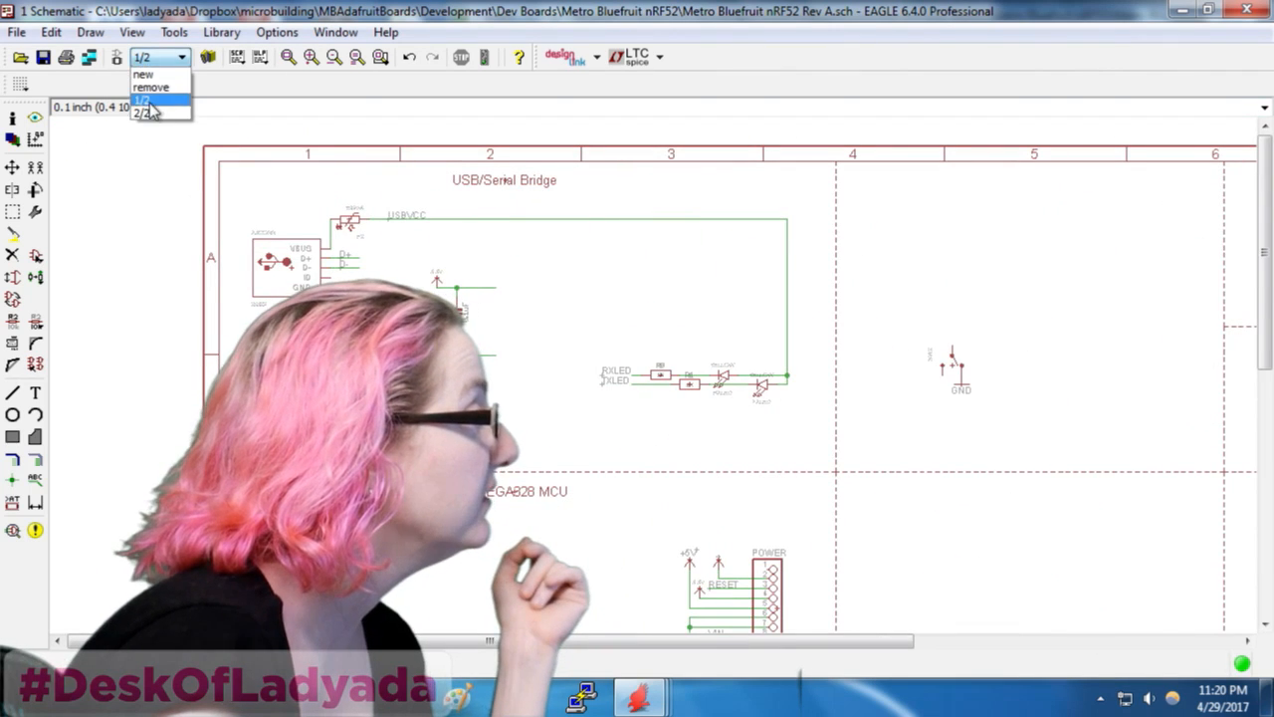
pyautogui.click(149, 108)
pyautogui.scroll(-4, 529, 276)
pyautogui.scroll(6, 529, 266)
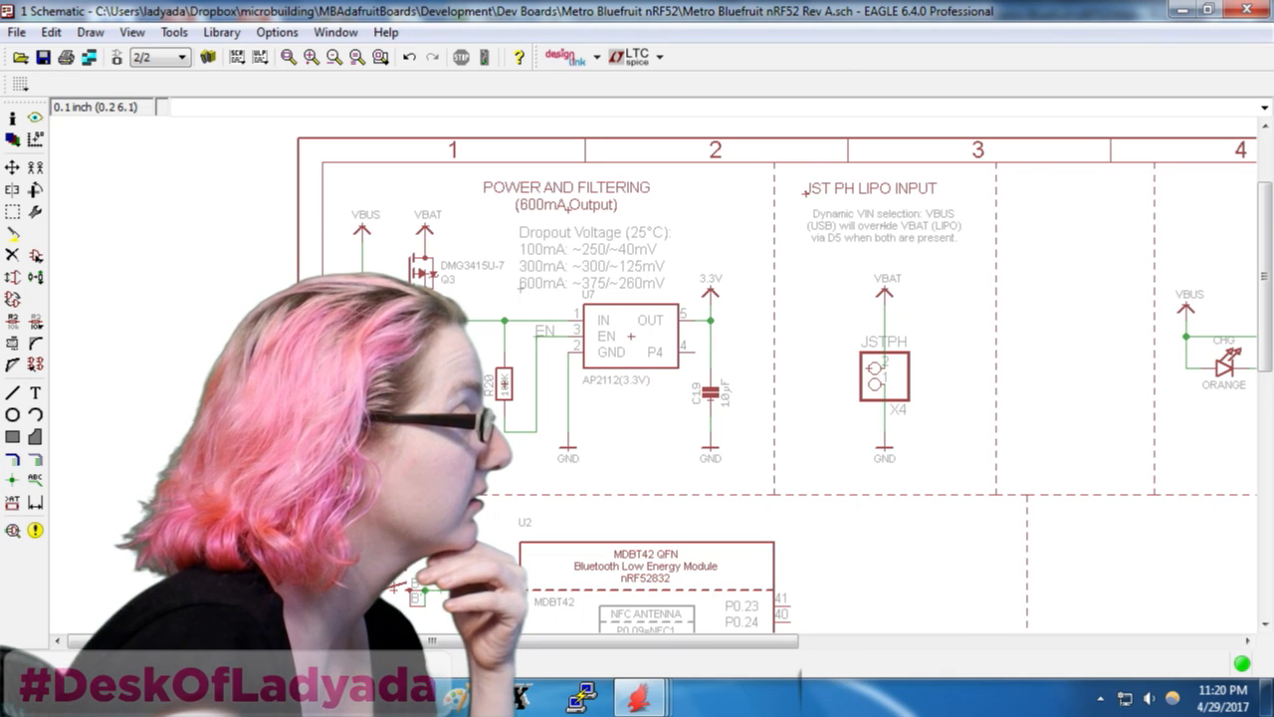
pyautogui.scroll(-2, 488, 292)
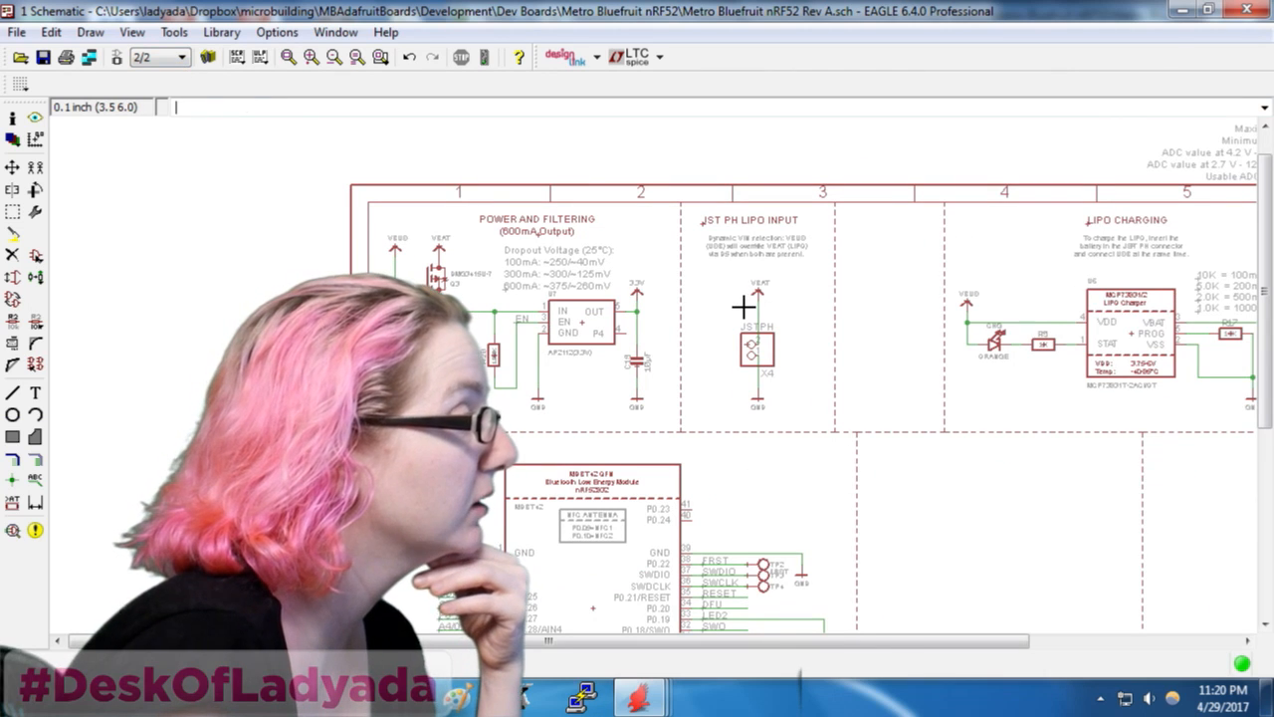
pyautogui.scroll(-3, 556, 244)
pyautogui.scroll(2, 529, 393)
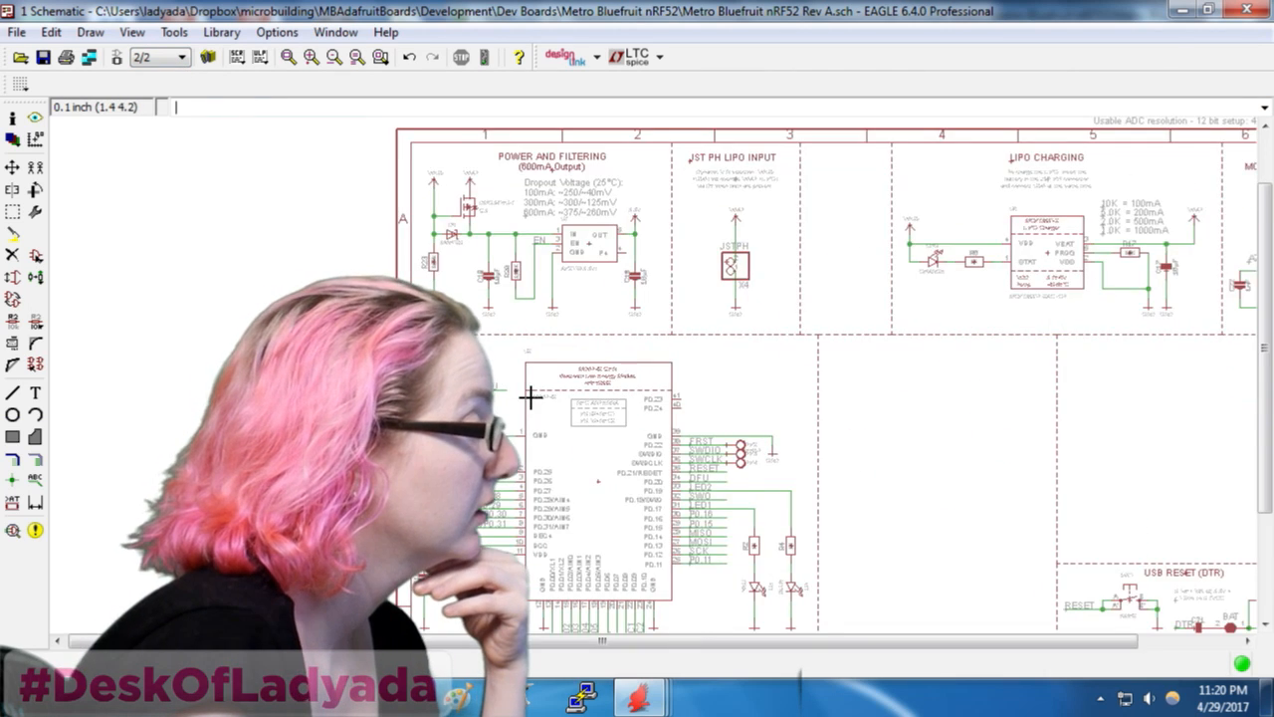
pyautogui.scroll(-2, 528, 392)
# Rename the USBVCC net on sheet 1 to VBUS for every segment on the sheet
pyautogui.click(139, 58)
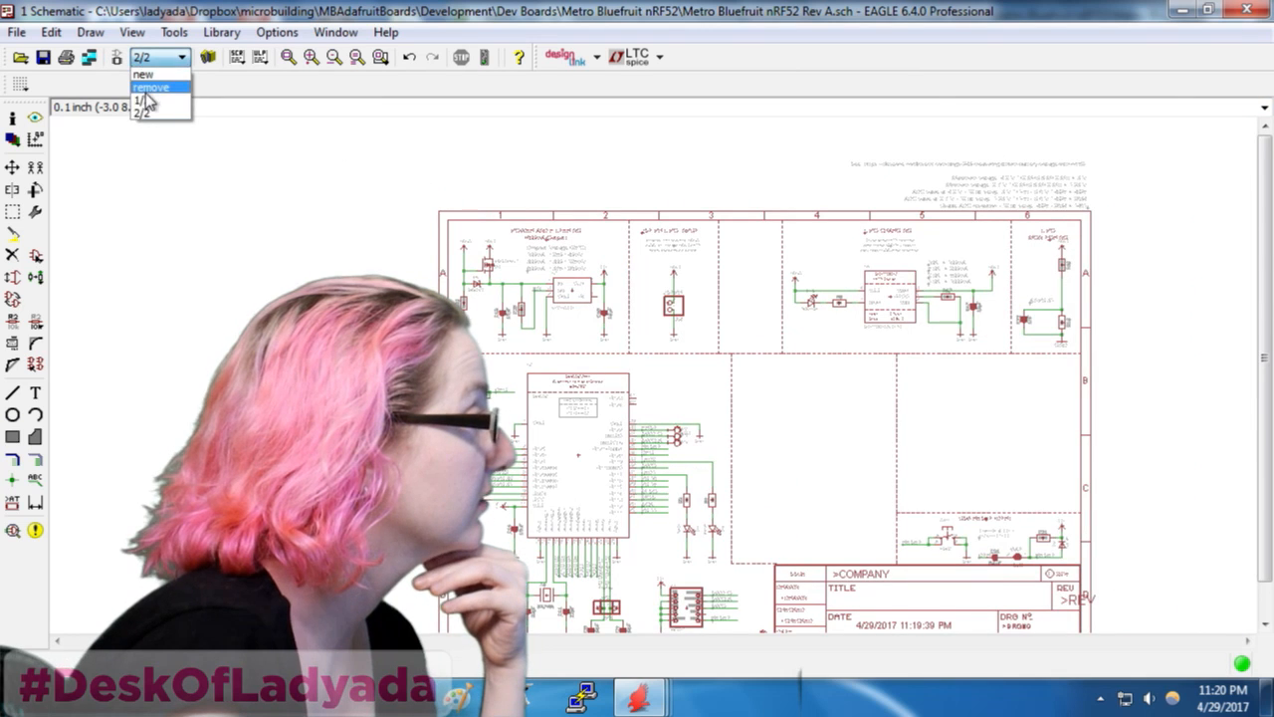
pyautogui.click(147, 75)
pyautogui.scroll(3, 498, 233)
pyautogui.scroll(-3, 497, 233)
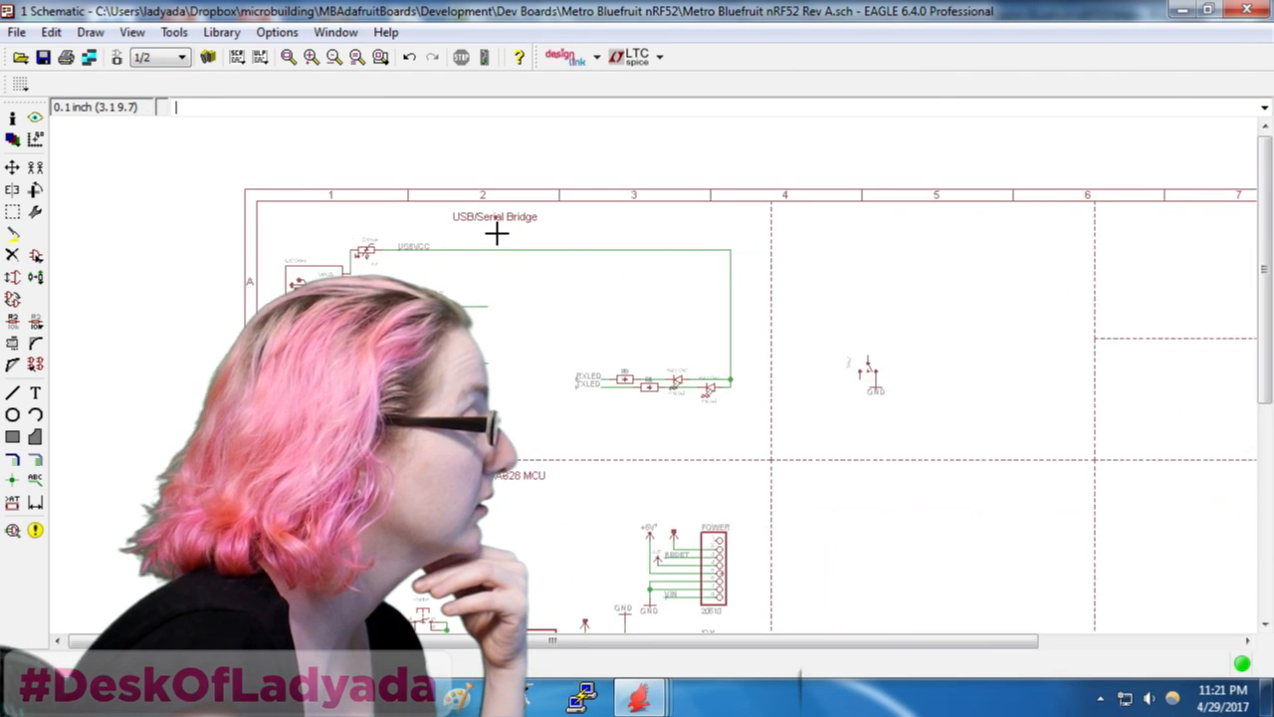
pyautogui.scroll(2, 736, 250)
pyautogui.click(12, 320)
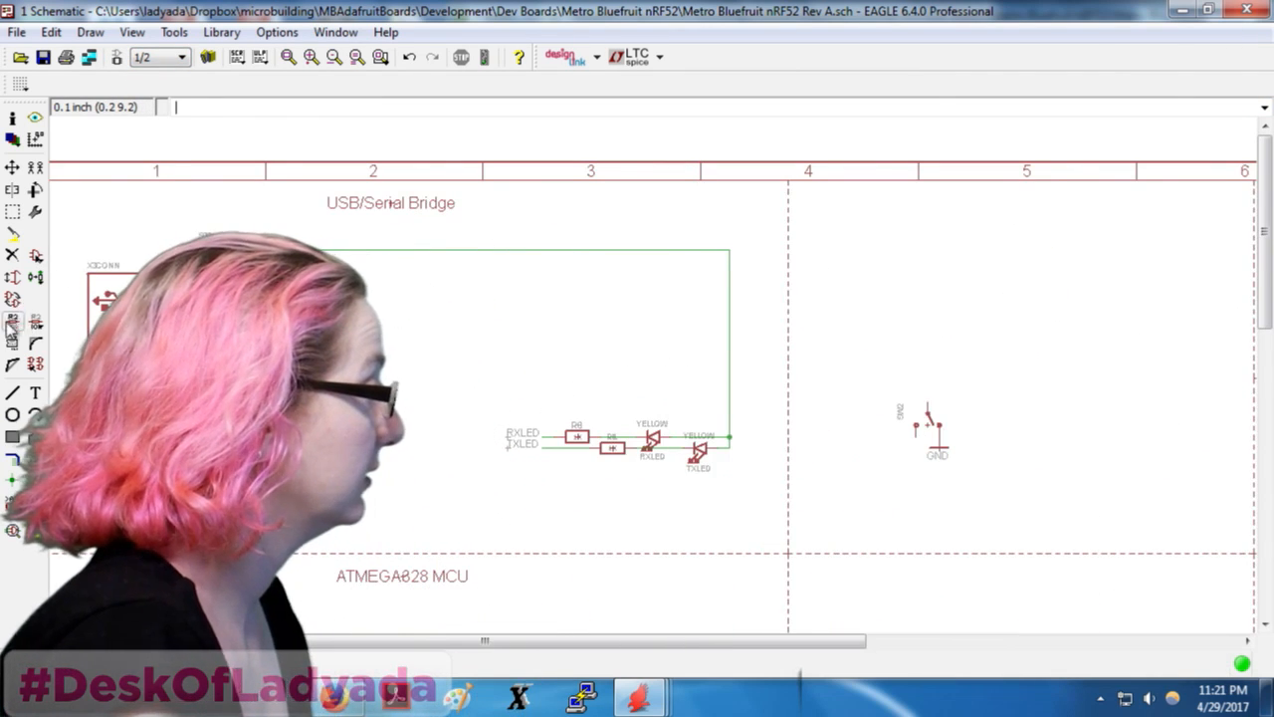
pyautogui.click(451, 256)
pyautogui.click(1002, 477)
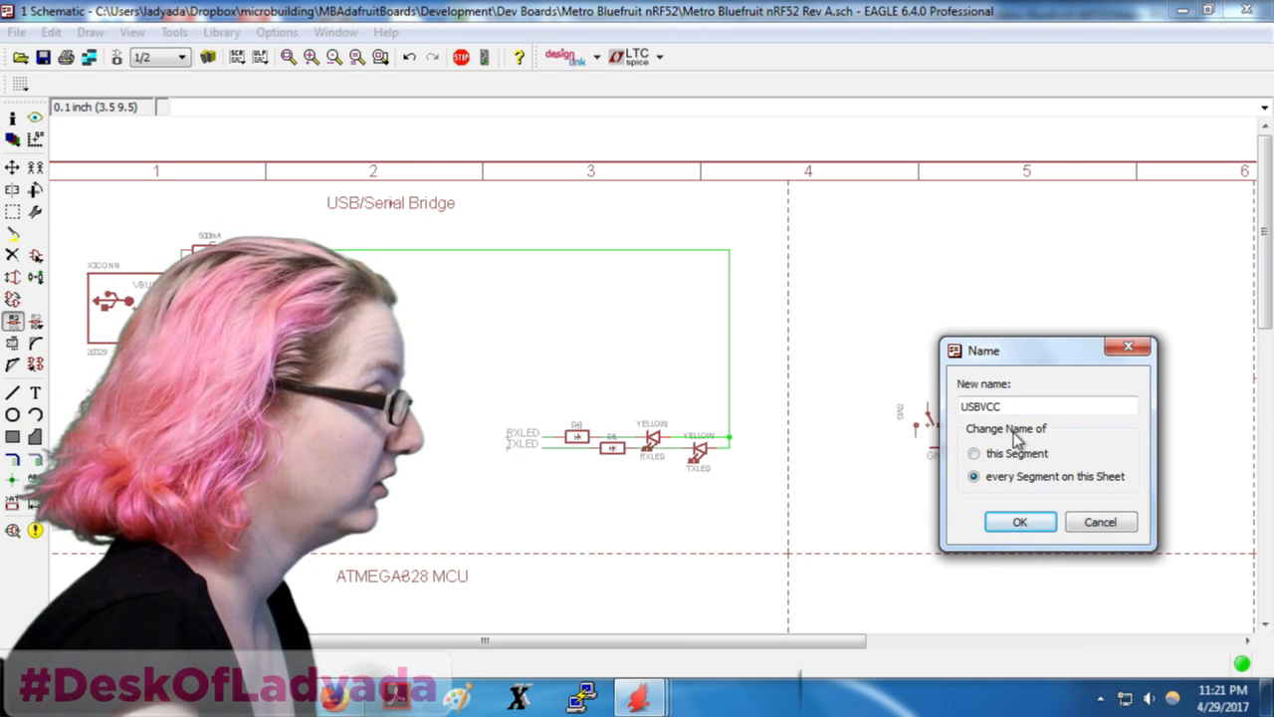
pyautogui.write('VBUS')
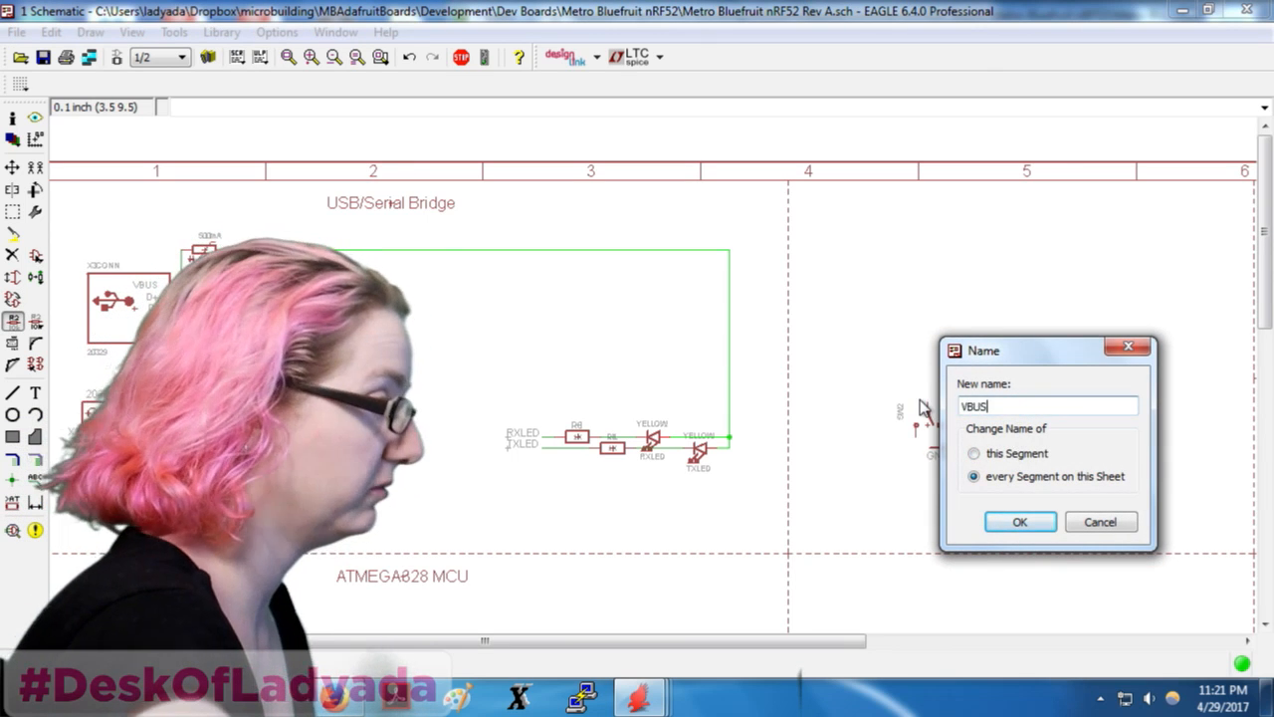
pyautogui.press('Return')
pyautogui.press('Return')
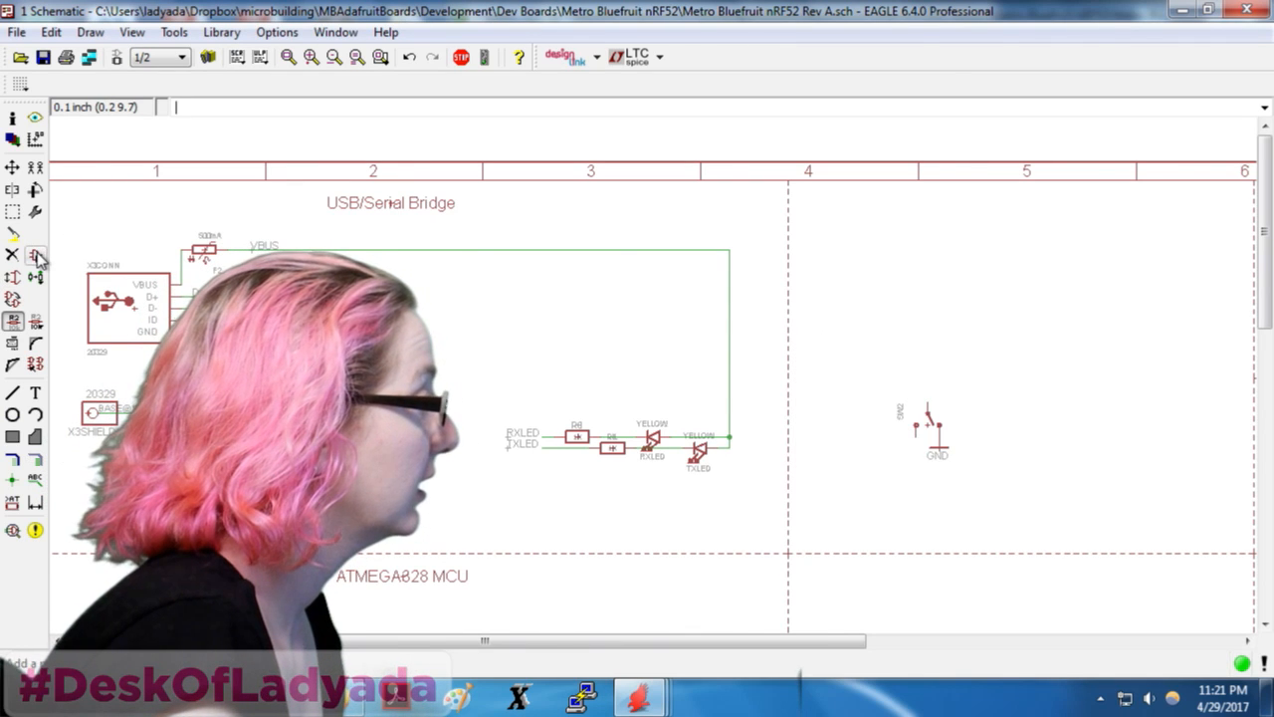
# Load the microbuilder library for use in the schematic
pyautogui.click(222, 32)
pyautogui.click(231, 54)
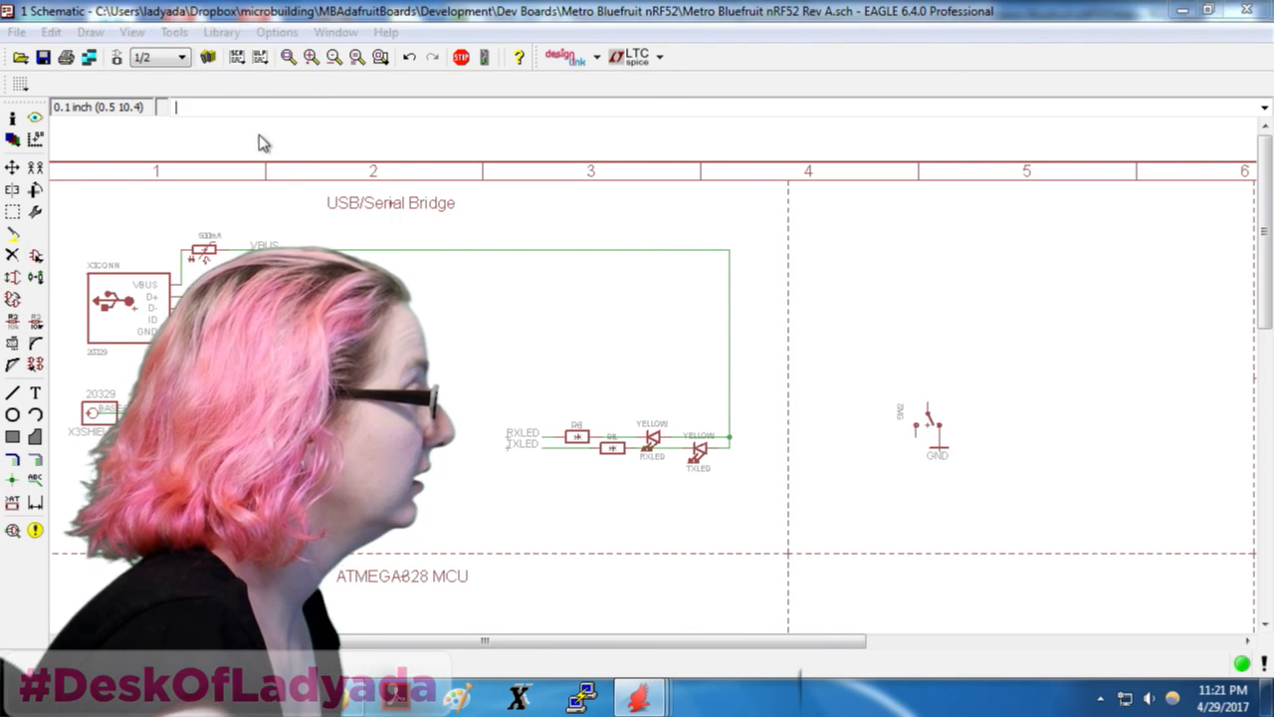
pyautogui.scroll(5, 150, 229)
pyautogui.click(120, 199)
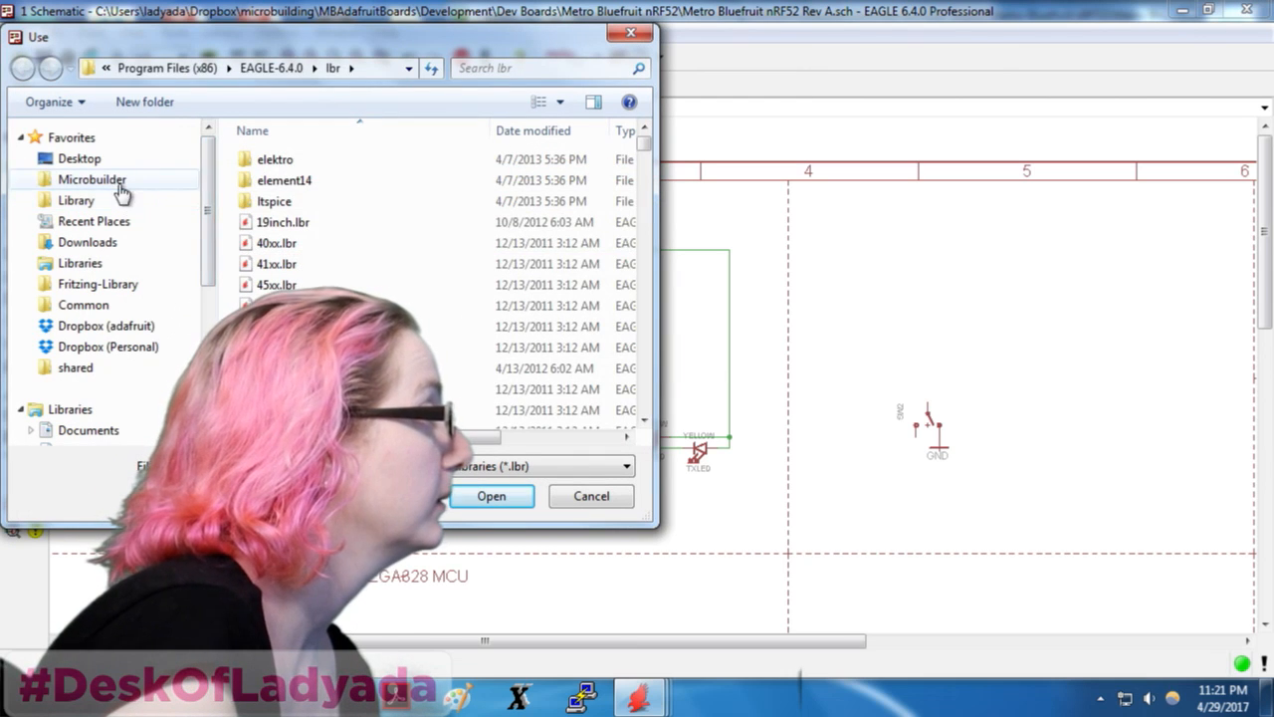
pyautogui.doubleClick(288, 202)
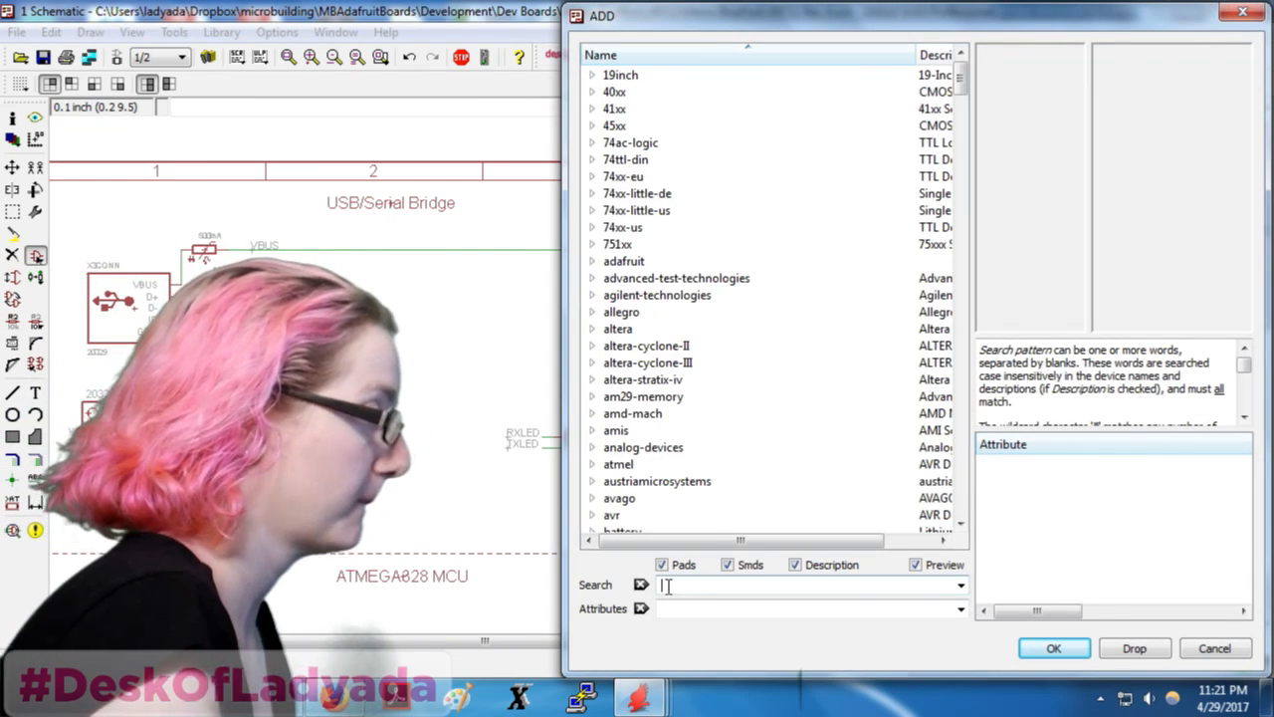
# Add a VBUS supply symbol from the microbuilder library above the VBUS net near the fuse, and wire it to the net
pyautogui.write('bus')
pyautogui.press('Return')
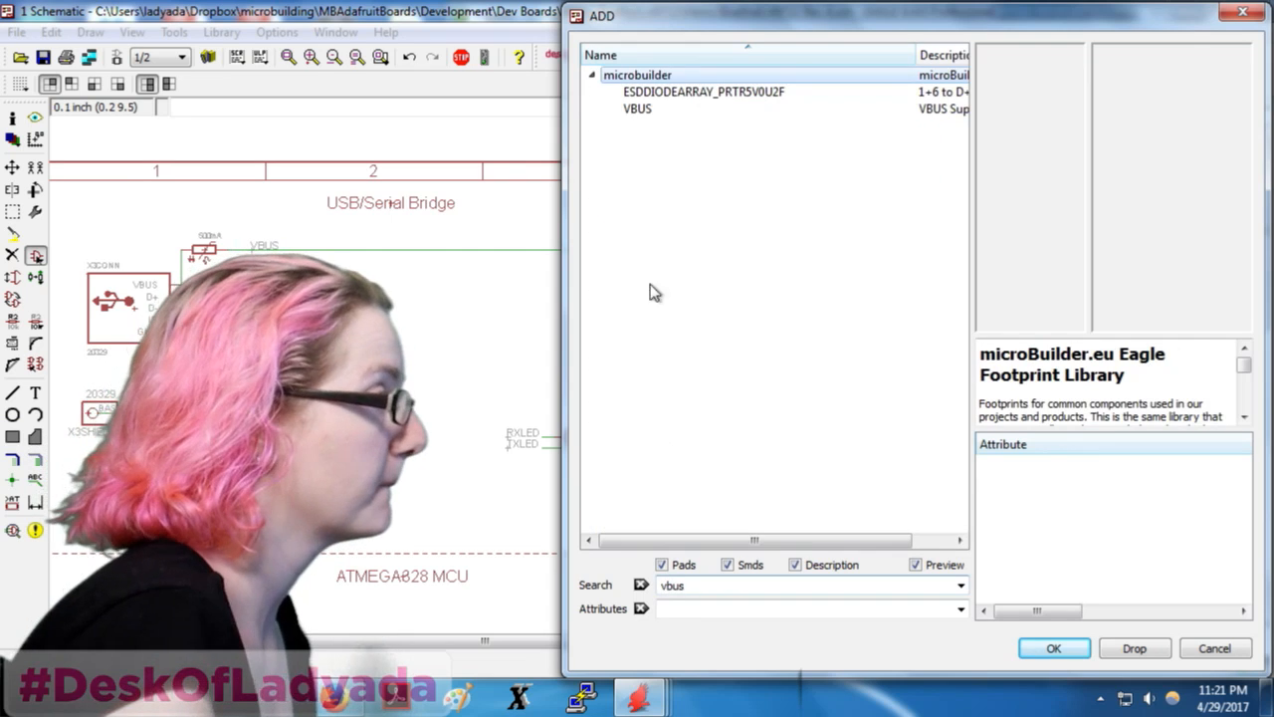
pyautogui.doubleClick(668, 111)
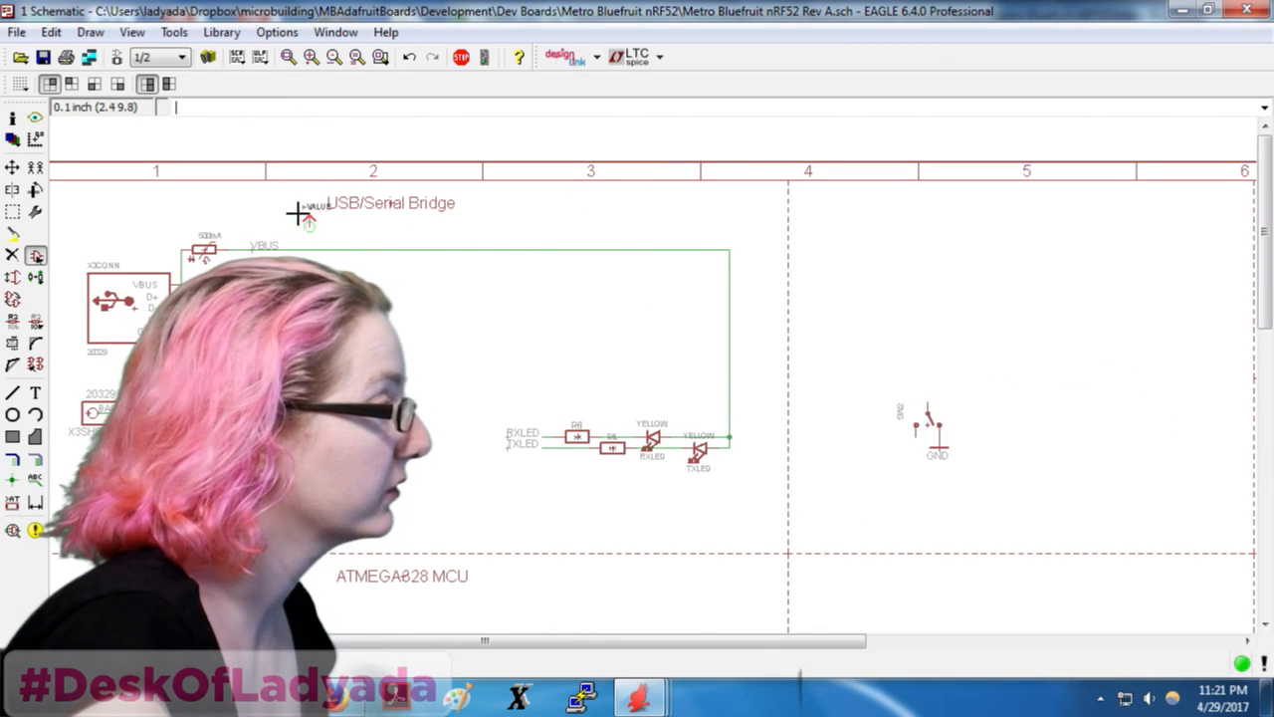
pyautogui.click(286, 223)
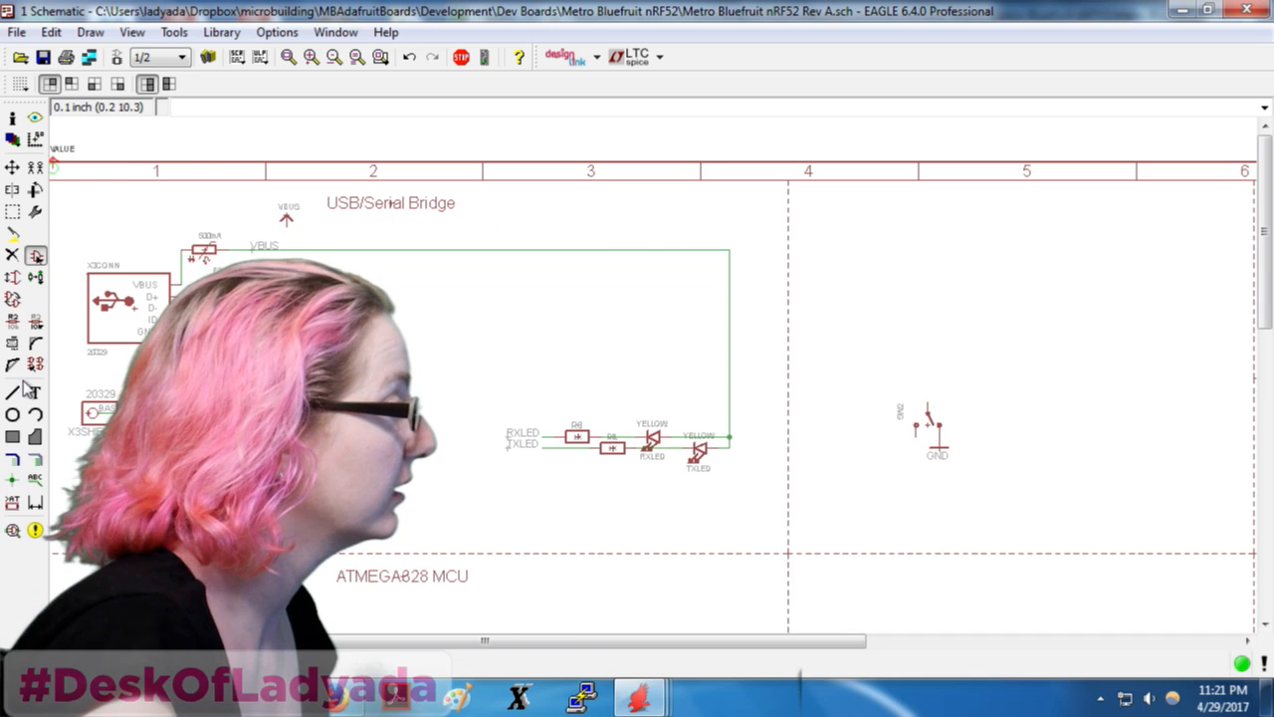
pyautogui.click(35, 459)
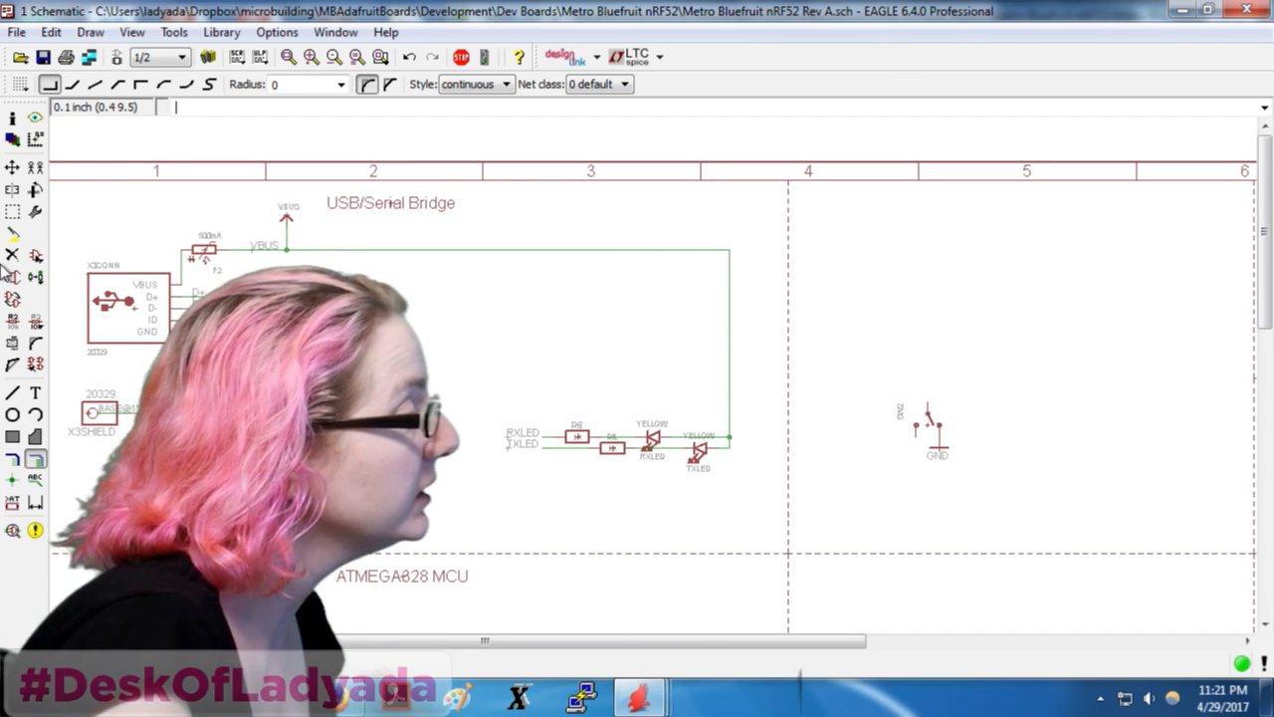
# Wire a copy of the VBUS symbol above the LED supply line, and delete the horizontal net between the two symbols
pyautogui.click(35, 167)
pyautogui.click(286, 215)
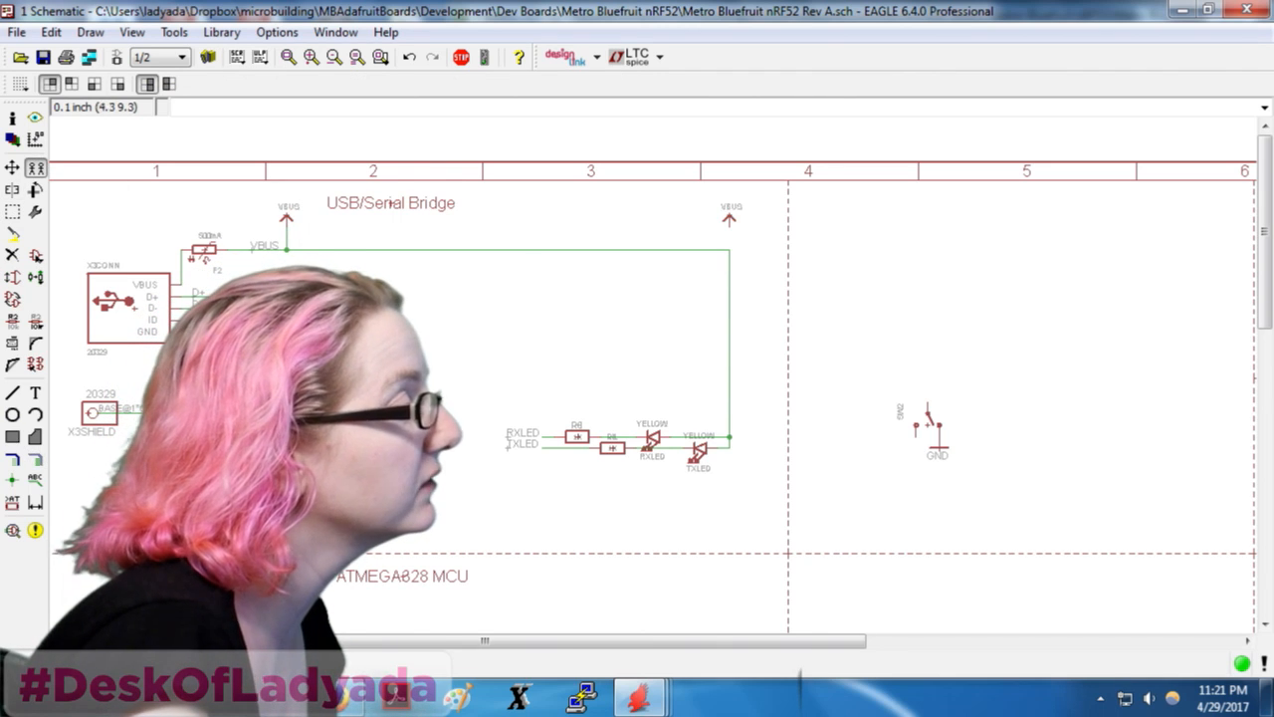
pyautogui.click(34, 459)
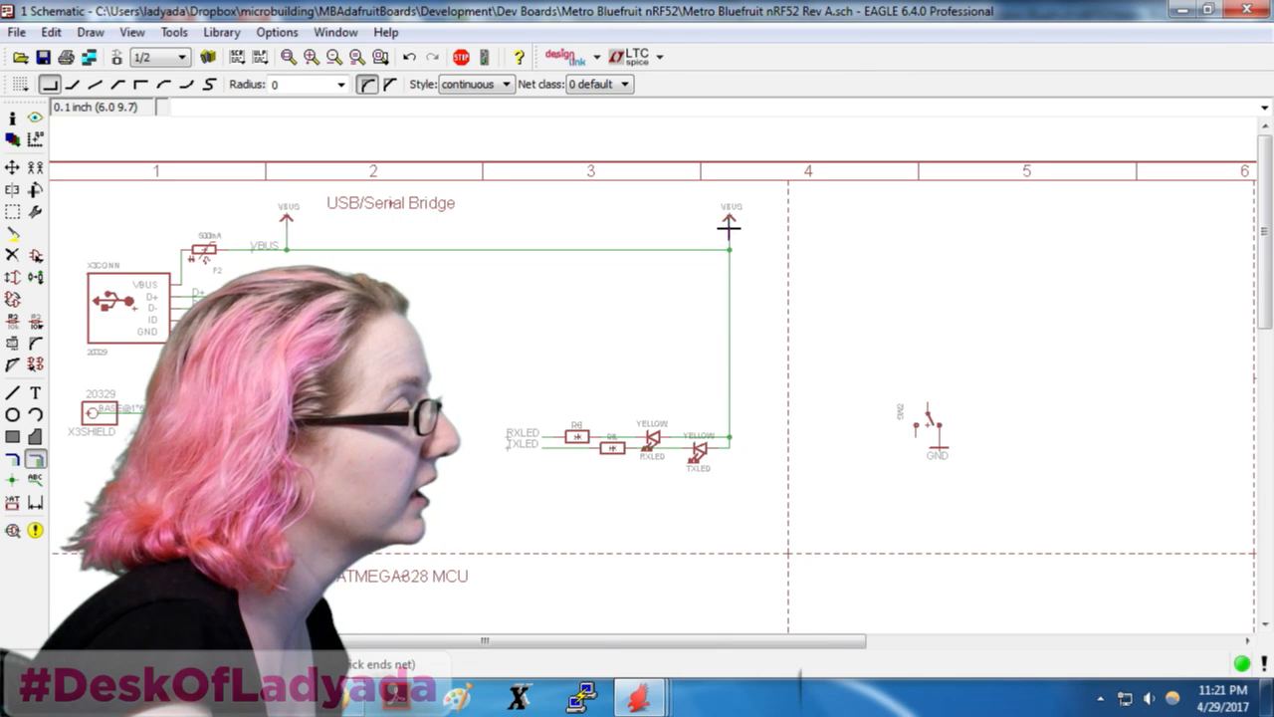
pyautogui.click(12, 255)
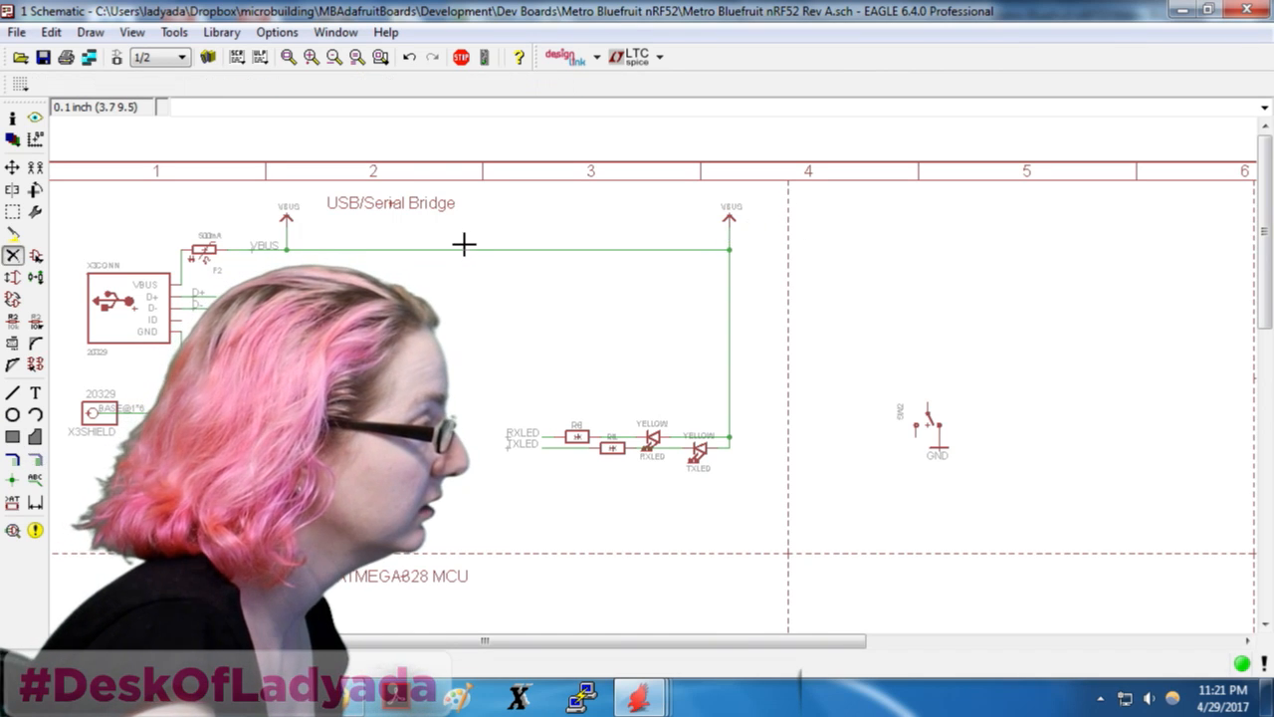
# Group the RXLED and TXLED resistors, LEDs and nets, and move them up close below their VBUS symbol
pyautogui.click(12, 211)
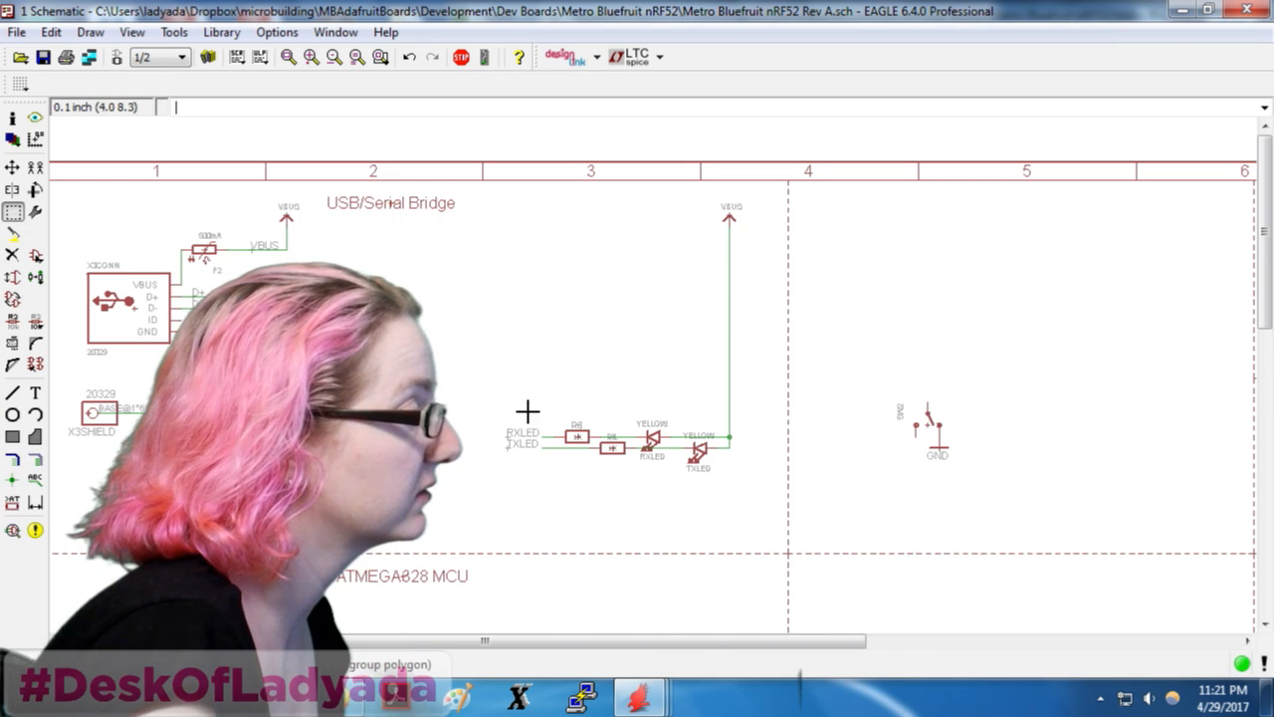
pyautogui.moveTo(472, 376); pyautogui.dragTo(753, 512)
pyautogui.click(13, 169)
pyautogui.keyDown('ctrl'); pyautogui.rightClick(571, 454); pyautogui.keyUp('ctrl')
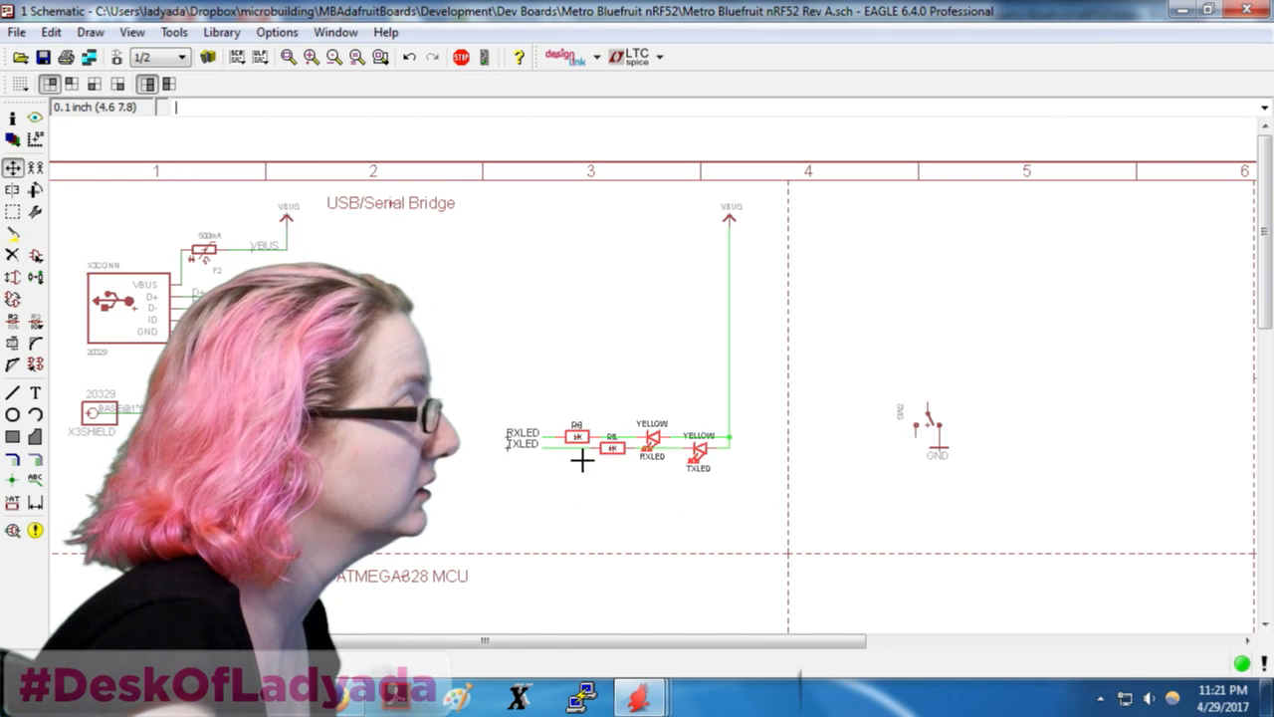
pyautogui.rightClick(595, 465)
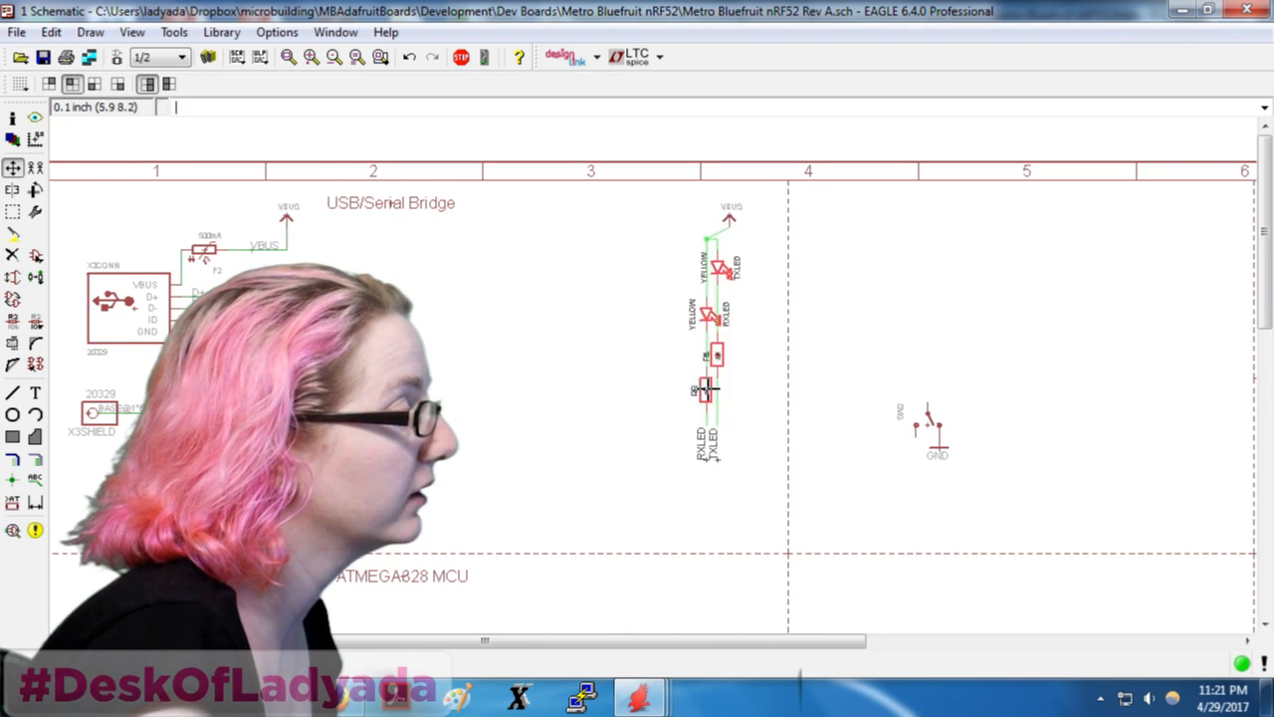
pyautogui.rightClick(688, 380)
pyautogui.rightClick(684, 373)
pyautogui.rightClick(675, 333)
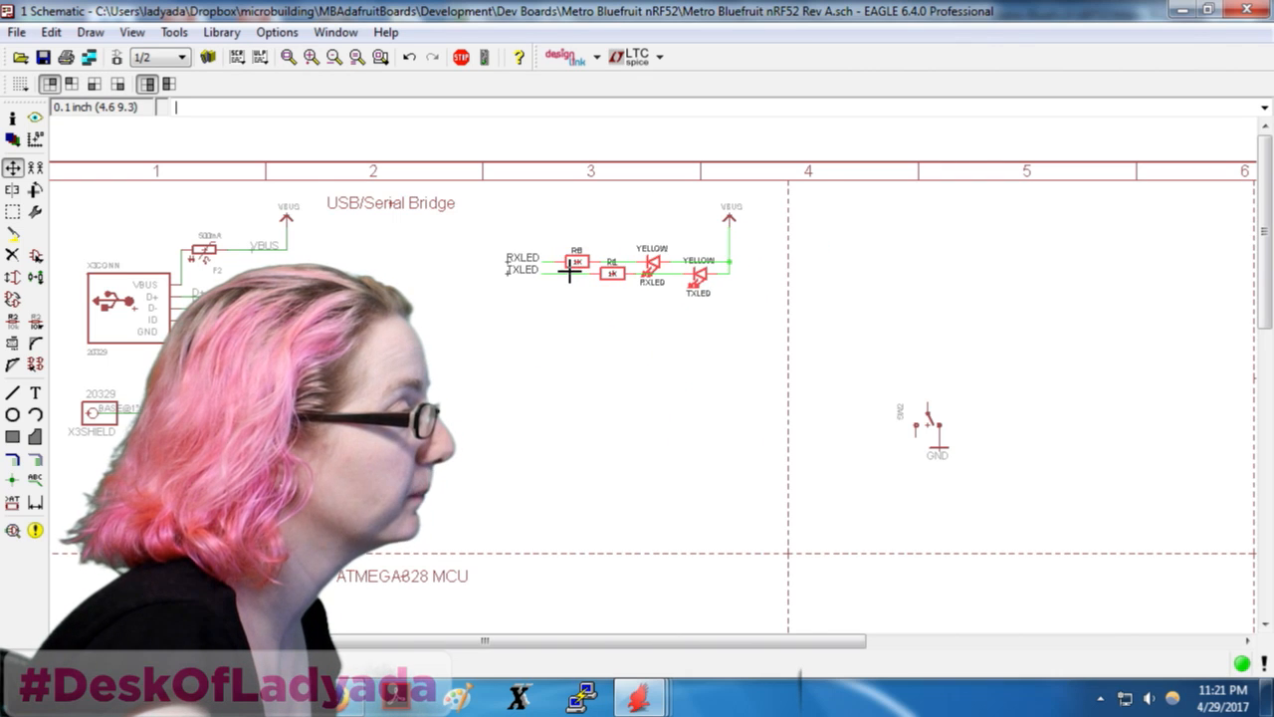
pyautogui.click(571, 269)
# Group the RXLED/TXLED resistor and LED circuit, move it beside the CP2104's TXLED and RXLED outputs below the notes text, and save the schematic
pyautogui.scroll(-3, 558, 444)
pyautogui.scroll(-1, 514, 233)
pyautogui.scroll(3, 538, 219)
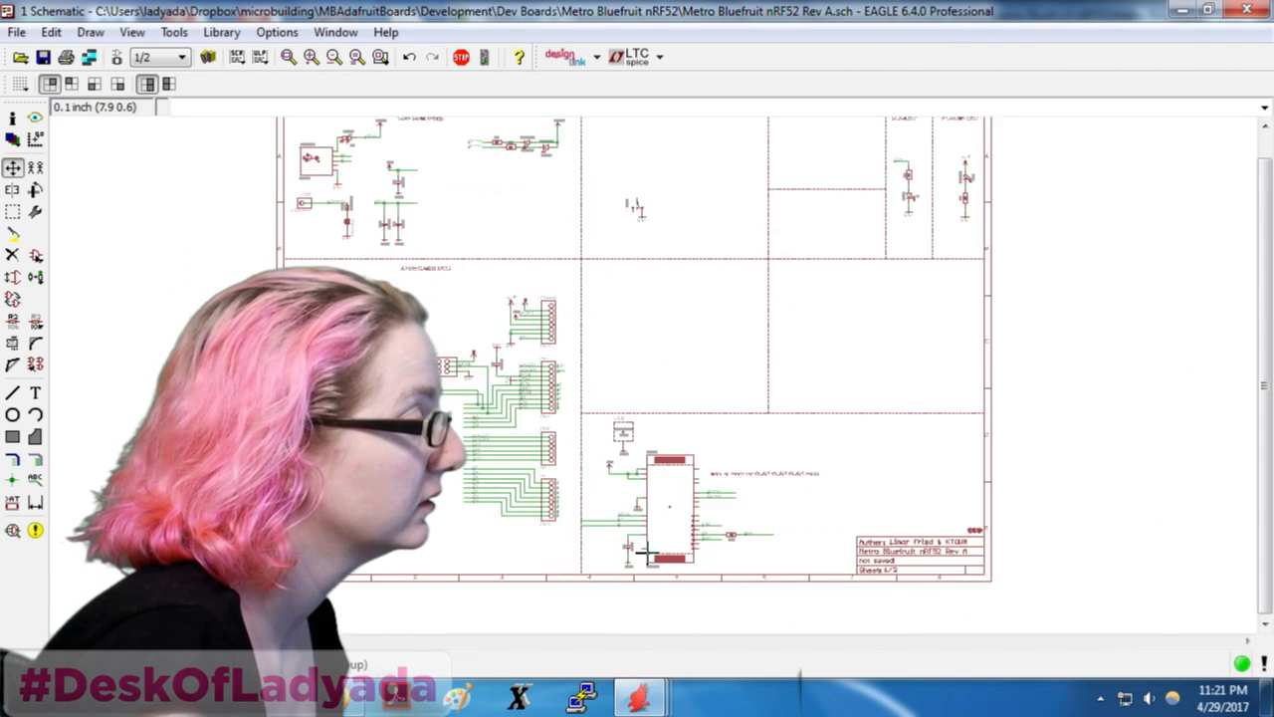
pyautogui.scroll(-2, 597, 190)
pyautogui.scroll(1, 597, 190)
pyautogui.click(13, 211)
pyautogui.moveTo(441, 236); pyautogui.dragTo(603, 390)
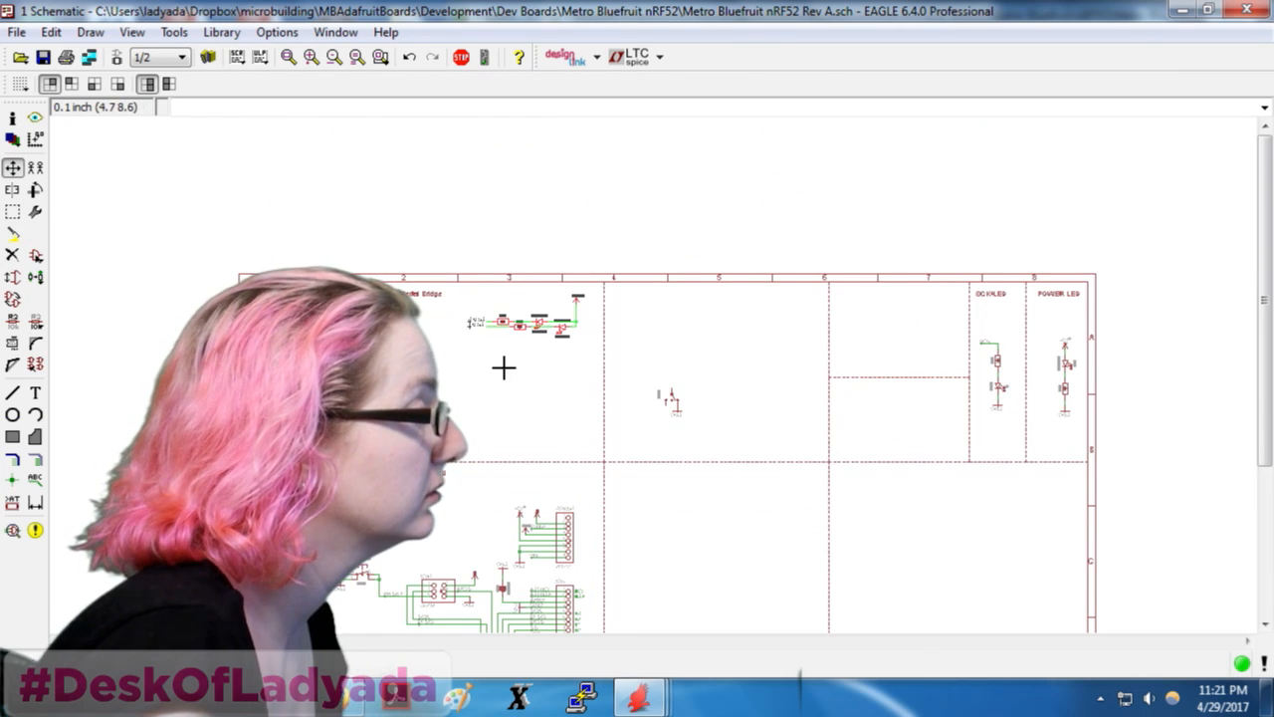
pyautogui.scroll(-2, 597, 448)
pyautogui.scroll(4, 497, 404)
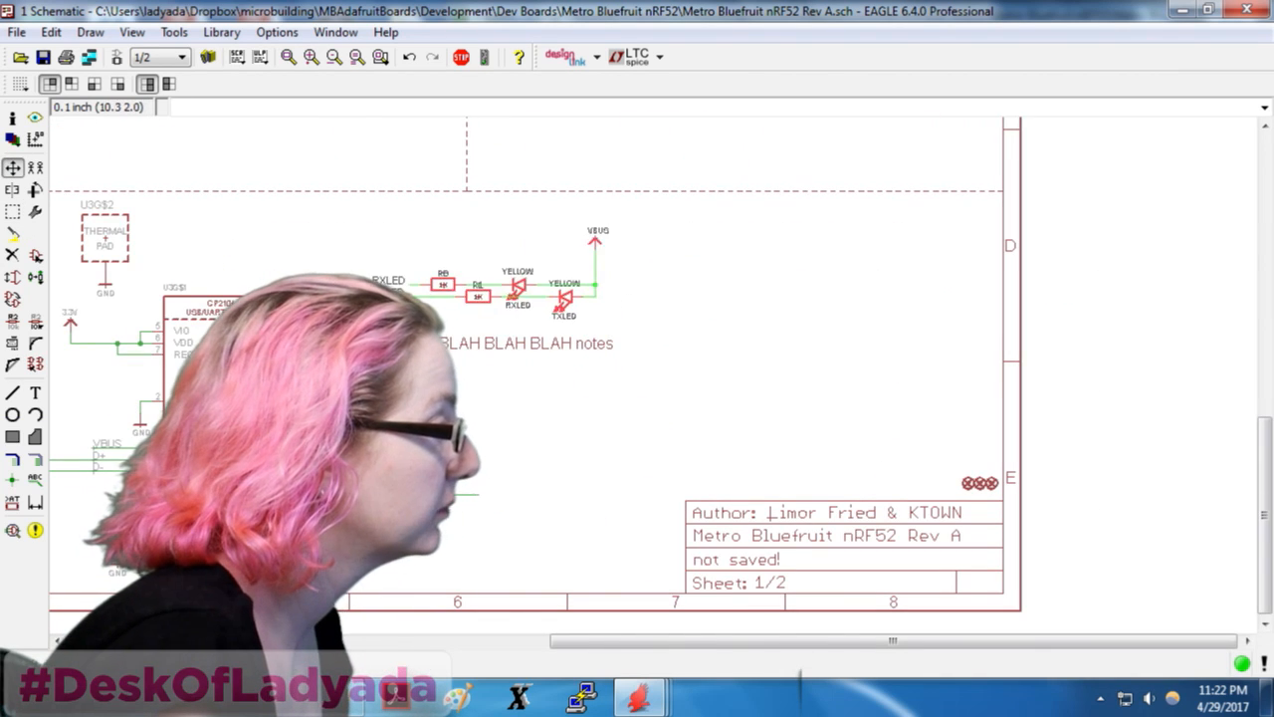
pyautogui.click(497, 474)
pyautogui.hotkey('ctrl', 's')
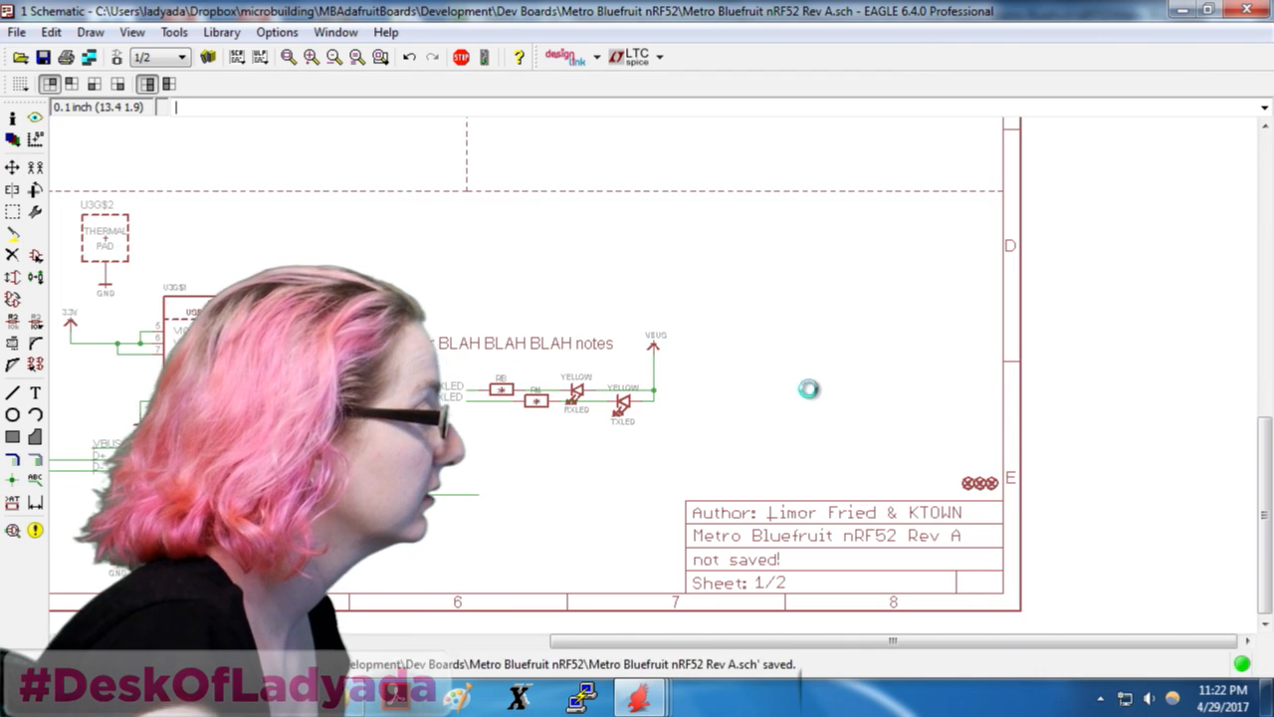
pyautogui.scroll(-1, 896, 470)
pyautogui.scroll(2, 464, 412)
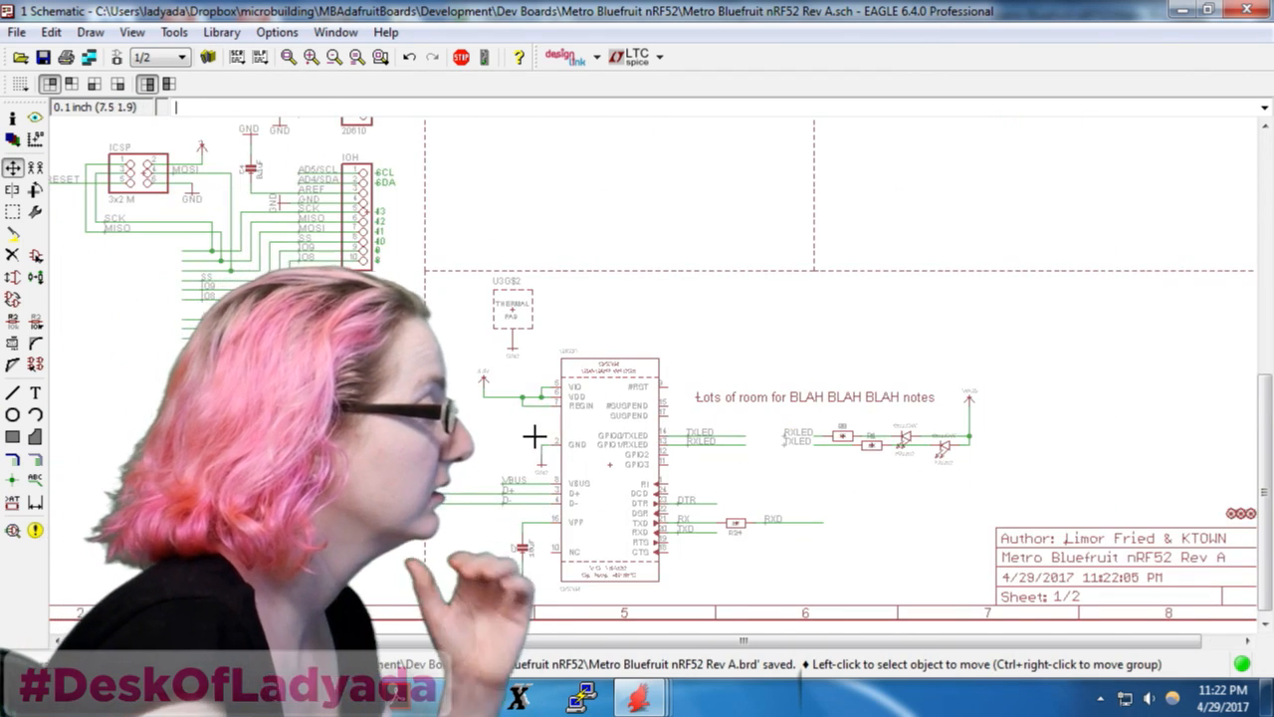
pyautogui.scroll(1, 531, 435)
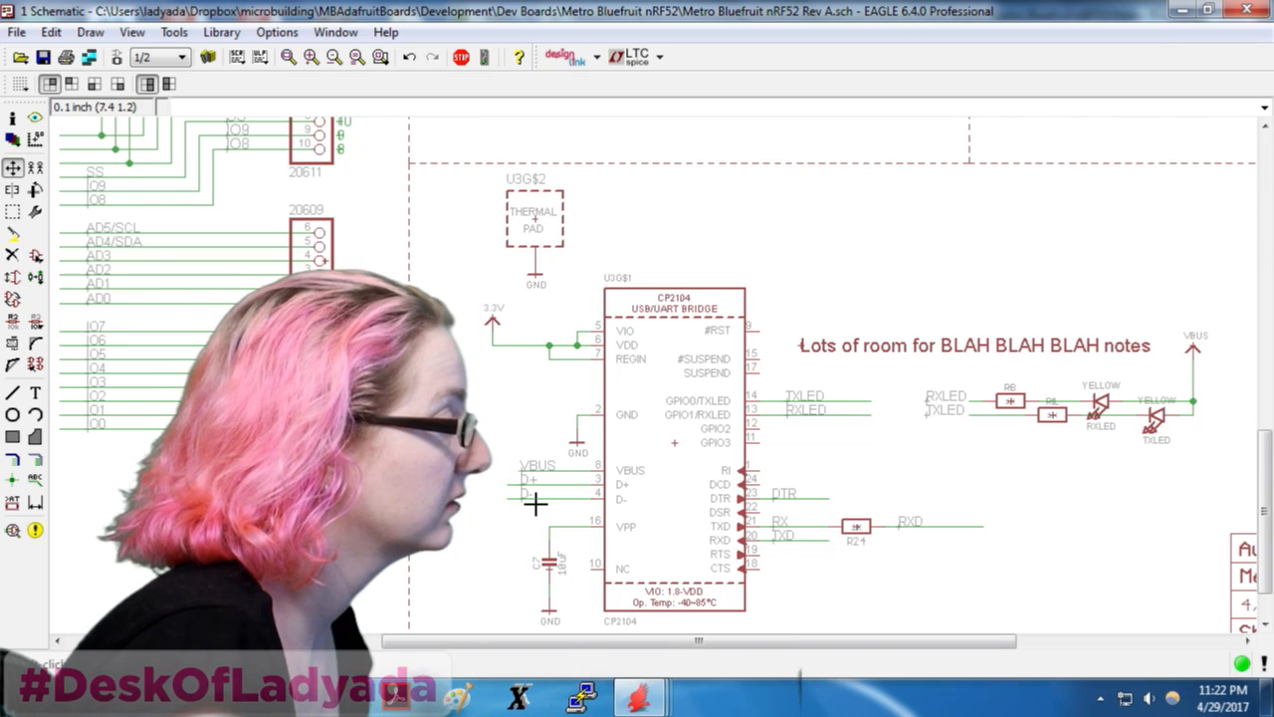
pyautogui.hotkey('ctrl', 's')
# Open sheet 2 of the schematic and examine its LIPO charging, LIPO monitoring, MDBT42 module and USB reset sections
pyautogui.scroll(-5, 804, 492)
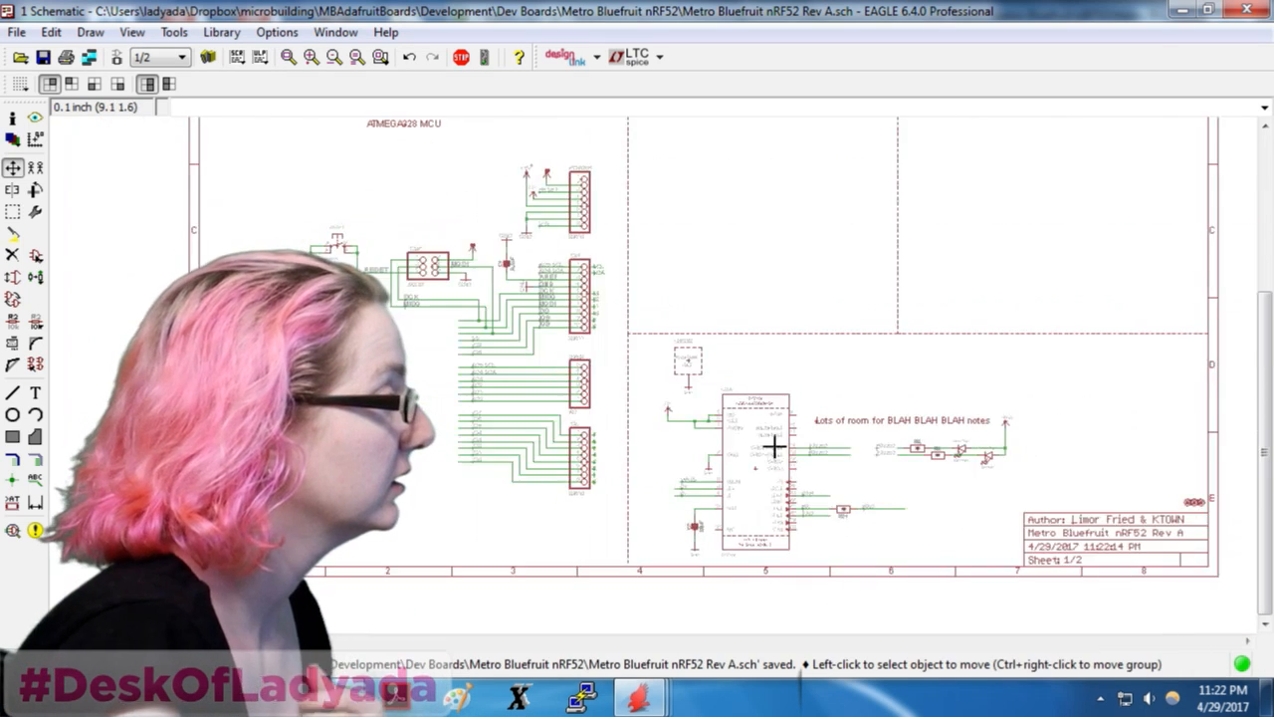
pyautogui.click(182, 57)
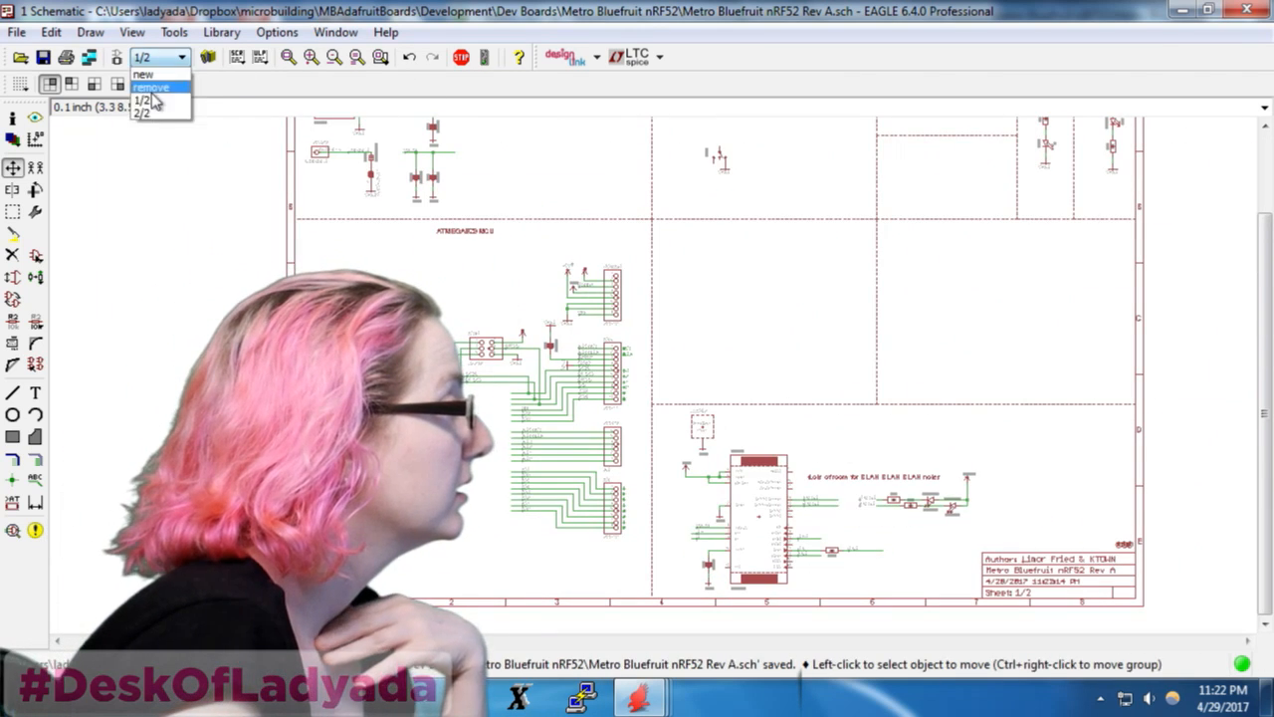
pyautogui.click(152, 98)
pyautogui.scroll(3, 880, 244)
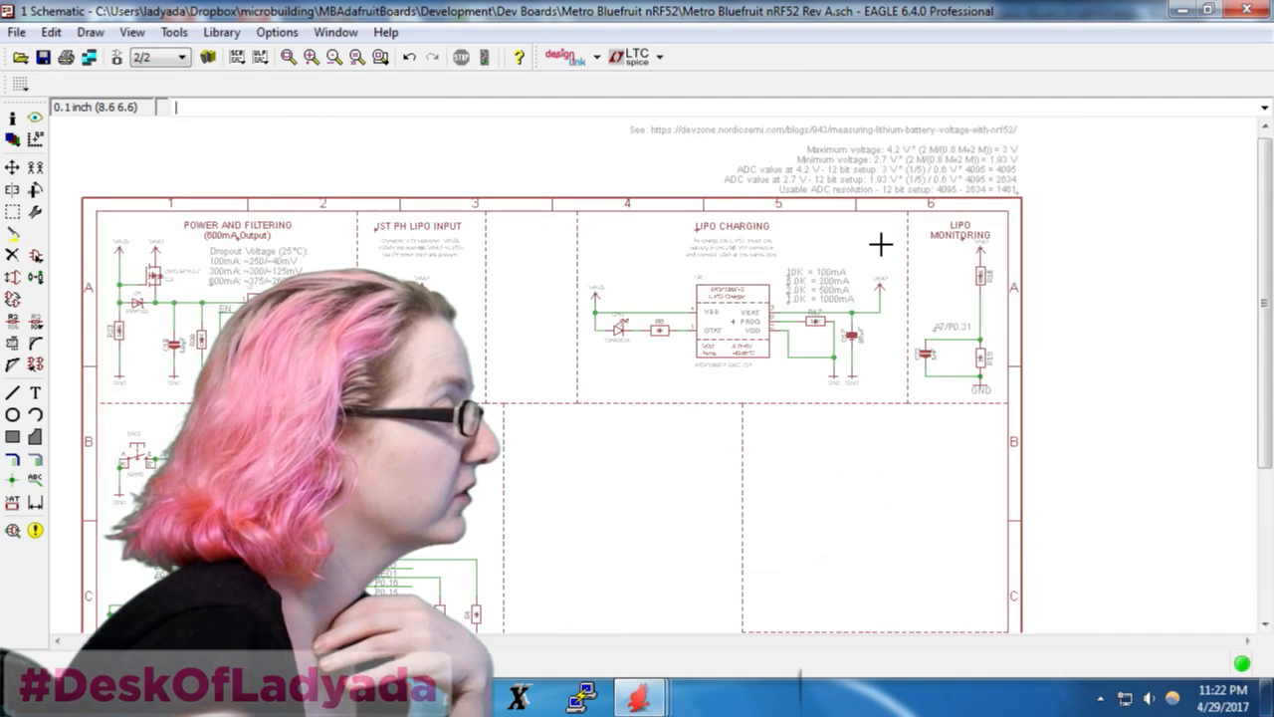
pyautogui.scroll(2, 634, 265)
pyautogui.scroll(-3, 634, 265)
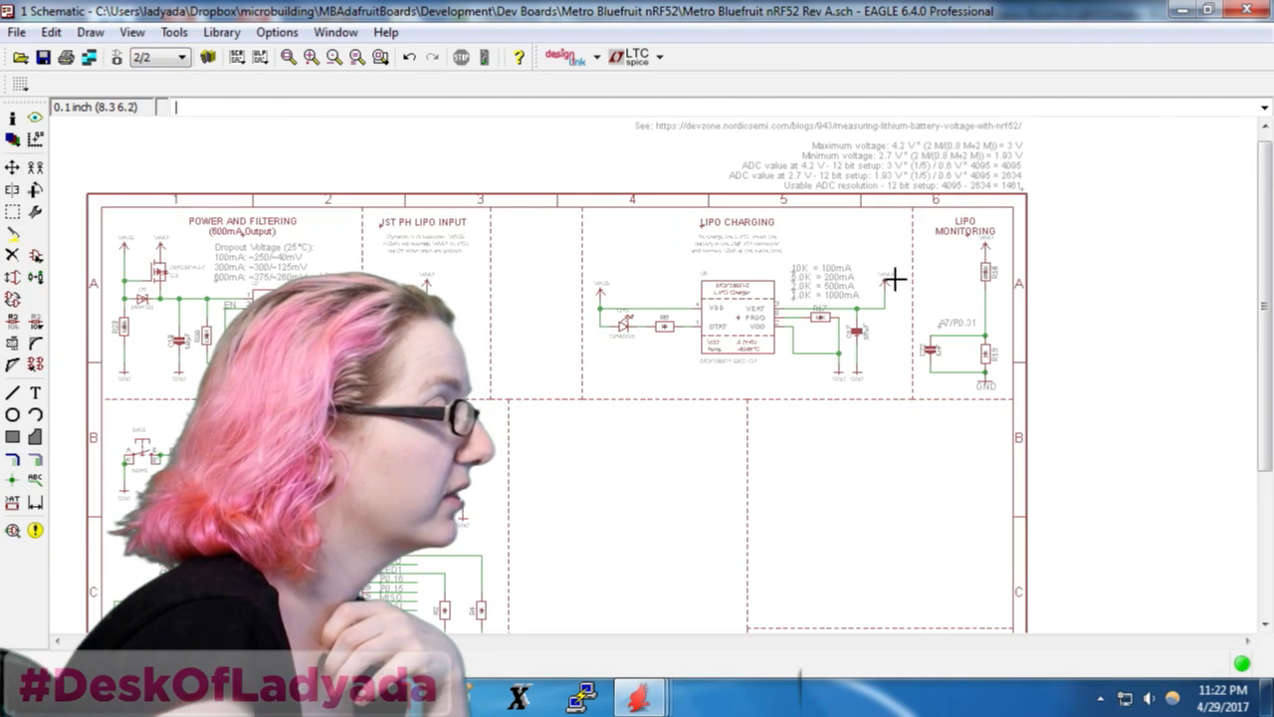
pyautogui.scroll(4, 945, 259)
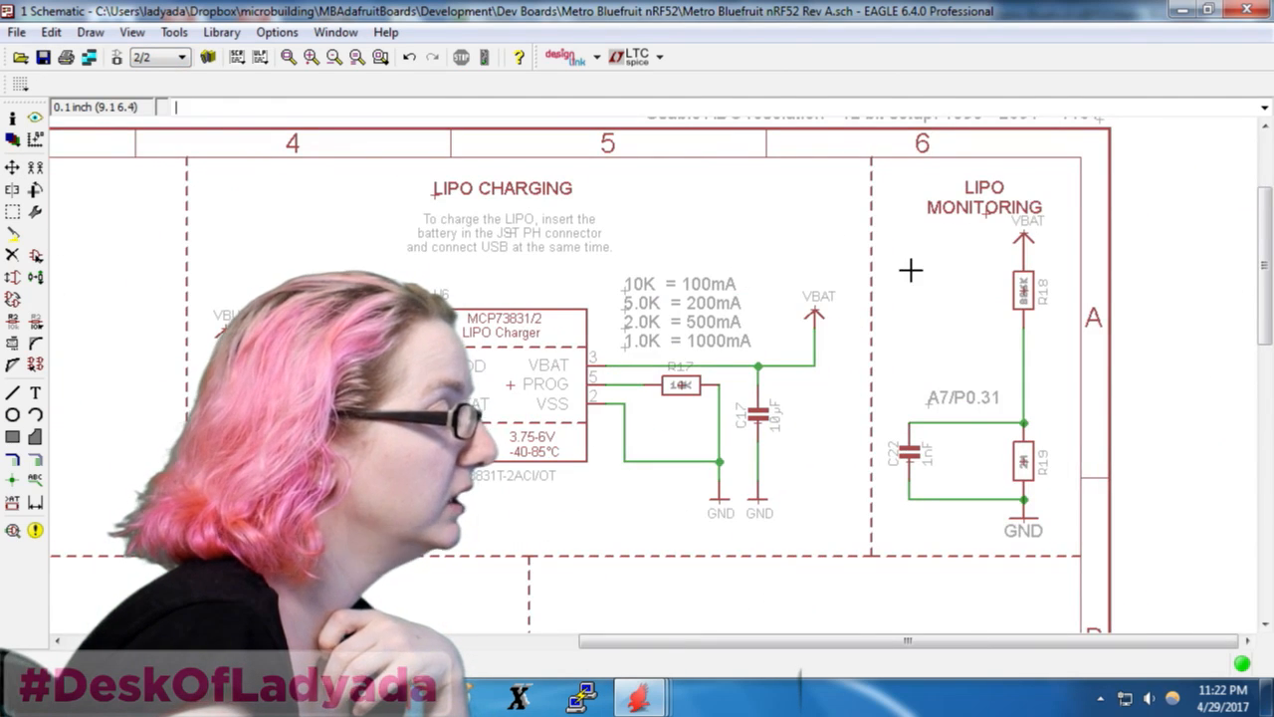
pyautogui.scroll(-2, 1058, 244)
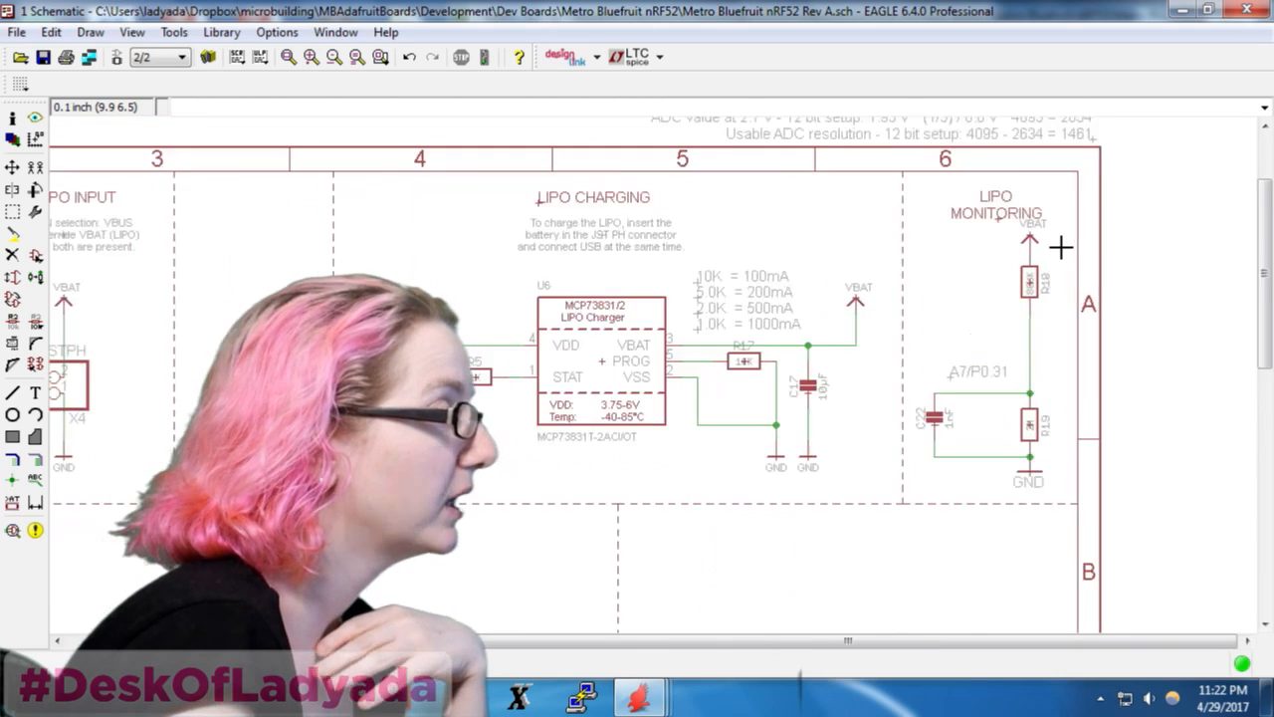
pyautogui.scroll(-2, 477, 265)
pyautogui.scroll(3, 229, 295)
pyautogui.scroll(-3, 229, 294)
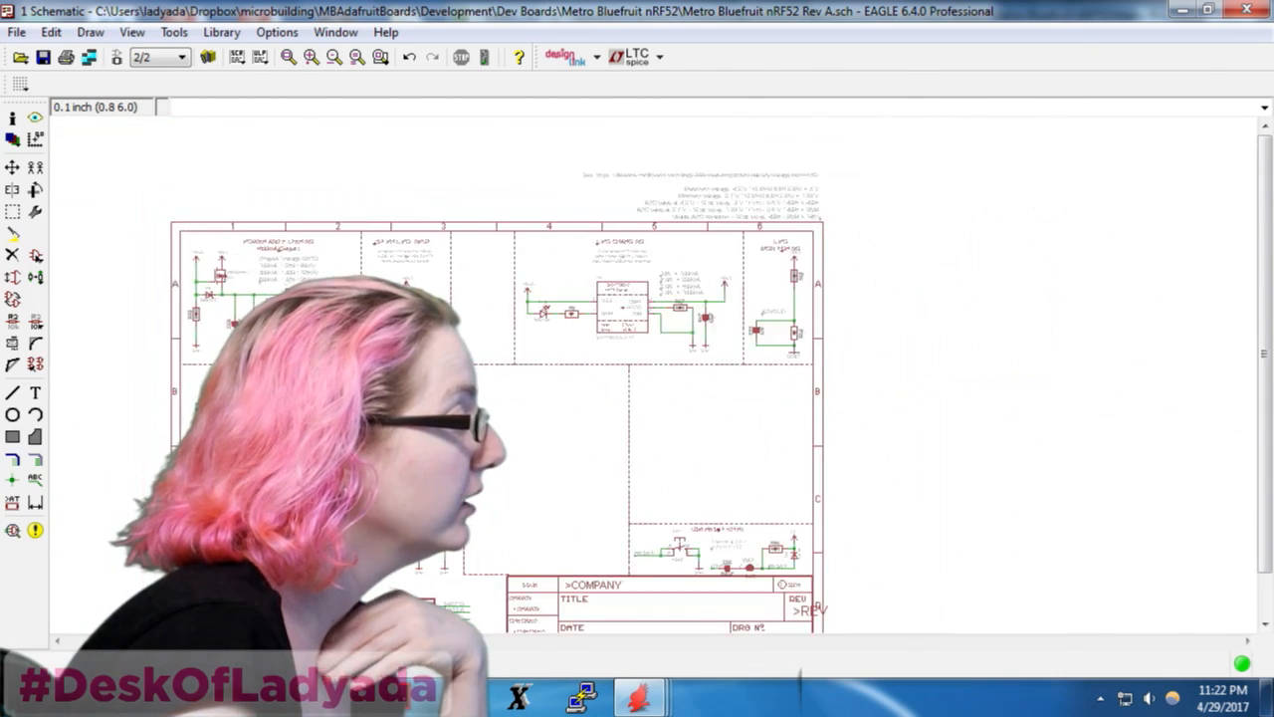
pyautogui.scroll(3, 338, 579)
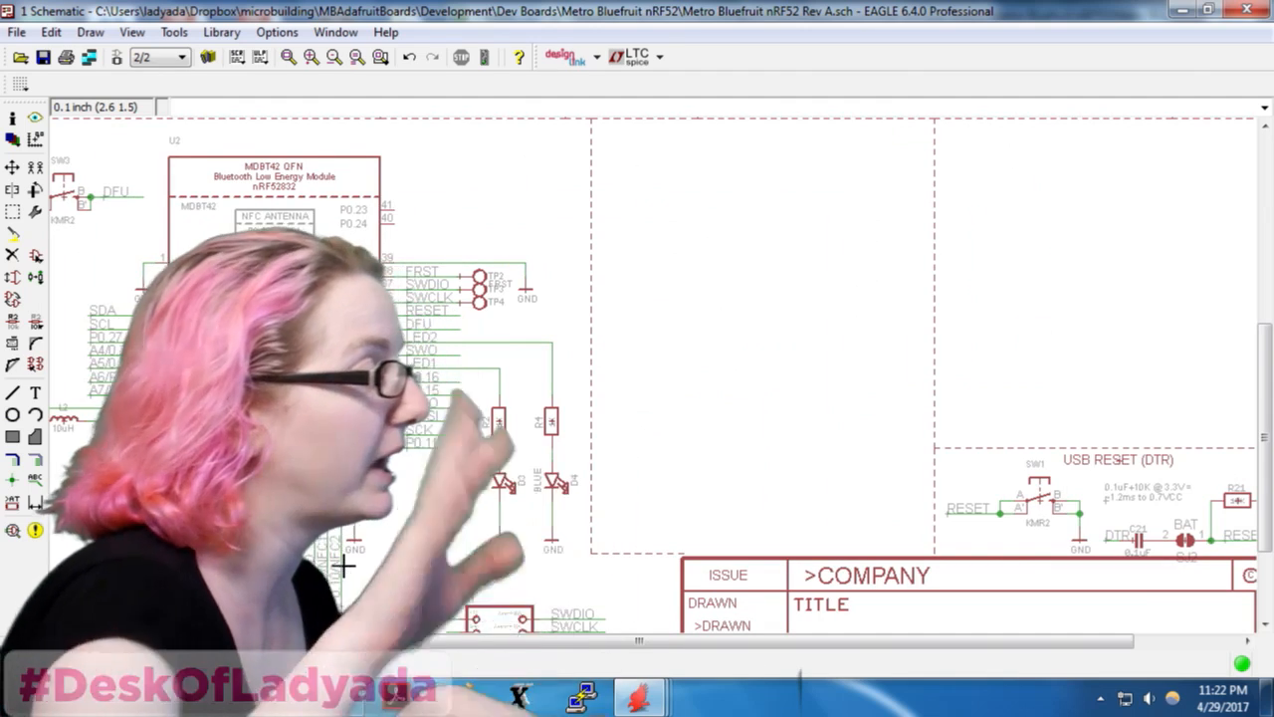
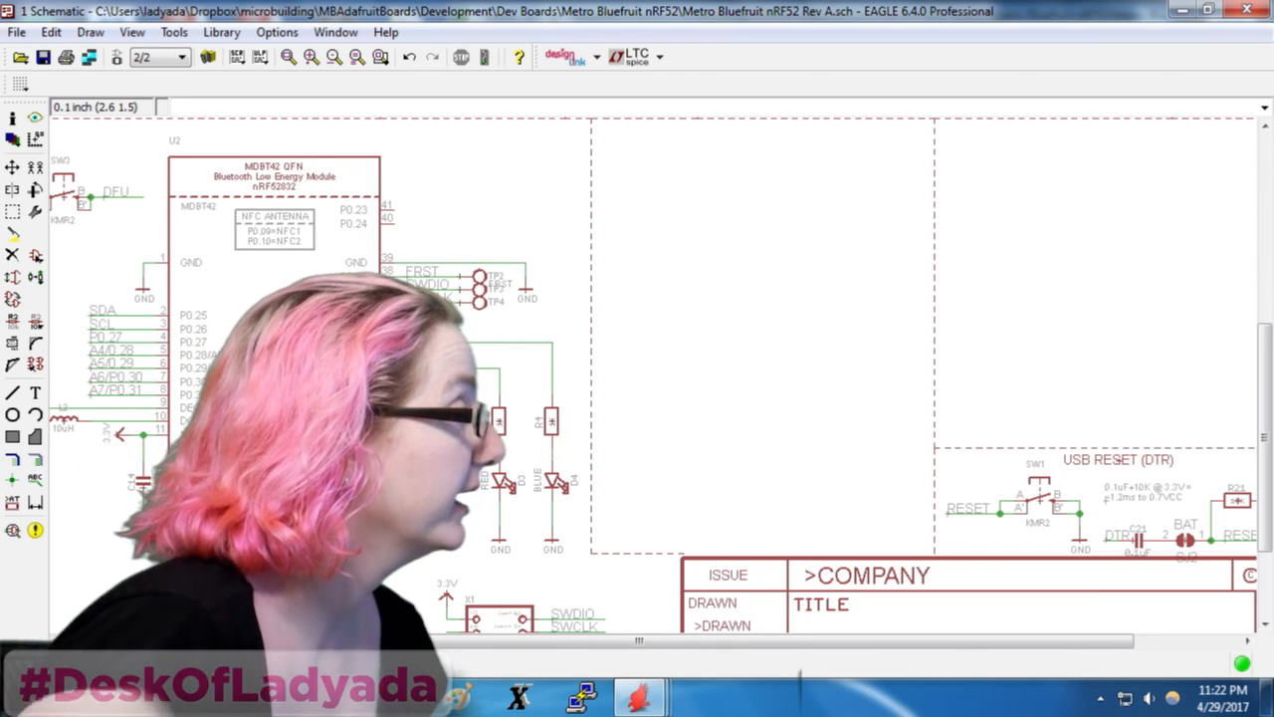
pyautogui.scroll(-3, 478, 279)
pyautogui.scroll(2, 438, 219)
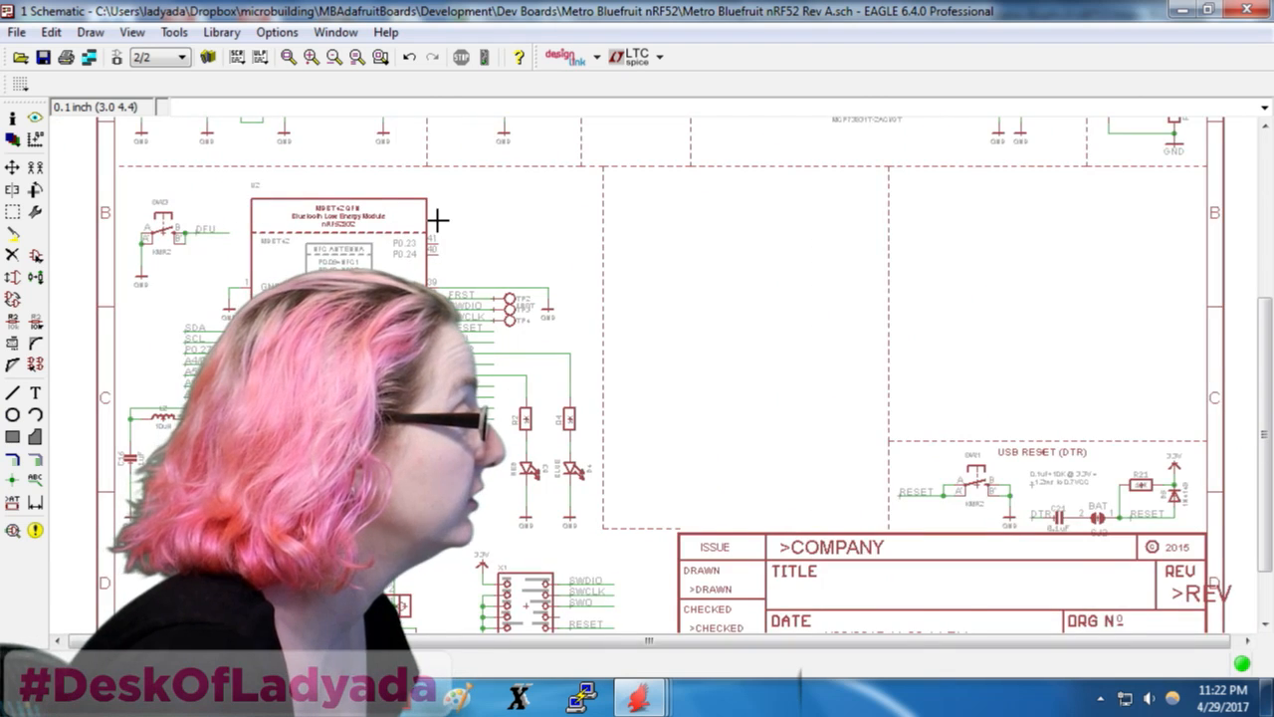
# Delete the dashed divider lines around the lower sections of sheet 2 and the SW1 reset switch circuit beside the USB RESET (DTR) circuit
pyautogui.scroll(-1, 426, 216)
pyautogui.click(12, 212)
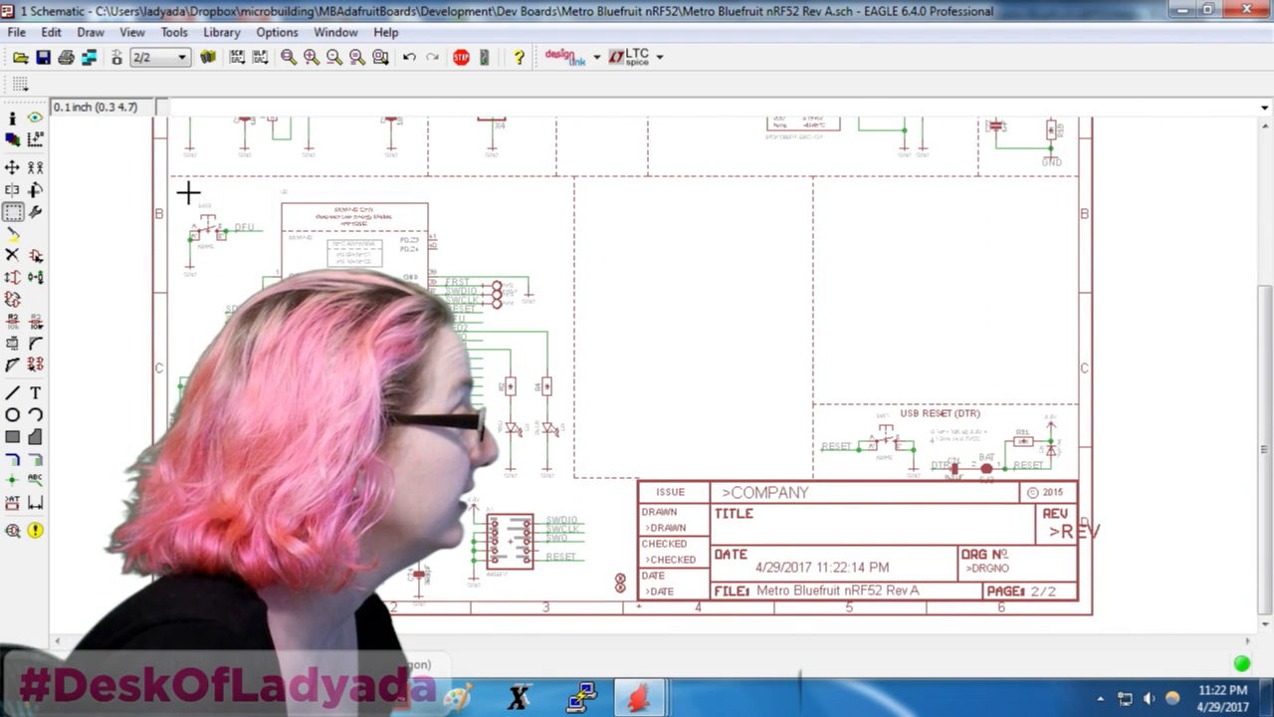
pyautogui.moveTo(174, 199); pyautogui.dragTo(119, 328)
pyautogui.click(13, 255)
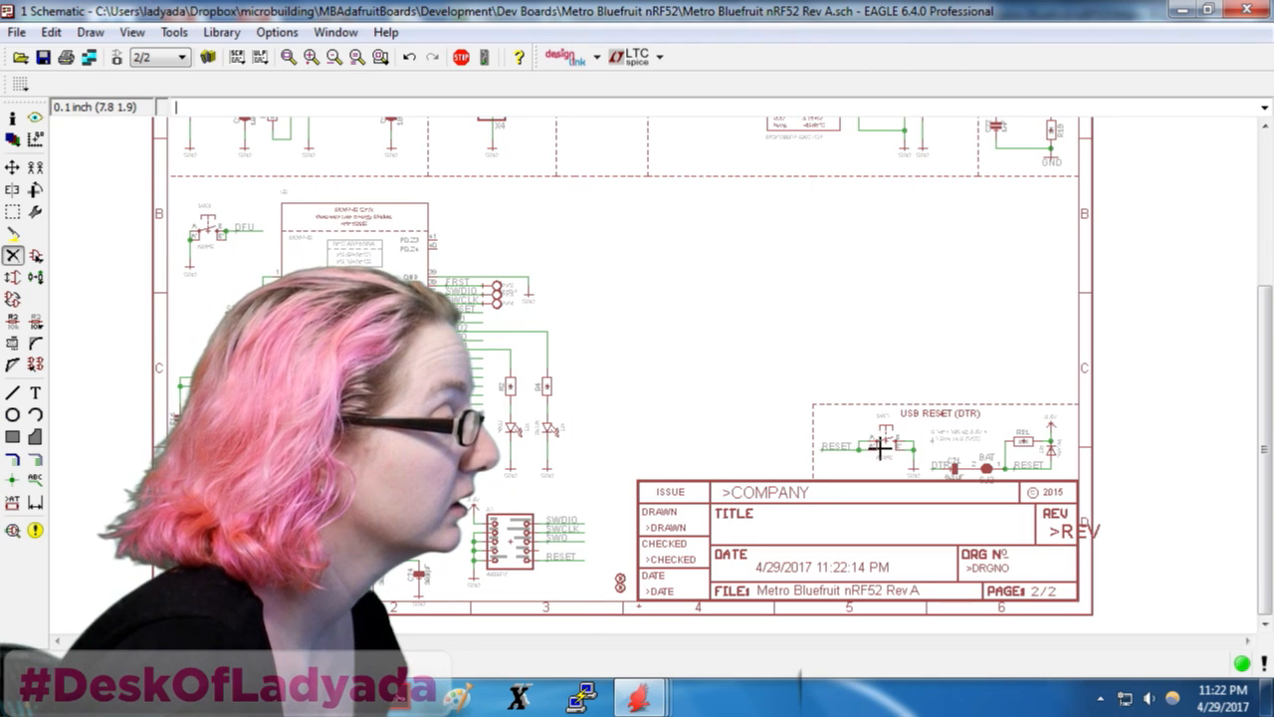
pyautogui.scroll(2, 880, 448)
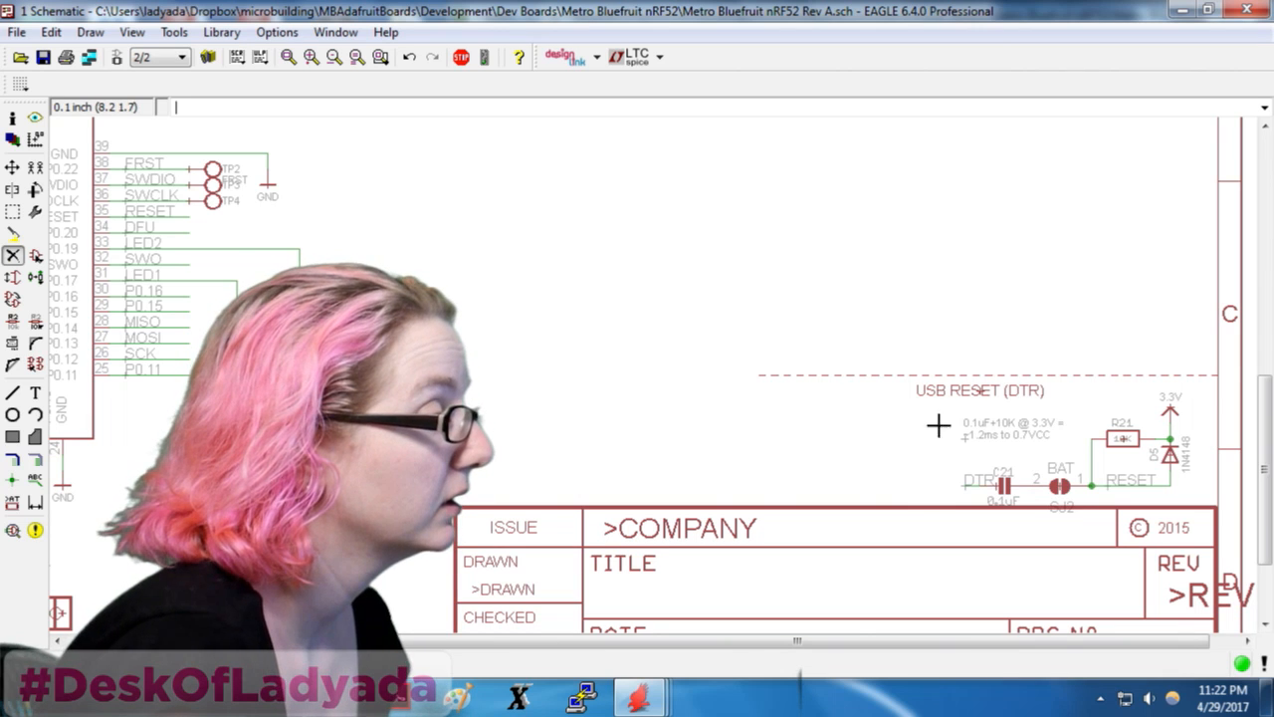
pyautogui.scroll(-4, 817, 343)
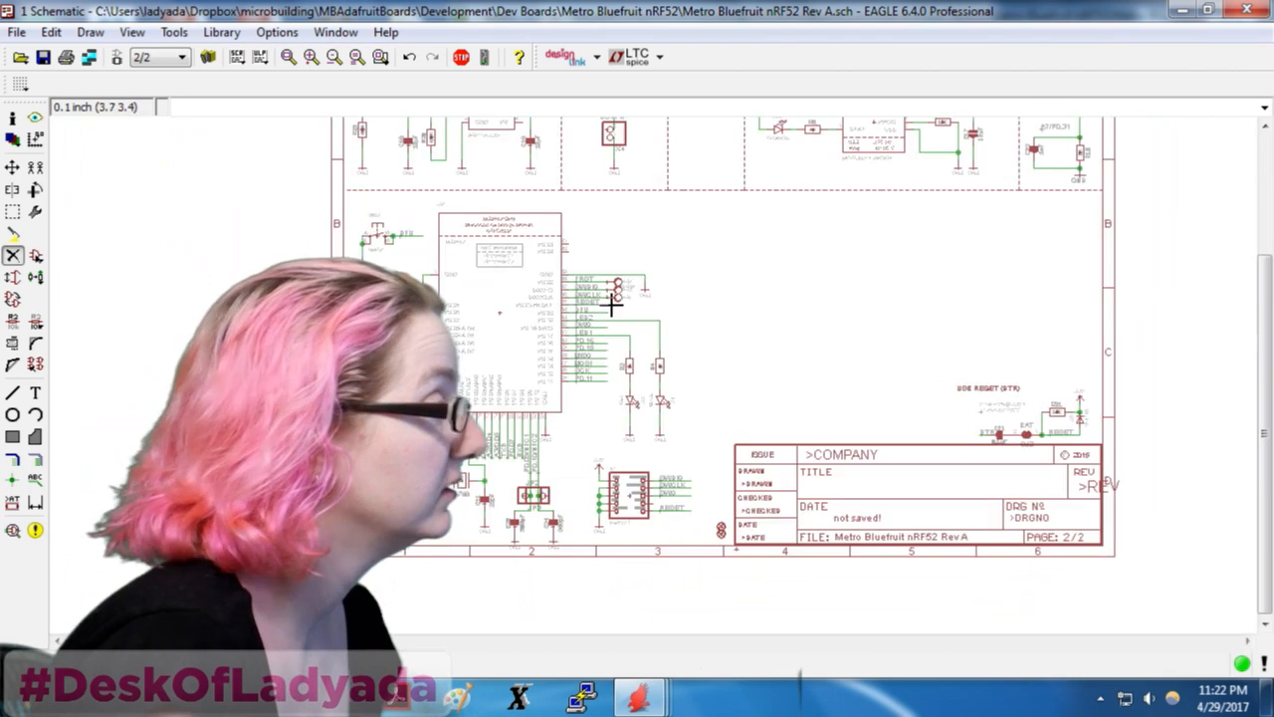
# Group and copy the MDBT42 module circuit with its surrounding parts on sheet 2, and paste it outside the right edge of sheet 1's frame
pyautogui.click(12, 211)
pyautogui.moveTo(339, 204); pyautogui.dragTo(715, 551)
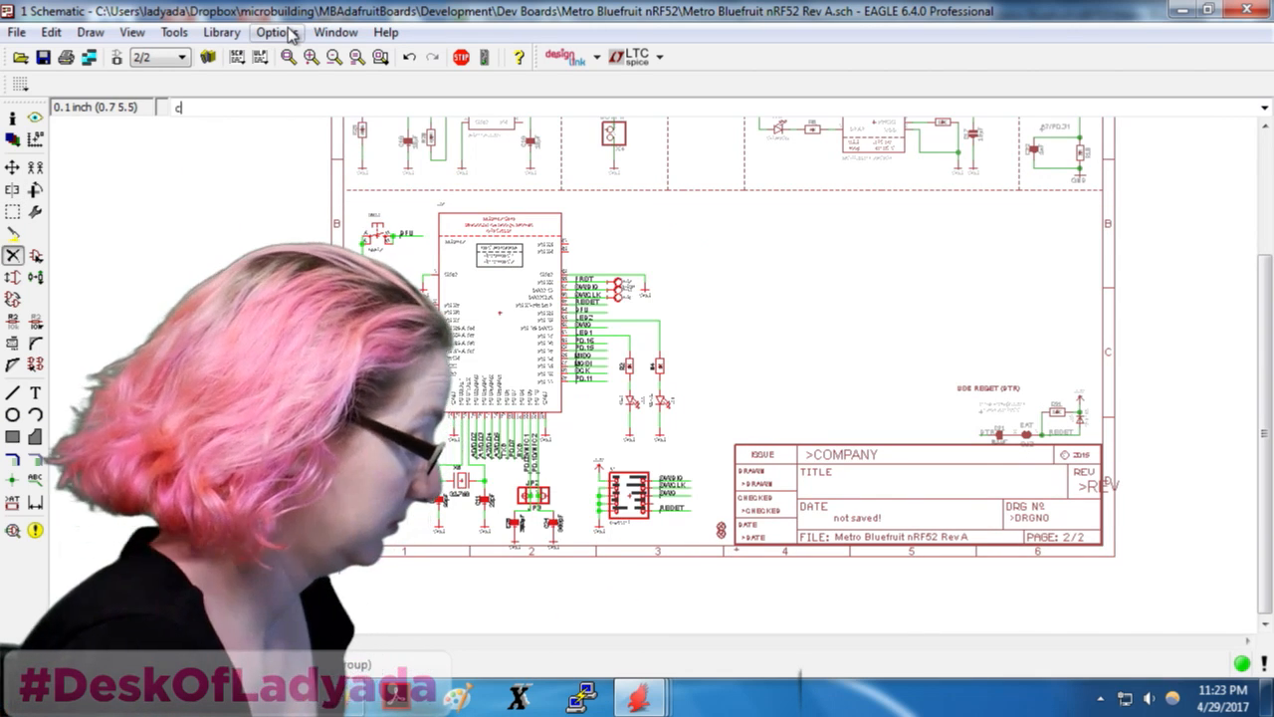
pyautogui.click(12, 255)
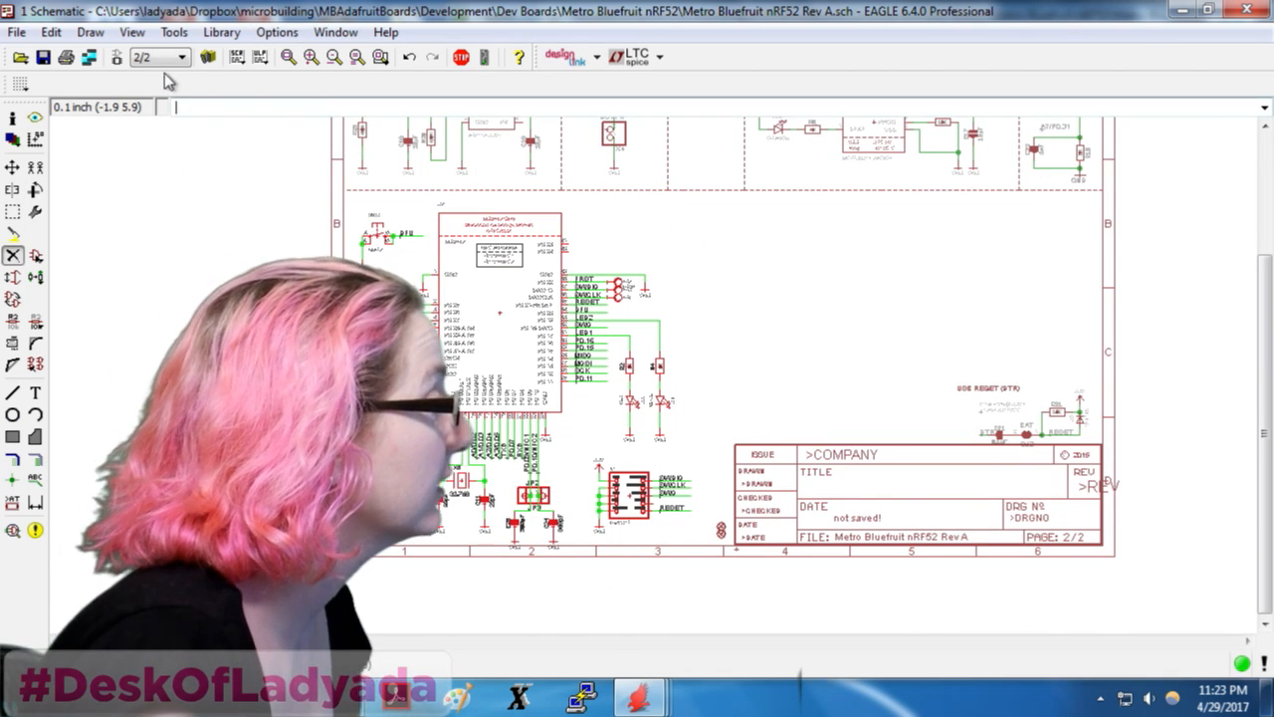
pyautogui.rightClick(507, 405)
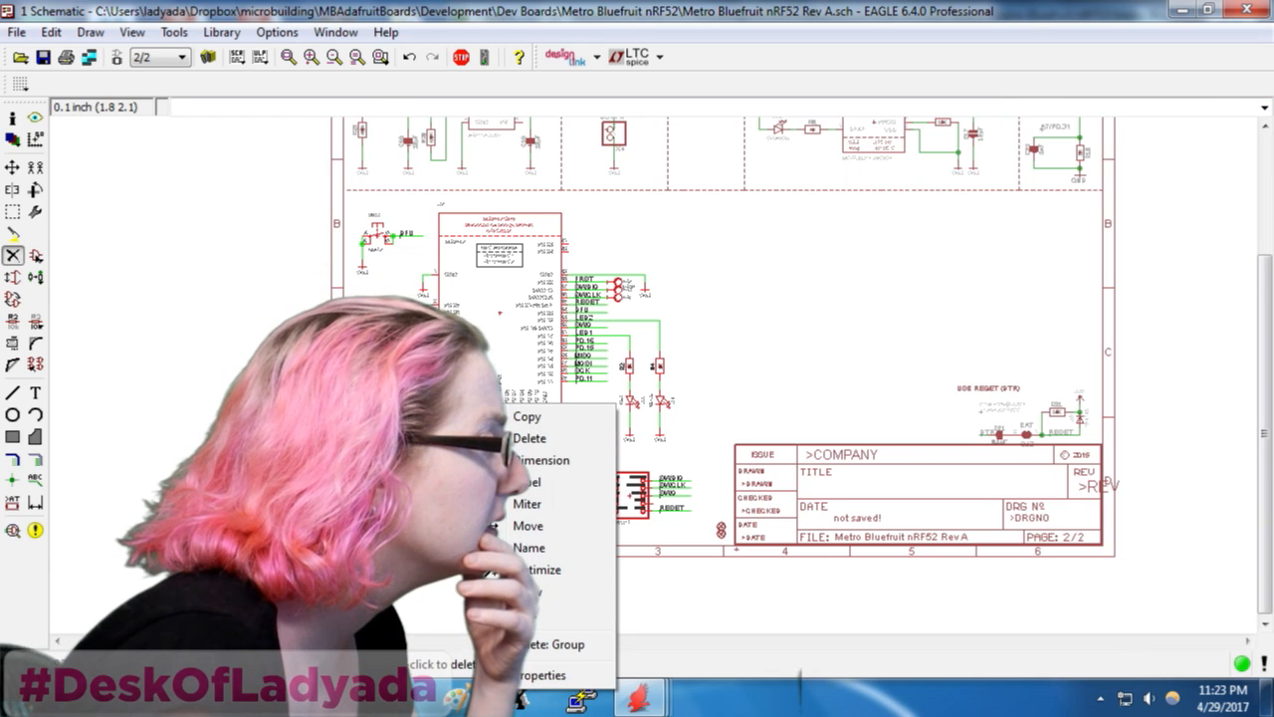
pyautogui.click(147, 58)
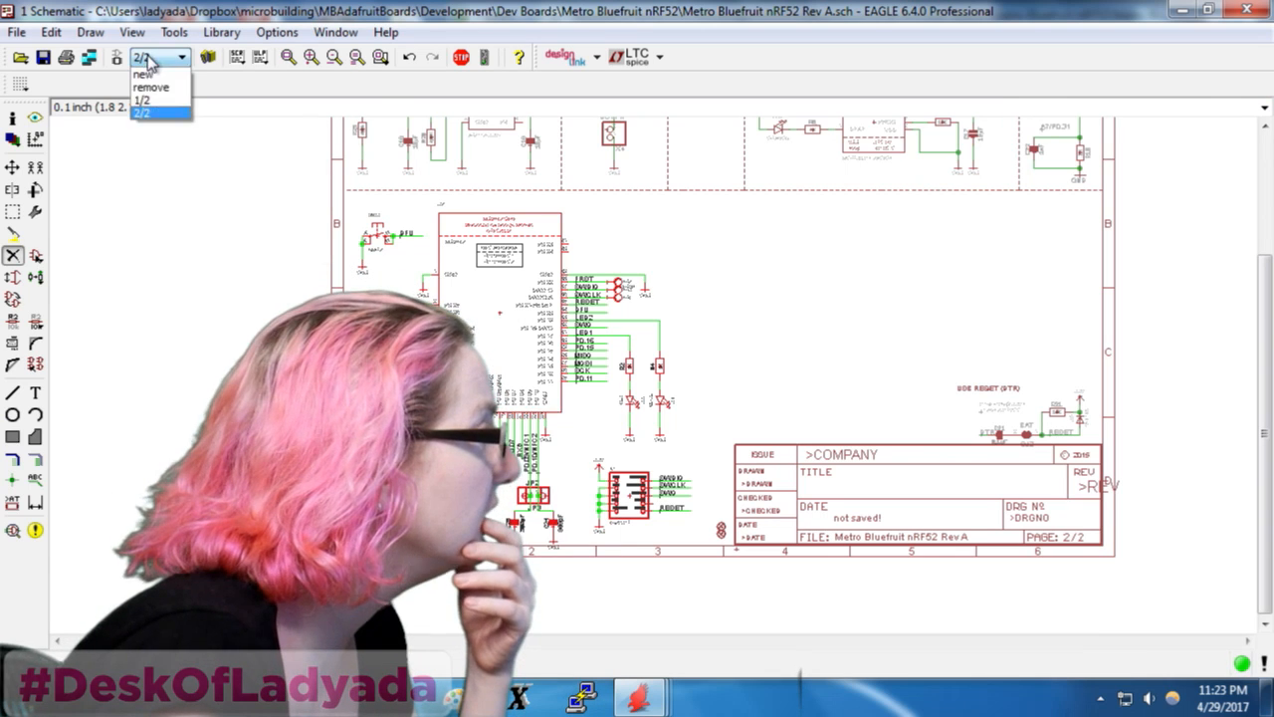
pyautogui.click(148, 100)
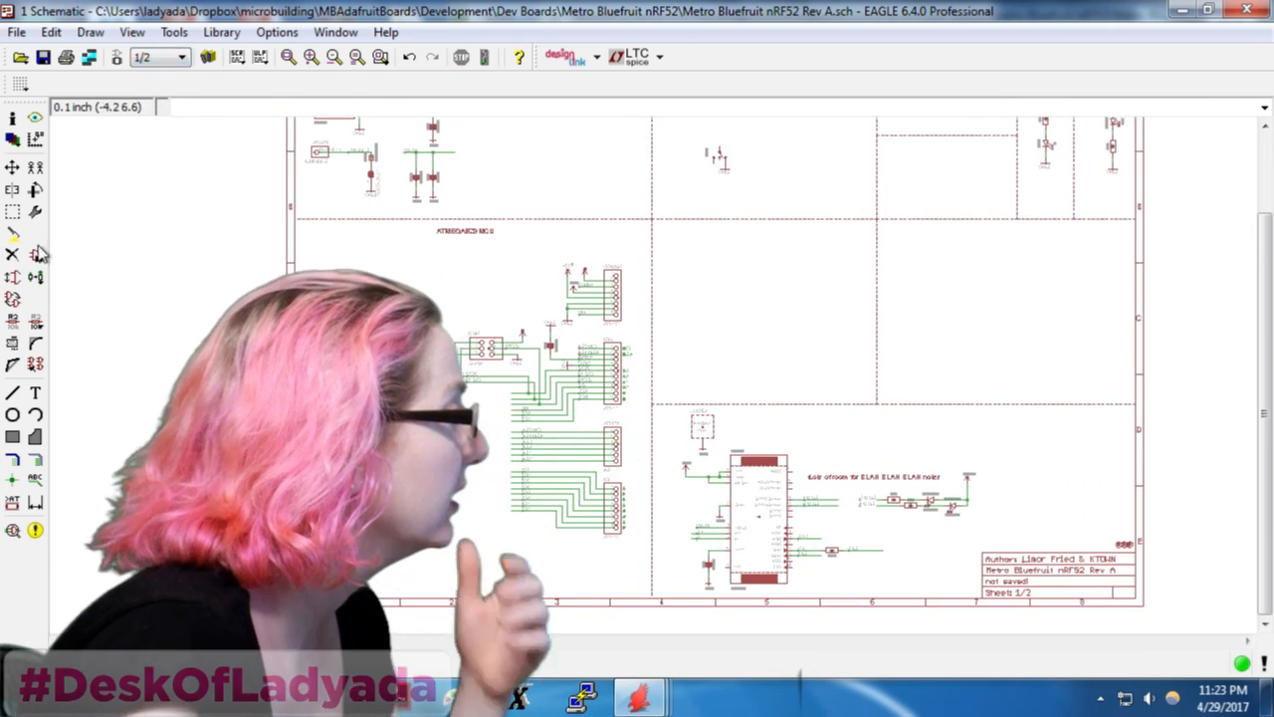
pyautogui.click(12, 233)
pyautogui.scroll(-4, 607, 424)
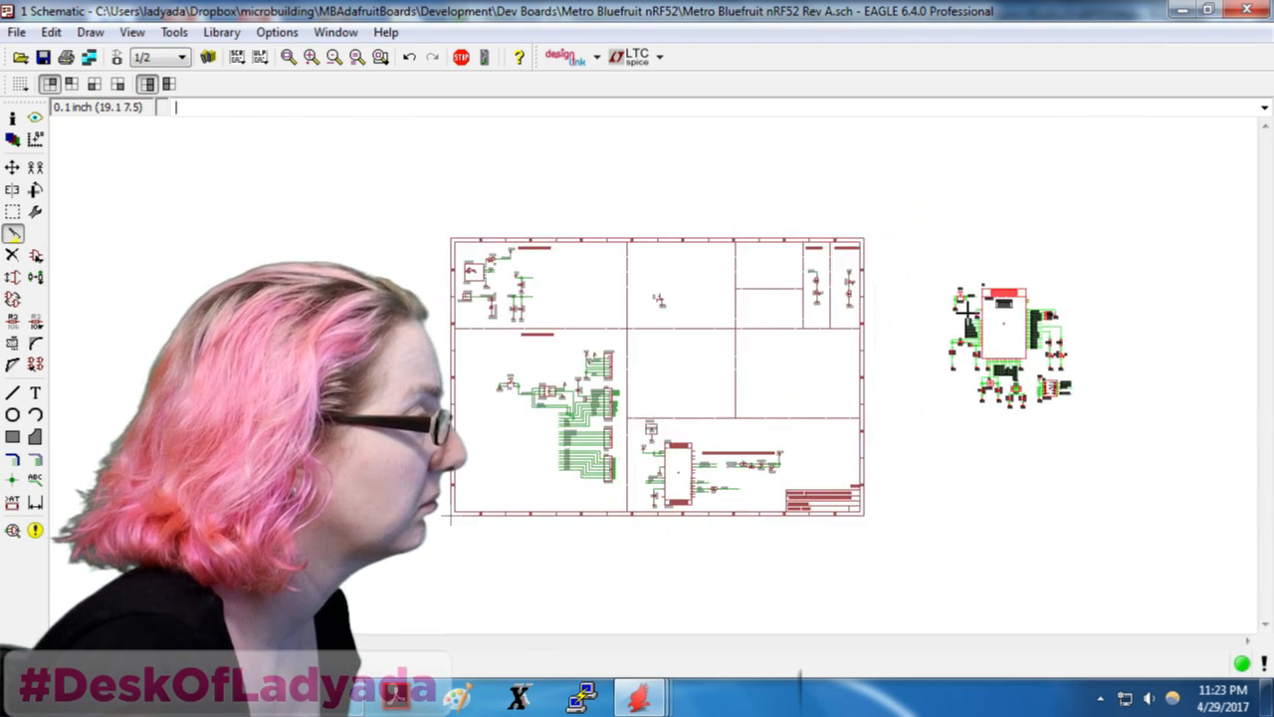
pyautogui.scroll(3, 967, 307)
pyautogui.click(844, 398)
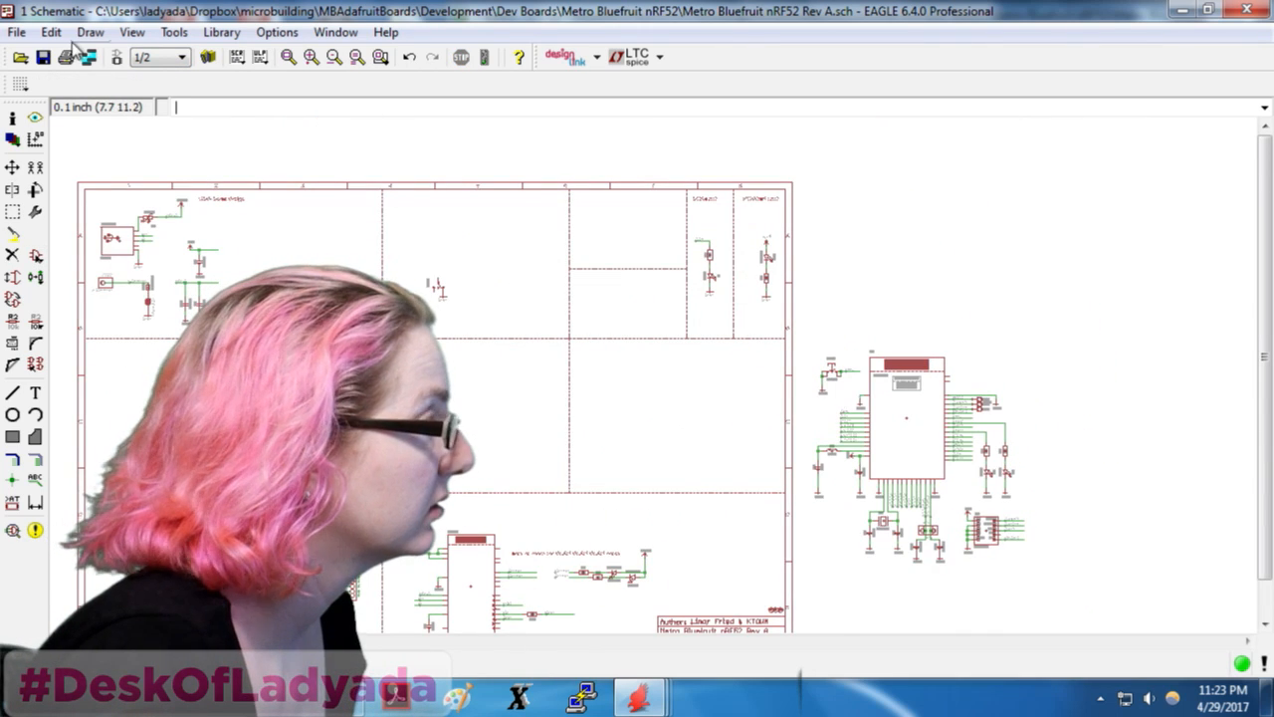
# Check the pasted parts on the board layout, and delete the original MDBT42 module circuit and the sheet frame from sheet 2
pyautogui.click(117, 56)
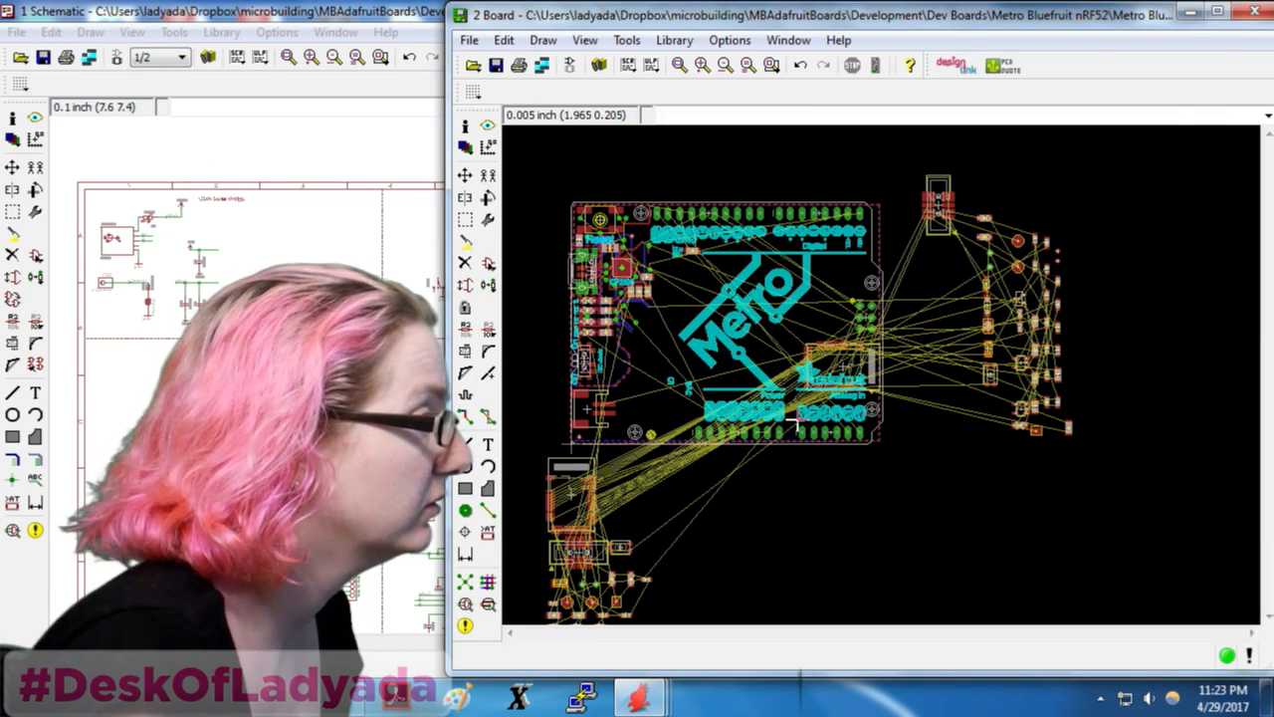
pyautogui.scroll(-2, 720, 318)
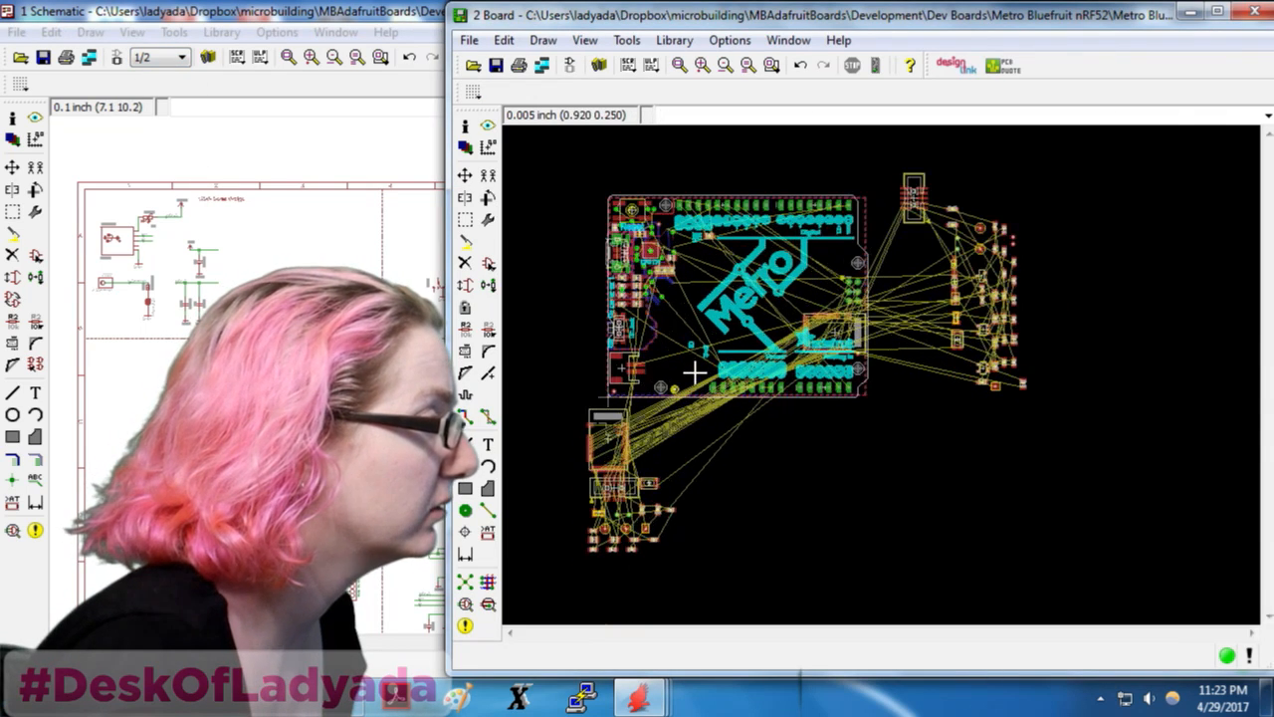
pyautogui.click(162, 57)
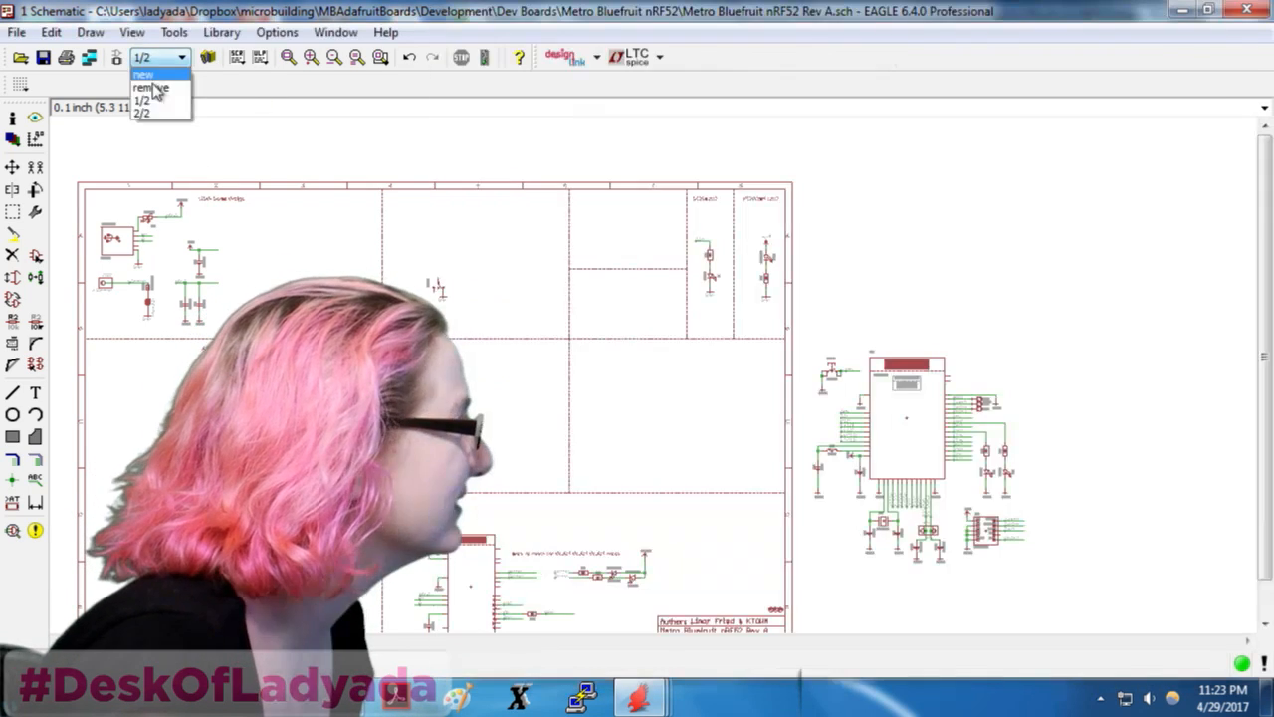
pyautogui.click(159, 115)
pyautogui.scroll(-1, 360, 261)
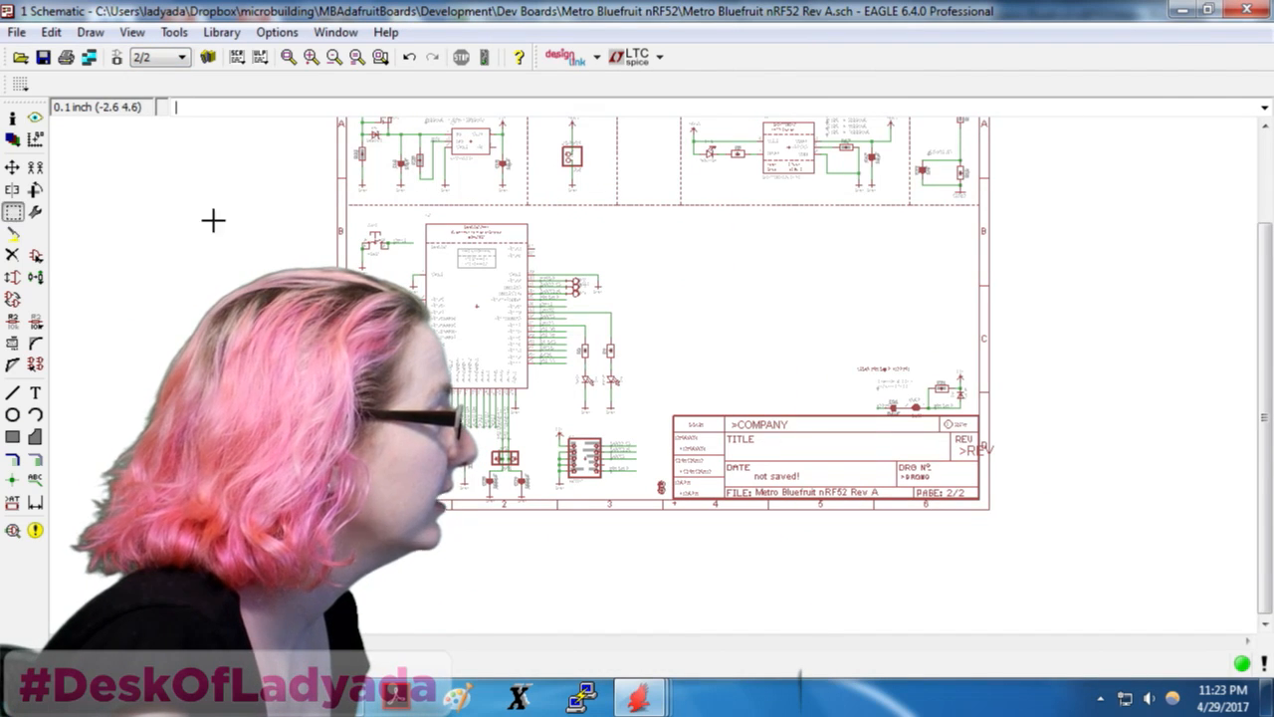
pyautogui.click(347, 221)
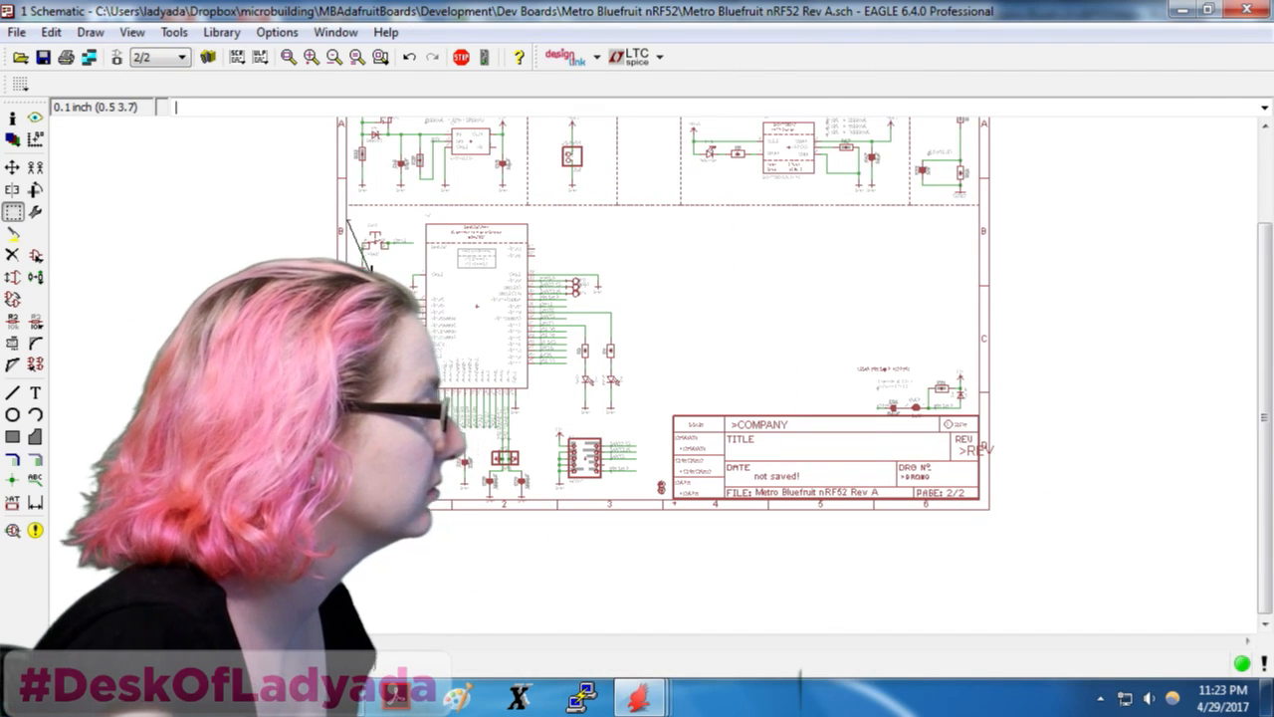
pyautogui.moveTo(319, 212); pyautogui.dragTo(647, 526)
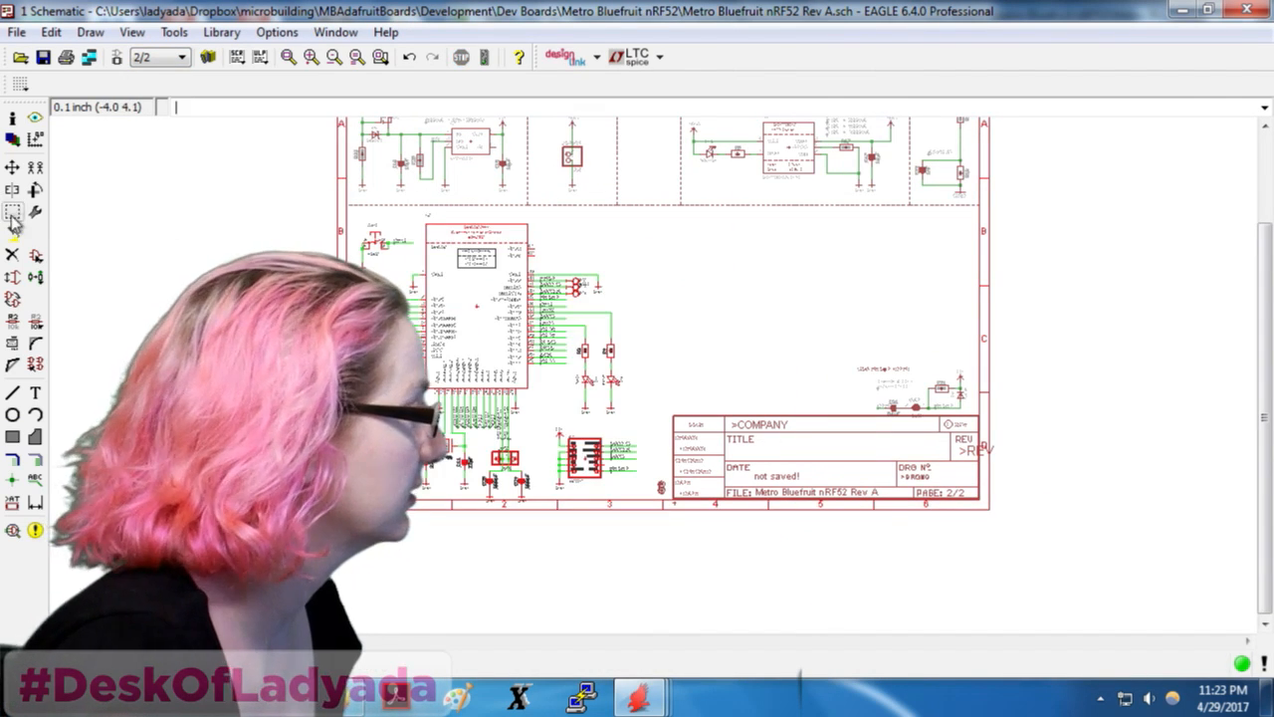
pyautogui.click(12, 255)
pyautogui.keyDown('ctrl'); pyautogui.rightClick(488, 390); pyautogui.keyUp('ctrl')
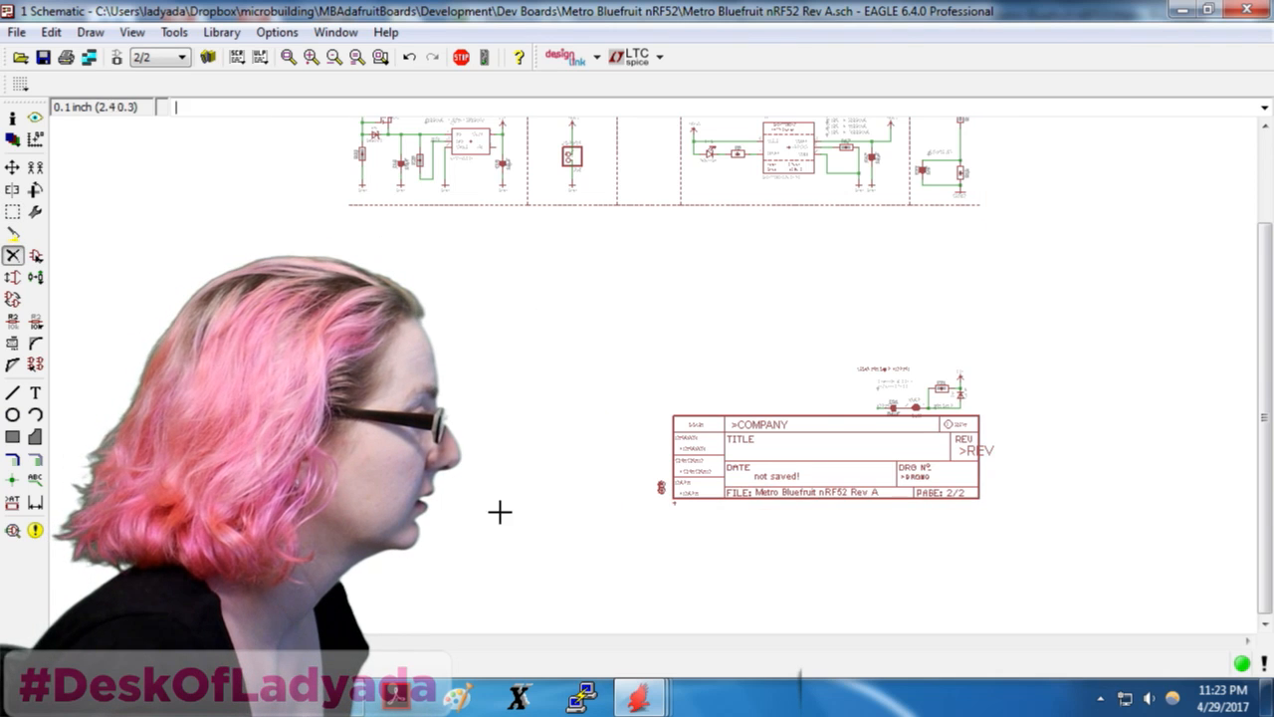
pyautogui.scroll(-1, 499, 511)
pyautogui.scroll(-1, 578, 305)
pyautogui.scroll(3, 746, 165)
pyautogui.scroll(-3, 706, 201)
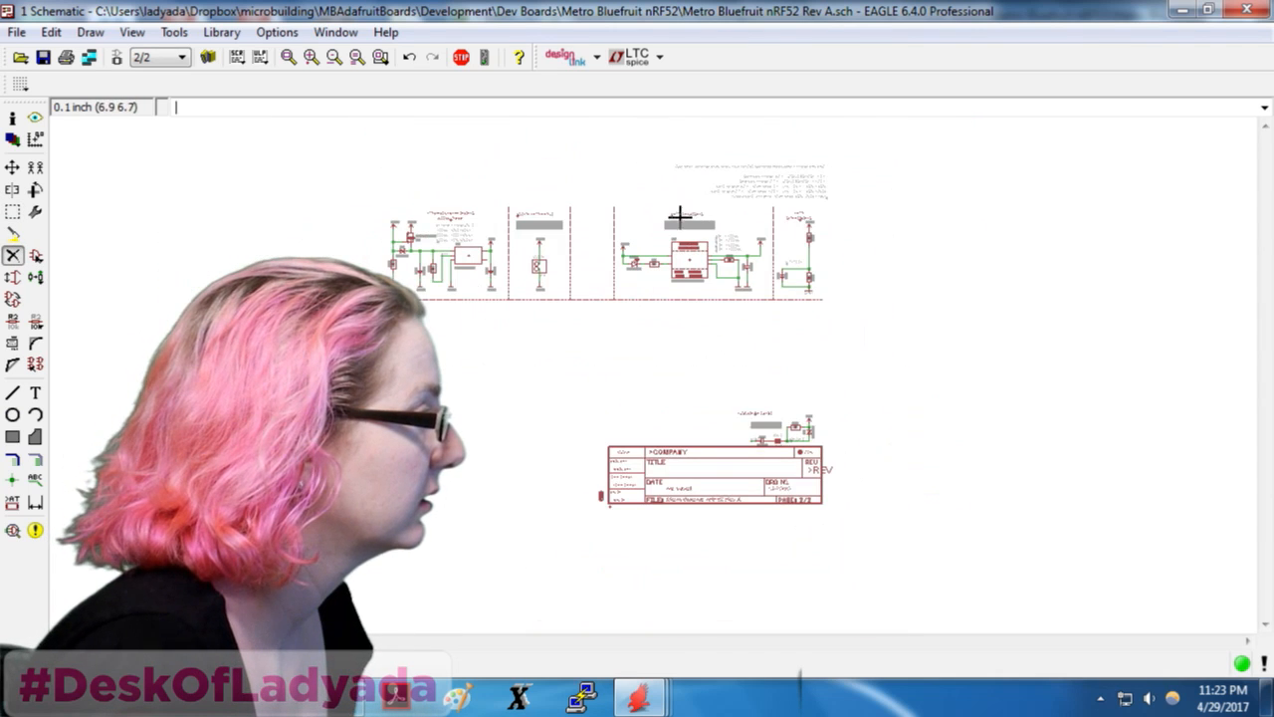
# Group and copy all remaining power, LIPO and USB reset circuits from sheet 2, and paste them outside the right edge of sheet 1's frame
pyautogui.click(12, 214)
pyautogui.moveTo(355, 137); pyautogui.dragTo(903, 444)
pyautogui.press('Return')
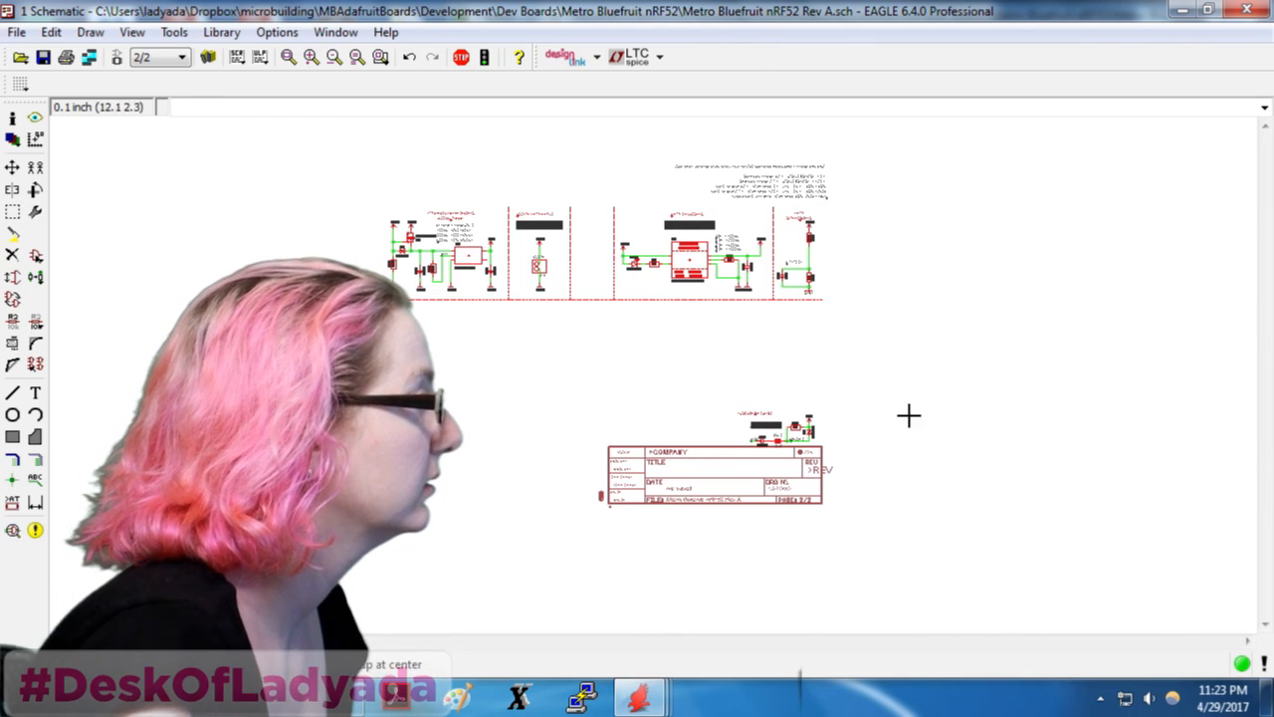
pyautogui.click(150, 57)
pyautogui.click(169, 105)
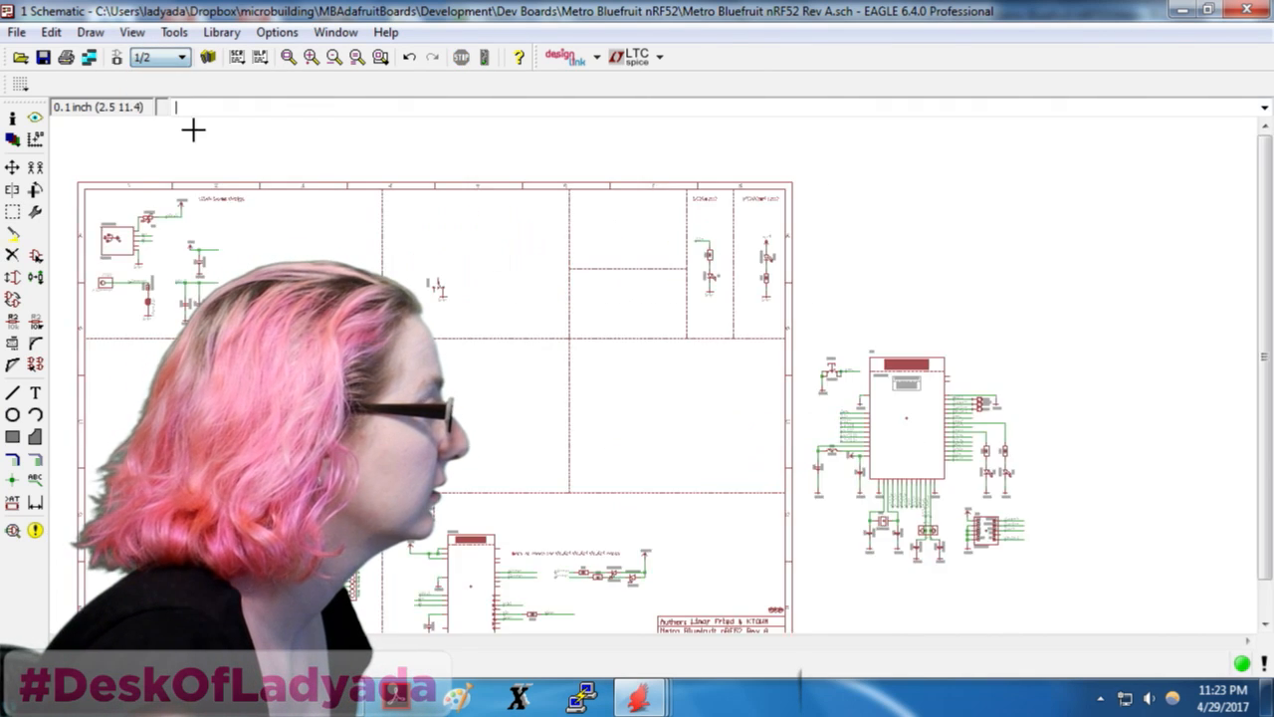
pyautogui.scroll(-2, 191, 130)
pyautogui.click(13, 234)
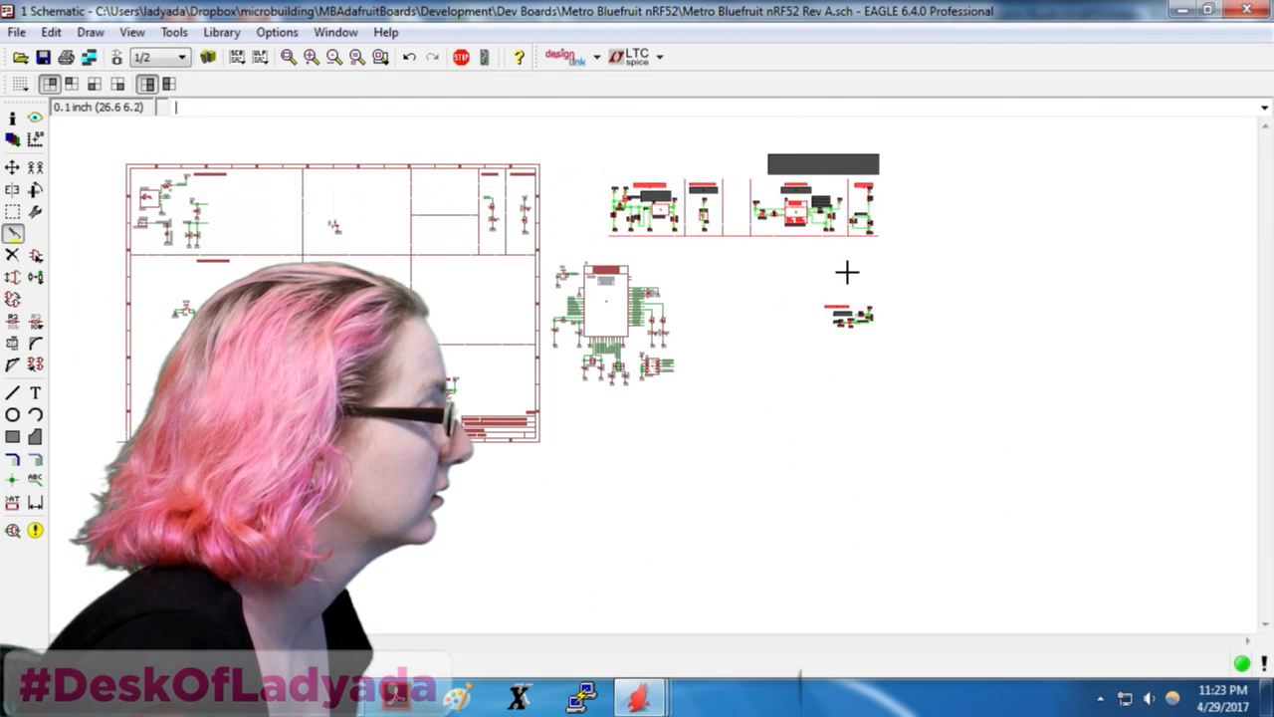
pyautogui.click(826, 267)
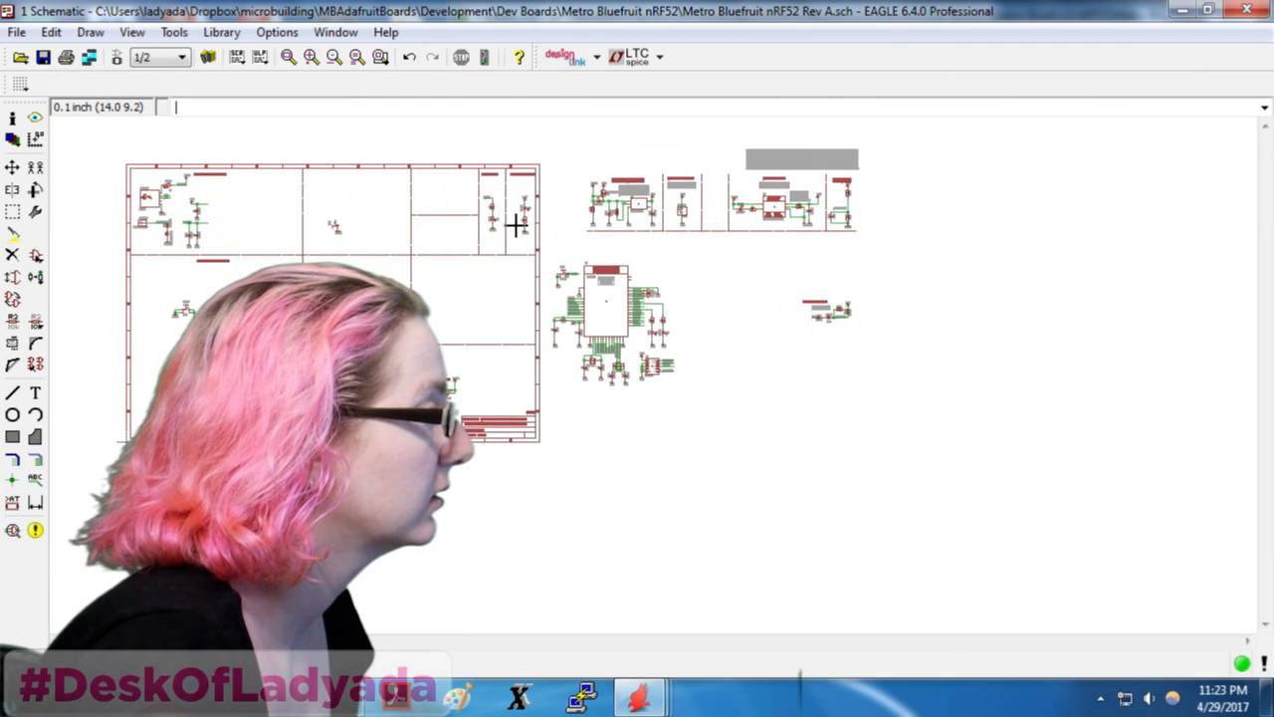
# Compare sheet 2 with the pasted circuits on sheet 1, and remove sheet 2 from the schematic
pyautogui.click(150, 56)
pyautogui.click(158, 117)
pyautogui.moveTo(703, 244); pyautogui.dragTo(599, 256, button='middle')
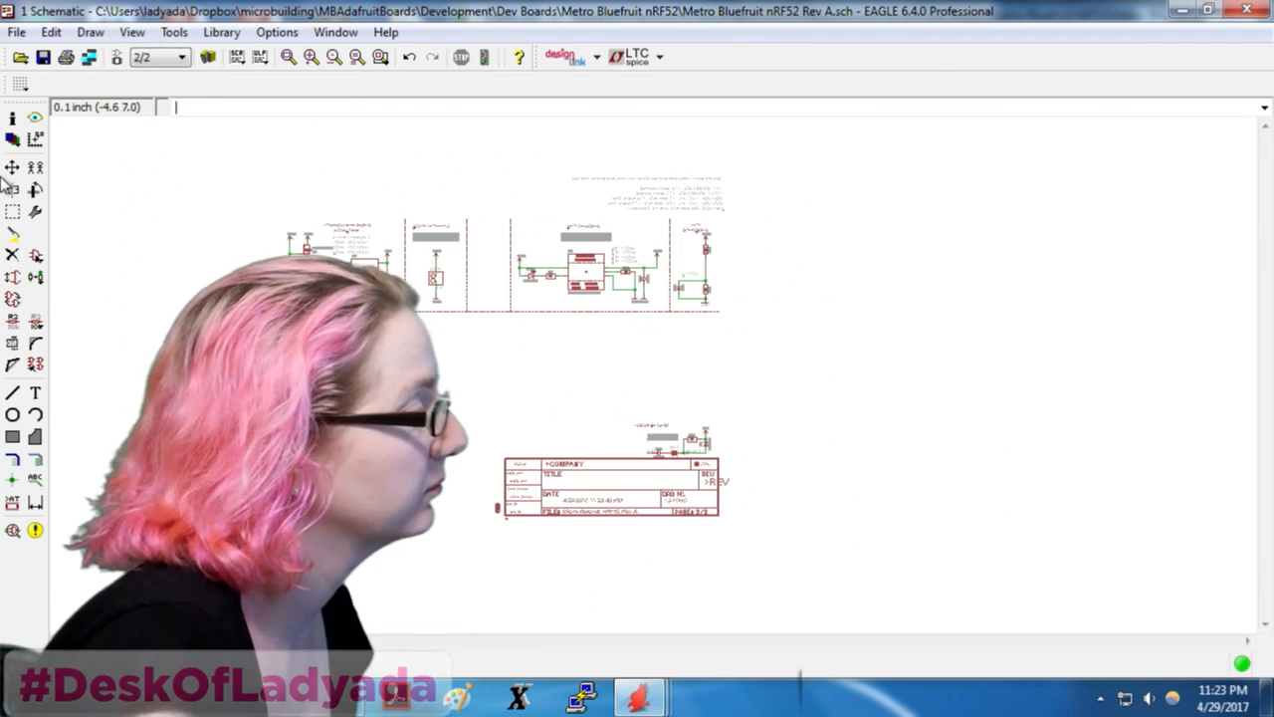
pyautogui.click(157, 57)
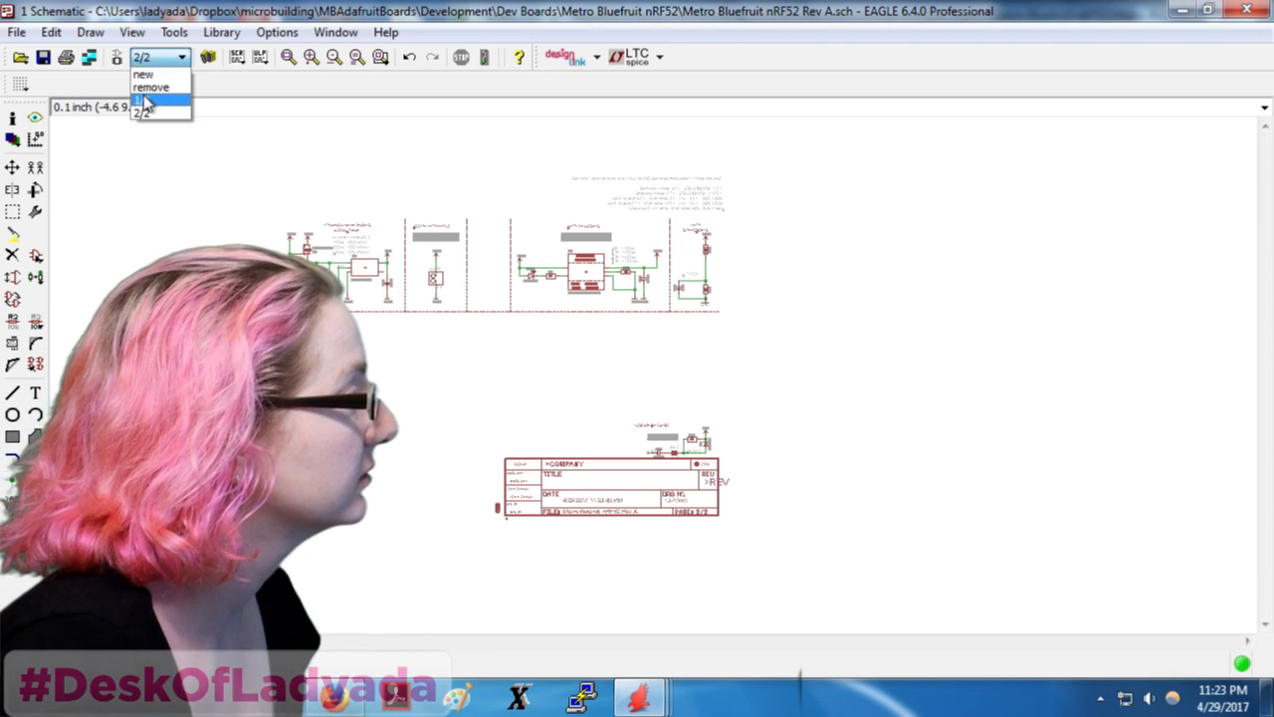
pyautogui.click(145, 101)
pyautogui.click(157, 57)
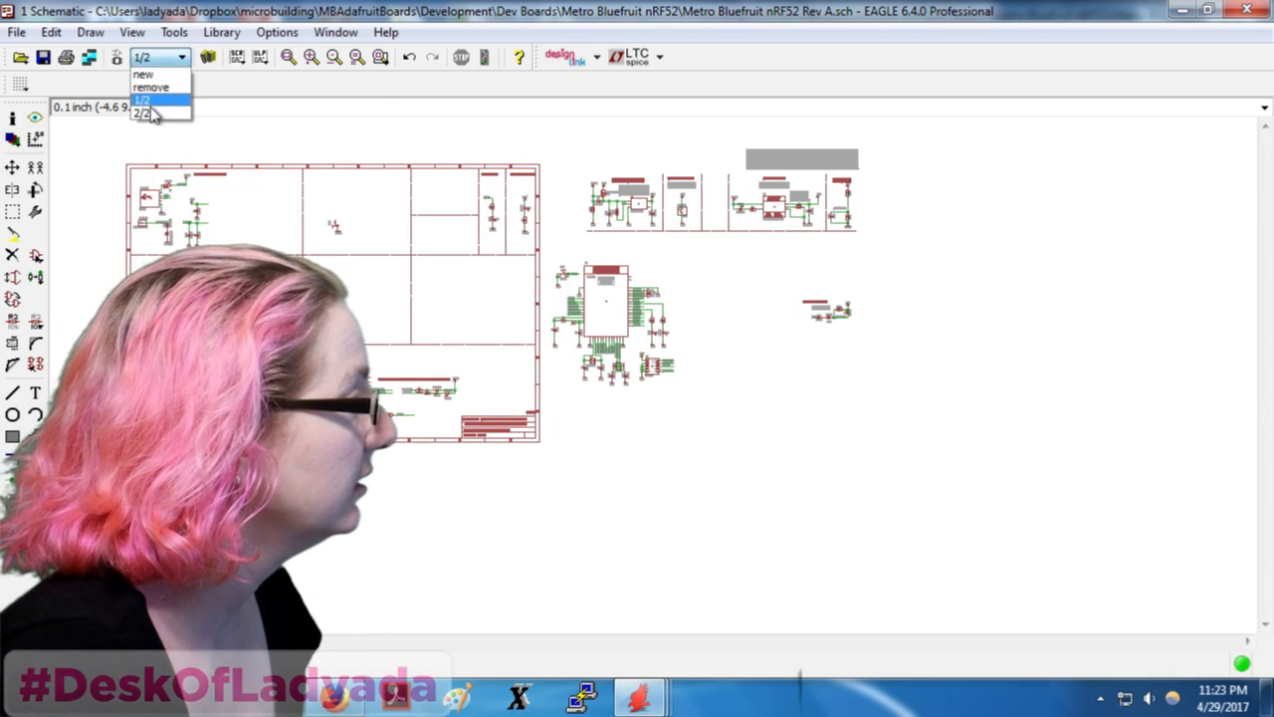
pyautogui.click(145, 112)
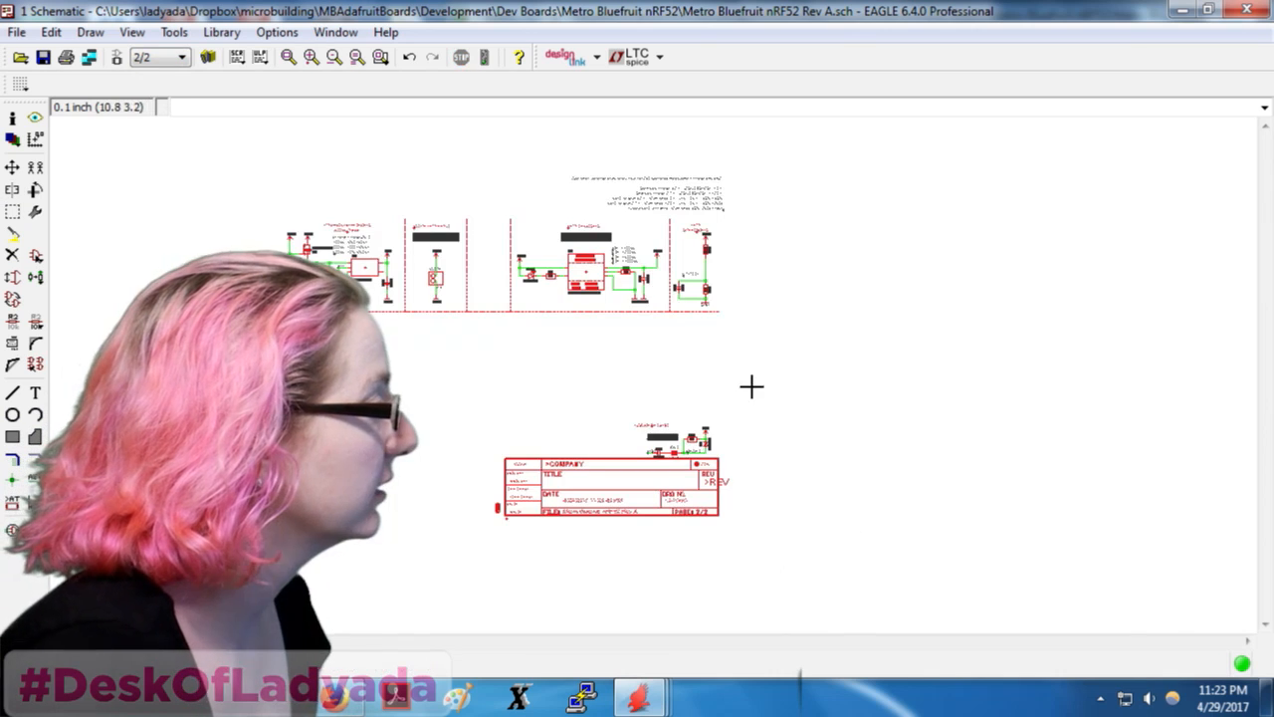
pyautogui.click(12, 255)
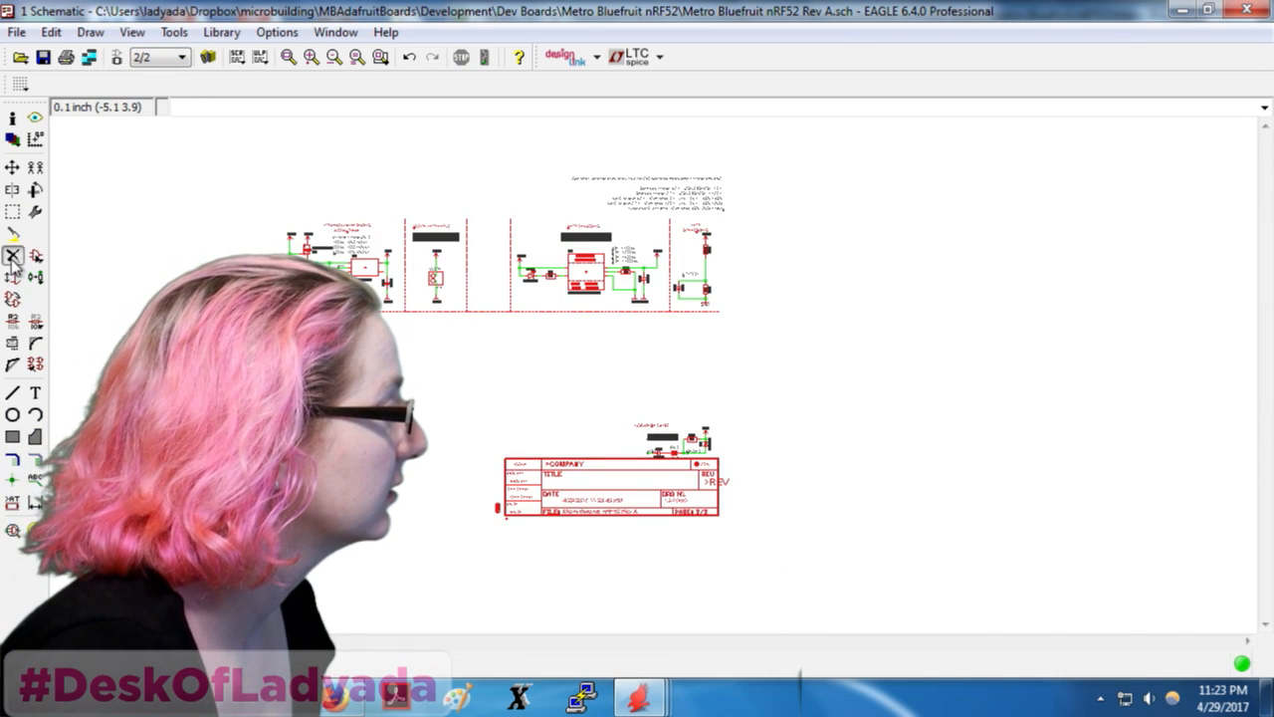
pyautogui.click(159, 56)
pyautogui.click(147, 112)
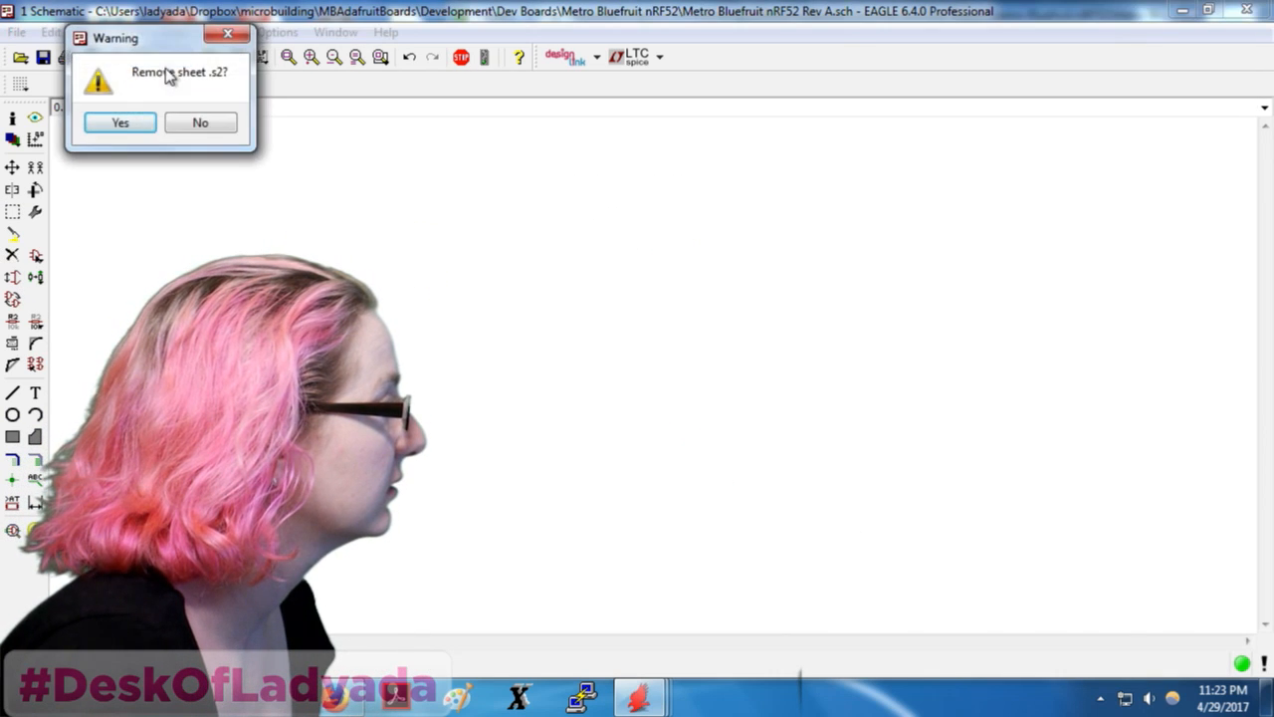
pyautogui.click(119, 123)
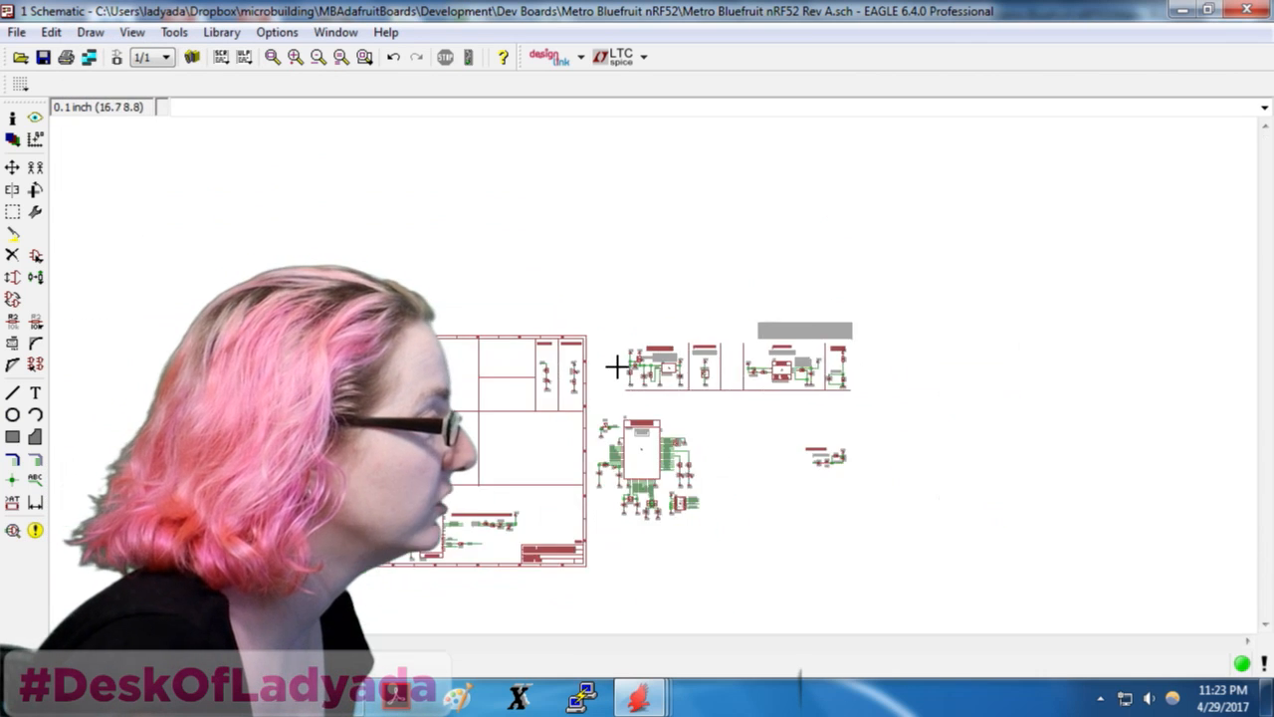
# Group the POWER AND FILTERING circuit and move it into the empty section beside USB/Serial Bridge in the sheet frame
pyautogui.scroll(4, 628, 387)
pyautogui.scroll(-2, 410, 421)
pyautogui.click(12, 168)
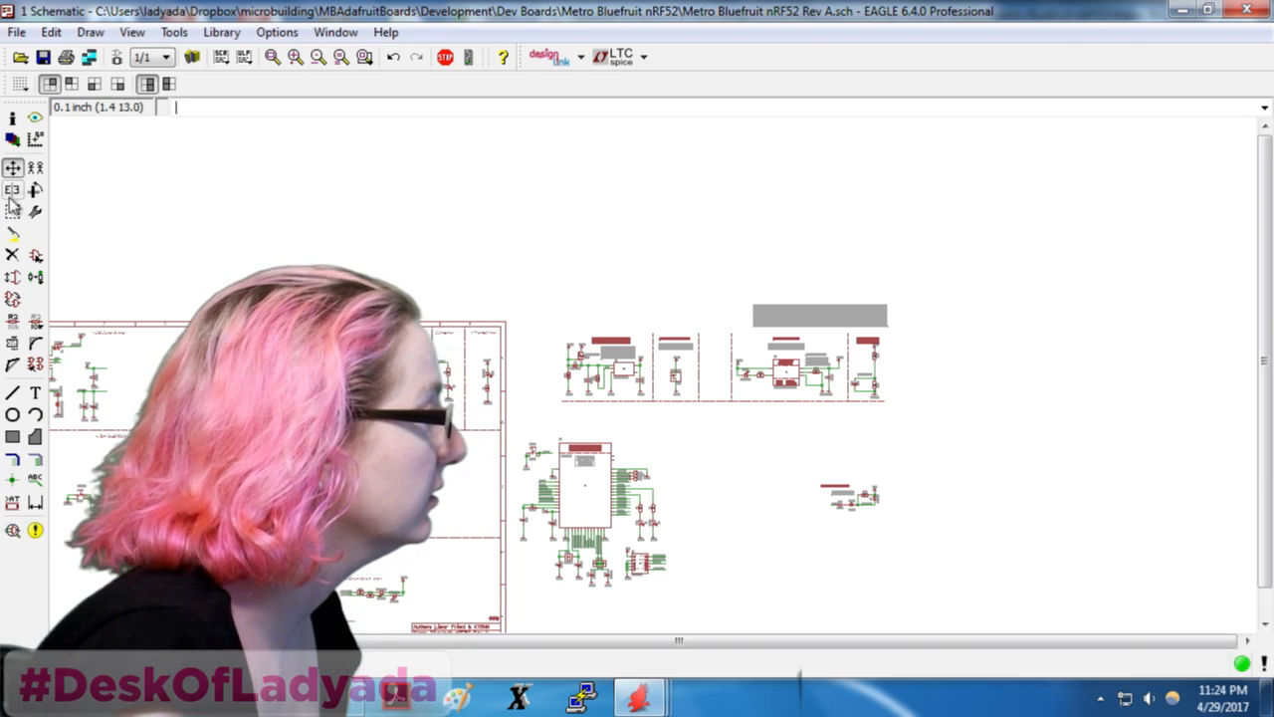
pyautogui.scroll(5, 529, 484)
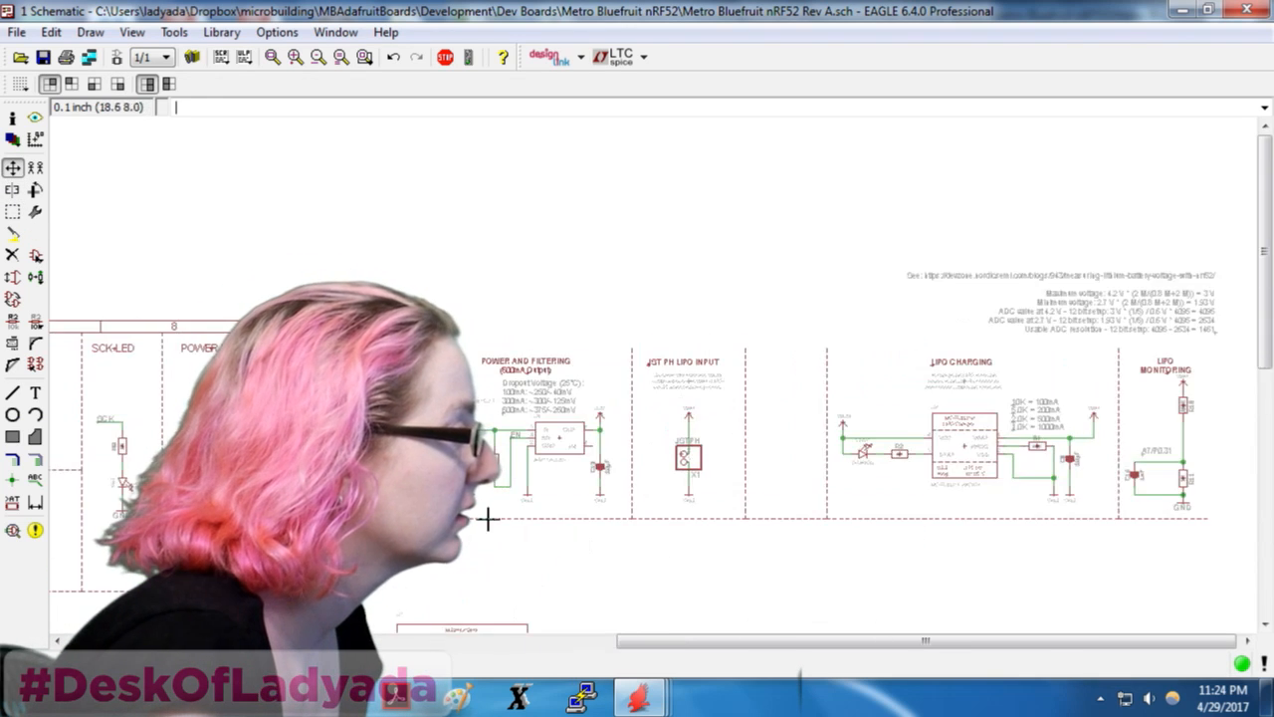
pyautogui.click(36, 189)
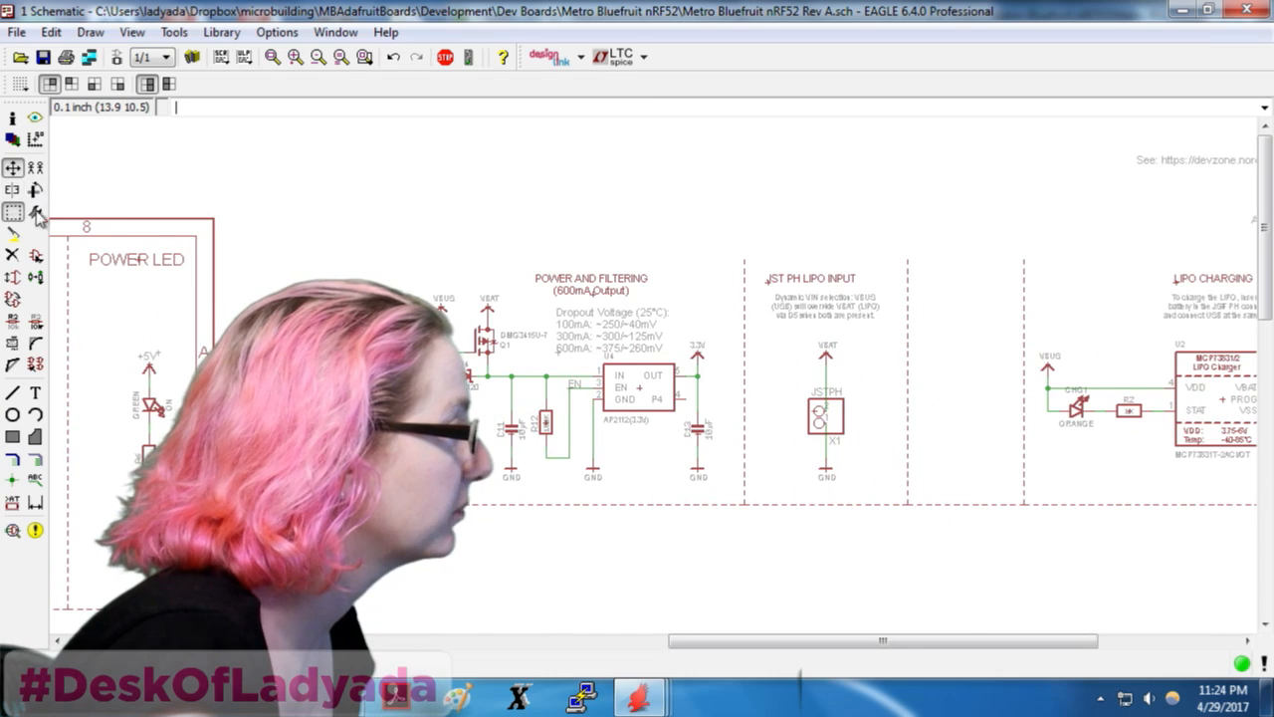
pyautogui.moveTo(305, 194); pyautogui.dragTo(697, 558)
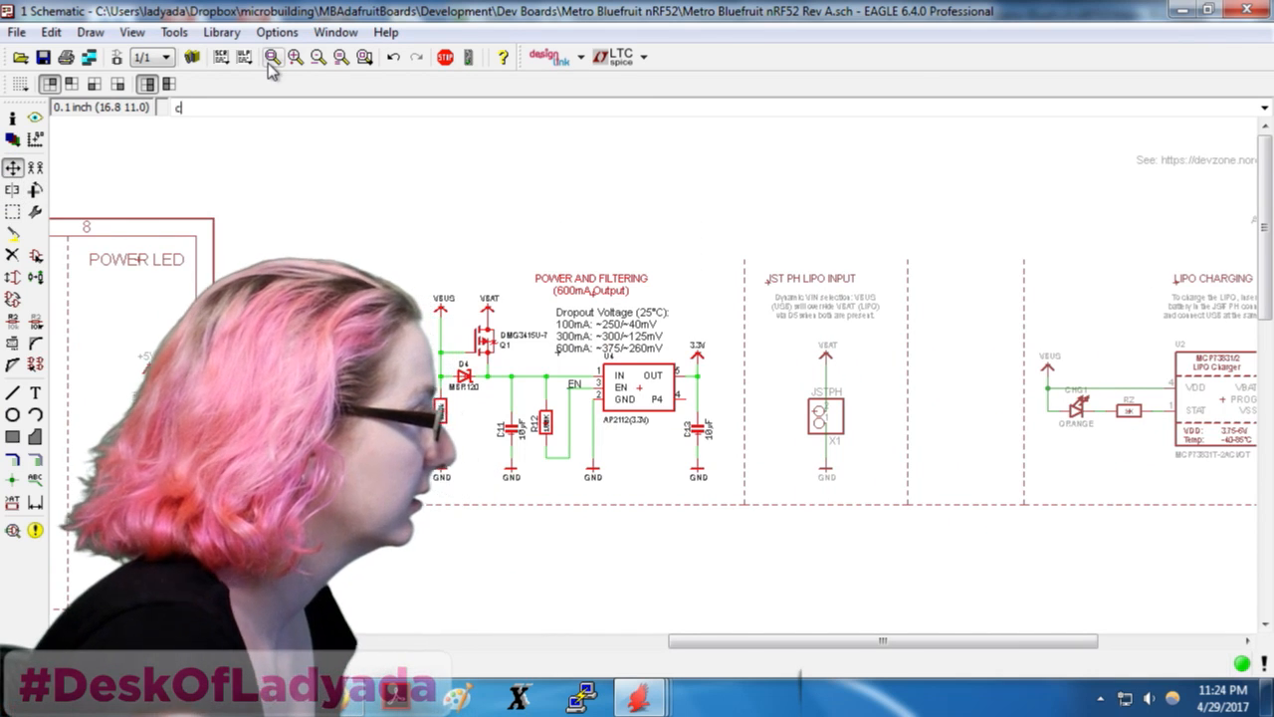
pyautogui.write('cut')
pyautogui.press('Return')
pyautogui.click(16, 167)
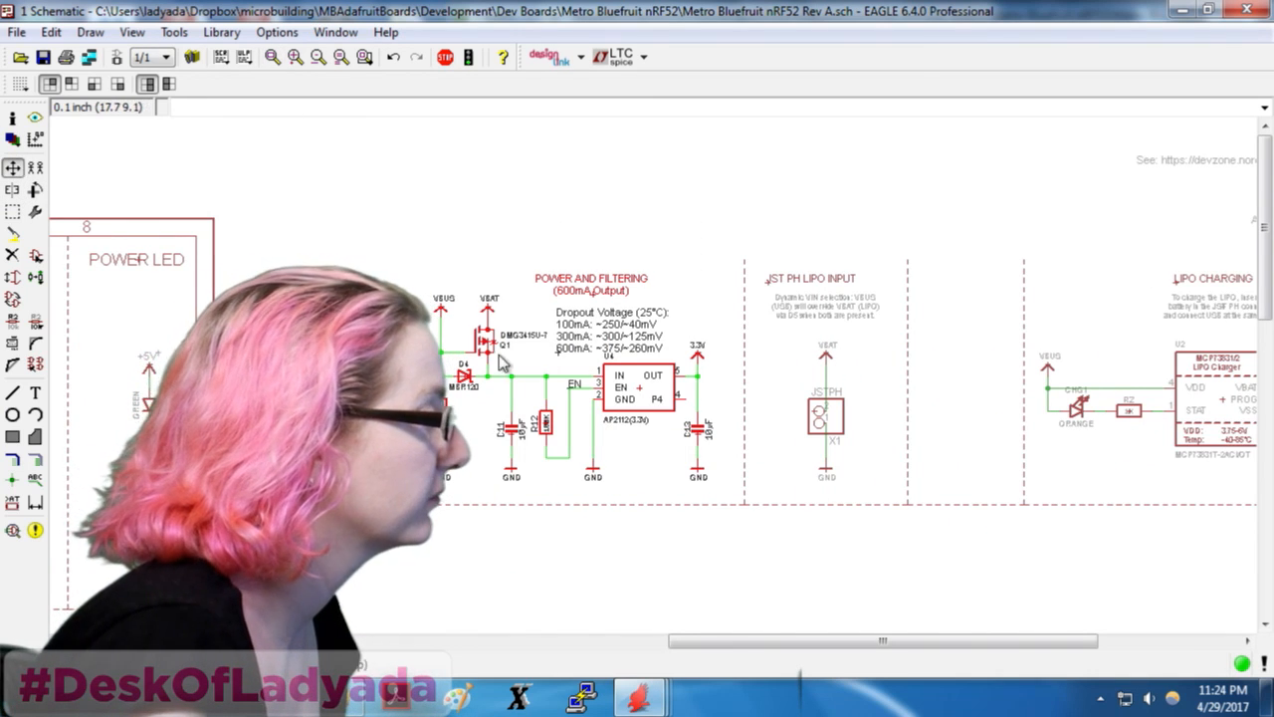
pyautogui.keyDown('ctrl'); pyautogui.rightClick(500, 350); pyautogui.keyUp('ctrl')
pyautogui.scroll(-7, 621, 278)
pyautogui.scroll(5, 231, 341)
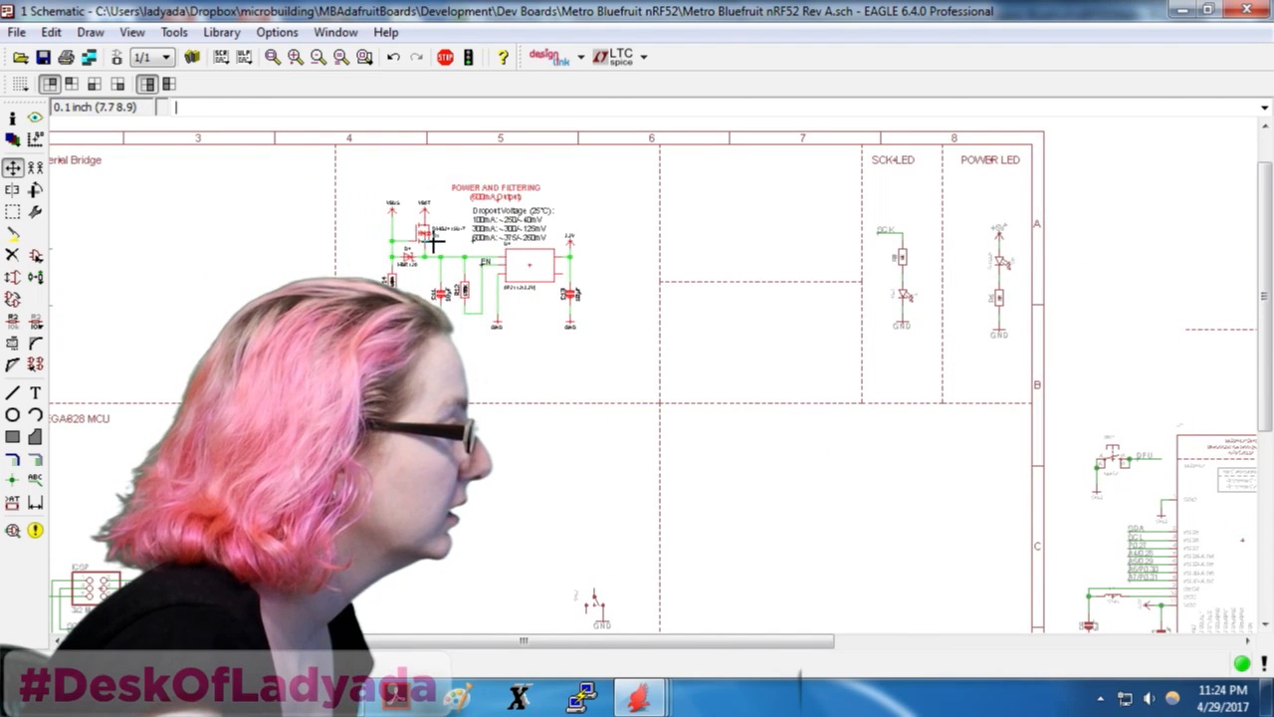
pyautogui.click(432, 236)
# Group the JST PH LIPO INPUT connector with its label and note, and move it into the USB/Serial Bridge section
pyautogui.scroll(-4, 205, 309)
pyautogui.scroll(2, 1105, 307)
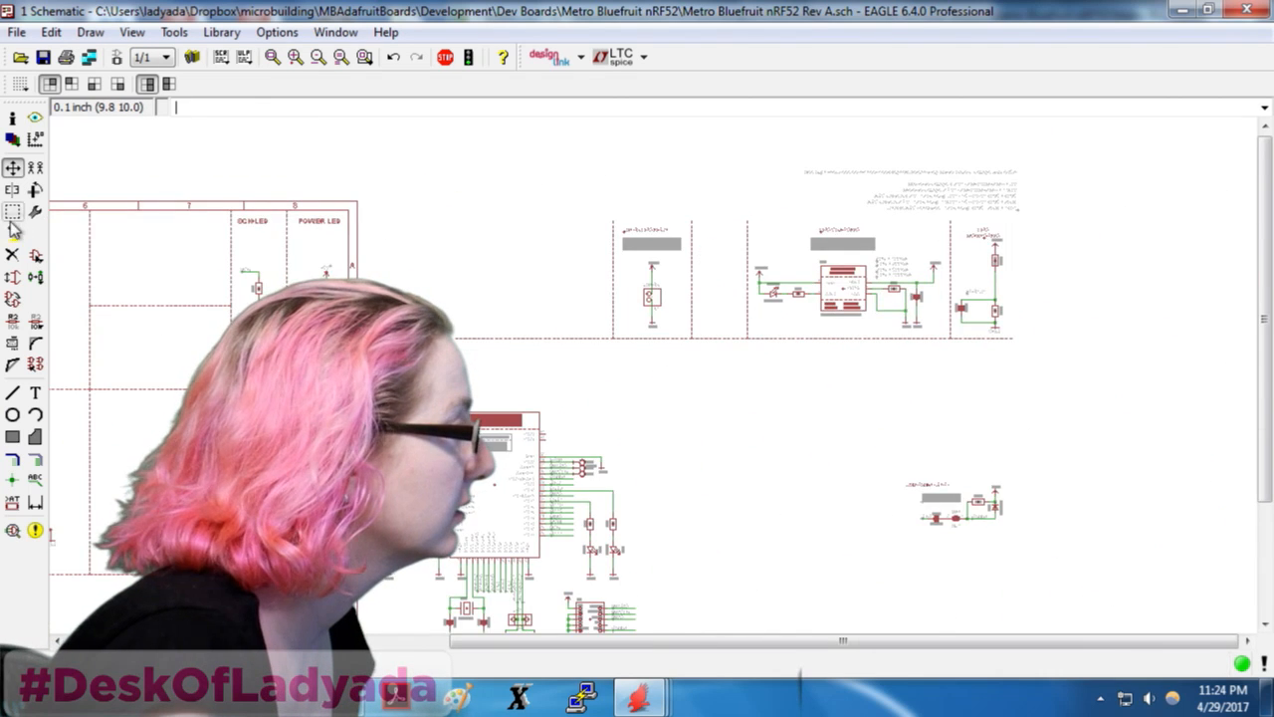
pyautogui.click(12, 214)
pyautogui.scroll(2, 702, 241)
pyautogui.moveTo(702, 199); pyautogui.dragTo(803, 409)
pyautogui.click(12, 166)
pyautogui.keyDown('ctrl'); pyautogui.rightClick(739, 303); pyautogui.keyUp('ctrl')
pyautogui.scroll(-4, 813, 307)
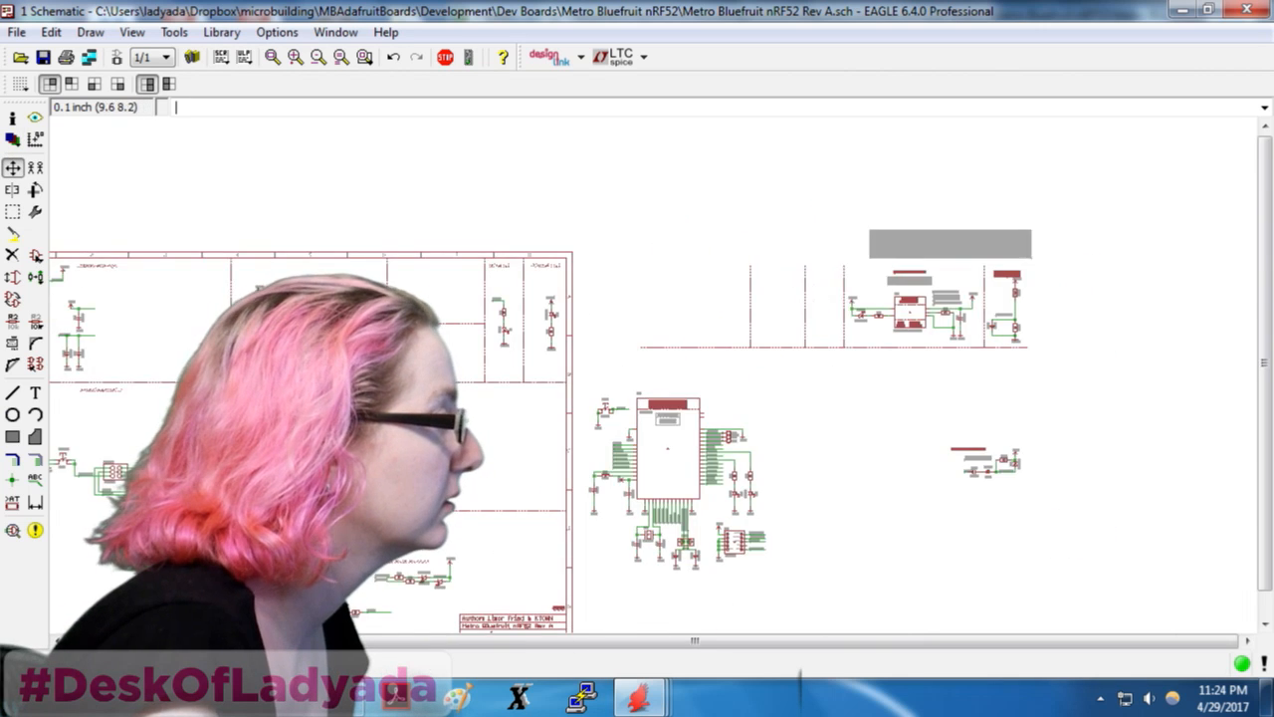
pyautogui.scroll(4, 348, 324)
pyautogui.rightClick(528, 209)
pyautogui.scroll(-3, 497, 191)
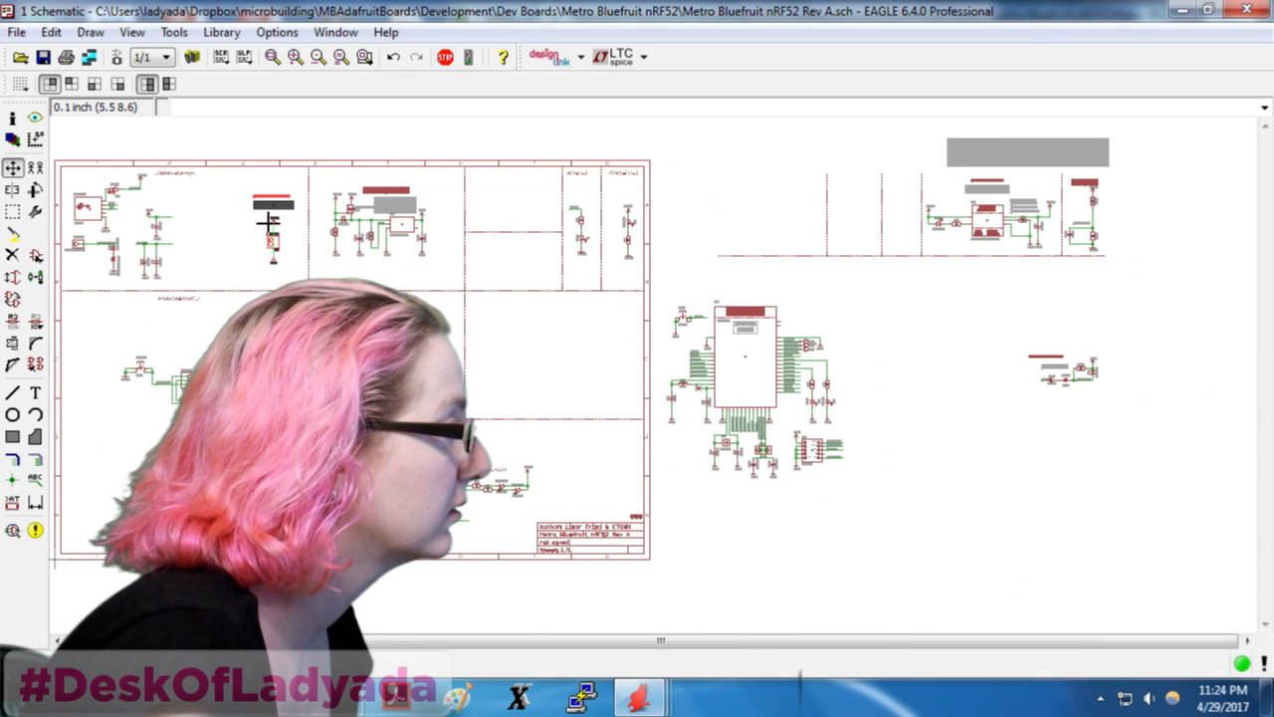
pyautogui.scroll(2, 185, 222)
pyautogui.scroll(2, 348, 205)
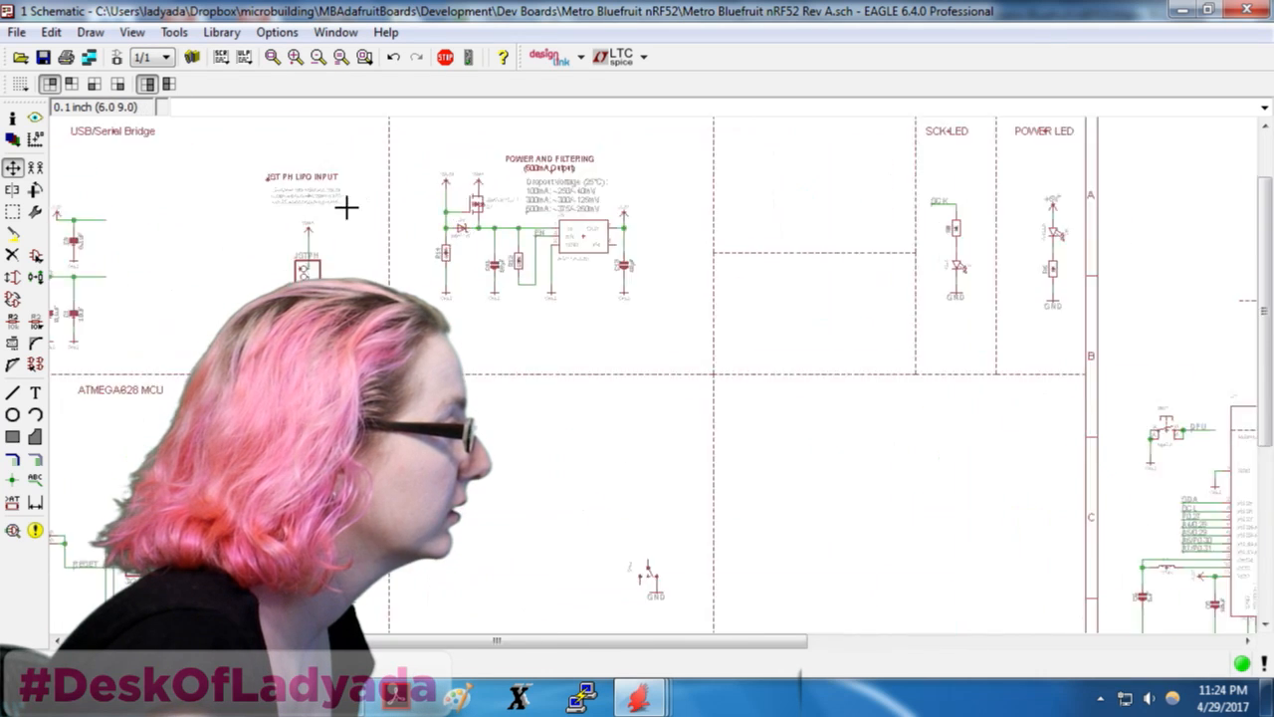
# Group the LIPO CHARGING circuit with its labels and move it into the empty section below POWER AND FILTERING
pyautogui.scroll(-4, 899, 245)
pyautogui.scroll(3, 747, 460)
pyautogui.scroll(2, 867, 345)
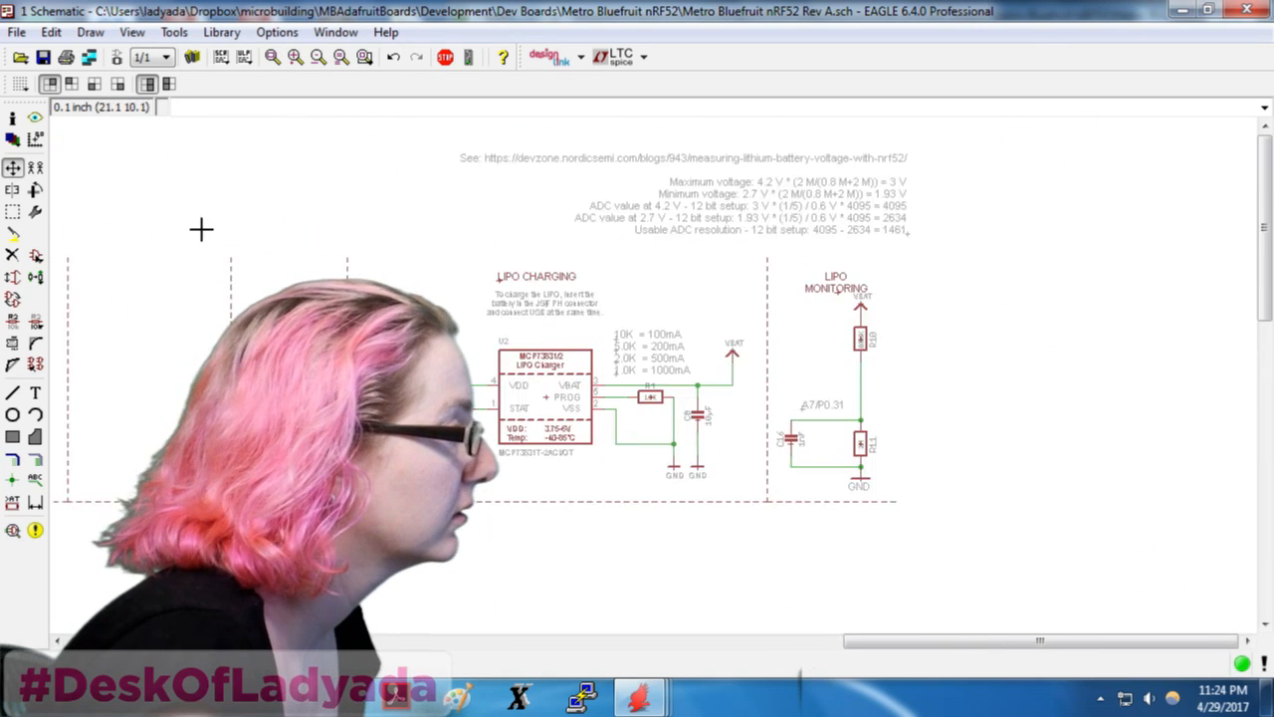
pyautogui.click(12, 211)
pyautogui.moveTo(364, 239); pyautogui.dragTo(768, 502)
pyautogui.press('F7')
pyautogui.keyDown('ctrl'); pyautogui.rightClick(607, 360); pyautogui.keyUp('ctrl')
pyautogui.scroll(-3, 746, 324)
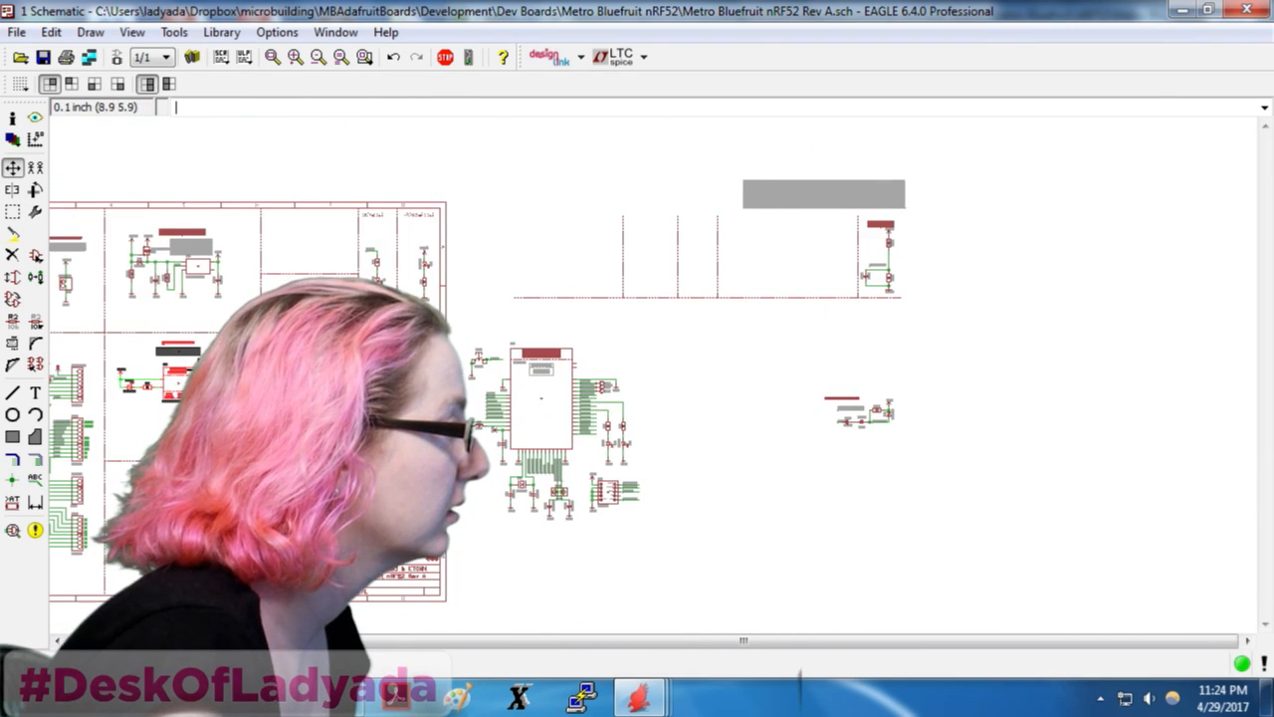
pyautogui.scroll(2, 272, 428)
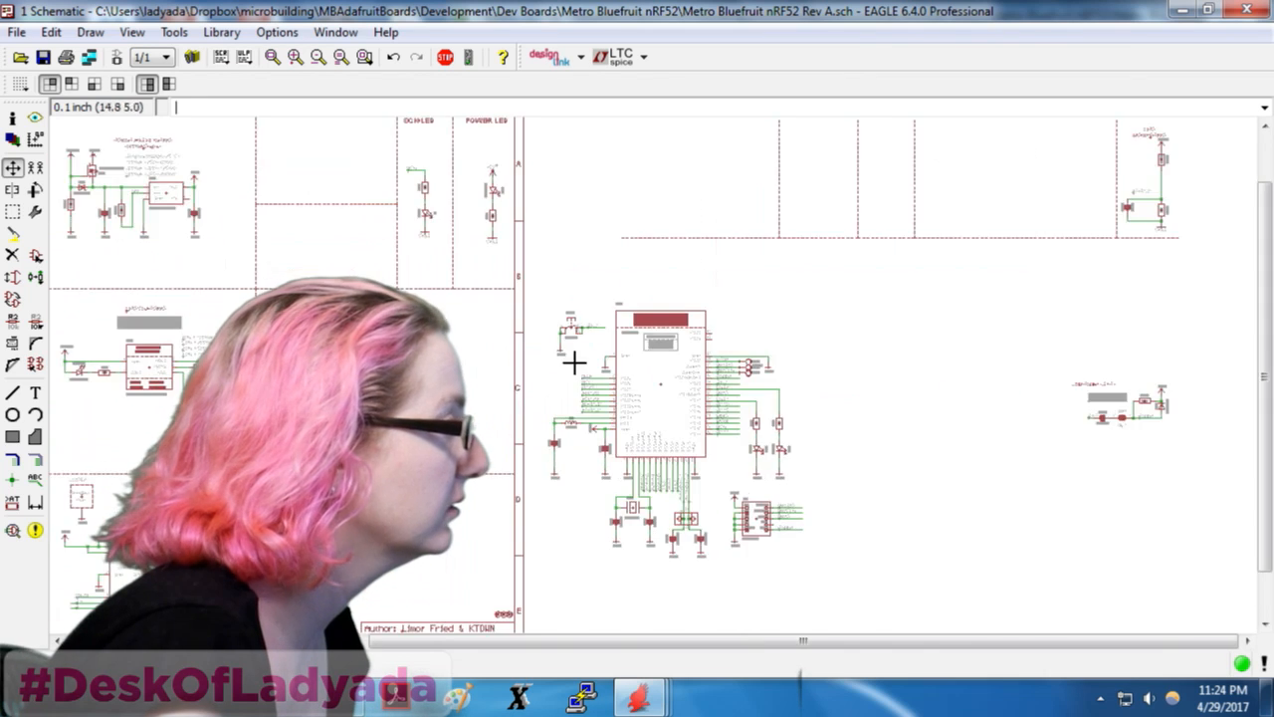
# Group the LIPO MONITORING voltage divider and move it beside the JST PH LIPO INPUT circuit
pyautogui.scroll(-3, 789, 368)
pyautogui.scroll(4, 1086, 243)
pyautogui.click(12, 211)
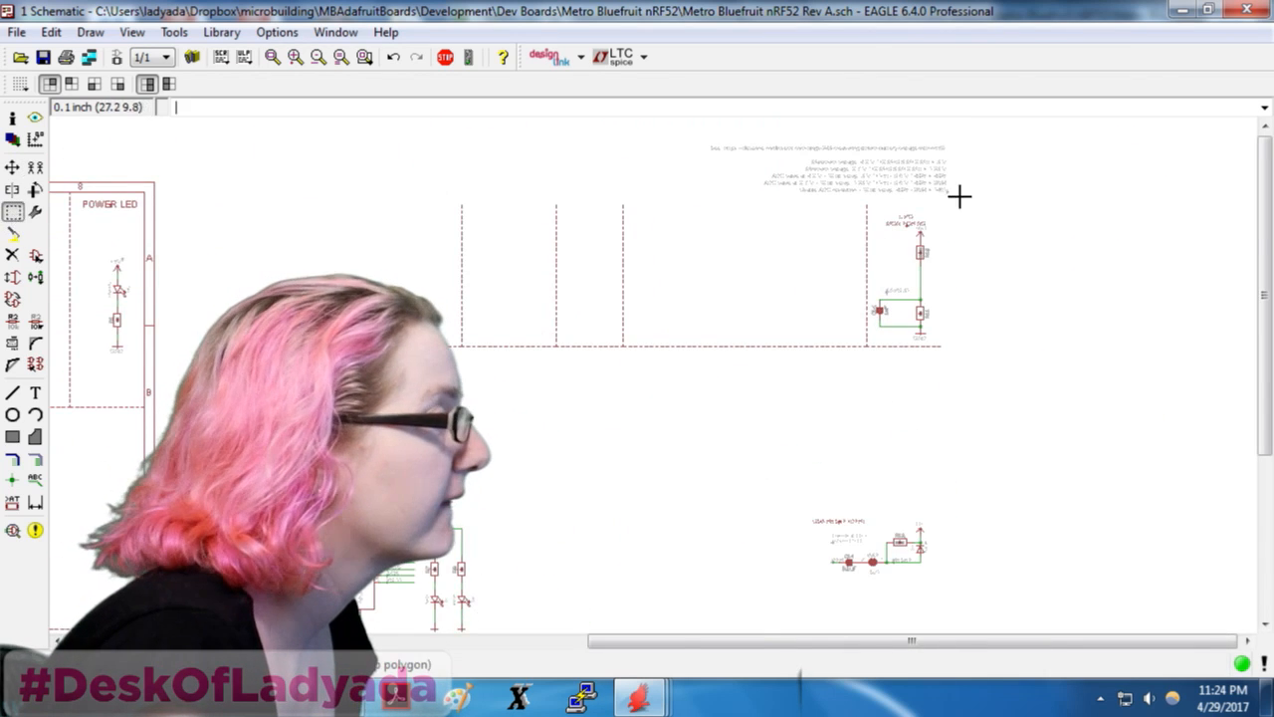
pyautogui.scroll(2, 958, 196)
pyautogui.moveTo(828, 222); pyautogui.dragTo(945, 424)
pyautogui.press('F7')
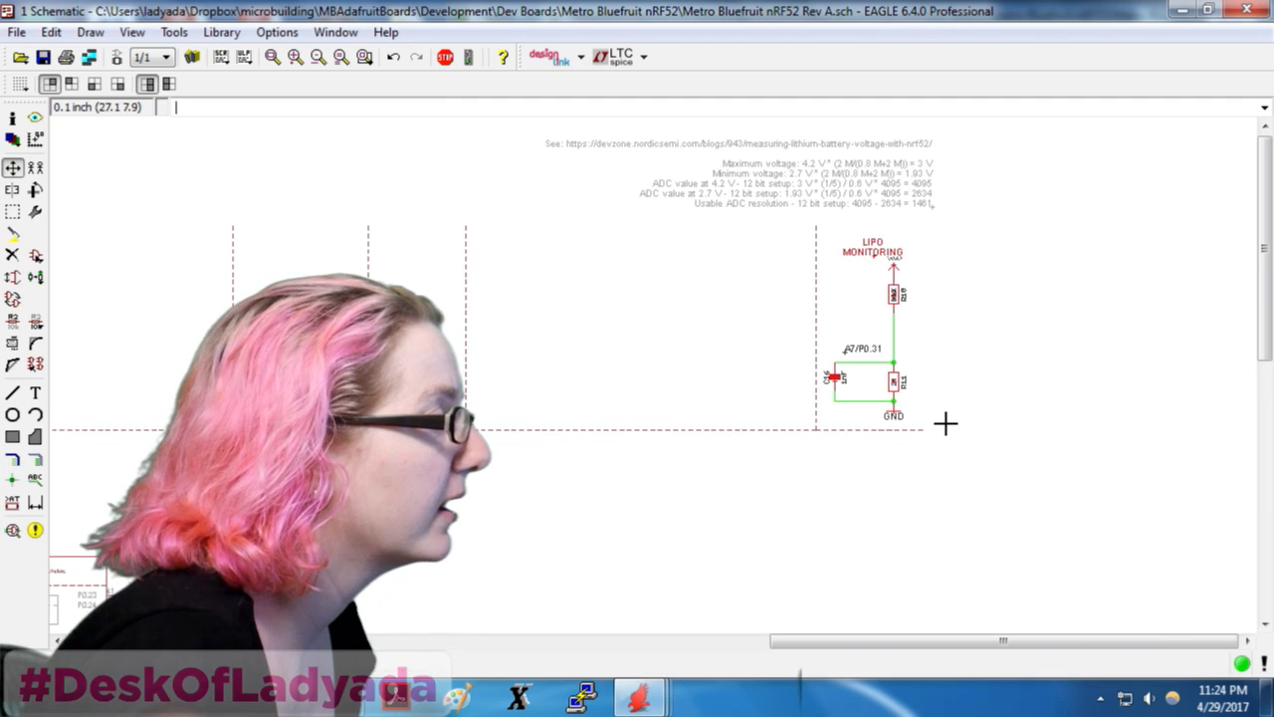
pyautogui.scroll(-3, 916, 329)
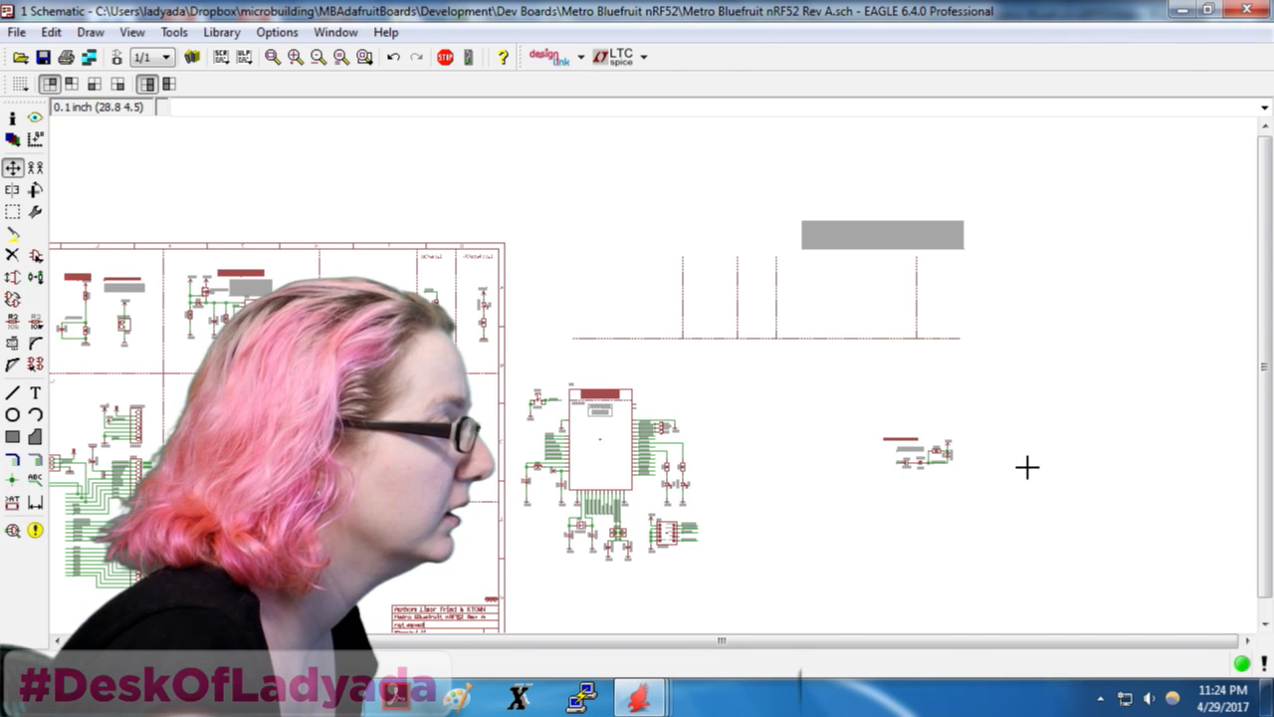
# Group the USB RESET (DTR) circuit and move it inside the sheet frame
pyautogui.scroll(2, 1027, 466)
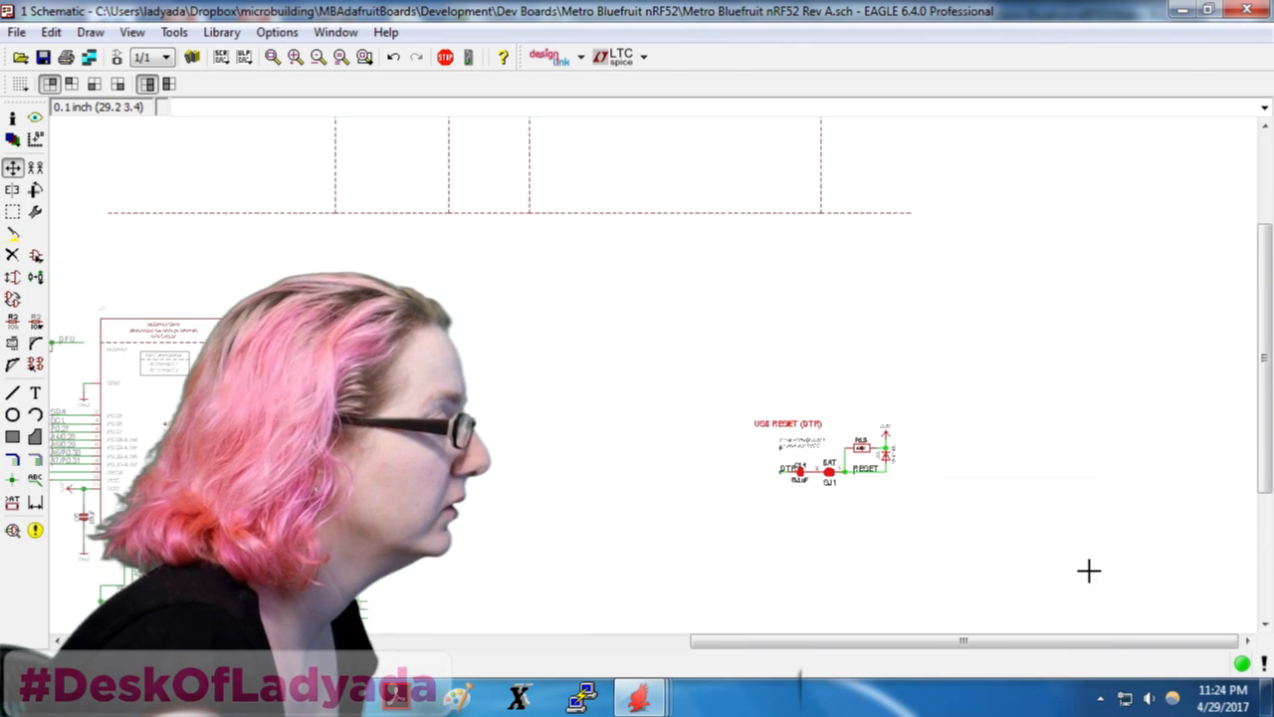
pyautogui.scroll(-5, 1068, 361)
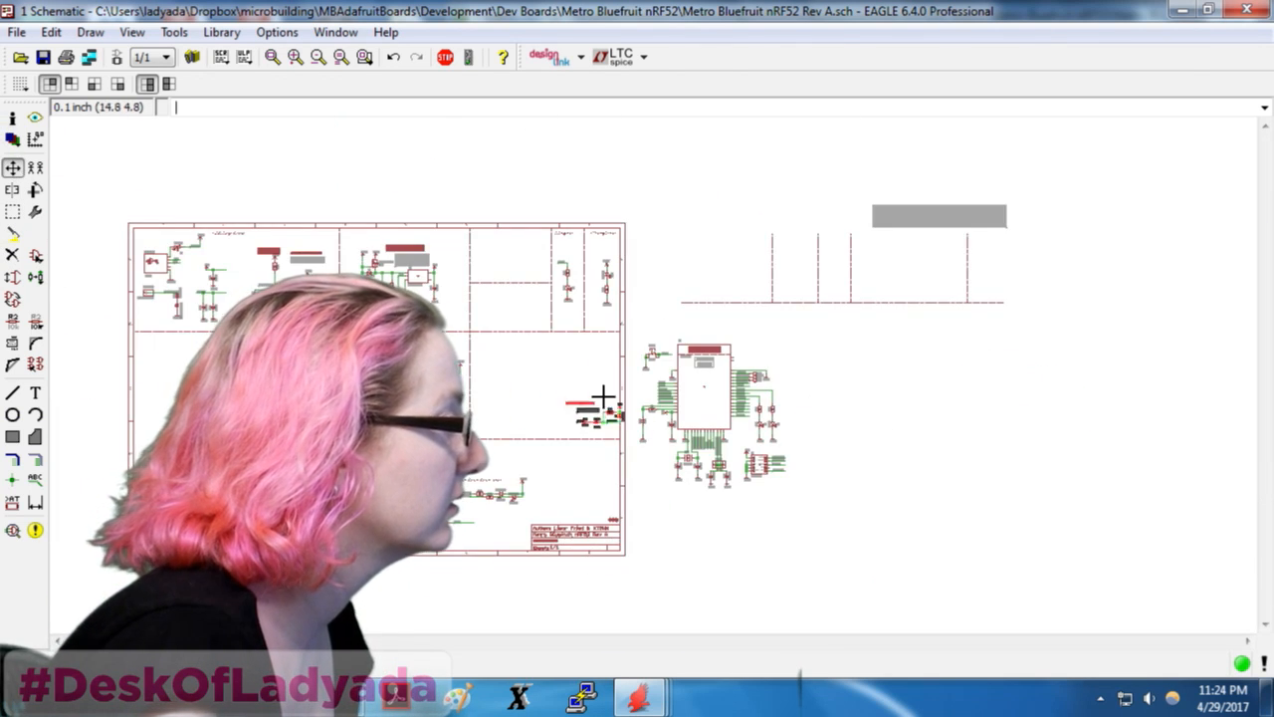
pyautogui.scroll(4, 506, 259)
pyautogui.click(533, 214)
# Delete the leftover dashed divider lines and battery-voltage calculation notes outside the right edge of the frame
pyautogui.scroll(-5, 533, 214)
pyautogui.scroll(3, 1068, 301)
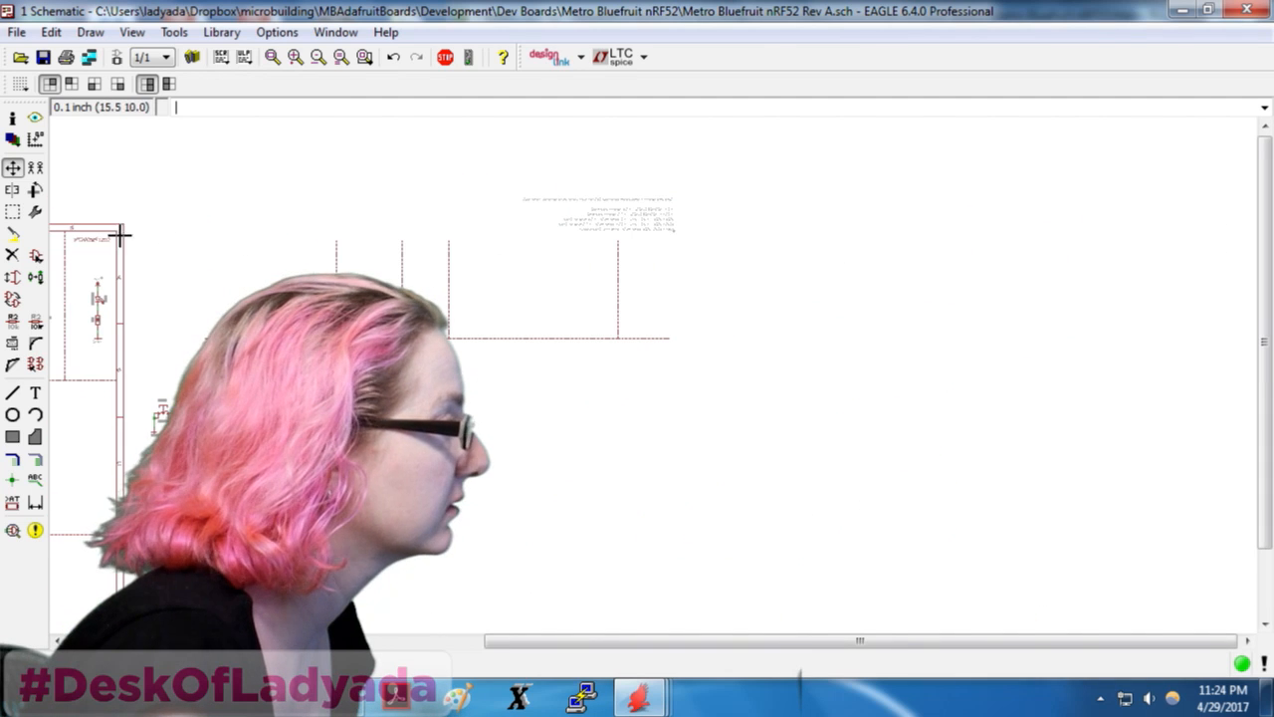
pyautogui.click(13, 212)
pyautogui.moveTo(182, 148); pyautogui.dragTo(722, 387)
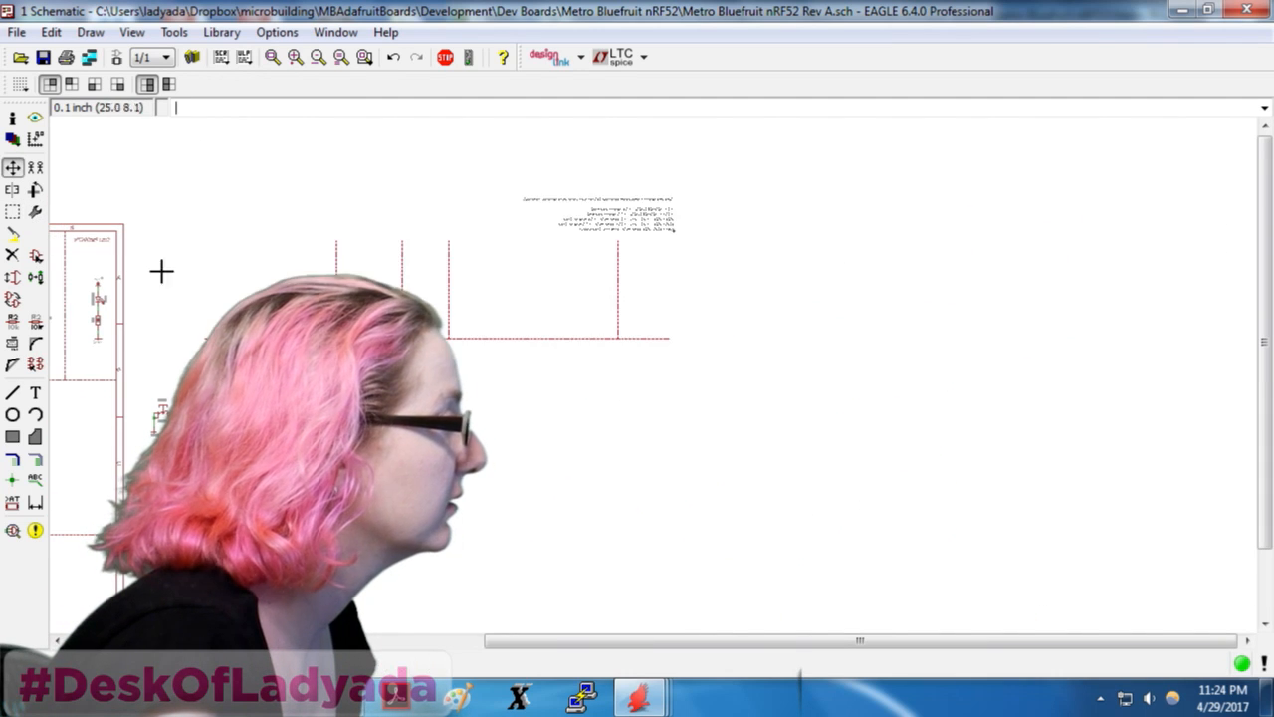
pyautogui.click(13, 257)
pyautogui.keyDown('ctrl'); pyautogui.rightClick(665, 230); pyautogui.keyUp('ctrl')
pyautogui.scroll(-4, 666, 230)
# Group the TXLED/RXLED indicator circuit beside the title block and move it into the empty divided box in the frame's upper-right area
pyautogui.scroll(2, 453, 384)
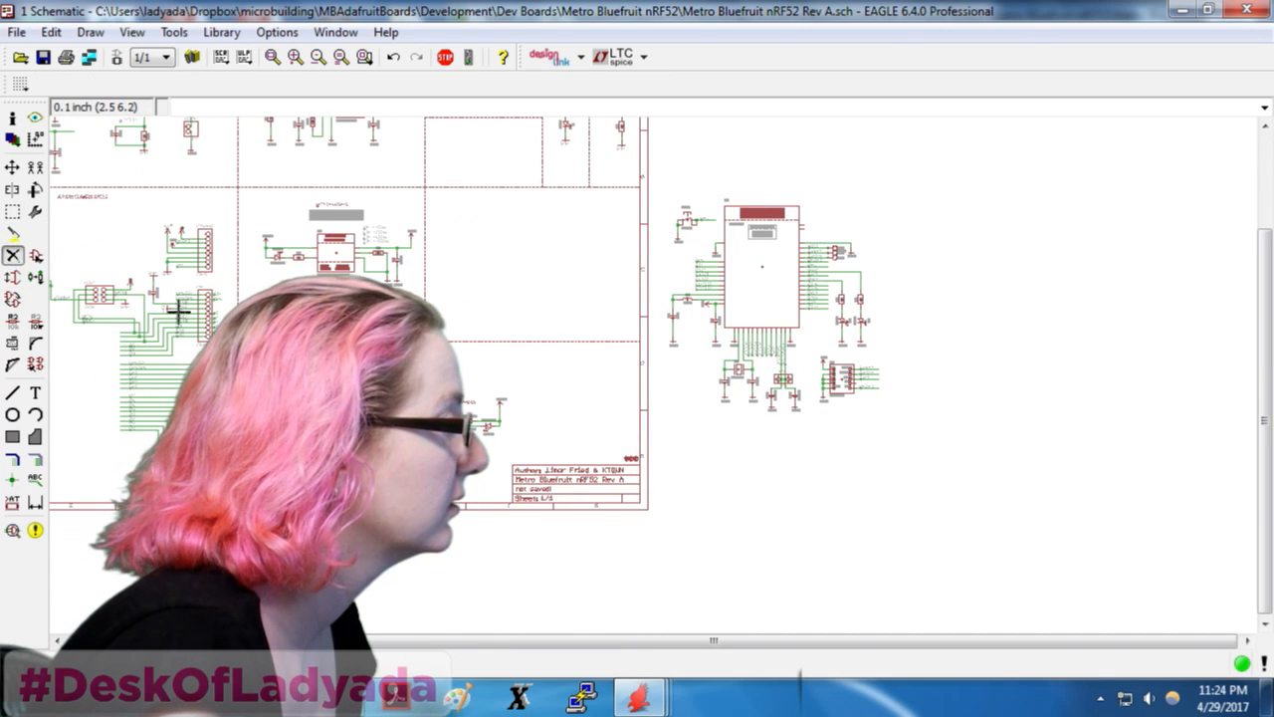
pyautogui.click(13, 212)
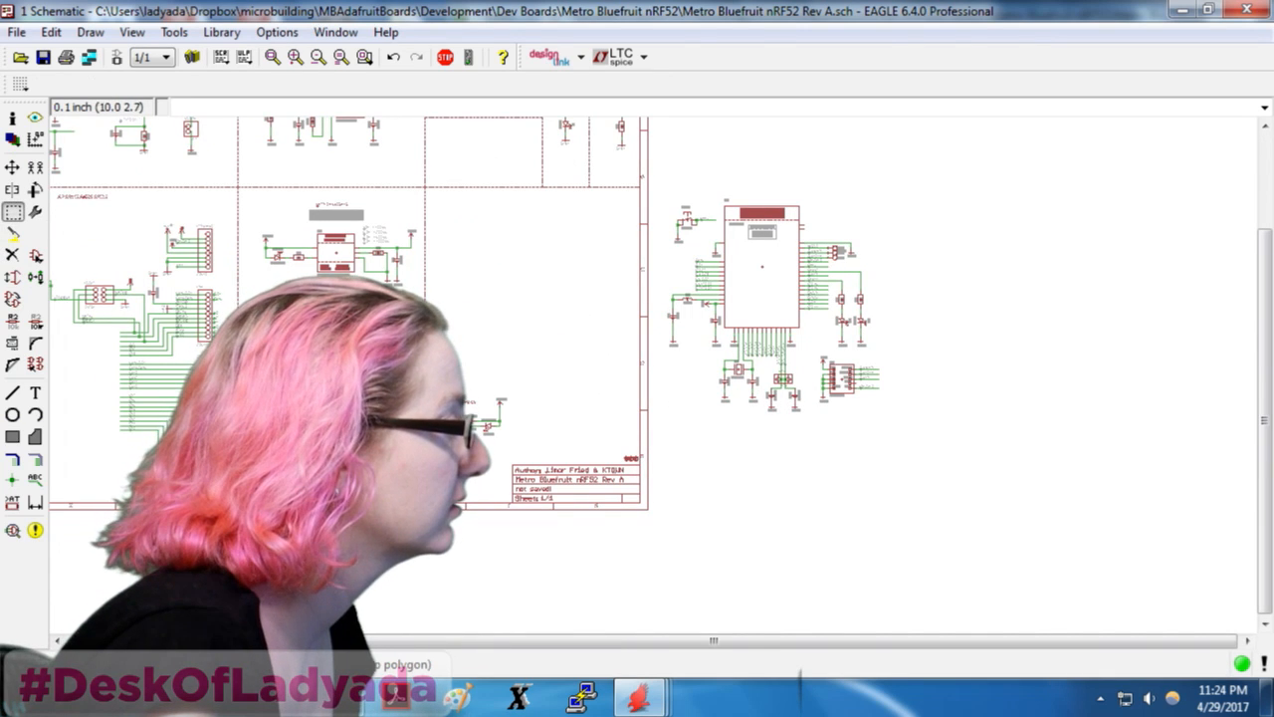
pyautogui.moveTo(460, 381); pyautogui.dragTo(553, 446)
pyautogui.click(13, 255)
pyautogui.click(13, 167)
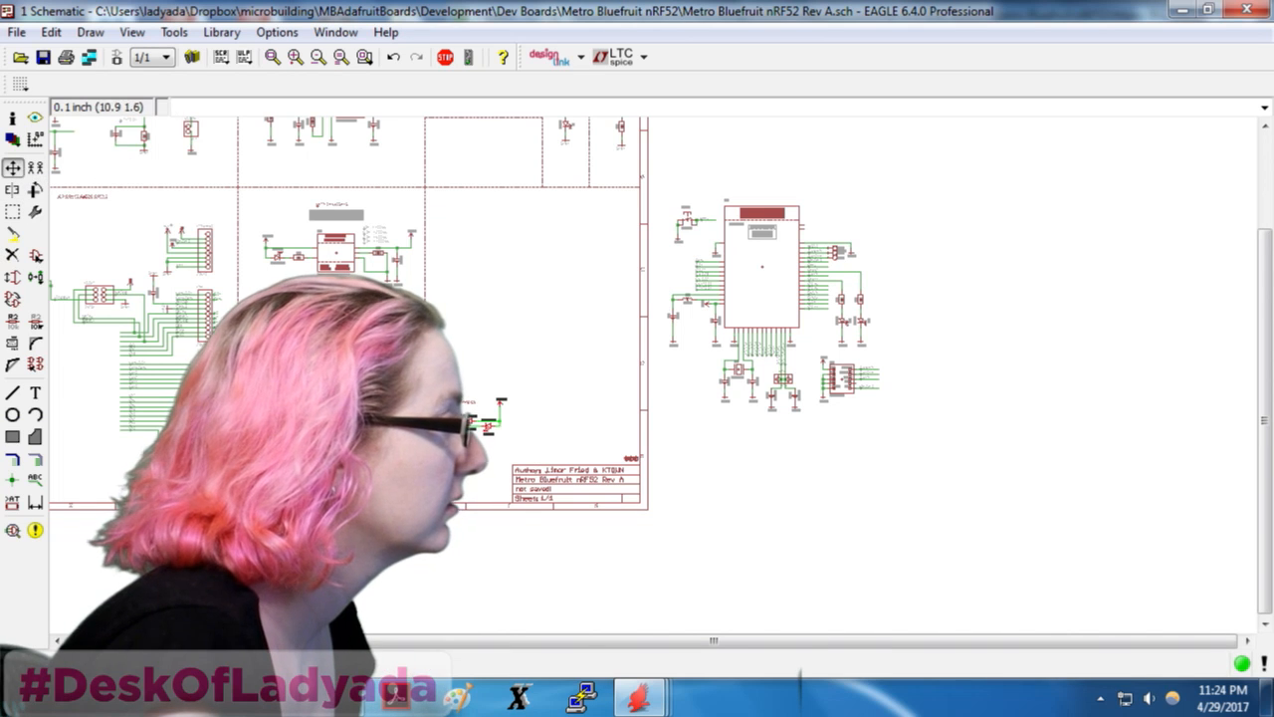
pyautogui.rightClick(490, 418)
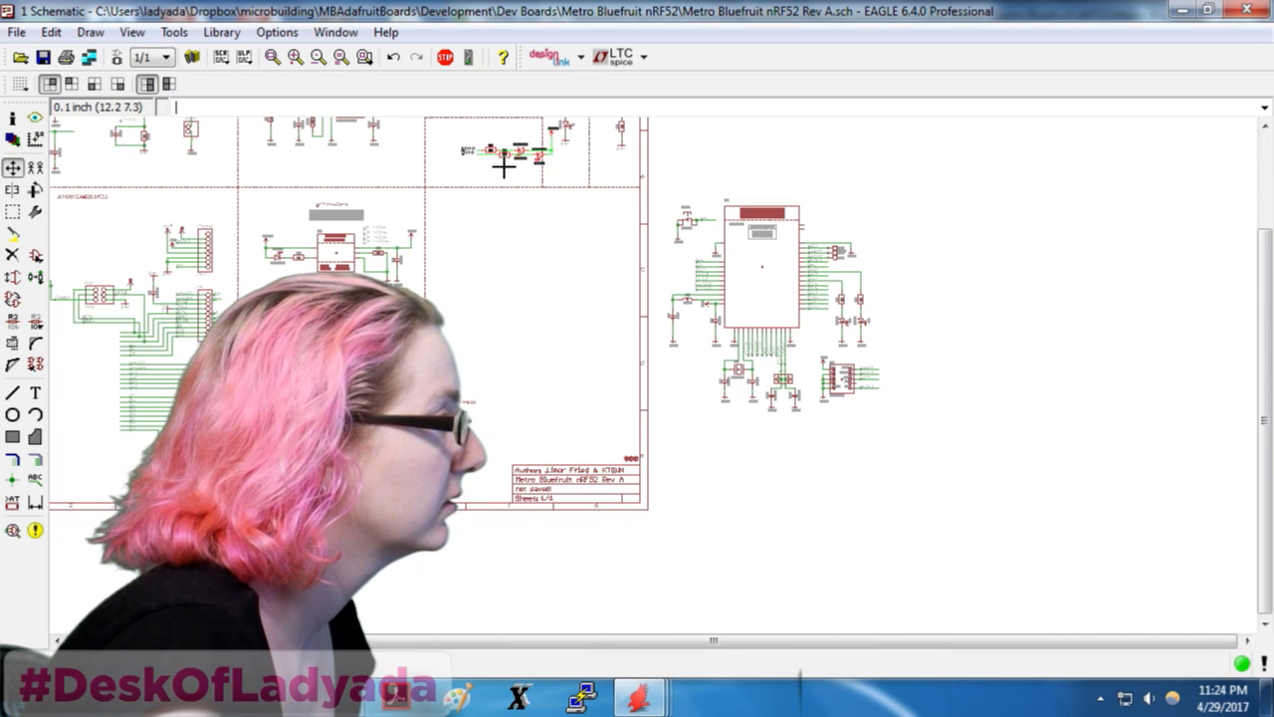
# Group the MDBT42 nRF52832 module with its surrounding circuitry and move it inside the frame, into the empty section beside LIPO CHARGING
pyautogui.click(13, 217)
pyautogui.moveTo(674, 167); pyautogui.dragTo(941, 446)
pyautogui.click(13, 167)
pyautogui.keyDown('ctrl'); pyautogui.rightClick(771, 305); pyautogui.keyUp('ctrl')
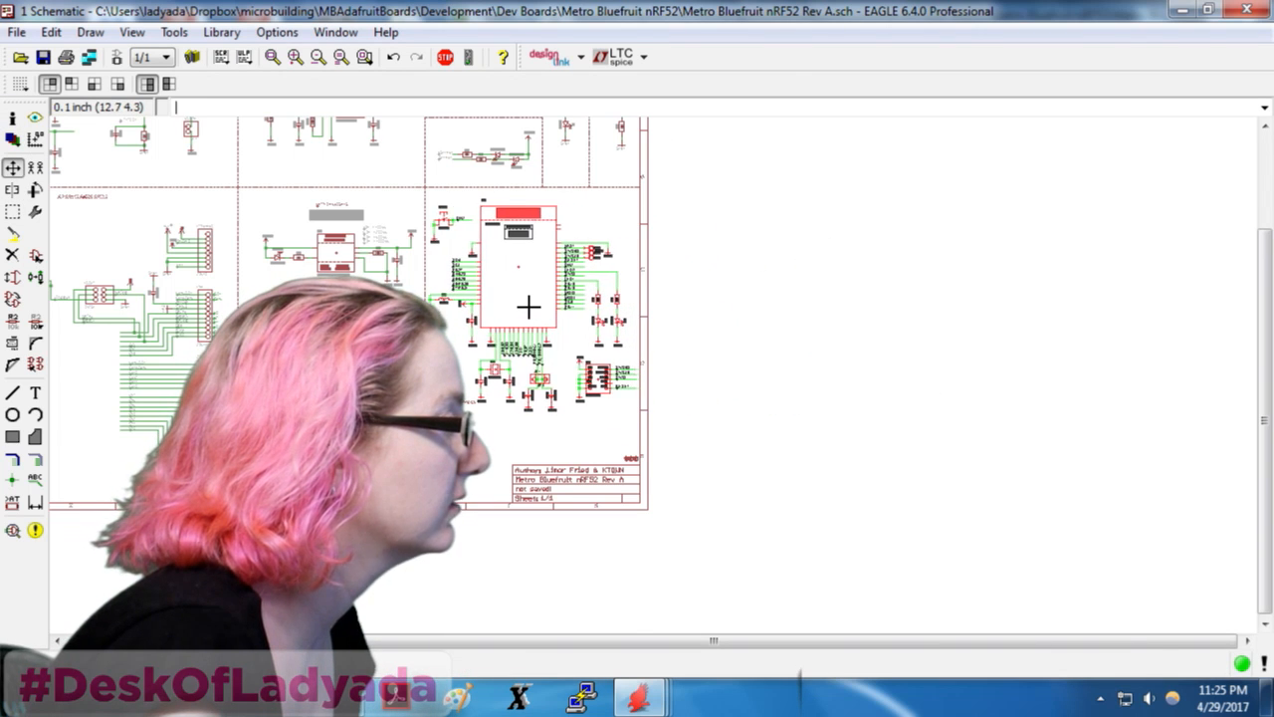
pyautogui.click(529, 304)
# Review the rearranged sheet and examine the MDBT42 module's pin connections
pyautogui.scroll(-4, 762, 410)
pyautogui.scroll(5, 484, 295)
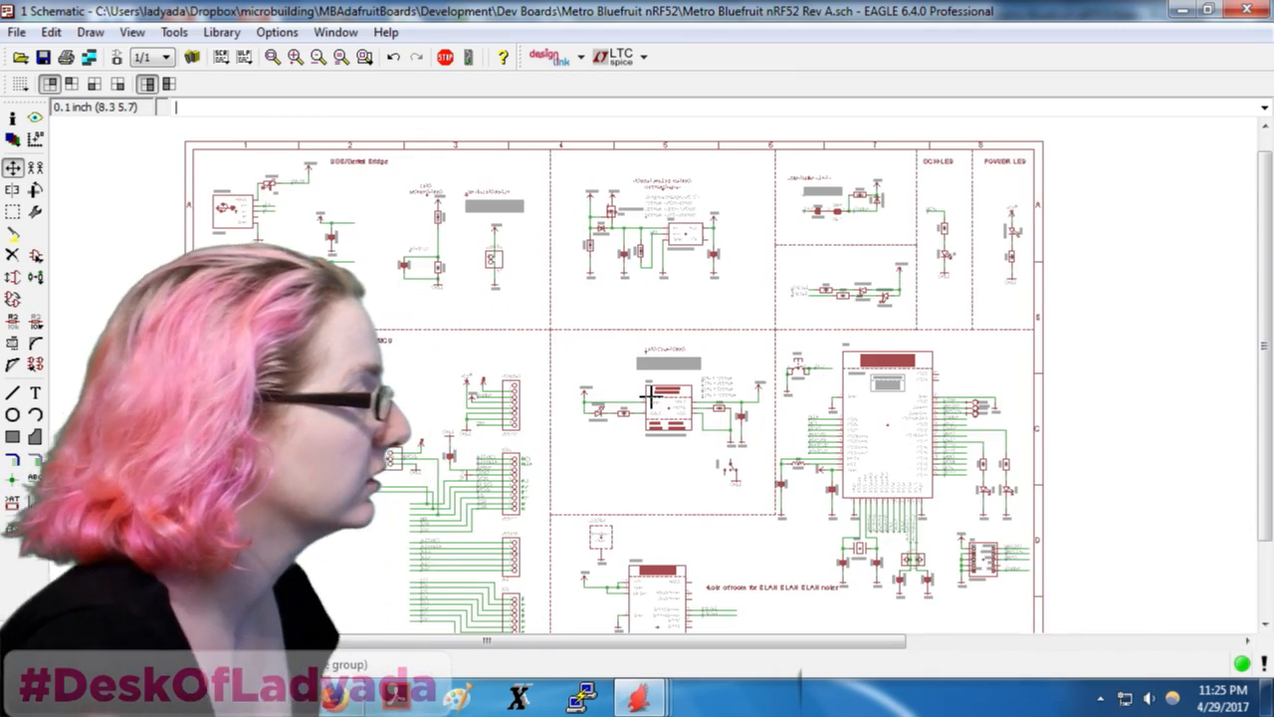
pyautogui.scroll(-2, 507, 260)
pyautogui.scroll(3, 477, 402)
pyautogui.scroll(-4, 408, 310)
pyautogui.scroll(3, 690, 316)
pyautogui.scroll(2, 690, 317)
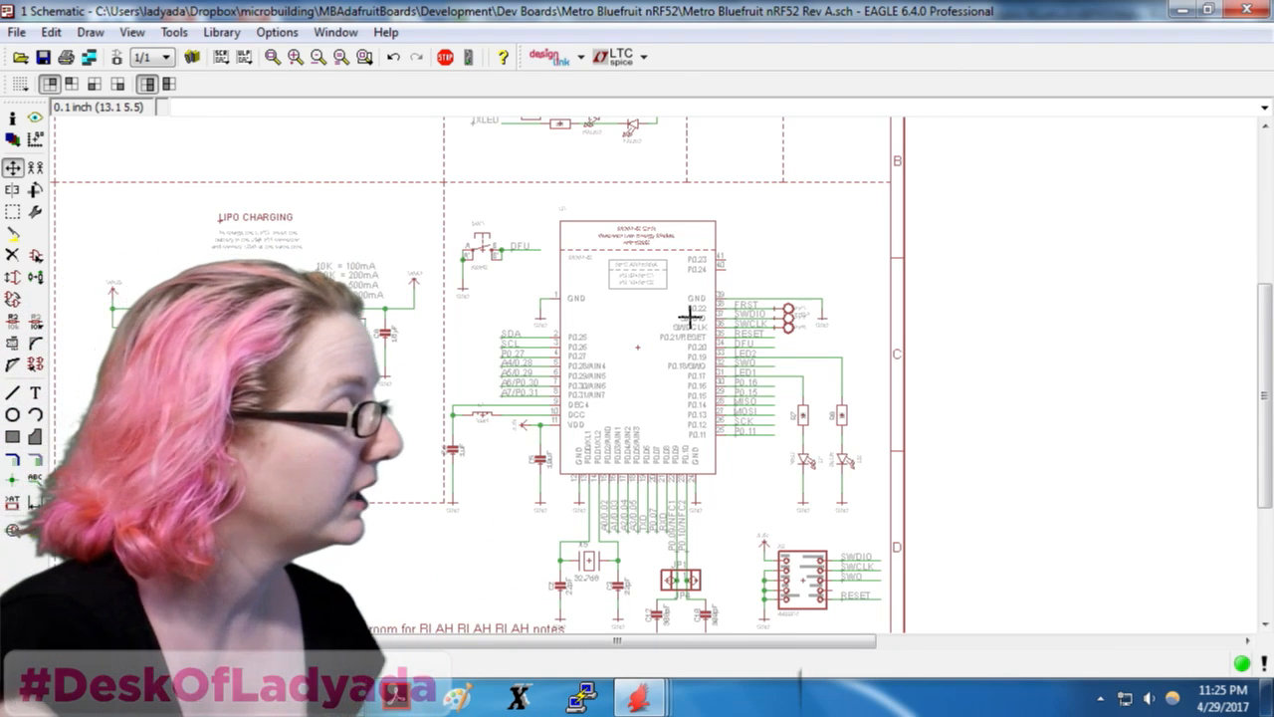
pyautogui.scroll(3, 463, 242)
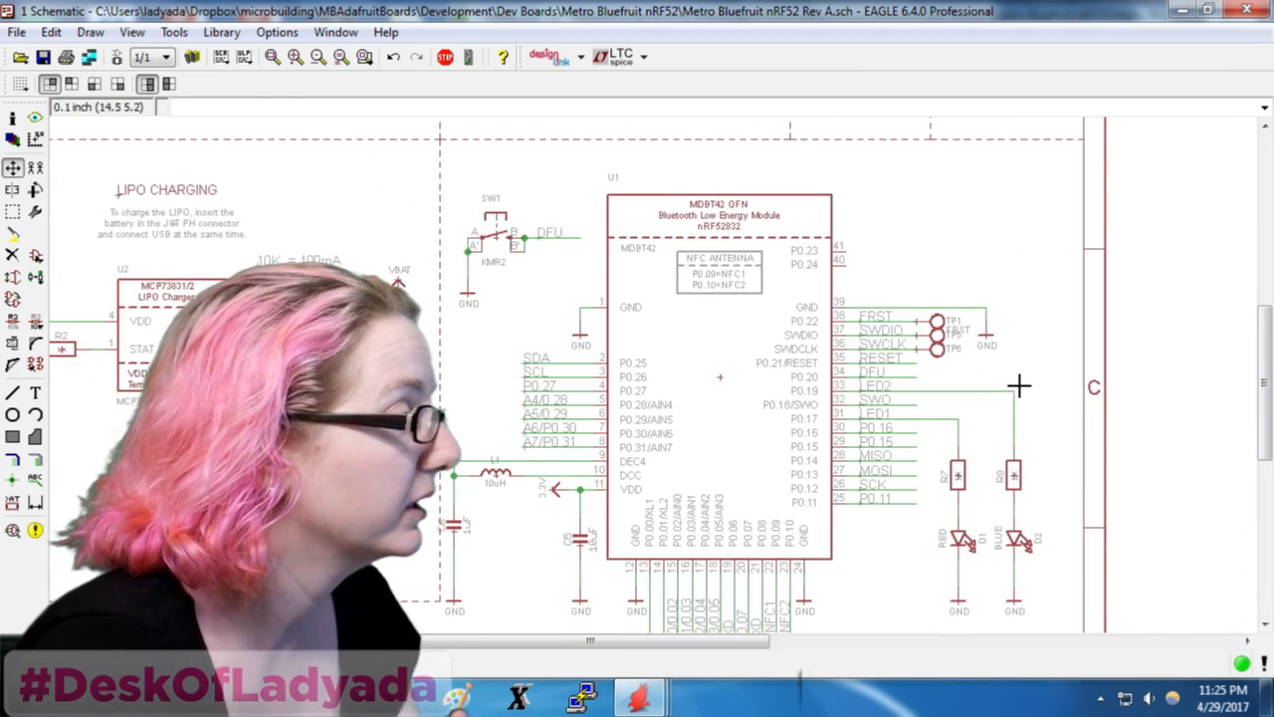
pyautogui.scroll(2, 1019, 381)
pyautogui.scroll(2, 857, 355)
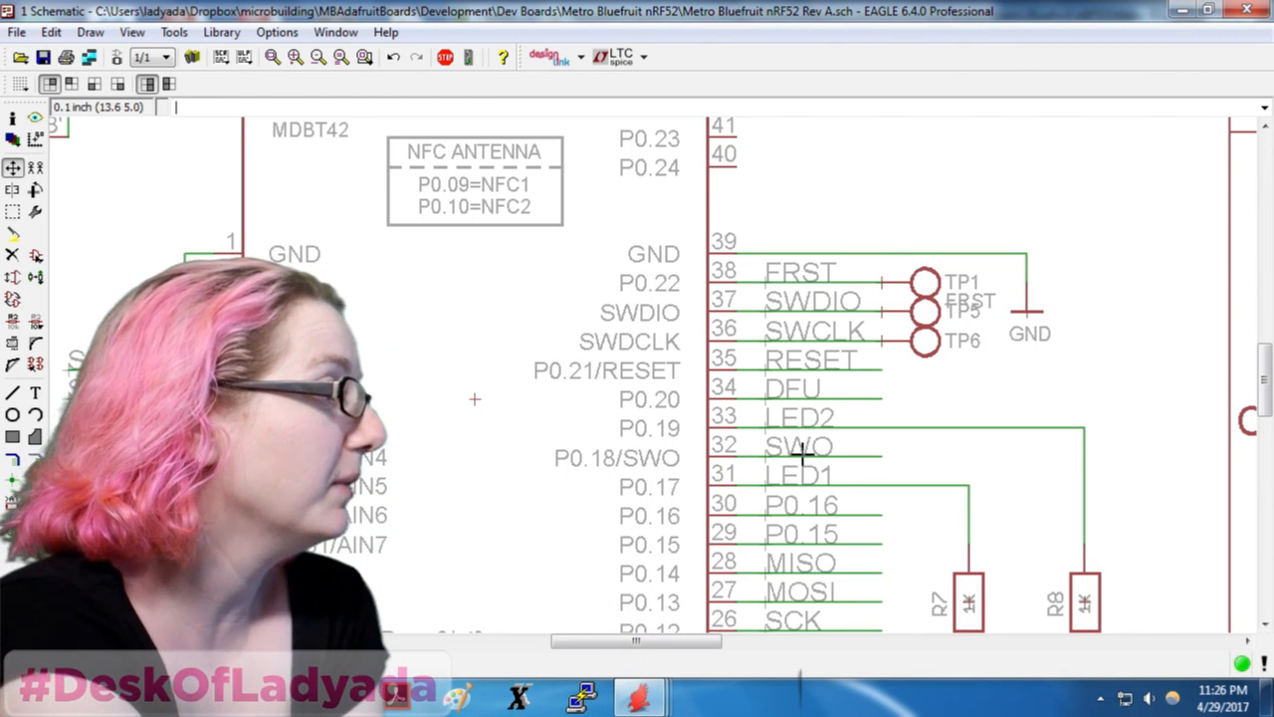
pyautogui.scroll(-1, 611, 265)
pyautogui.scroll(-1, 561, 208)
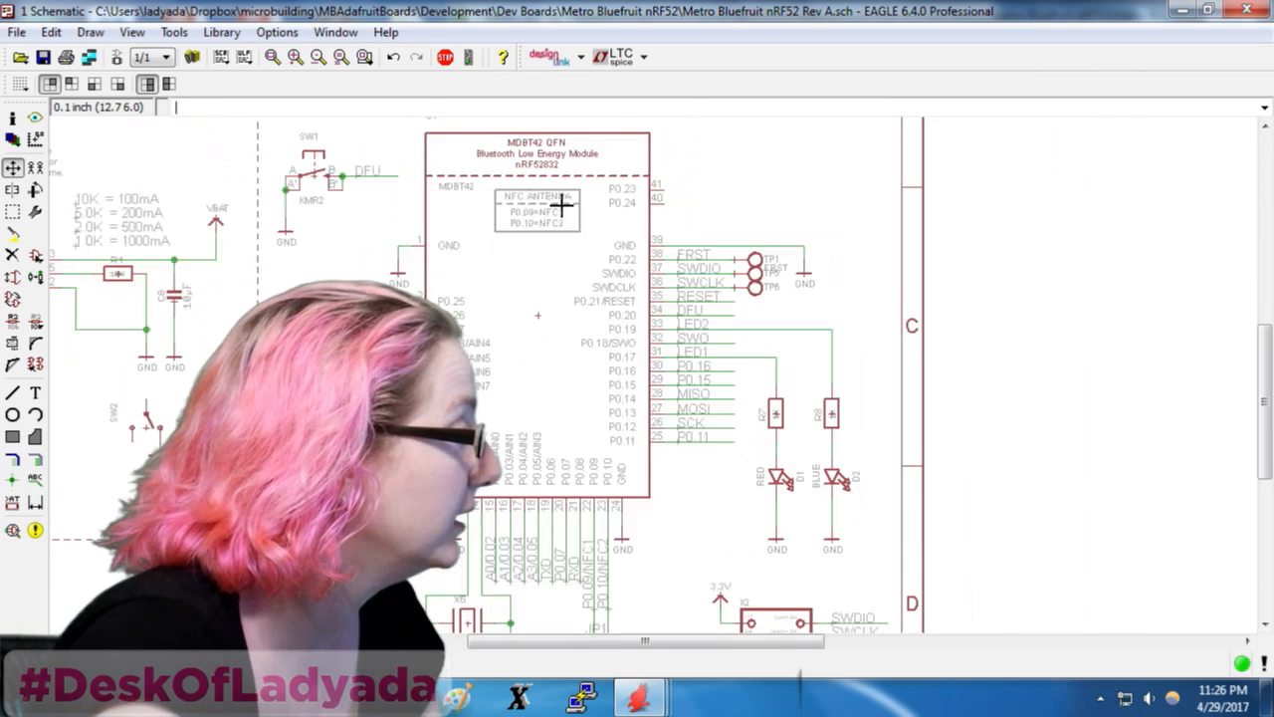
pyautogui.scroll(1, 452, 356)
# Open Calculator, add 14 + 6 + 2 + 3 for the pin count, and reposition its window over the schematic
pyautogui.click(27, 696)
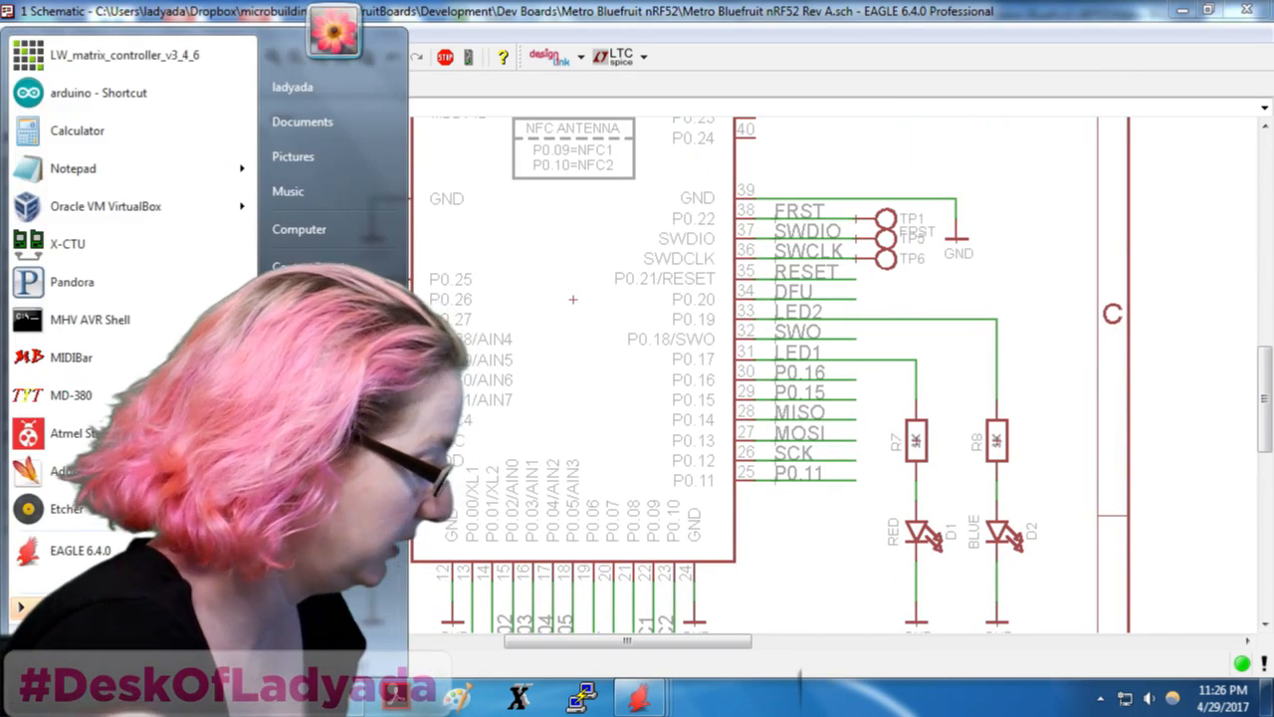
pyautogui.write('calc')
pyautogui.press('Return')
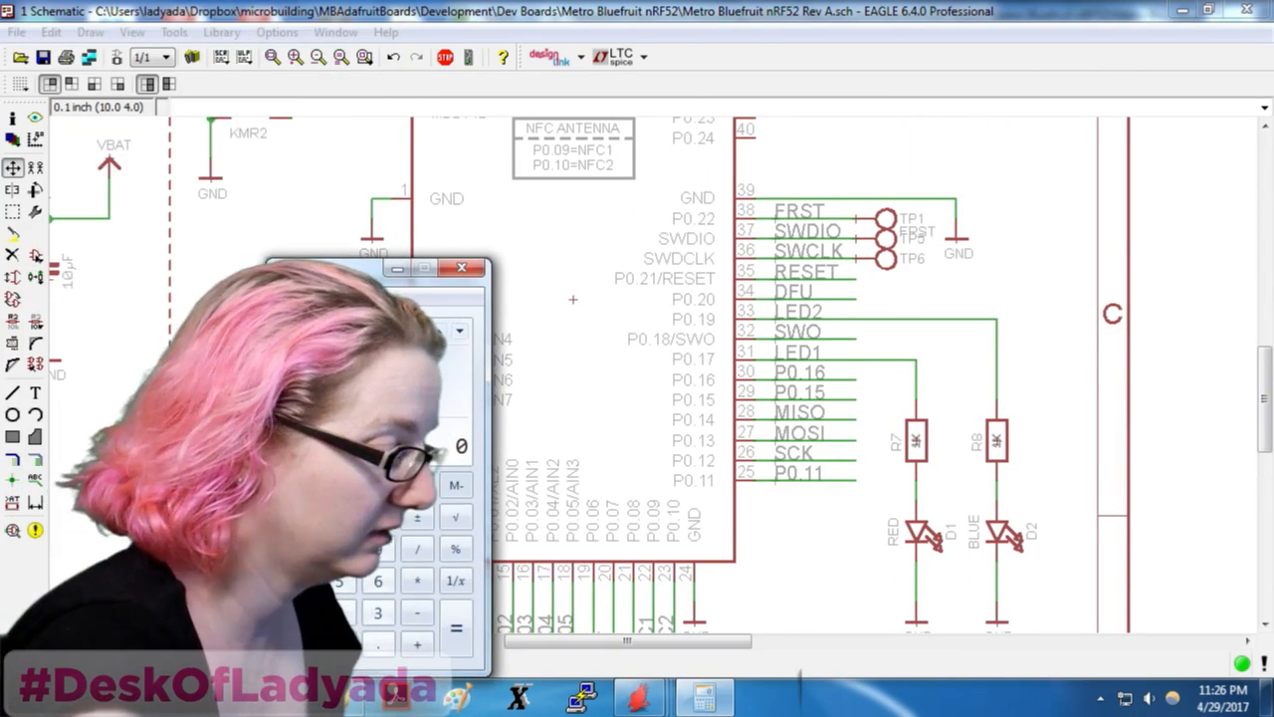
pyautogui.write('14')
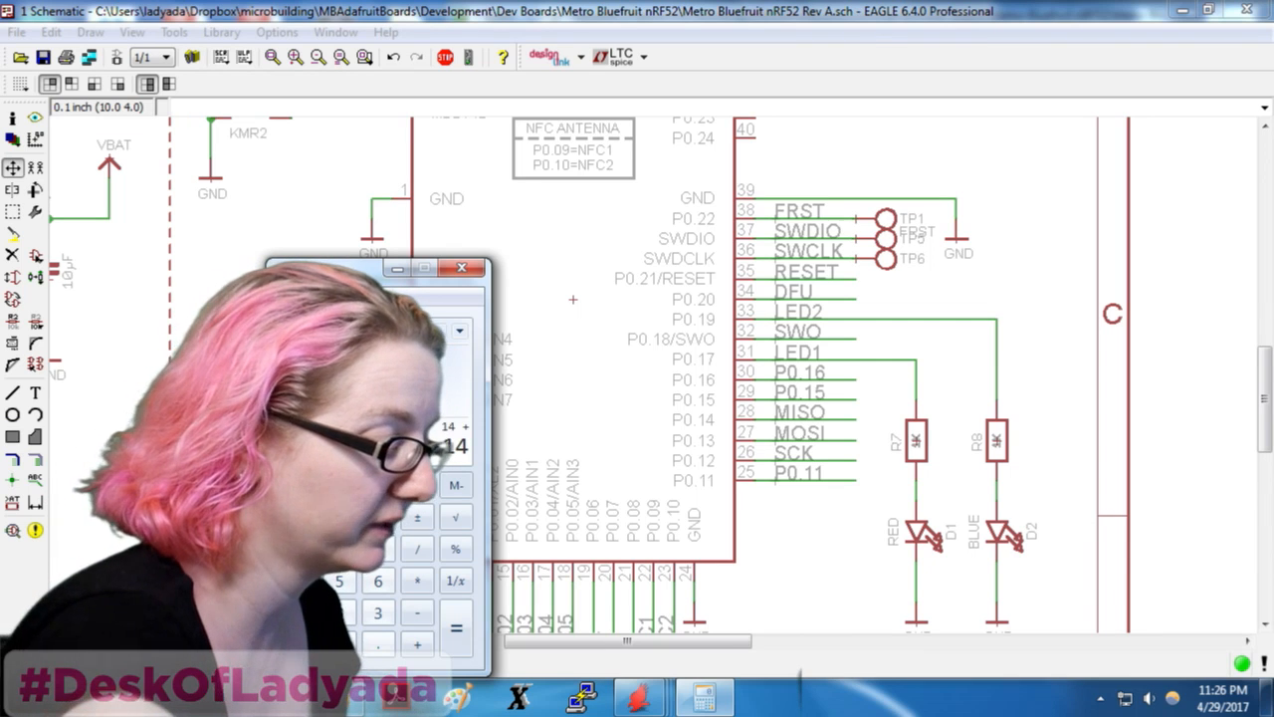
pyautogui.write('+6+2+')
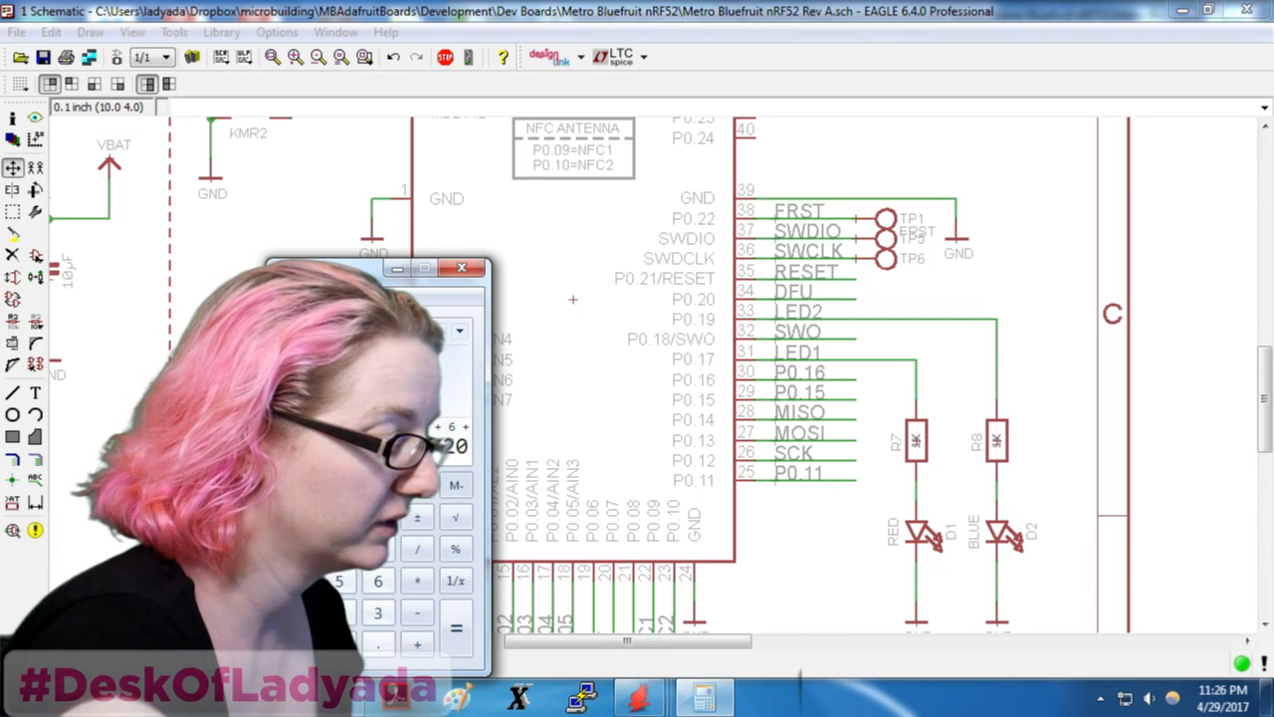
pyautogui.write('3+')
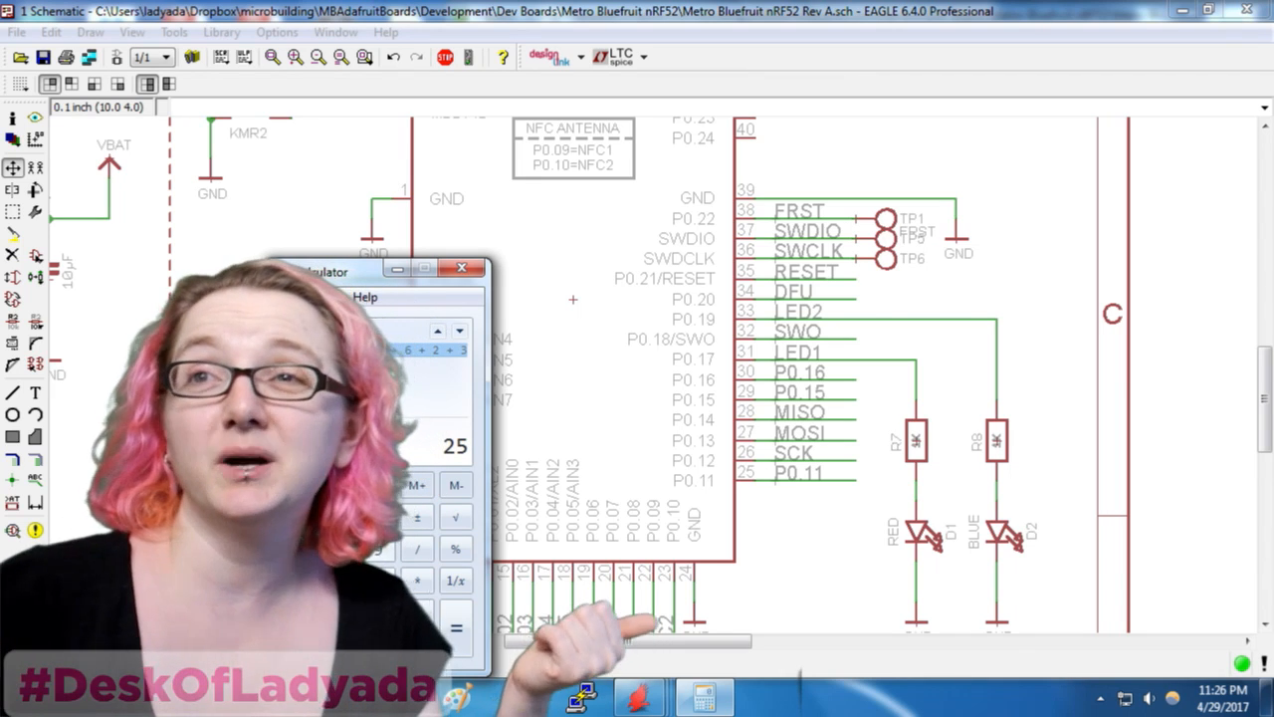
pyautogui.moveTo(355, 278); pyautogui.dragTo(780, 223)
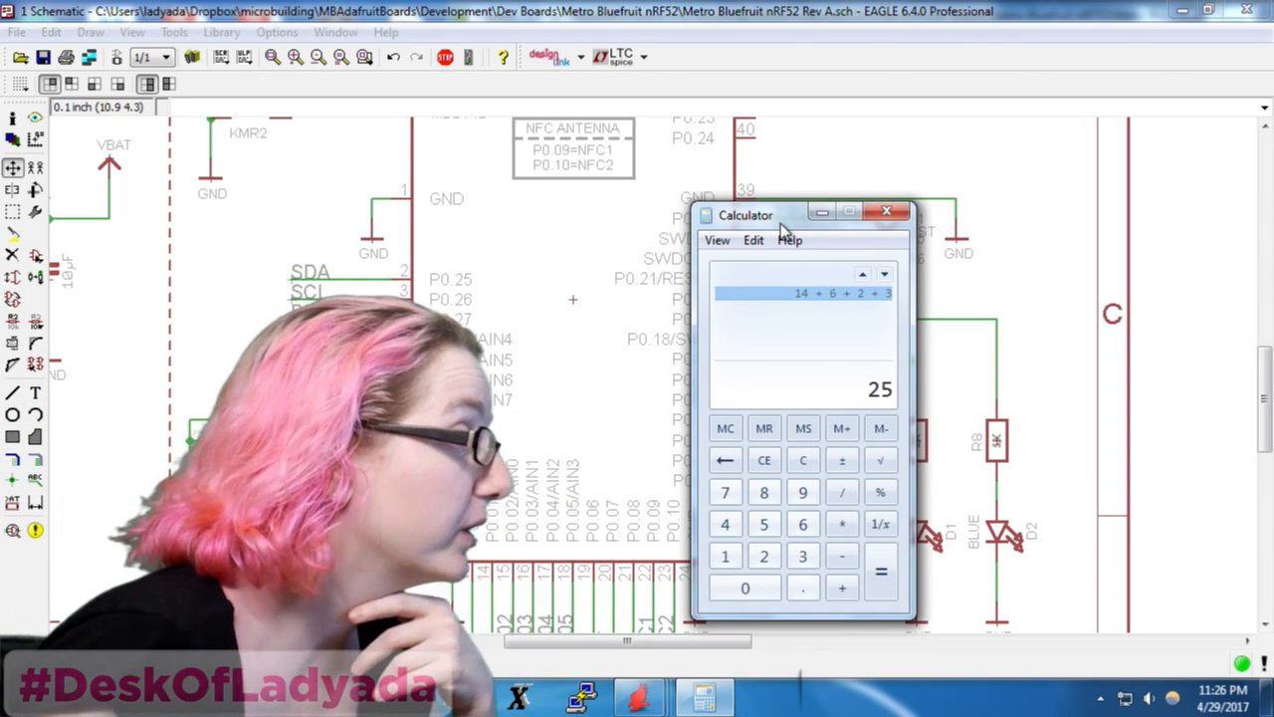
pyautogui.write('14 ')
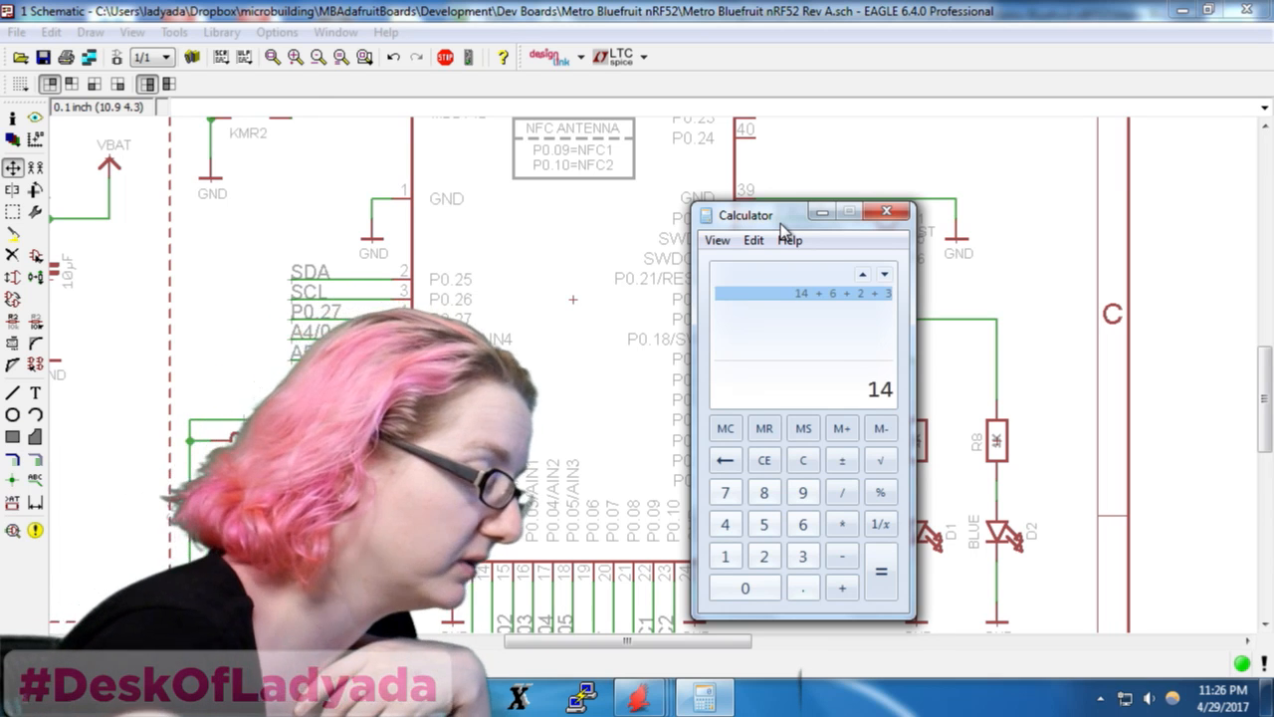
pyautogui.write('+ 60')
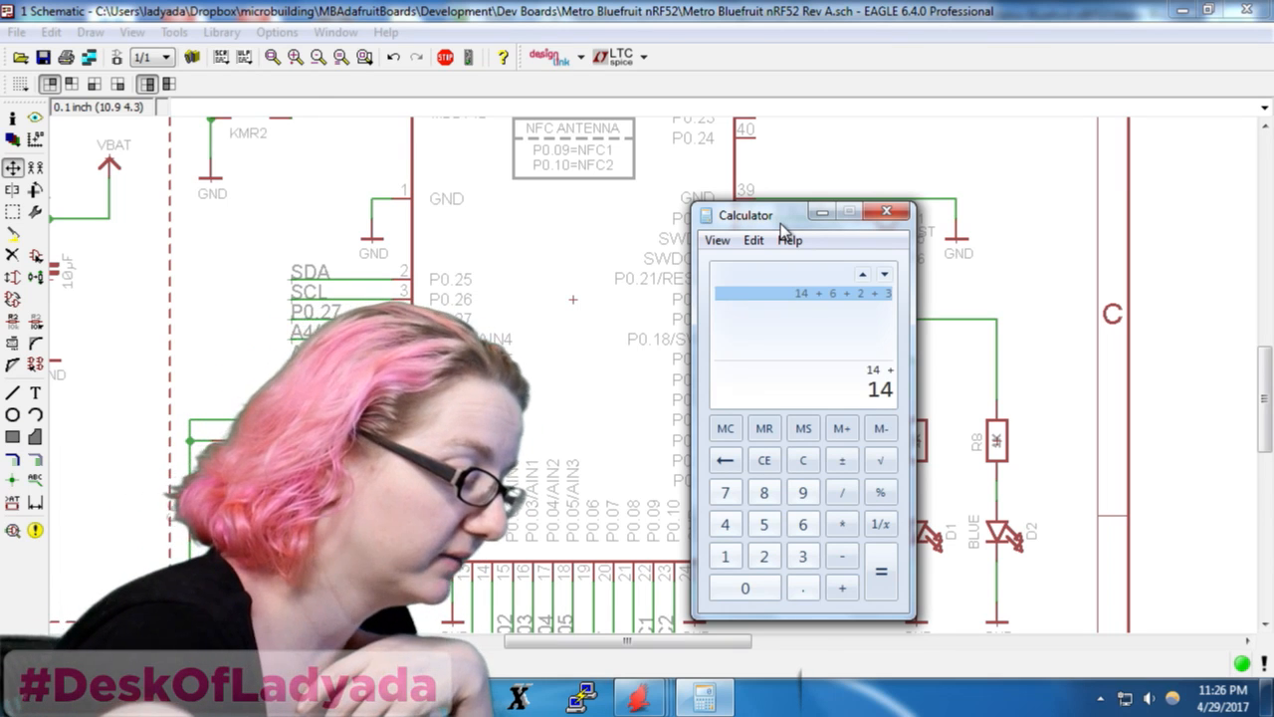
pyautogui.press('Return')
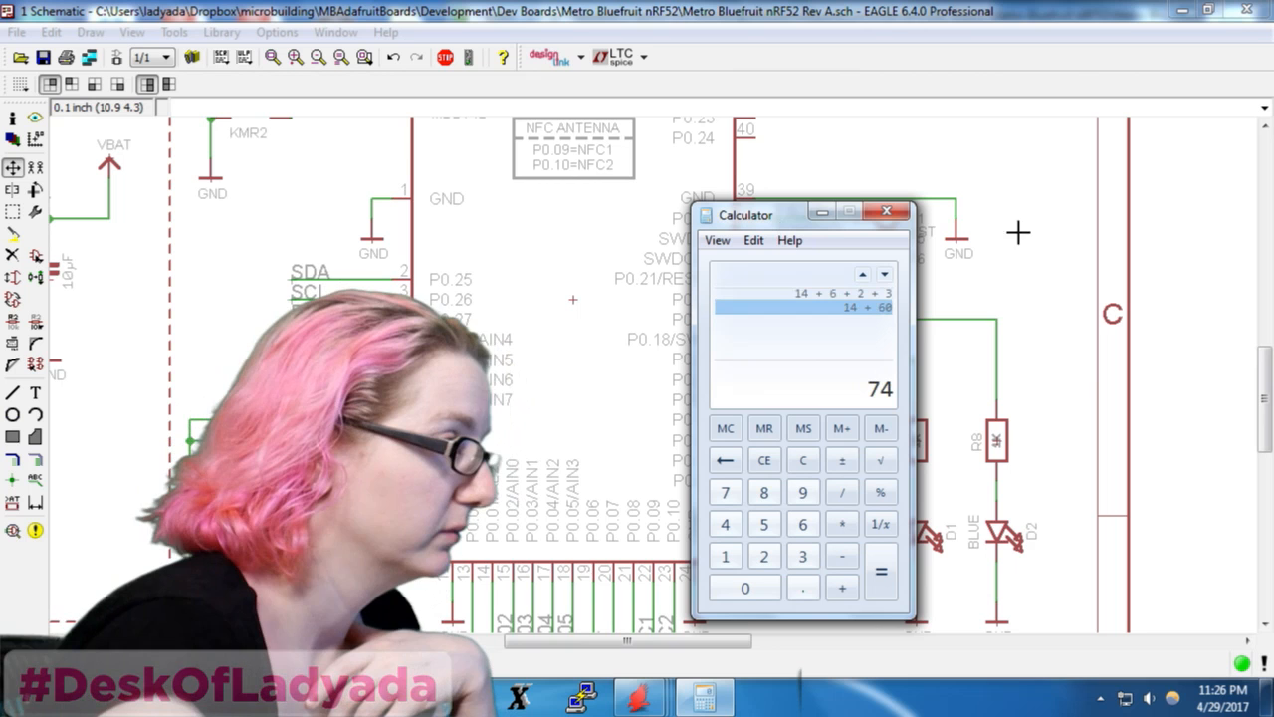
pyautogui.click(809, 462)
# Calculate 14 + 6 in Calculator and return to the schematic
pyautogui.write('14 + 6')
pyautogui.press('Return')
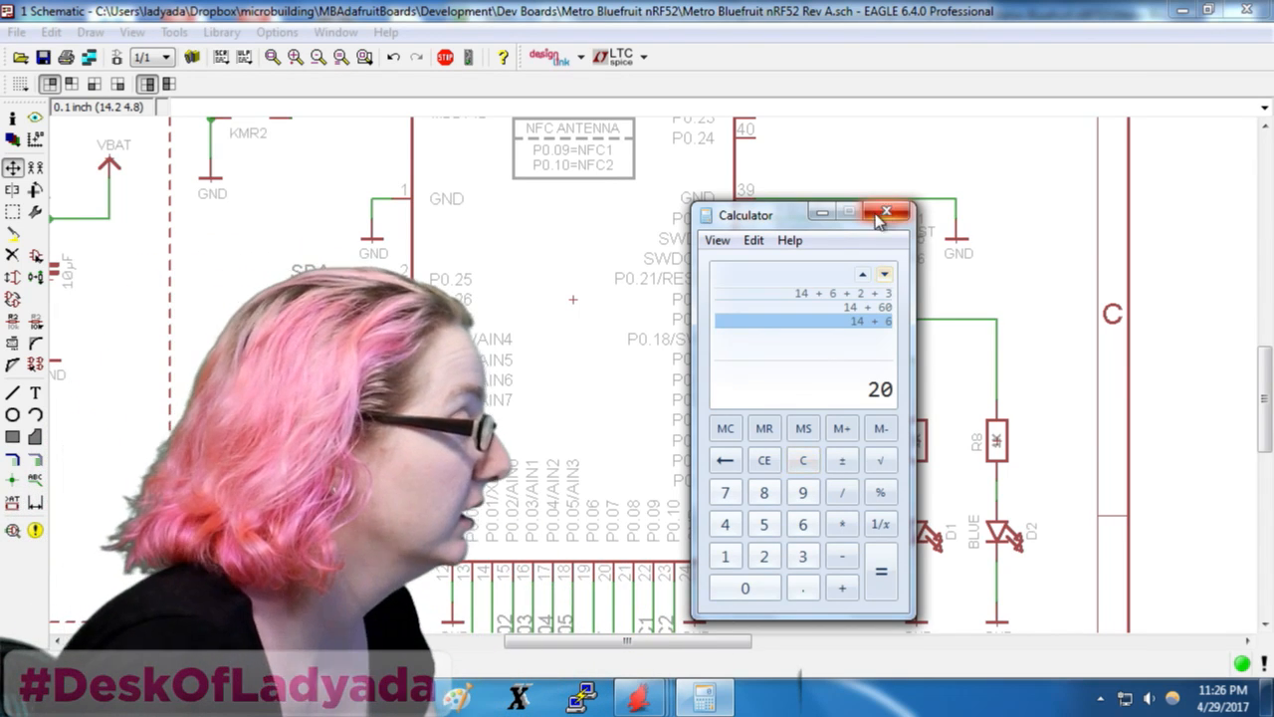
pyautogui.click(853, 297)
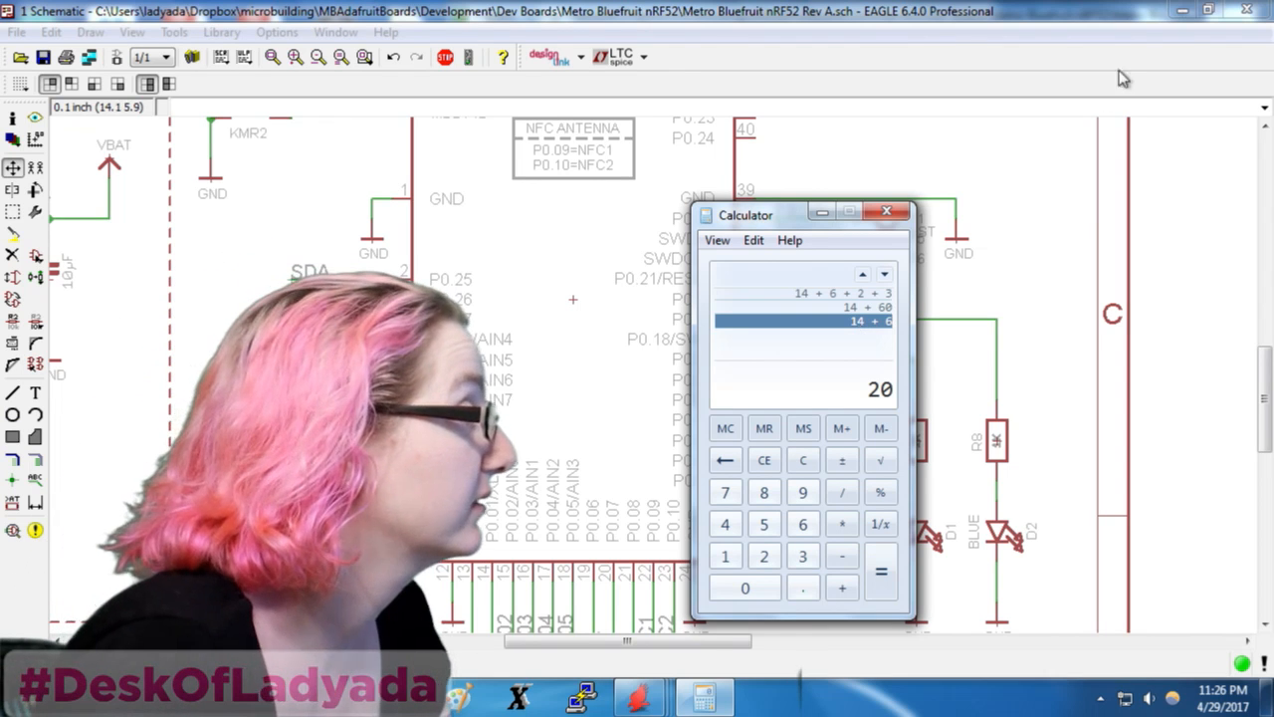
pyautogui.click(886, 211)
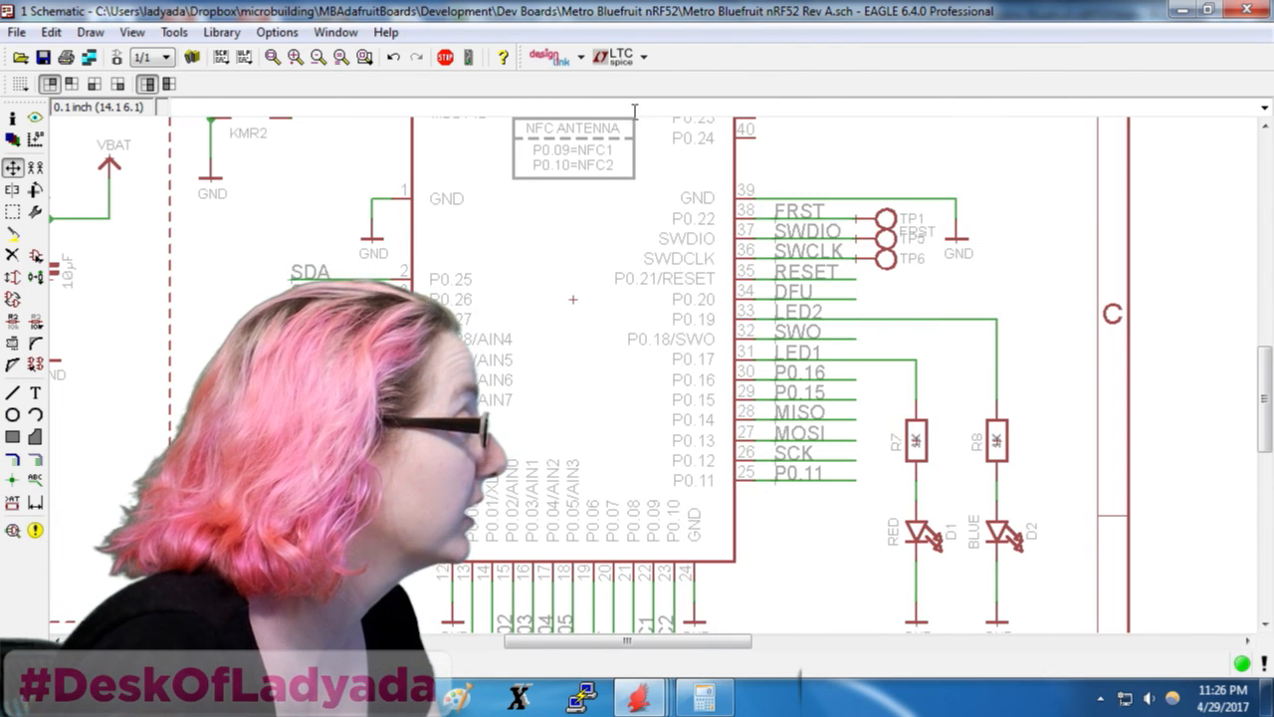
# Examine the net labels on the MDBT42 module's pins, including the SDA, SCL and A4 to A7 pins
pyautogui.scroll(-1, 404, 348)
pyautogui.scroll(1, 406, 324)
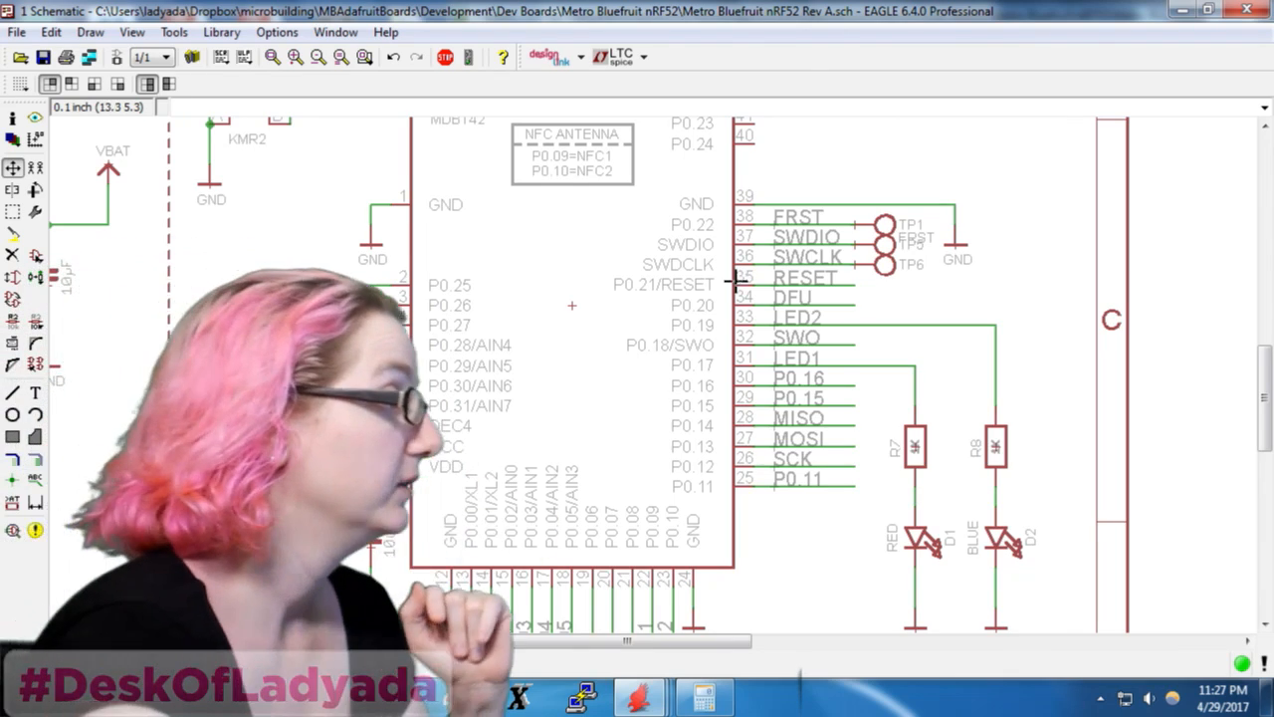
pyautogui.scroll(-2, 487, 335)
pyautogui.scroll(1, 460, 358)
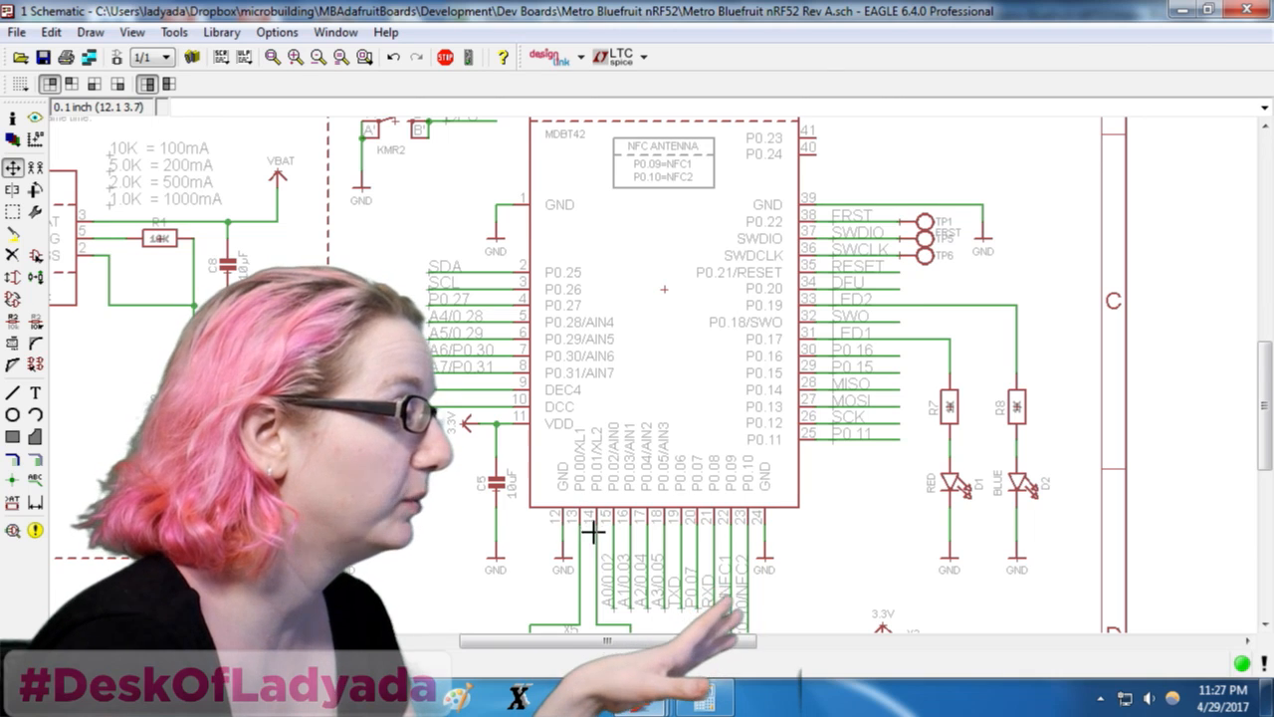
pyautogui.scroll(-1, 594, 521)
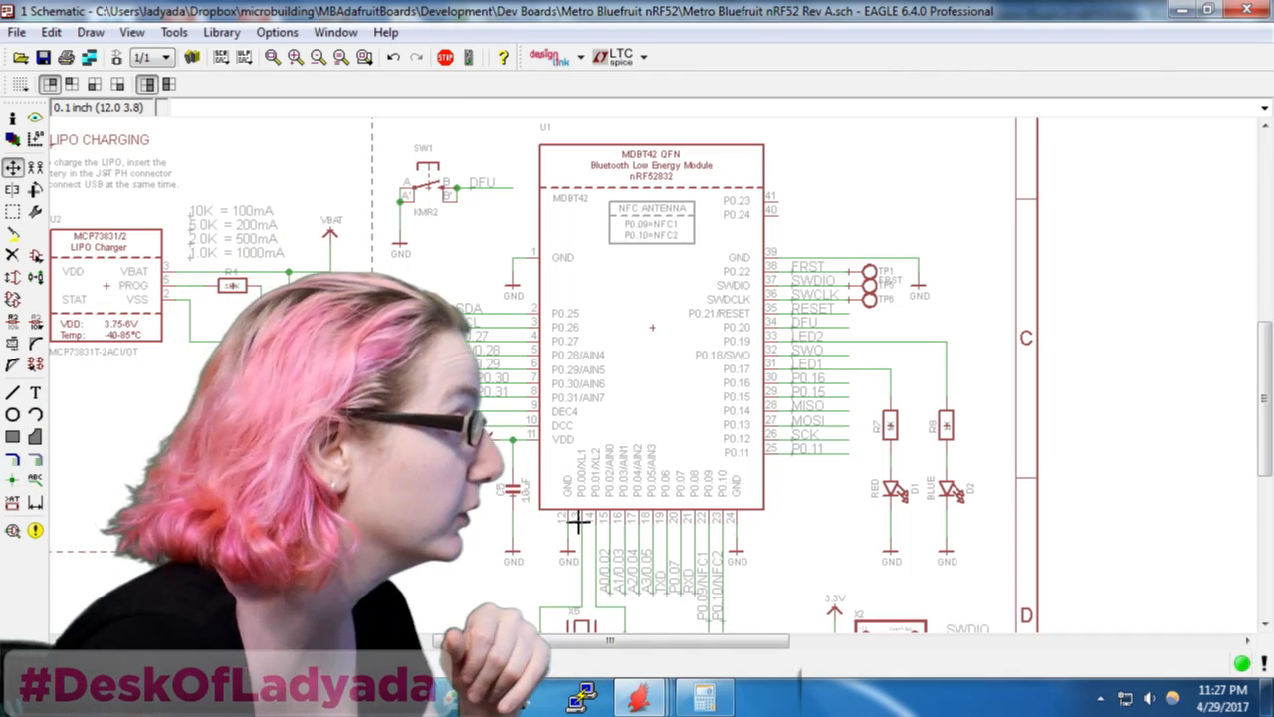
pyautogui.scroll(2, 477, 278)
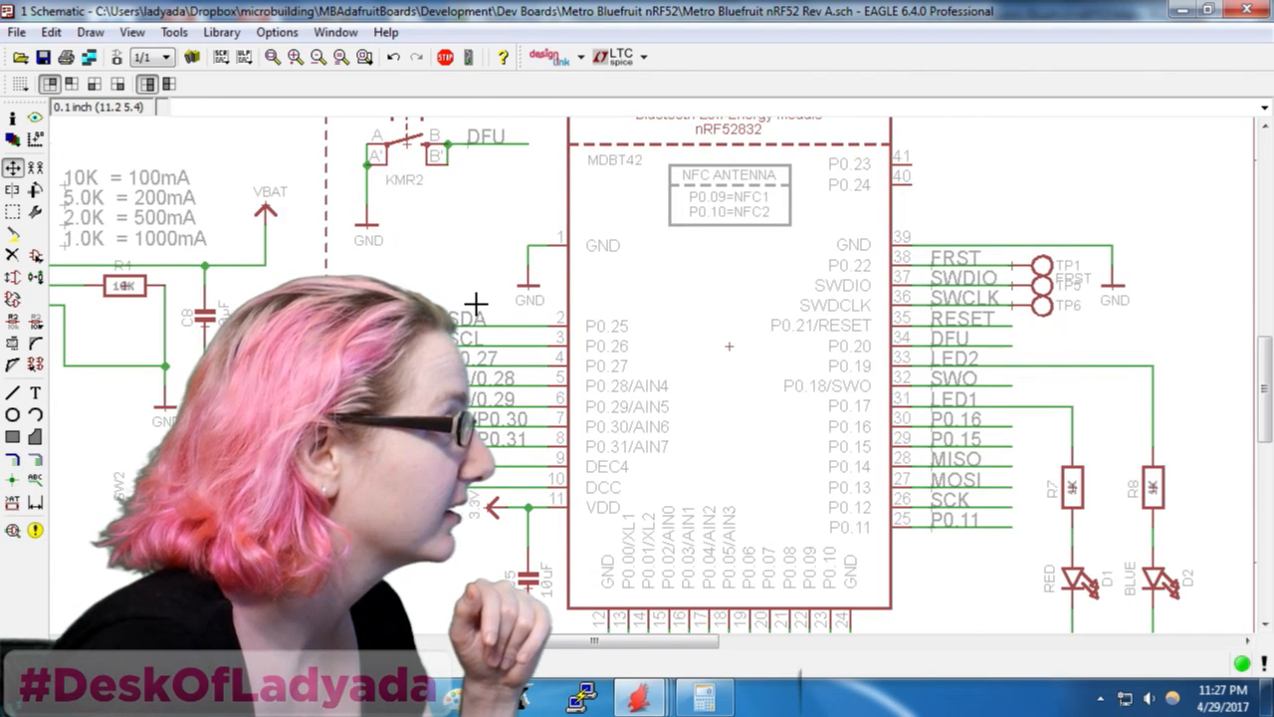
pyautogui.scroll(1, 477, 303)
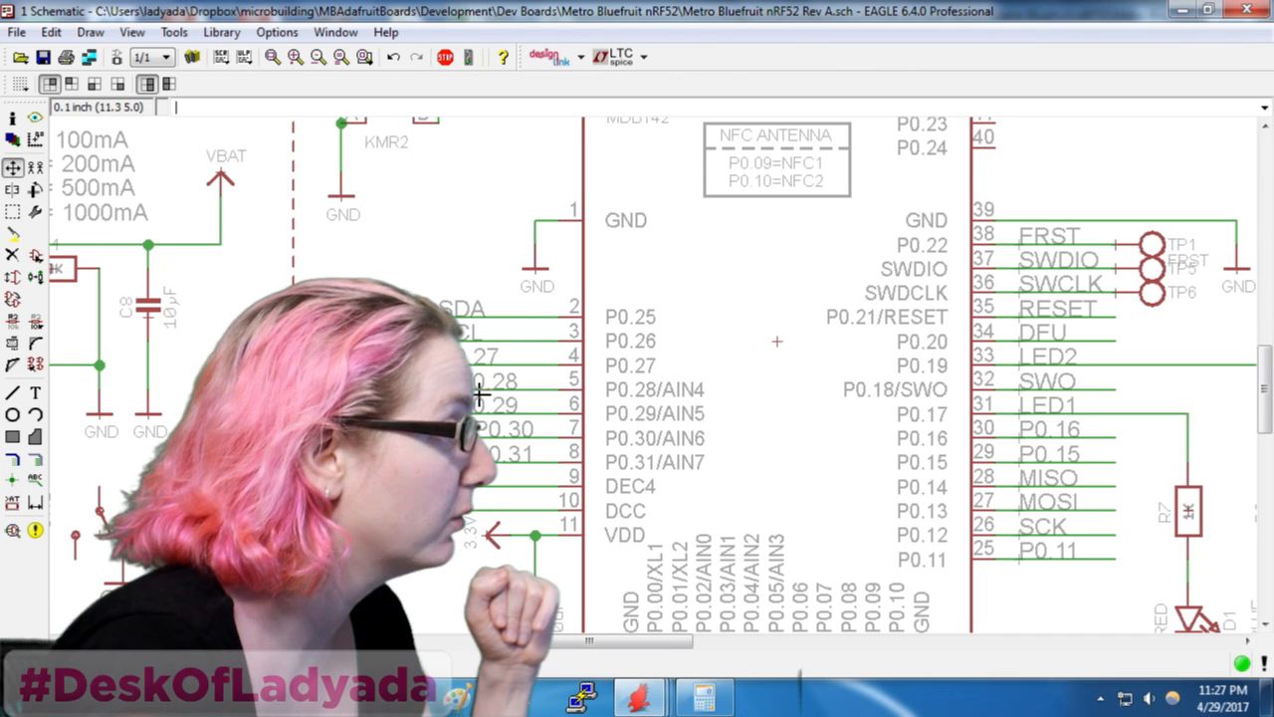
# Start a new sum with 7 in Calculator and return to the schematic
pyautogui.click(728, 697)
pyautogui.click(726, 491)
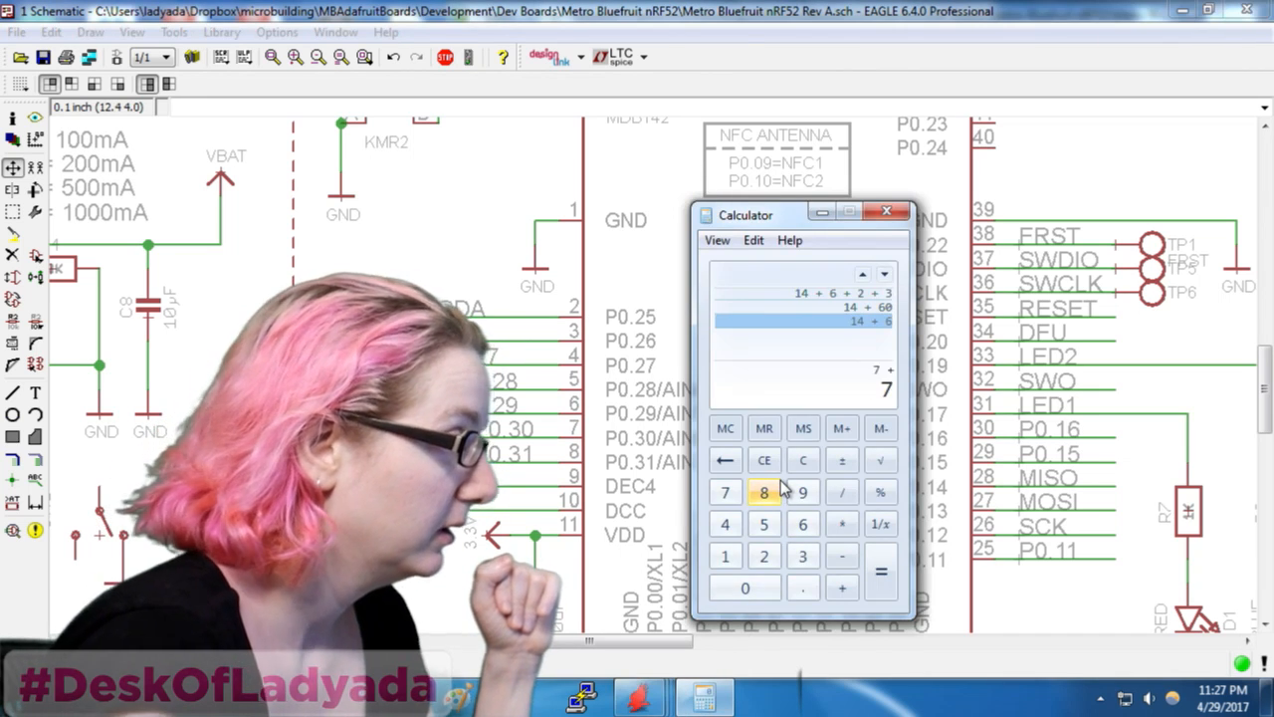
pyautogui.click(834, 10)
# Examine the remaining module pins, including A0 to A3, TXD, RXD, P0.07 and the two NFC pins
pyautogui.scroll(-4, 612, 188)
pyautogui.scroll(4, 583, 280)
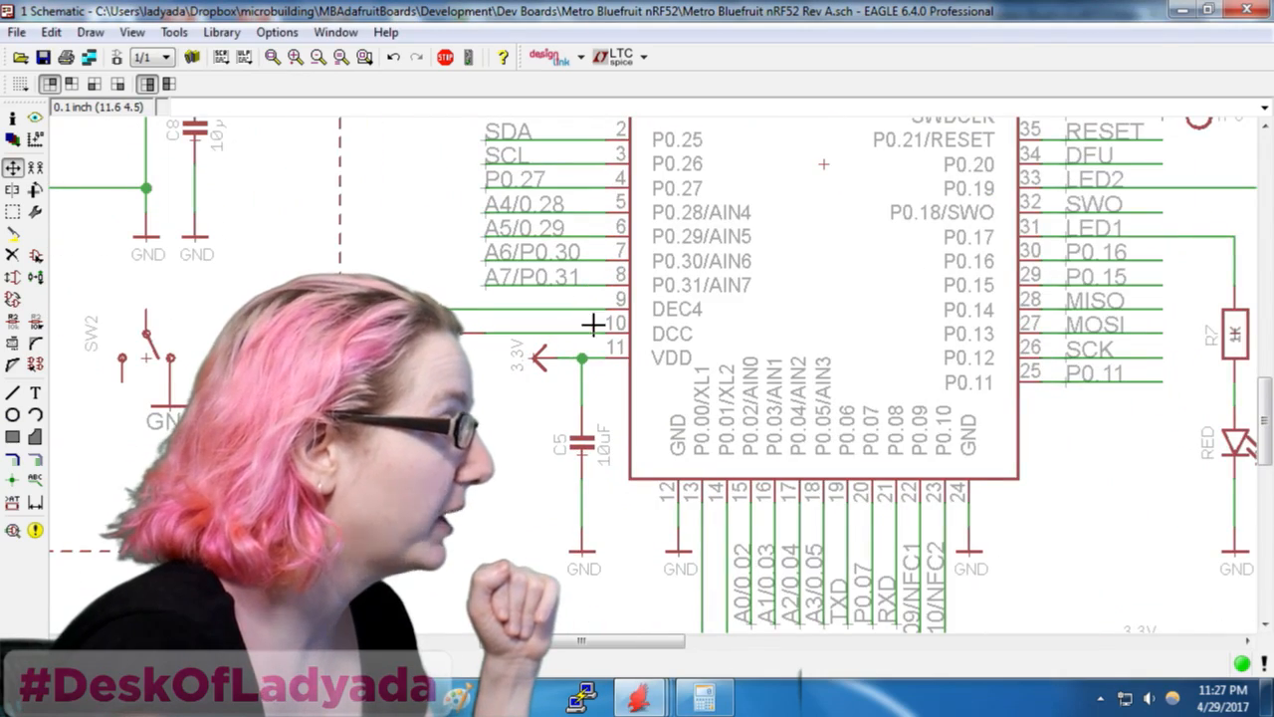
pyautogui.scroll(-1, 582, 308)
pyautogui.scroll(-1, 831, 493)
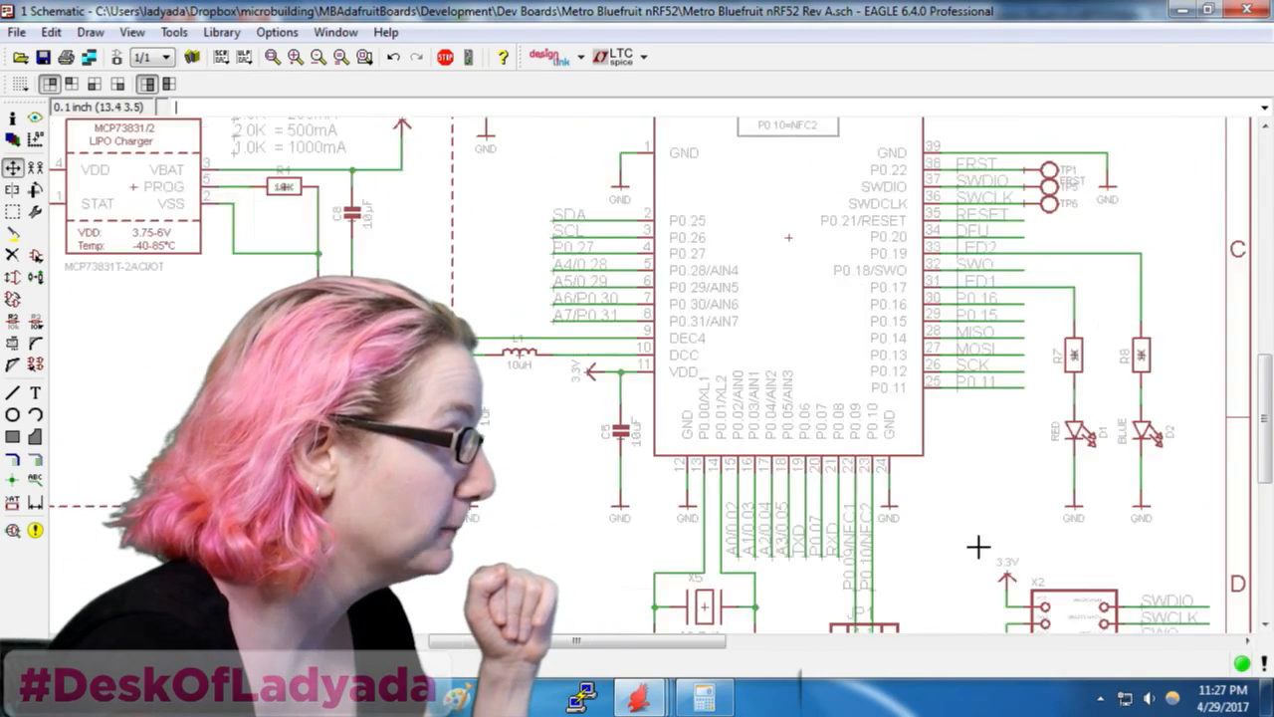
pyautogui.scroll(2, 988, 562)
pyautogui.scroll(-3, 558, 514)
pyautogui.scroll(2, 585, 546)
pyautogui.scroll(-3, 585, 546)
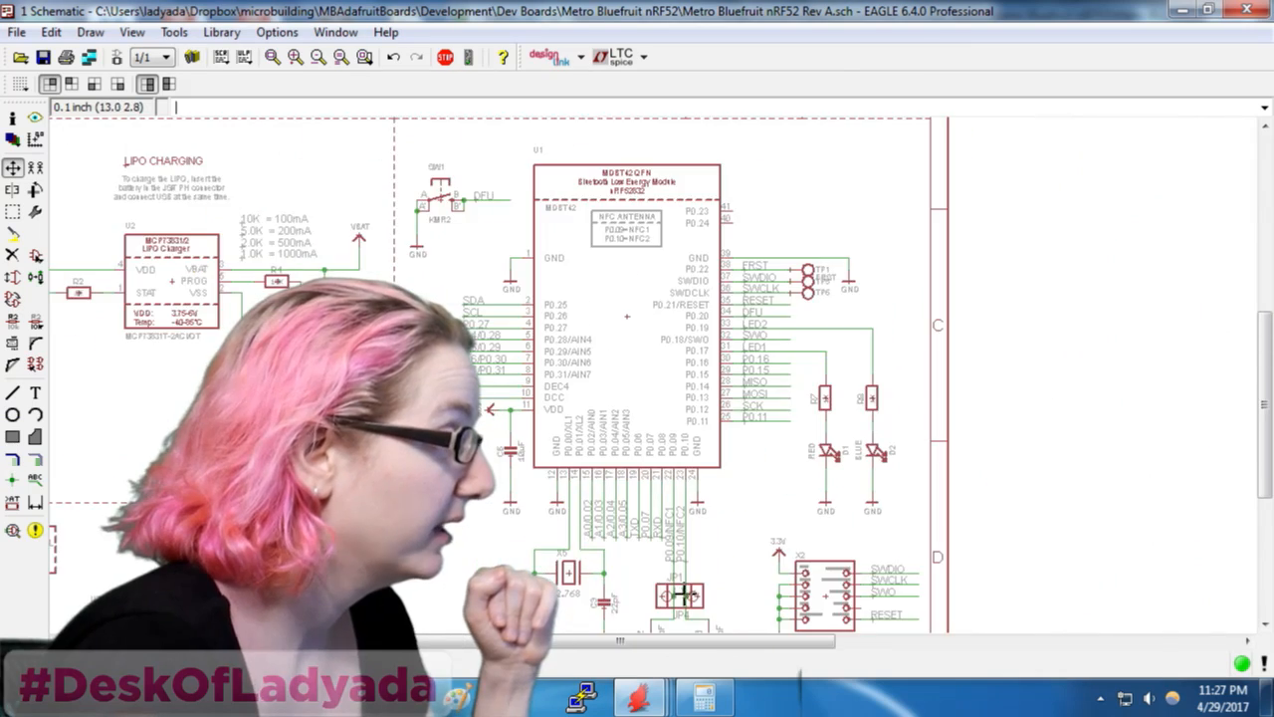
pyautogui.scroll(3, 510, 612)
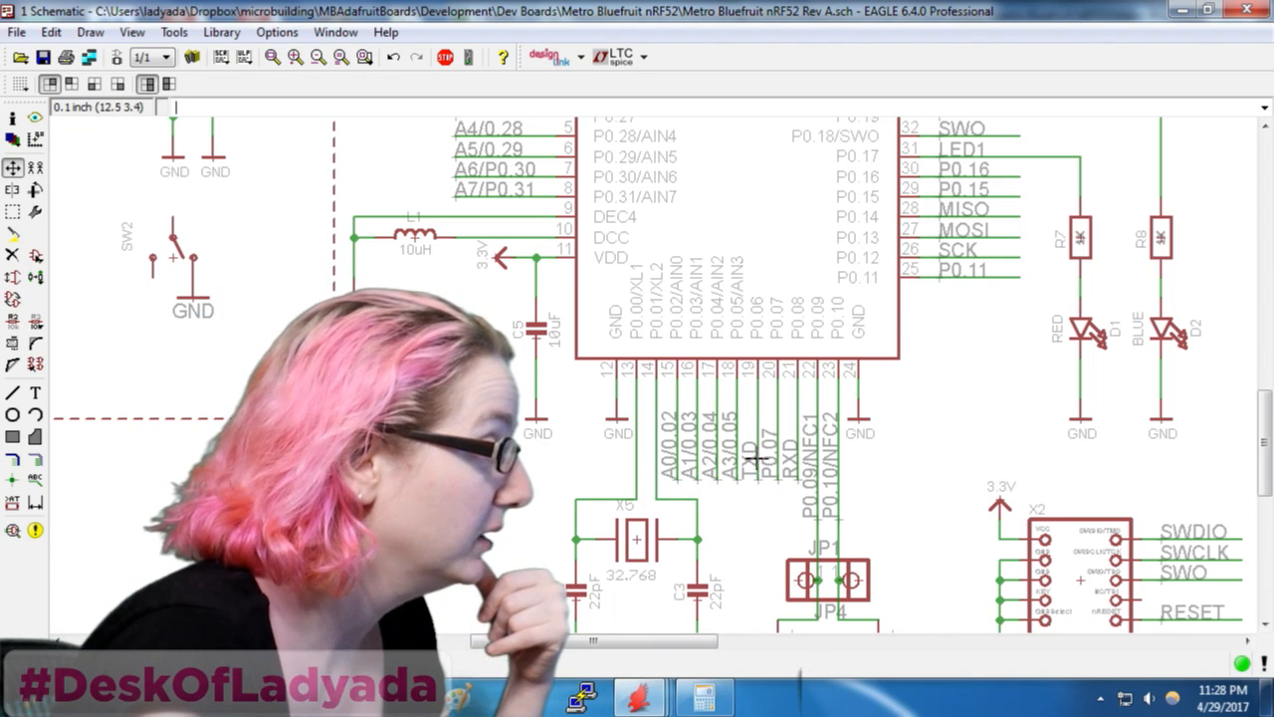
# Check the running Calculator sum and examine the module's pins from P0.11 to P0.22 in the schematic
pyautogui.click(719, 702)
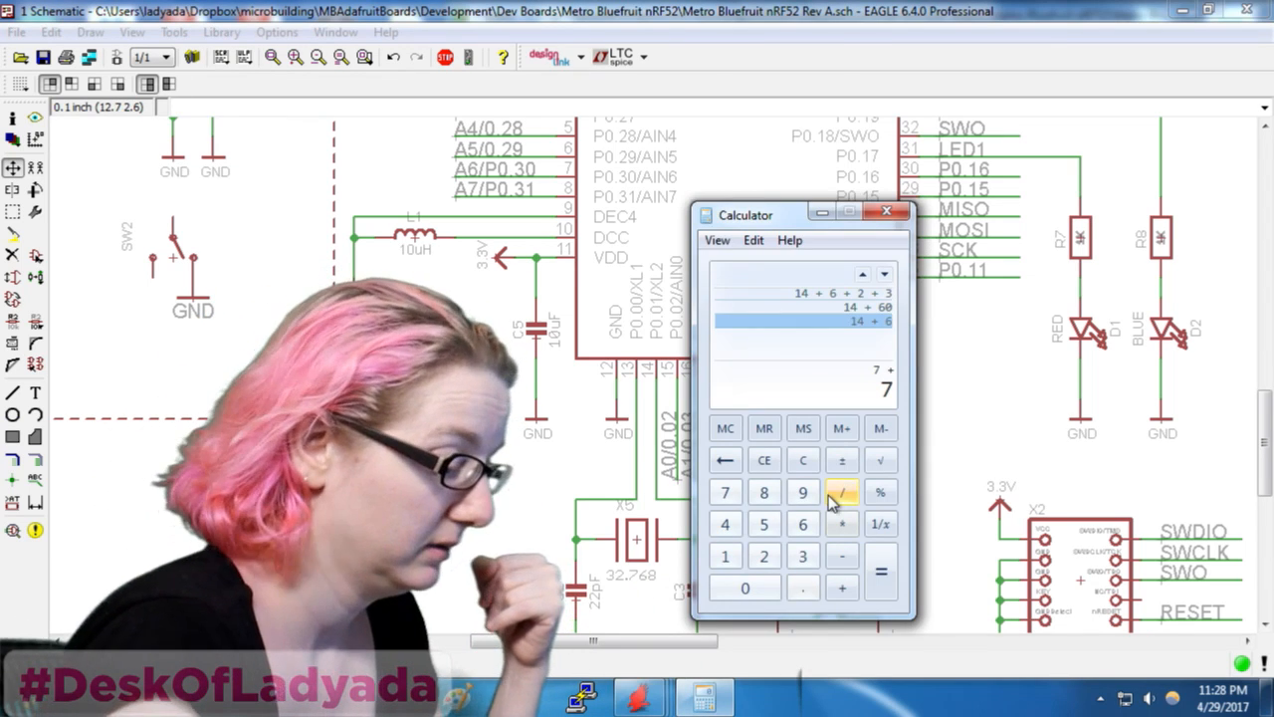
pyautogui.click(1019, 53)
pyautogui.scroll(-3, 865, 402)
pyautogui.scroll(3, 1078, 172)
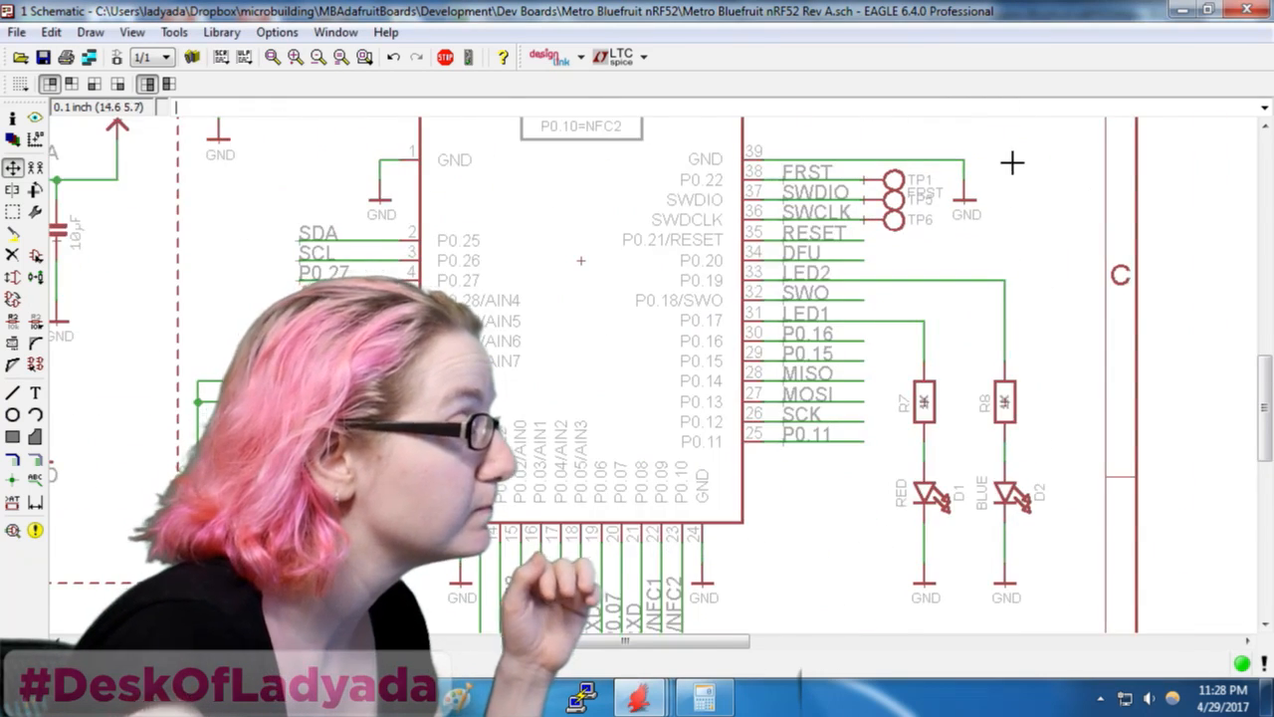
pyautogui.scroll(1, 1012, 162)
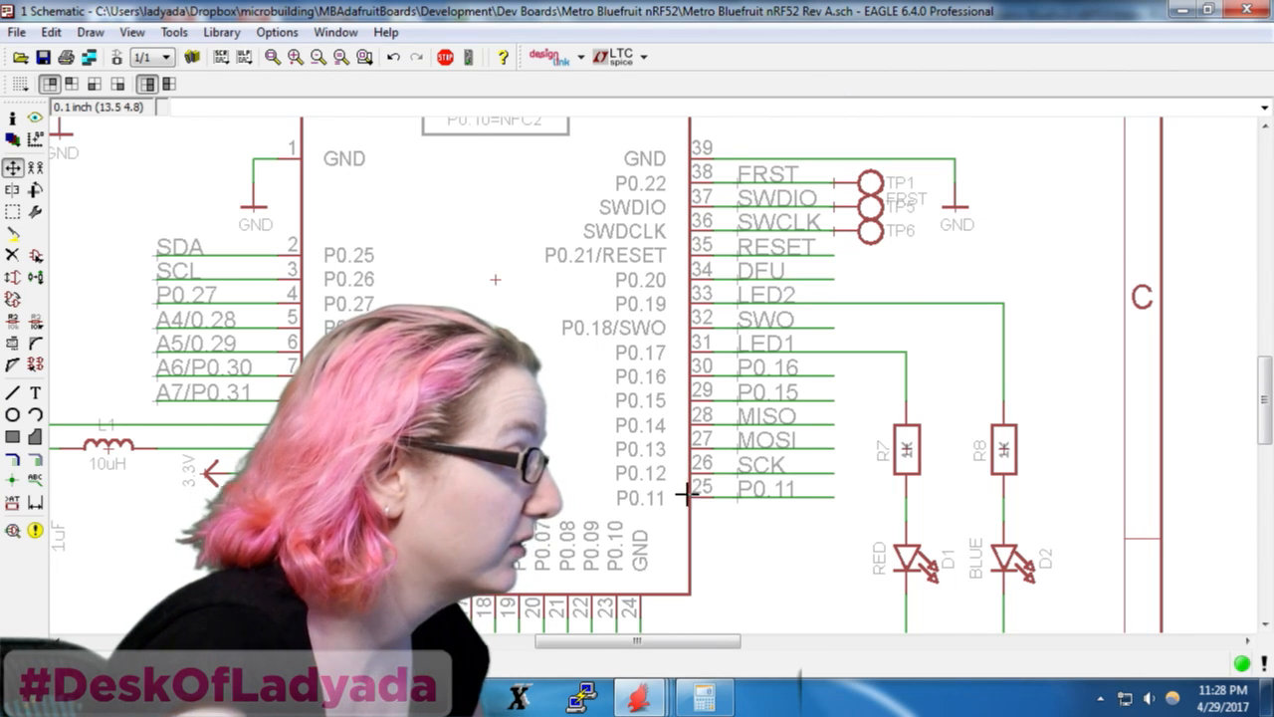
# Add 10 to the running 7 + 7 sum in Calculator and move its window clear of the module's pin labels
pyautogui.click(703, 696)
pyautogui.write('10')
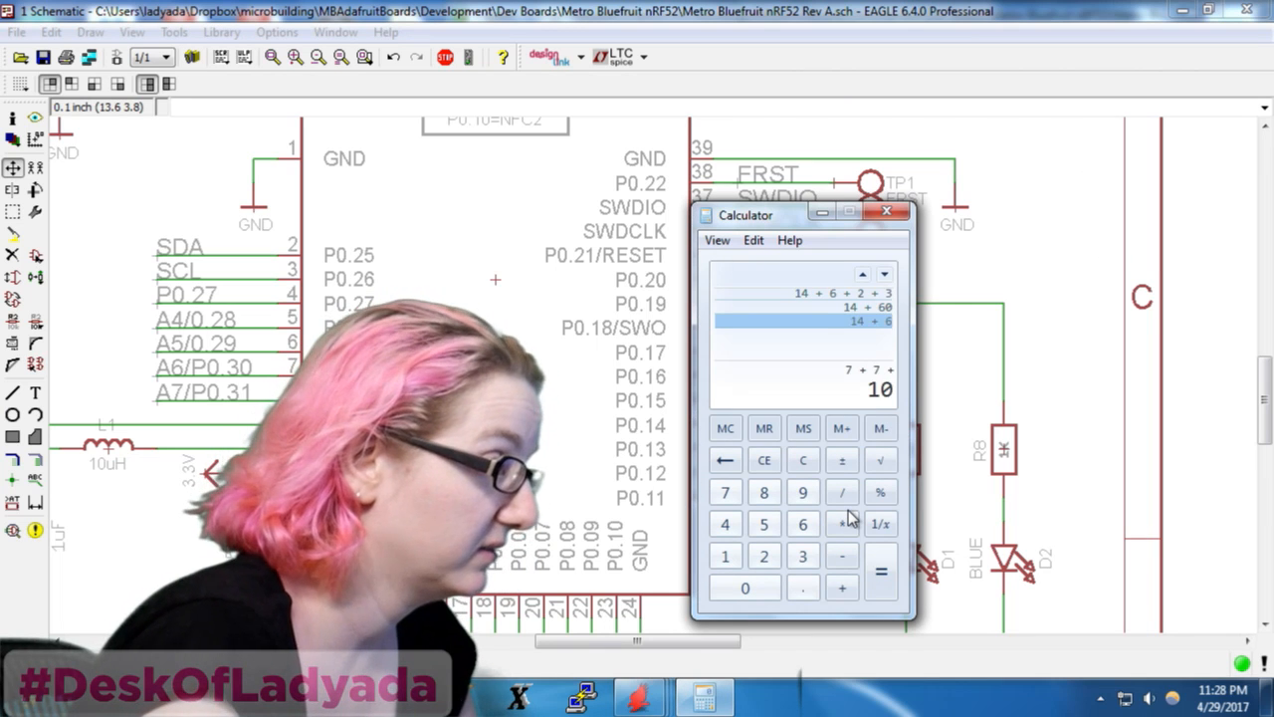
pyautogui.press('Return')
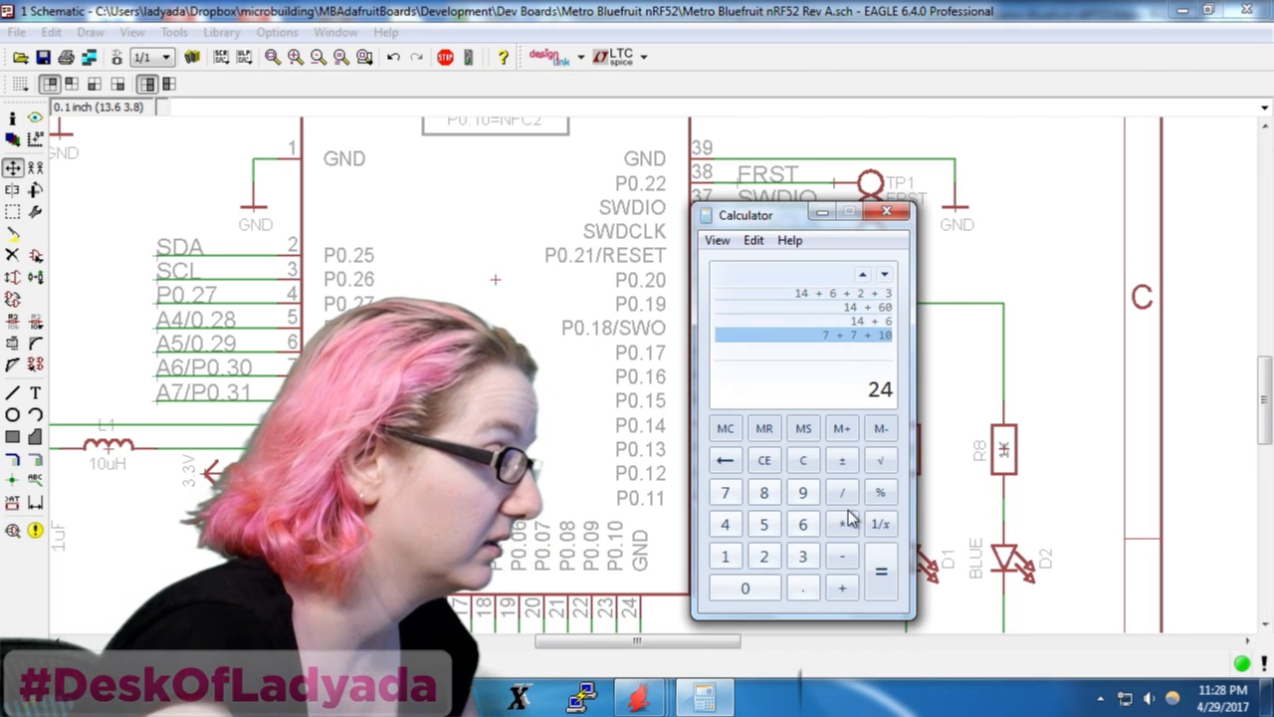
pyautogui.click(874, 294)
pyautogui.click(872, 338)
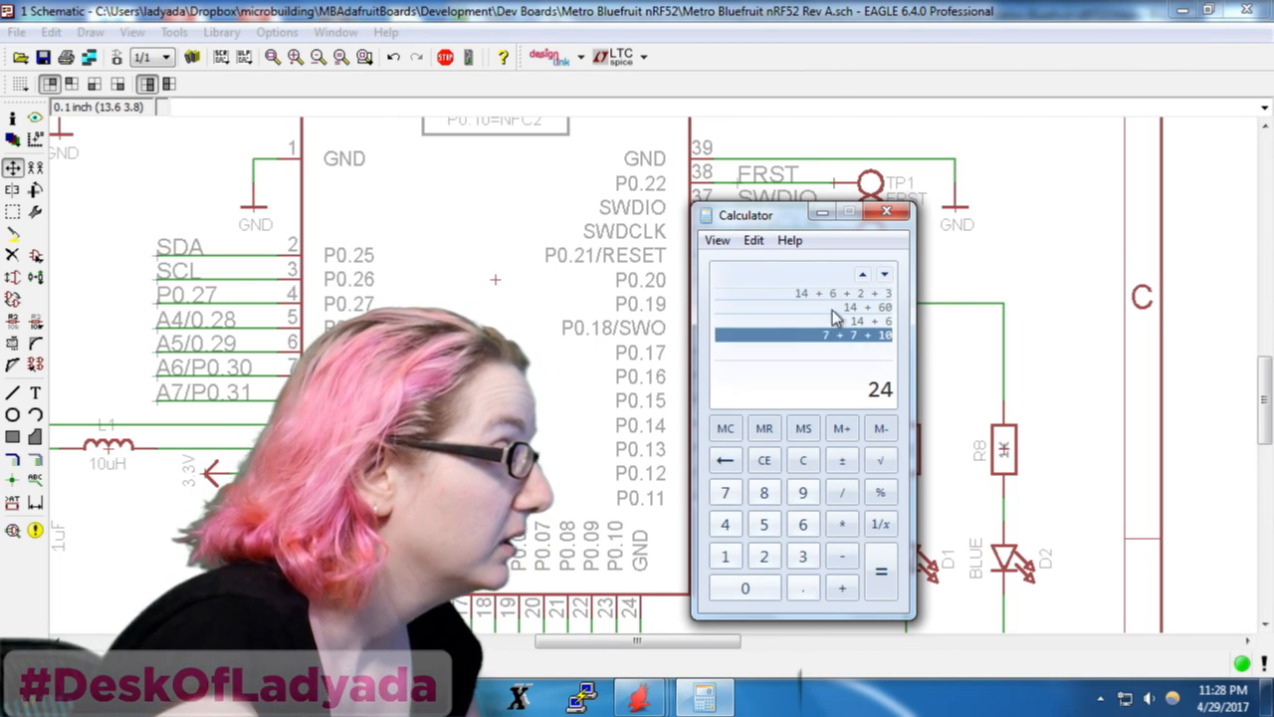
pyautogui.moveTo(787, 215); pyautogui.dragTo(1035, 247)
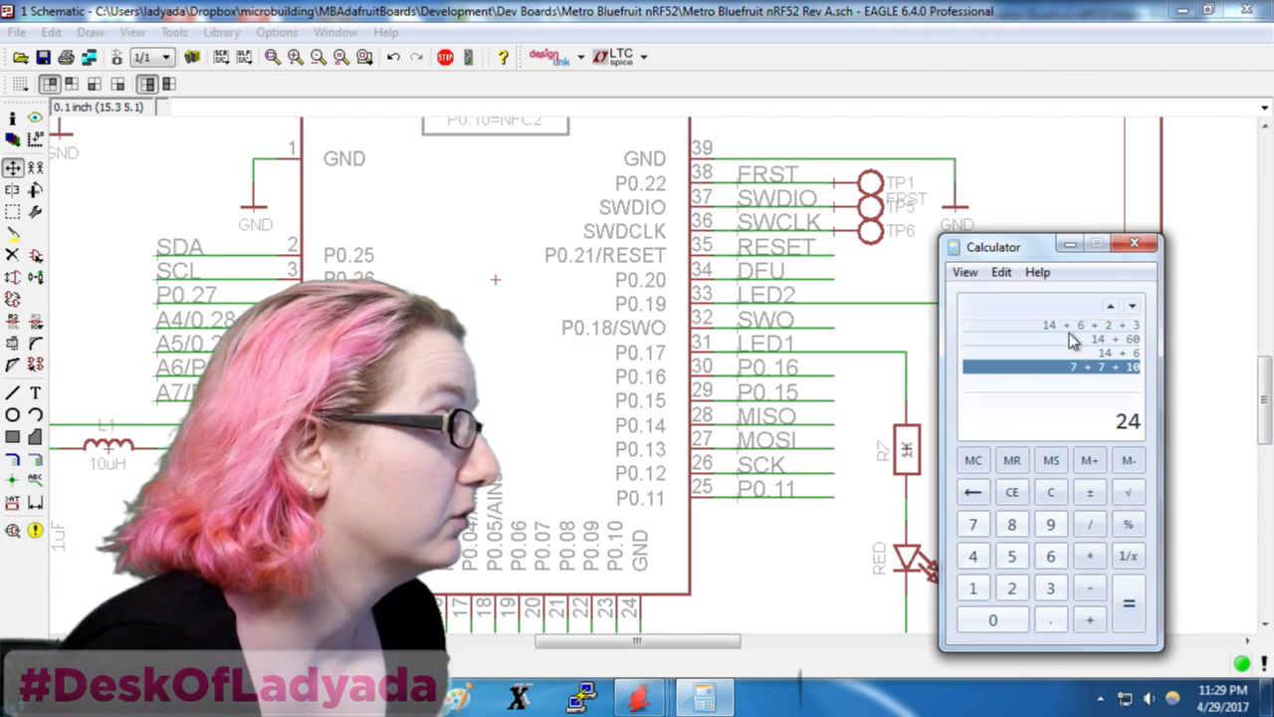
# Recall the 14 + 6 + 2 + 3 sum in Calculator, subtract 3, compare it with the 7 + 7 + 10 sum, and return to the schematic
pyautogui.click(1071, 330)
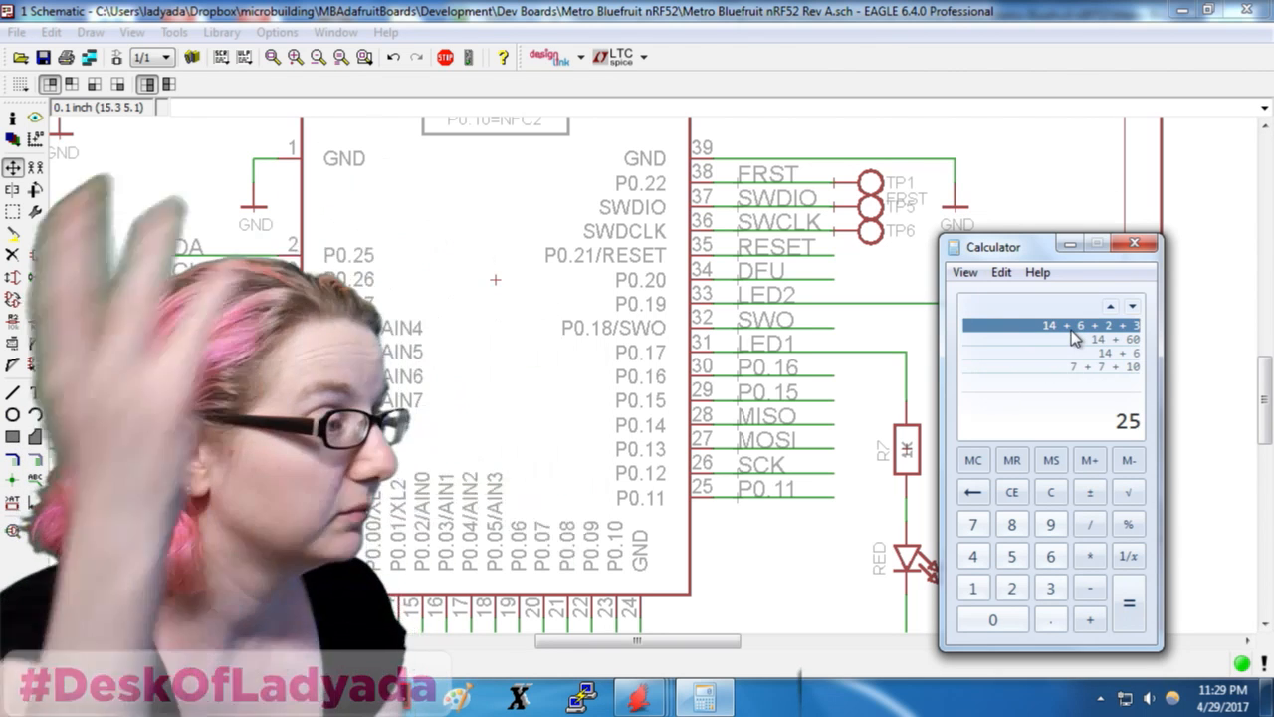
pyautogui.click(1095, 367)
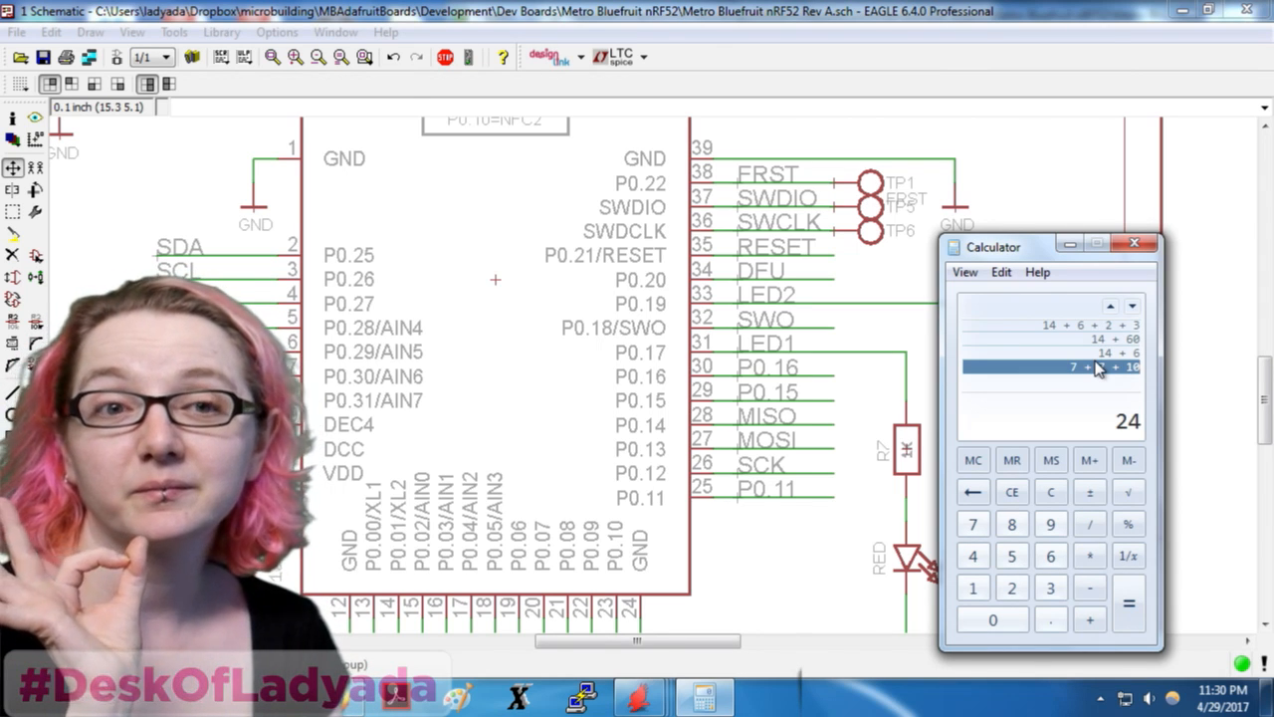
pyautogui.click(1092, 325)
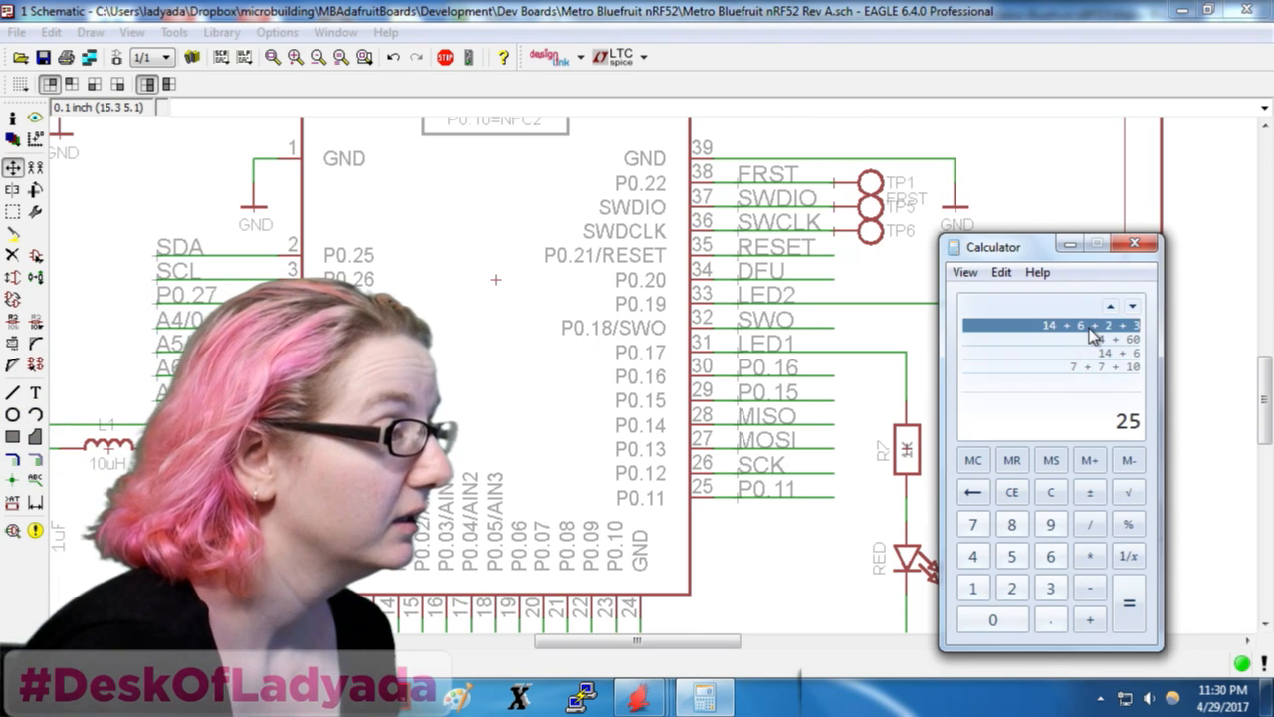
pyautogui.write('-3')
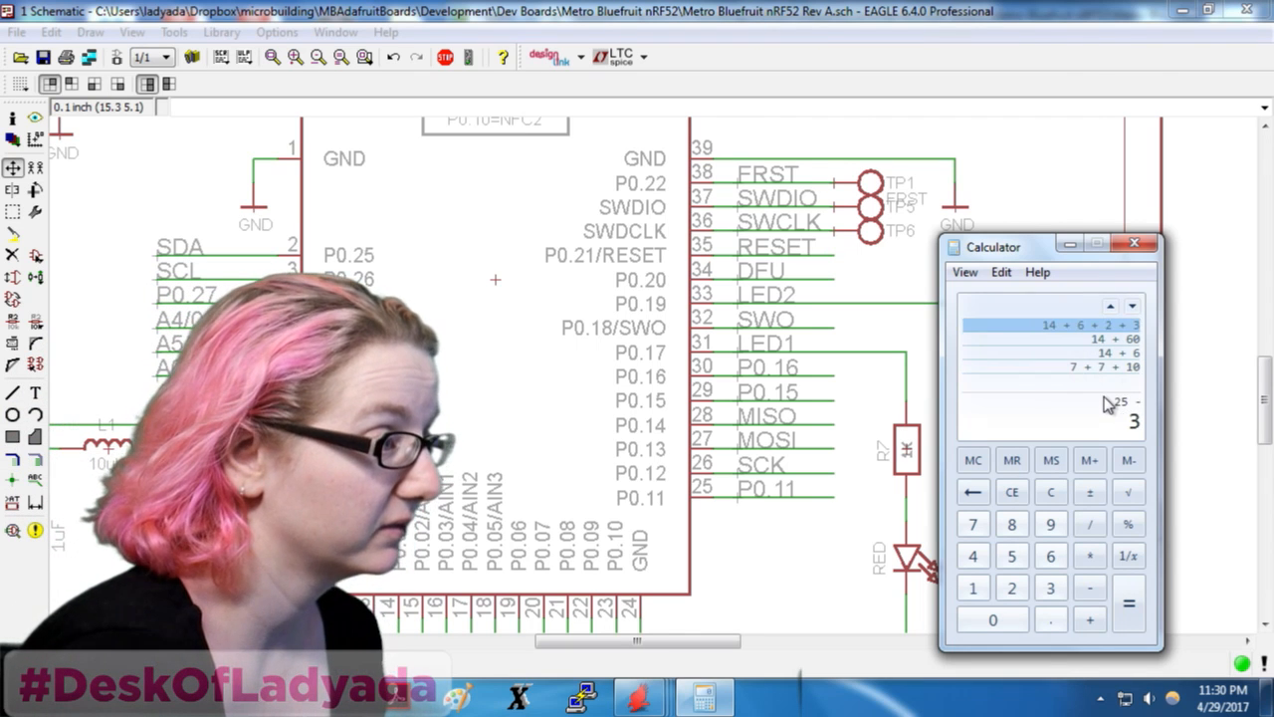
pyautogui.press('Return')
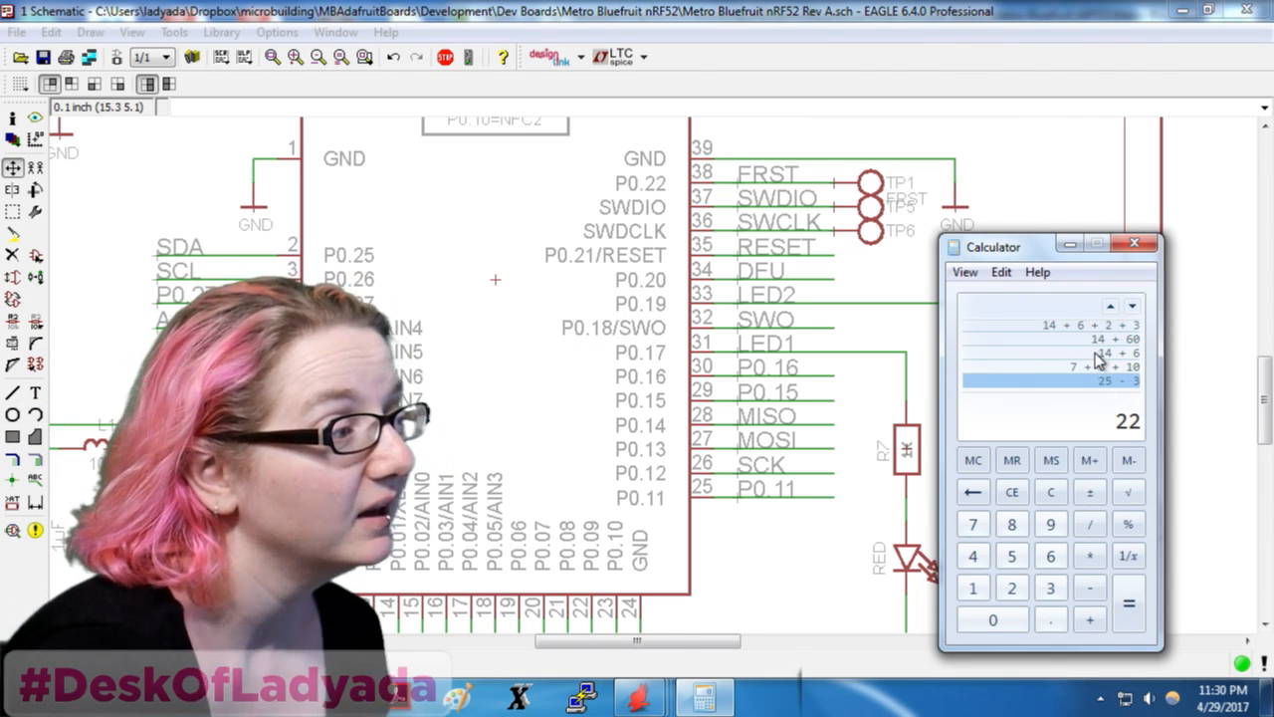
pyautogui.click(1095, 367)
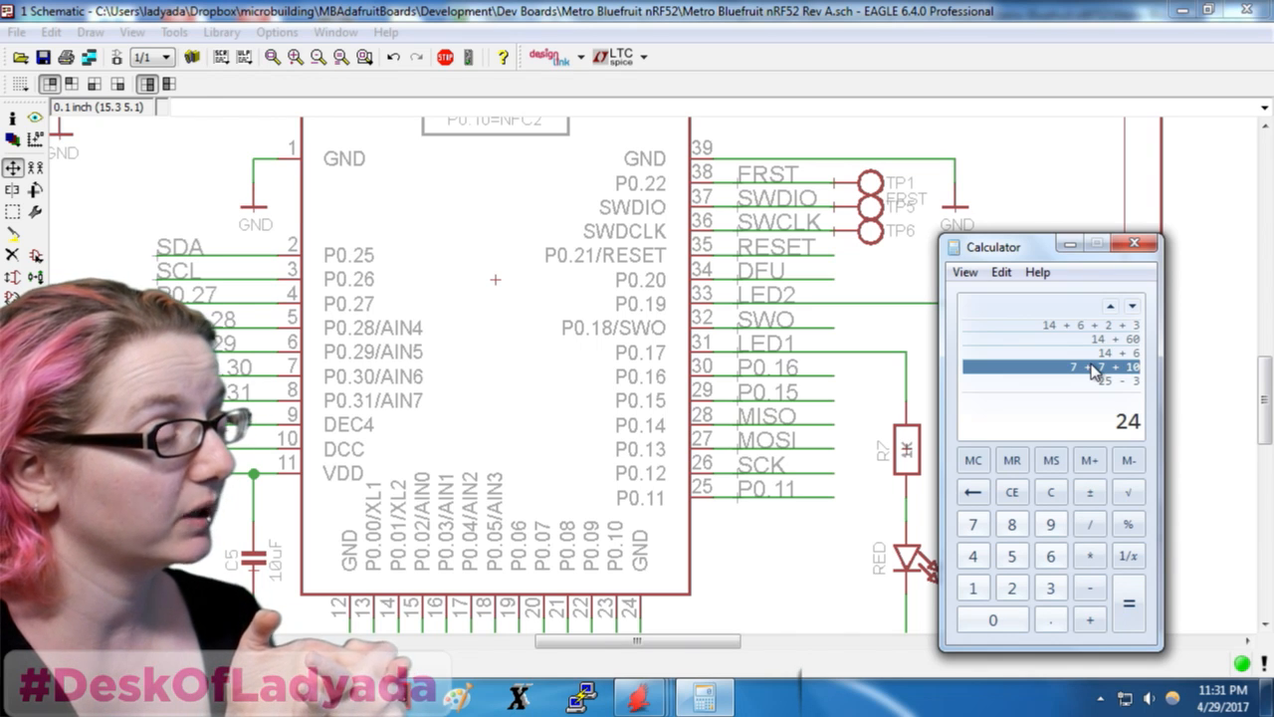
pyautogui.click(1098, 380)
pyautogui.click(612, 90)
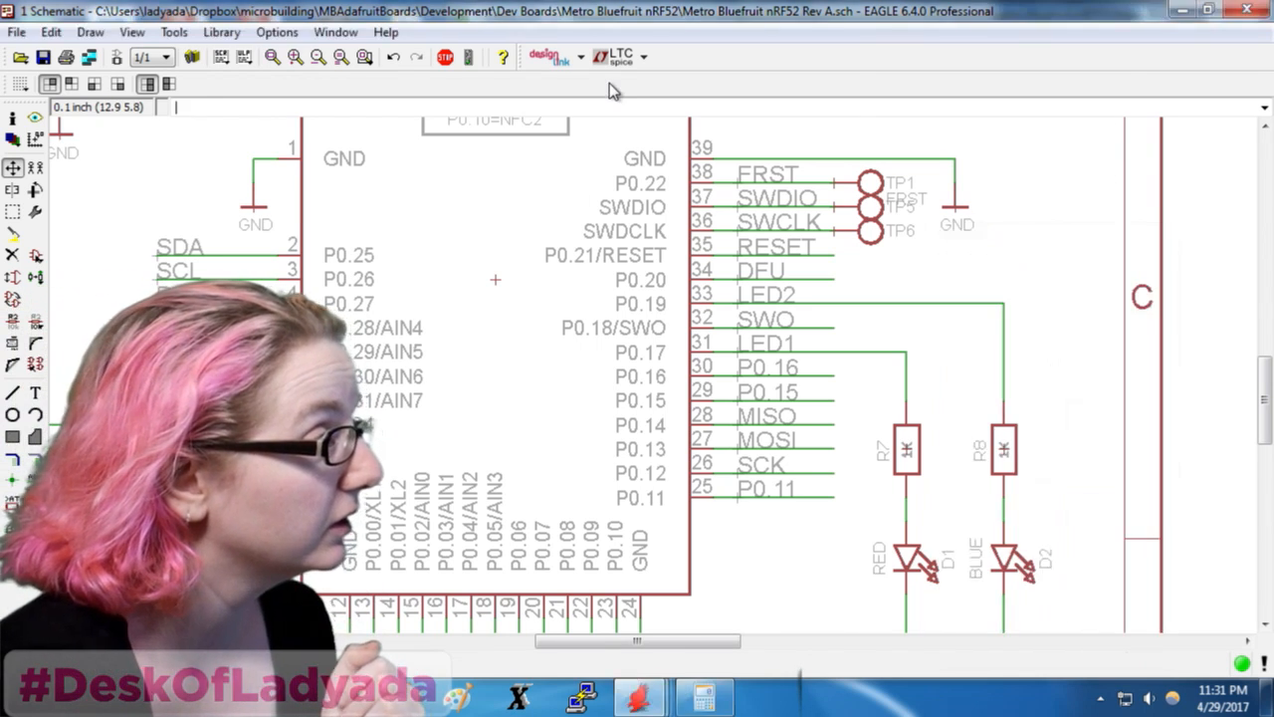
# Examine the nRF52 module's pins and surrounding circuitry, and the nets on the IOH, AD and IOL headers
pyautogui.scroll(-2, 484, 527)
pyautogui.scroll(2, 465, 565)
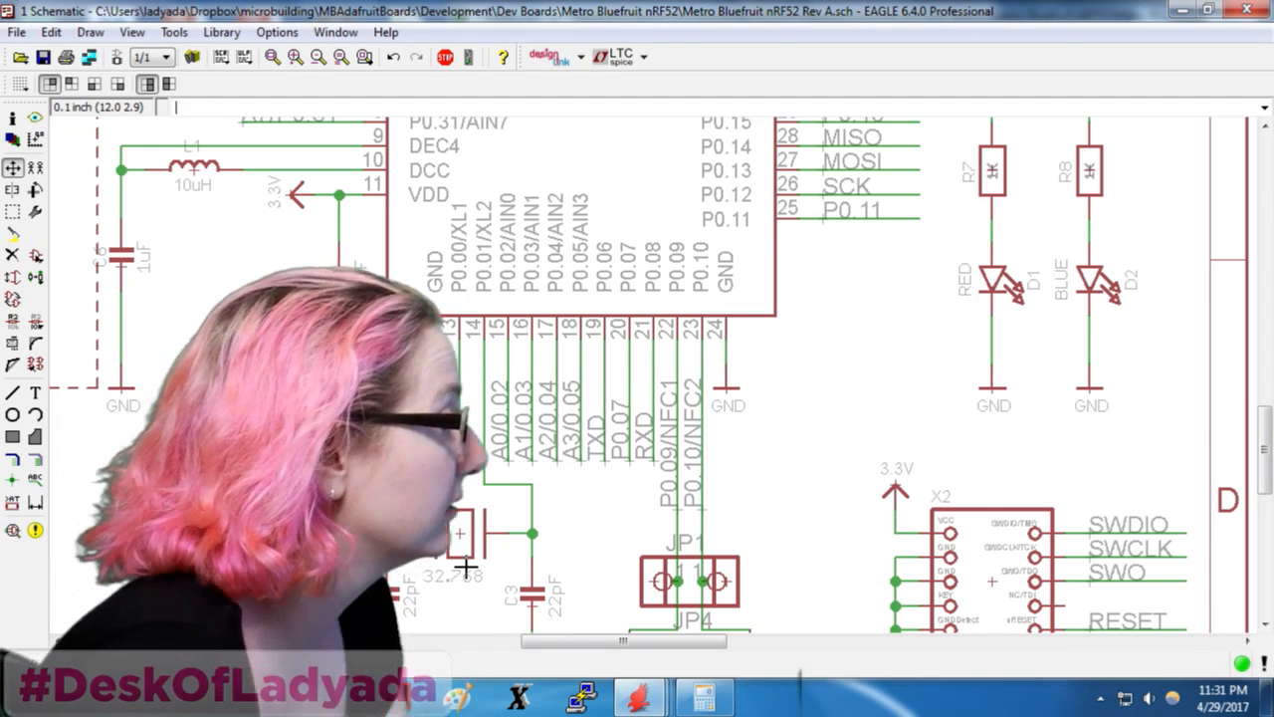
pyautogui.scroll(-3, 466, 567)
pyautogui.scroll(3, 397, 204)
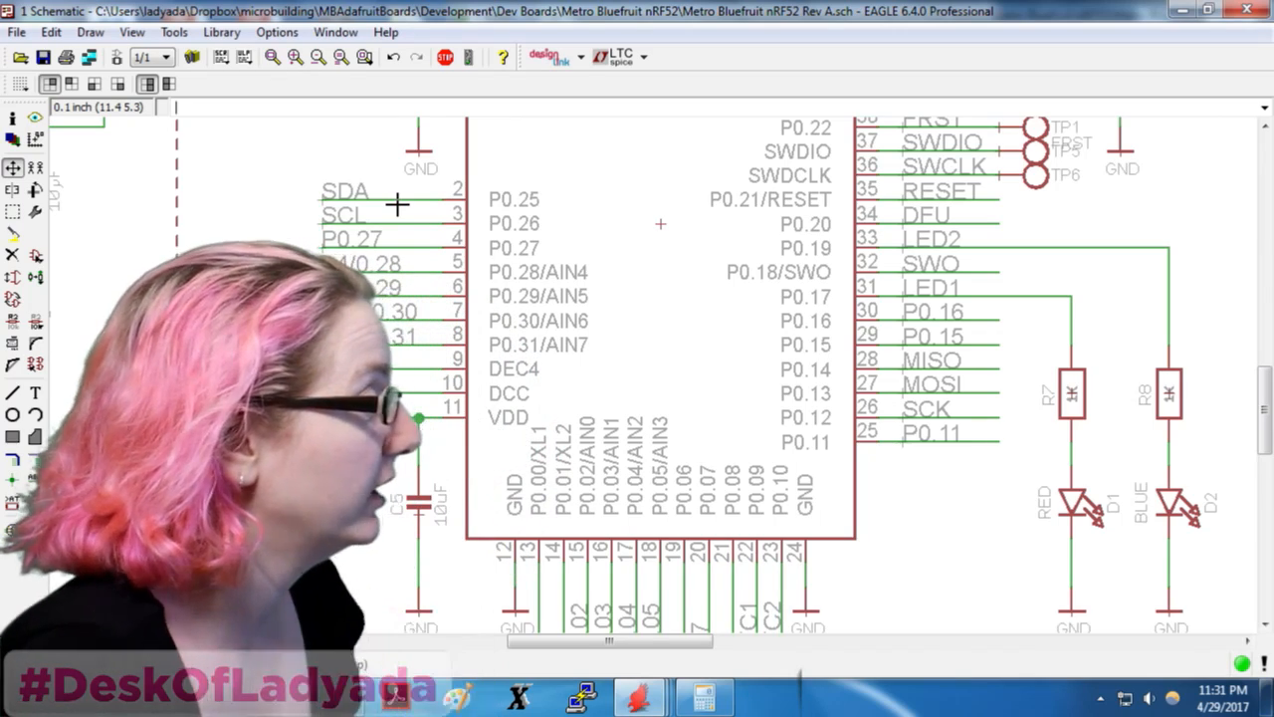
pyautogui.scroll(-4, 697, 250)
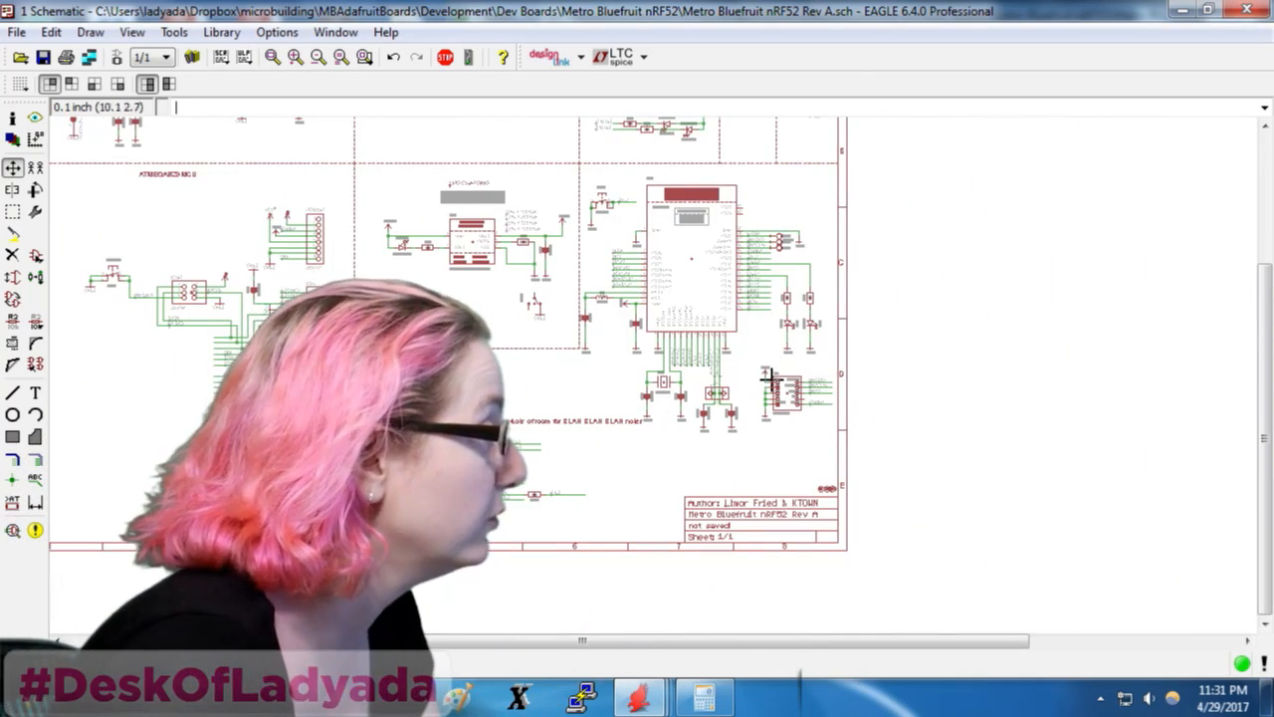
pyautogui.write('u8')
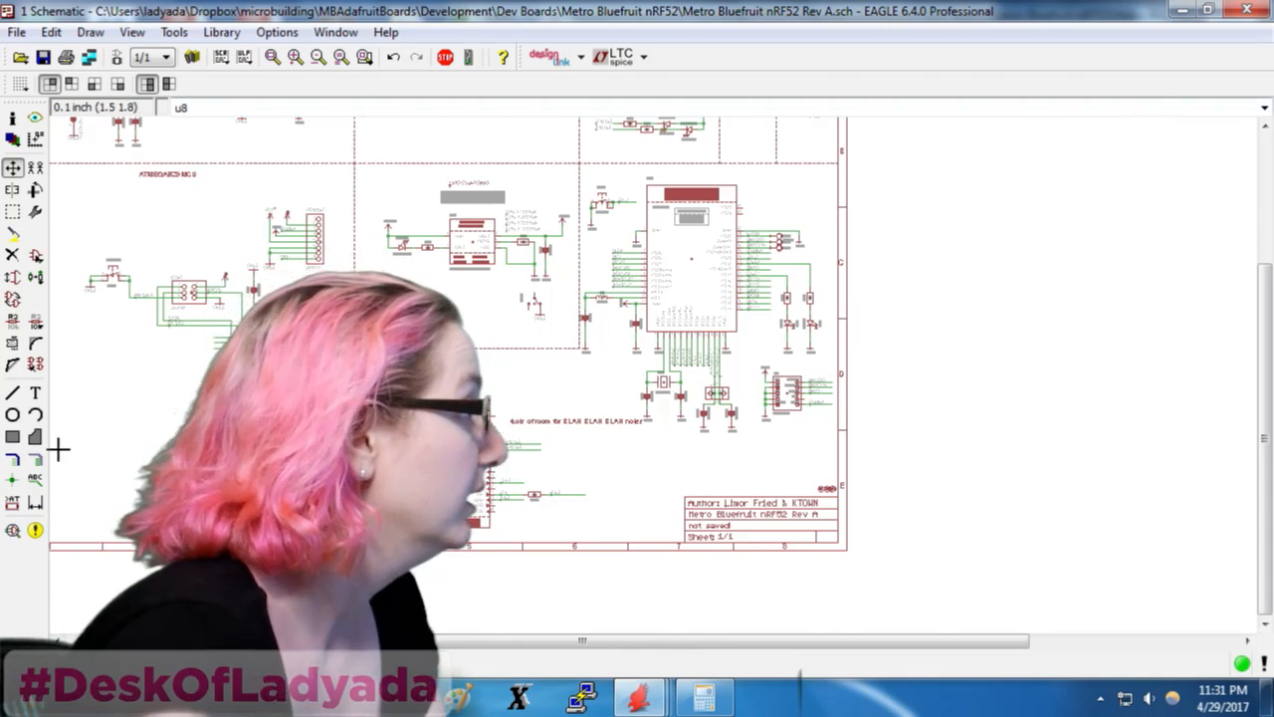
pyautogui.scroll(-3, 59, 443)
pyautogui.scroll(8, 79, 430)
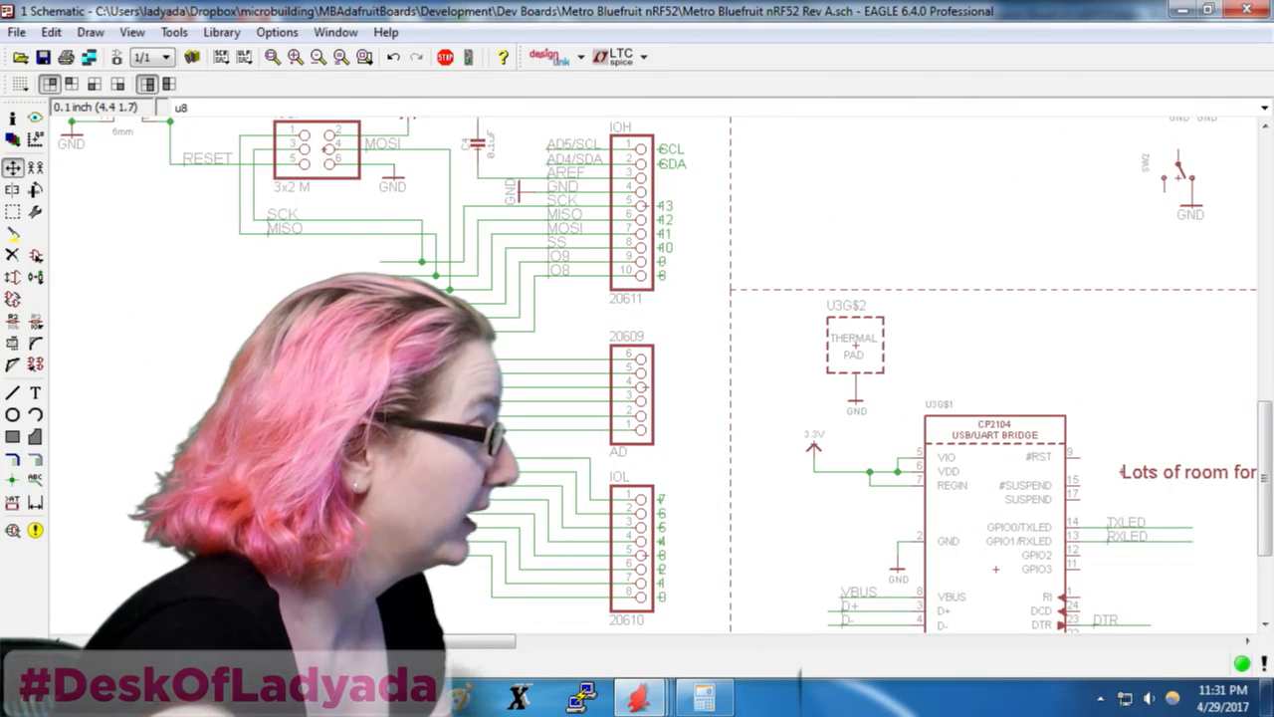
# Rename only the AD header's segments of the AD4/SDA and AD5/SCL nets, dropping the SDA and SCL suffixes
pyautogui.click(13, 318)
pyautogui.click(442, 370)
pyautogui.write('AD4/S')
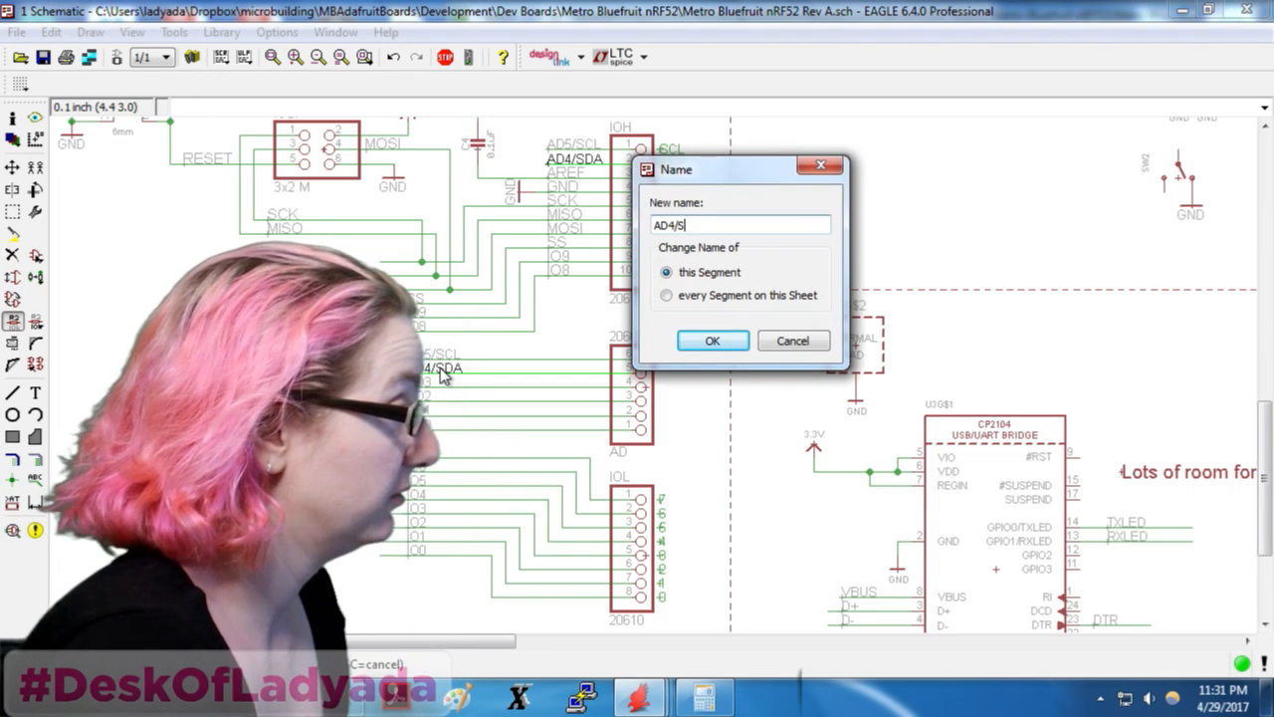
pyautogui.press('BackSpace')
pyautogui.press('BackSpace')
pyautogui.press('Return')
pyautogui.click(698, 211)
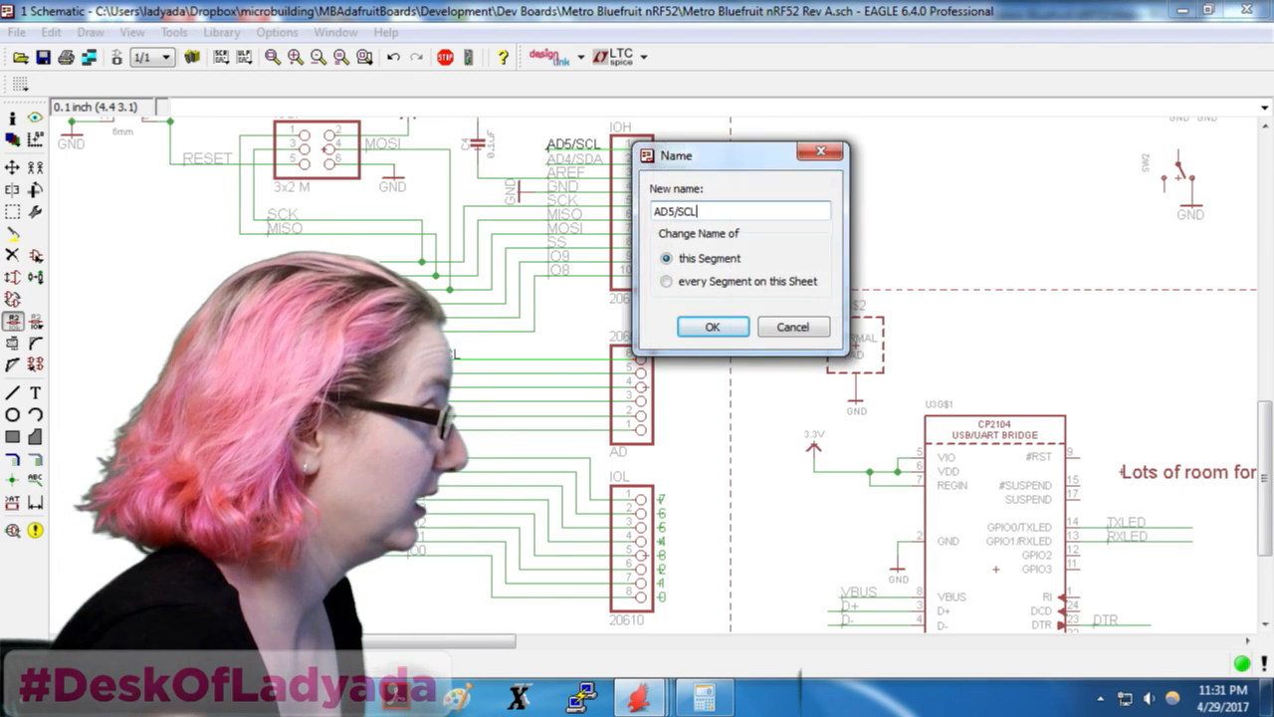
pyautogui.press('BackSpace')
pyautogui.press('BackSpace')
pyautogui.press('Return')
# Rename the SS net on the IOH header to IO10
pyautogui.click(502, 303)
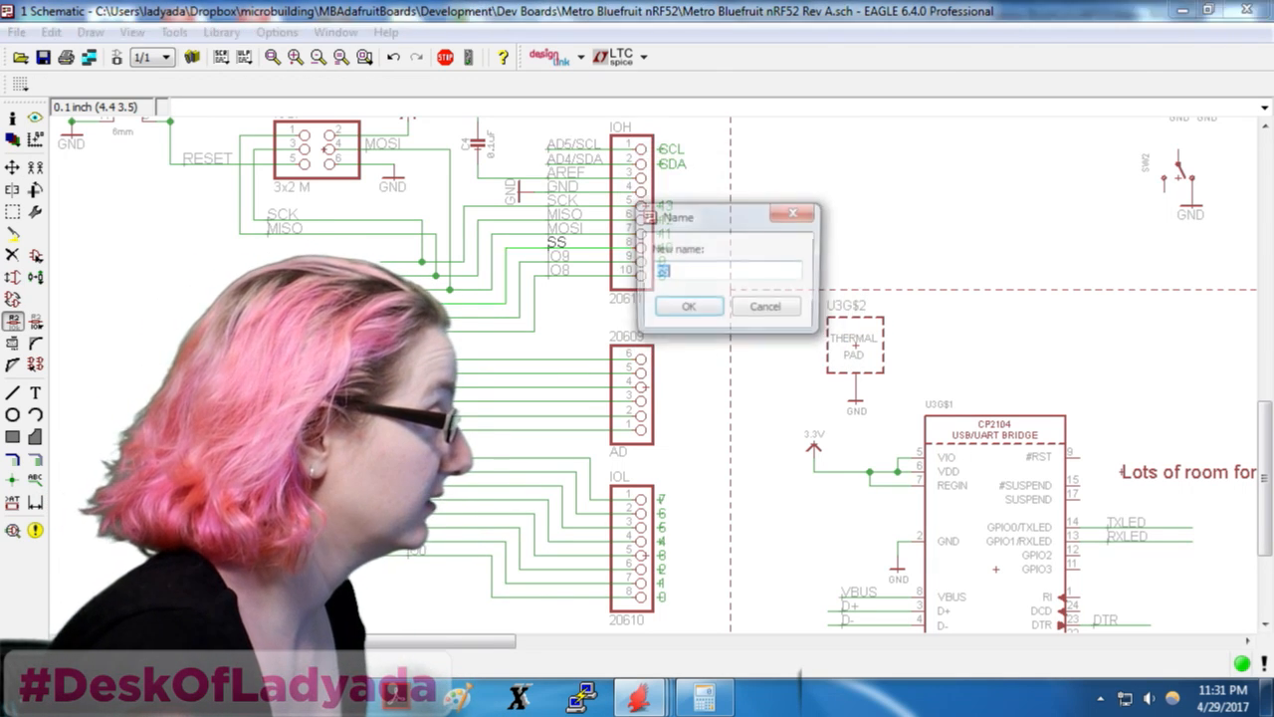
pyautogui.write('IO10')
pyautogui.press('Return')
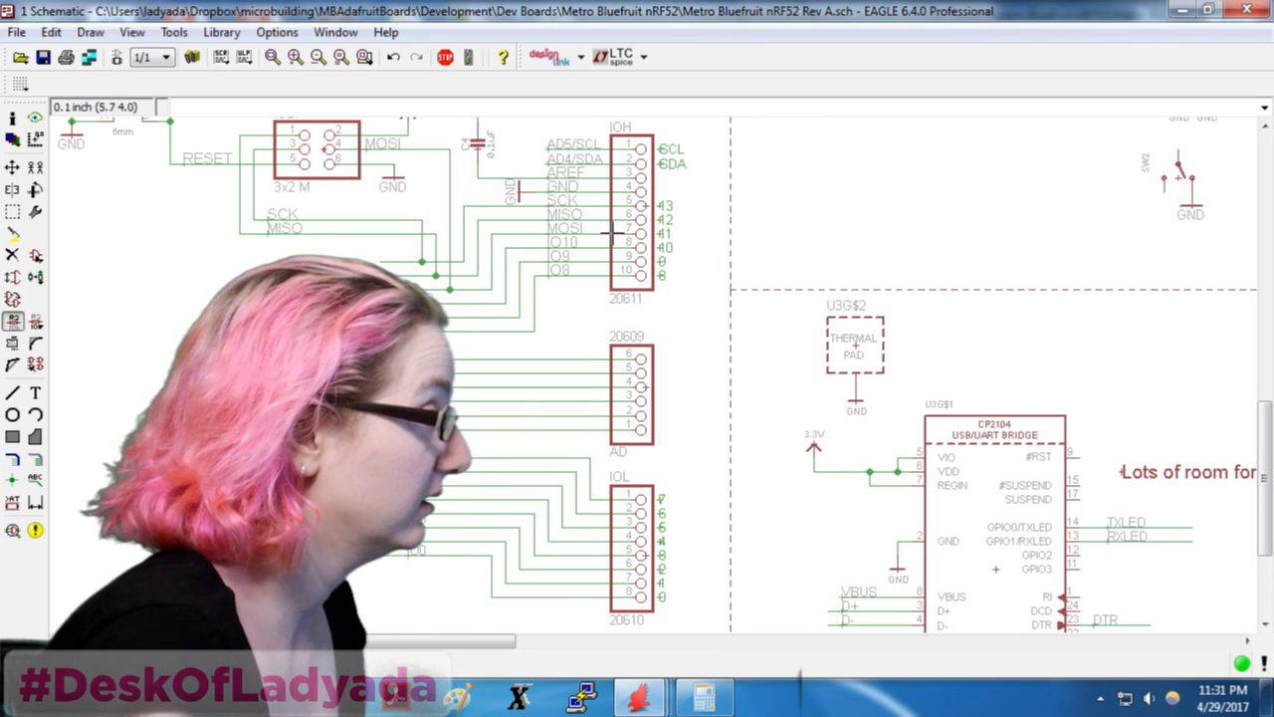
# Rename the IOH header's AD4/SDA and AD5/SCL nets to SDA and SCL, connecting them to the existing nets of those names
pyautogui.scroll(3, 582, 212)
pyautogui.scroll(-2, 583, 270)
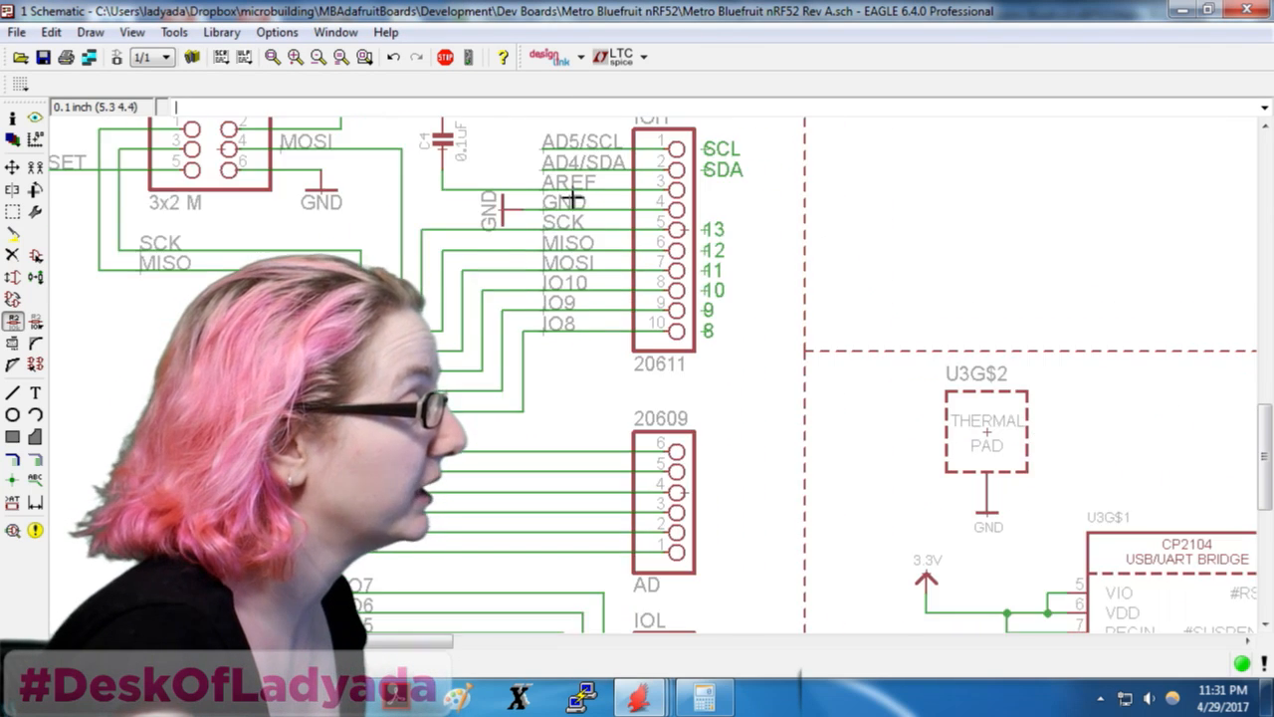
pyautogui.scroll(2, 569, 199)
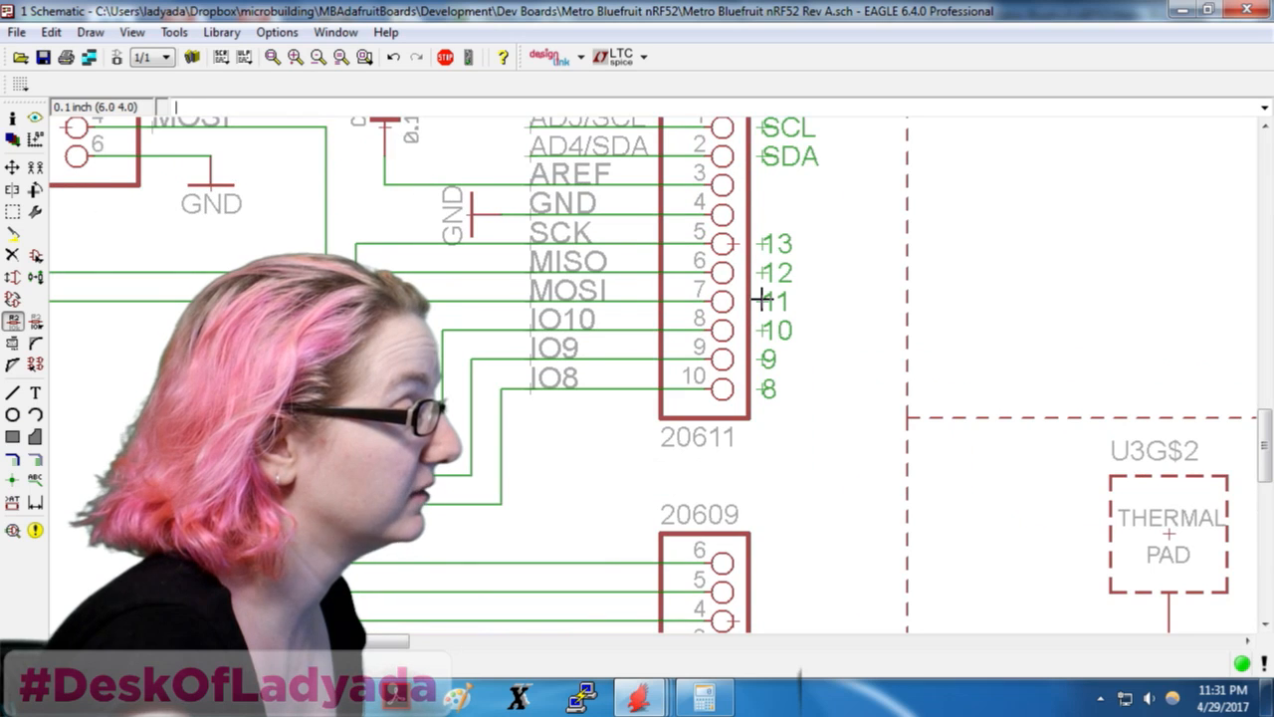
pyautogui.scroll(-2, 713, 402)
pyautogui.scroll(3, 625, 176)
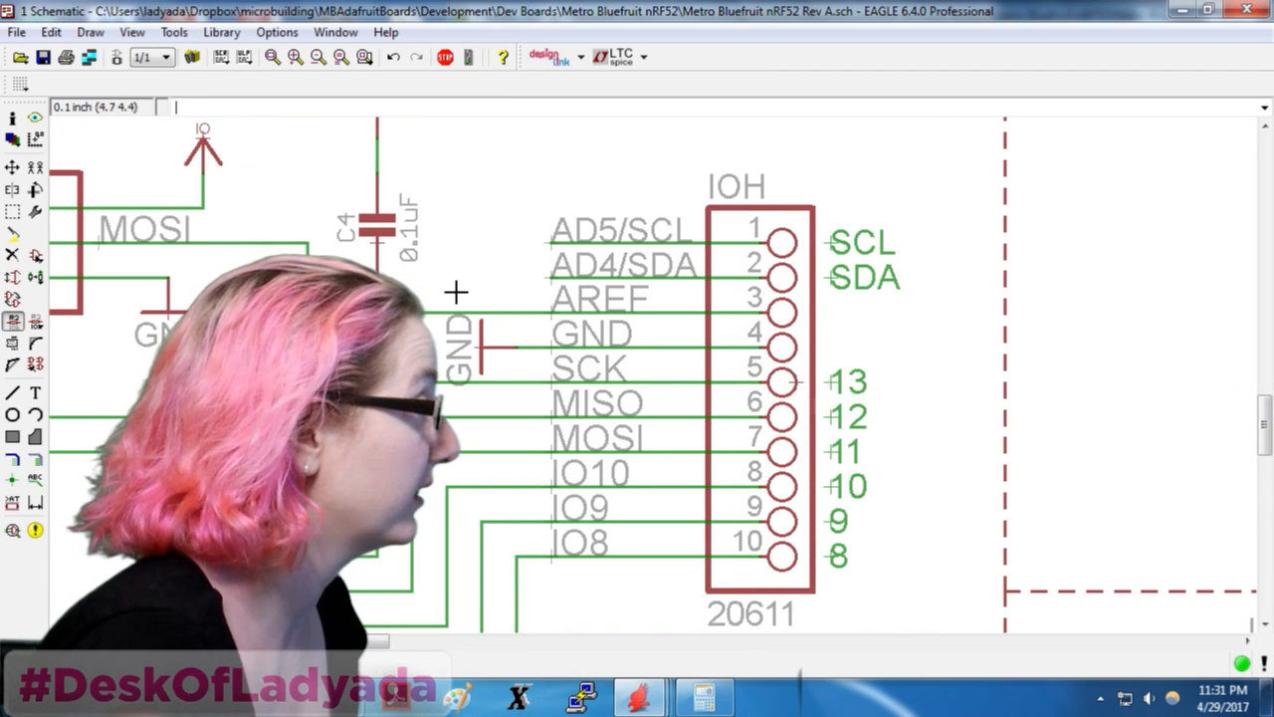
pyautogui.click(565, 279)
pyautogui.press('Return')
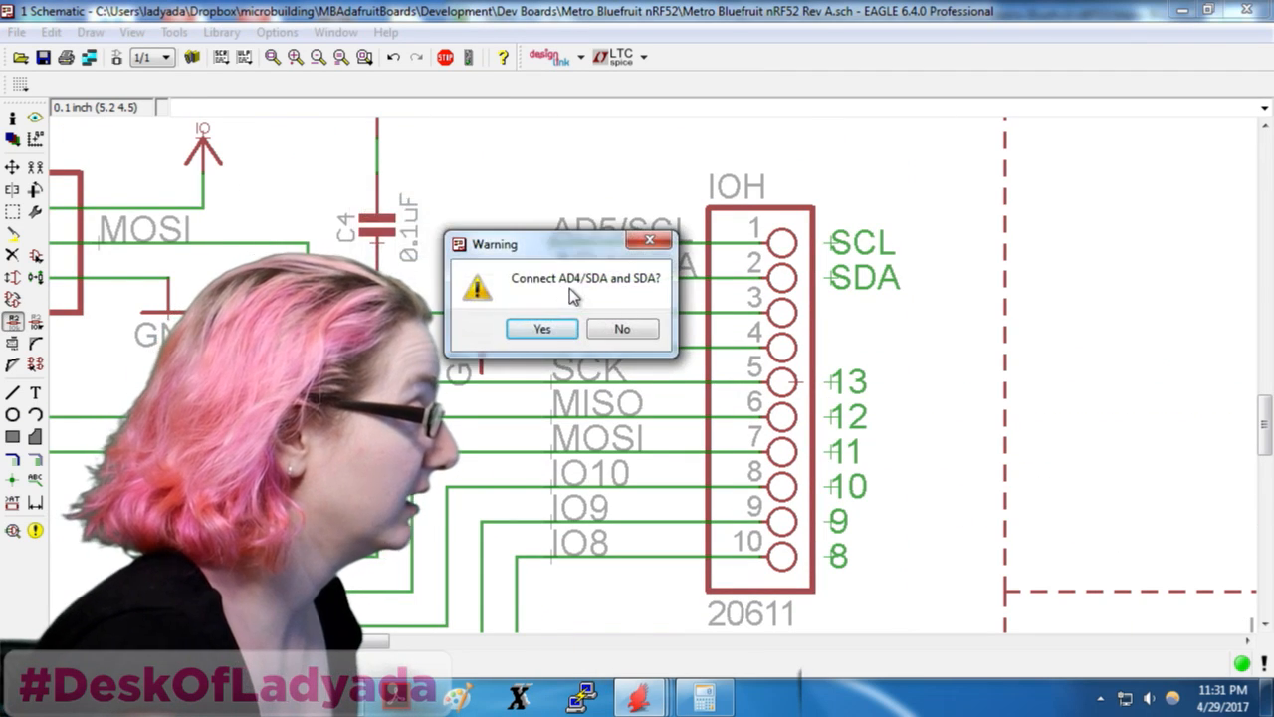
pyautogui.click(542, 329)
pyautogui.click(603, 251)
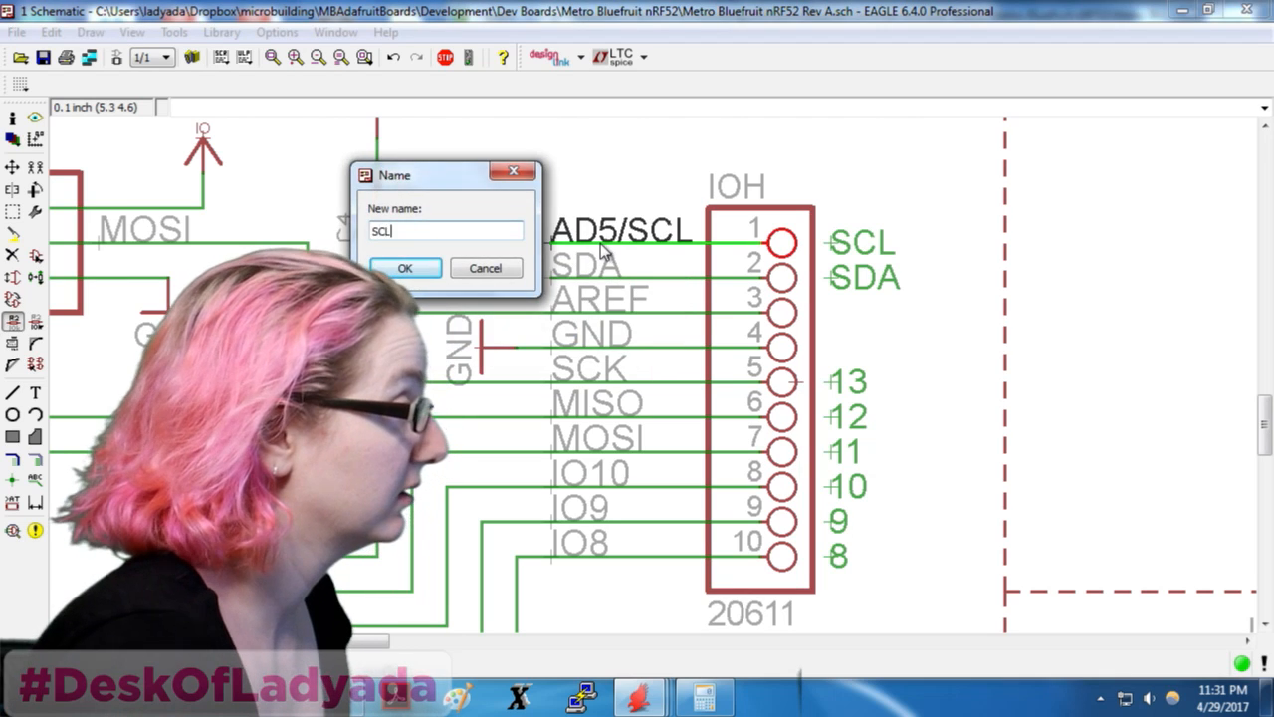
pyautogui.write('SCL')
pyautogui.press('Return')
pyautogui.press('Return')
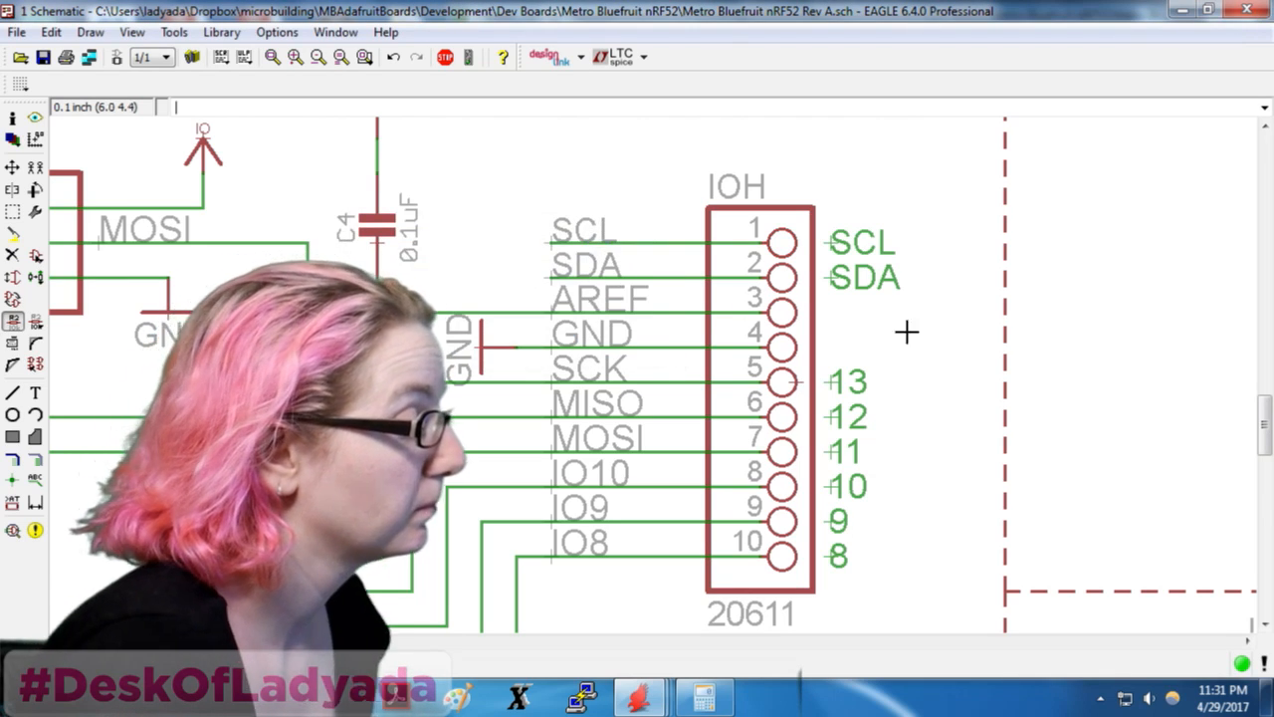
# Examine the header connections and power supply symbols across the schematic
pyautogui.scroll(-4, 906, 331)
pyautogui.scroll(2, 1108, 278)
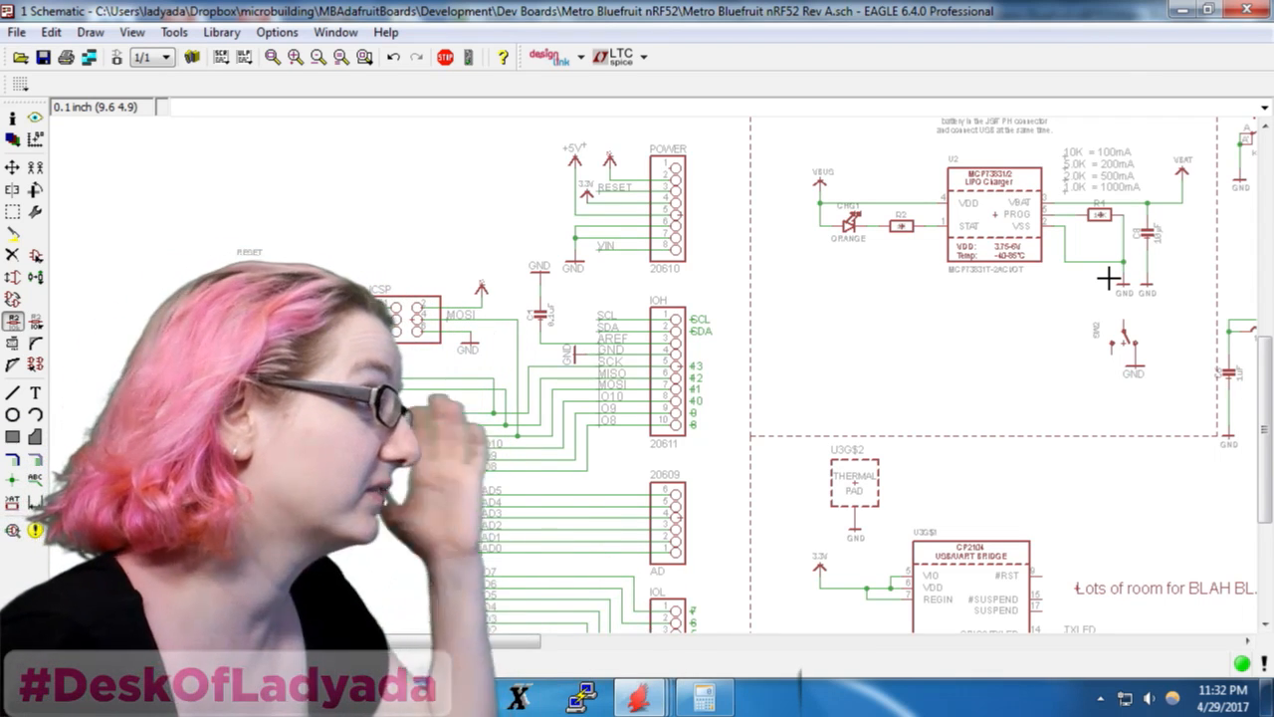
pyautogui.scroll(-2, 771, 149)
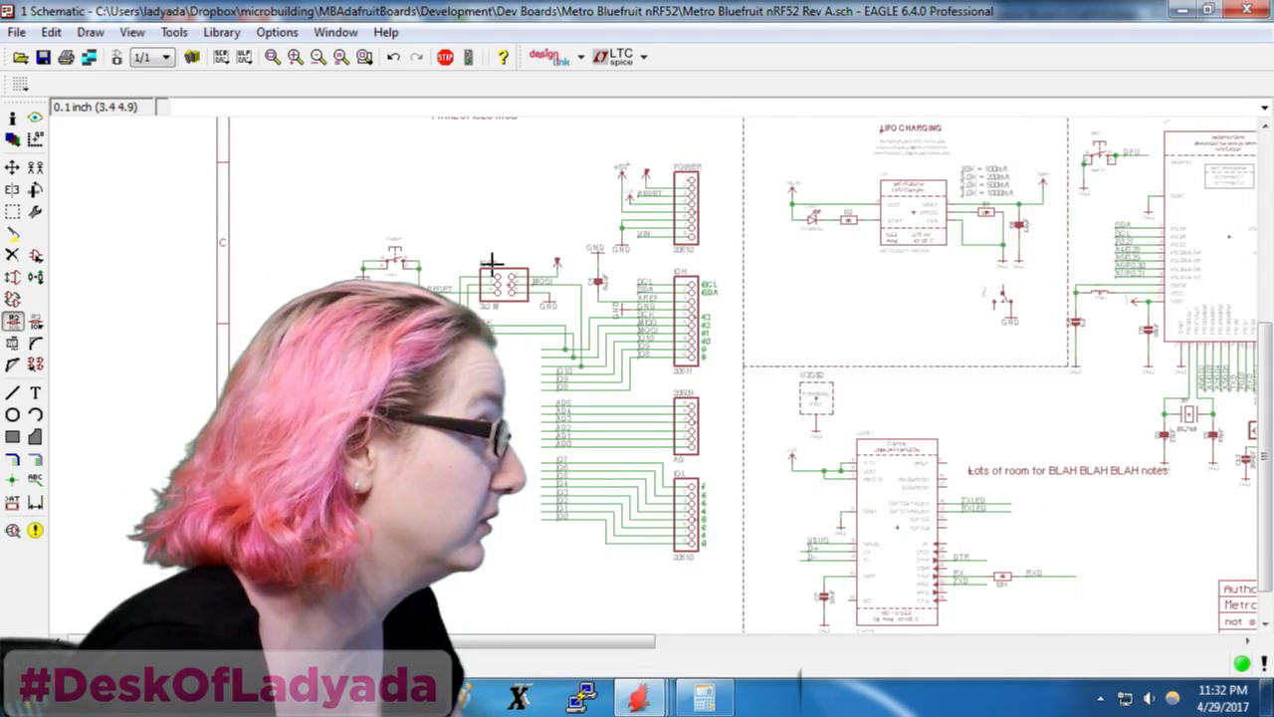
pyautogui.scroll(2, 492, 264)
pyautogui.scroll(-2, 425, 282)
pyautogui.scroll(1, 981, 242)
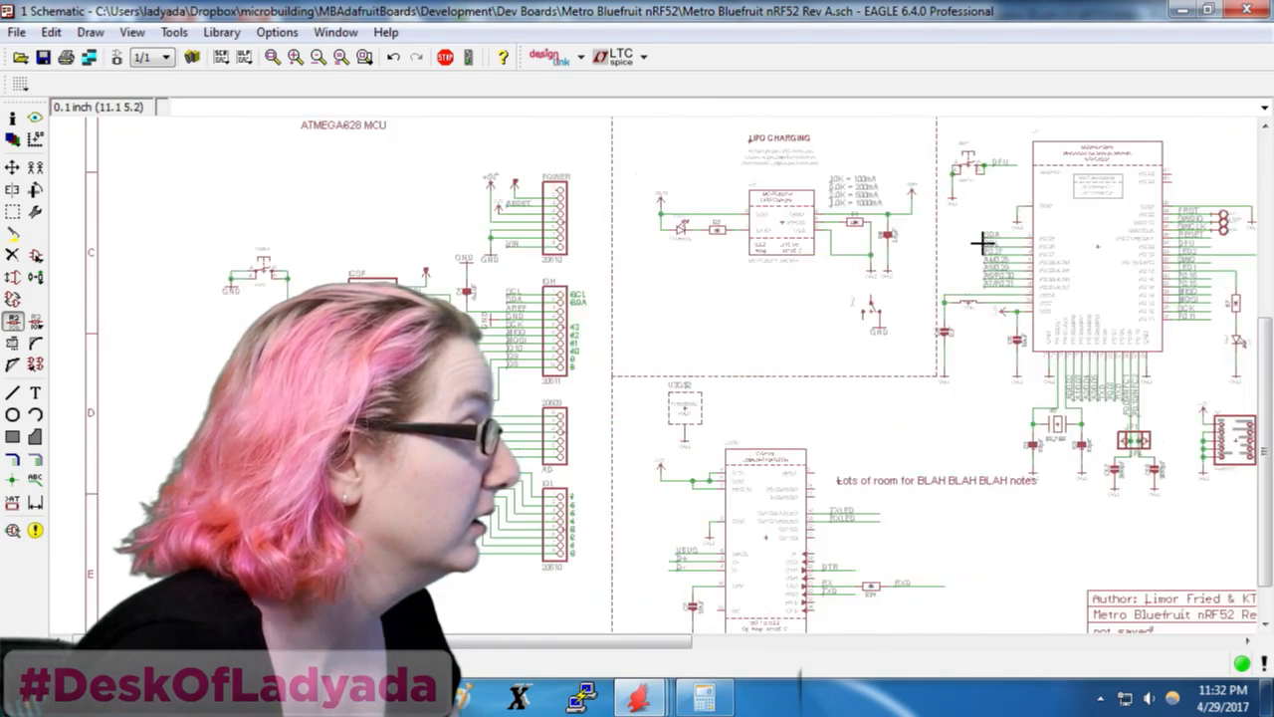
pyautogui.scroll(-2, 966, 256)
pyautogui.scroll(2, 1081, 256)
# Replace the IO supply symbol on pin 2 of the POWER header with a 3.3V supply symbol
pyautogui.scroll(2, 702, 311)
pyautogui.scroll(4, 701, 311)
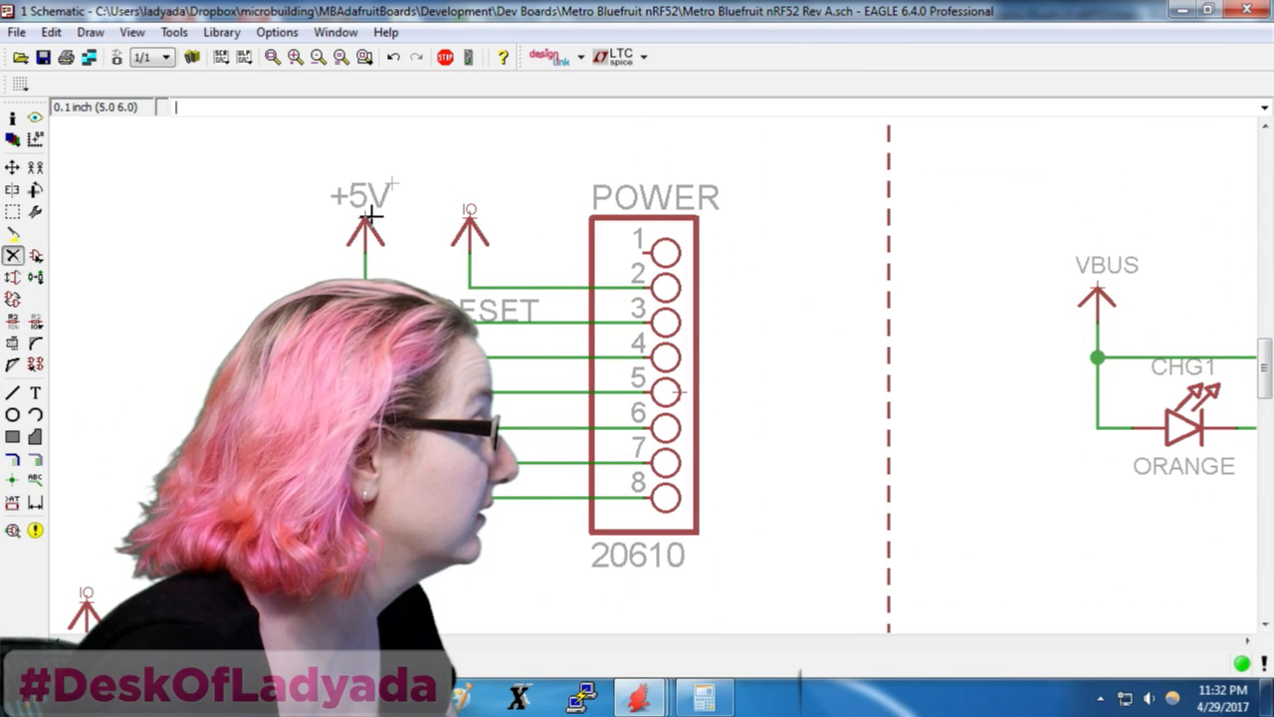
pyautogui.click(36, 169)
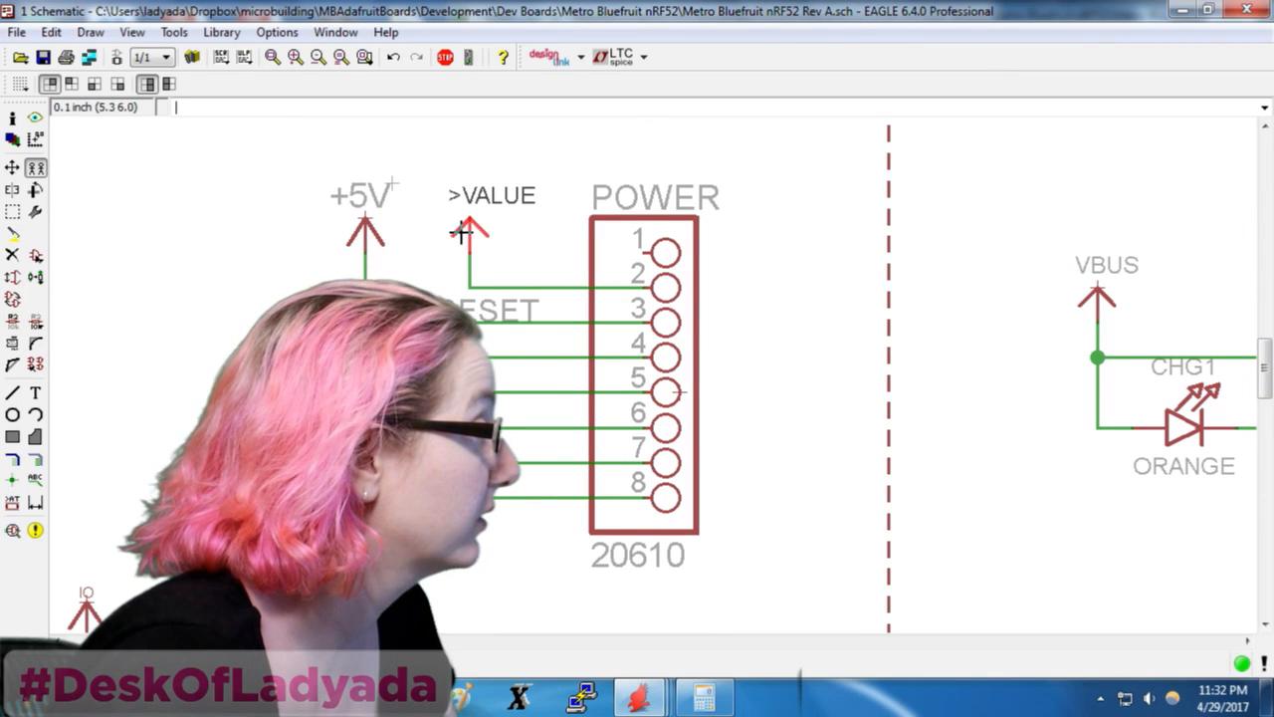
pyautogui.click(461, 231)
pyautogui.press('Return')
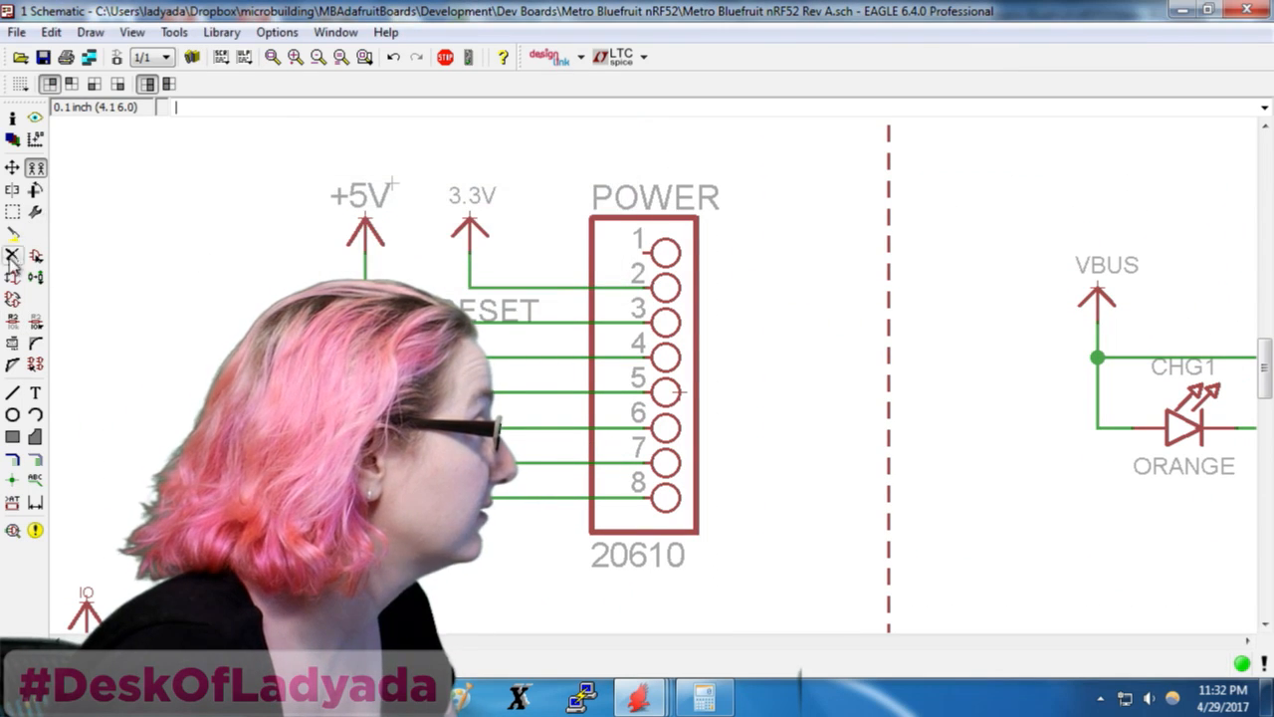
# Replace the POWER header's +5V supply symbol with a copy of VBAT and rename the net segment to match
pyautogui.scroll(-3, 374, 248)
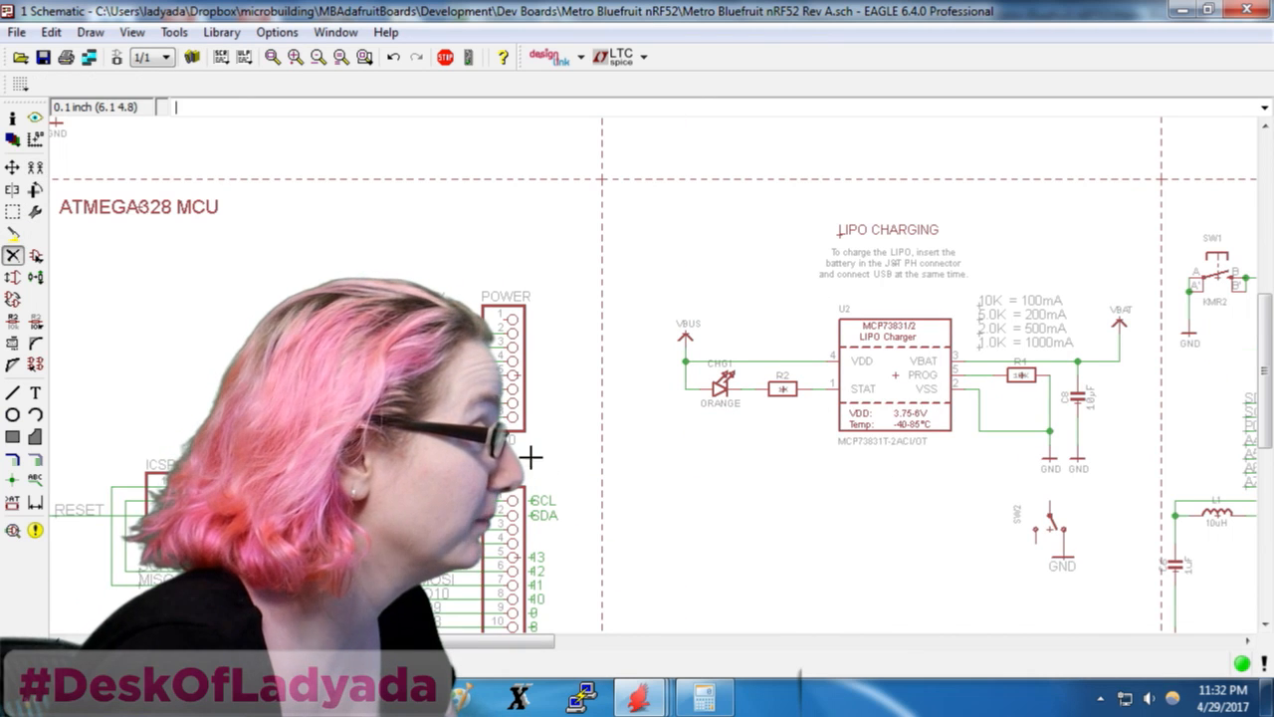
pyautogui.click(34, 168)
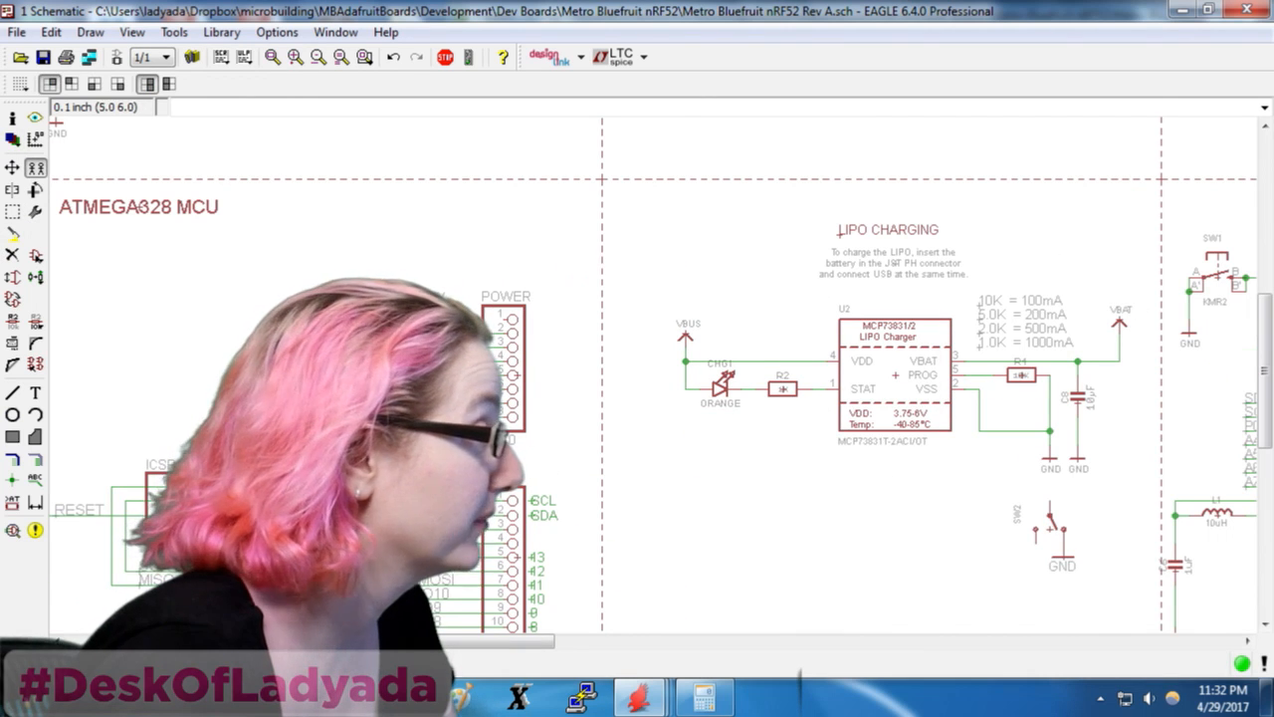
pyautogui.click(392, 309)
pyautogui.click(425, 343)
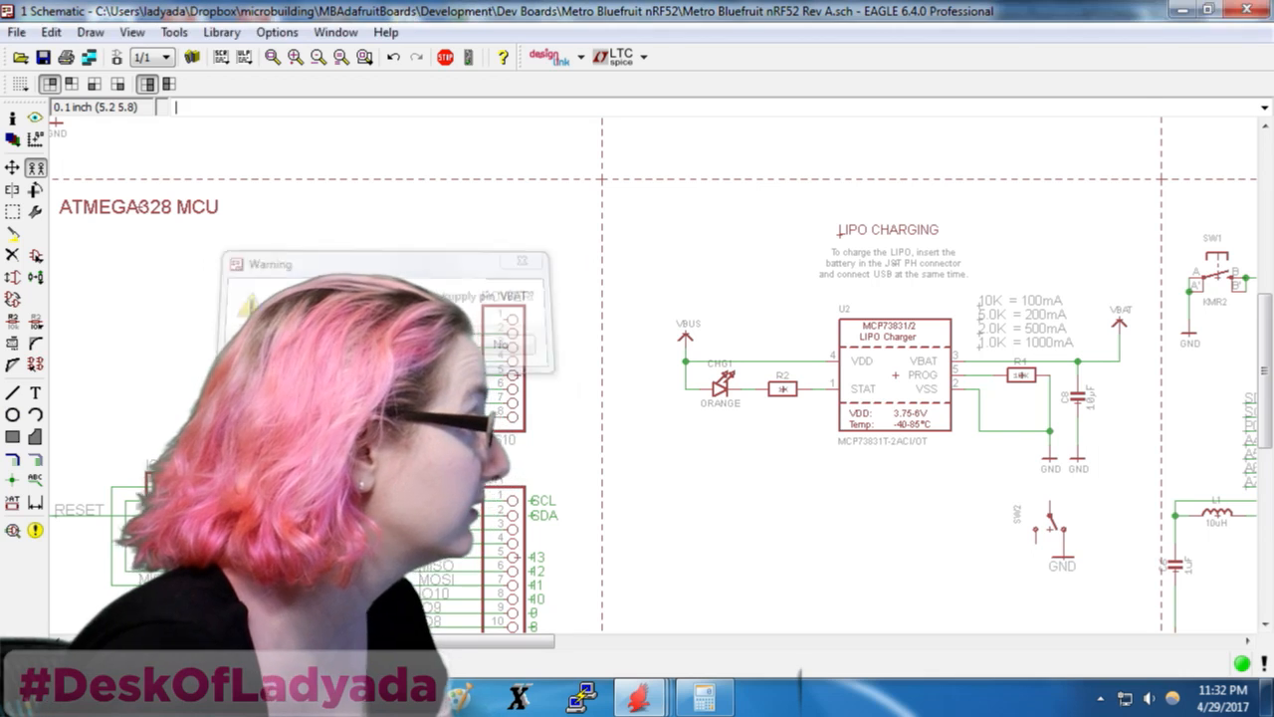
# Run the electrical rule check and locate the first "Only one pin on net +5V" warning in the schematic
pyautogui.click(17, 535)
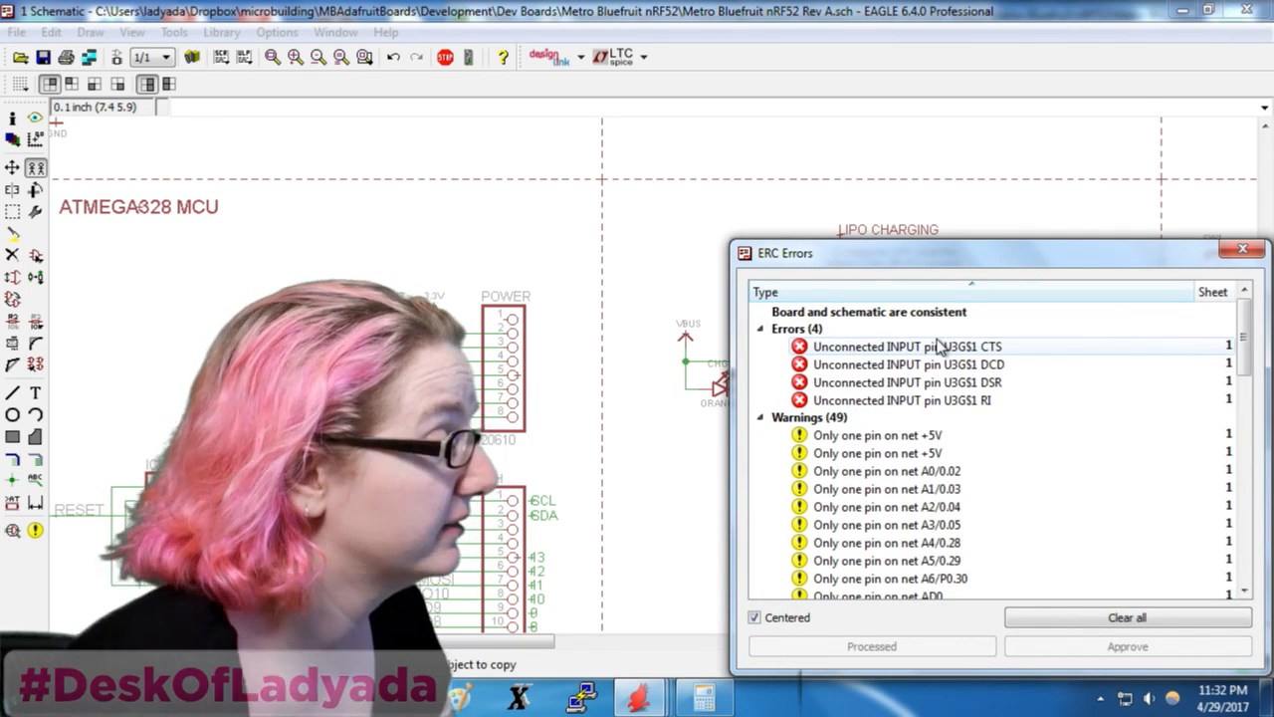
pyautogui.click(933, 435)
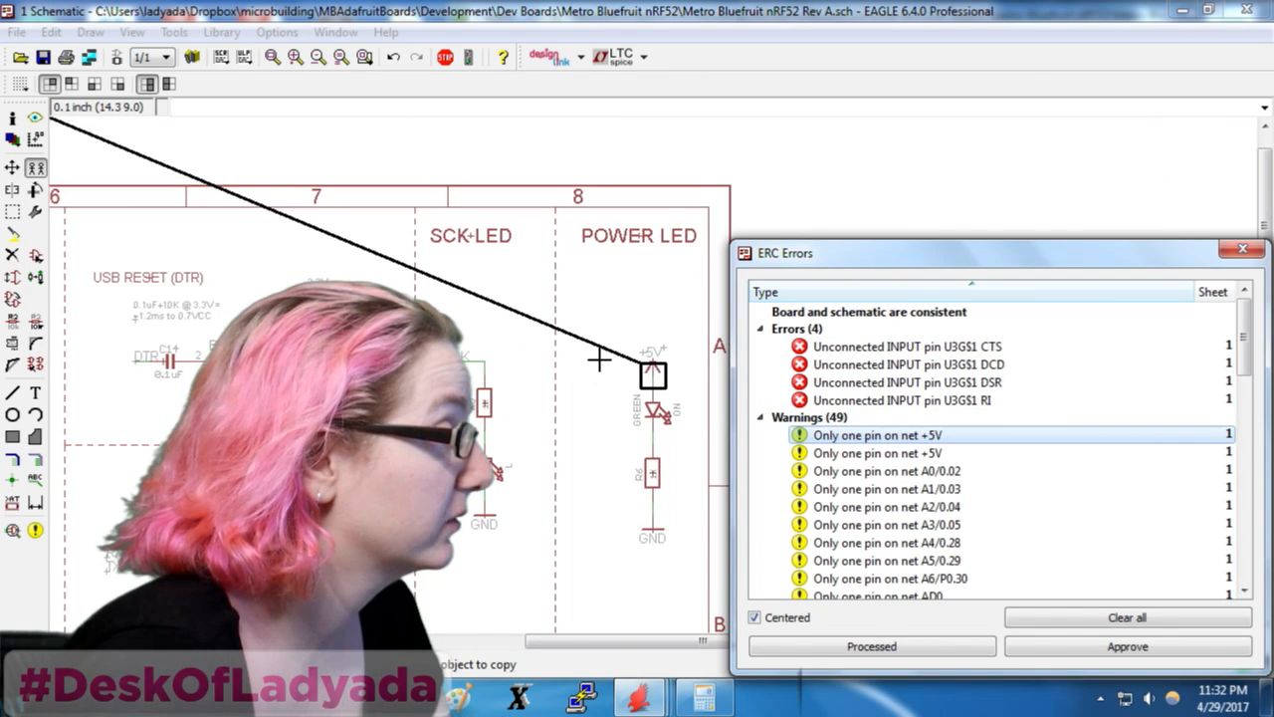
pyautogui.moveTo(809, 261); pyautogui.dragTo(1106, 259)
pyautogui.moveTo(926, 333); pyautogui.dragTo(491, 371, button='middle')
pyautogui.scroll(2, 373, 350)
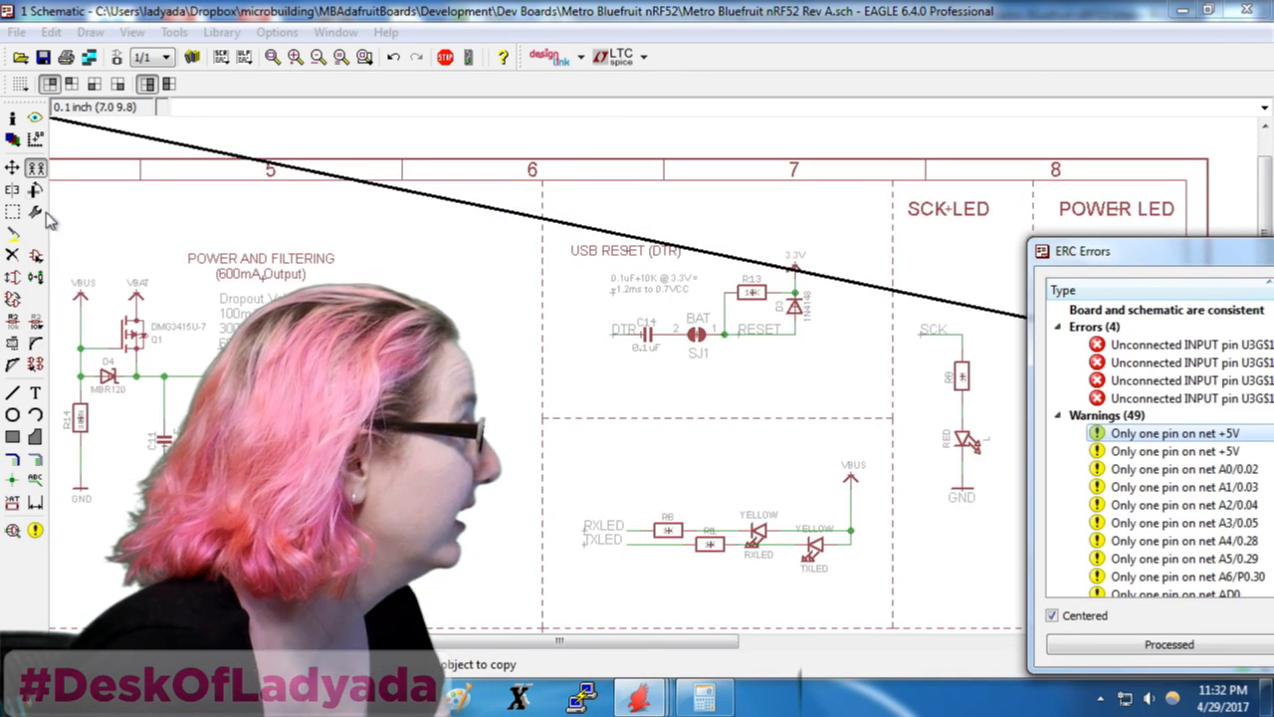
# Replace the +5V supply symbol in the POWER LED circuit with 3.3V and rename the net segment to match
pyautogui.click(38, 168)
pyautogui.scroll(-4, 334, 306)
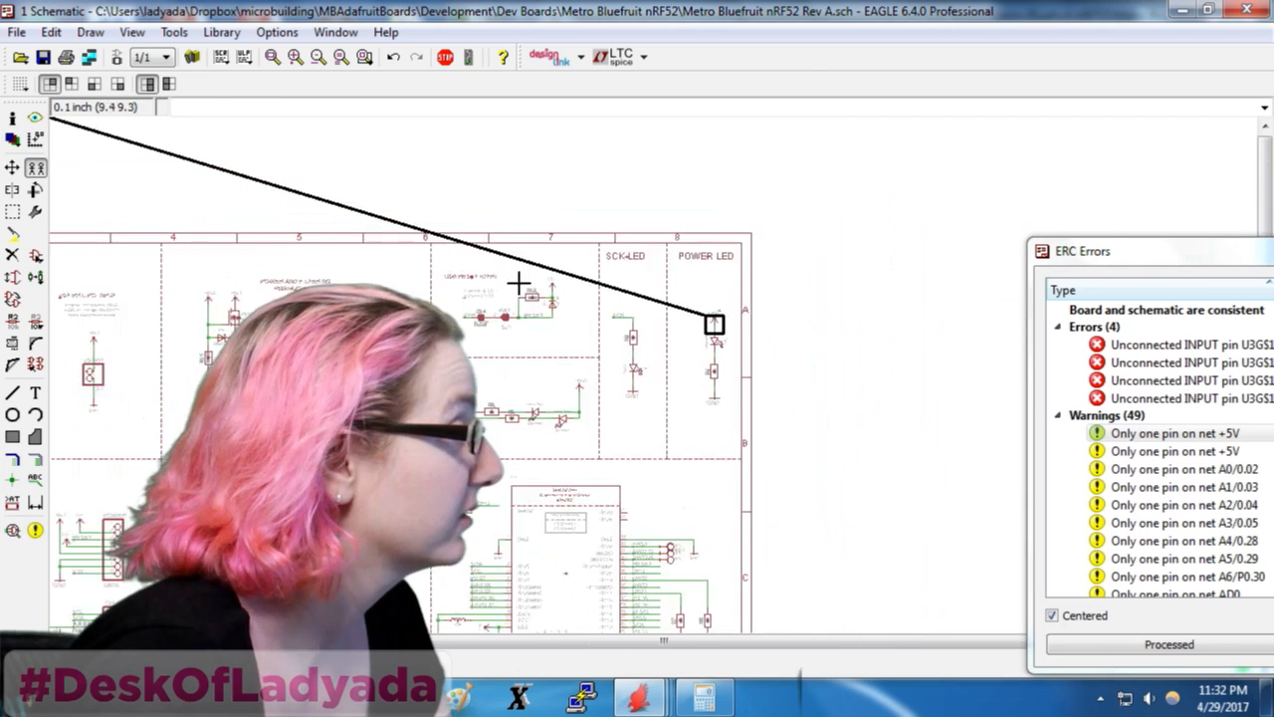
pyautogui.moveTo(698, 307); pyautogui.dragTo(643, 329, button='middle')
pyautogui.scroll(4, 643, 328)
pyautogui.scroll(1, 732, 343)
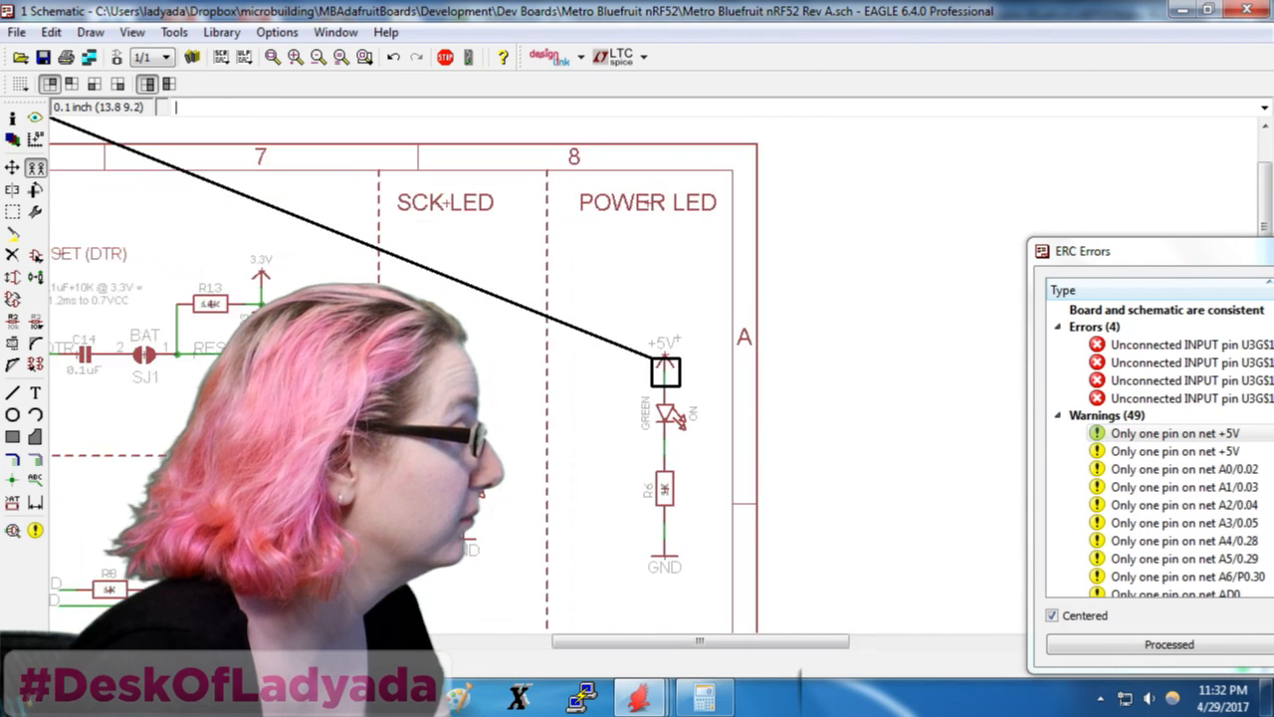
pyautogui.click(12, 255)
pyautogui.scroll(-1, 749, 332)
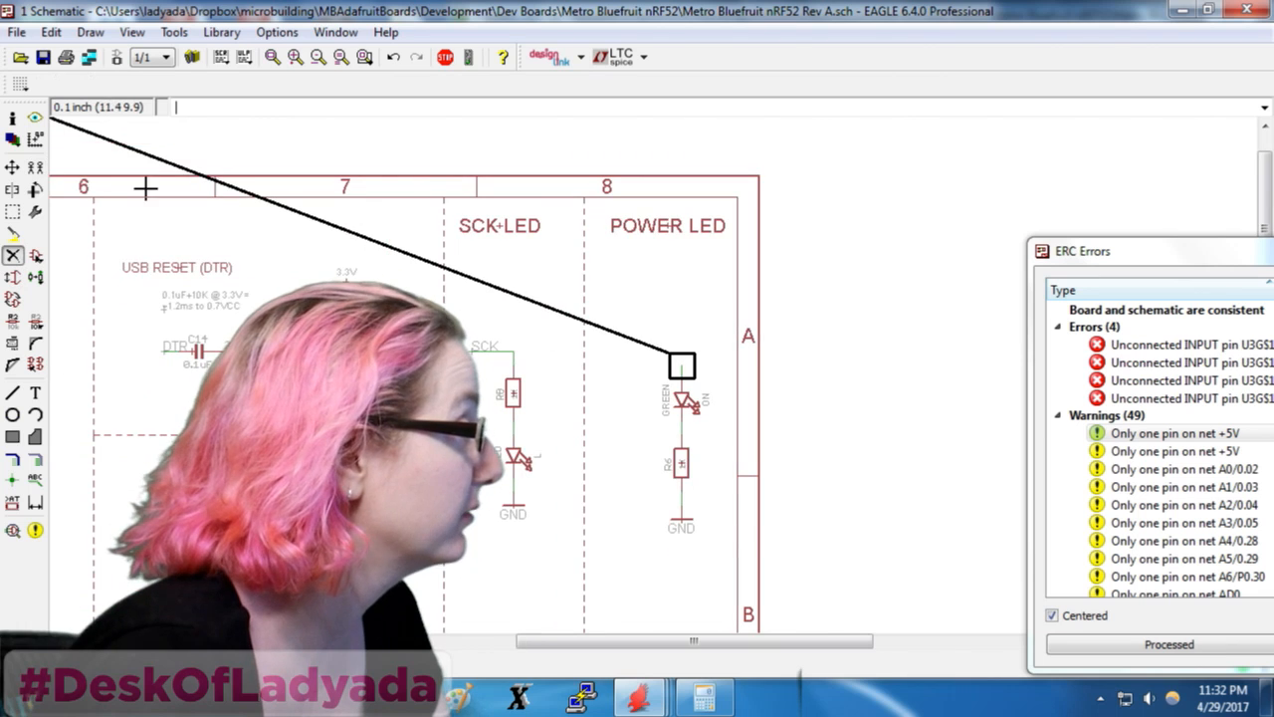
pyautogui.click(685, 351)
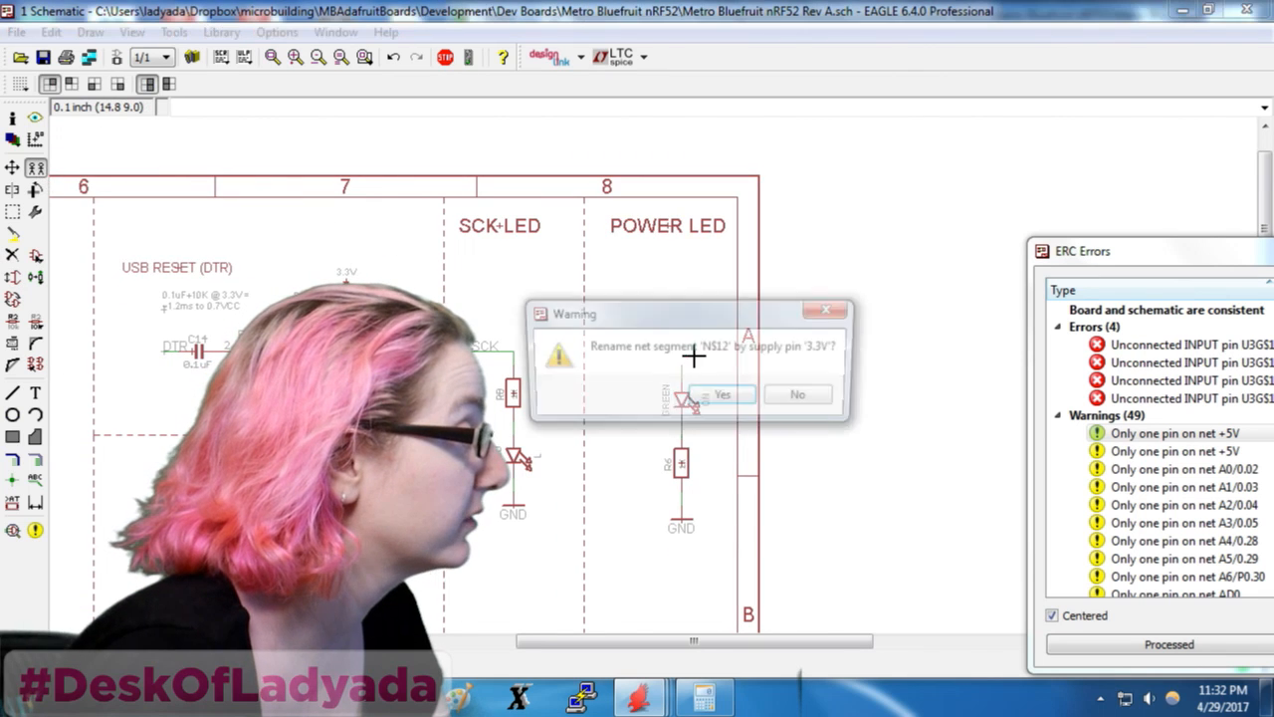
pyautogui.click(720, 398)
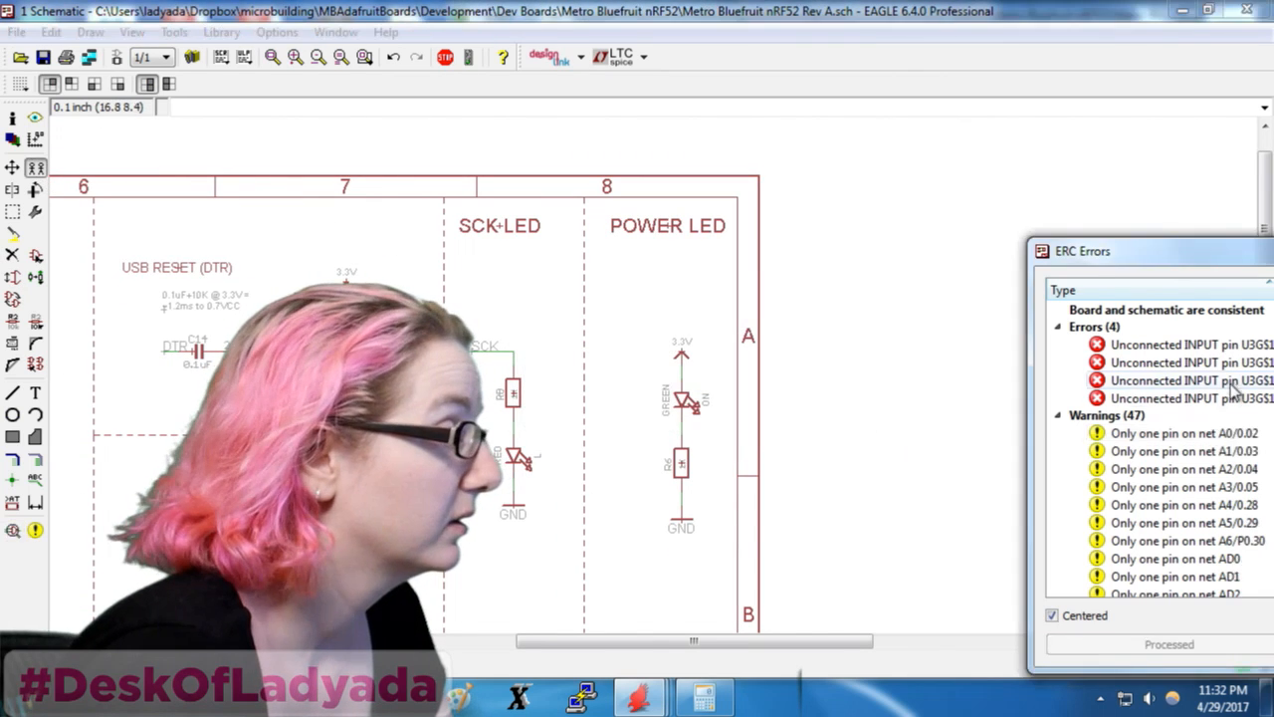
# Review the remaining electrical rule check warnings, starting with net A0/0.02, and close the error list
pyautogui.click(1226, 435)
pyautogui.scroll(-15, 1157, 297)
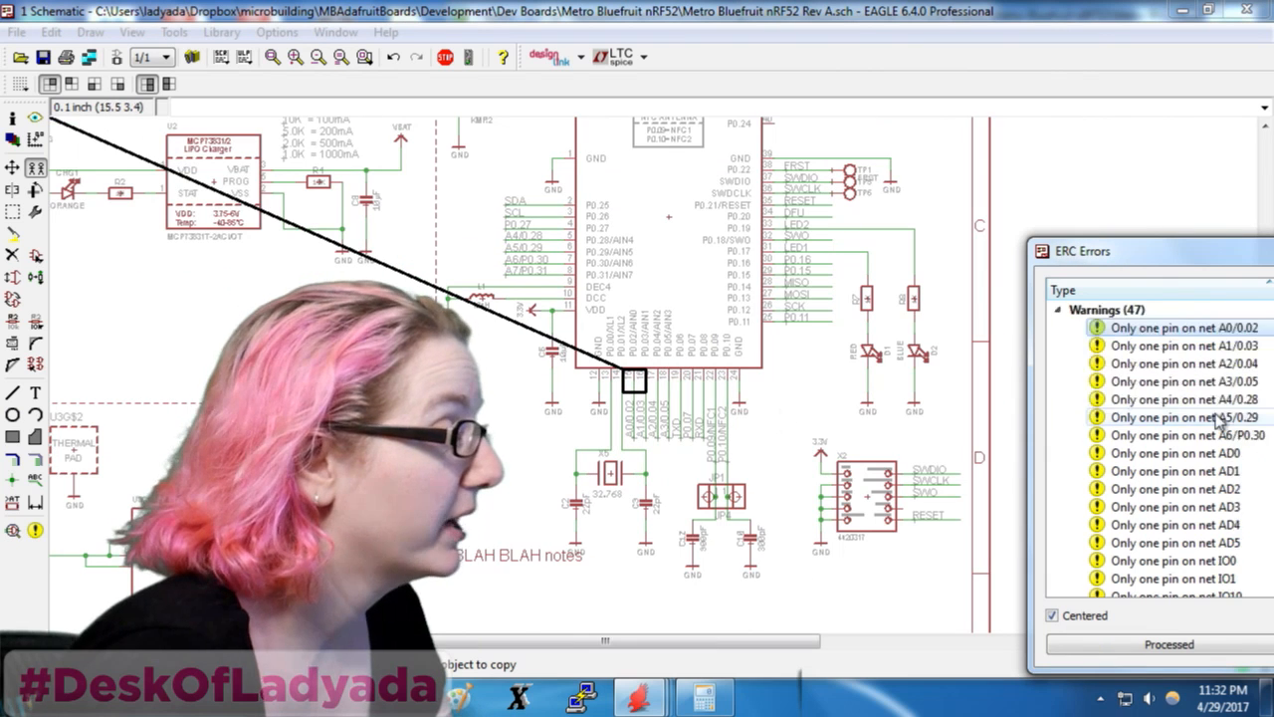
pyautogui.scroll(1, 1156, 296)
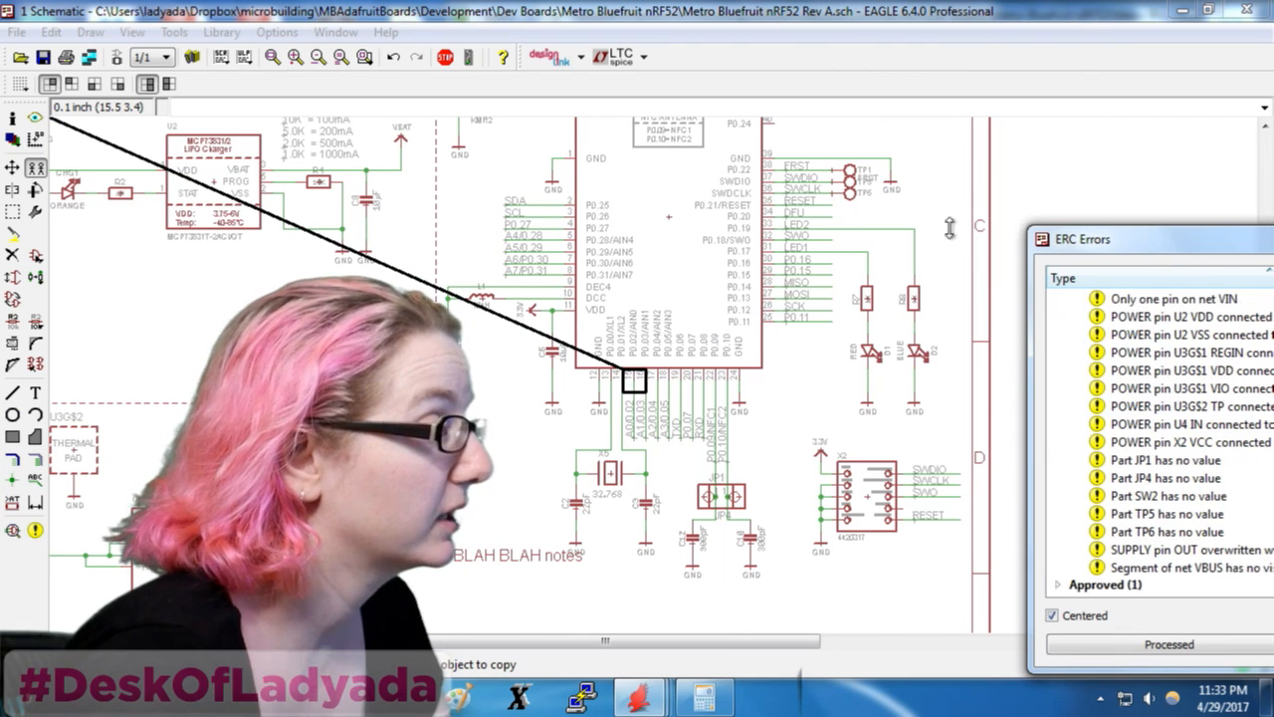
pyautogui.moveTo(1095, 239); pyautogui.dragTo(848, 206)
pyautogui.scroll(14, 1042, 478)
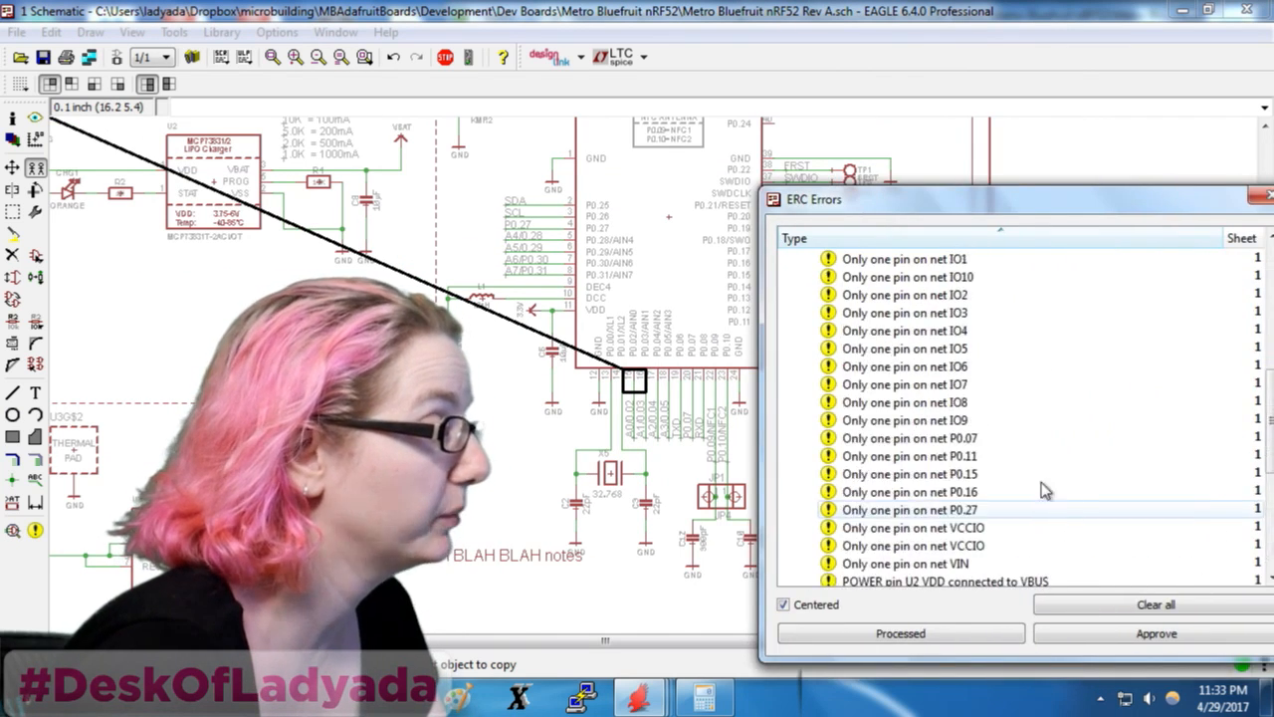
pyautogui.click(1262, 195)
pyautogui.scroll(2, 538, 135)
pyautogui.scroll(-2, 637, 278)
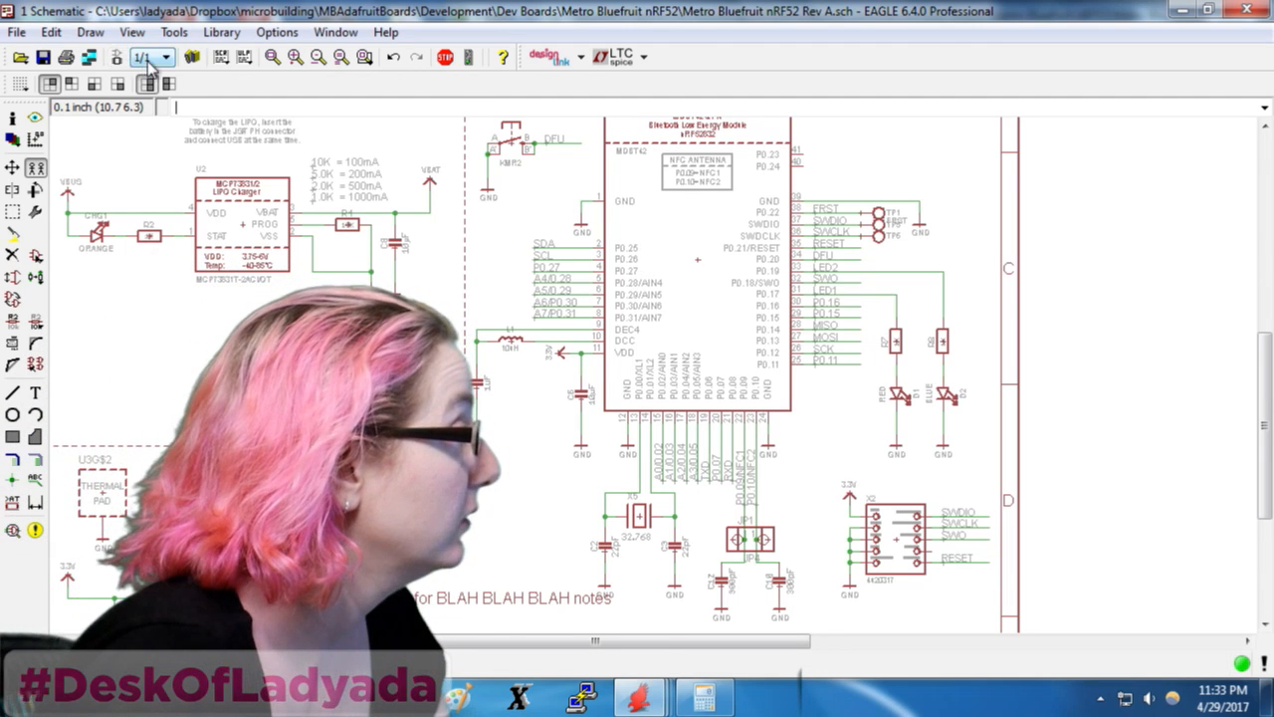
# Switch from the schematic to the board layout
pyautogui.click(210, 28)
pyautogui.click(131, 16)
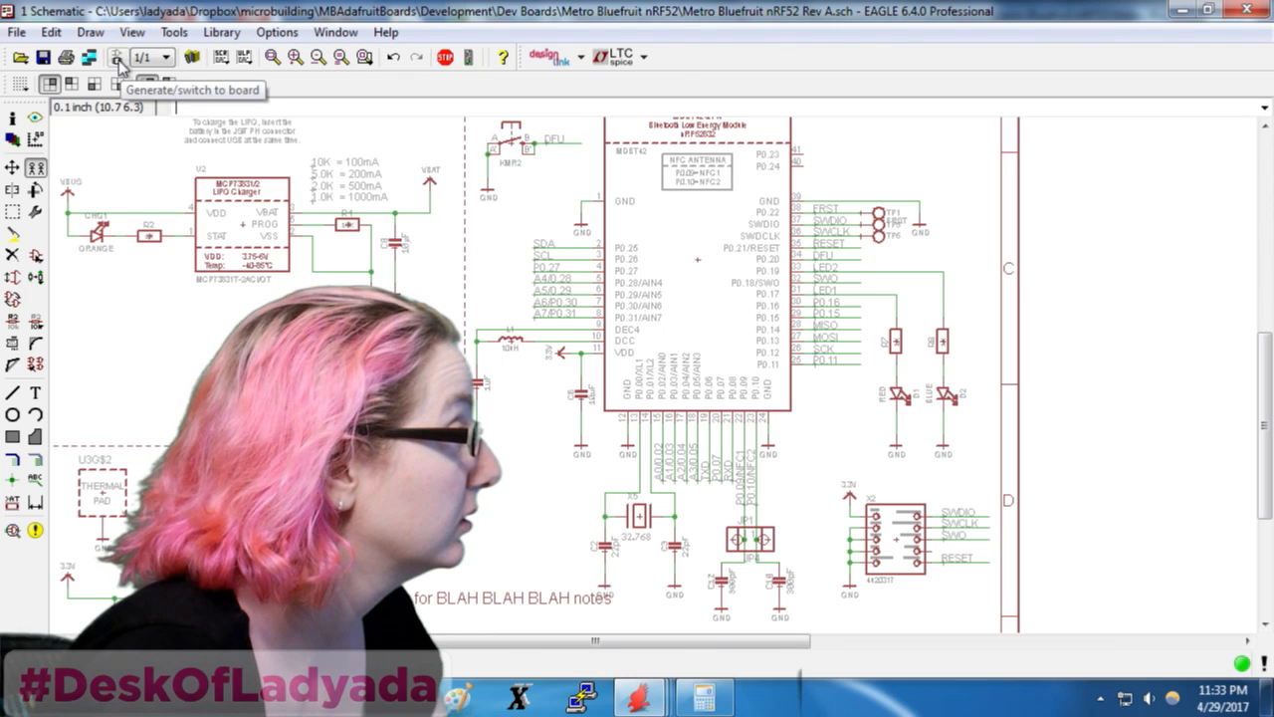
pyautogui.click(117, 57)
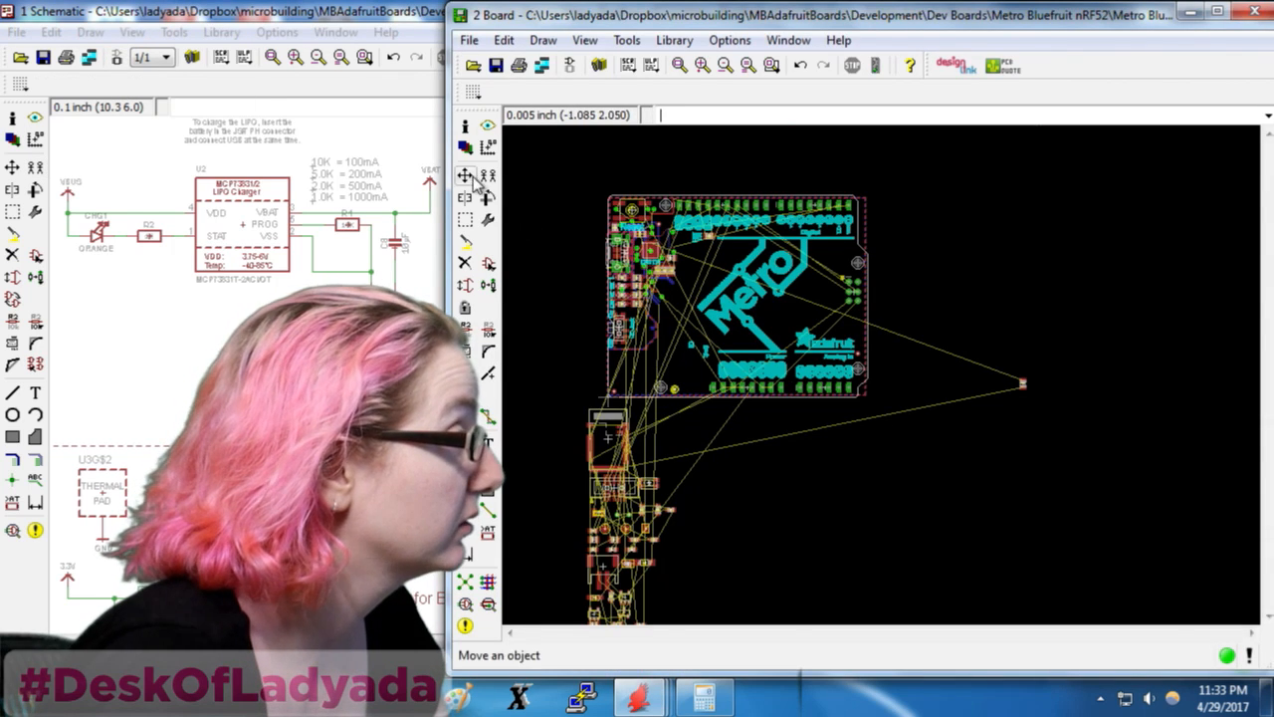
# Move BLE module U1, rotated to 270 degrees, above the Analog In header at the board edge, and shift the fiducial below the mounting hole
pyautogui.click(468, 176)
pyautogui.click(597, 428)
pyautogui.scroll(5, 796, 299)
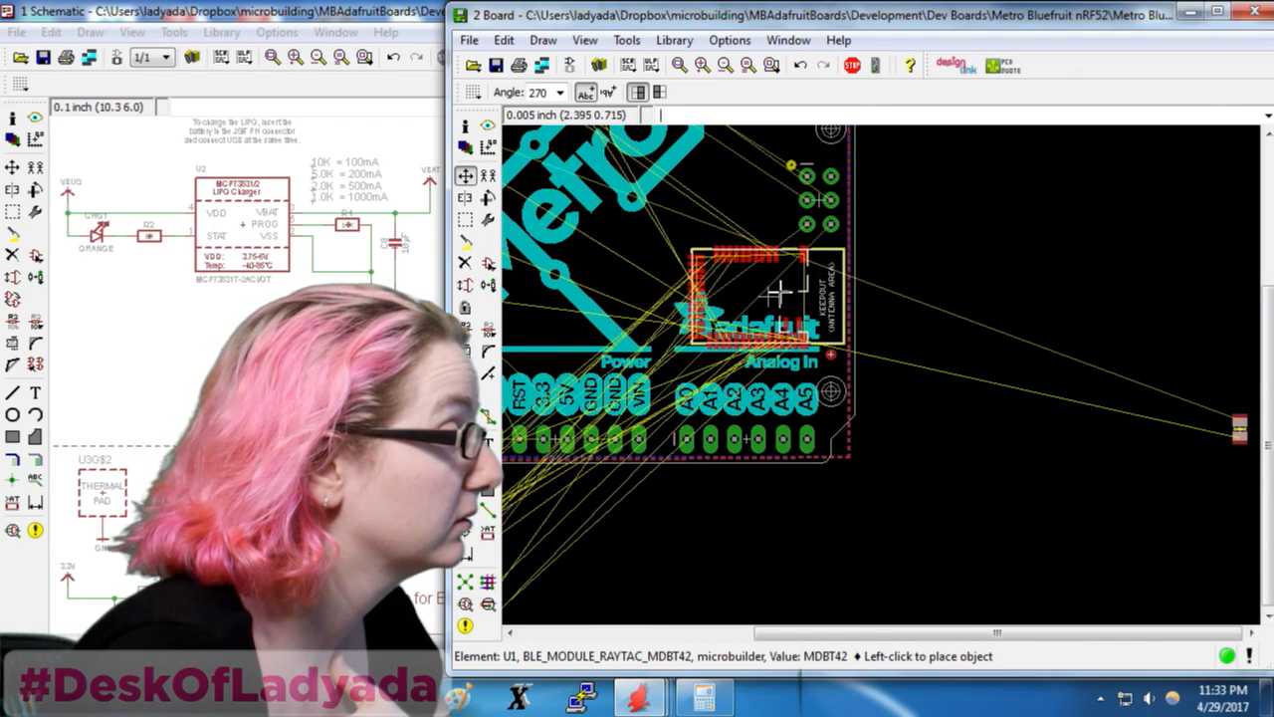
pyautogui.click(780, 295)
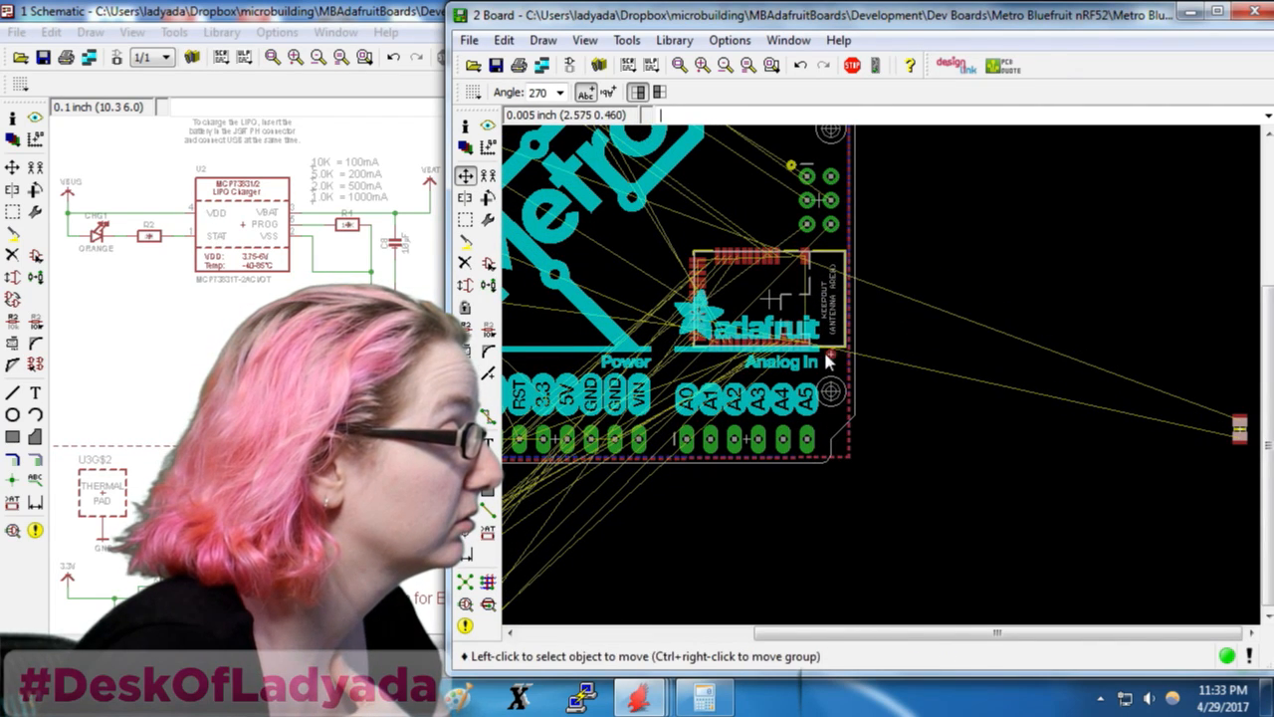
pyautogui.click(830, 358)
pyautogui.click(825, 417)
# Place JST connector X1 at the board's left edge below the DC Jack label, rotated to 90 degrees, and save the design
pyautogui.scroll(-4, 1040, 426)
pyautogui.scroll(1, 977, 377)
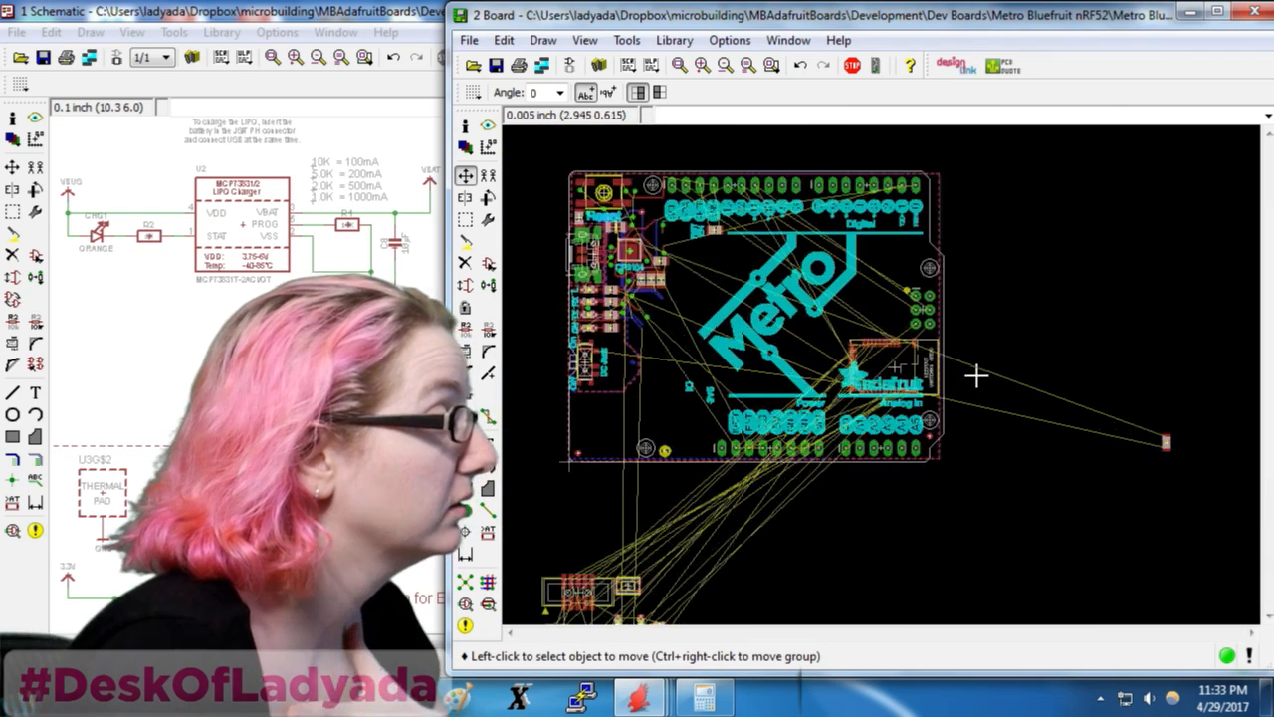
pyautogui.scroll(-3, 921, 358)
pyautogui.scroll(2, 843, 523)
pyautogui.click(665, 555)
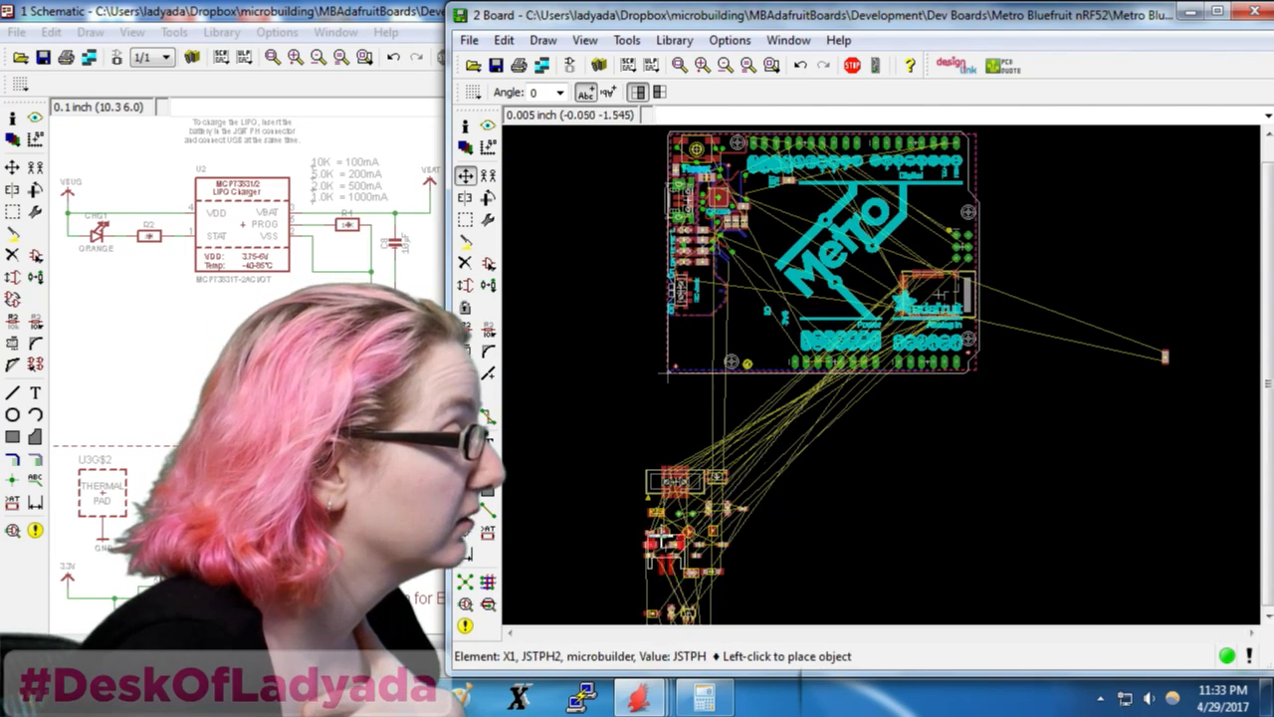
pyautogui.rightClick(684, 340)
pyautogui.scroll(4, 686, 343)
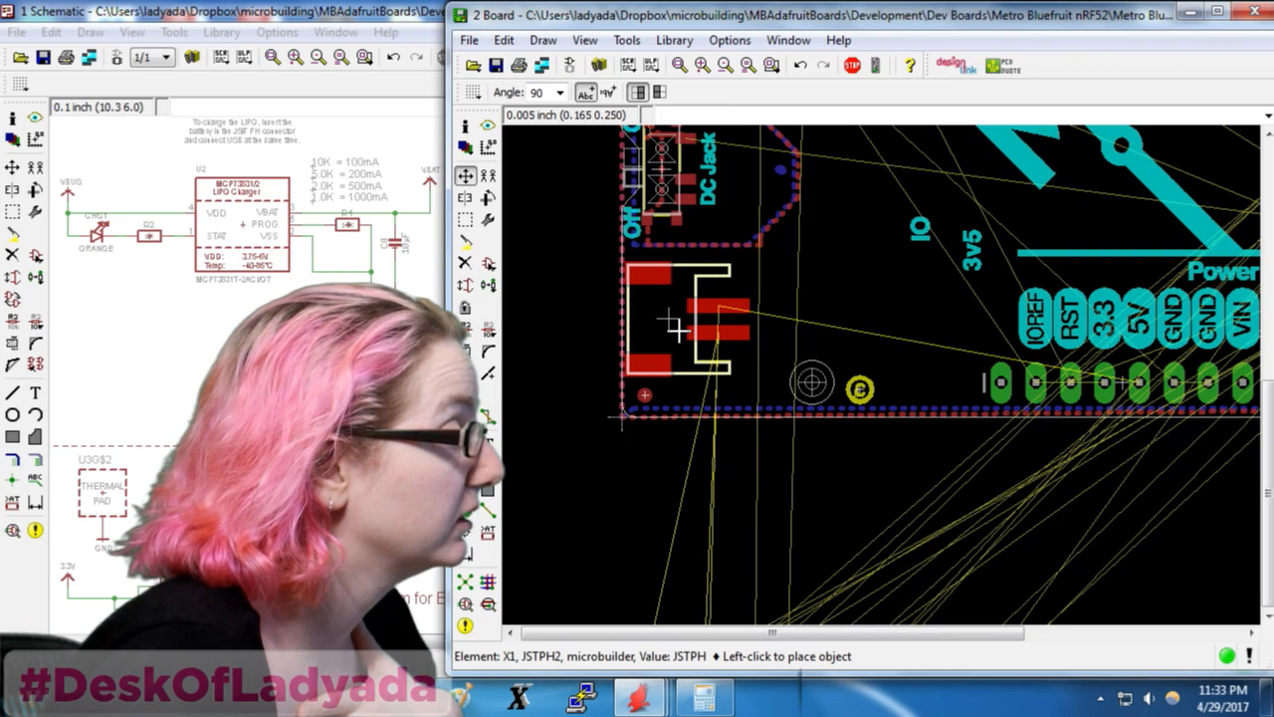
pyautogui.click(681, 326)
pyautogui.scroll(-3, 536, 272)
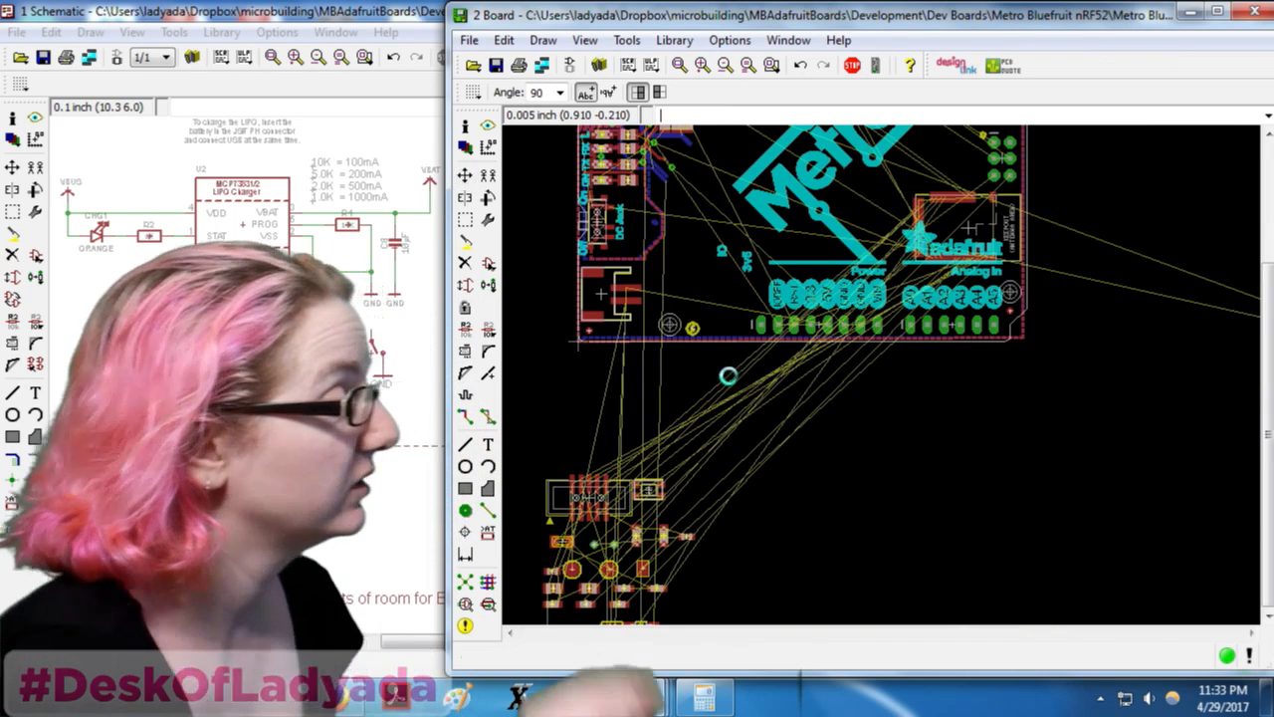
pyautogui.hotkey('ctrl', 's')
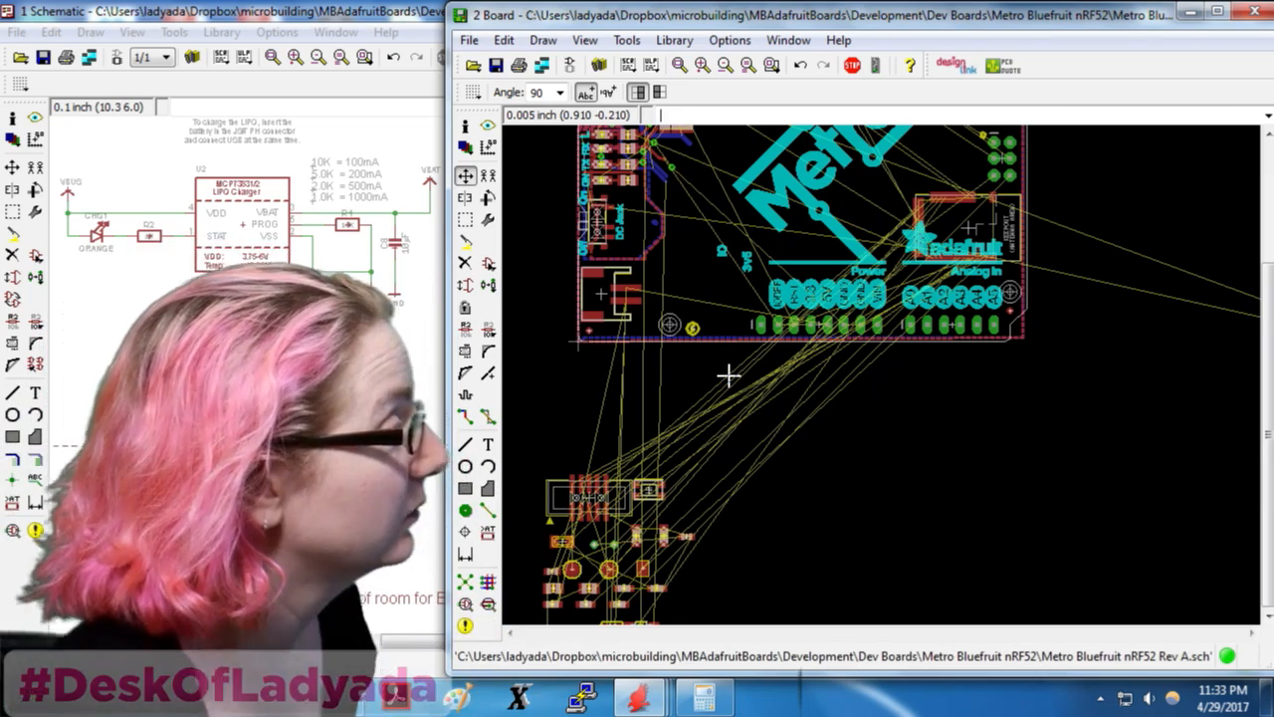
# Place the 32.768 crystal X5 just left of the BLE module, rotated to 90 degrees
pyautogui.scroll(-1, 707, 277)
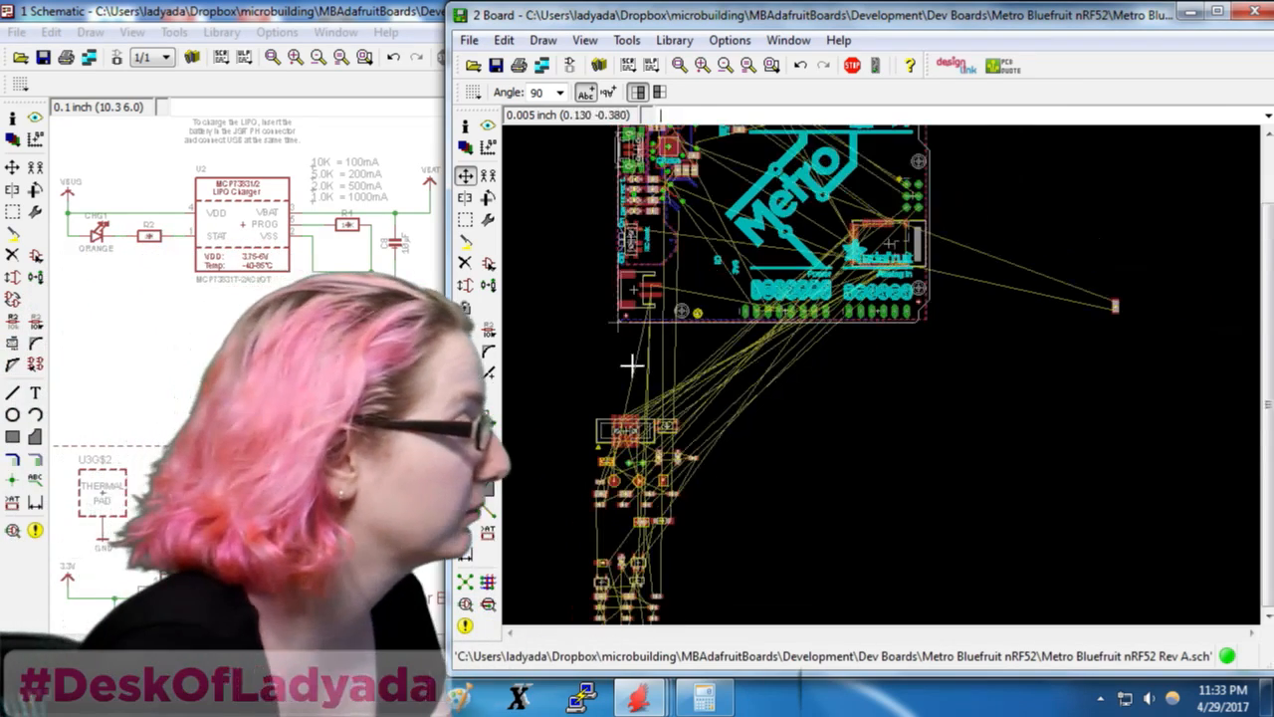
pyautogui.scroll(1, 609, 495)
pyautogui.scroll(3, 606, 416)
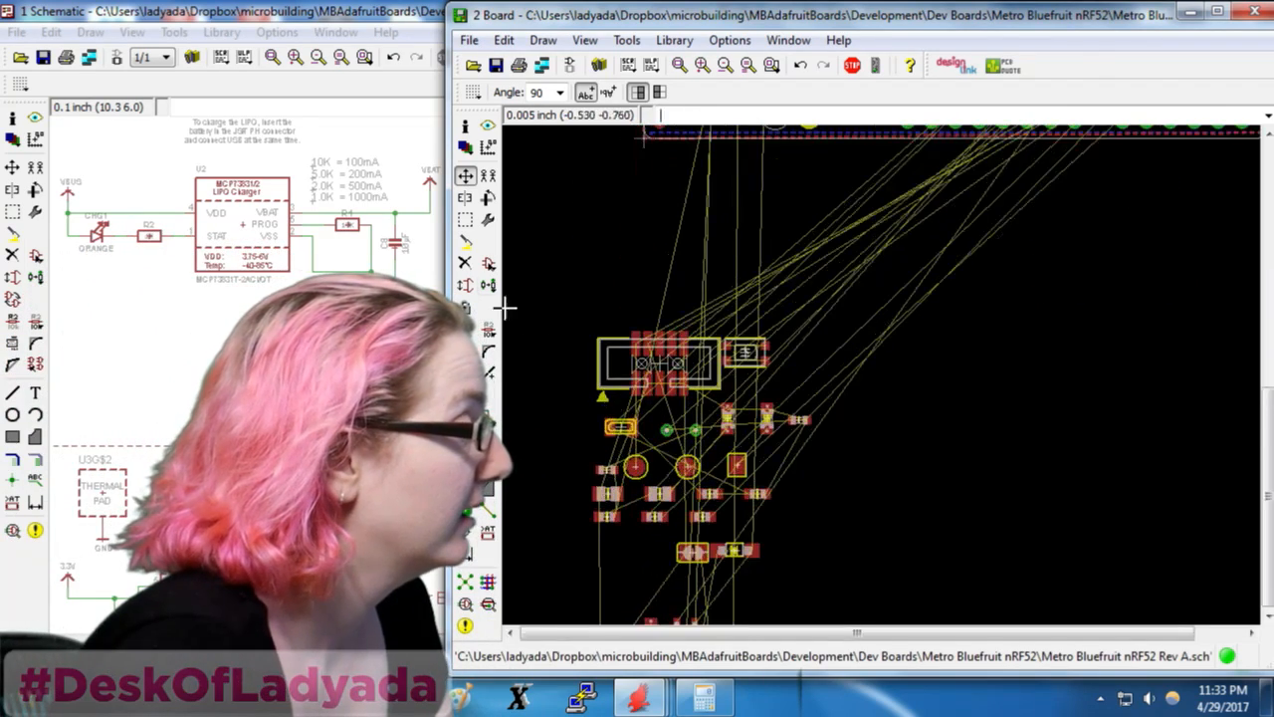
pyautogui.click(465, 179)
pyautogui.click(620, 429)
pyautogui.scroll(-5, 633, 499)
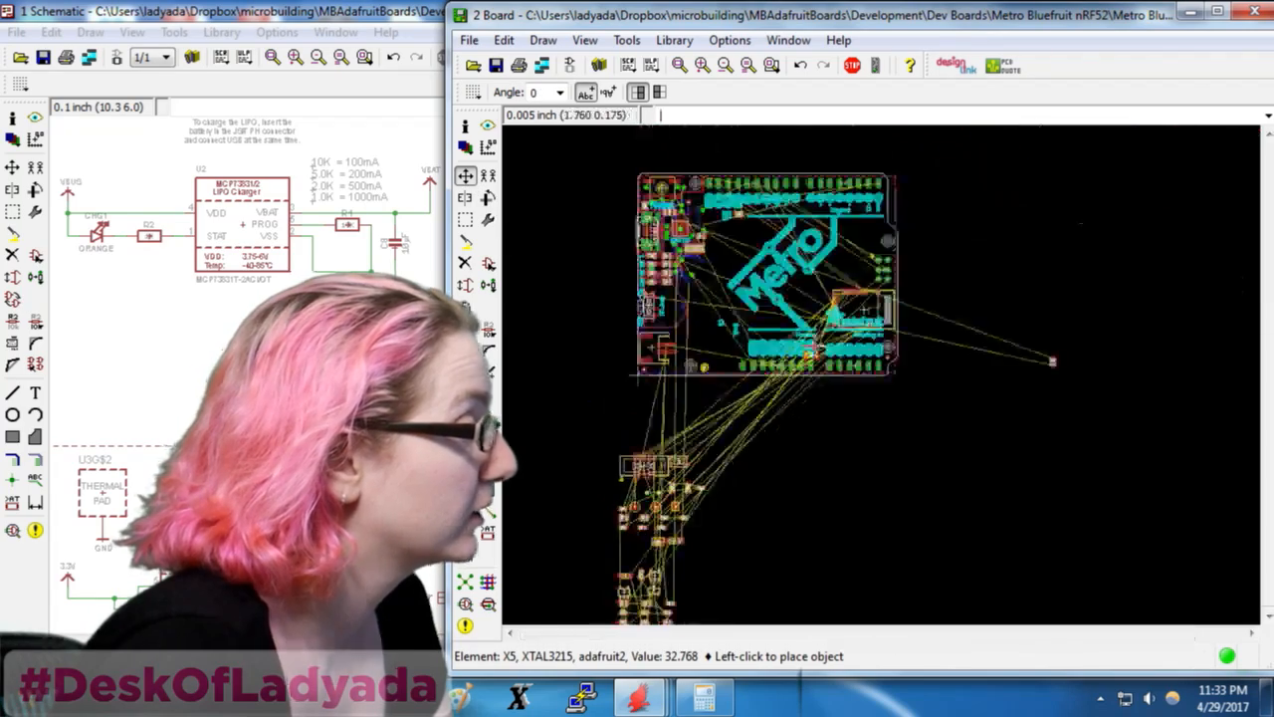
pyautogui.scroll(6, 787, 213)
pyautogui.rightClick(819, 197)
pyautogui.click(864, 257)
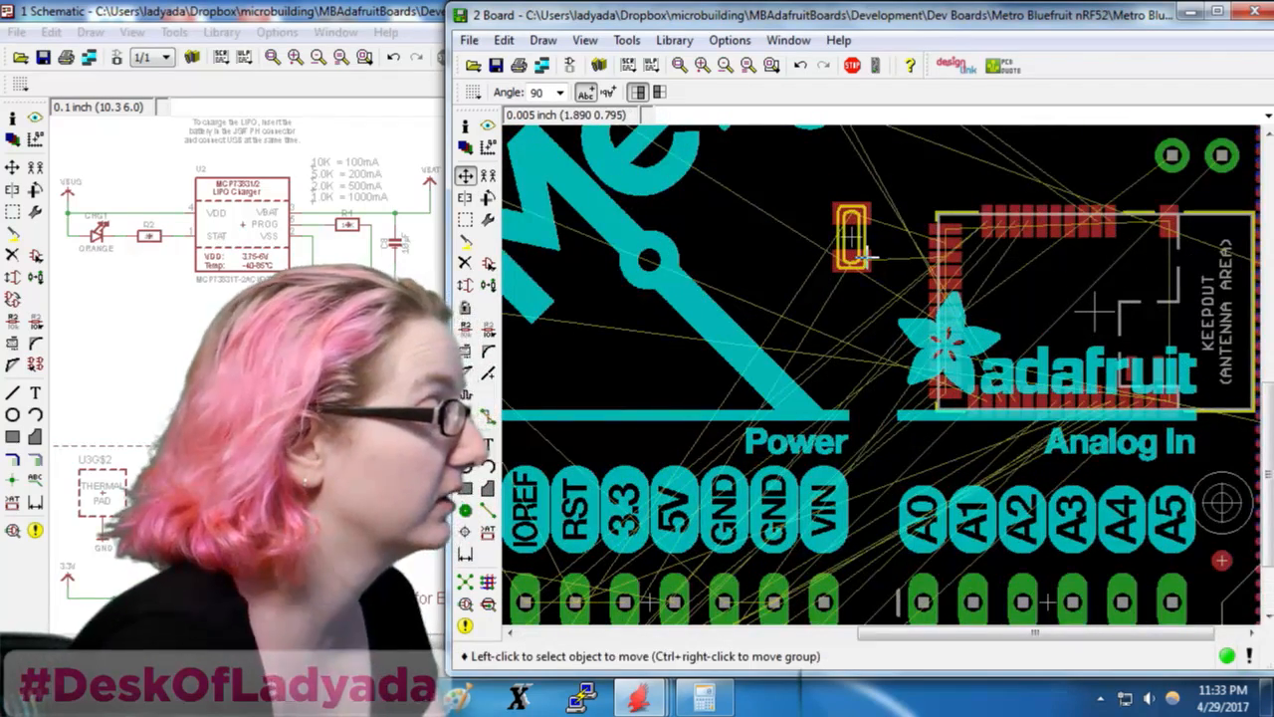
# Preview the NX5032 and NX8045 package options for crystal X5 without applying a change
pyautogui.click(489, 221)
pyautogui.click(560, 329)
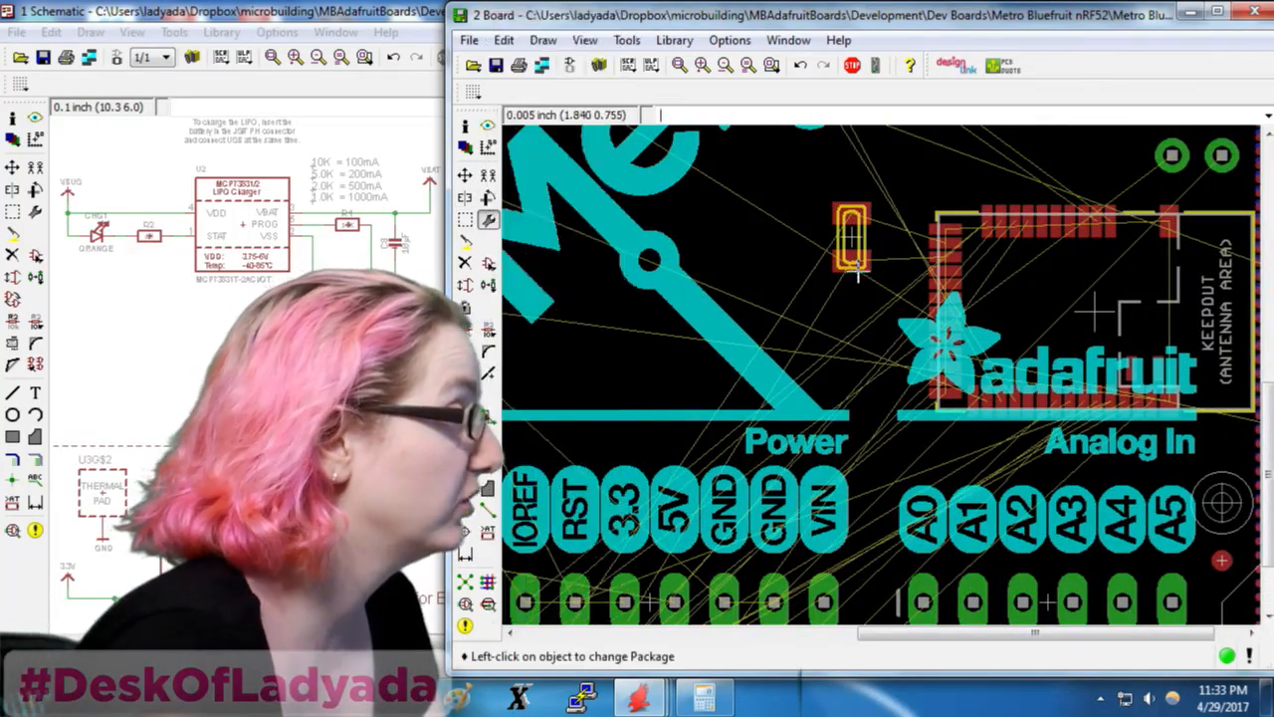
pyautogui.click(851, 241)
pyautogui.click(383, 202)
pyautogui.click(383, 219)
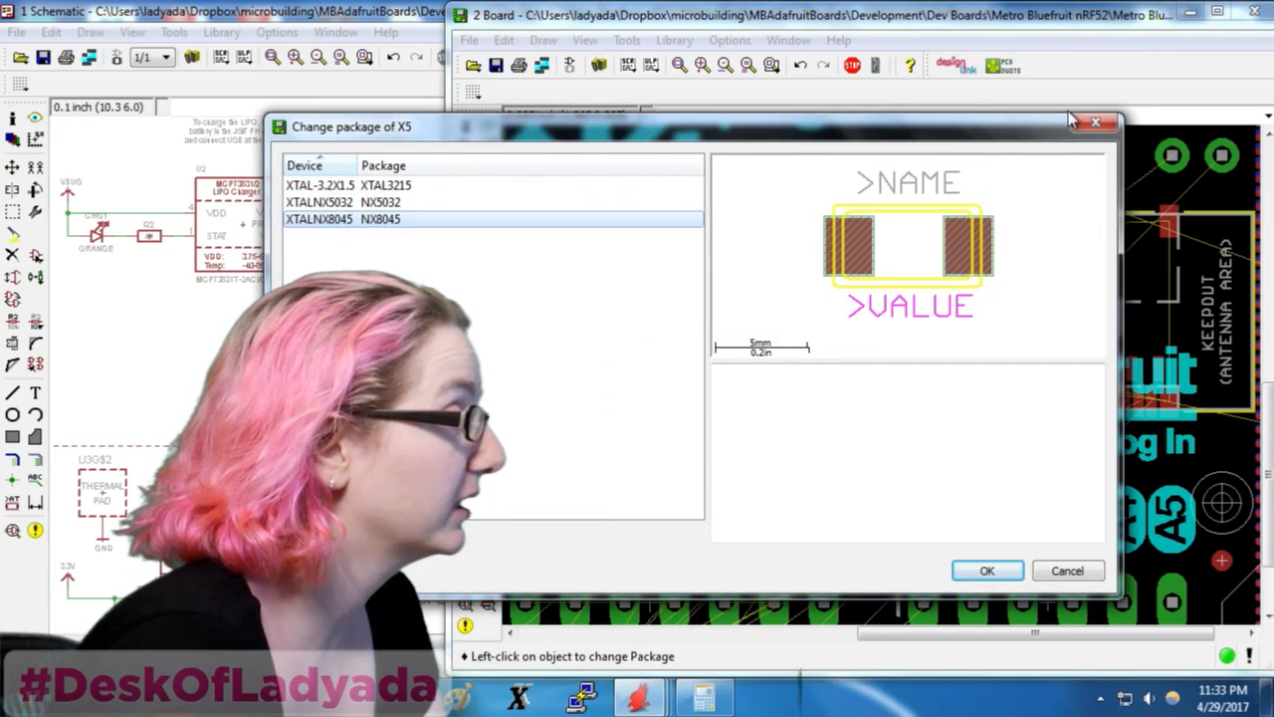
pyautogui.click(1099, 125)
# Switch to the schematic and search the part library for crystal parts
pyautogui.click(573, 70)
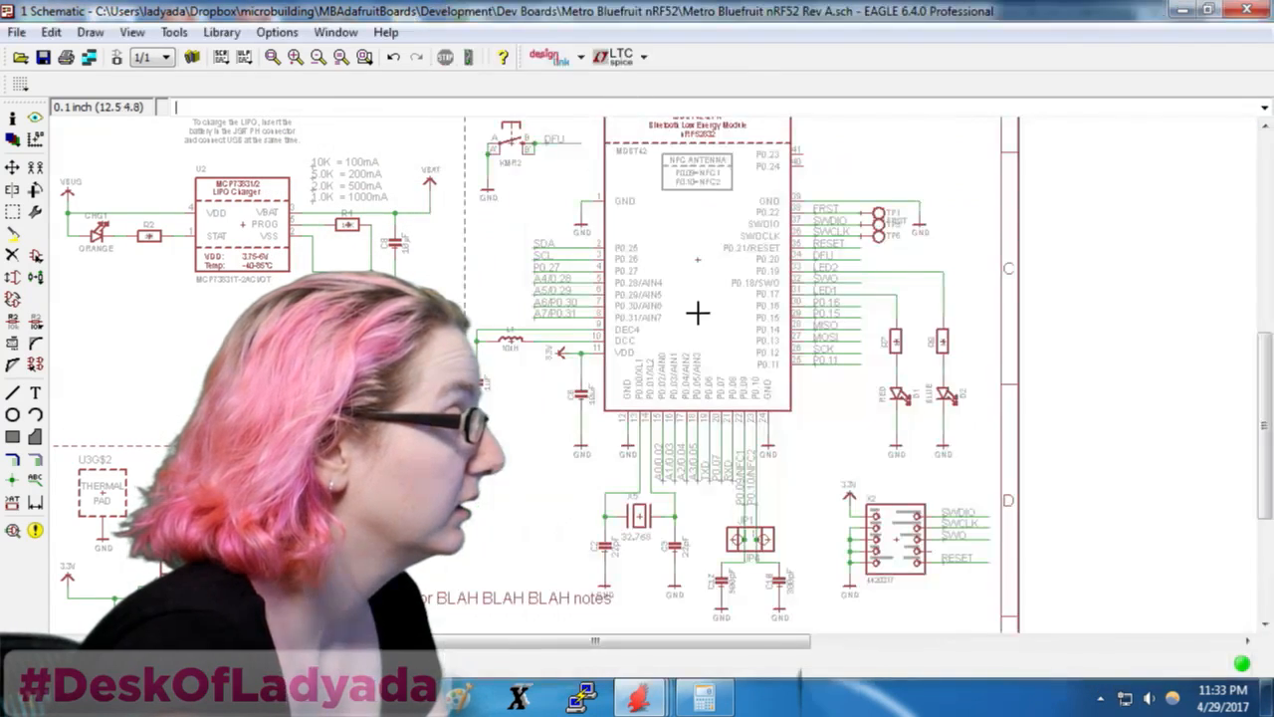
pyautogui.scroll(-3, 117, 254)
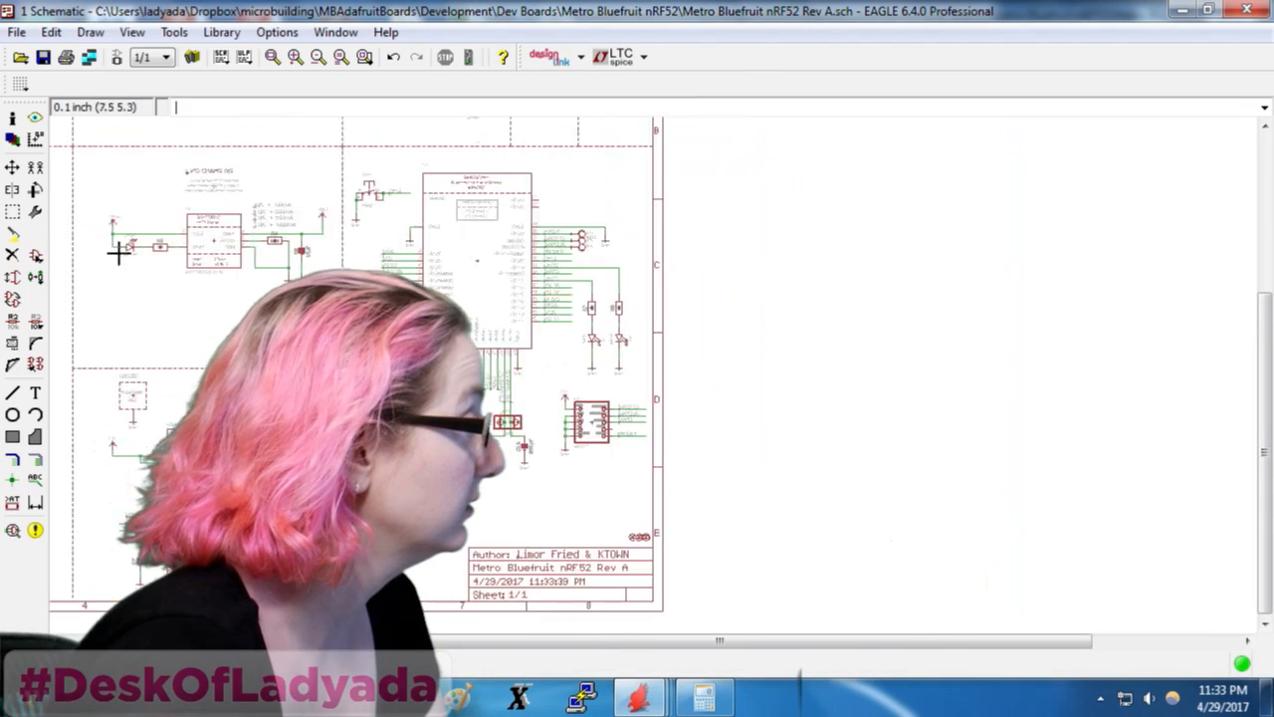
pyautogui.click(37, 258)
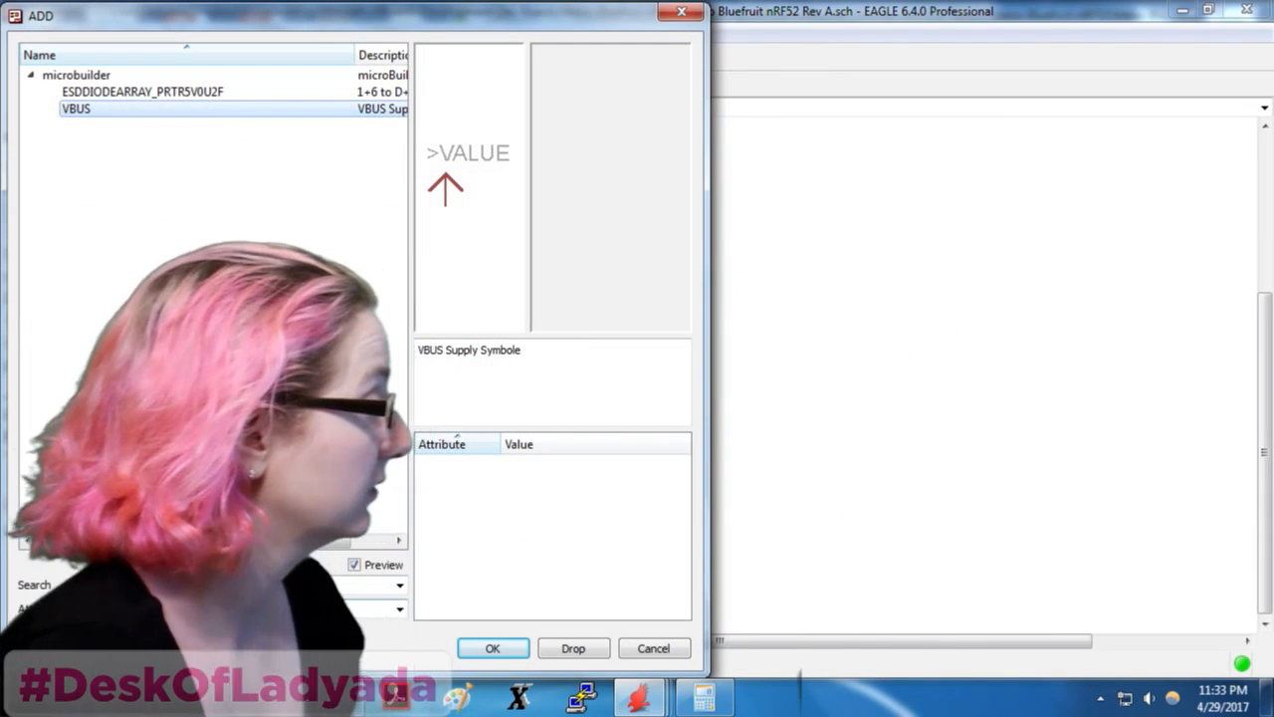
pyautogui.write('xtal')
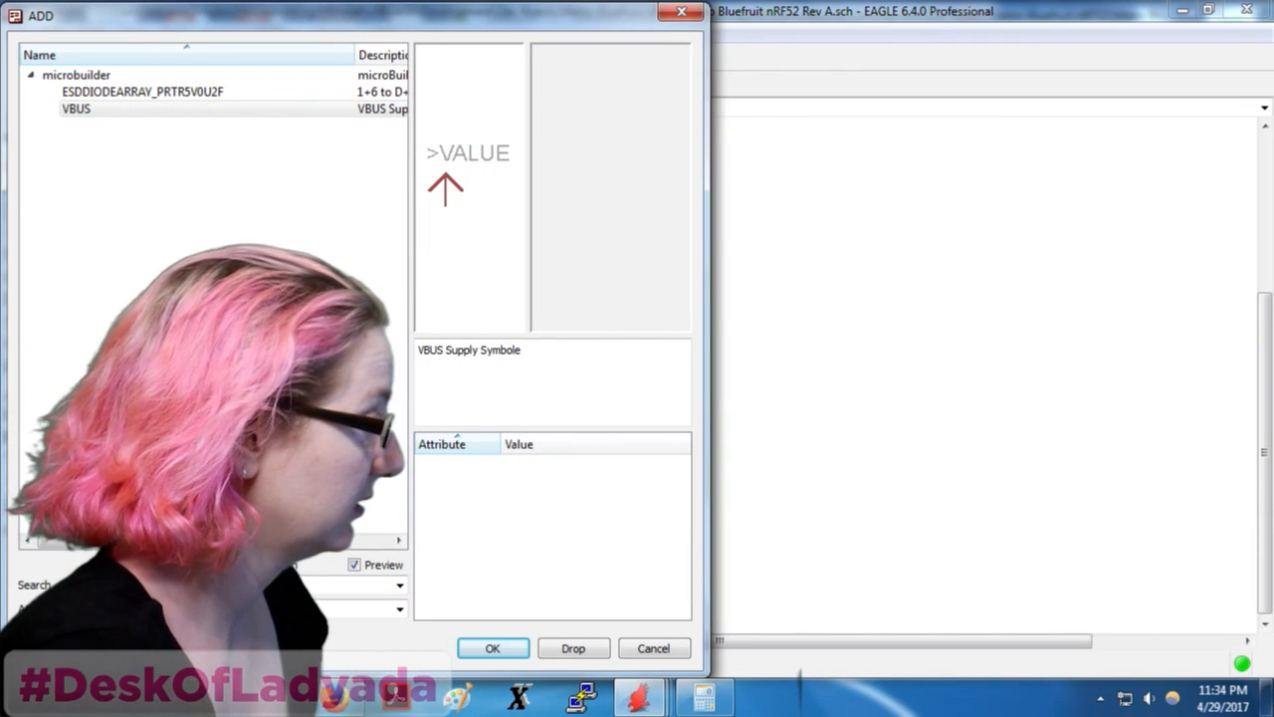
pyautogui.press('Return')
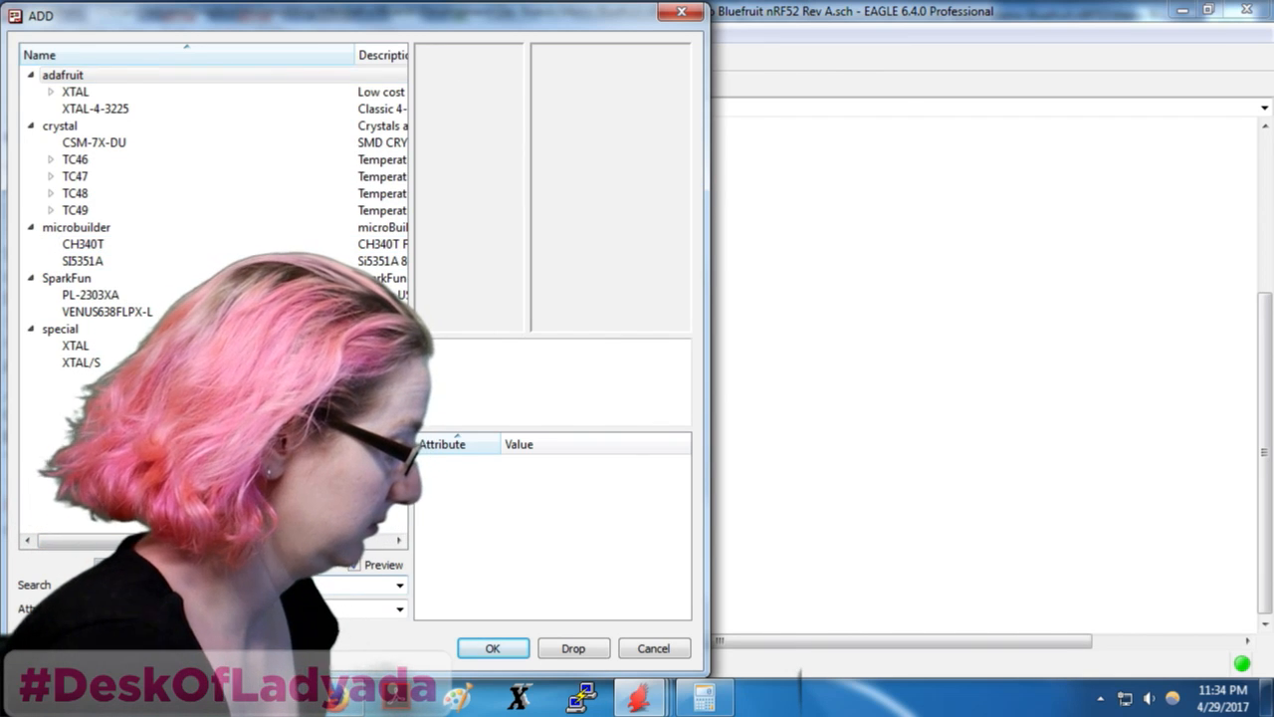
pyautogui.press('Return')
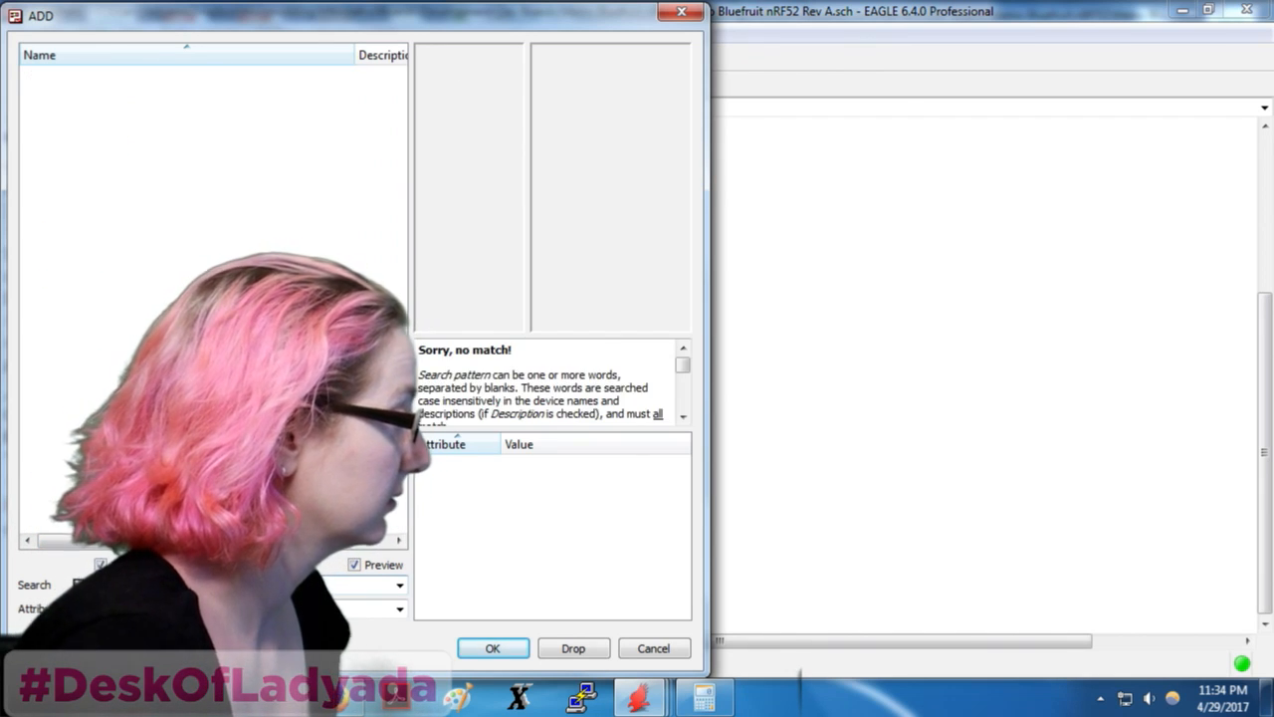
pyautogui.press('Return')
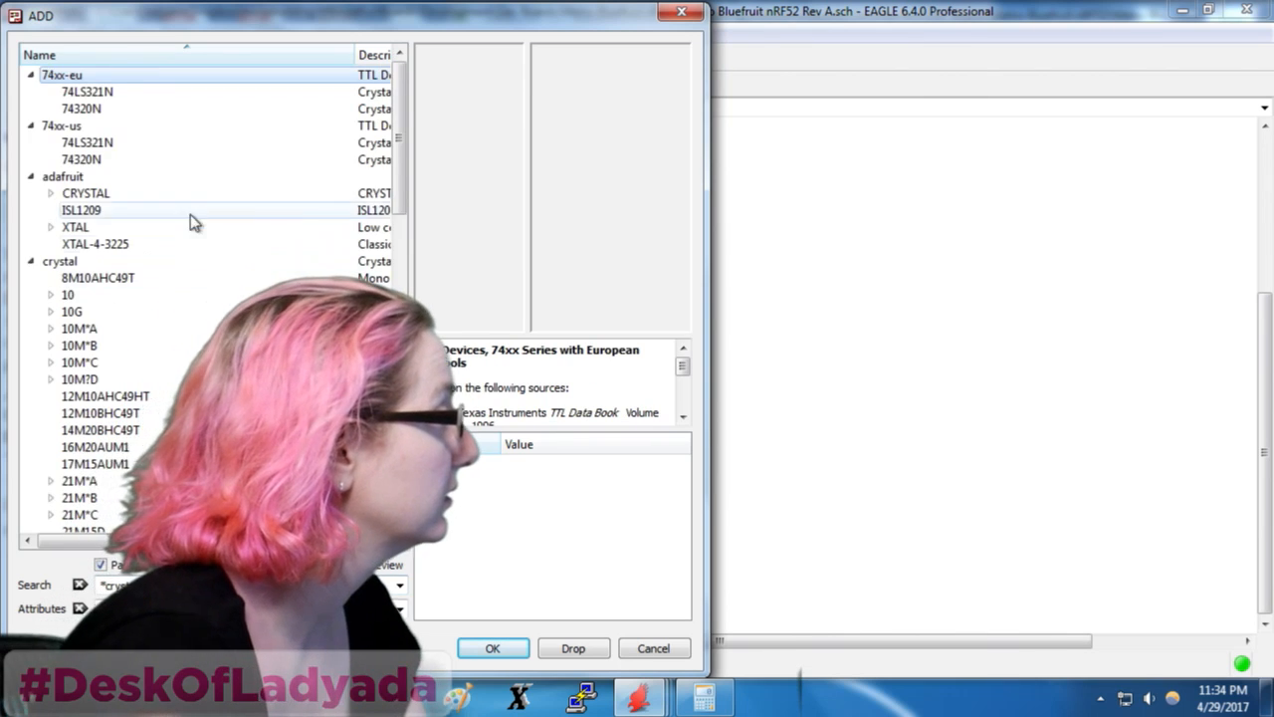
# Choose the 8.0x3.8 CRYSTAL variant from the microbuilder library to add to the schematic
pyautogui.scroll(-17, 189, 244)
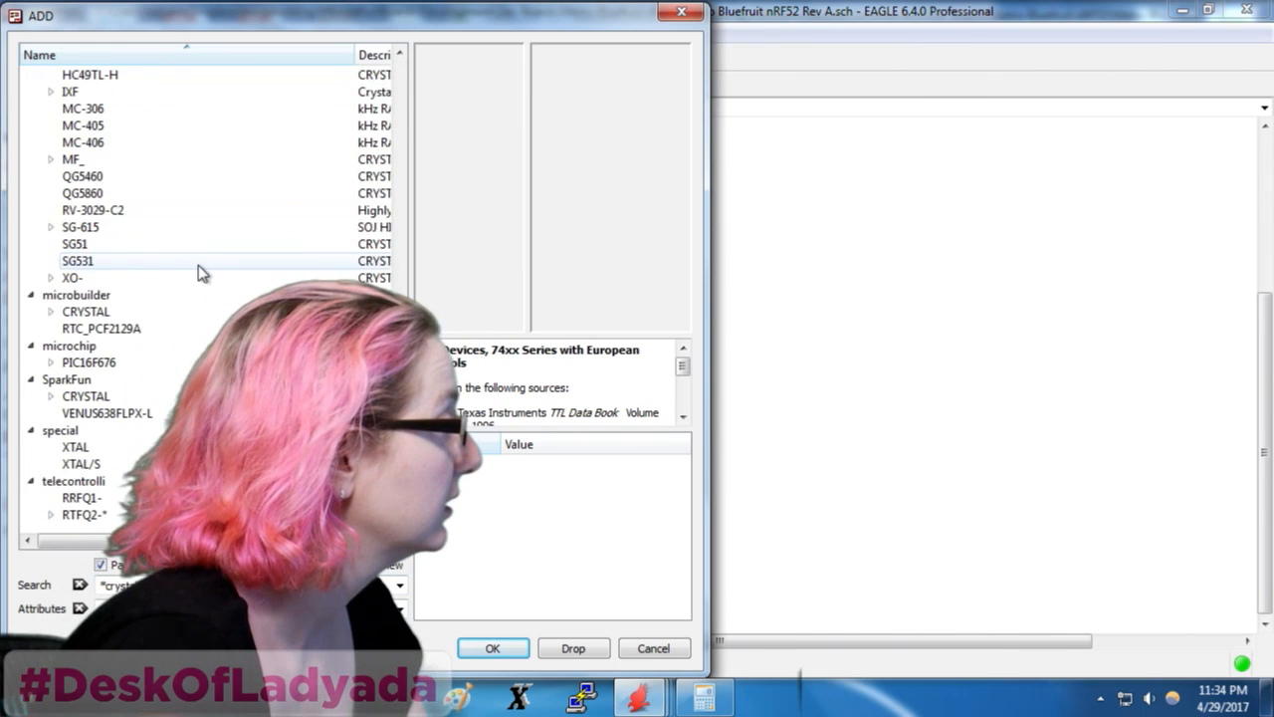
pyautogui.doubleClick(86, 311)
pyautogui.click(134, 330)
pyautogui.press('Down')
pyautogui.press('Down')
pyautogui.press('Down')
pyautogui.press('Down')
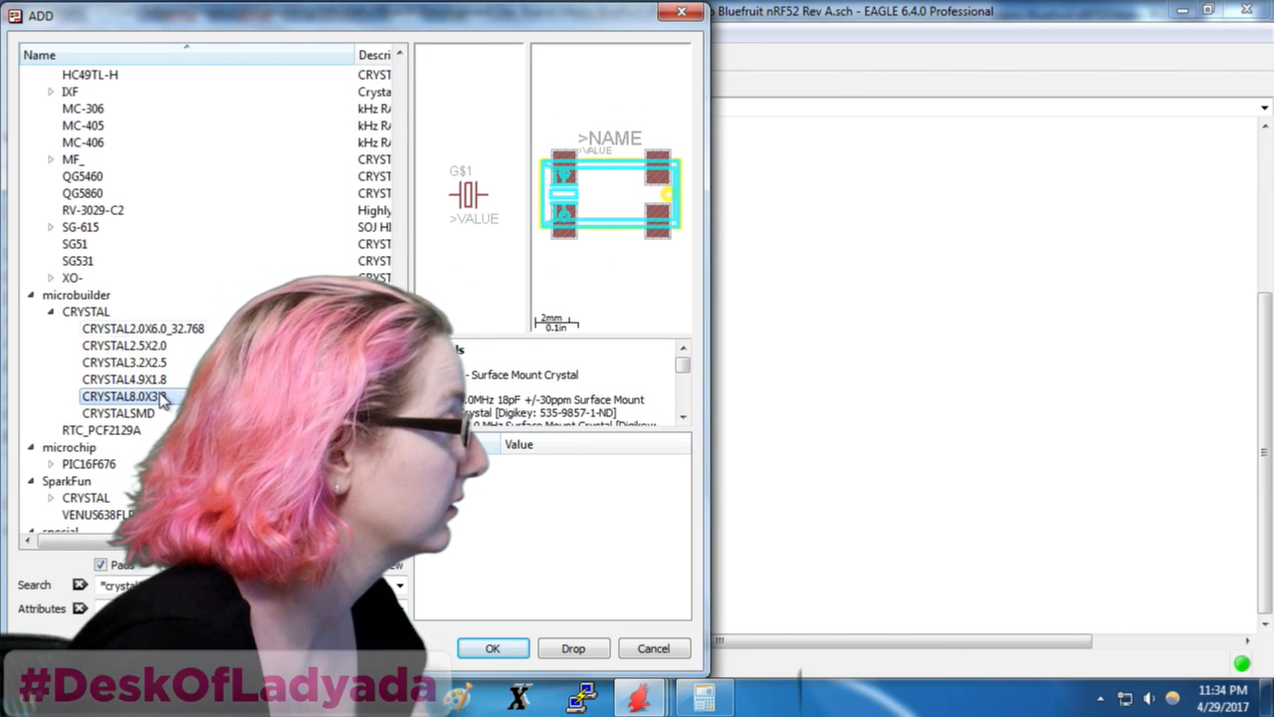
pyautogui.press('Return')
# Replace crystal X5 below the BLE module with the new crystal and wire it to the nets of its 22pF load capacitors
pyautogui.scroll(2, 472, 422)
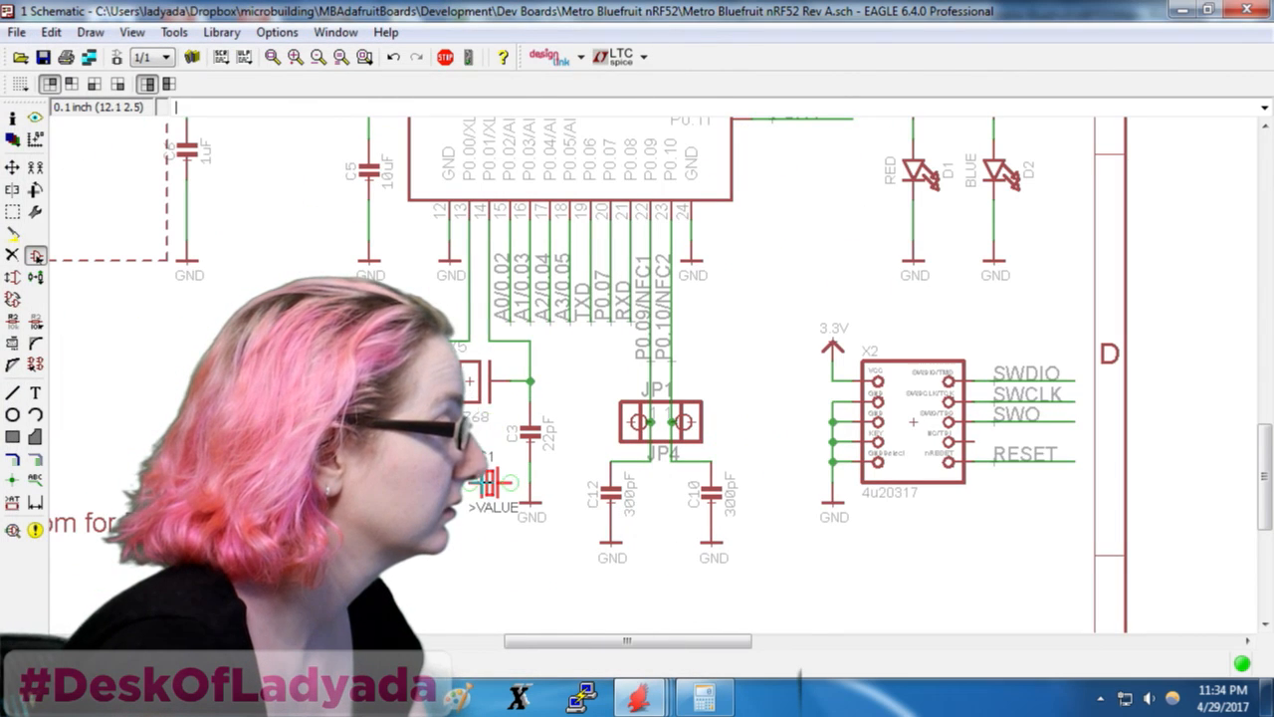
pyautogui.click(11, 255)
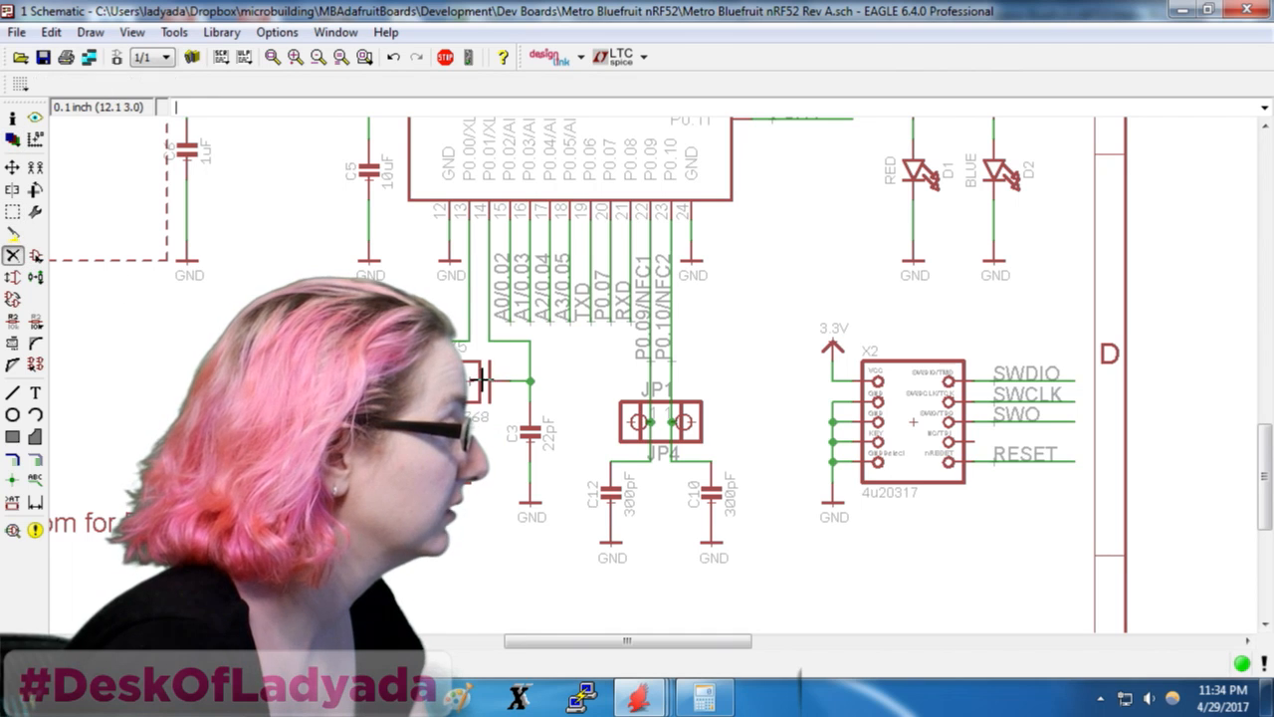
pyautogui.click(12, 167)
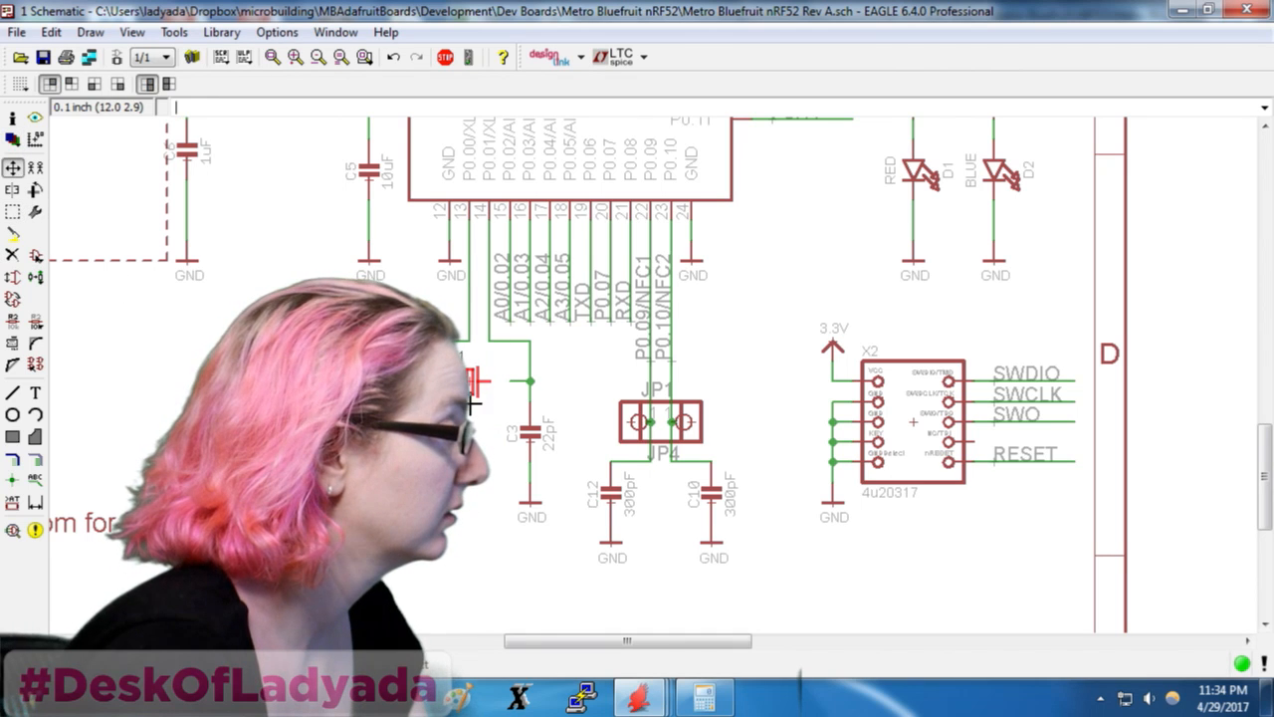
pyautogui.click(36, 459)
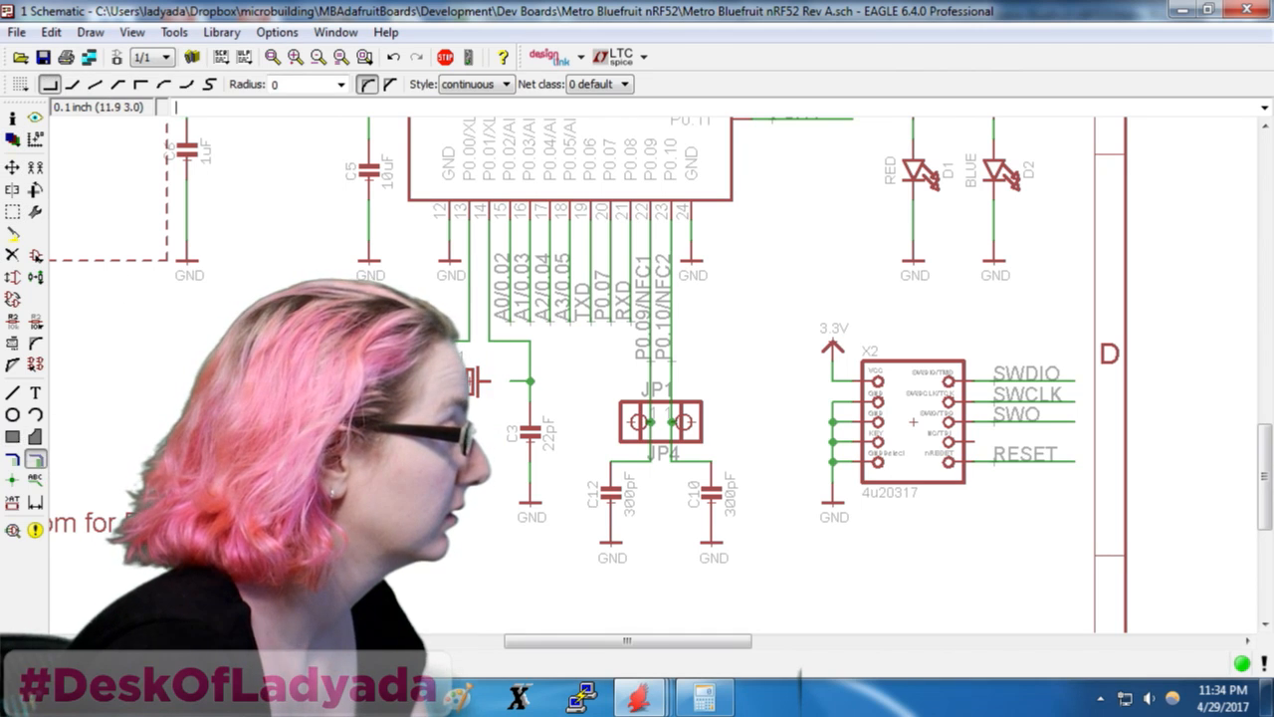
# Switch to the board, move the new crystal Y1 just left of the BLE module and recompute the ratsnest
pyautogui.click(116, 56)
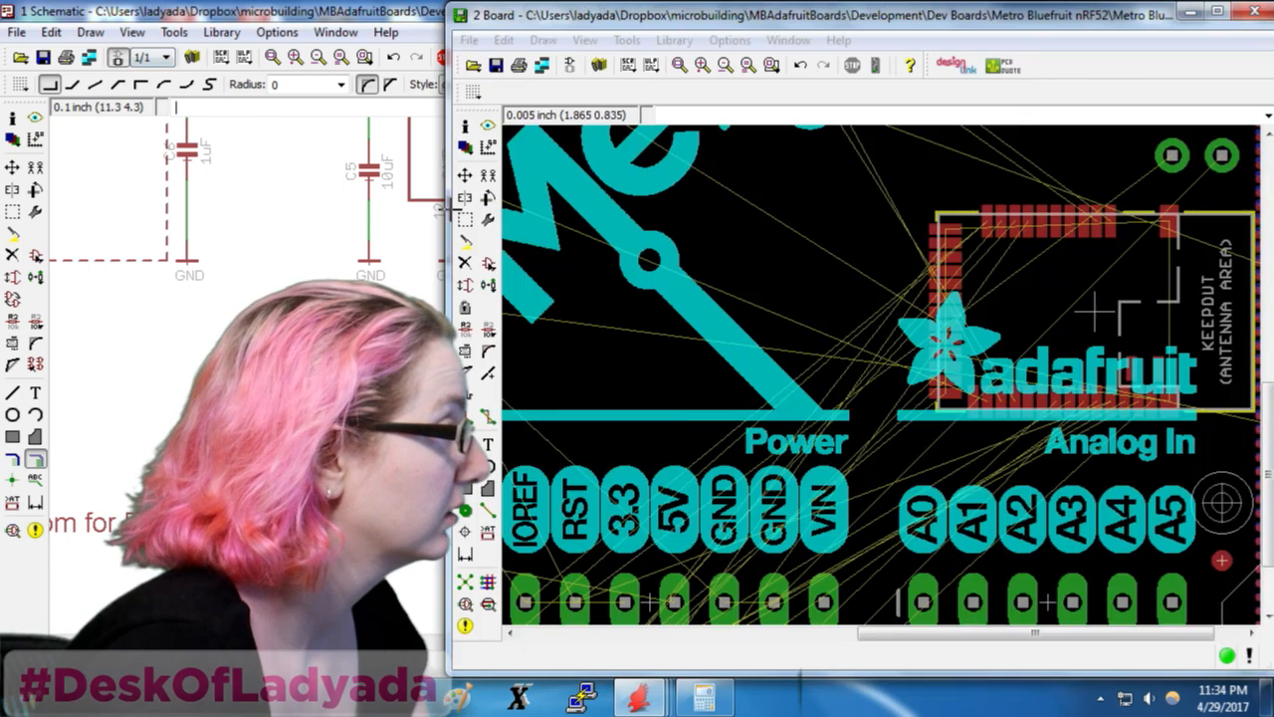
pyautogui.scroll(-3, 735, 488)
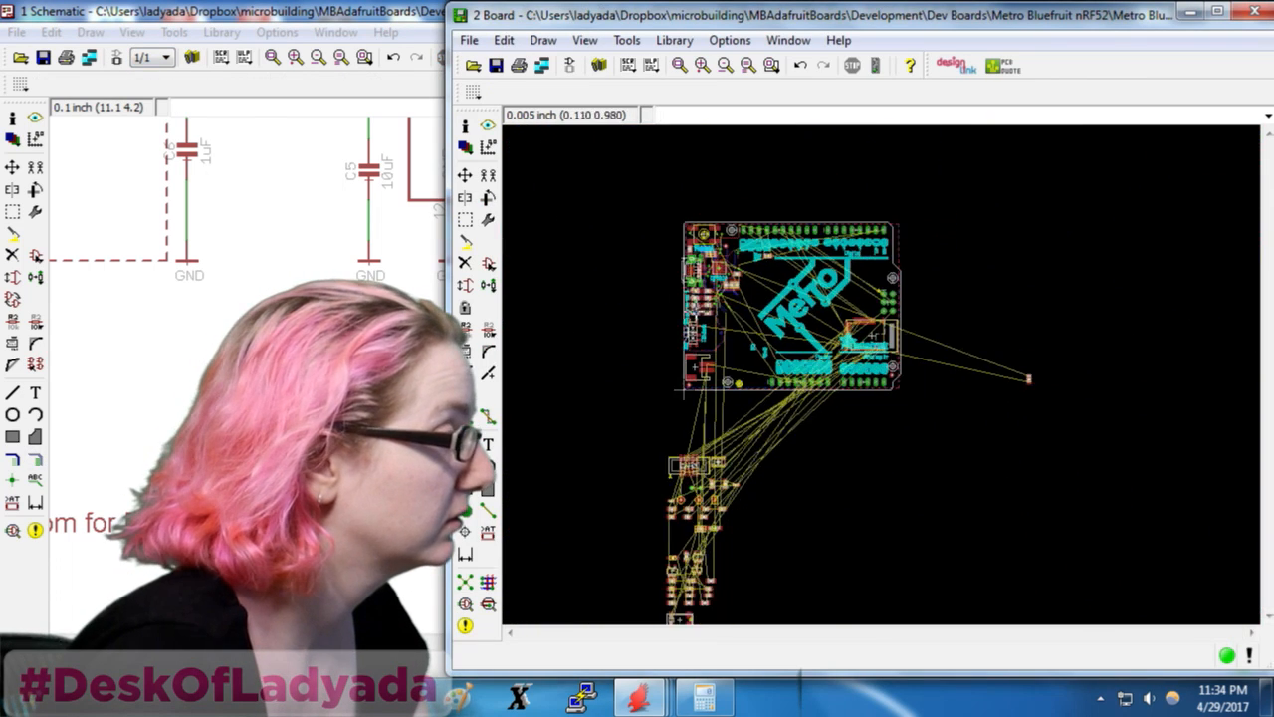
pyautogui.scroll(1, 790, 461)
pyautogui.click(465, 175)
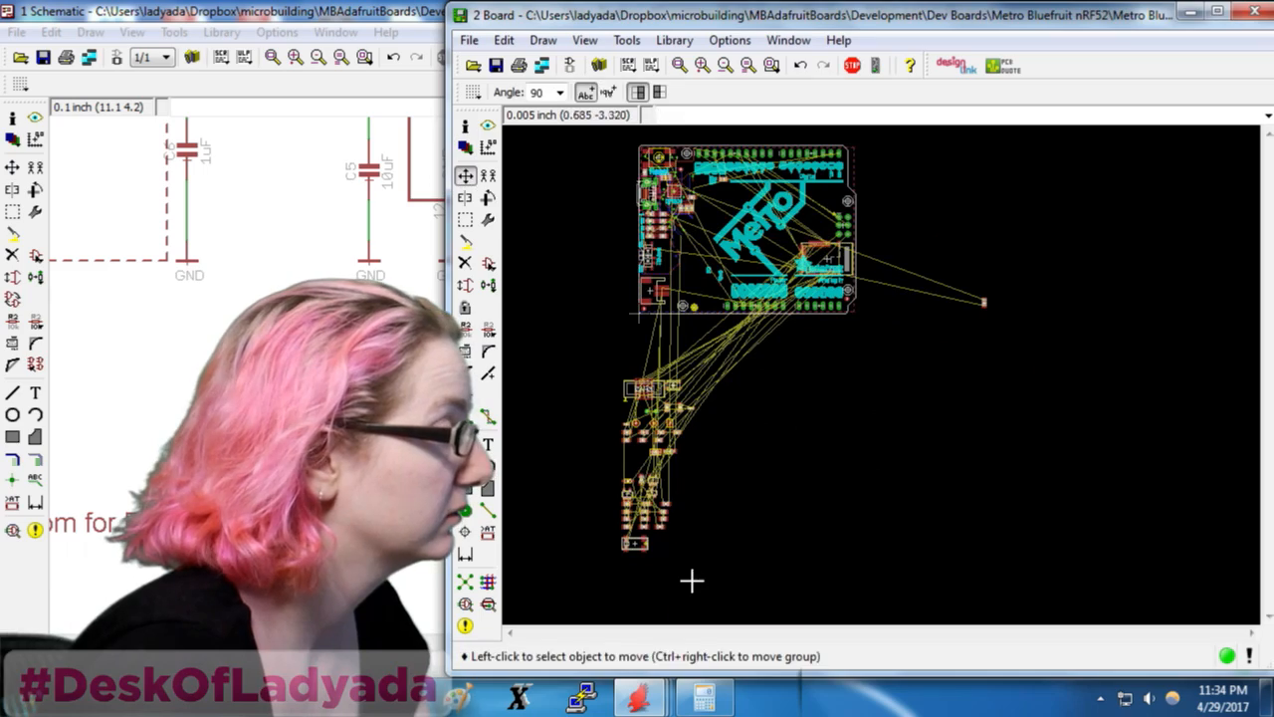
pyautogui.click(634, 542)
pyautogui.scroll(4, 810, 398)
pyautogui.scroll(1, 834, 323)
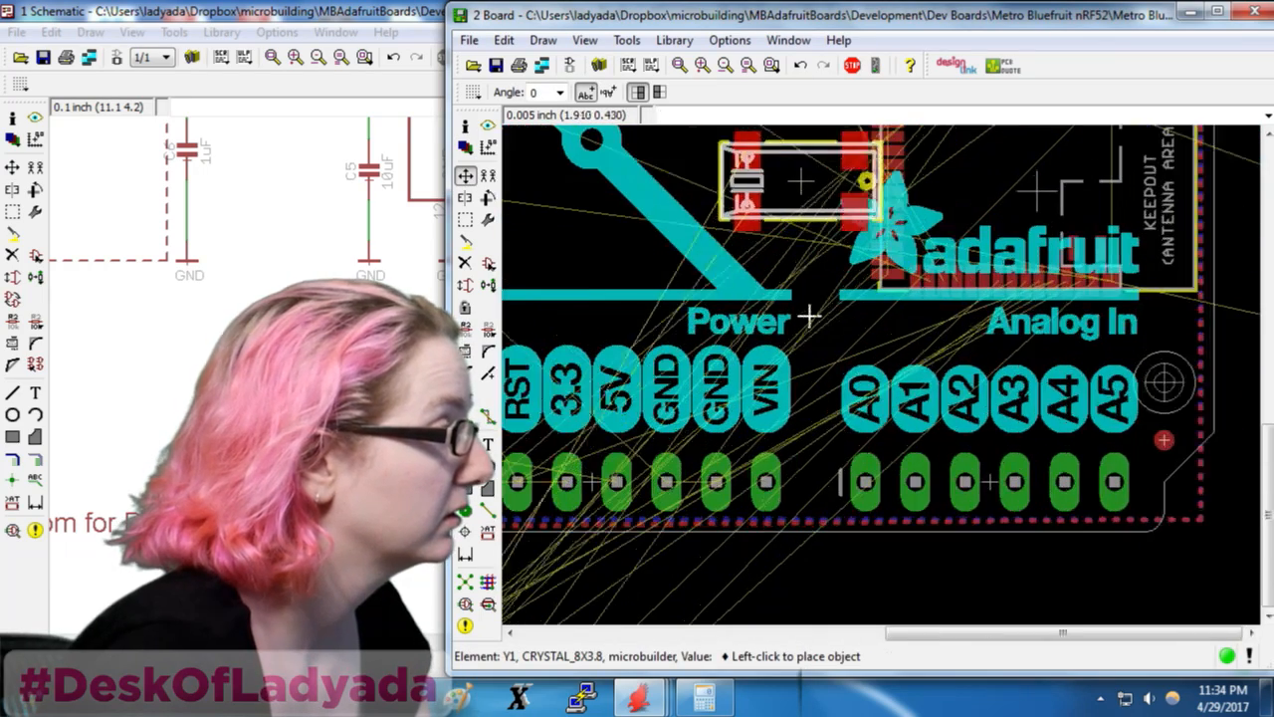
pyautogui.click(743, 160)
pyautogui.click(465, 581)
# Rotate crystal Y1 to 180 degrees and reposition it beside the upper left corner of the BLE module
pyautogui.scroll(-4, 643, 466)
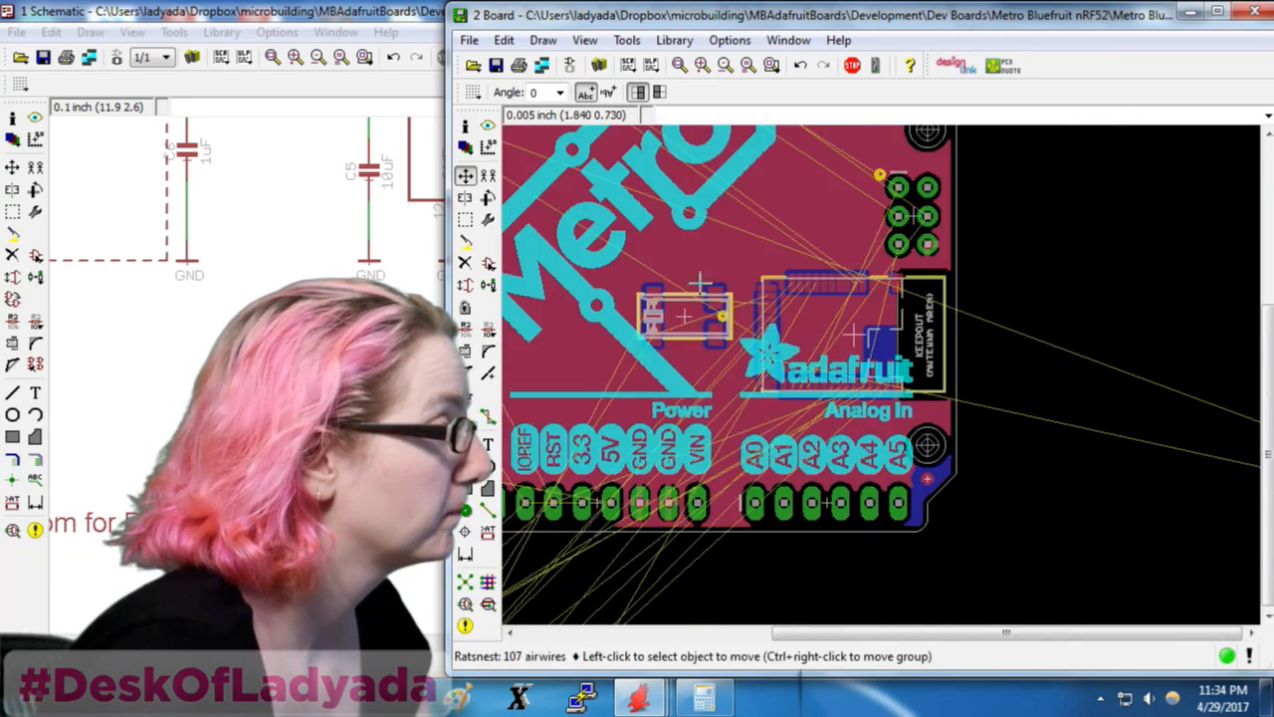
pyautogui.scroll(3, 677, 343)
pyautogui.click(685, 361)
pyautogui.rightClick(719, 338)
pyautogui.rightClick(744, 321)
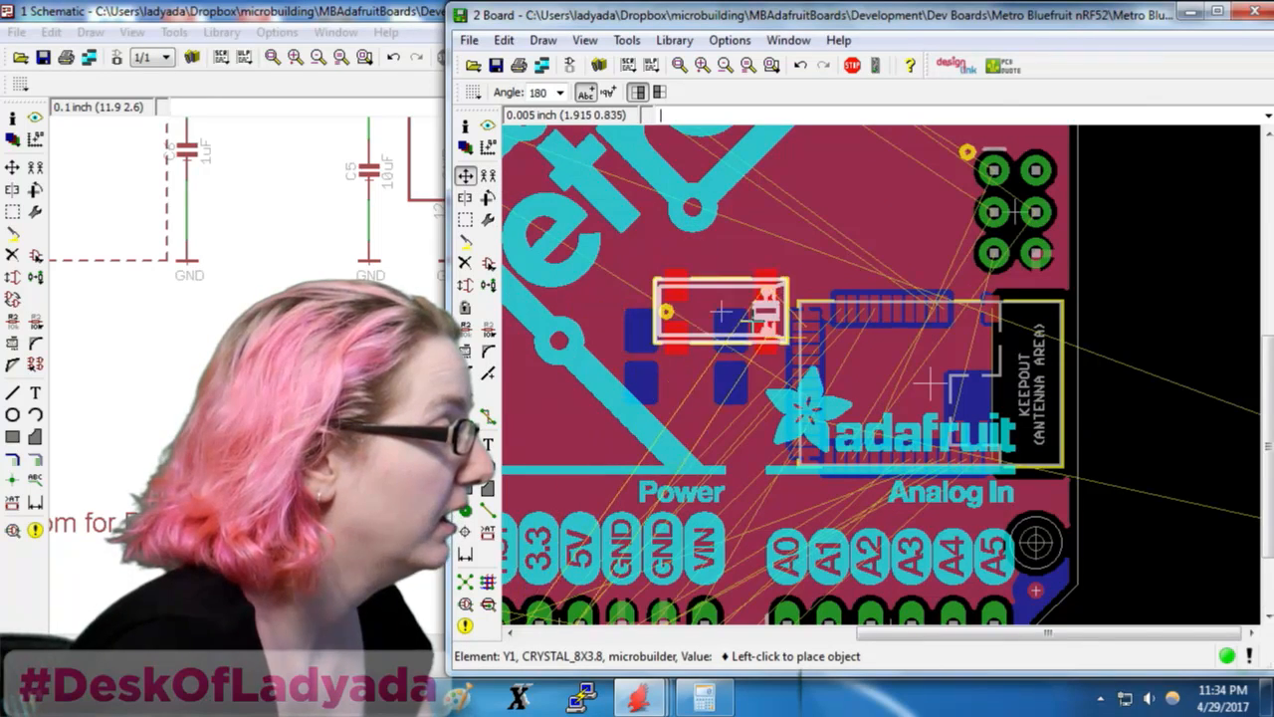
pyautogui.click(733, 333)
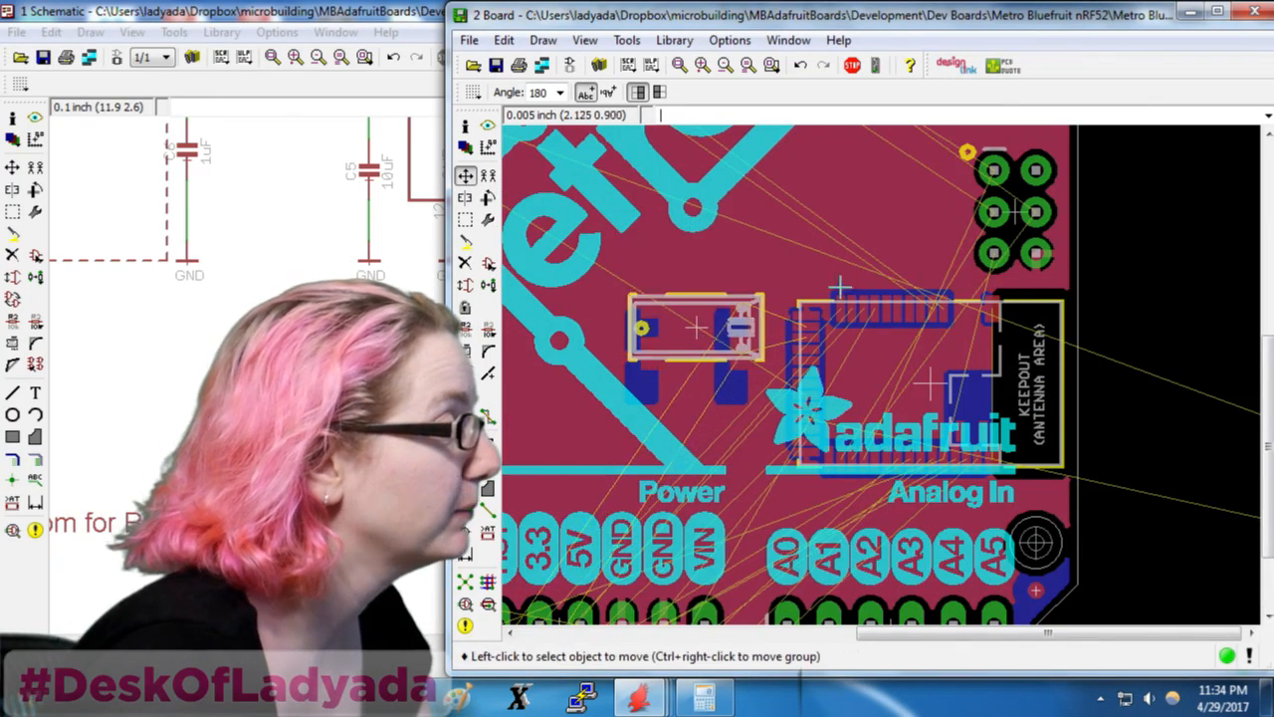
# Place the 22pF capacitor C2 just above crystal Y1, rotated to 180 degrees, and recompute the ratsnest
pyautogui.scroll(-4, 831, 267)
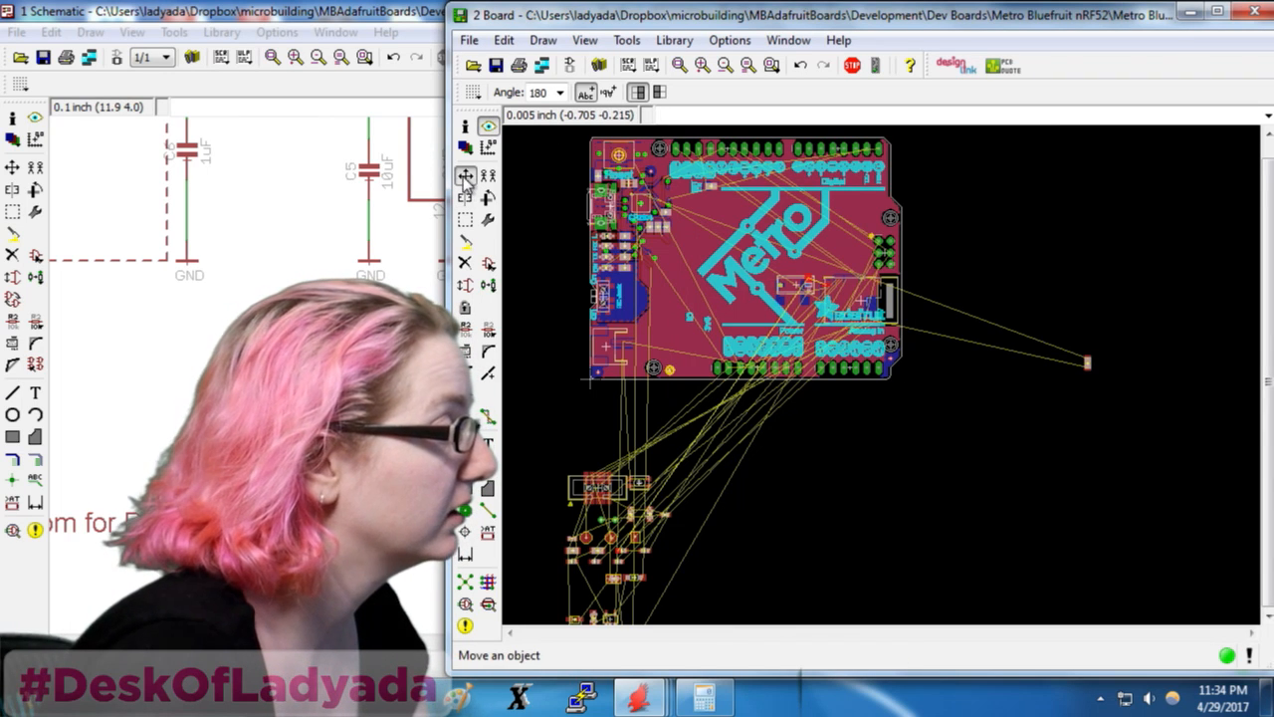
pyautogui.click(465, 176)
pyautogui.click(626, 542)
pyautogui.scroll(4, 796, 274)
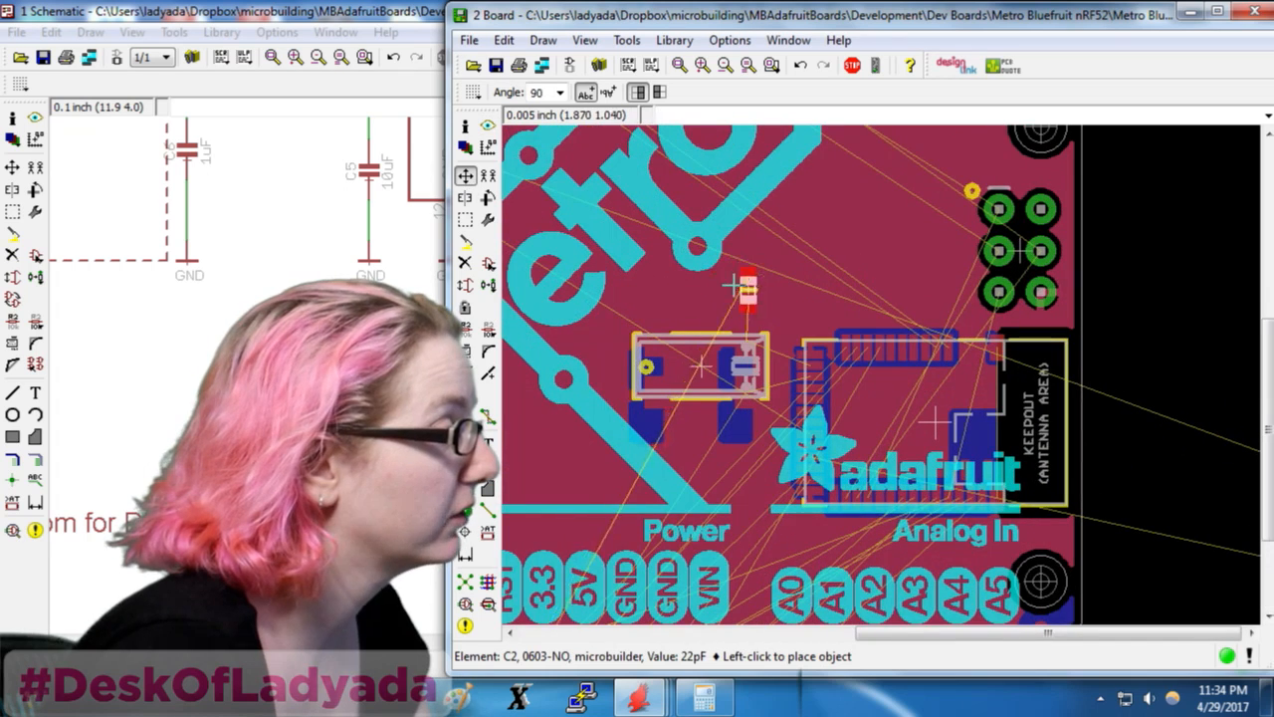
pyautogui.rightClick(727, 298)
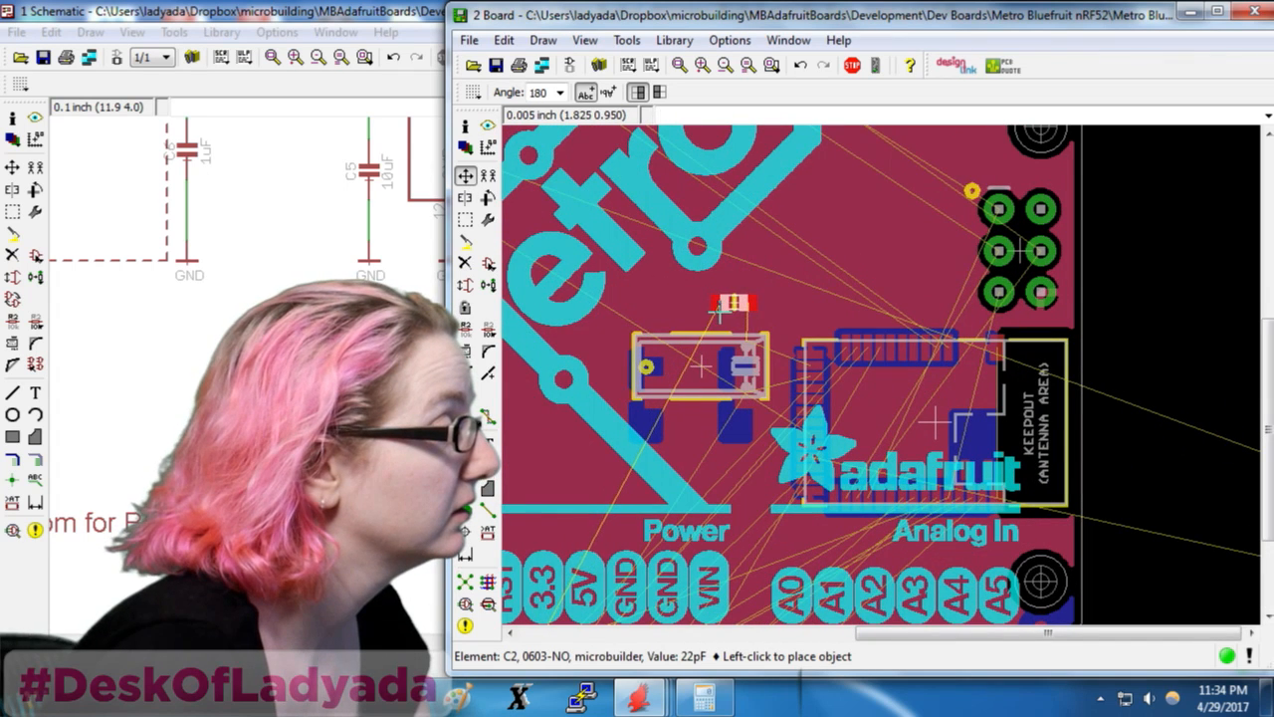
pyautogui.click(717, 311)
pyautogui.click(465, 582)
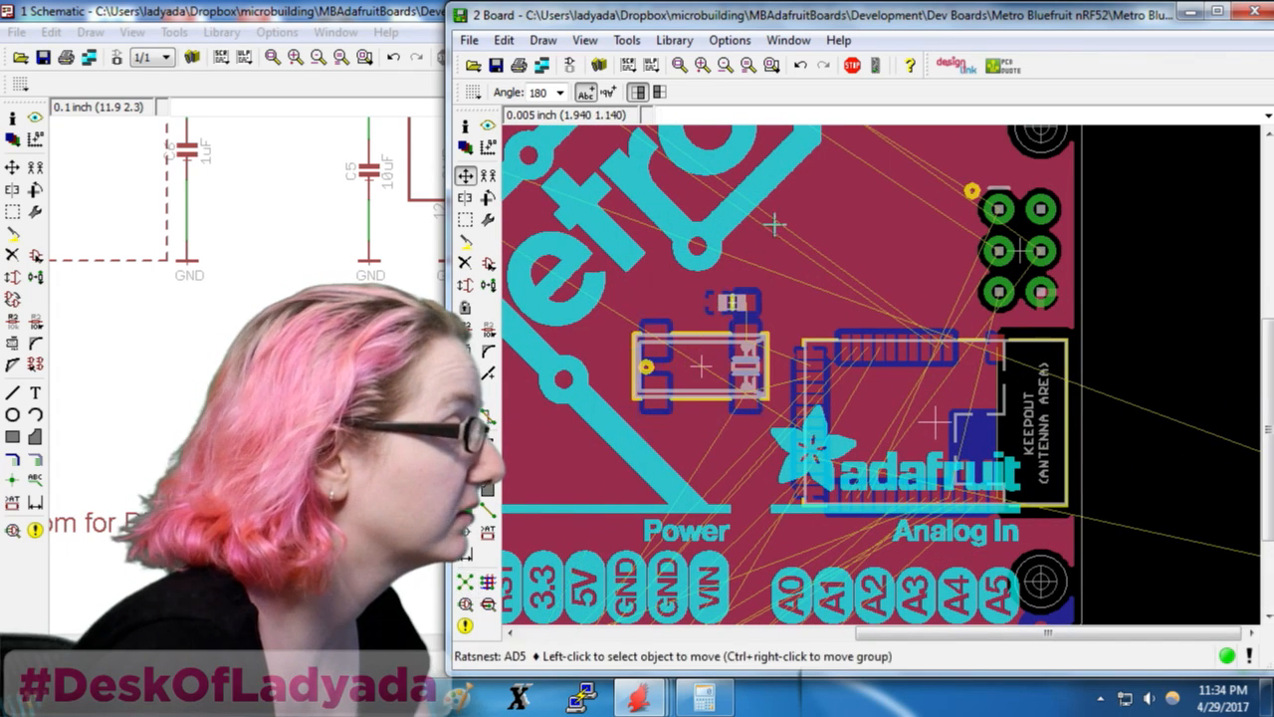
# Switch to the schematic and draw net stubs from U1 pins P0.23 and P0.24
pyautogui.scroll(-3, 812, 280)
pyautogui.click(328, 15)
pyautogui.scroll(-4, 642, 501)
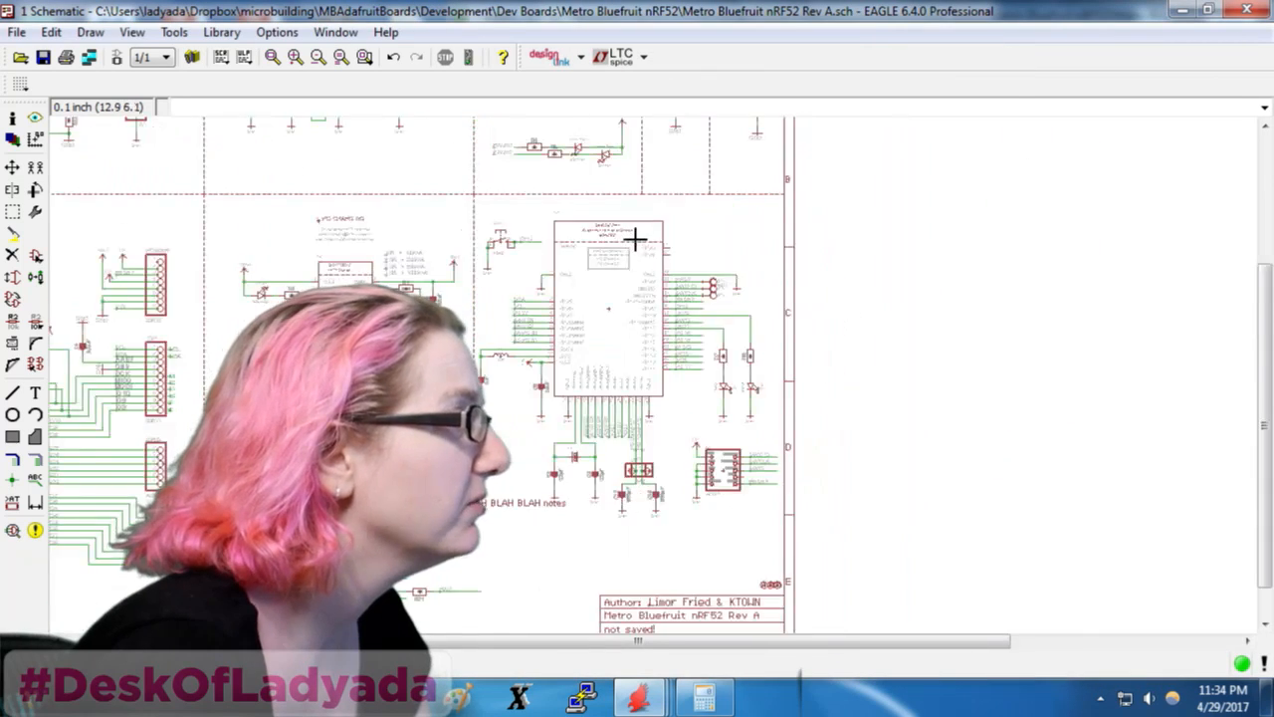
pyautogui.scroll(5, 636, 239)
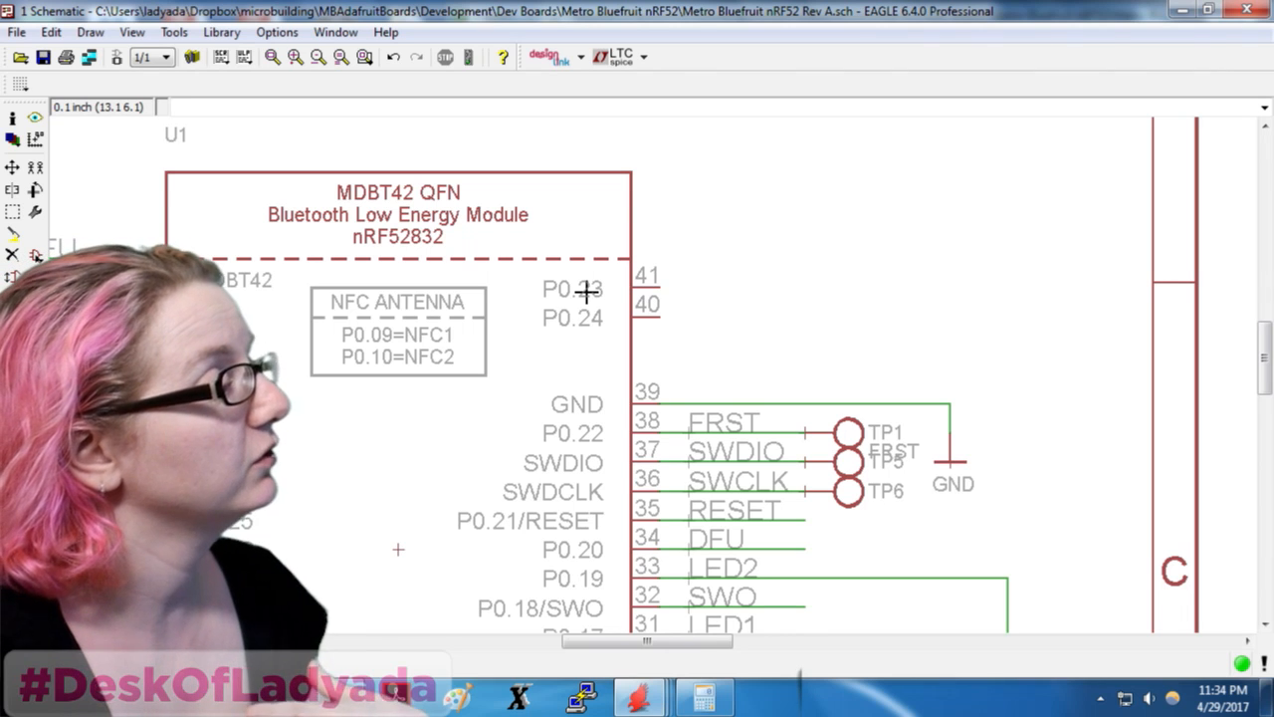
pyautogui.click(37, 460)
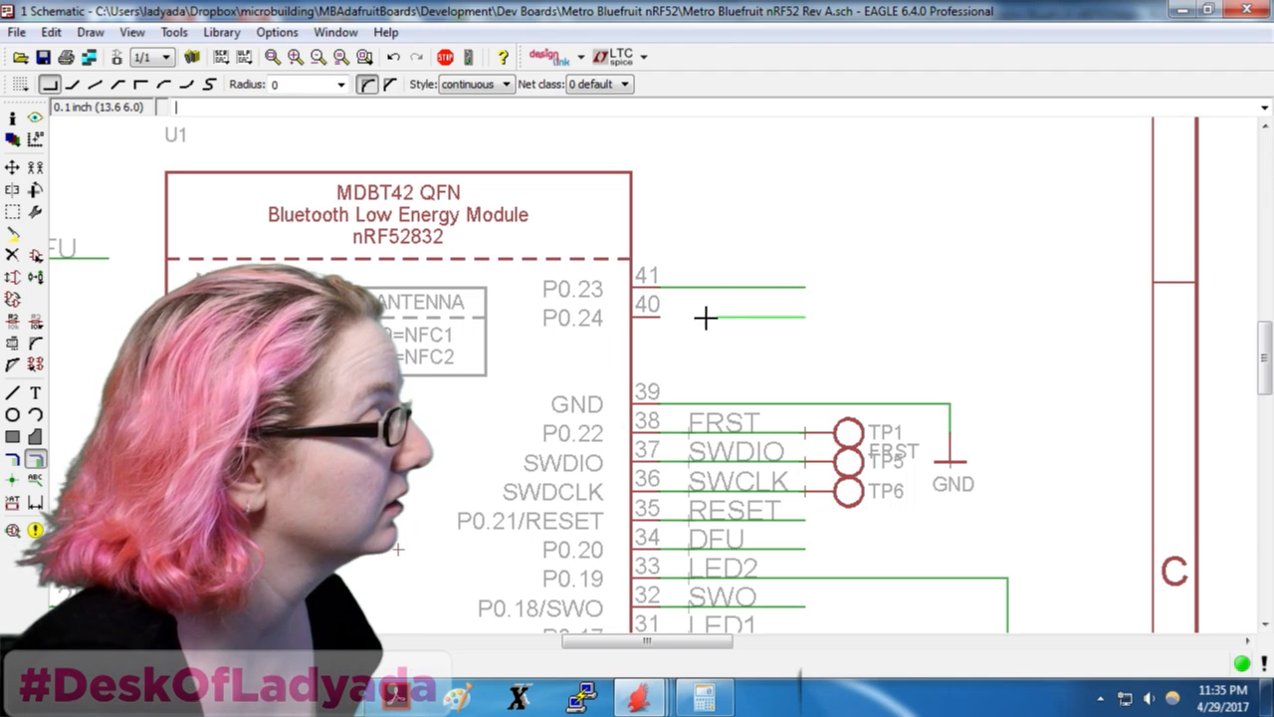
# Switch to the board layout and examine the BLE module's antenna keepout area at the board edge
pyautogui.click(116, 57)
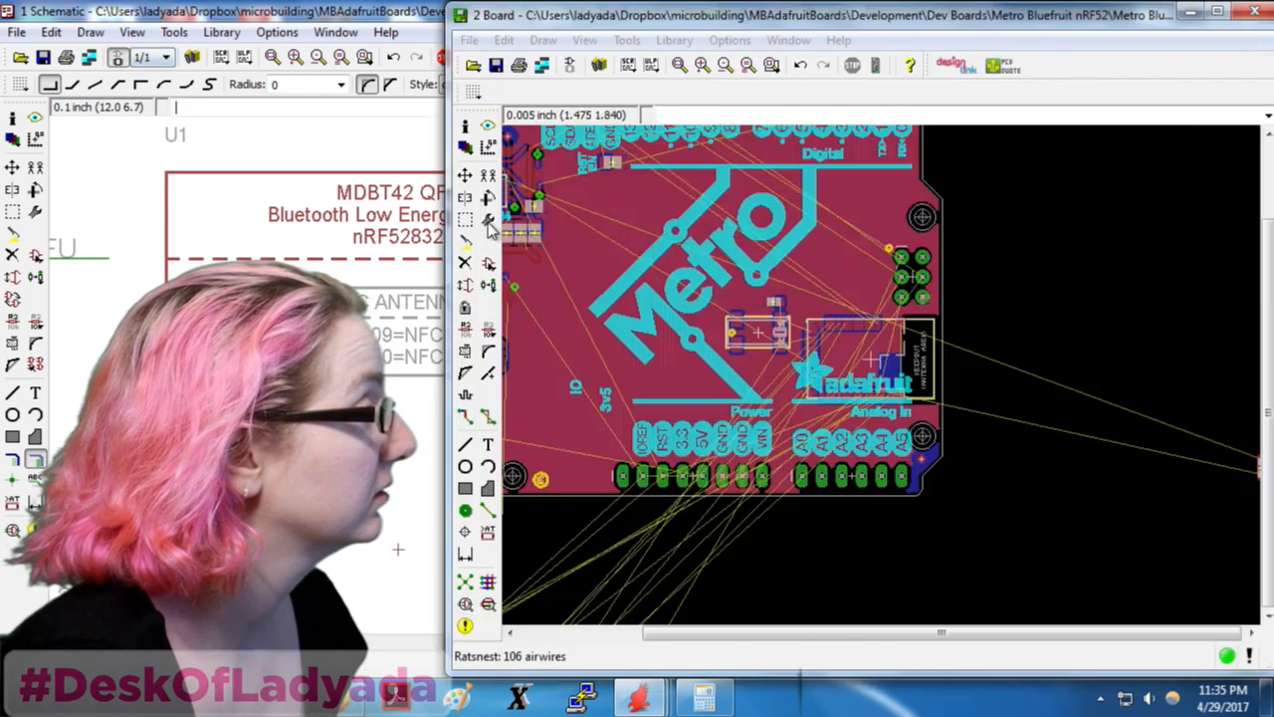
pyautogui.scroll(3, 904, 366)
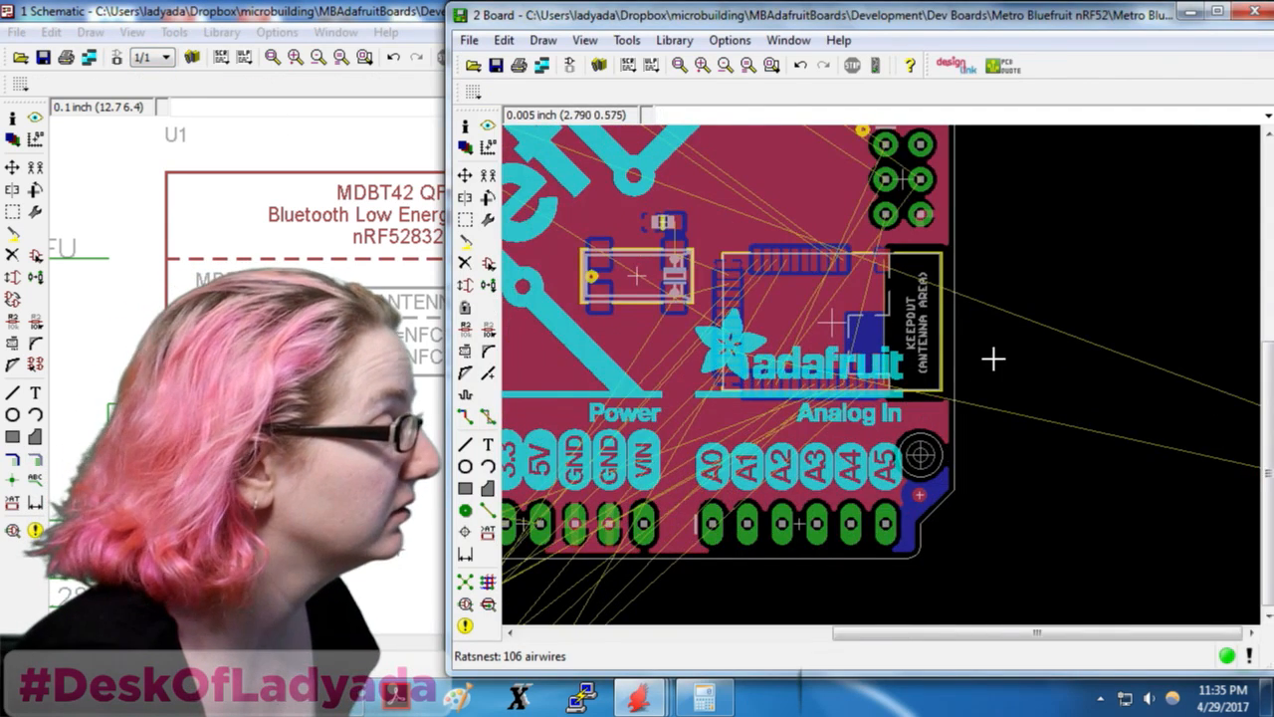
pyautogui.scroll(-1, 994, 358)
pyautogui.scroll(4, 866, 302)
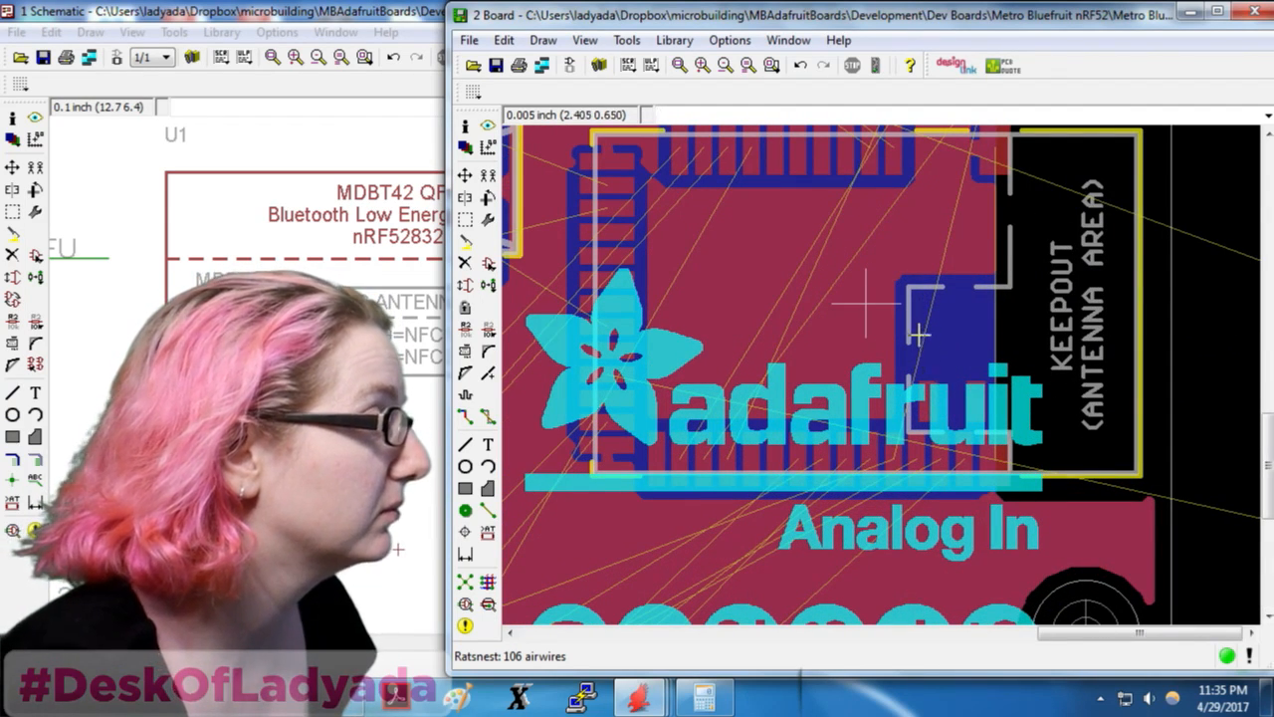
pyautogui.scroll(-3, 866, 302)
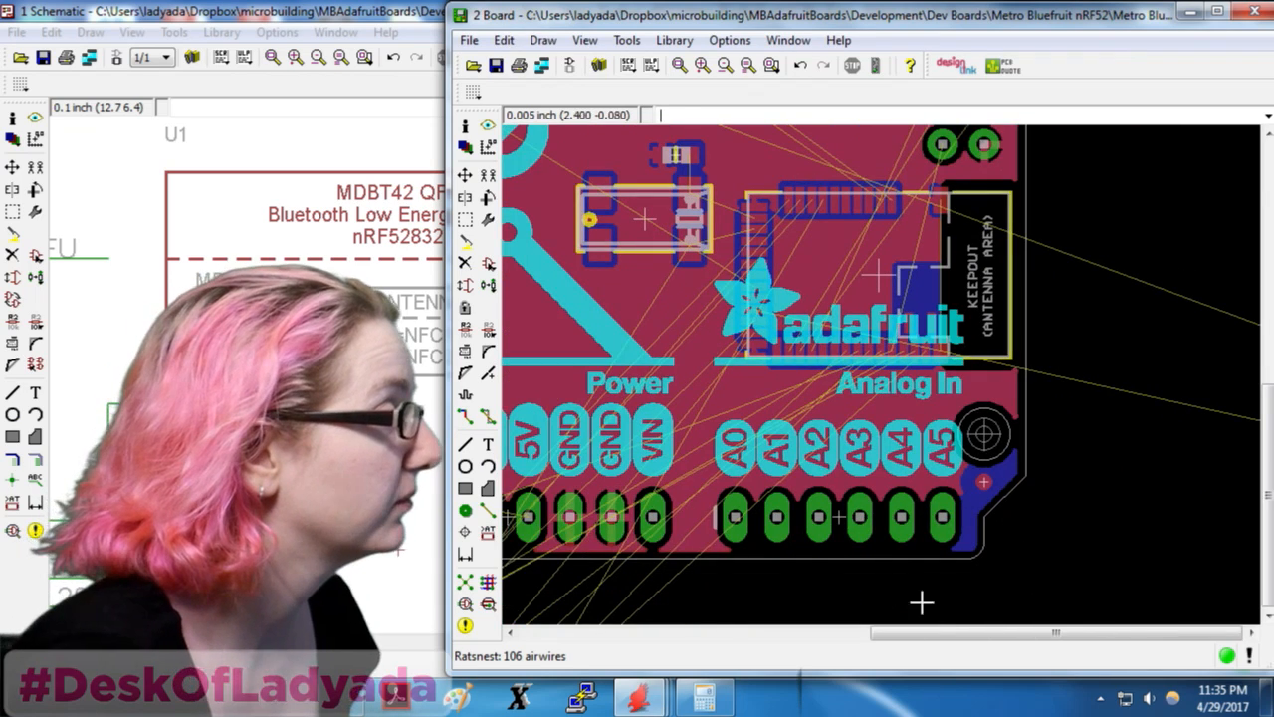
pyautogui.scroll(-2, 907, 337)
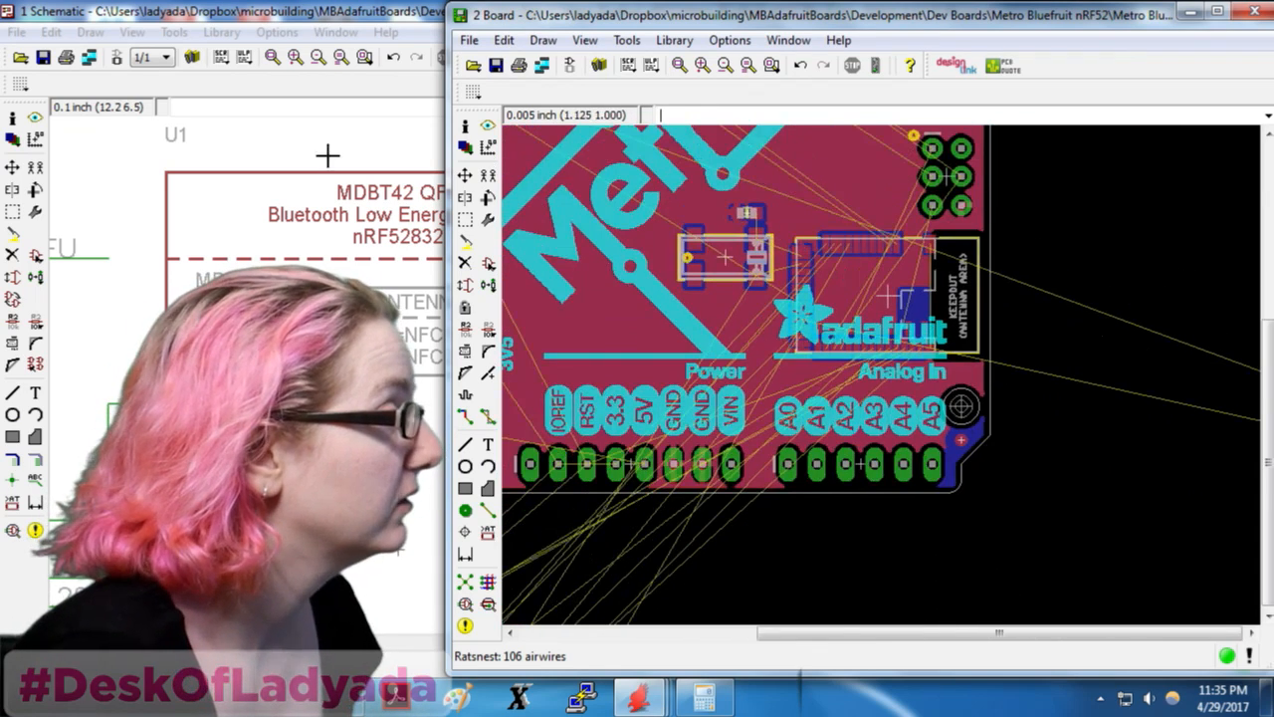
# Move the 22pF capacitor C3 onto the board just below crystal Y1, rotated to 180 degrees
pyautogui.click(485, 130)
pyautogui.scroll(-2, 967, 220)
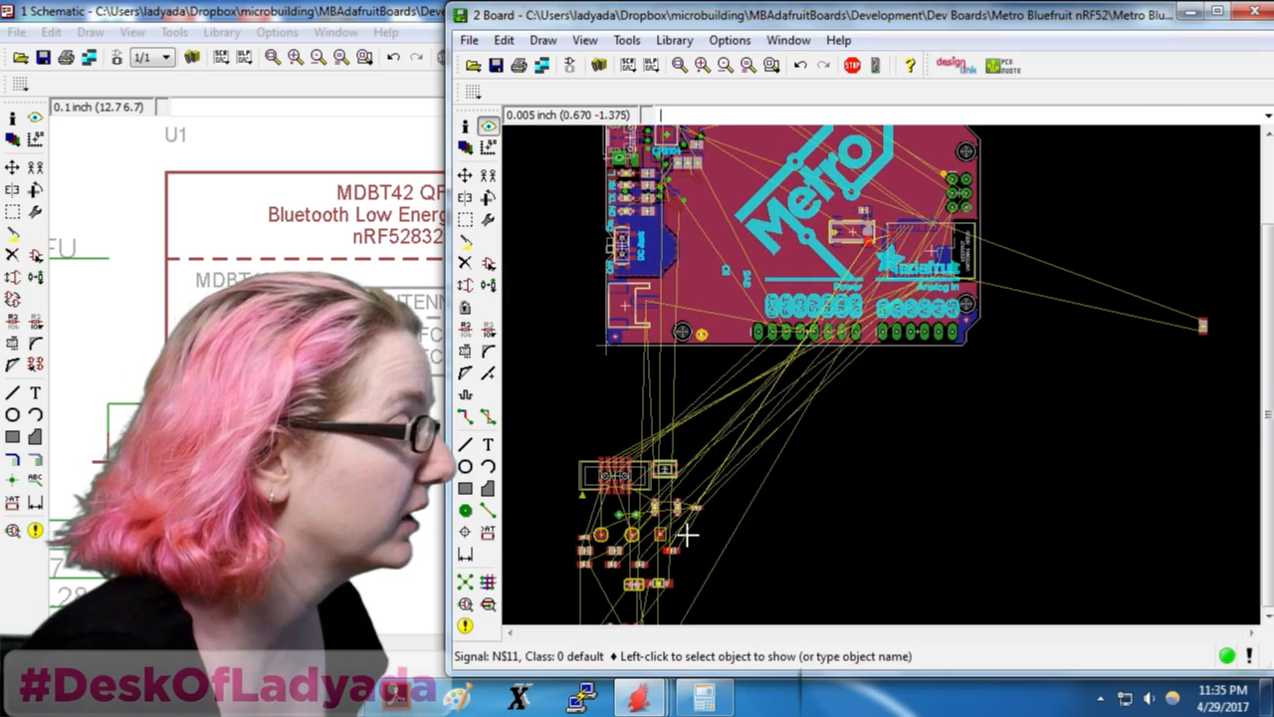
pyautogui.click(466, 175)
pyautogui.click(672, 549)
pyautogui.scroll(4, 906, 194)
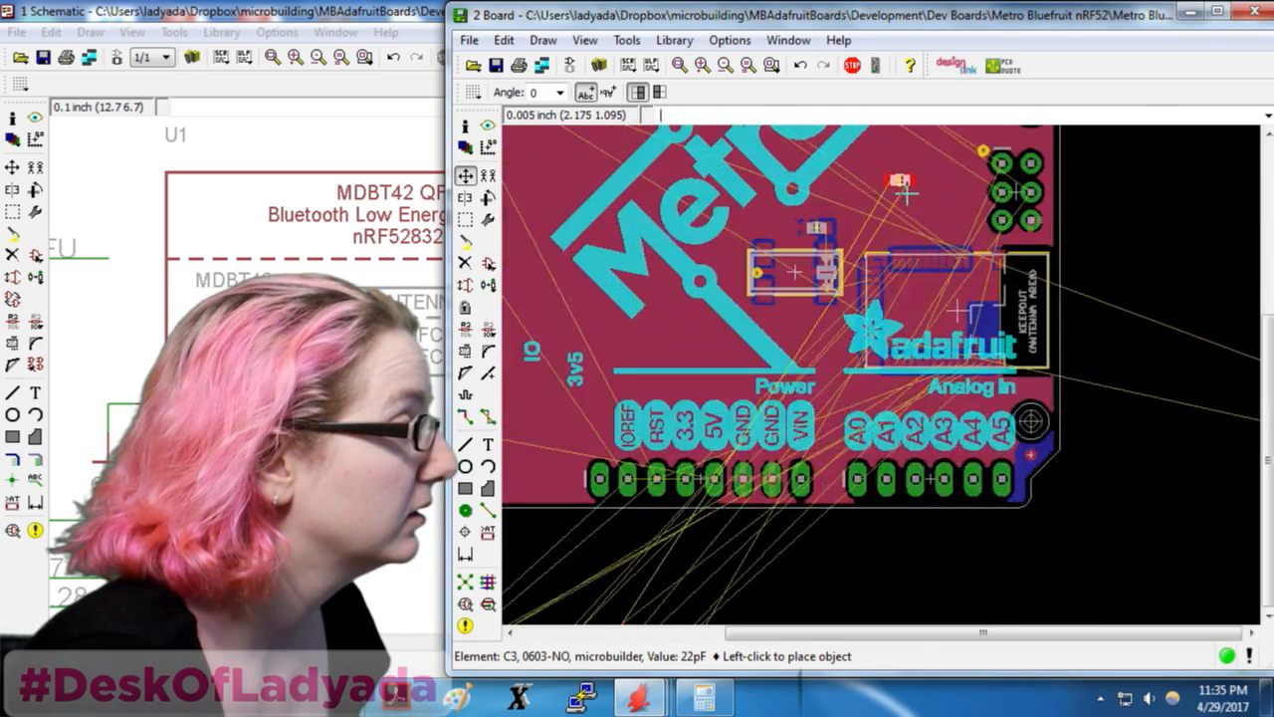
pyautogui.scroll(3, 905, 194)
pyautogui.rightClick(778, 365)
pyautogui.rightClick(775, 368)
pyautogui.click(741, 378)
# Move connector X2 to just below the lower right corner of the board
pyautogui.scroll(-6, 881, 265)
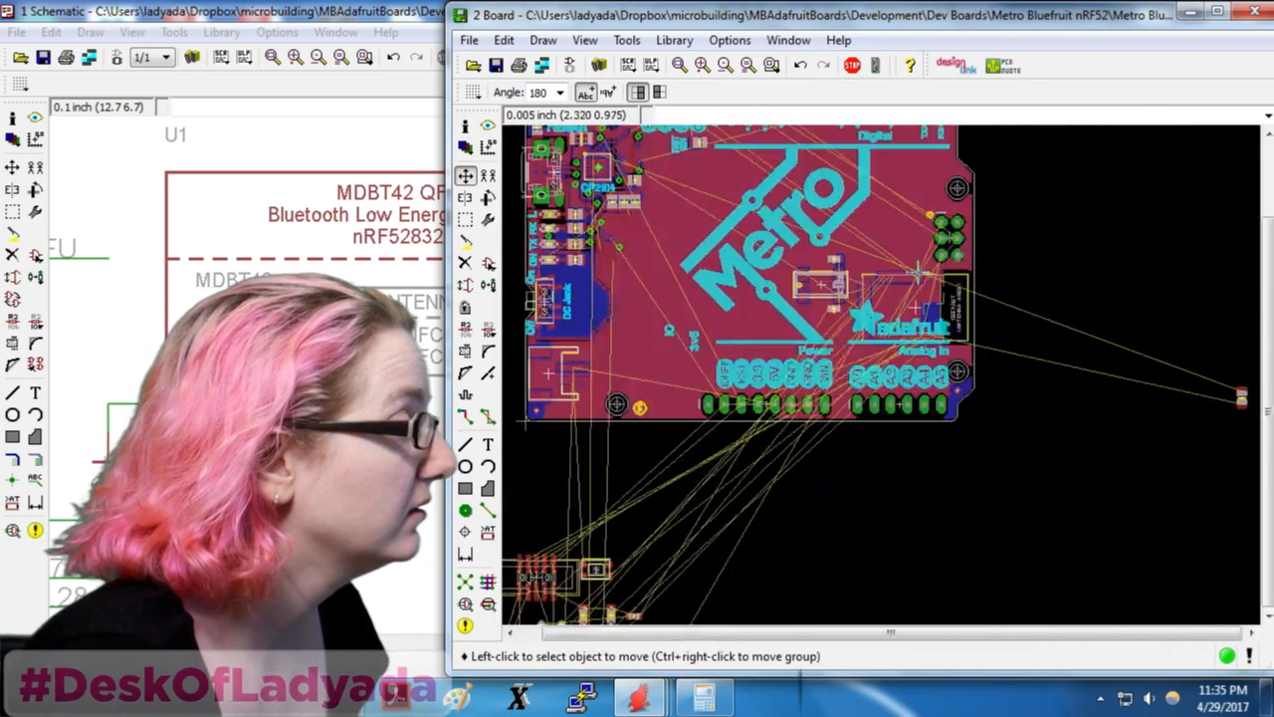
pyautogui.scroll(-2, 917, 271)
pyautogui.click(653, 493)
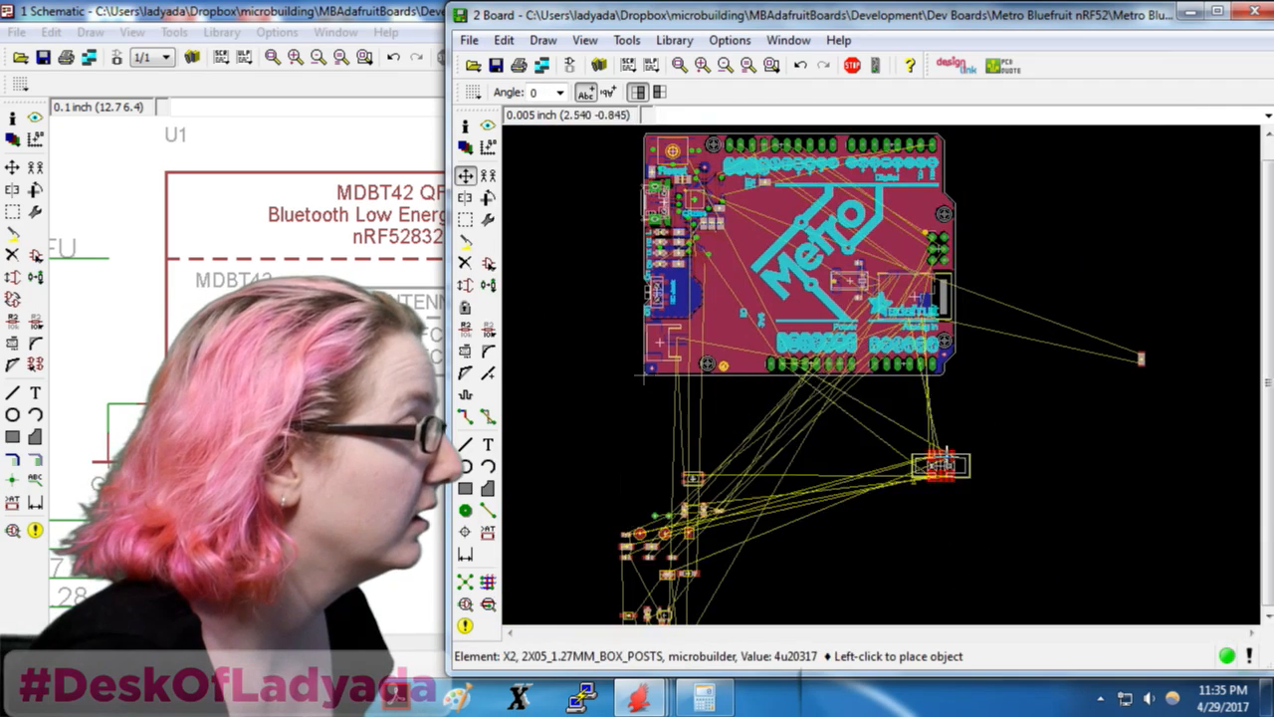
pyautogui.scroll(3, 941, 464)
pyautogui.click(957, 426)
# Group the remaining loose components below the board and move them together to the area right of the board
pyautogui.scroll(-2, 984, 364)
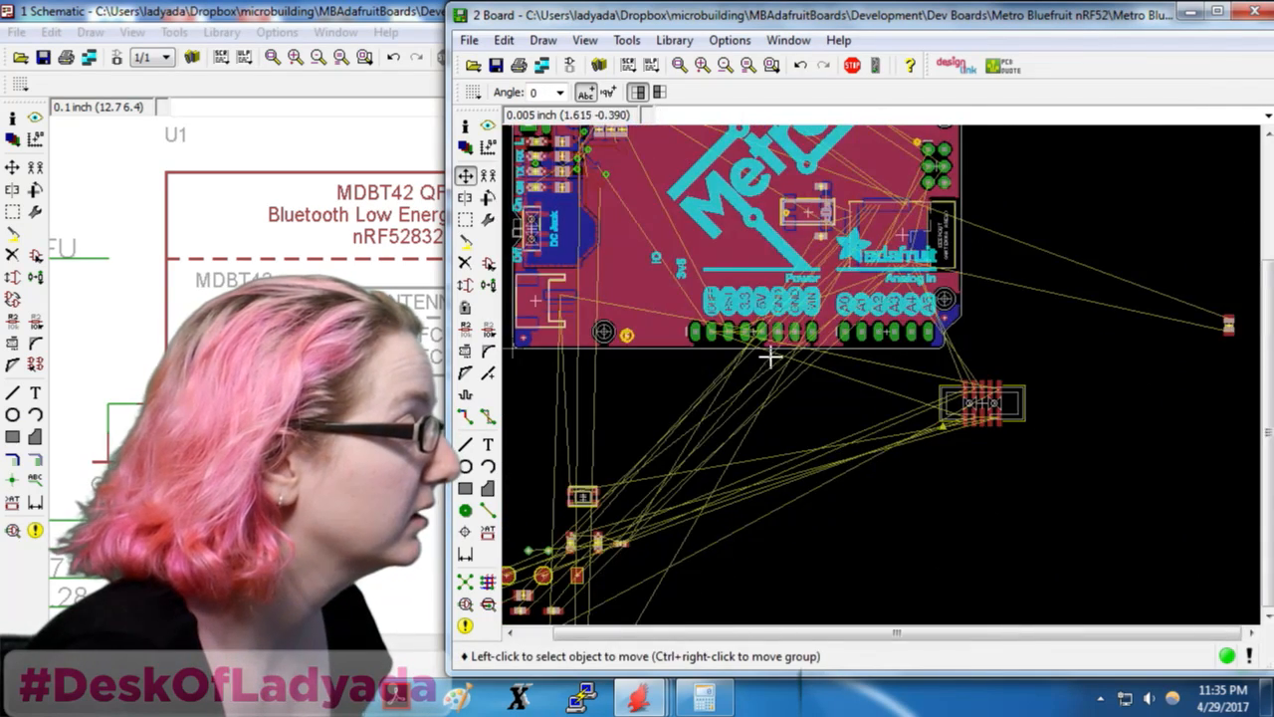
pyautogui.scroll(-3, 693, 597)
pyautogui.scroll(3, 727, 583)
pyautogui.scroll(-2, 728, 584)
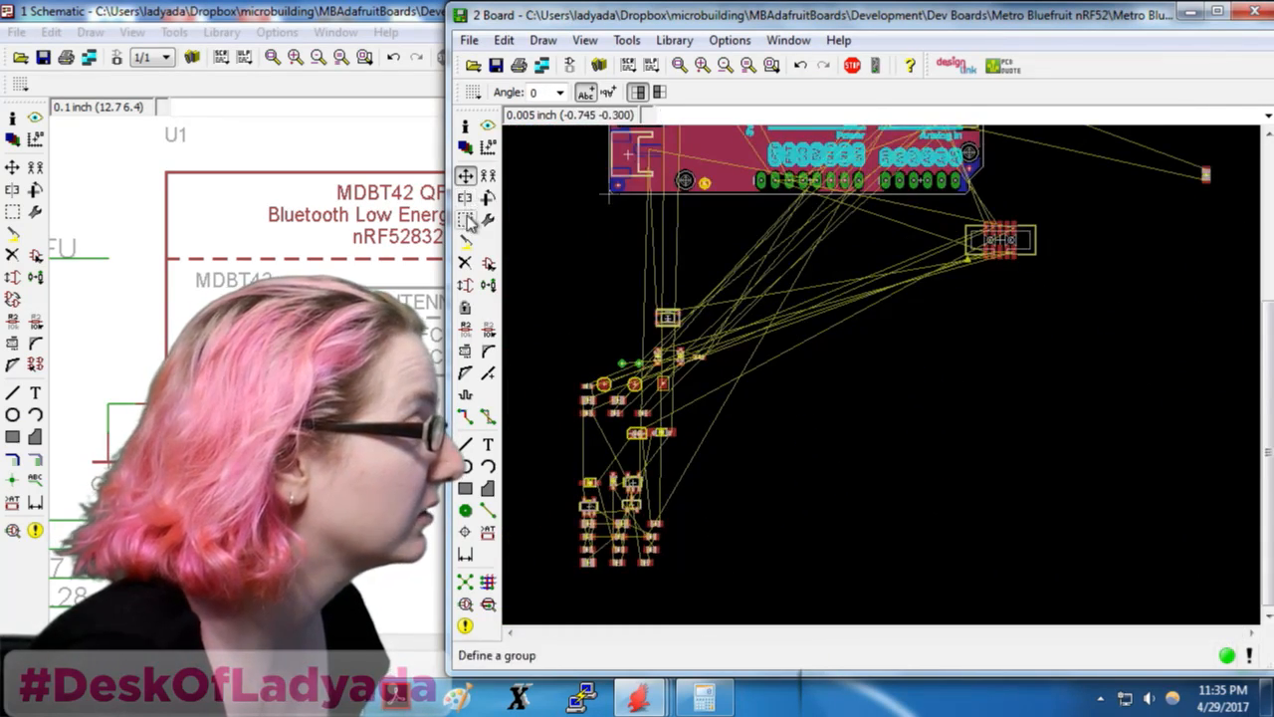
pyautogui.click(468, 221)
pyautogui.moveTo(564, 275); pyautogui.dragTo(716, 588)
pyautogui.click(465, 175)
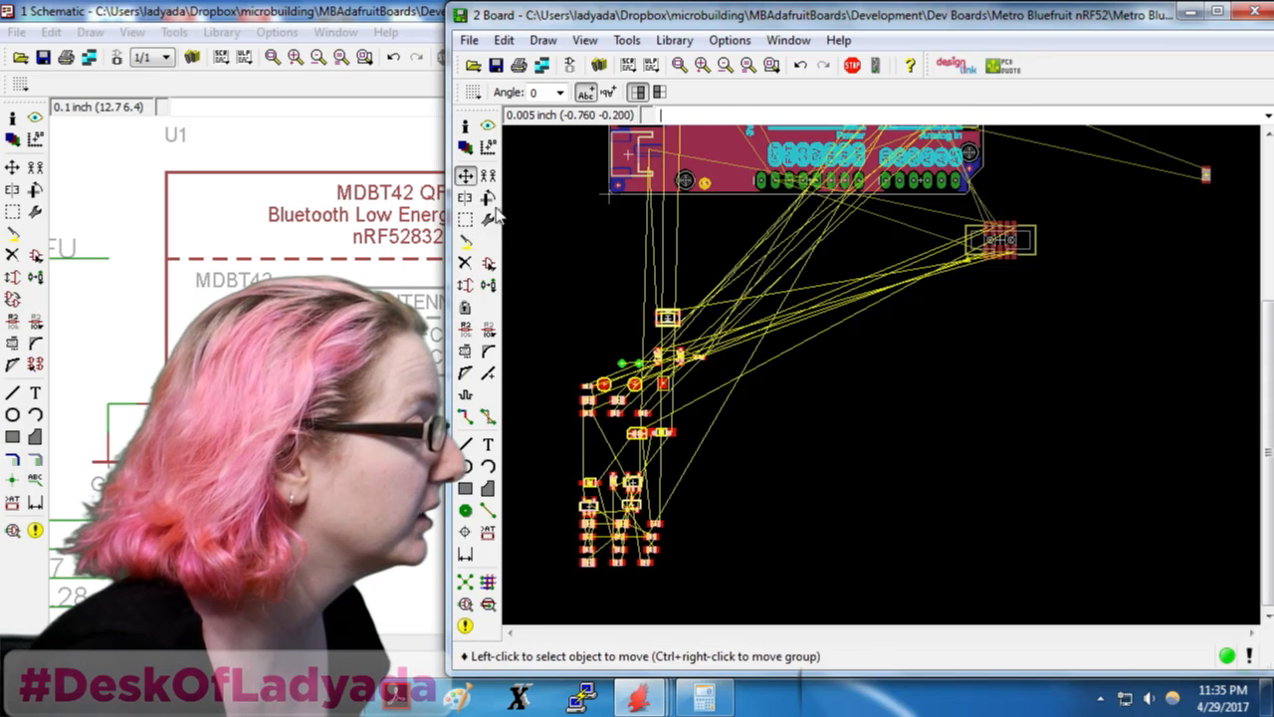
pyautogui.keyDown('ctrl'); pyautogui.rightClick(589, 338); pyautogui.keyUp('ctrl')
pyautogui.scroll(-5, 589, 339)
pyautogui.click(857, 274)
pyautogui.scroll(5, 909, 349)
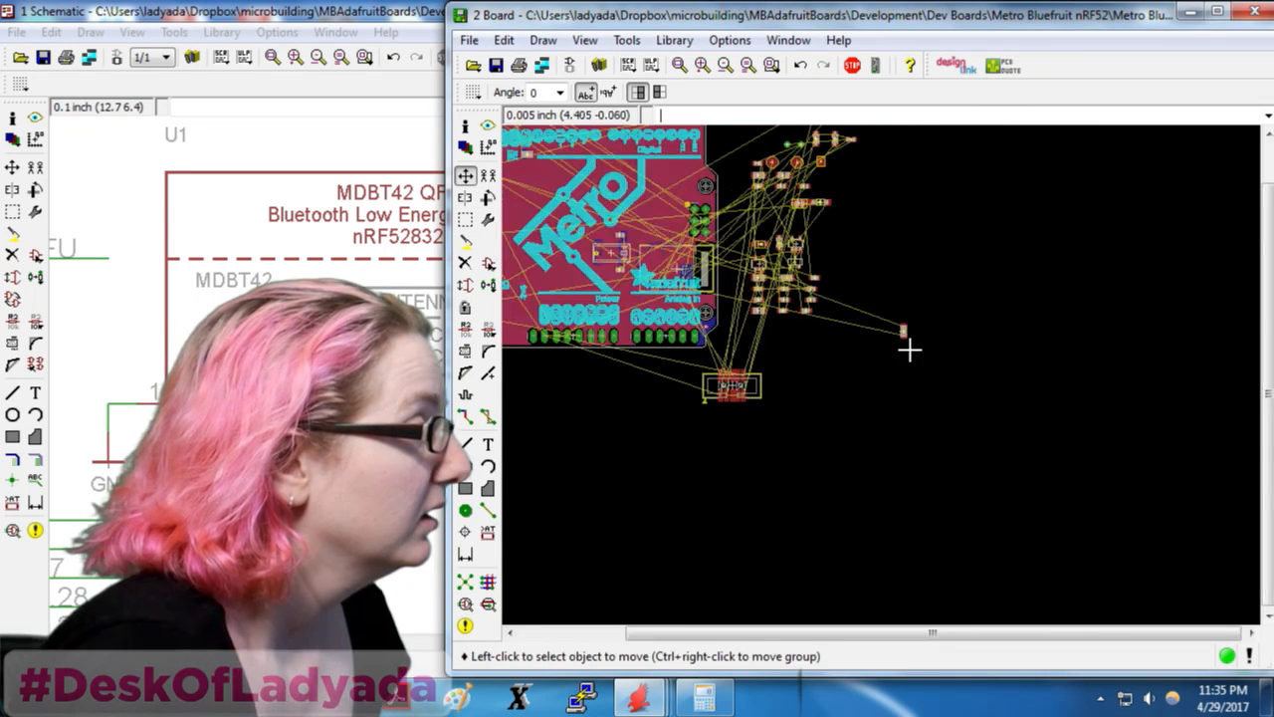
# Move the stray two-pad part in with the loose components and place button SW1 at the upper left of that cluster
pyautogui.click(903, 331)
pyautogui.click(795, 228)
pyautogui.scroll(-3, 849, 394)
pyautogui.scroll(4, 836, 224)
pyautogui.click(837, 224)
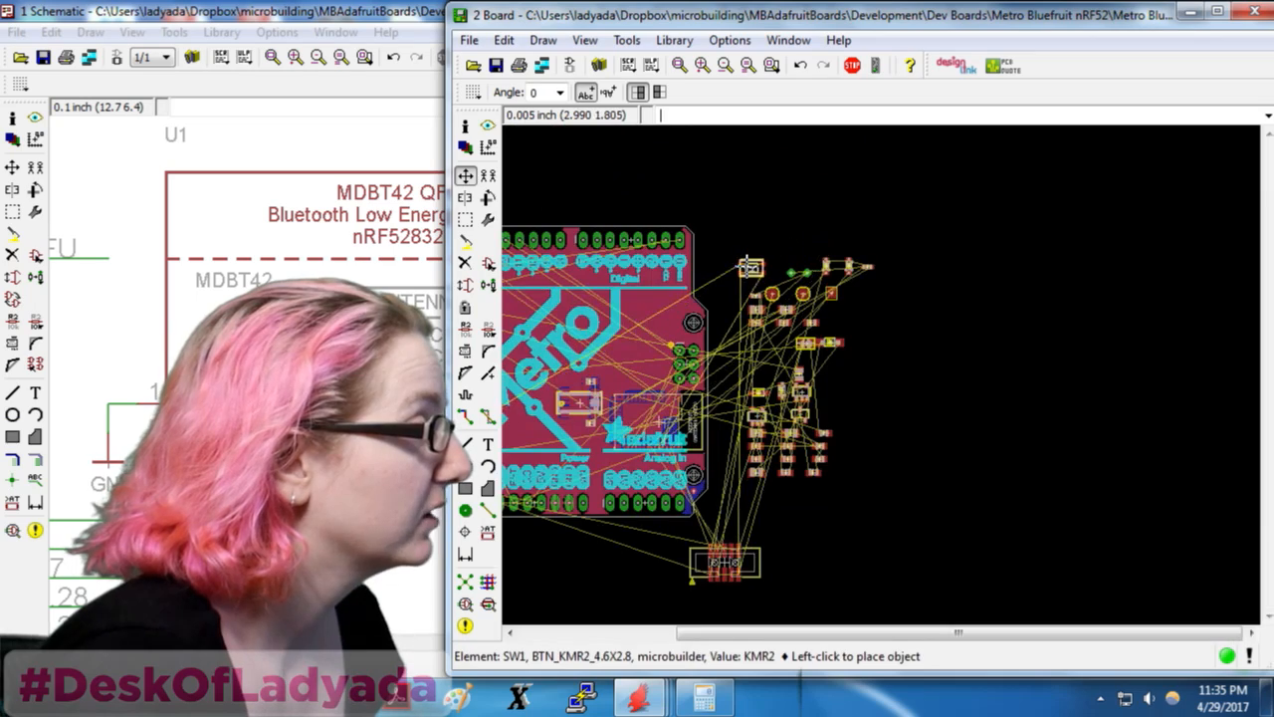
pyautogui.click(747, 263)
# Try moving the GND polygon's right edge inward and set the board grid to 0.01 inch
pyautogui.scroll(-3, 876, 202)
pyautogui.scroll(3, 669, 316)
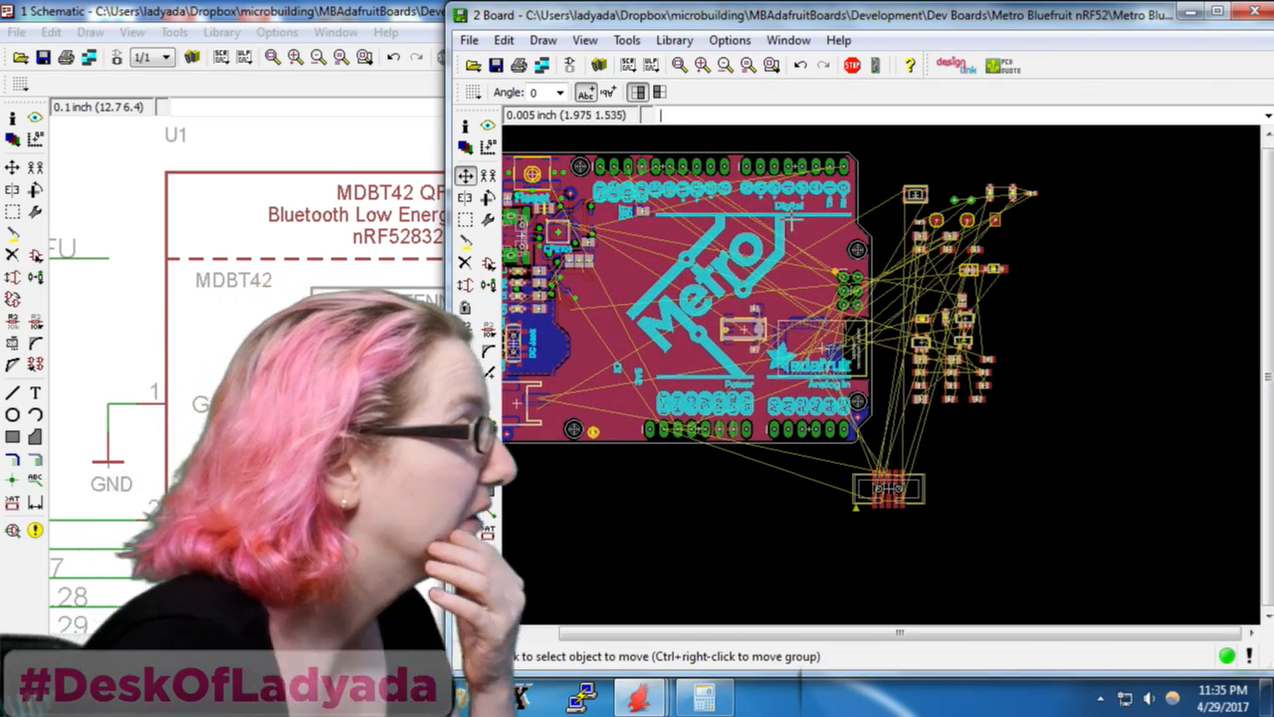
pyautogui.scroll(2, 633, 294)
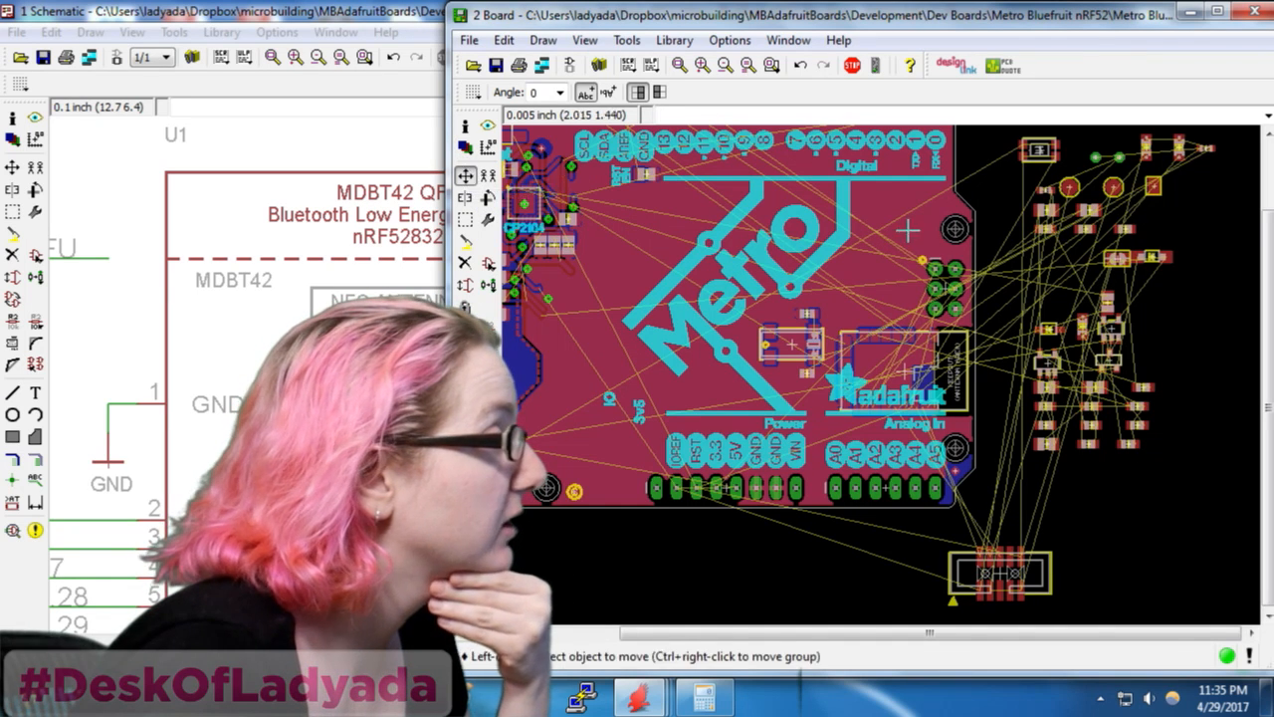
pyautogui.click(969, 283)
pyautogui.click(970, 284)
pyautogui.click(909, 284)
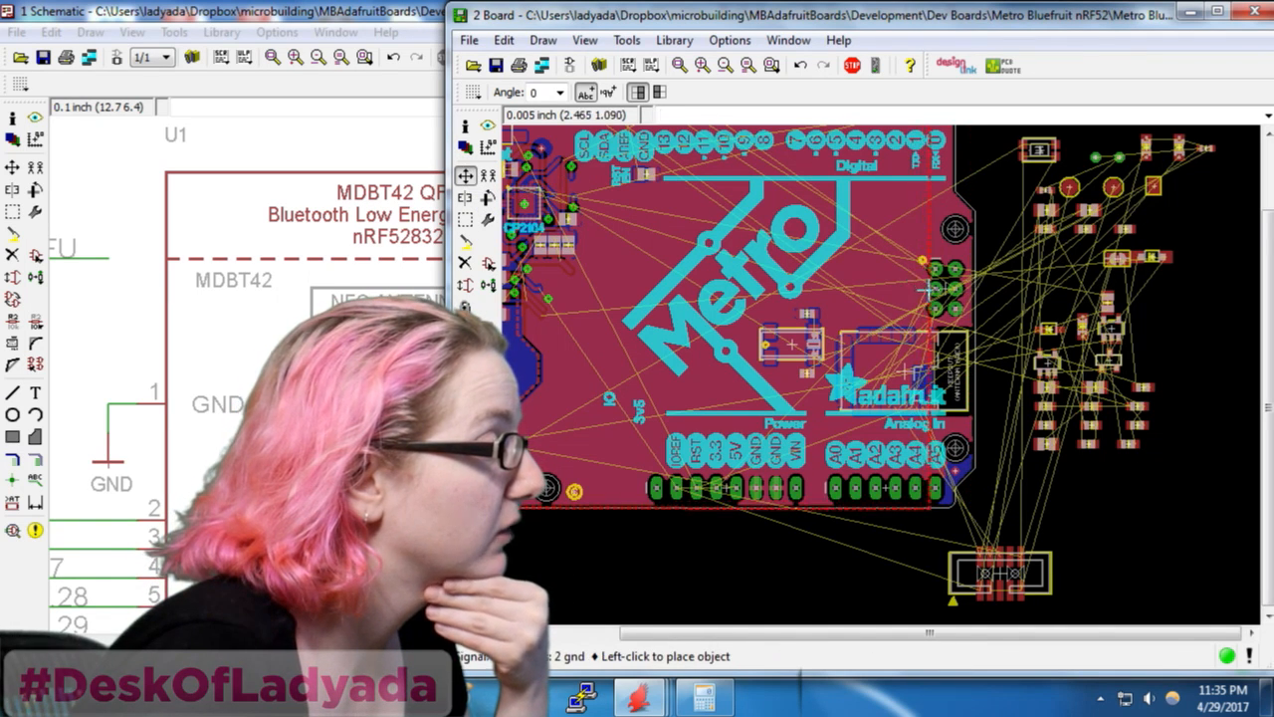
pyautogui.click(465, 91)
pyautogui.press('Return')
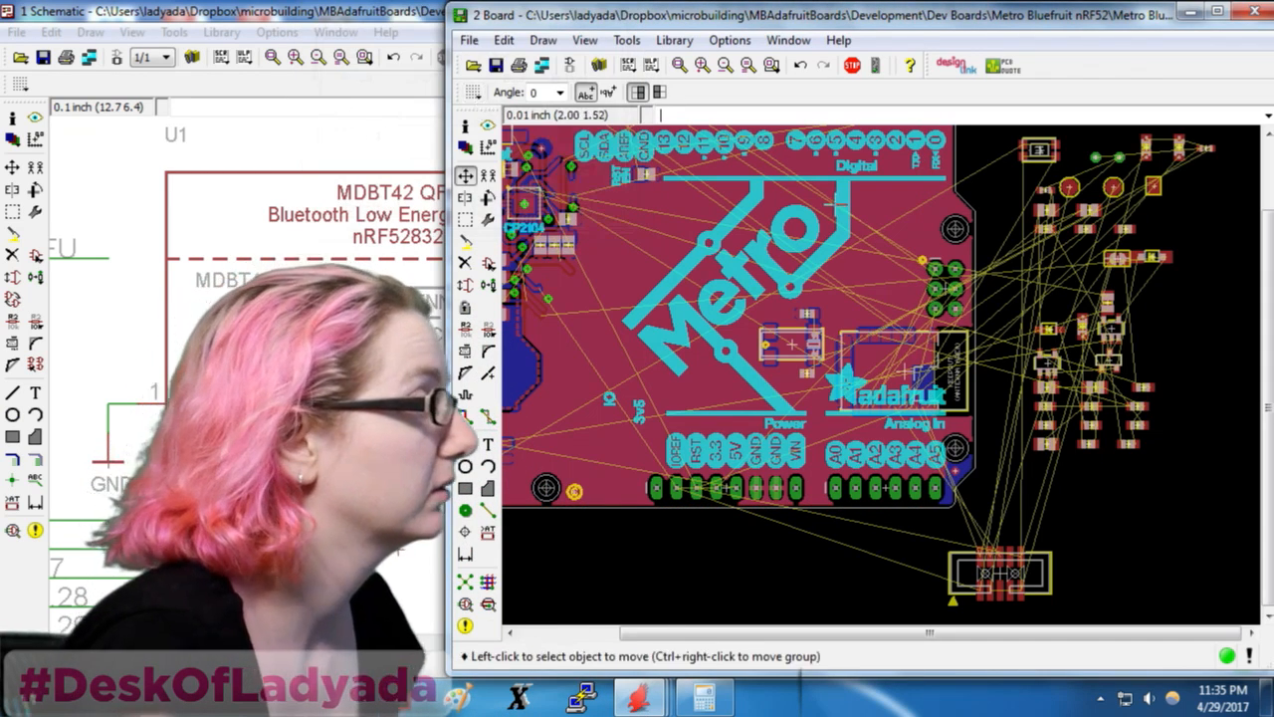
# Move the top GND polygon's right edge inward to just left of the 2x3 header
pyautogui.click(959, 231)
pyautogui.click(937, 287)
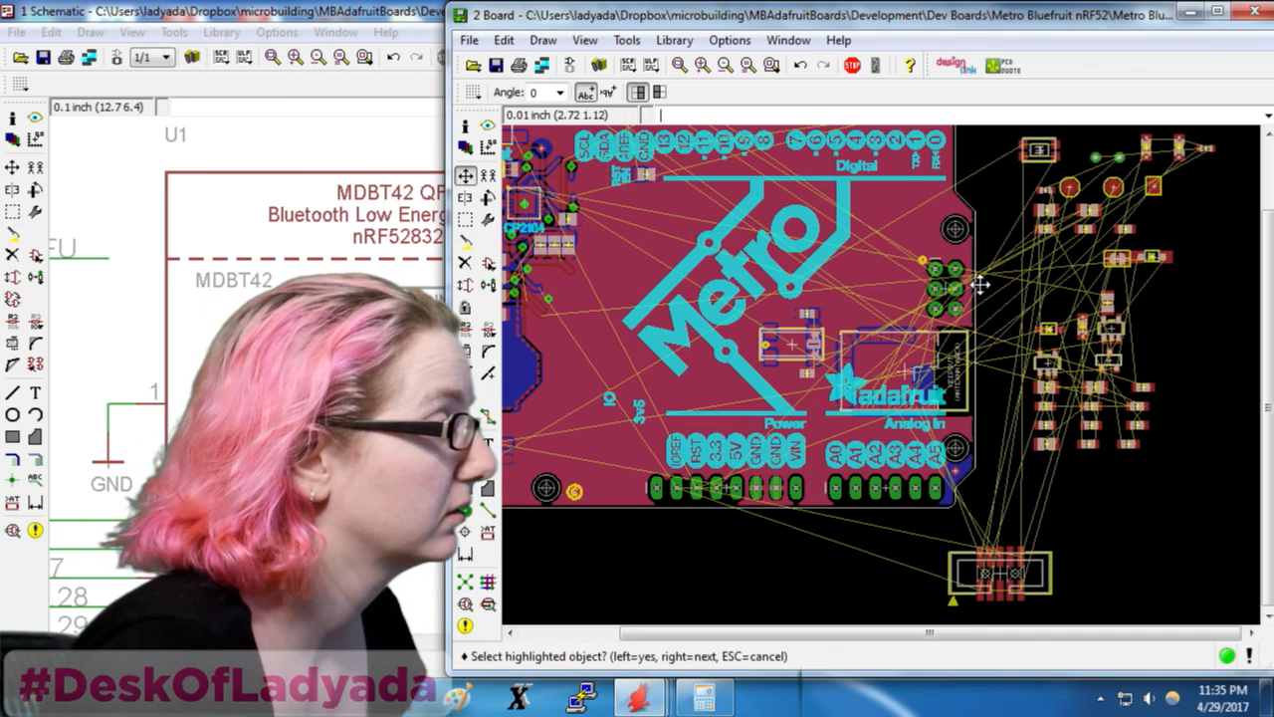
pyautogui.rightClick(936, 288)
pyautogui.click(937, 287)
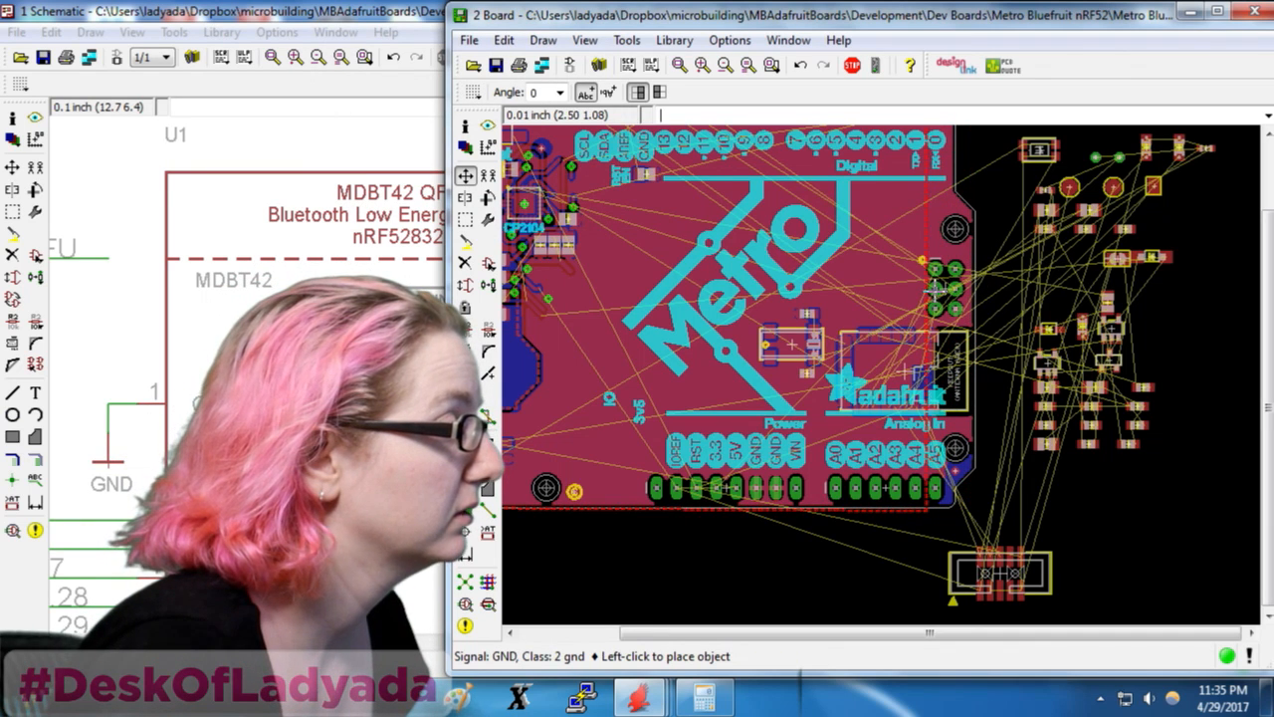
pyautogui.click(934, 287)
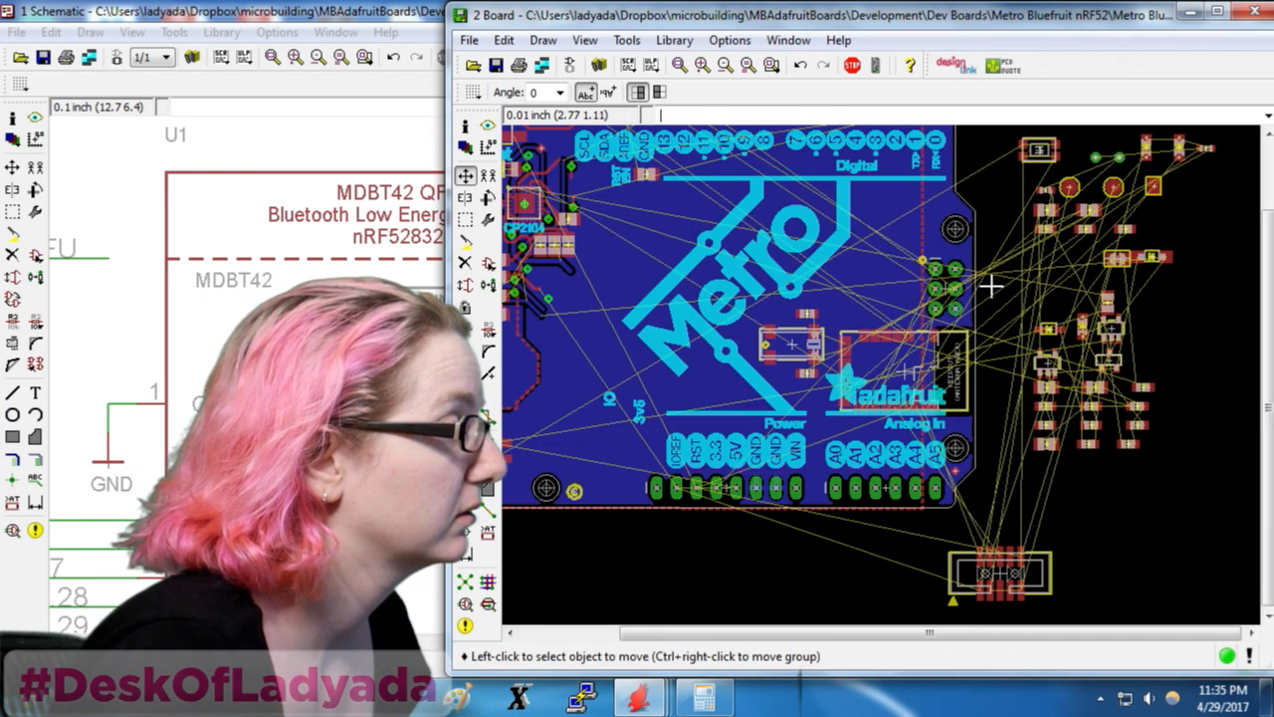
# Move the bottom GND polygon's right edge inward beside the 2x3 header and recompute the ratsnest
pyautogui.click(976, 286)
pyautogui.rightClick(976, 286)
pyautogui.click(975, 286)
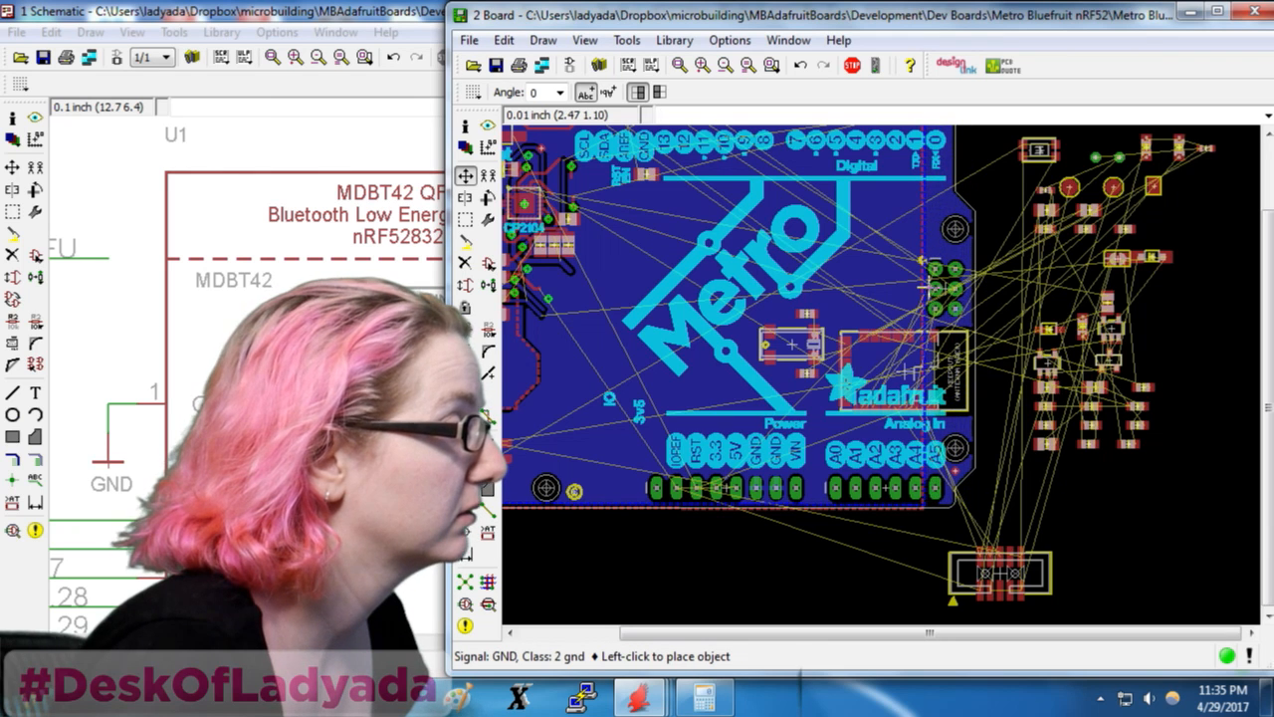
pyautogui.click(926, 289)
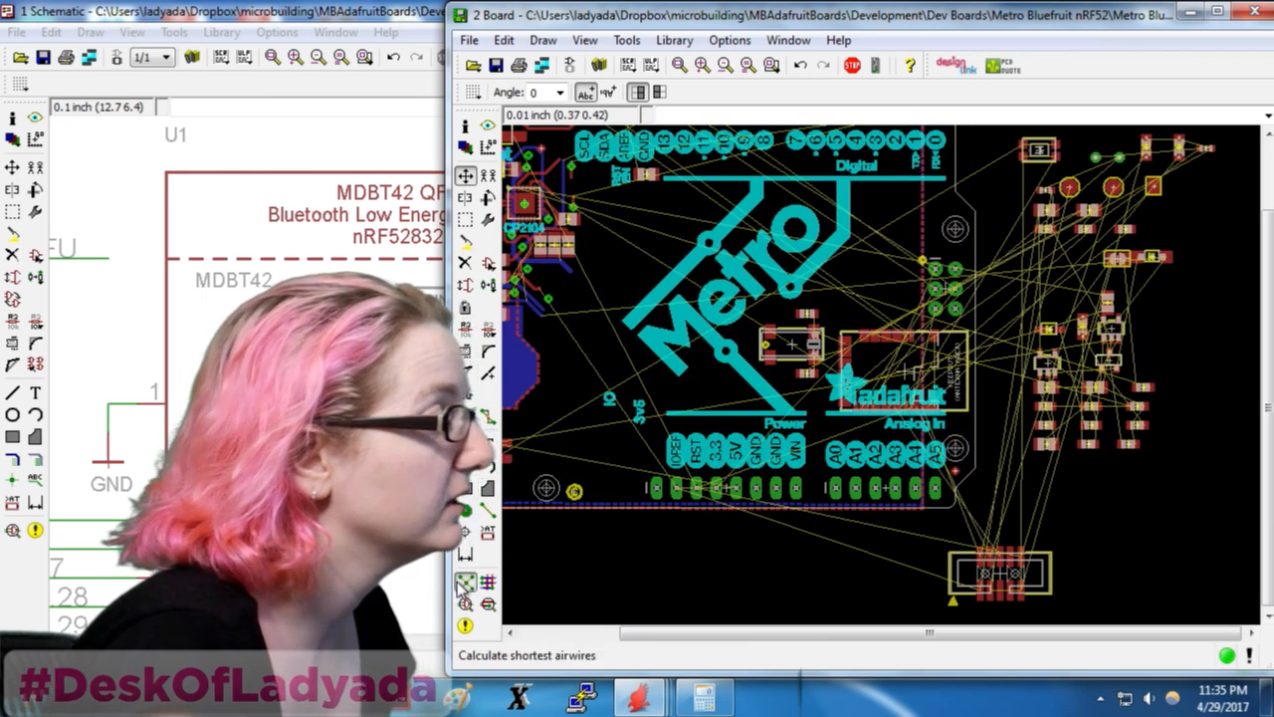
pyautogui.click(464, 584)
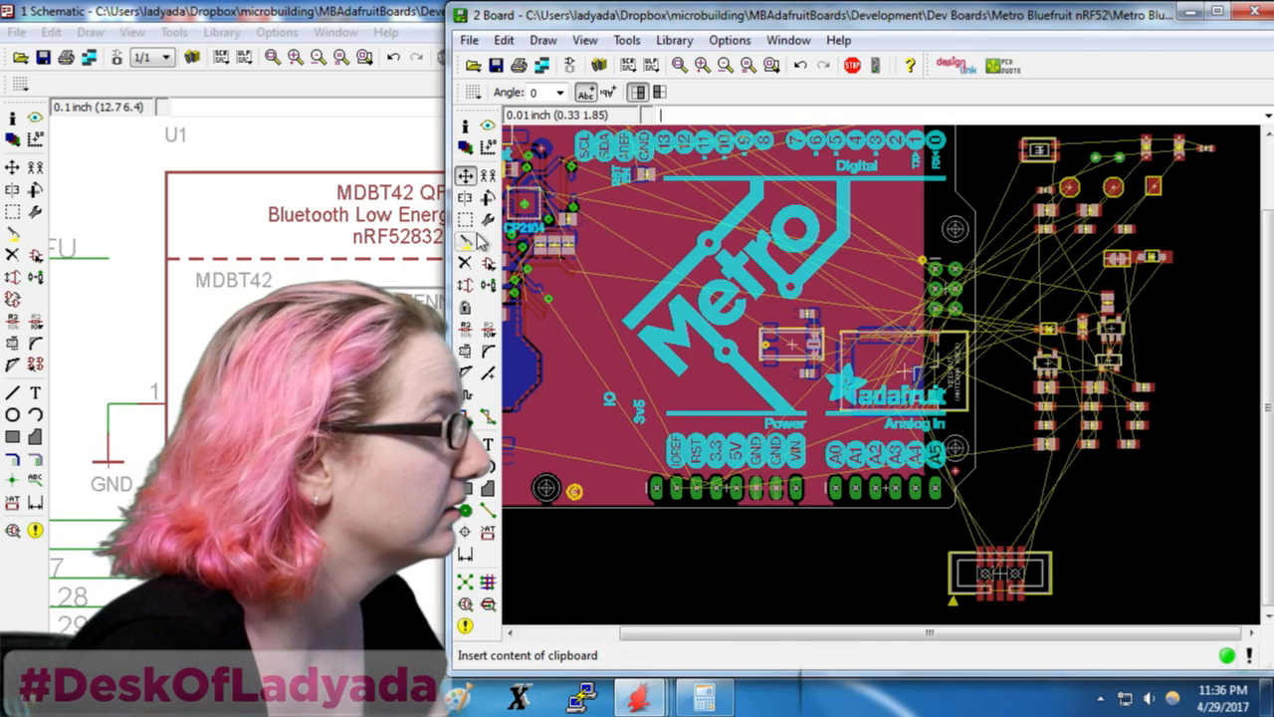
# Move the right edges of the top and bottom GND polygons past the board's left edge to clear the copper fill
pyautogui.click(924, 245)
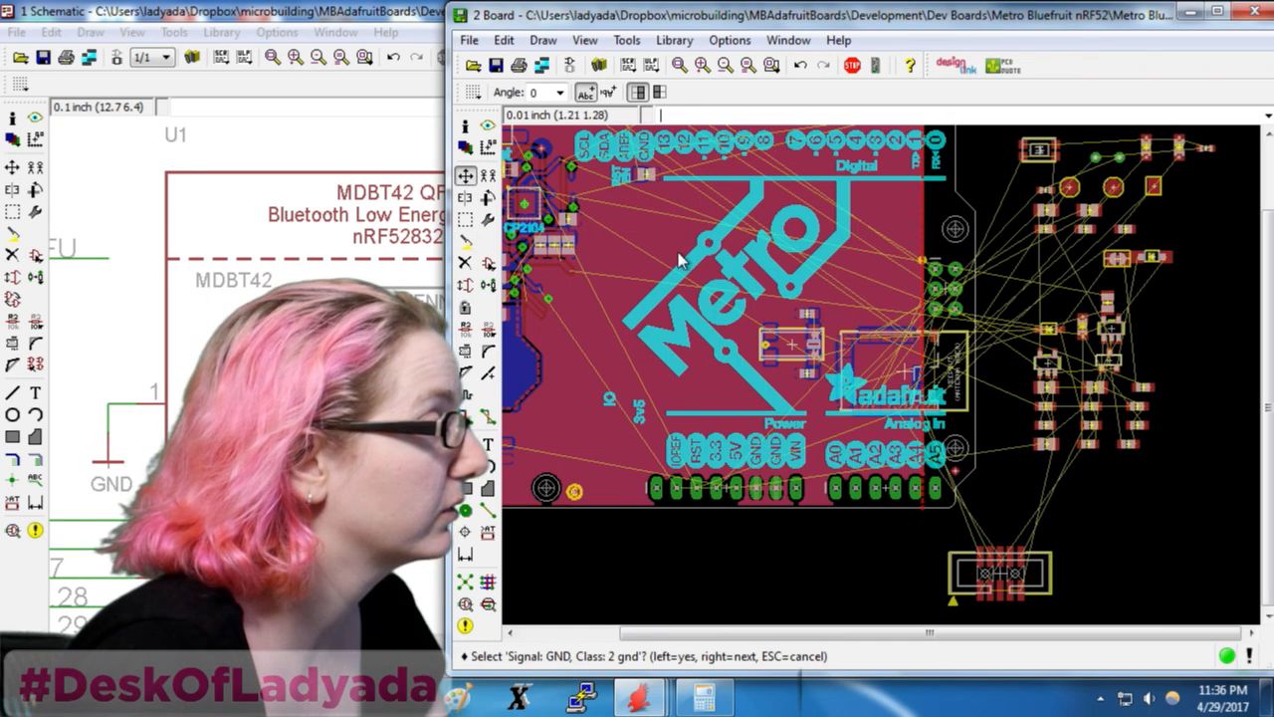
pyautogui.click(680, 259)
pyautogui.scroll(-3, 1046, 295)
pyautogui.click(618, 266)
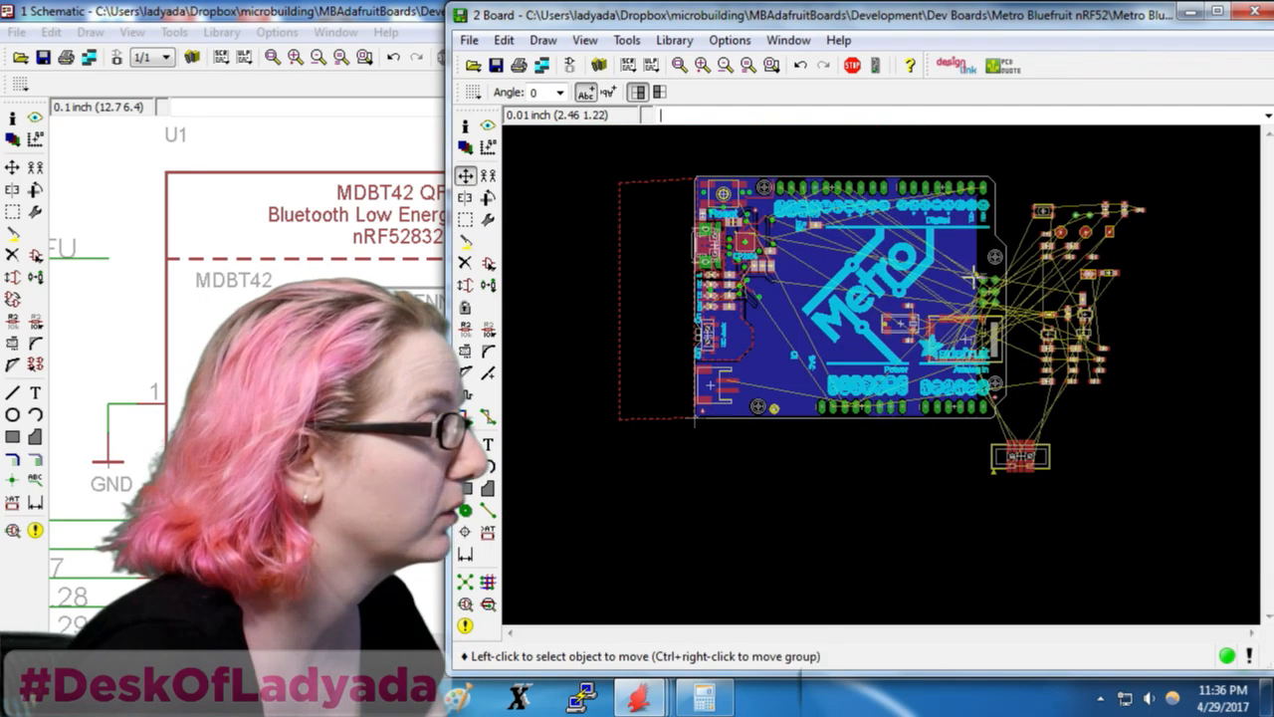
pyautogui.click(973, 289)
pyautogui.click(973, 290)
pyautogui.click(606, 278)
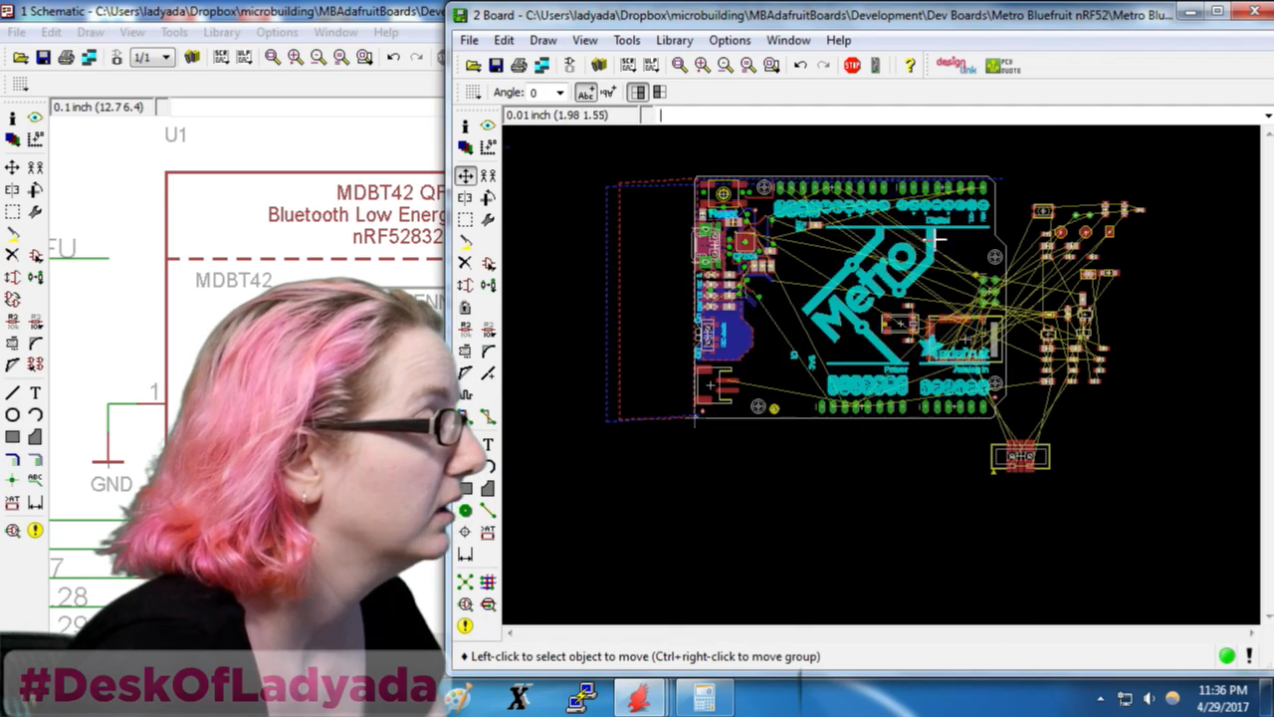
# Hide the cyan silkscreen artwork in the layer display settings while keeping the Holes and tDocu layers shown
pyautogui.scroll(4, 1125, 366)
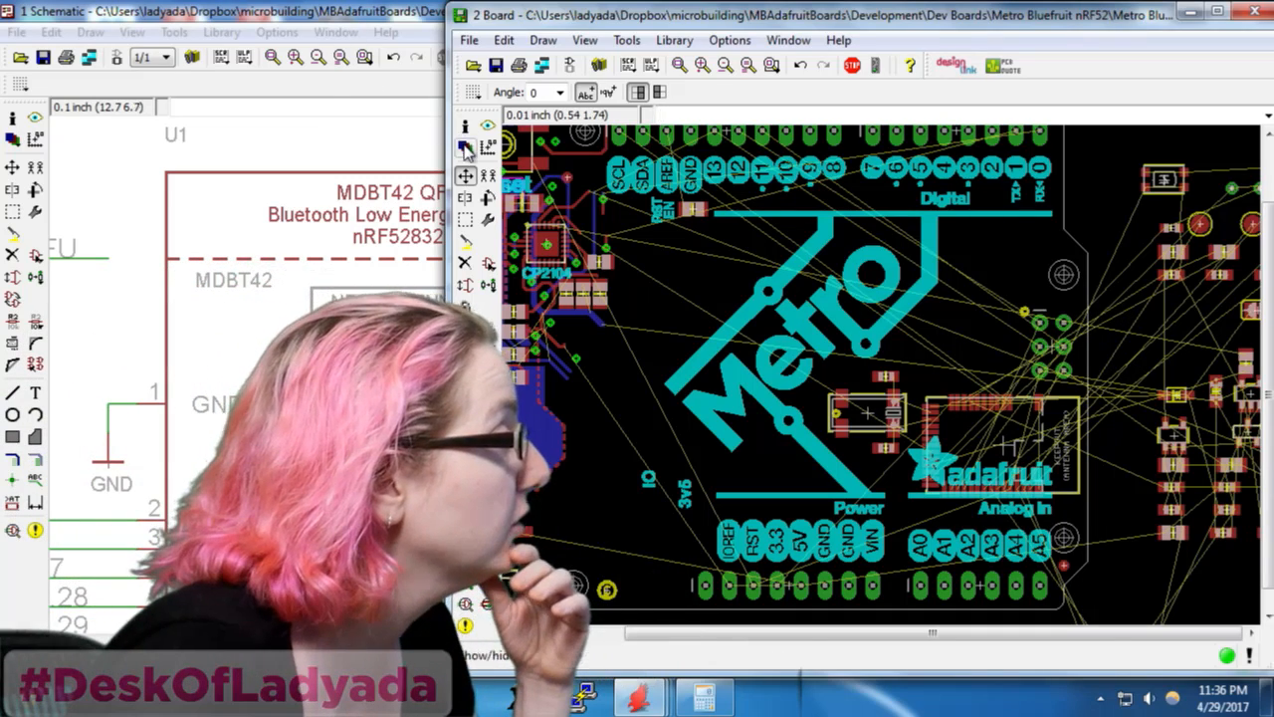
pyautogui.click(465, 148)
pyautogui.scroll(-6, 534, 413)
pyautogui.scroll(-2, 532, 416)
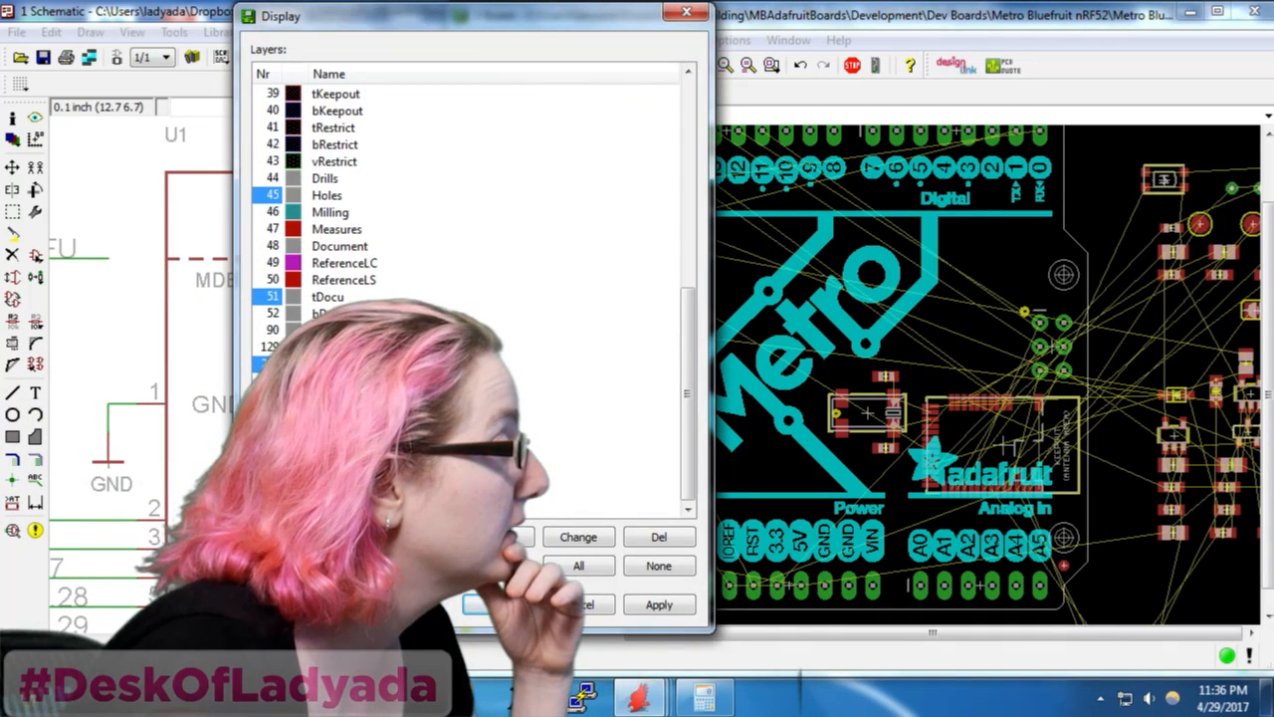
pyautogui.click(690, 604)
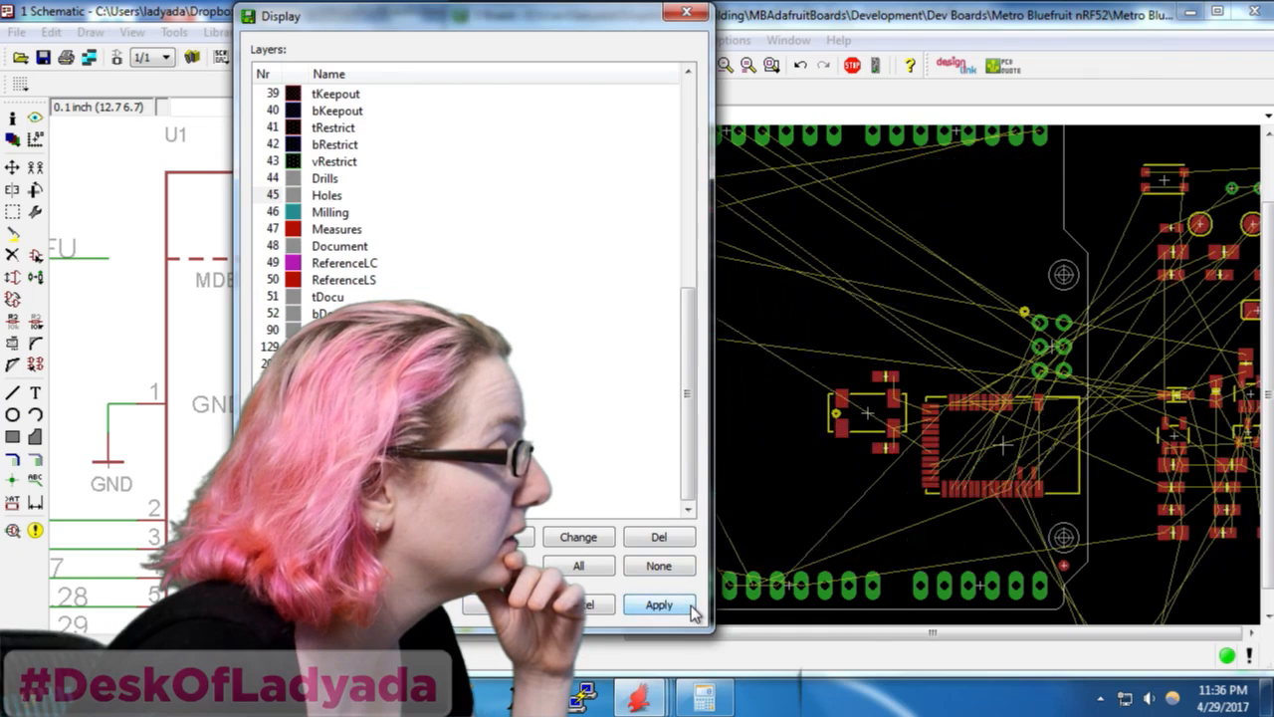
pyautogui.click(275, 296)
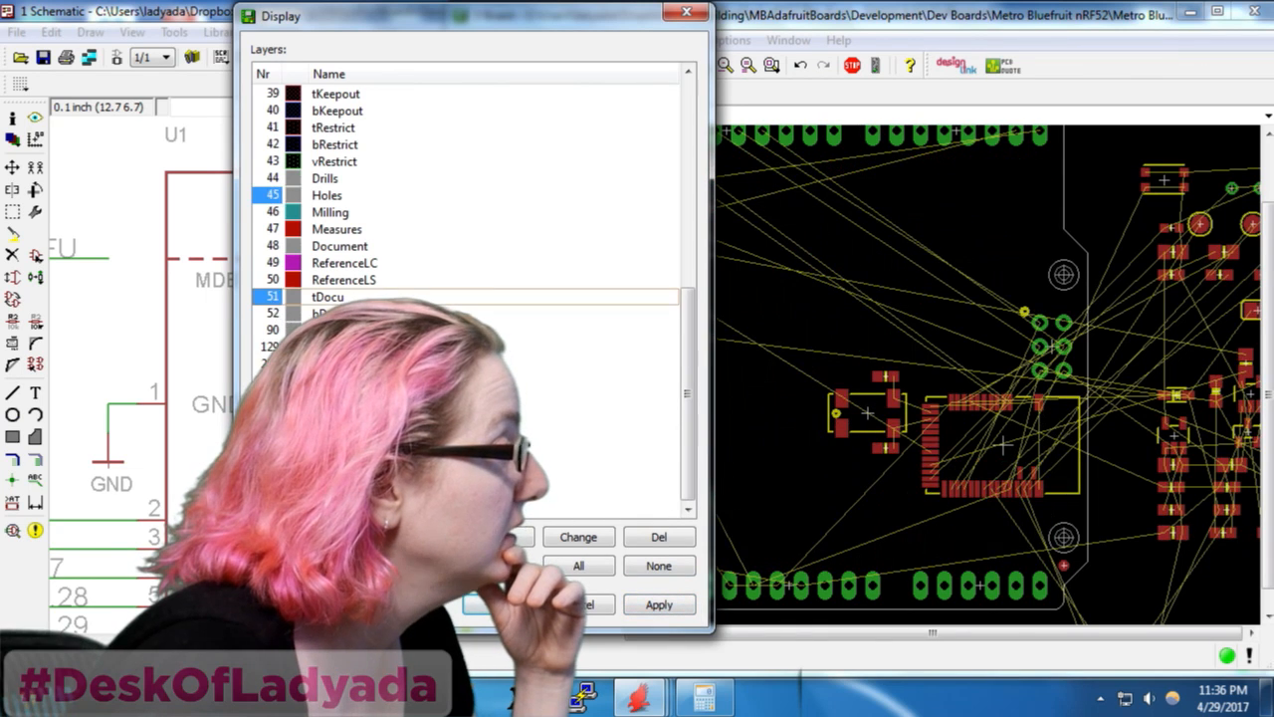
pyautogui.click(659, 604)
pyautogui.scroll(1, 330, 276)
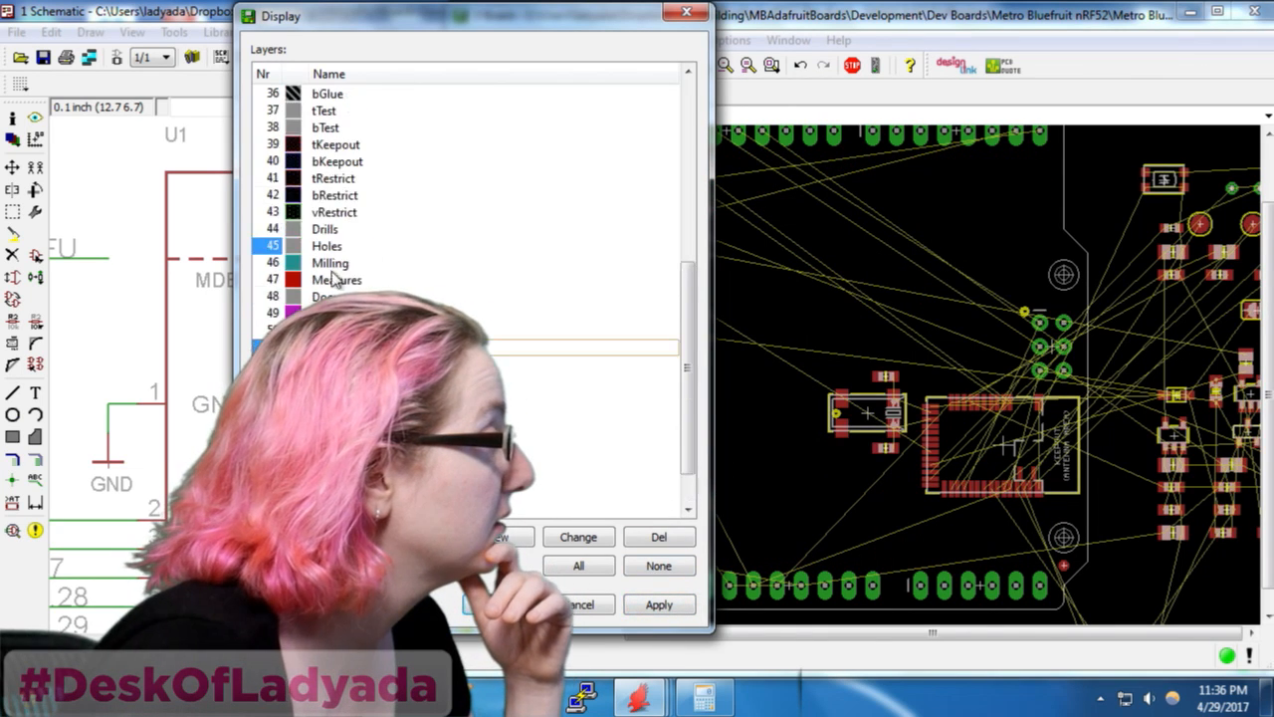
pyautogui.scroll(-1, 330, 276)
pyautogui.click(500, 604)
pyautogui.scroll(1, 1161, 276)
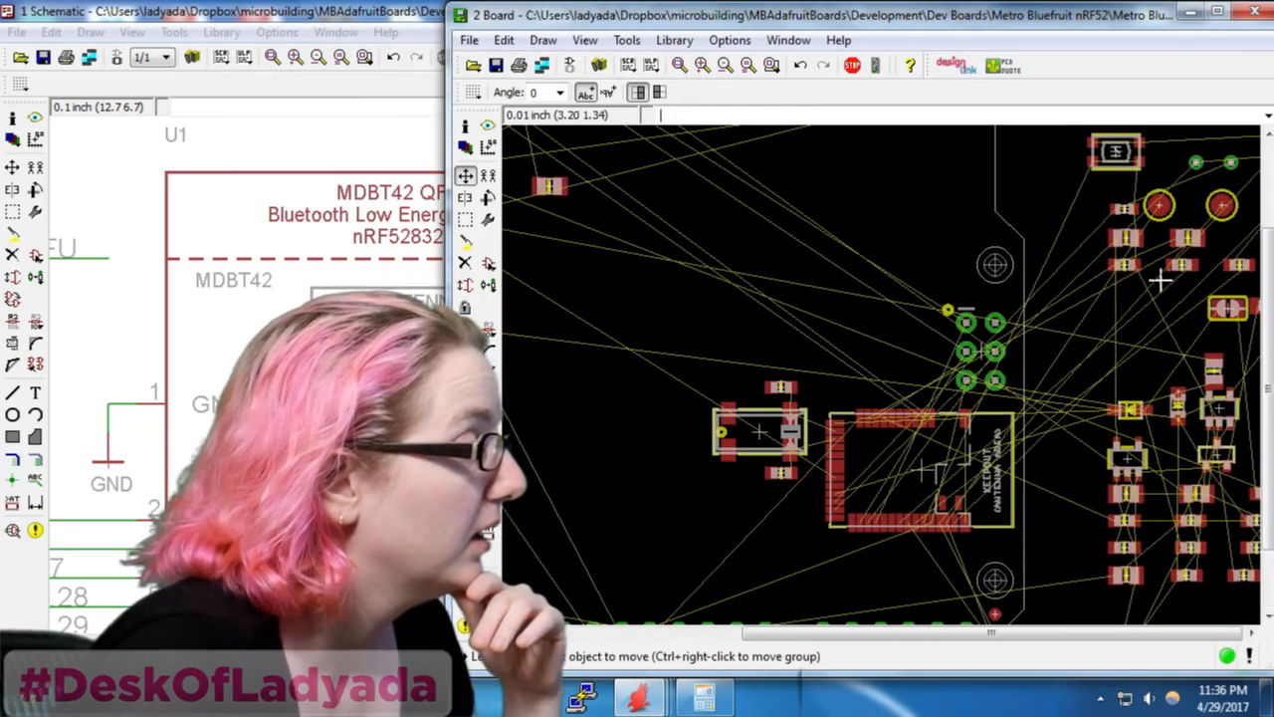
pyautogui.scroll(-1, 889, 299)
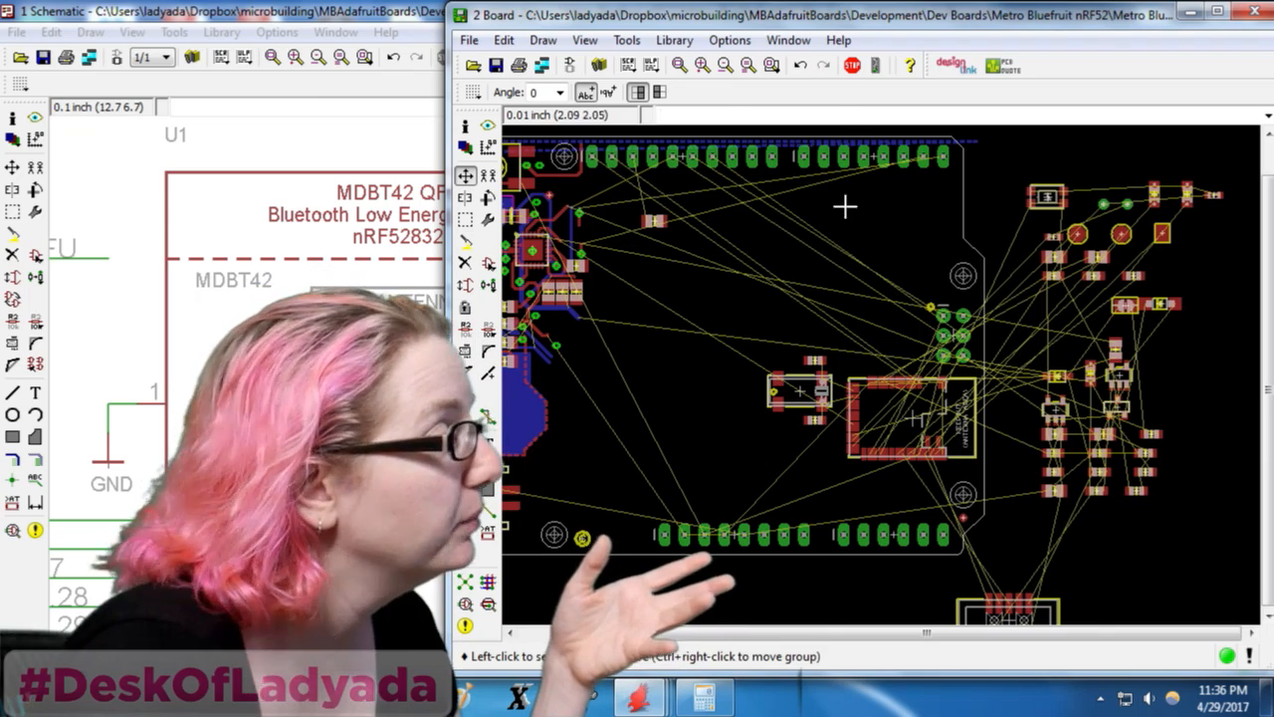
# Bring up the schematic in a smaller window placed left over the board layout, showing U1's lower pins
pyautogui.click(566, 68)
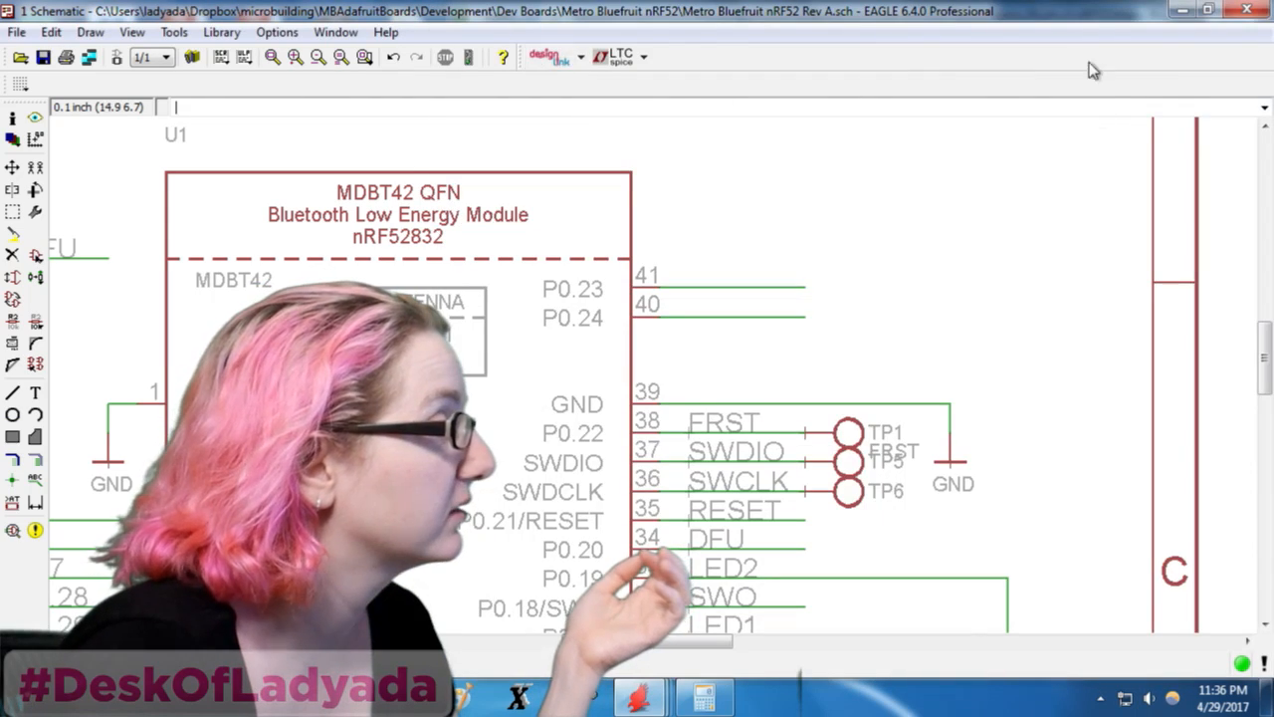
pyautogui.doubleClick(889, 21)
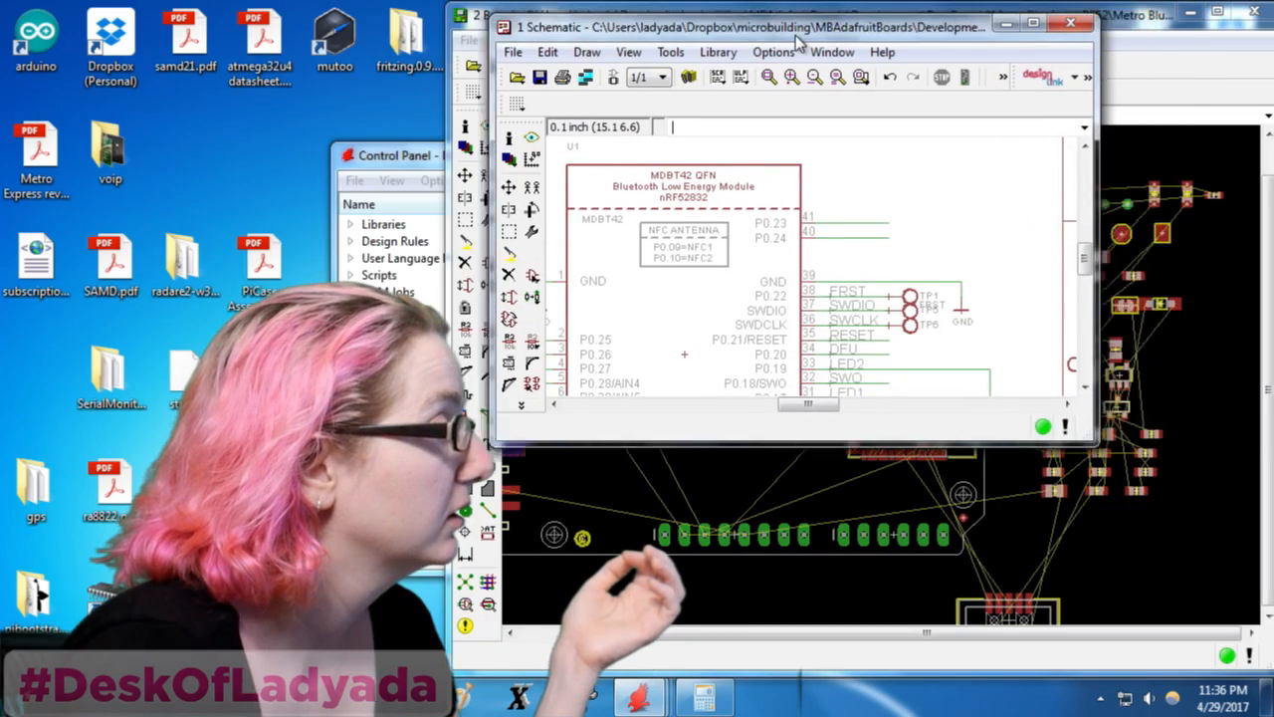
pyautogui.moveTo(861, 431); pyautogui.dragTo(1021, 598)
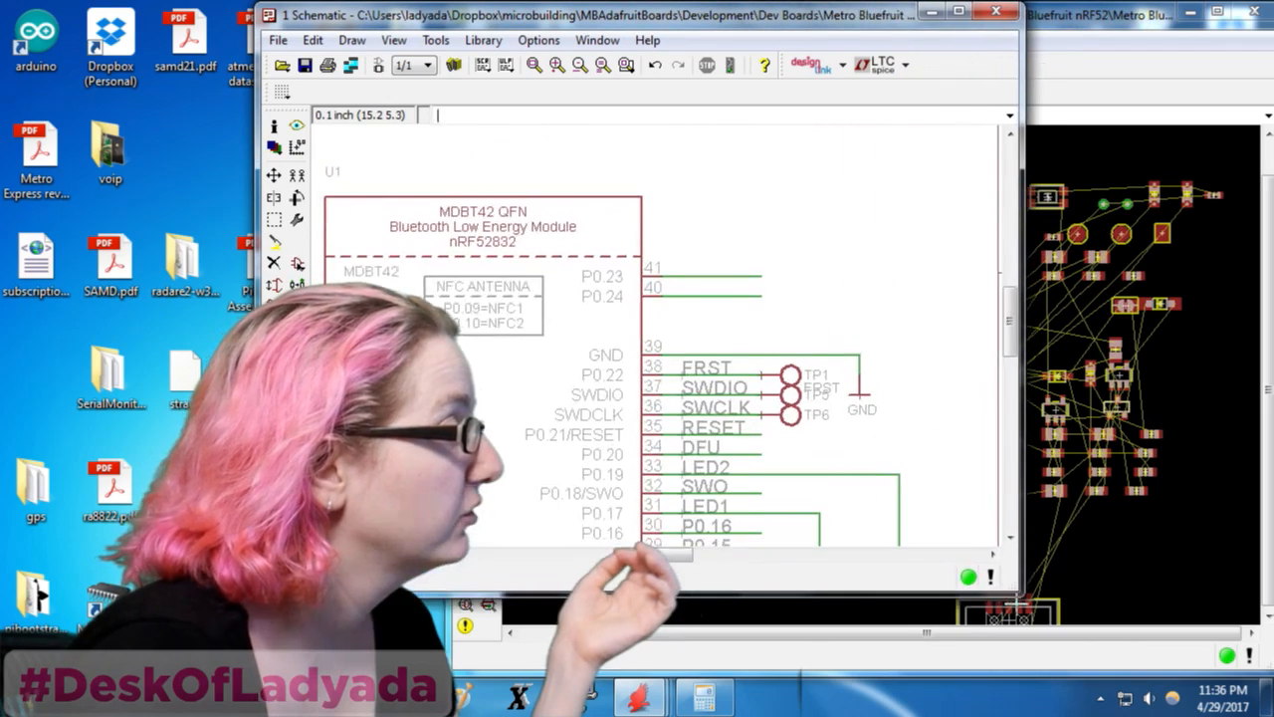
pyautogui.scroll(-5, 830, 298)
pyautogui.scroll(-2, 721, 442)
pyautogui.scroll(6, 721, 442)
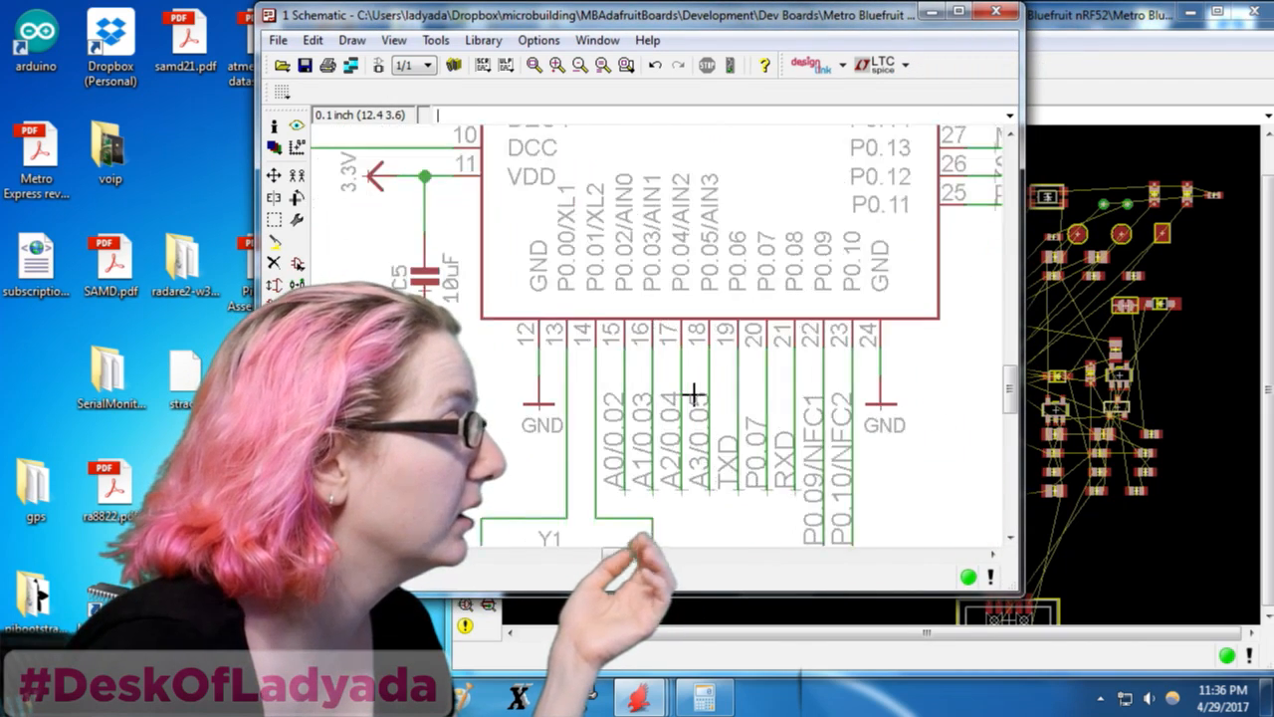
pyautogui.scroll(1, 686, 296)
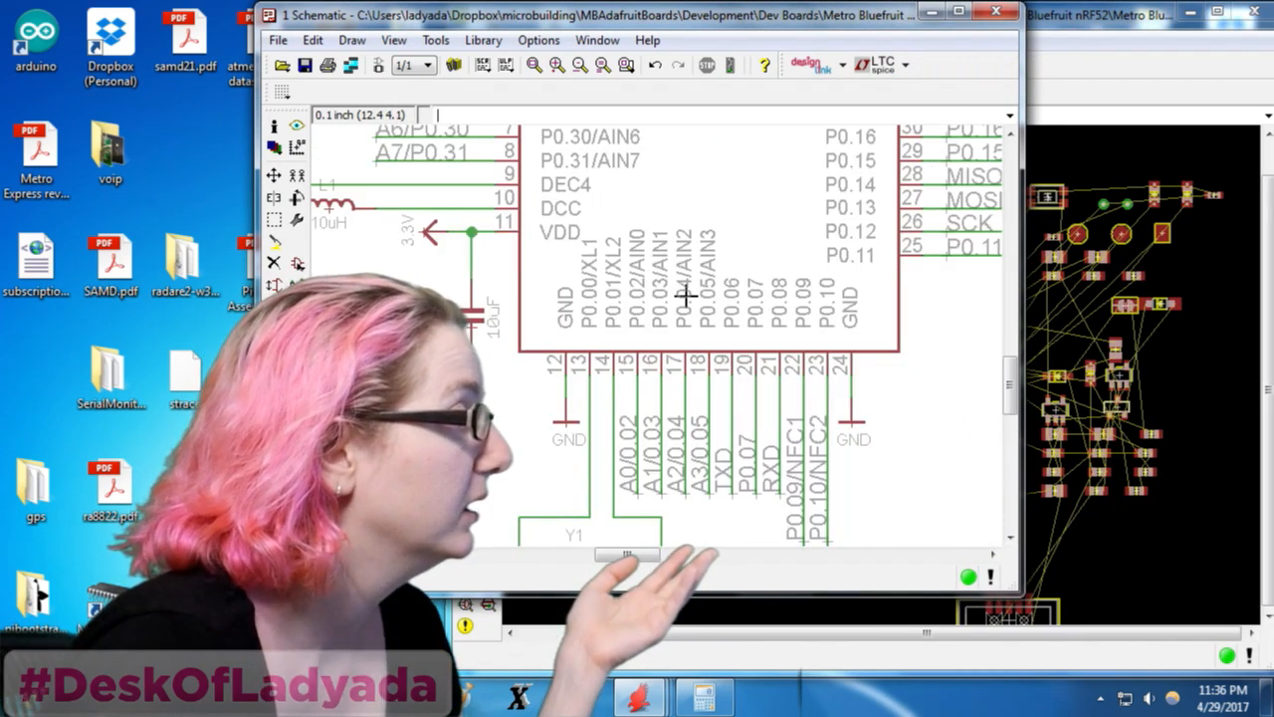
pyautogui.moveTo(794, 27); pyautogui.dragTo(652, 46)
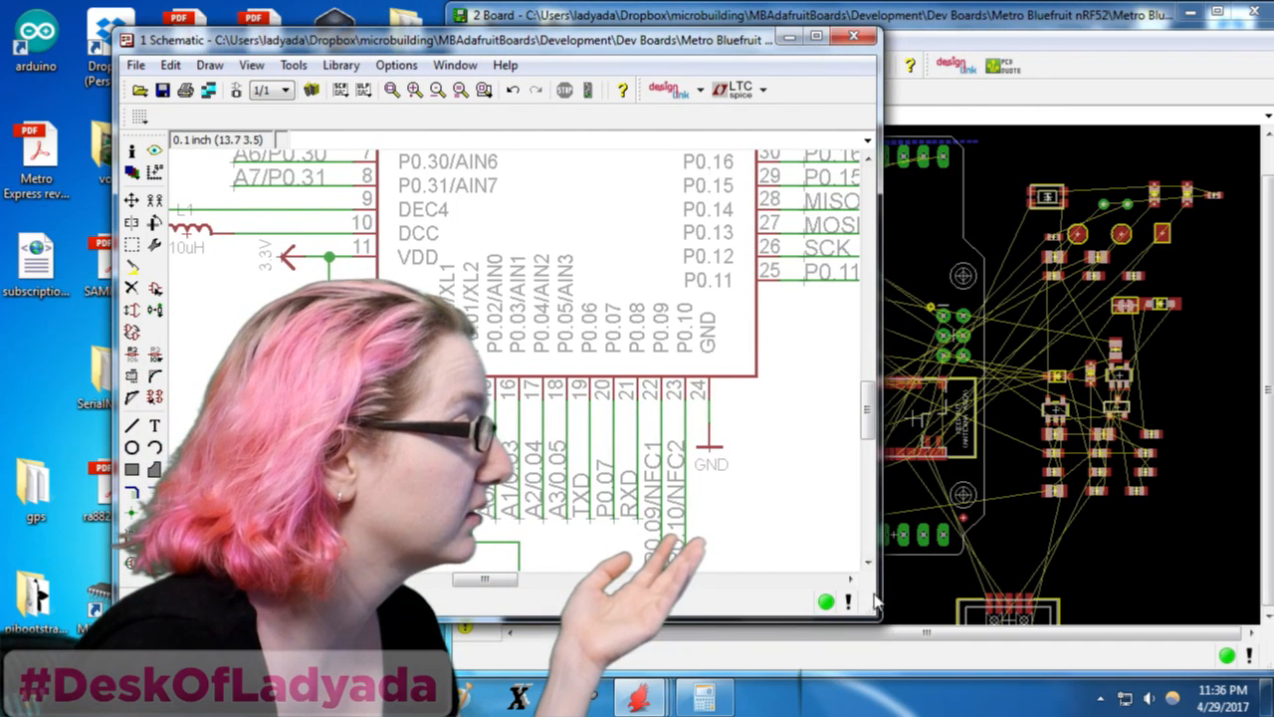
# Enlarge the schematic window and offset the board window so both stay reachable, leaving the schematic in front
pyautogui.moveTo(878, 606); pyautogui.dragTo(928, 694)
pyautogui.moveTo(1033, 27); pyautogui.dragTo(1075, 32)
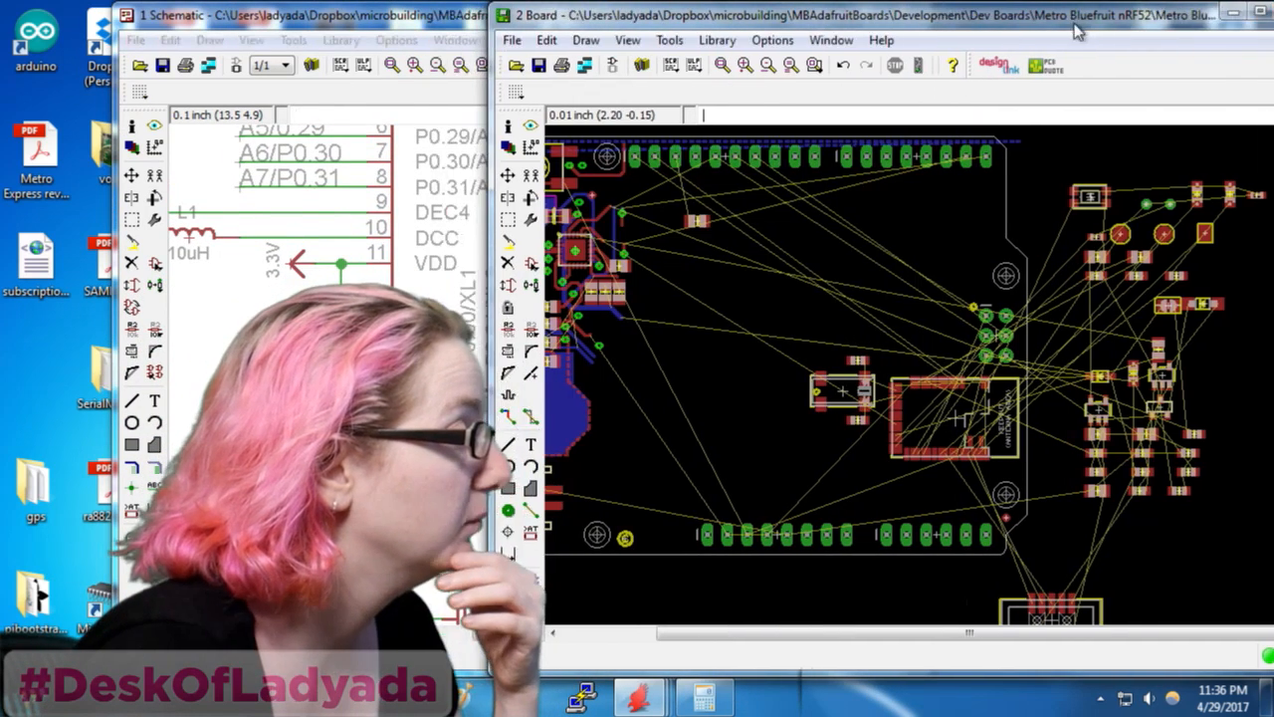
pyautogui.click(426, 27)
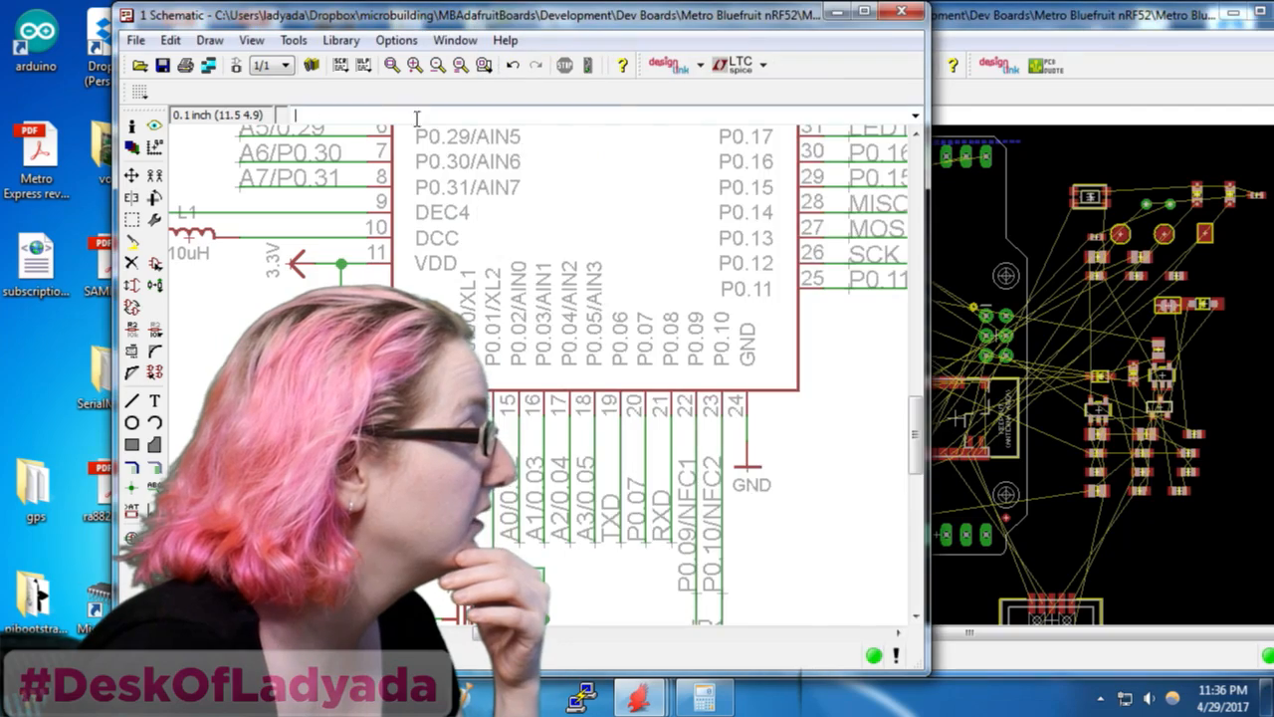
# Compare U1's pin and net assignments in the schematic with the module's position and airwires in the board layout
pyautogui.scroll(-2, 475, 255)
pyautogui.scroll(-1, 475, 255)
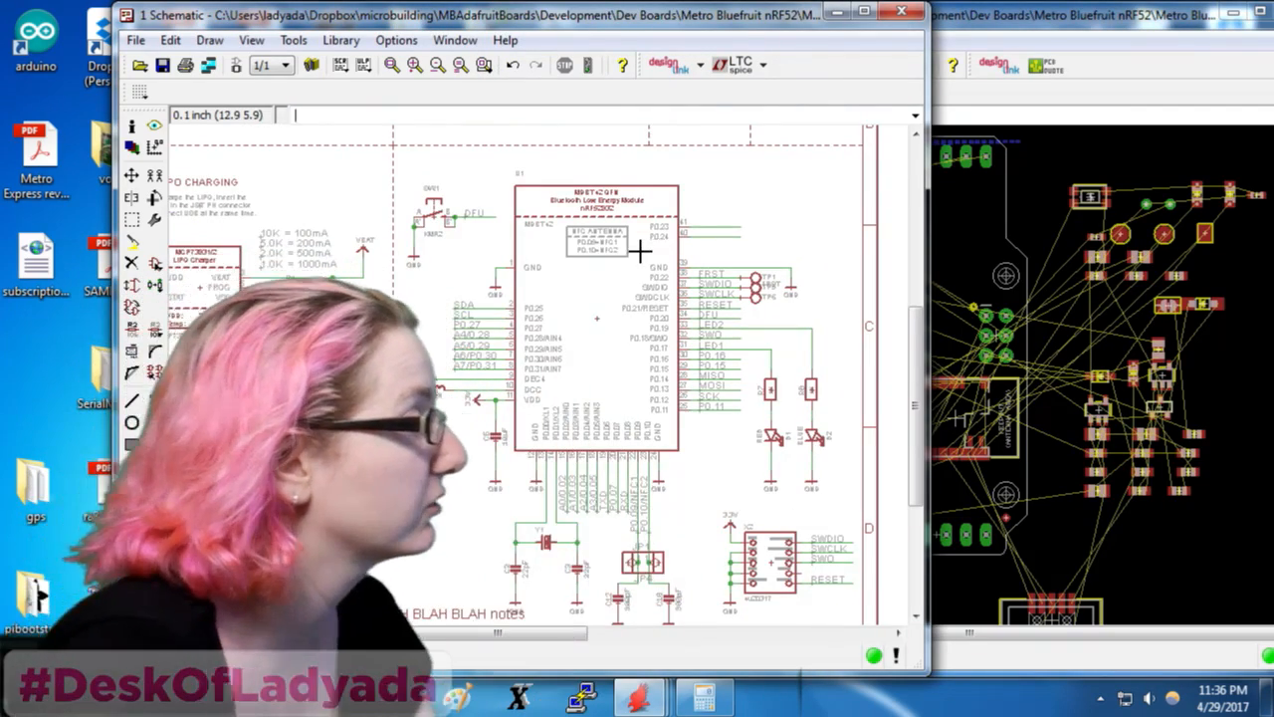
pyautogui.scroll(1, 640, 251)
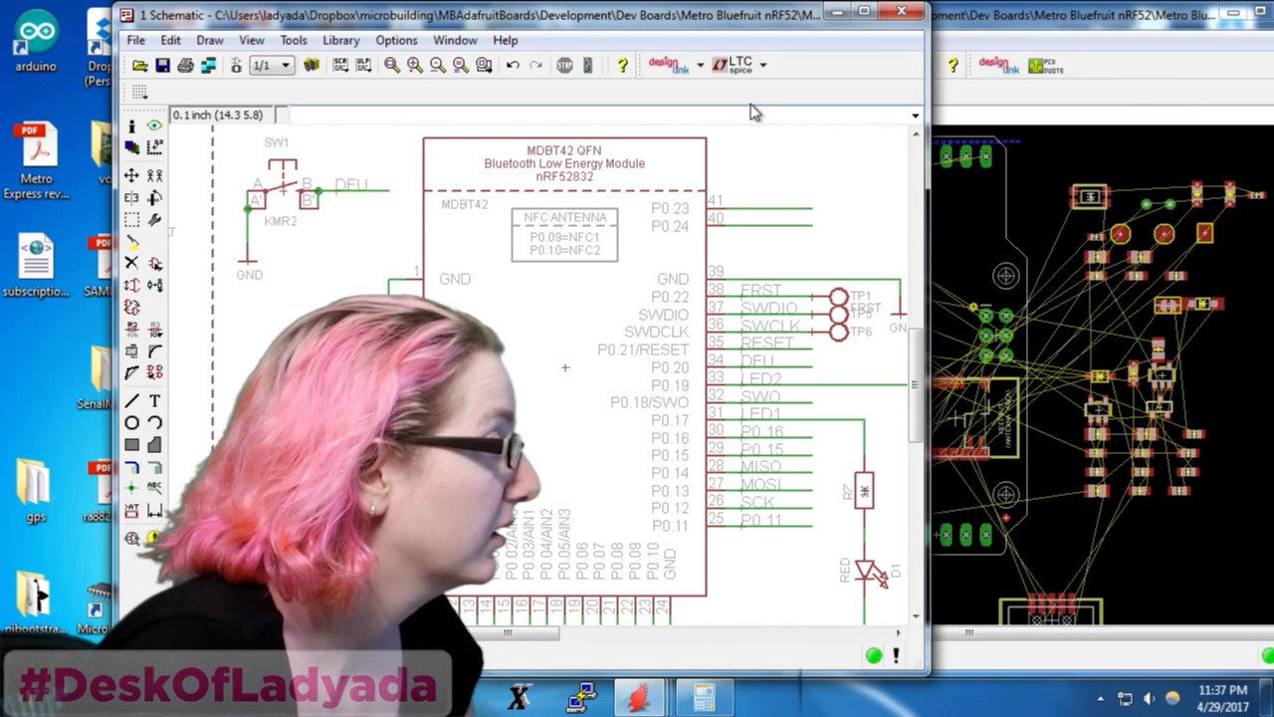
pyautogui.scroll(-4, 614, 282)
pyautogui.scroll(3, 515, 511)
pyautogui.scroll(2, 515, 510)
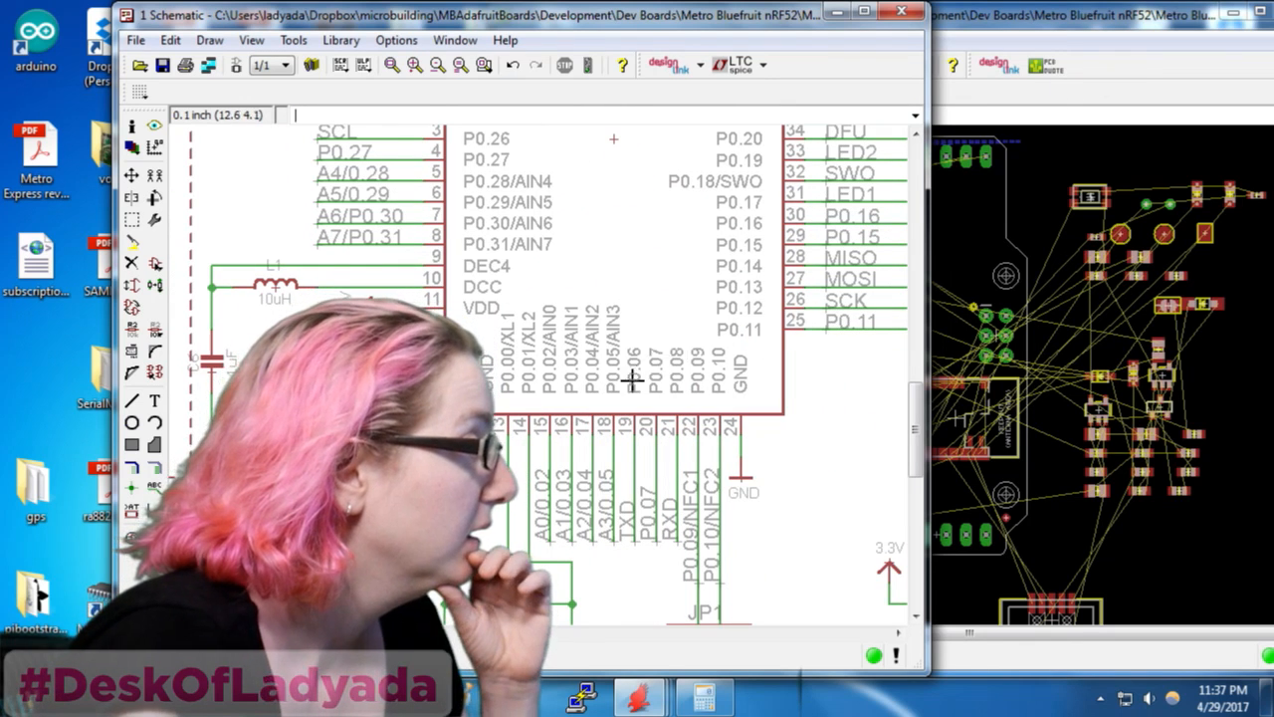
pyautogui.click(1098, 133)
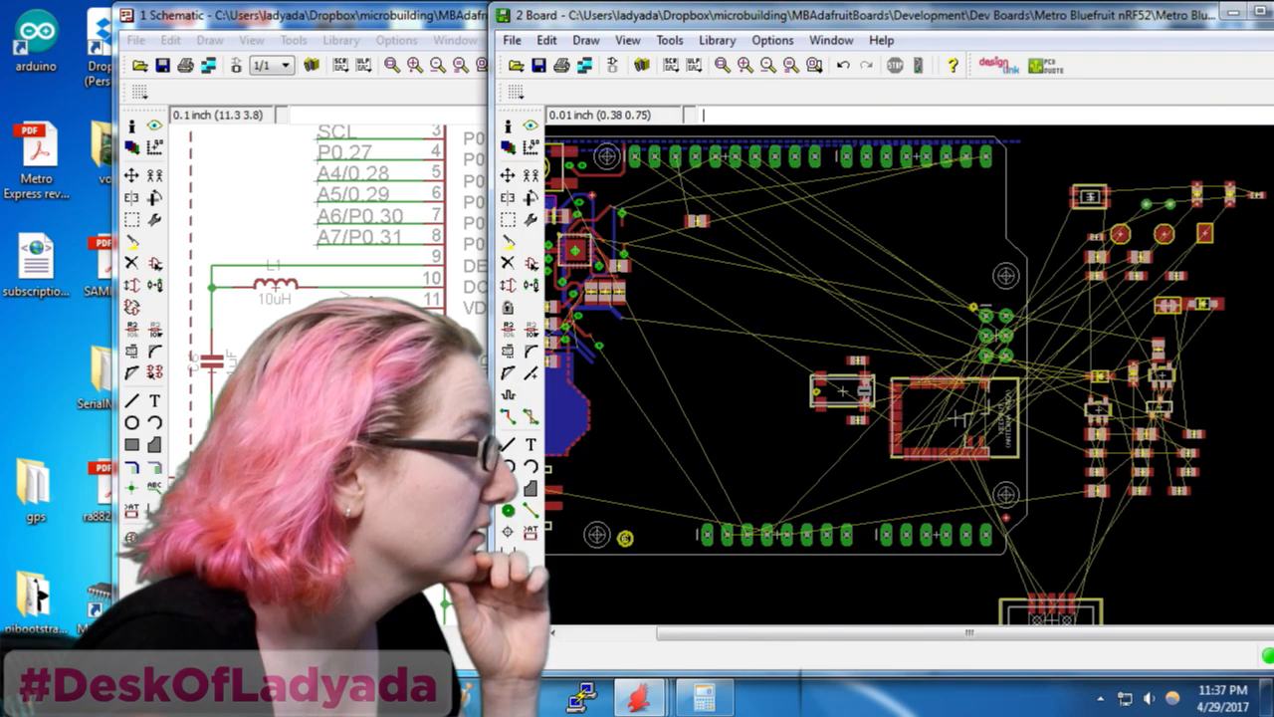
pyautogui.click(343, 482)
pyautogui.scroll(-2, 343, 481)
pyautogui.scroll(1, 664, 270)
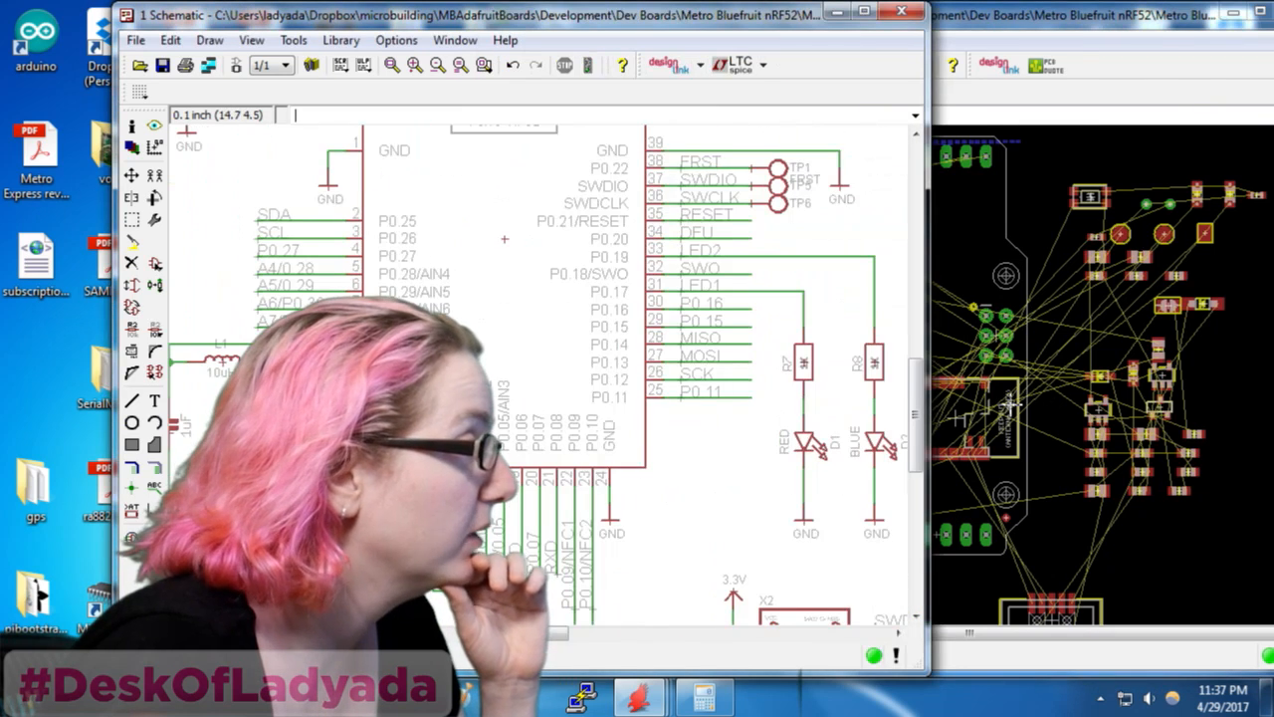
pyautogui.click(1072, 61)
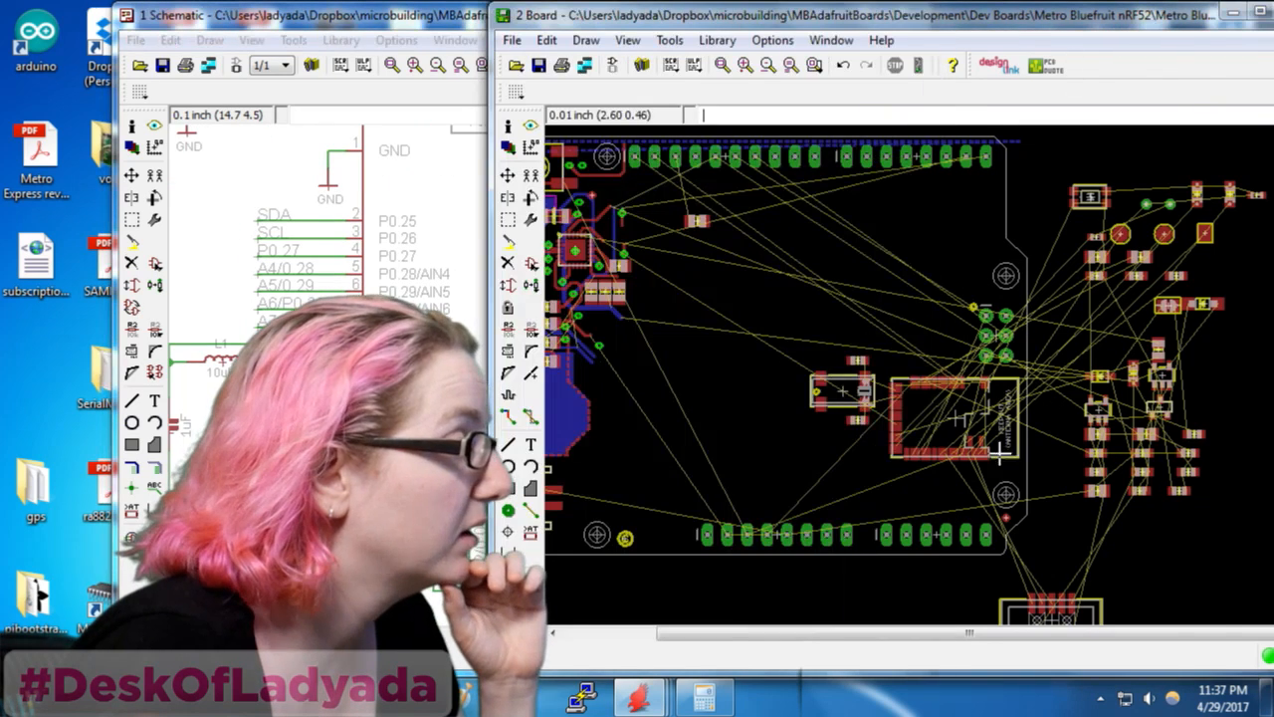
pyautogui.click(413, 28)
pyautogui.click(1063, 115)
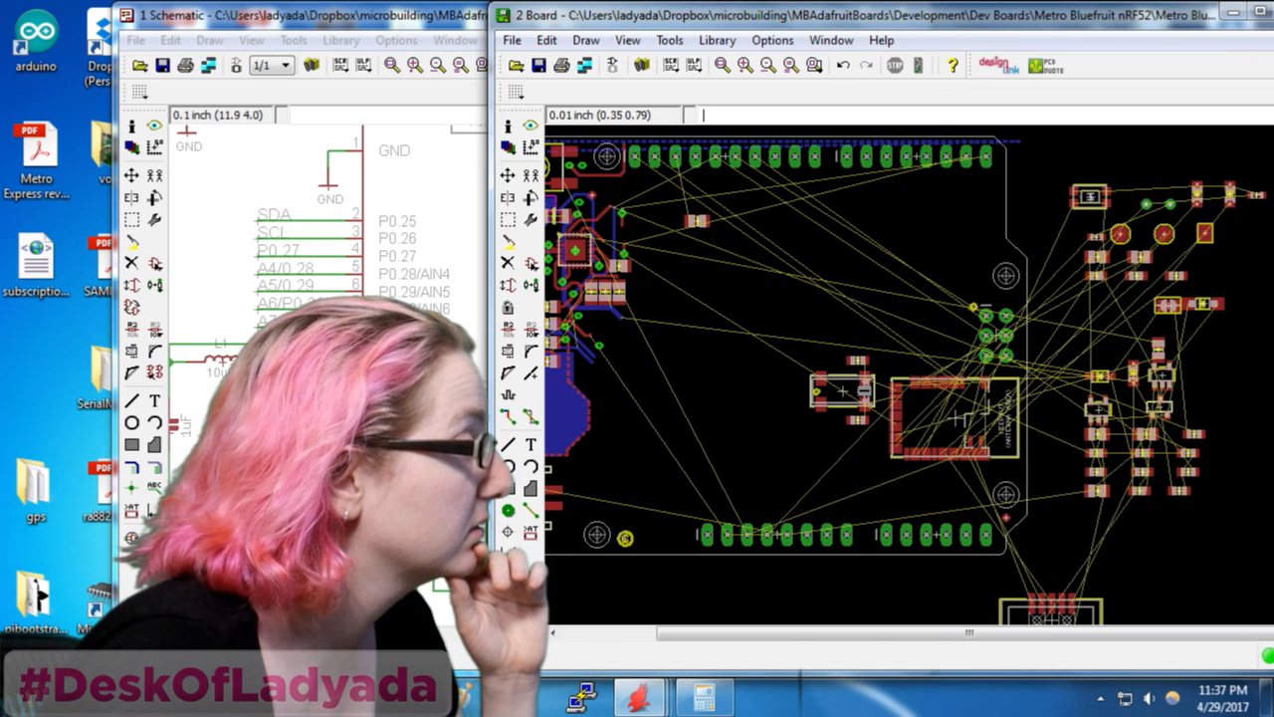
pyautogui.click(419, 418)
pyautogui.click(1137, 70)
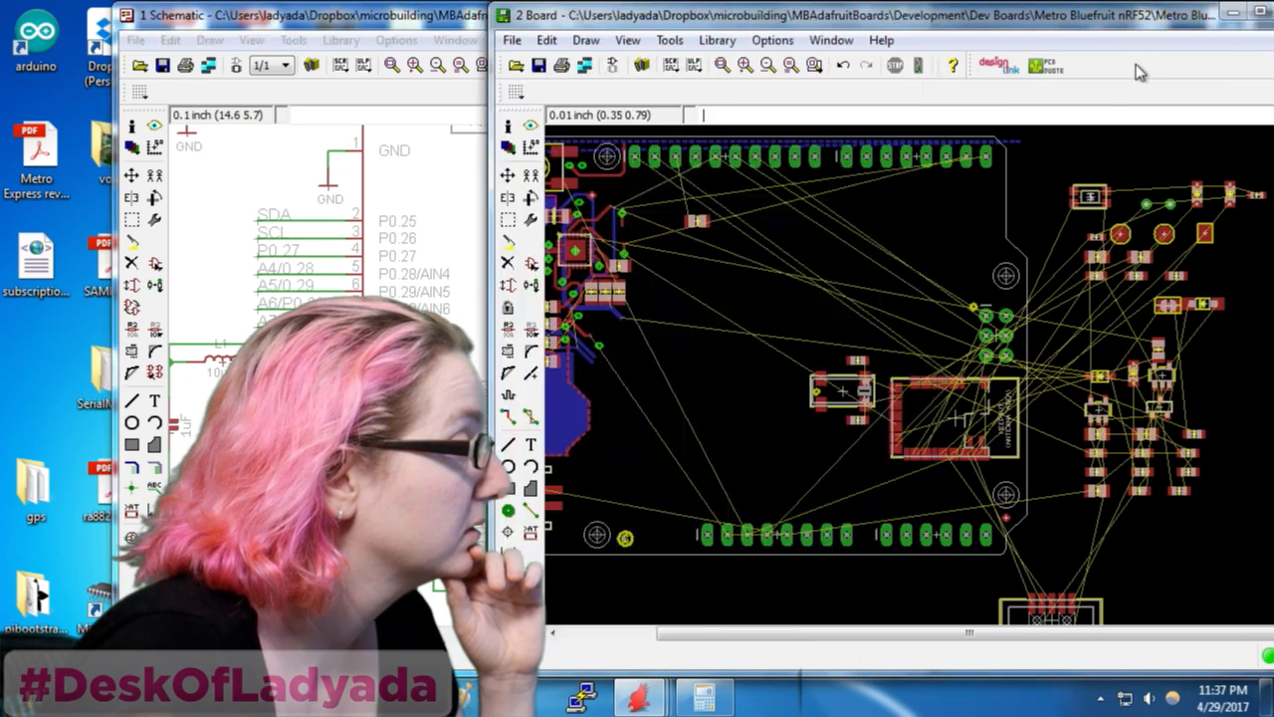
# Rename the net on U1's P0.05/AIN3 pin as A5
pyautogui.click(373, 498)
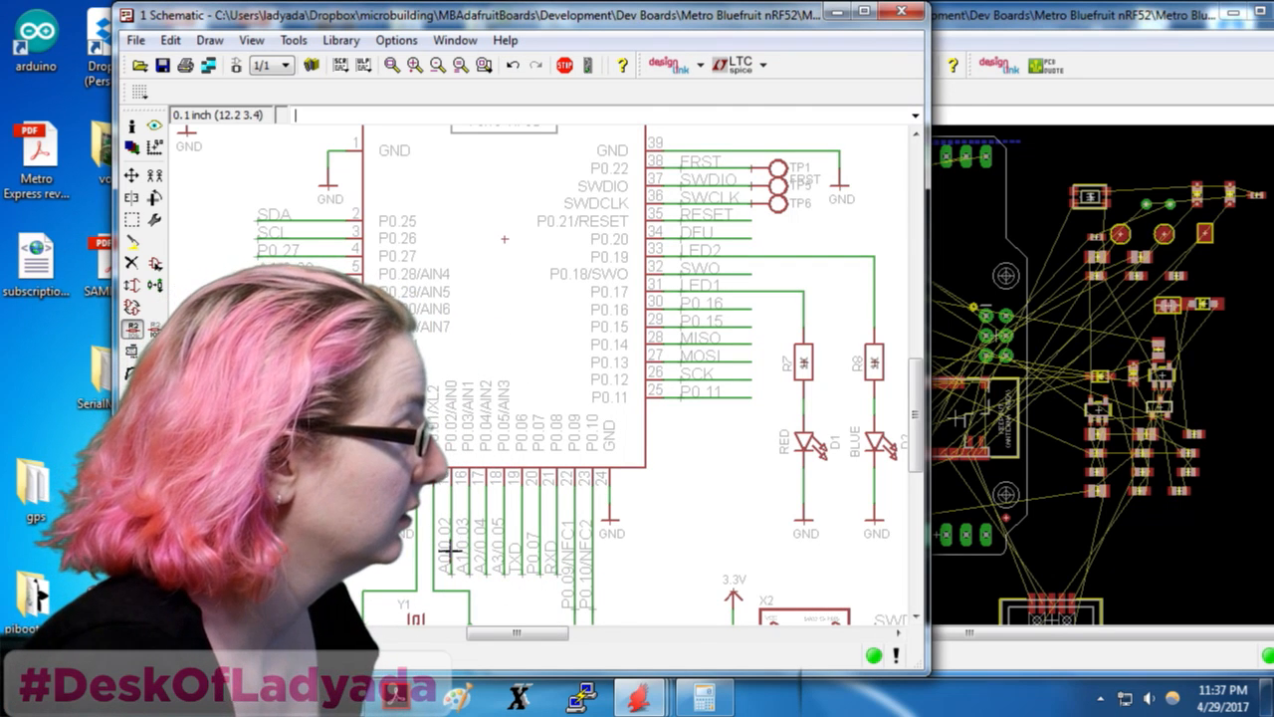
pyautogui.click(507, 540)
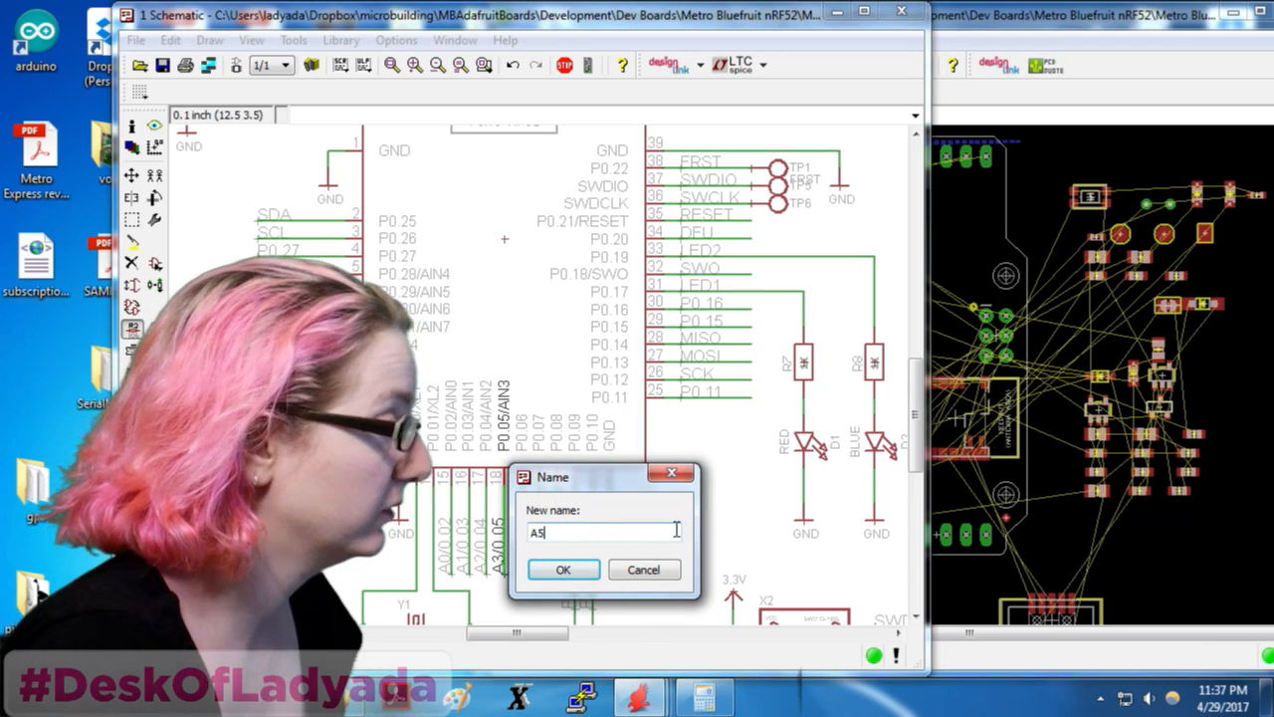
pyautogui.press('Return')
# Check the header wiring in the schematic and rename the net on U1's P0.05/AIN3 pin as AD5
pyautogui.scroll(-6, 683, 353)
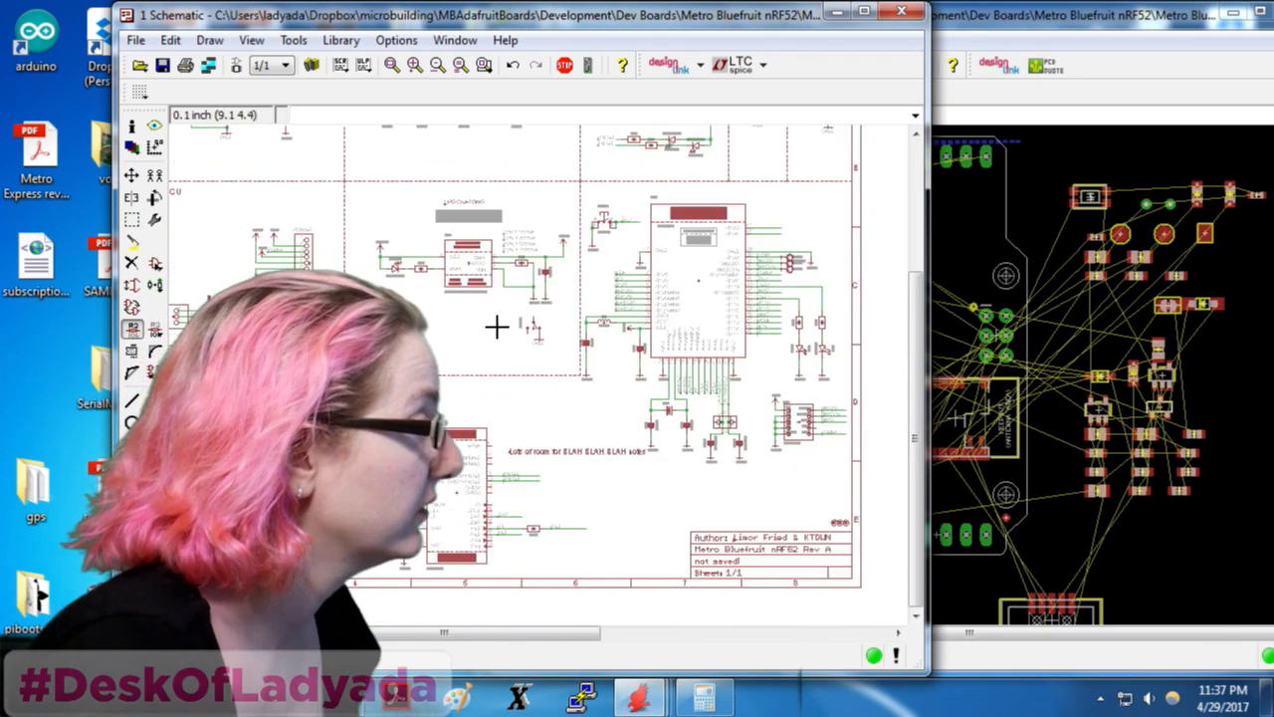
pyautogui.scroll(5, 271, 359)
pyautogui.scroll(-3, 333, 316)
pyautogui.scroll(5, 351, 458)
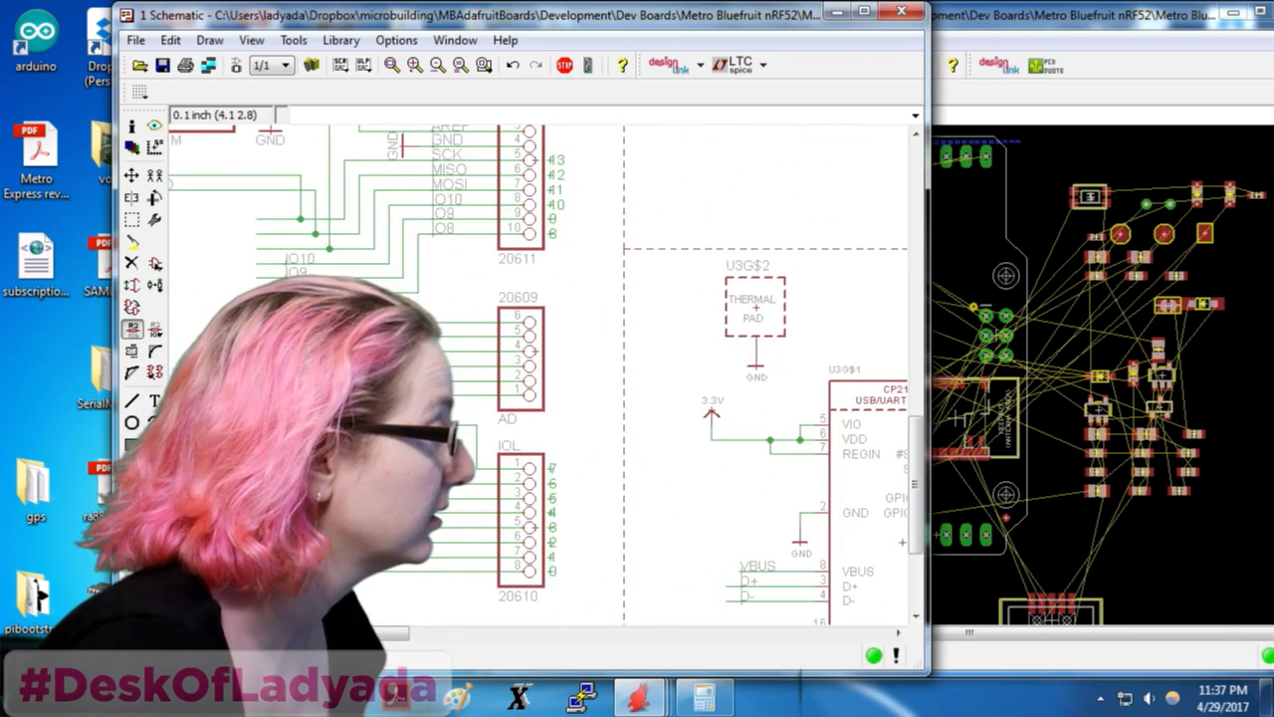
pyautogui.scroll(-5, 484, 355)
pyautogui.scroll(6, 485, 356)
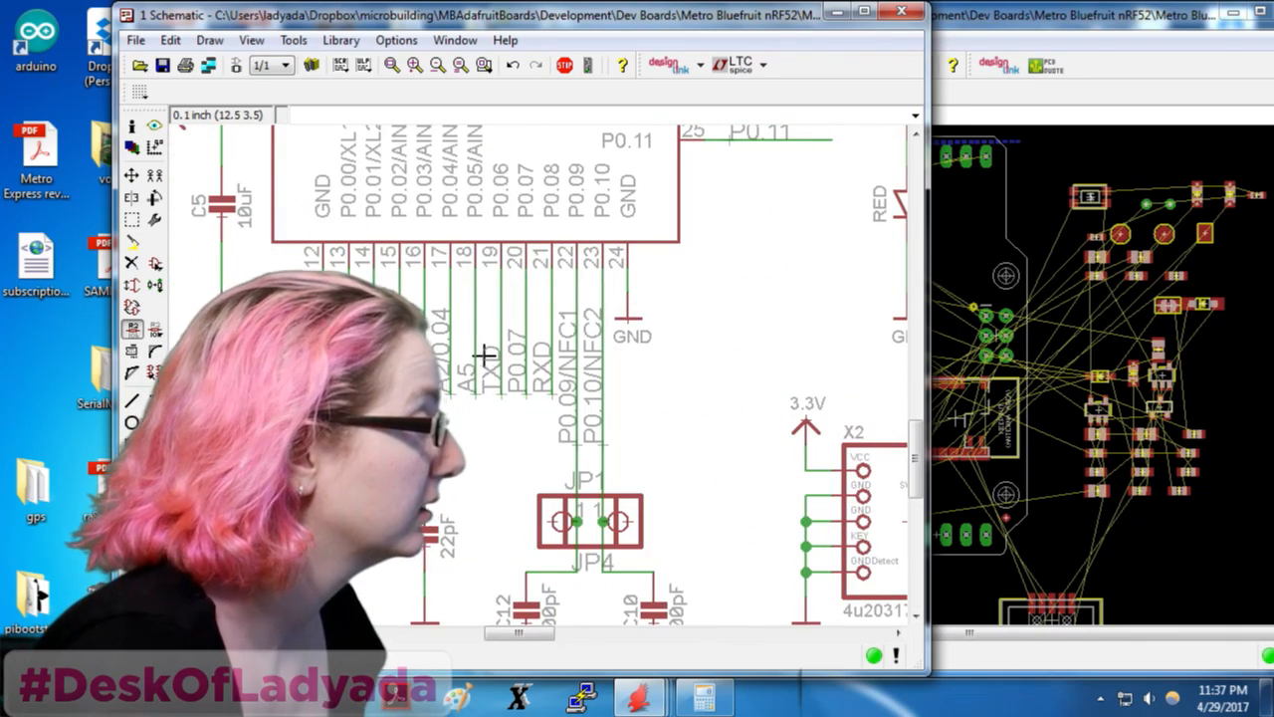
pyautogui.click(485, 356)
pyautogui.write('AD5')
pyautogui.press('Return')
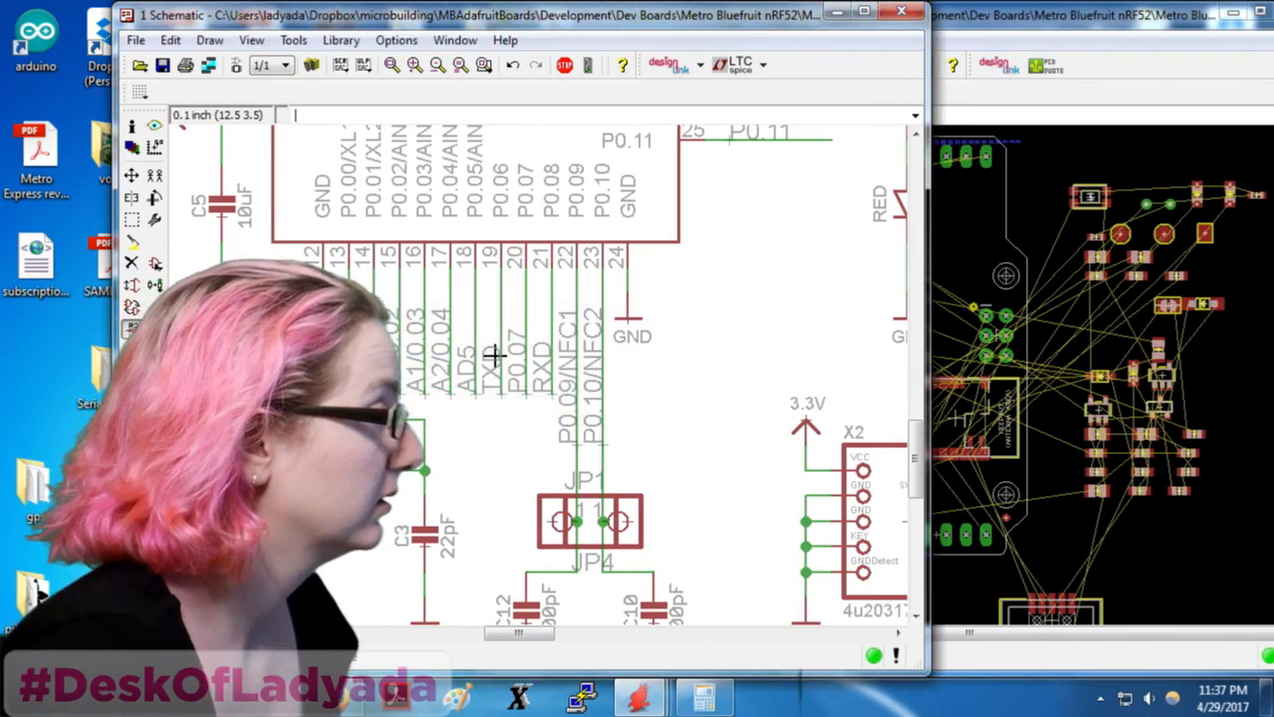
# Highlight the AD5 net in the board layout to locate its pads on U1 and the header
pyautogui.click(1245, 110)
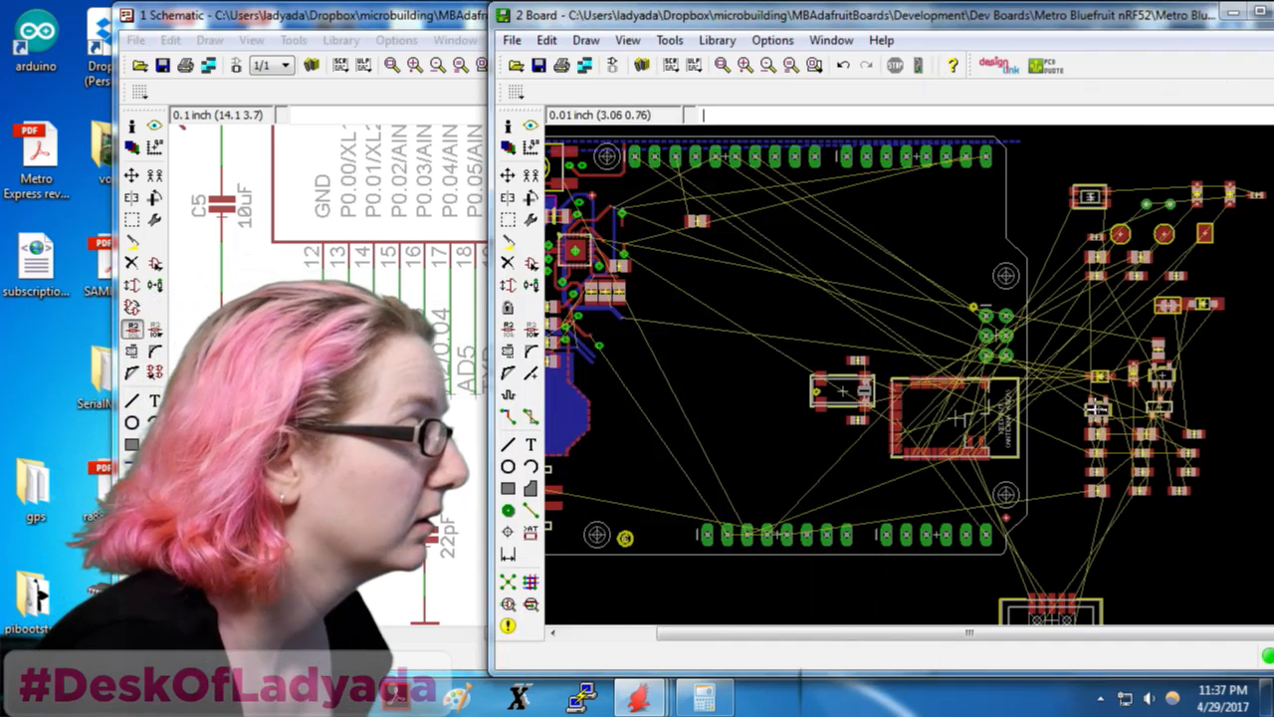
pyautogui.click(531, 125)
pyautogui.click(936, 495)
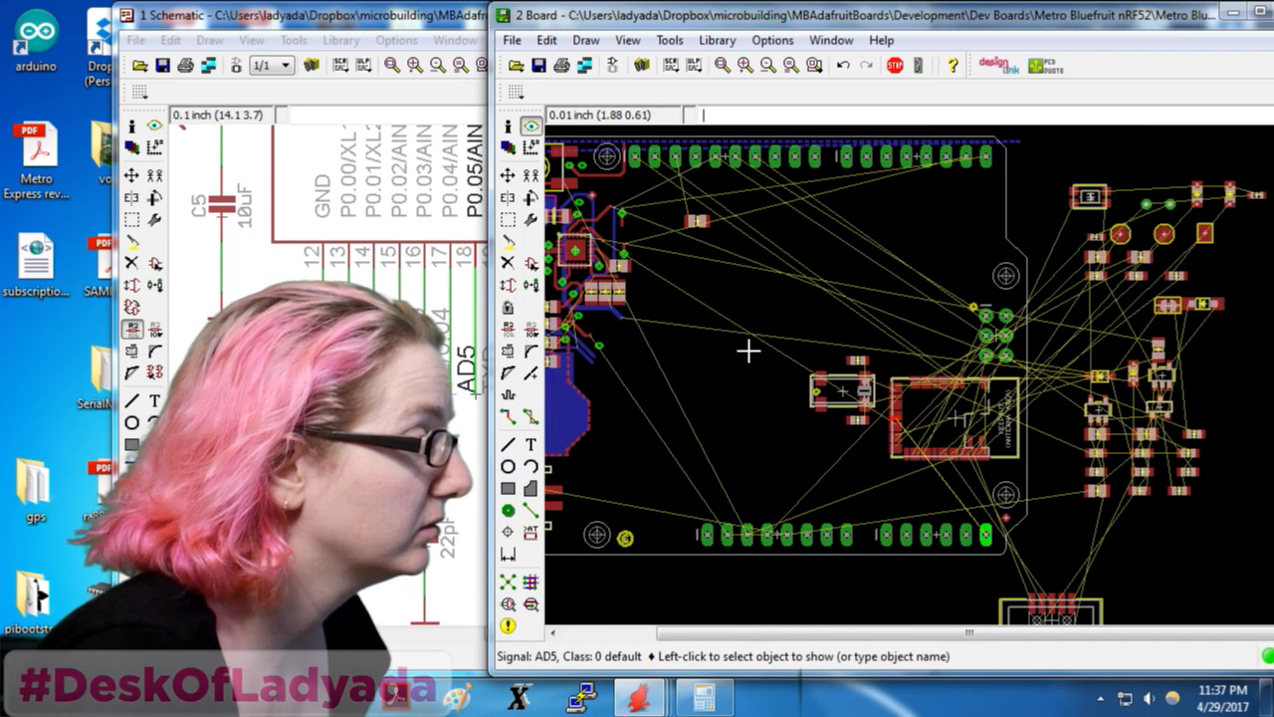
# Rename the nets on U1's P0.04 and P0.03 pins as AD4 and AD3, connecting each to its existing header net
pyautogui.click(388, 21)
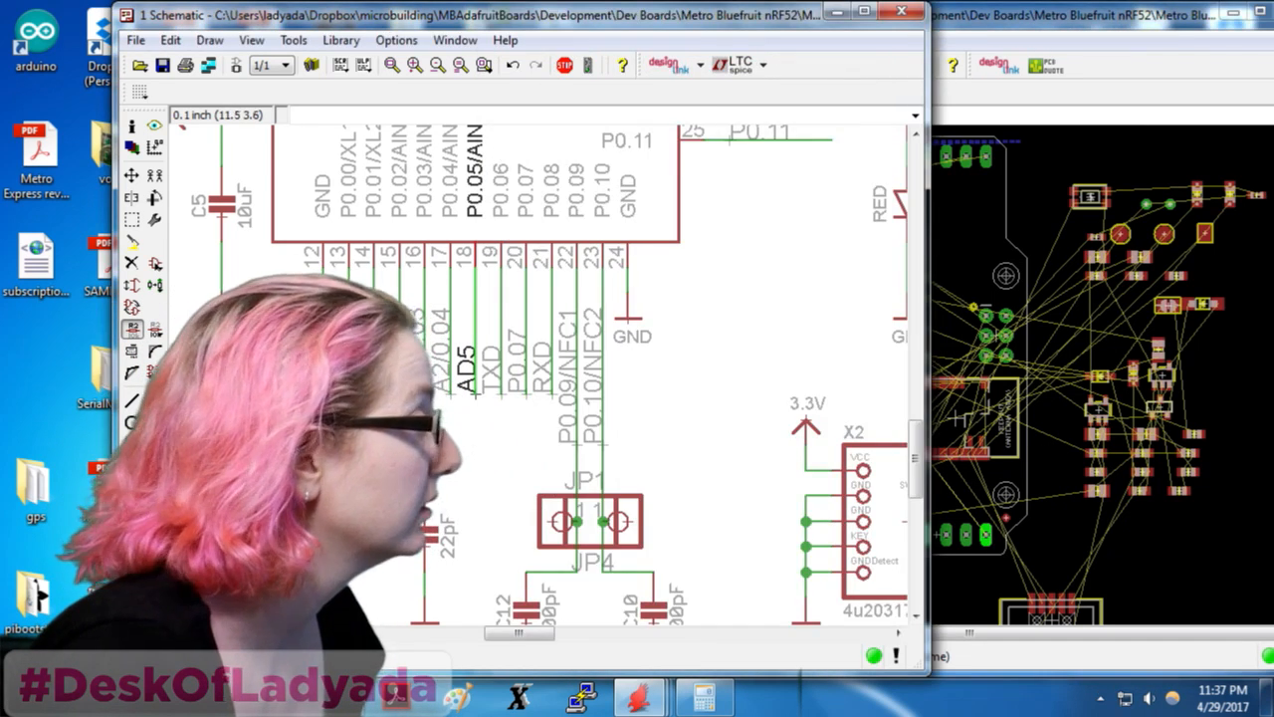
pyautogui.click(439, 308)
pyautogui.write('AD4')
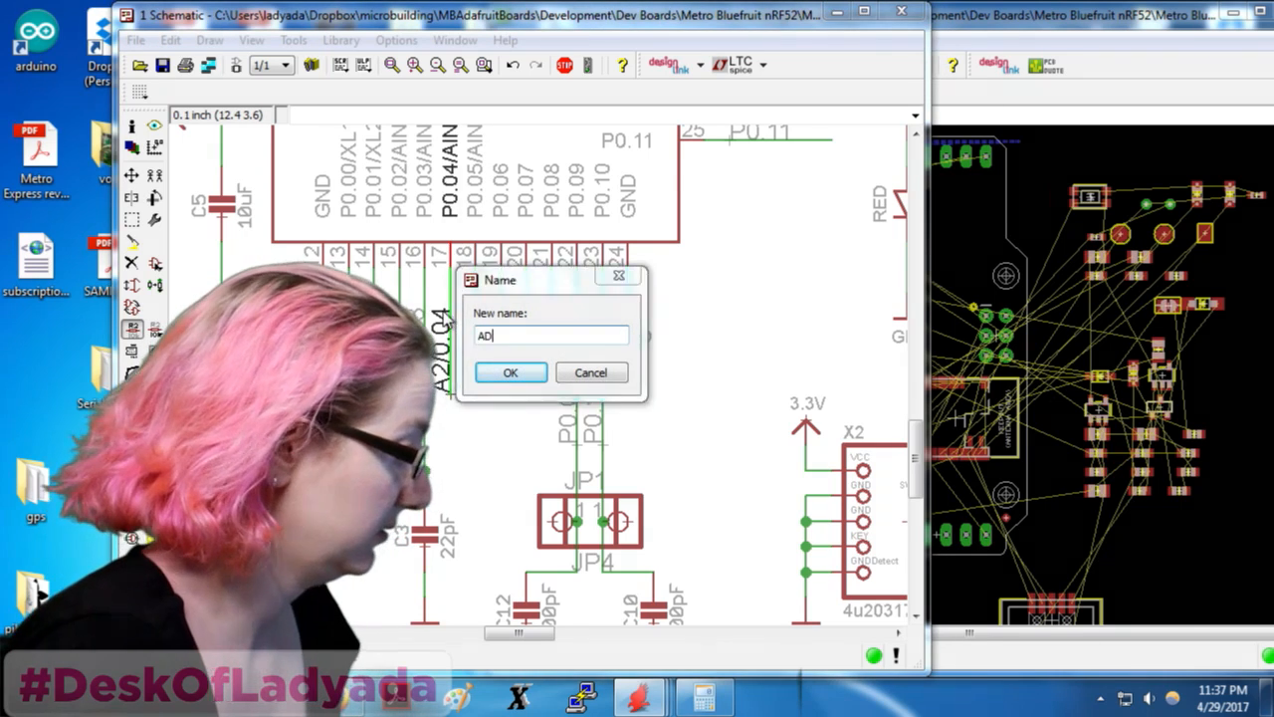
pyautogui.press('Return')
pyautogui.press('Return')
pyautogui.click(425, 326)
pyautogui.write('AD3')
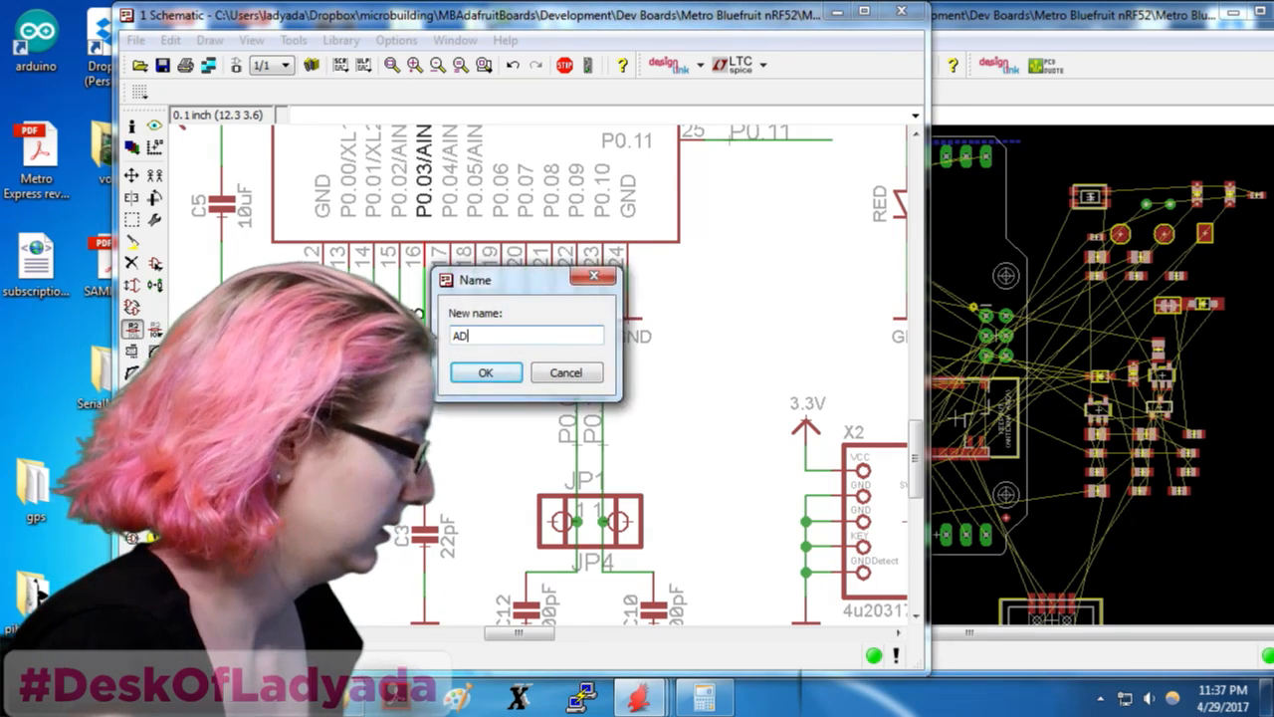
pyautogui.press('Return')
pyautogui.press('Return')
# Rename the A0/0.02 net on U1's P0.02/AIN0 pin as AD2 and connect it to the existing AD2 net
pyautogui.click(421, 336)
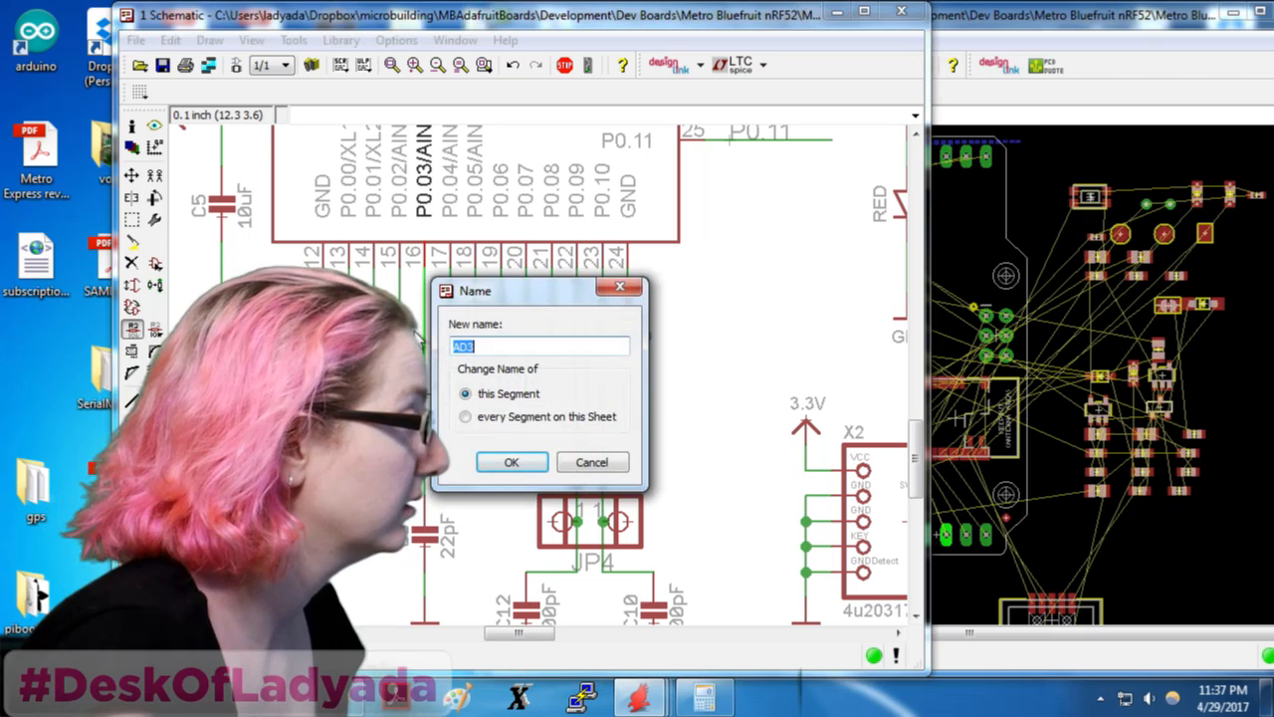
pyautogui.click(627, 464)
pyautogui.click(441, 370)
pyautogui.write('AD2')
pyautogui.press('Return')
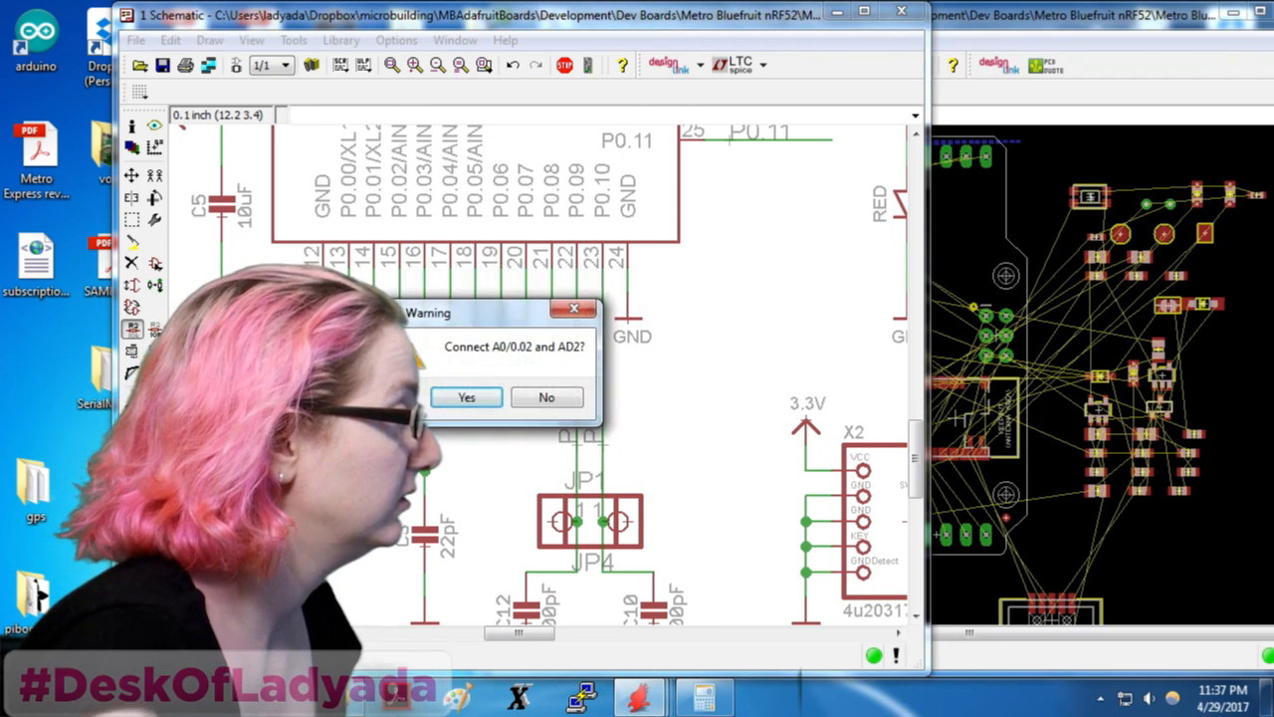
pyautogui.press('Return')
# Rename the nets on U1's P0.31/AIN7 and P0.30/AIN6 pins as AD1 and AD0, connecting them to the header nets
pyautogui.scroll(-5, 452, 378)
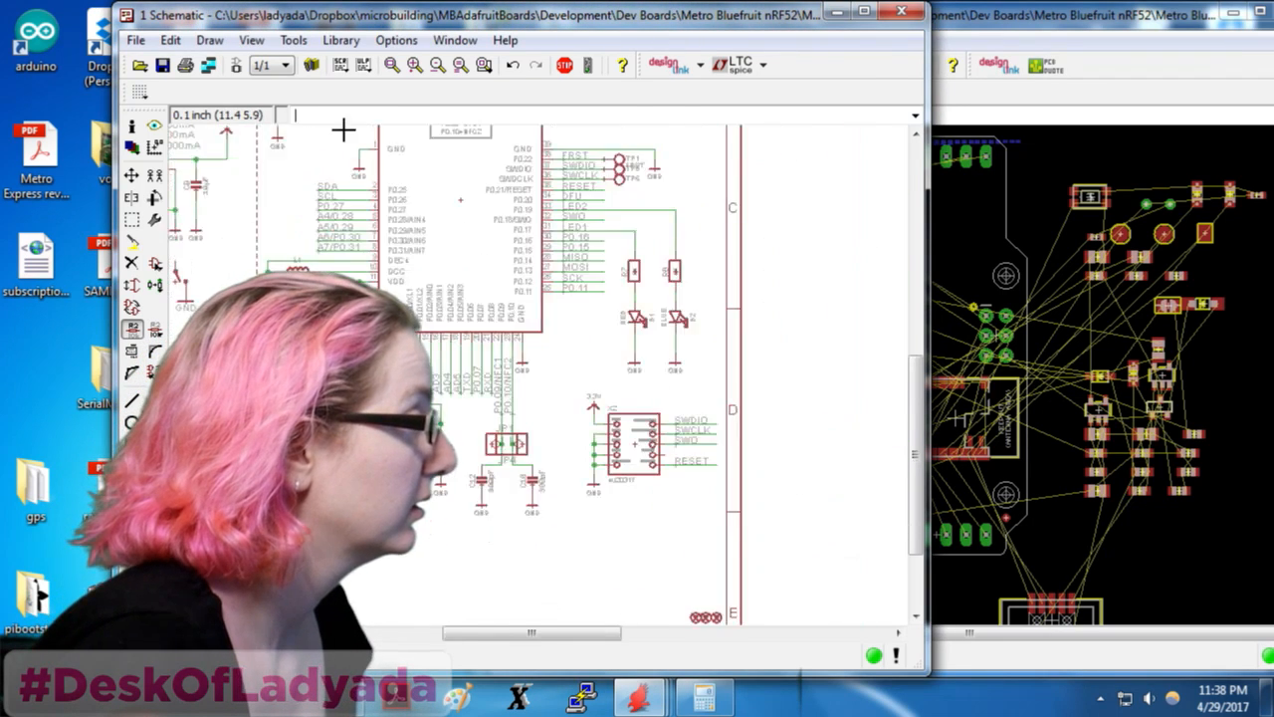
pyautogui.scroll(4, 344, 128)
pyautogui.click(354, 380)
pyautogui.write('AD1')
pyautogui.press('Return')
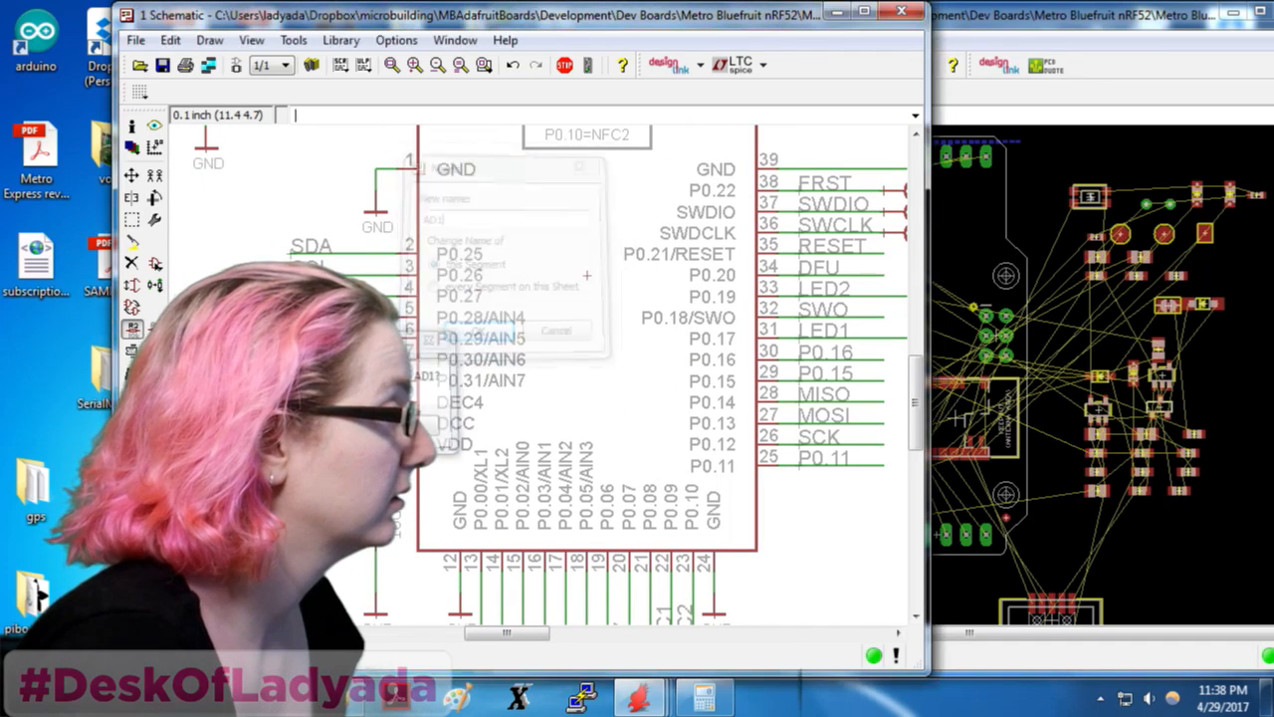
pyautogui.click(354, 360)
pyautogui.write('AD0')
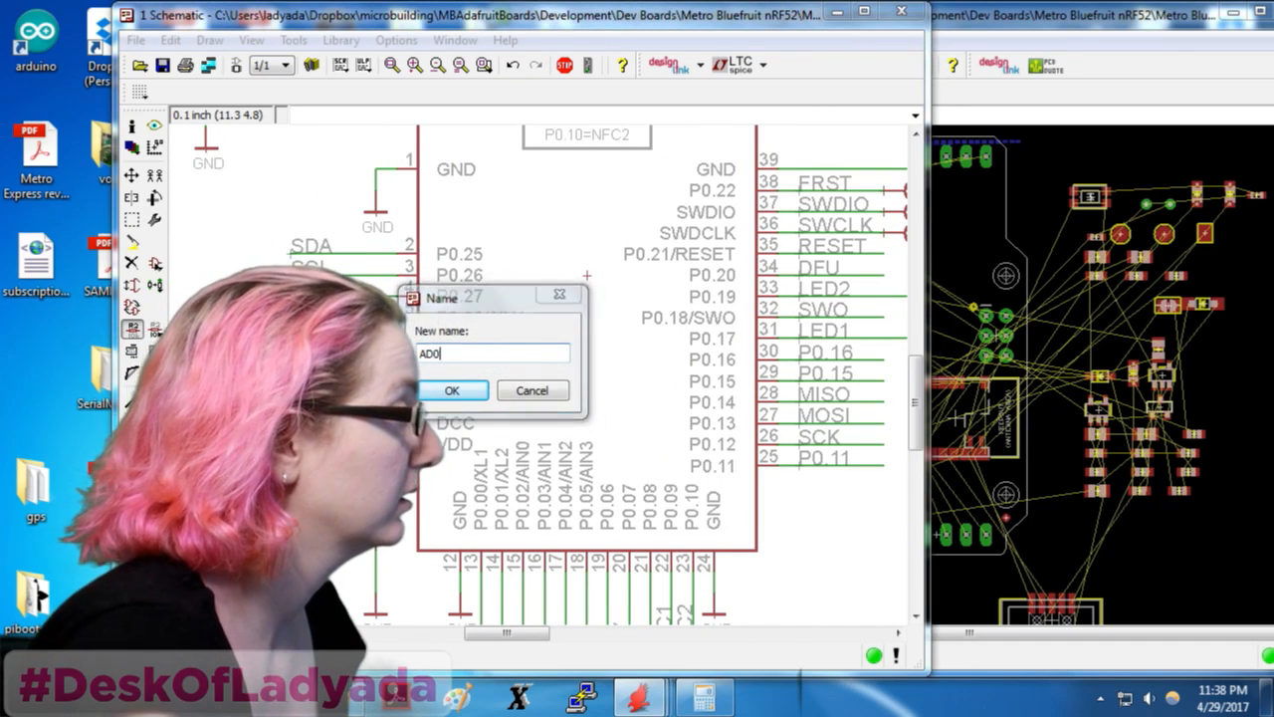
pyautogui.press('Return')
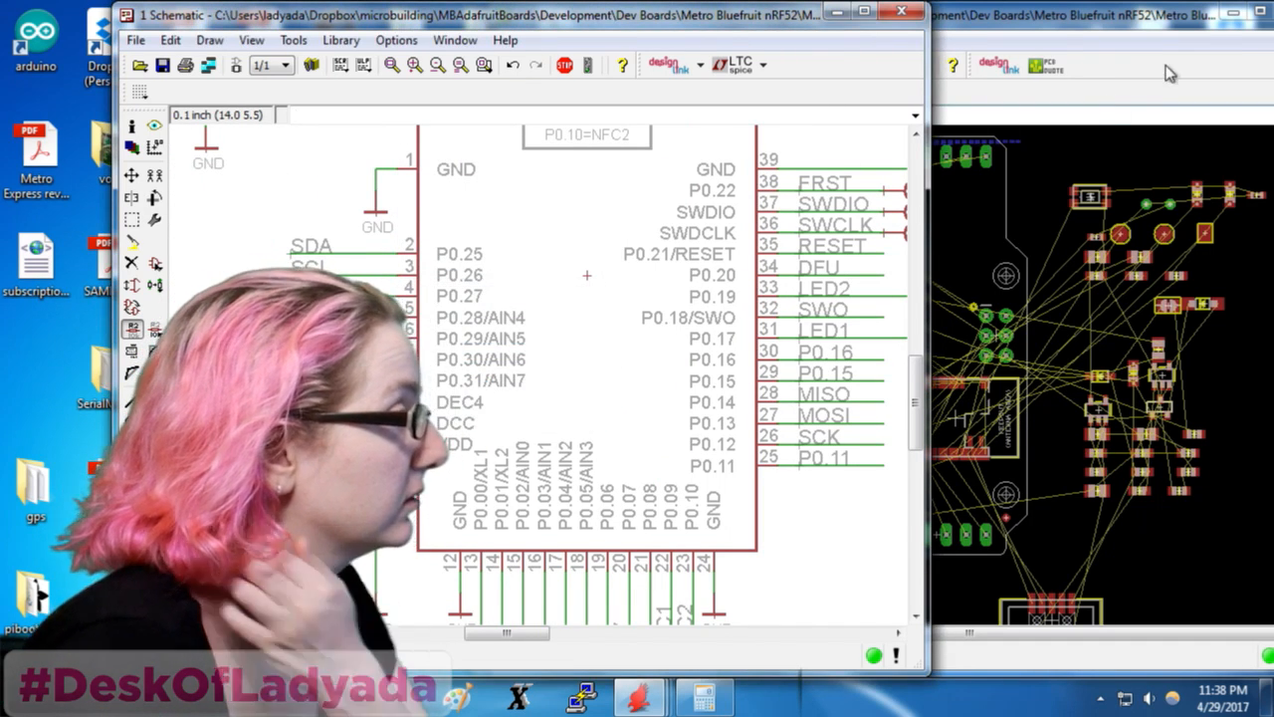
pyautogui.click(1170, 73)
pyautogui.scroll(1, 966, 497)
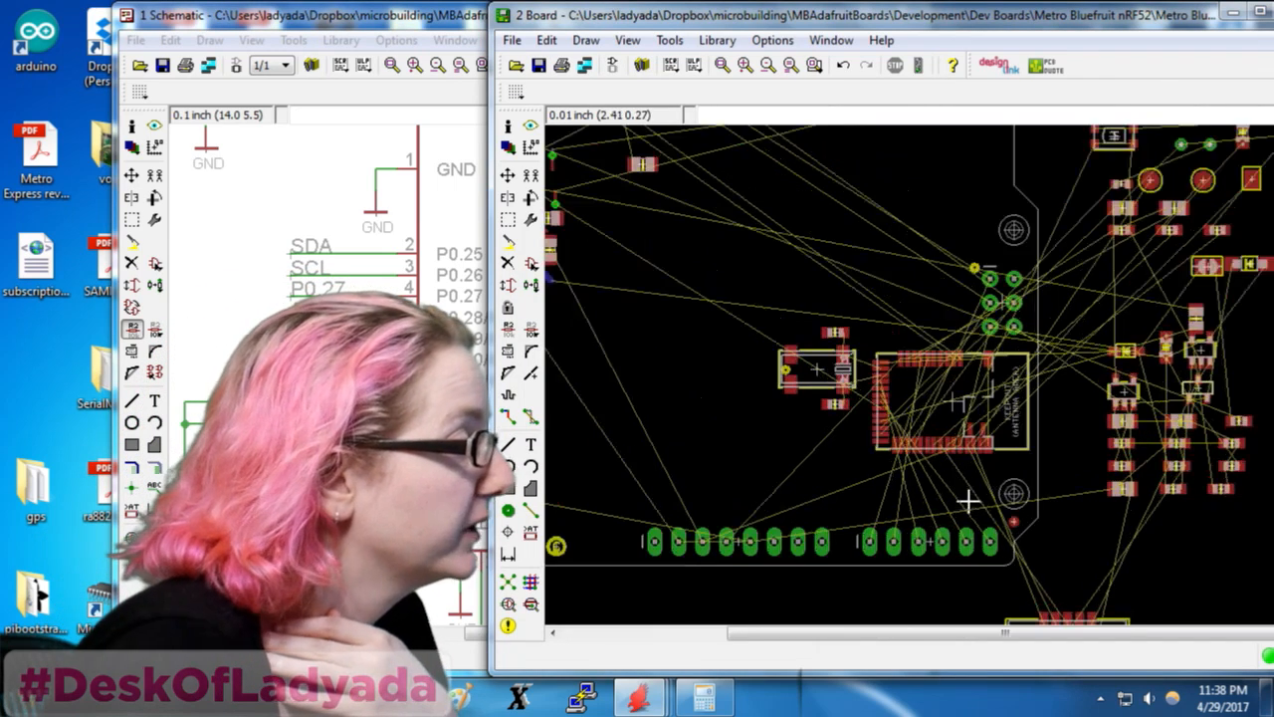
pyautogui.click(884, 392)
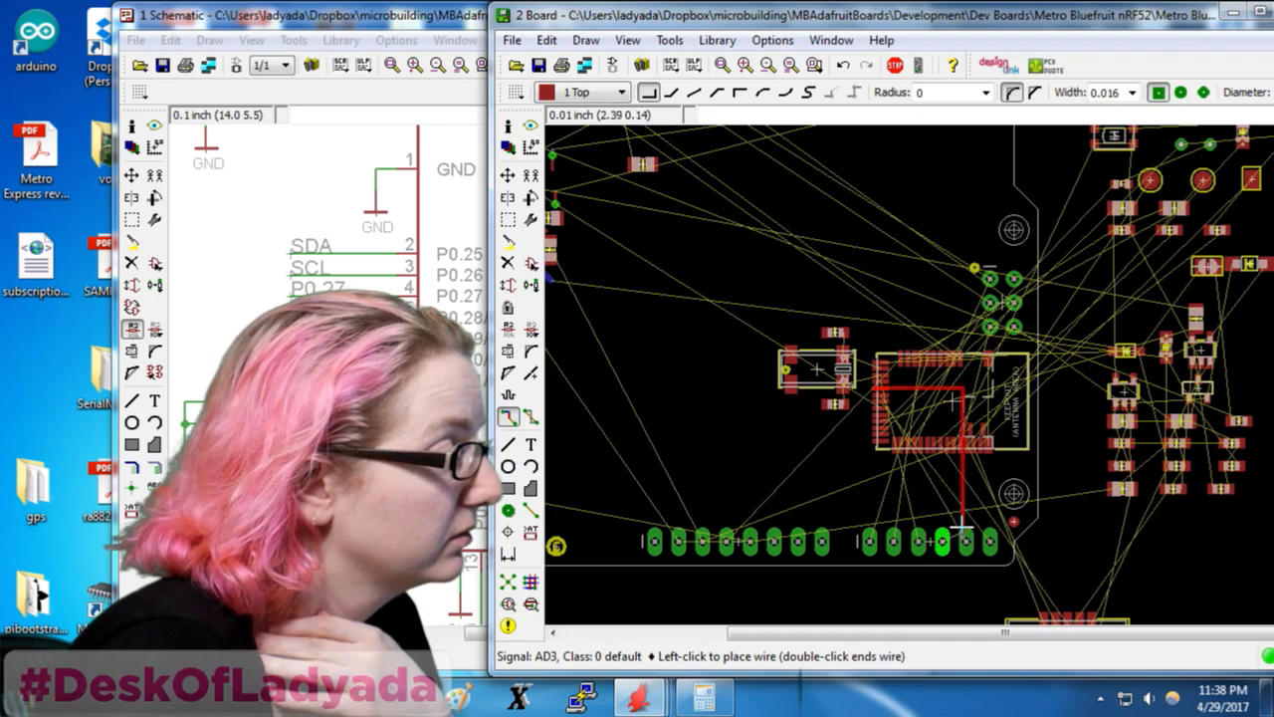
pyautogui.press('Escape')
pyautogui.scroll(-3, 914, 474)
pyautogui.scroll(1, 986, 282)
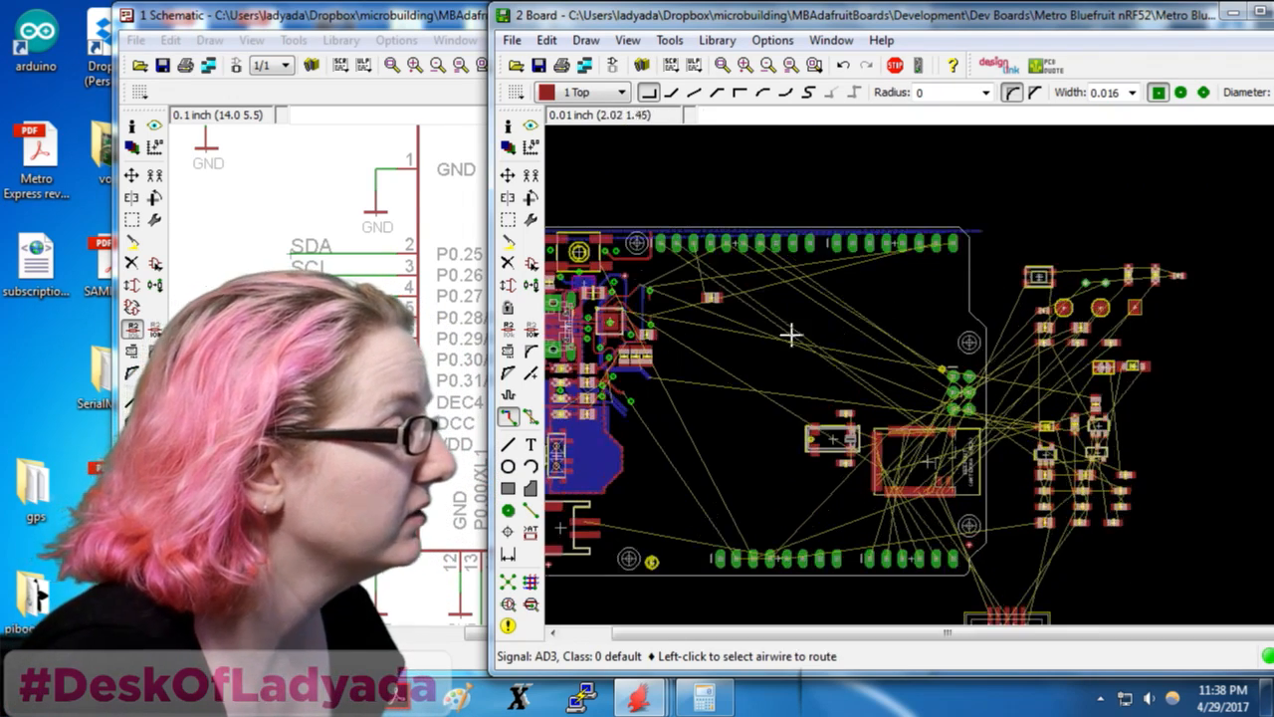
pyautogui.click(508, 175)
pyautogui.click(926, 460)
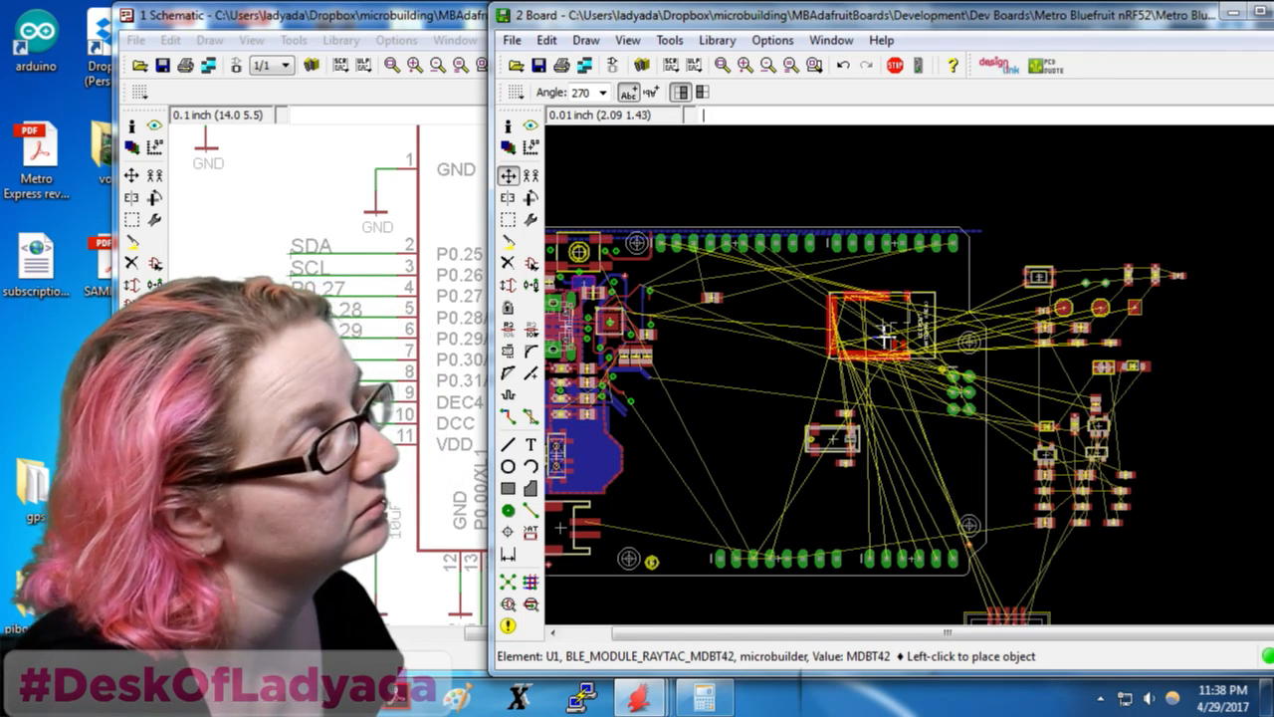
pyautogui.press('Escape')
# Examine U1's pads and airwires relative to the 2x3 header, the neighbouring component and the edge headers
pyautogui.scroll(1, 963, 524)
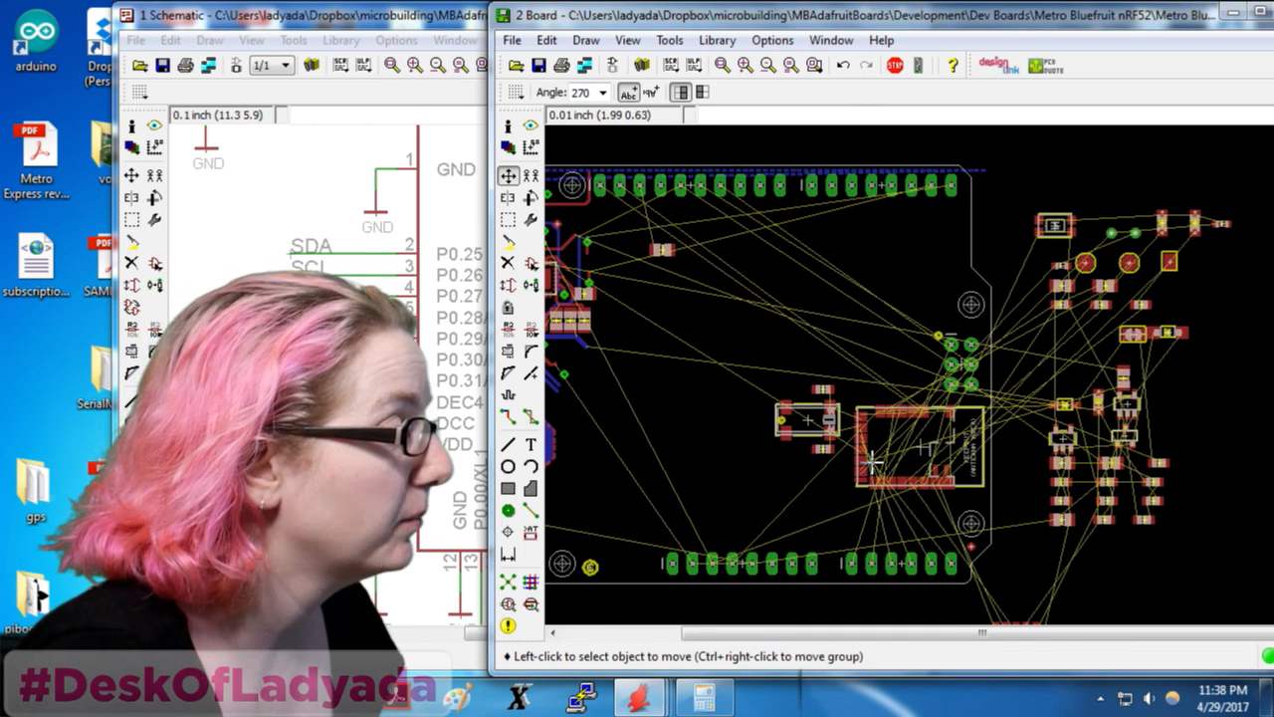
pyautogui.scroll(3, 957, 485)
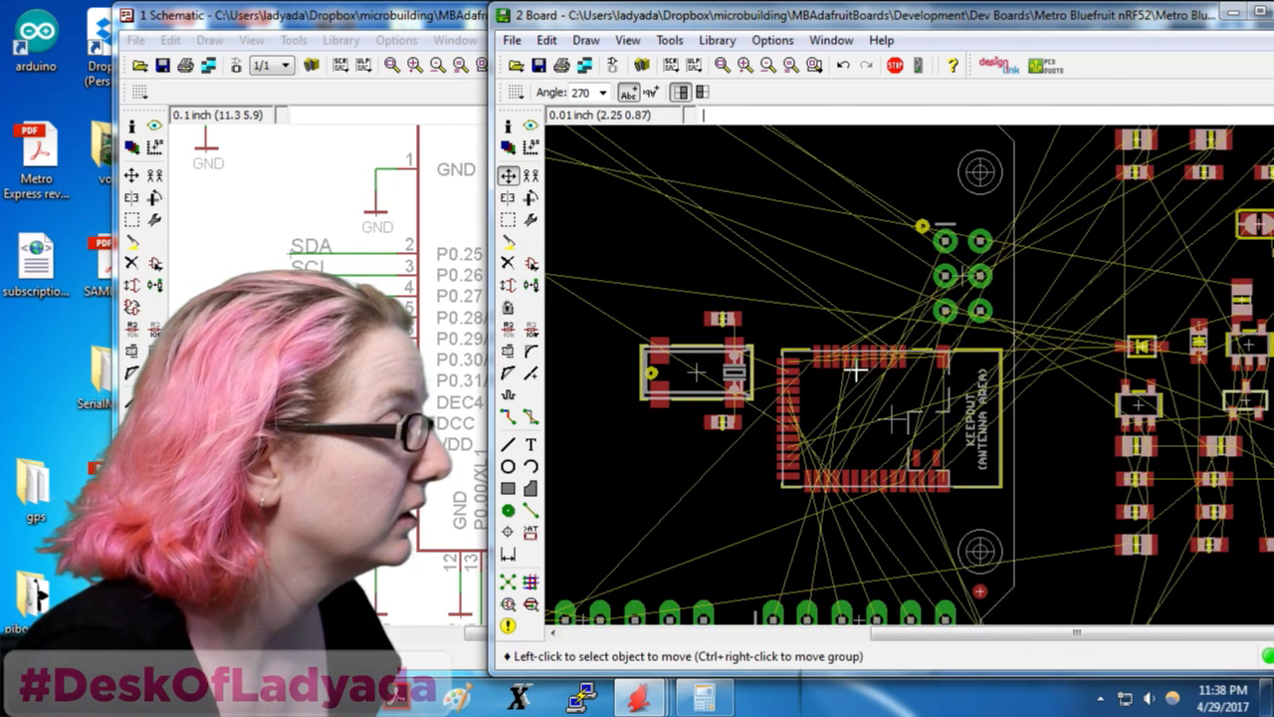
pyautogui.scroll(-1, 854, 371)
pyautogui.scroll(-1, 798, 366)
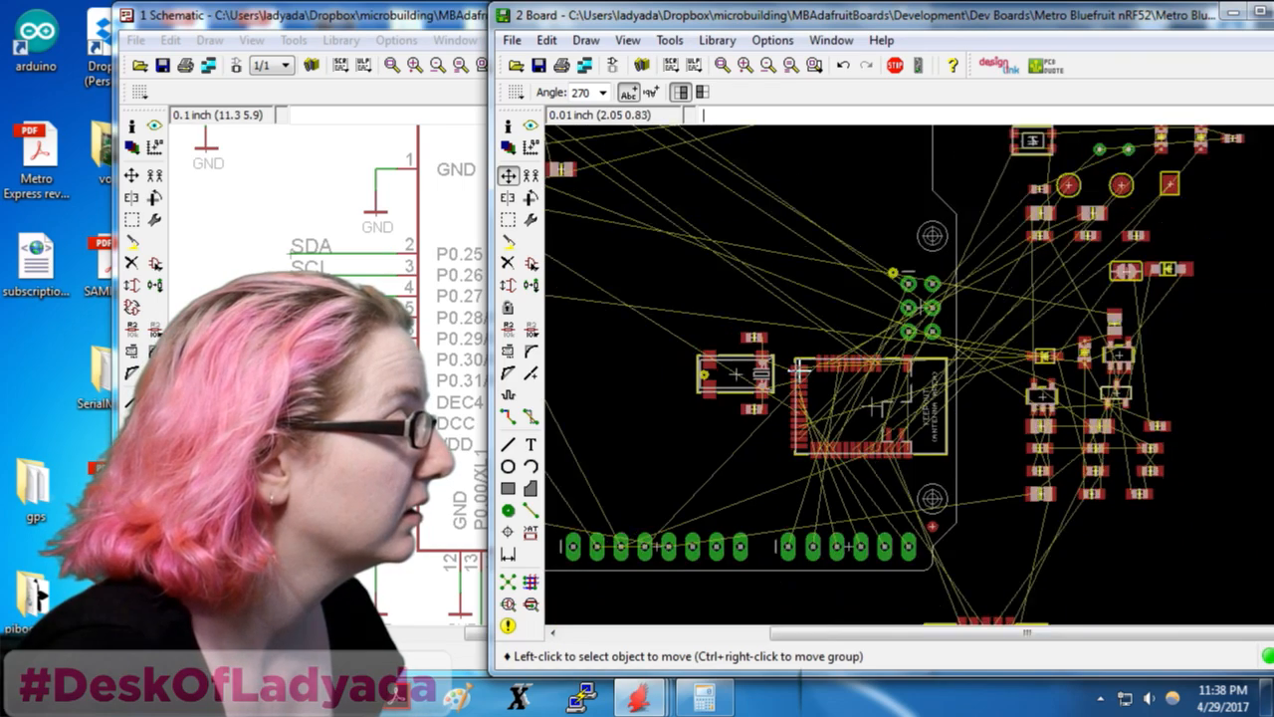
pyautogui.scroll(5, 816, 403)
pyautogui.scroll(-4, 873, 398)
pyautogui.scroll(-2, 873, 426)
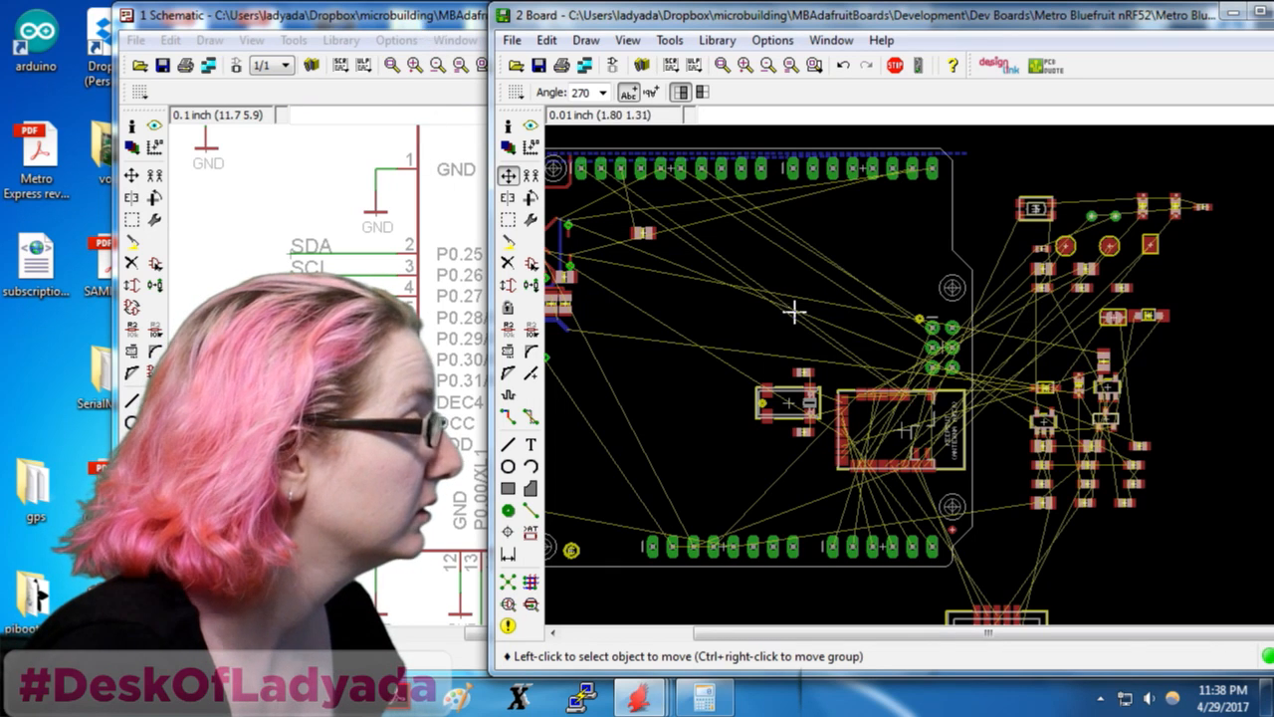
# Compare U1's pins in the schematic with their board airwires and show the SDA net
pyautogui.click(348, 114)
pyautogui.scroll(-2, 612, 328)
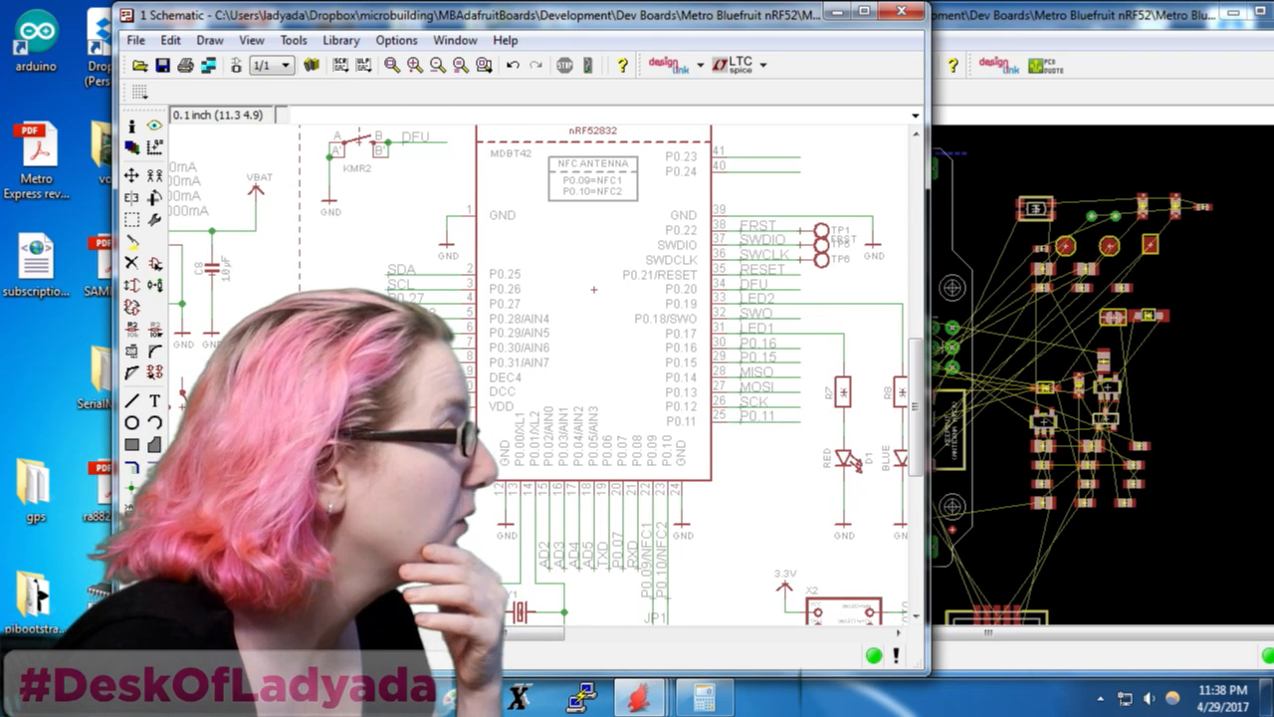
pyautogui.click(1149, 90)
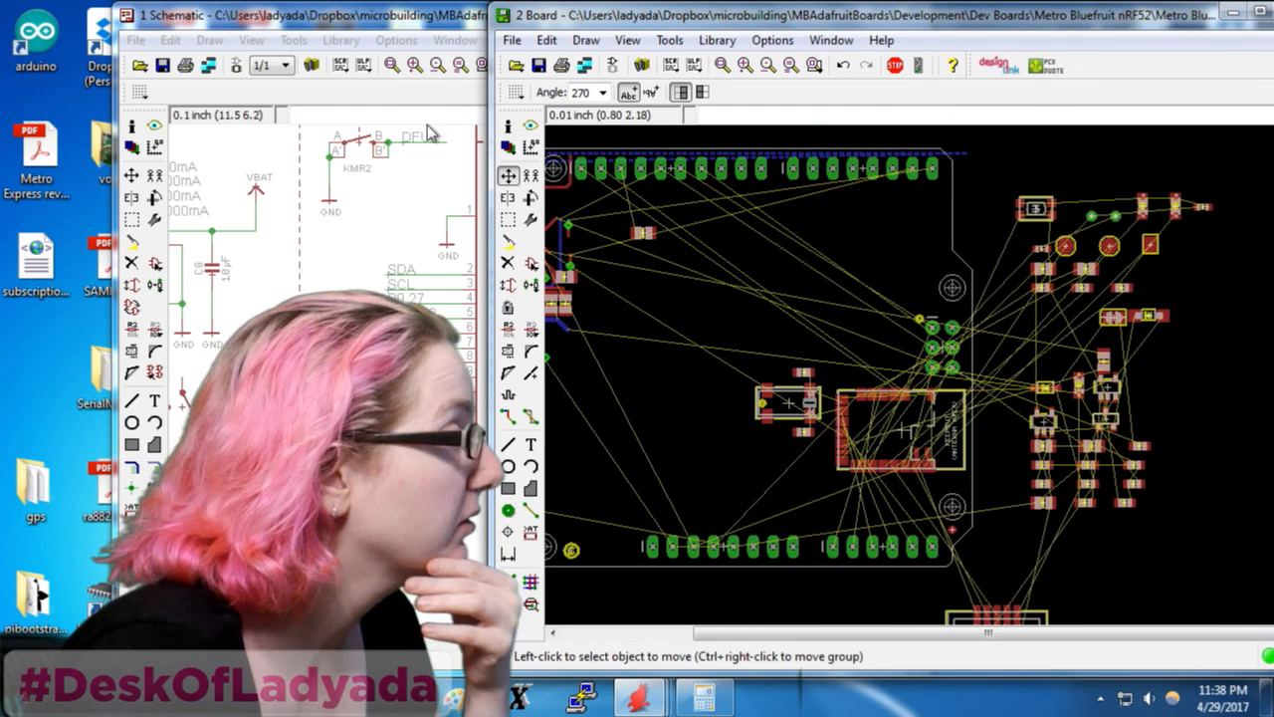
pyautogui.click(328, 25)
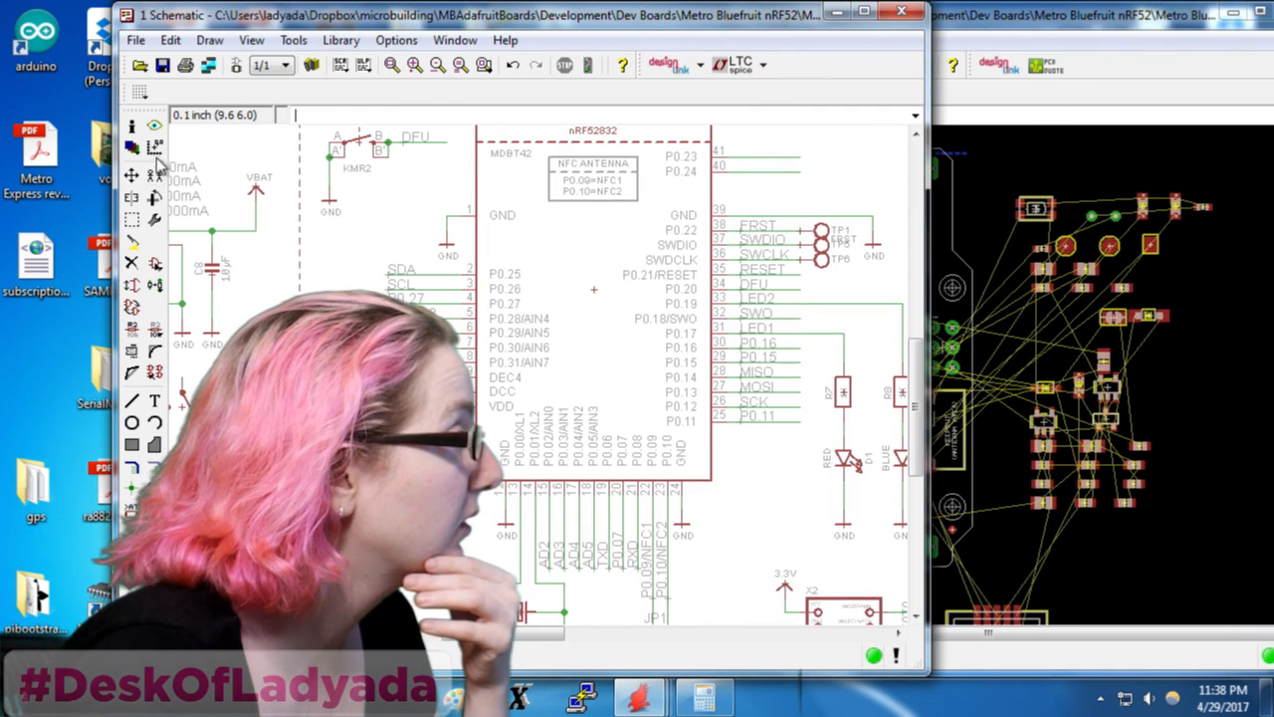
pyautogui.click(154, 126)
pyautogui.click(1100, 64)
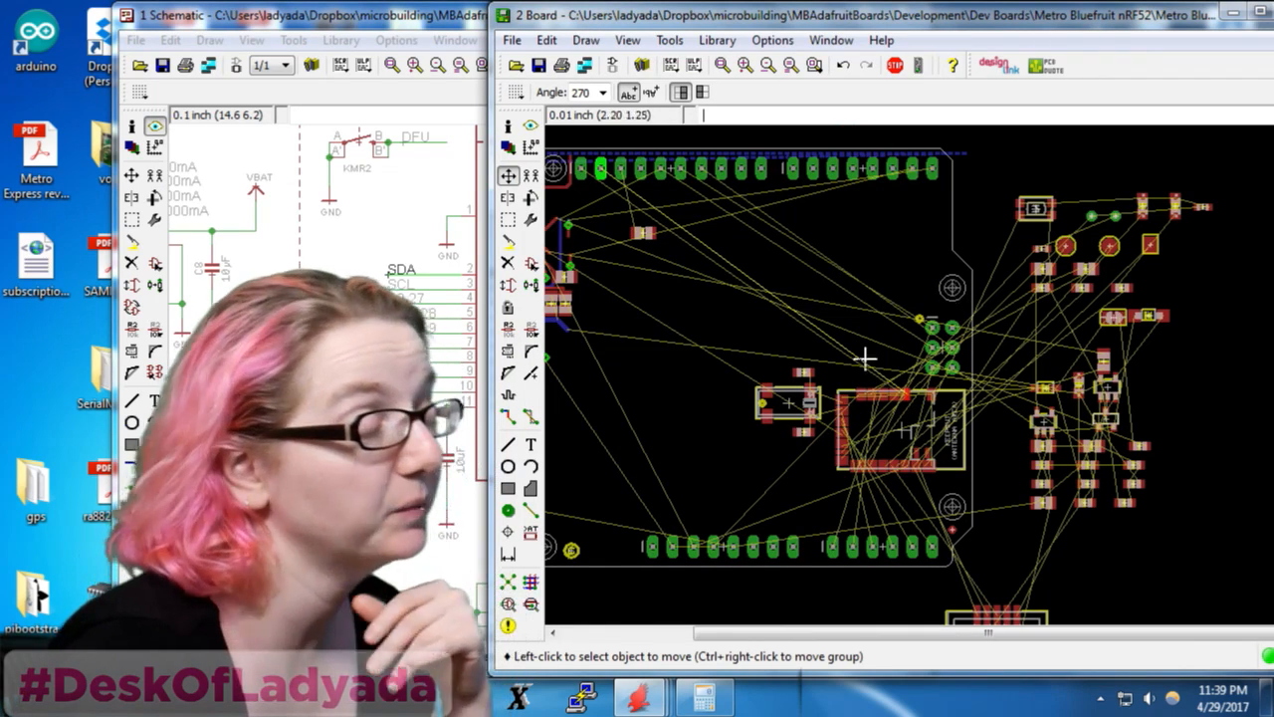
# Rename the SDA net segment on U1's P0.25 pin as SCK and connect it to the existing SCK net
pyautogui.click(338, 204)
pyautogui.click(136, 332)
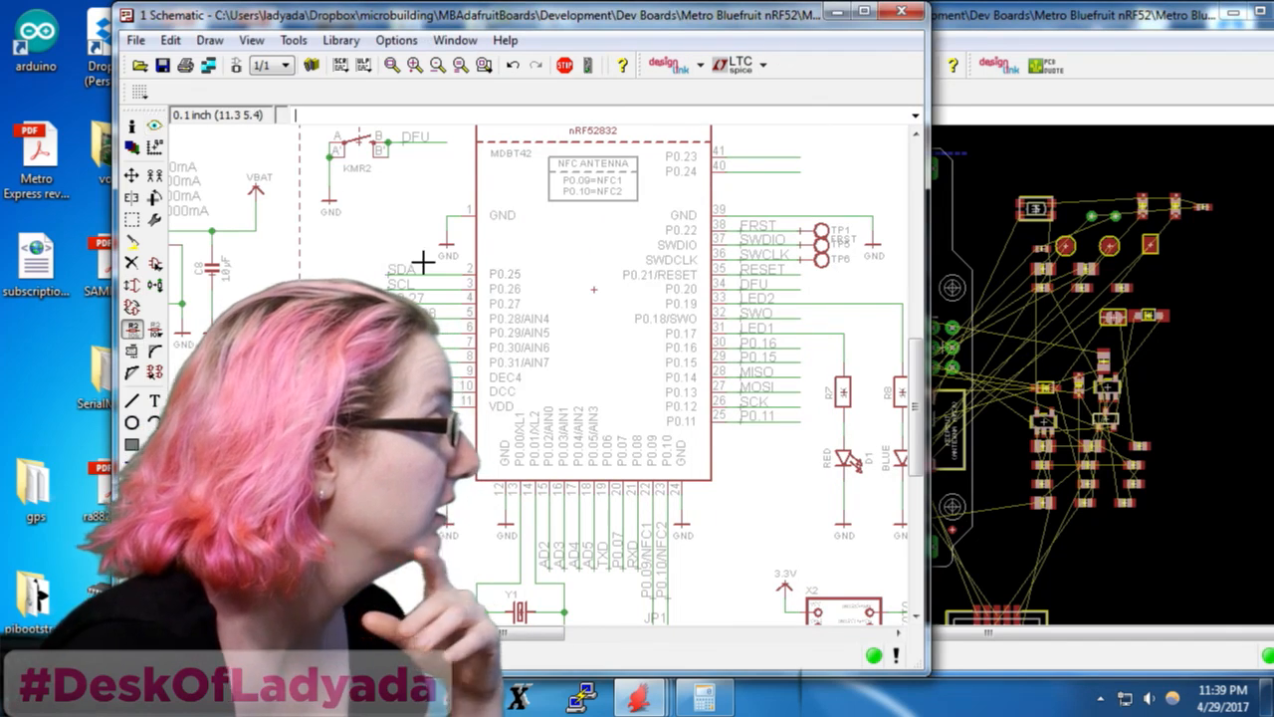
pyautogui.click(423, 262)
pyautogui.write('sck')
pyautogui.press('Return')
pyautogui.press('Return')
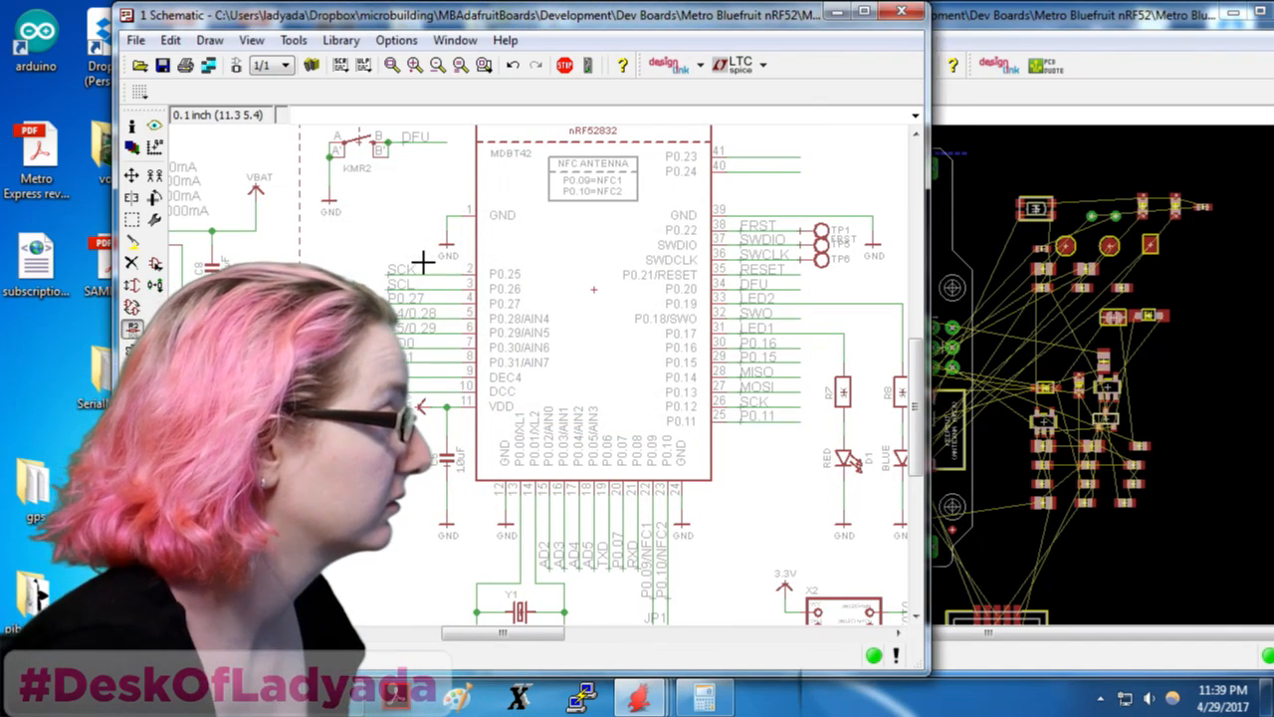
# Rename the nets on U1's P0.26 and P0.27 pins as MOSI and MISO, connecting them to the existing nets
pyautogui.click(412, 288)
pyautogui.write('mso')
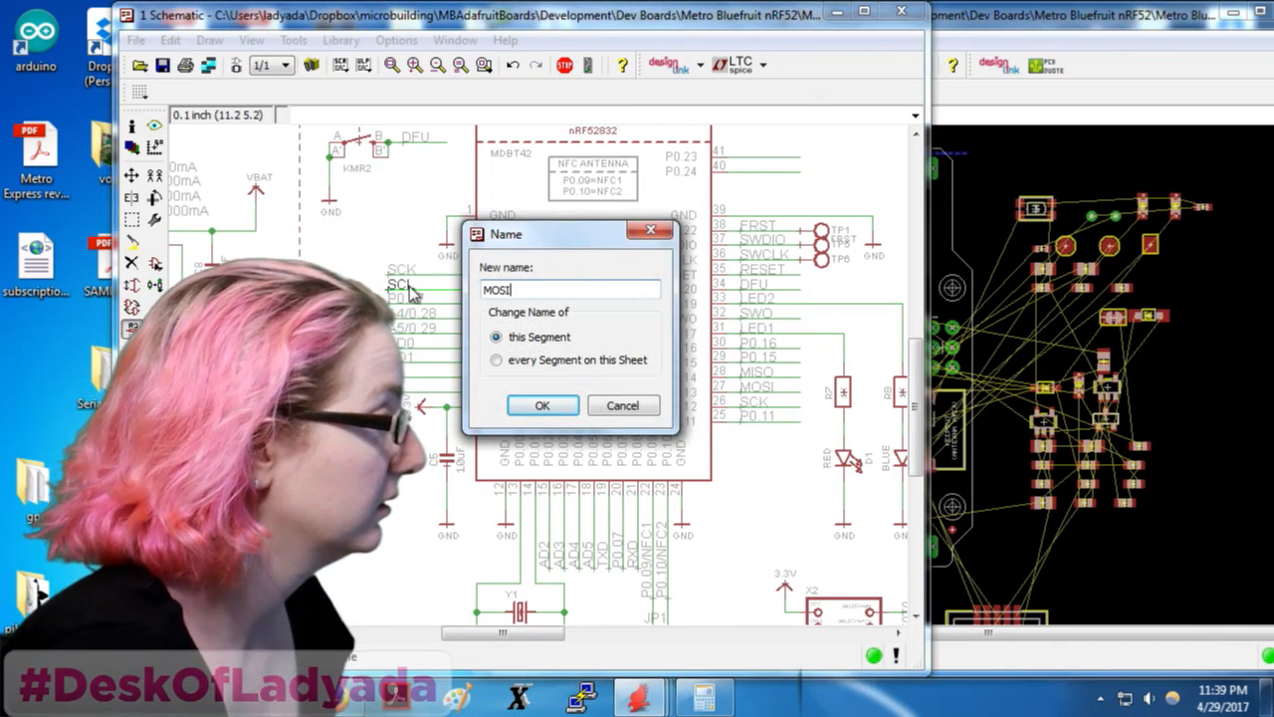
pyautogui.press('Return')
pyautogui.click(423, 301)
pyautogui.write('miso')
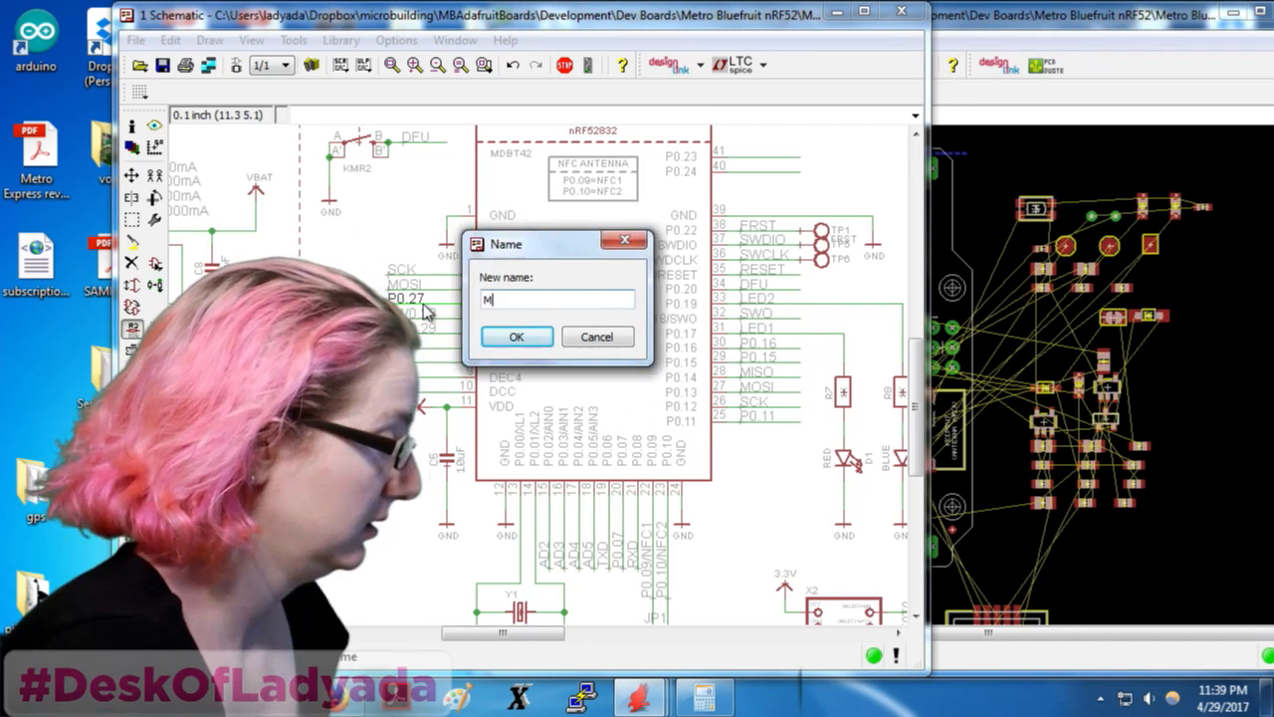
pyautogui.press('Return')
pyautogui.press('Return')
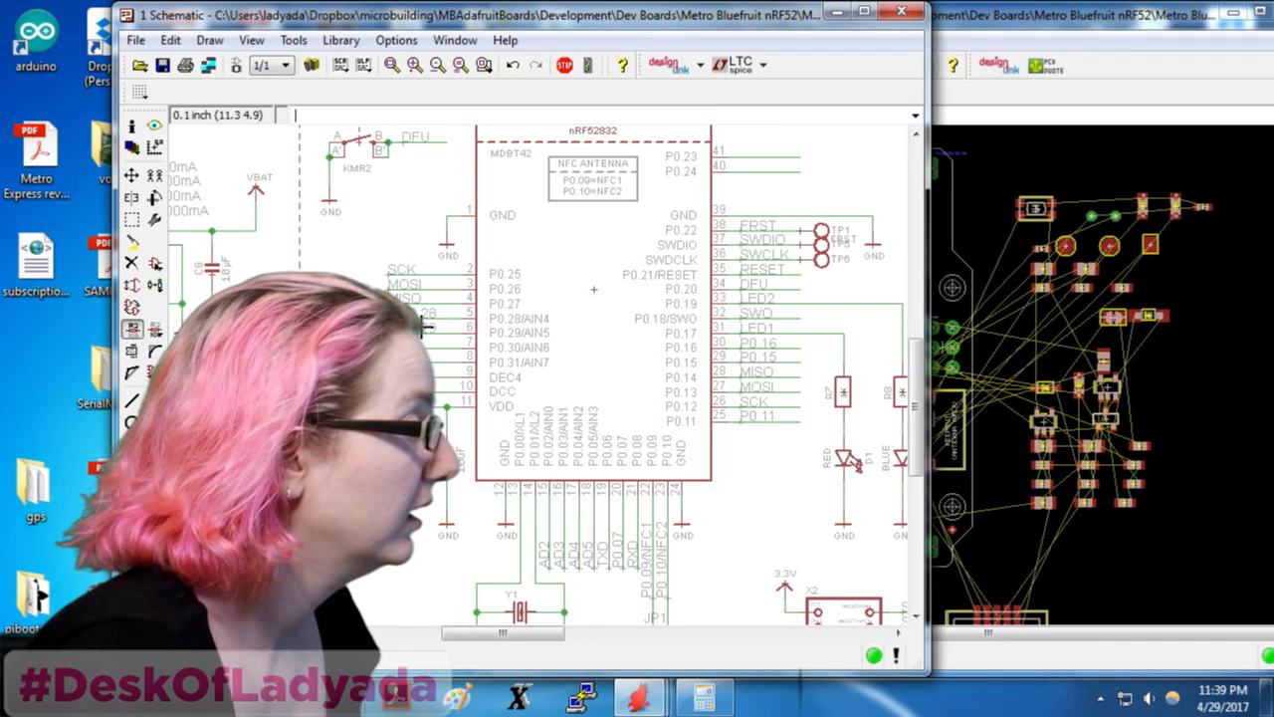
# Rename the nets on U1's P0.29/AIN5 and P0.28/AIN4 pins as AD6 and AD7
pyautogui.click(423, 329)
pyautogui.write('ad0')
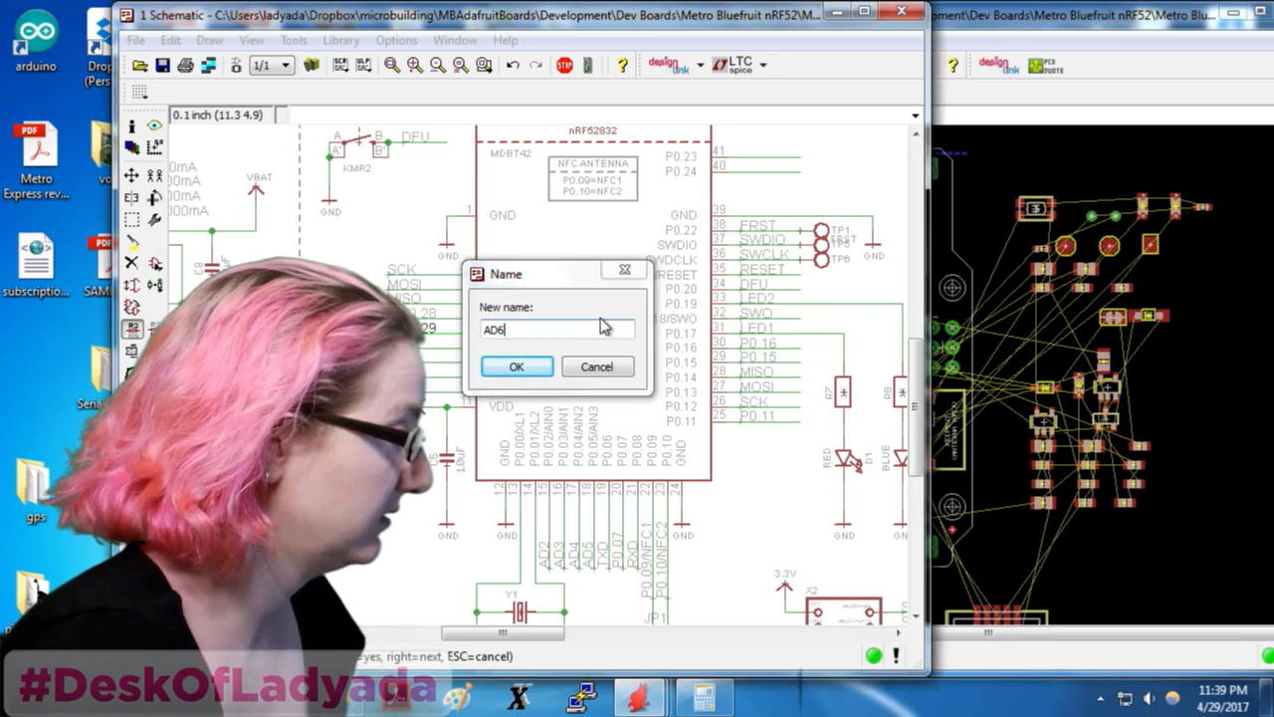
pyautogui.press('Return')
pyautogui.click(438, 325)
pyautogui.write('ad')
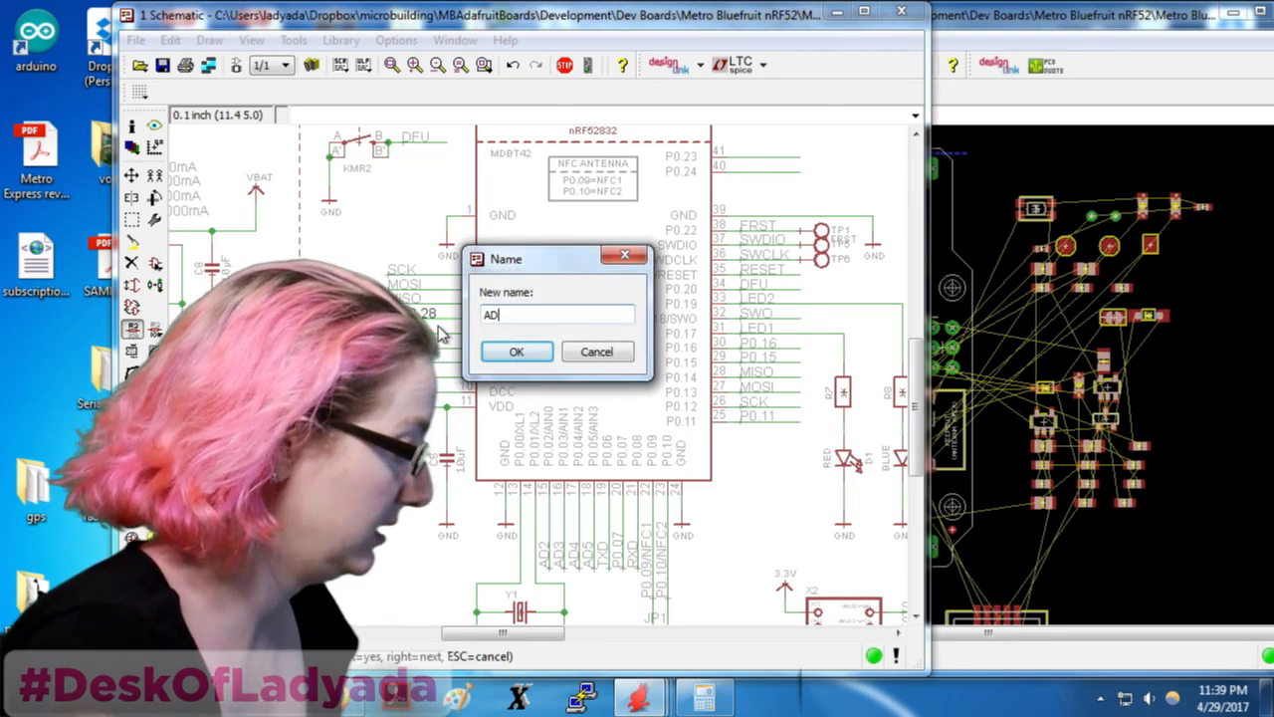
pyautogui.press('Return')
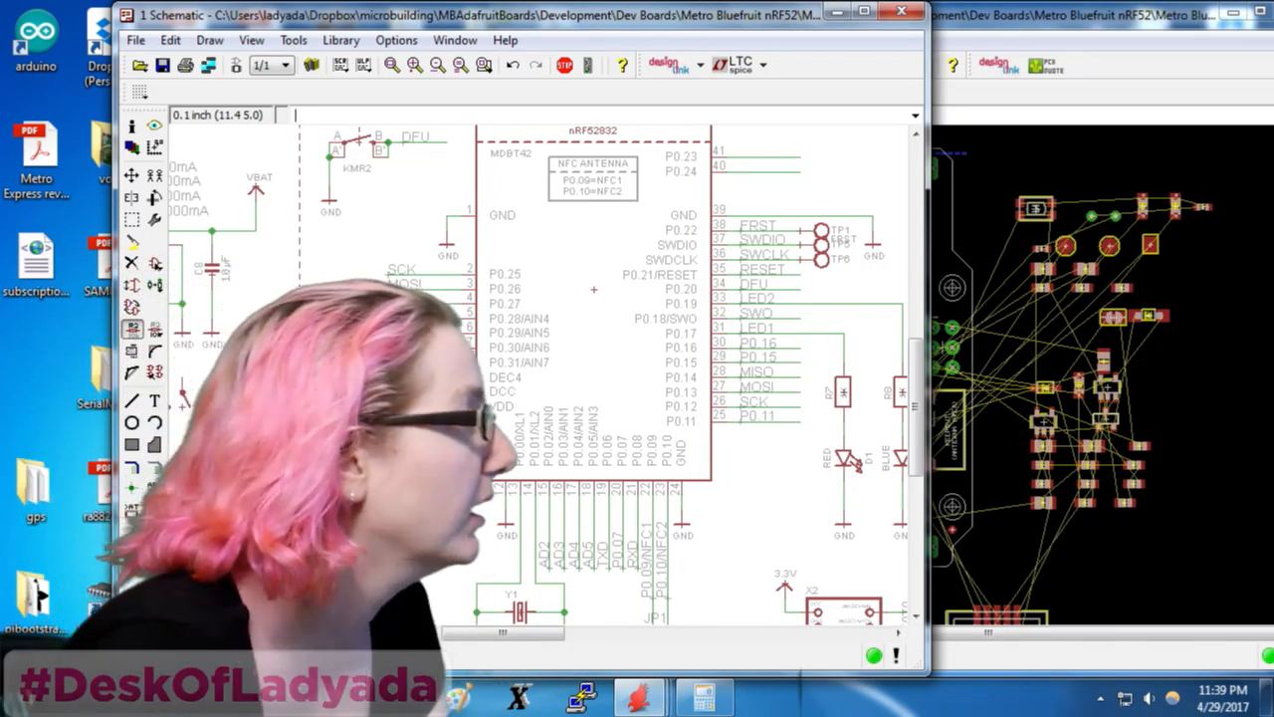
# Examine U1's remaining pin nets in the schematic and show the SCK net between its pads and the headers on the board
pyautogui.scroll(-2, 794, 261)
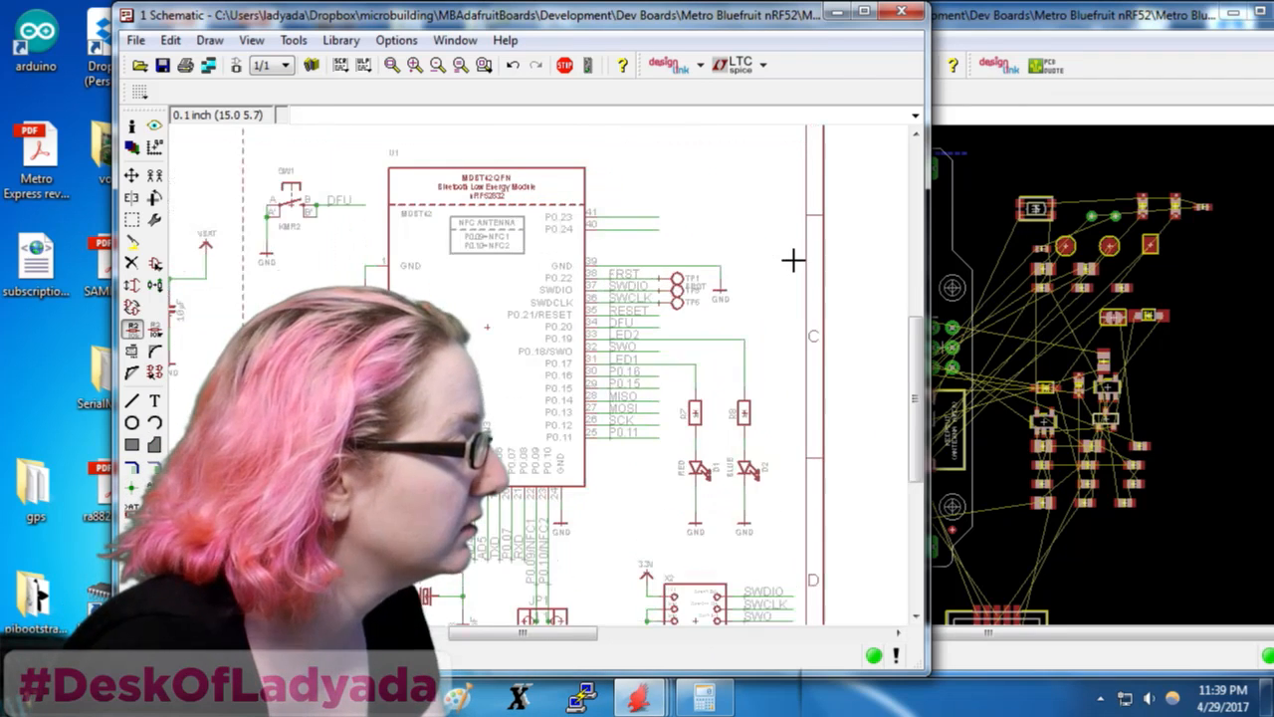
pyautogui.scroll(-1, 623, 401)
pyautogui.scroll(2, 655, 425)
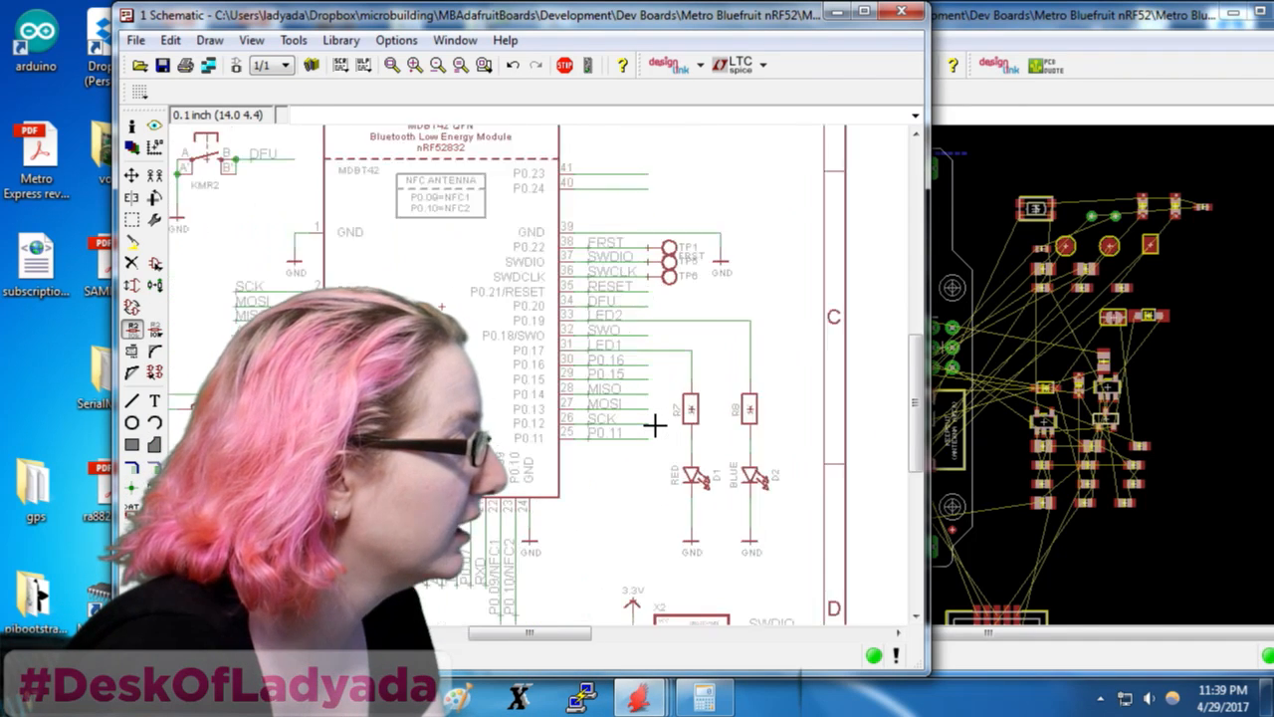
pyautogui.scroll(-1, 523, 366)
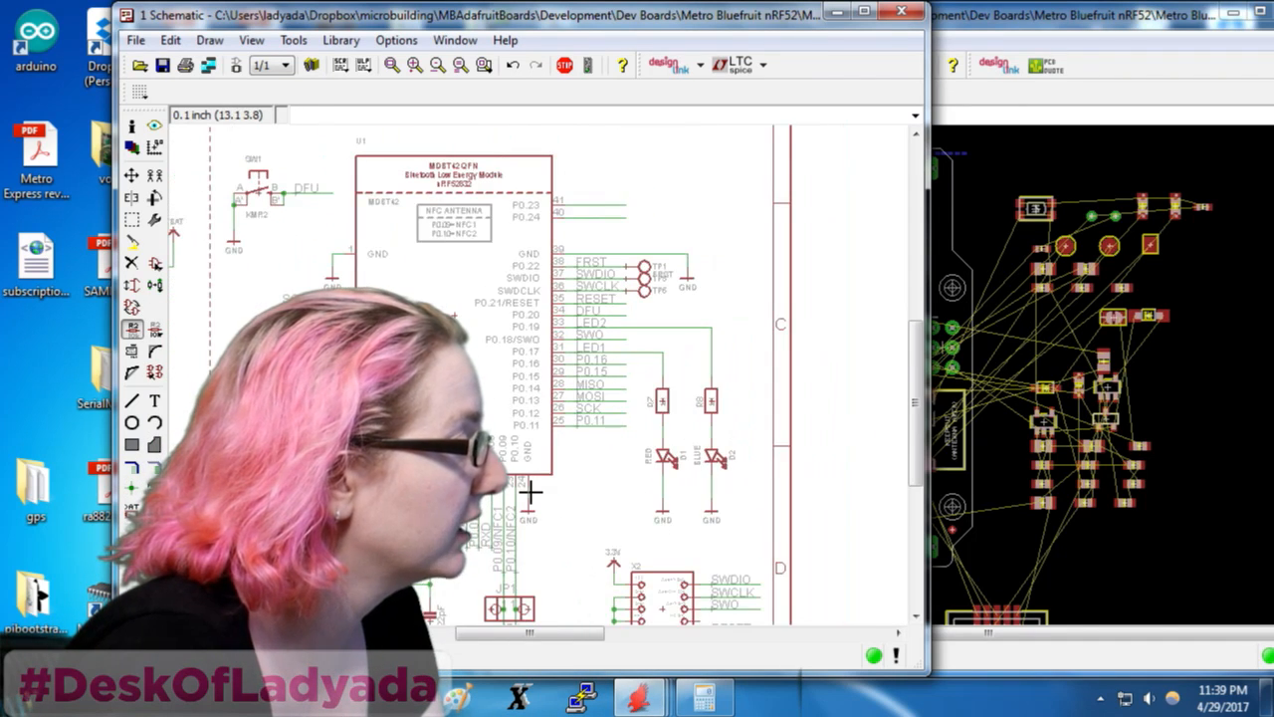
pyautogui.click(1133, 27)
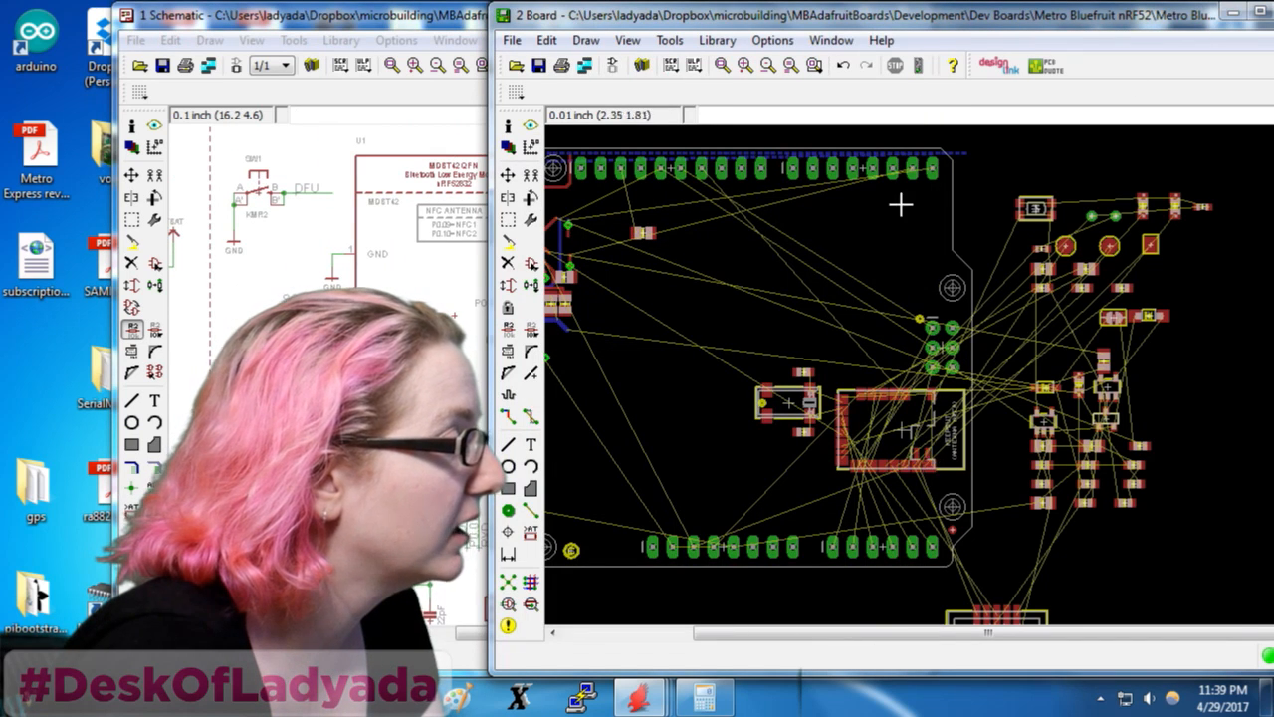
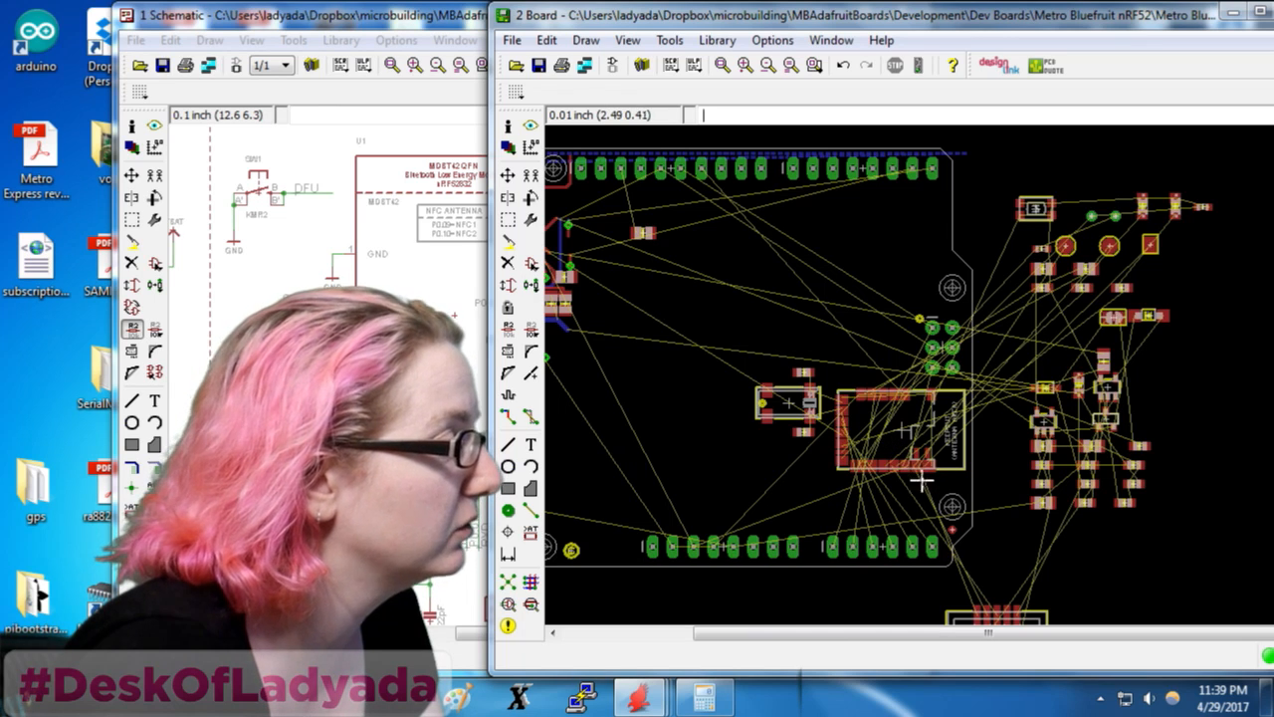
pyautogui.scroll(3, 899, 468)
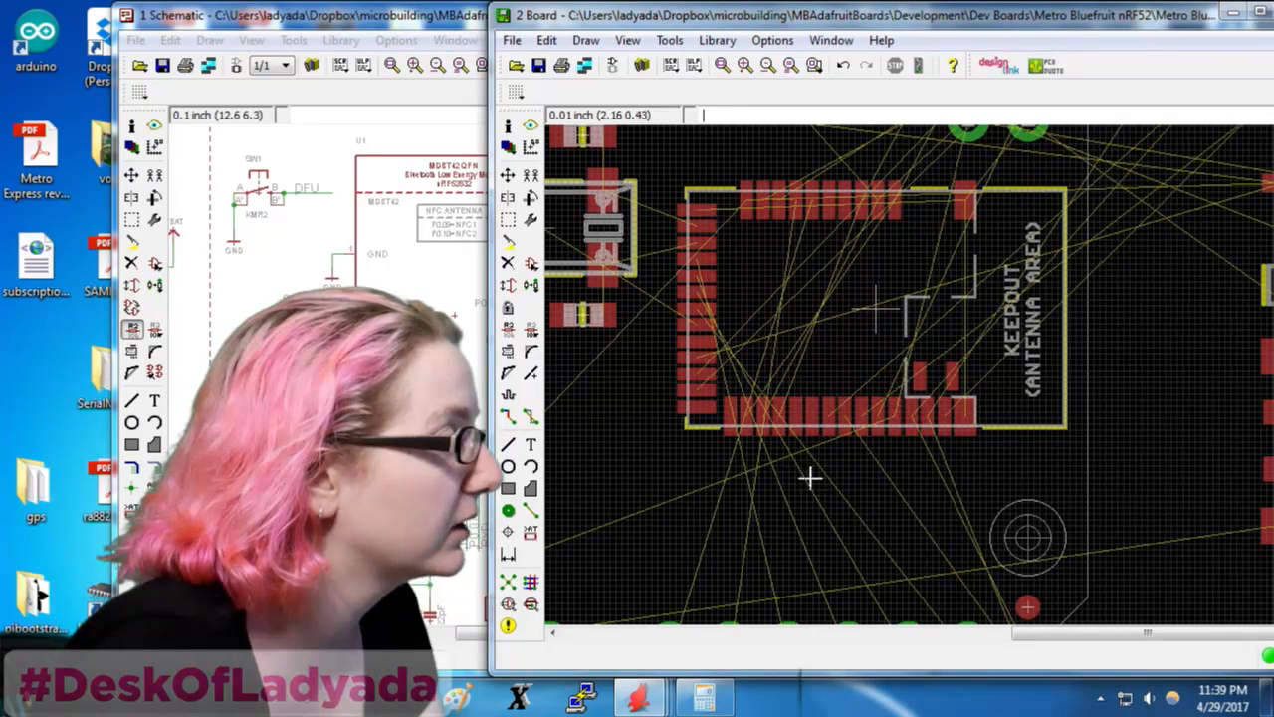
pyautogui.click(531, 125)
pyautogui.click(812, 413)
pyautogui.scroll(-2, 813, 413)
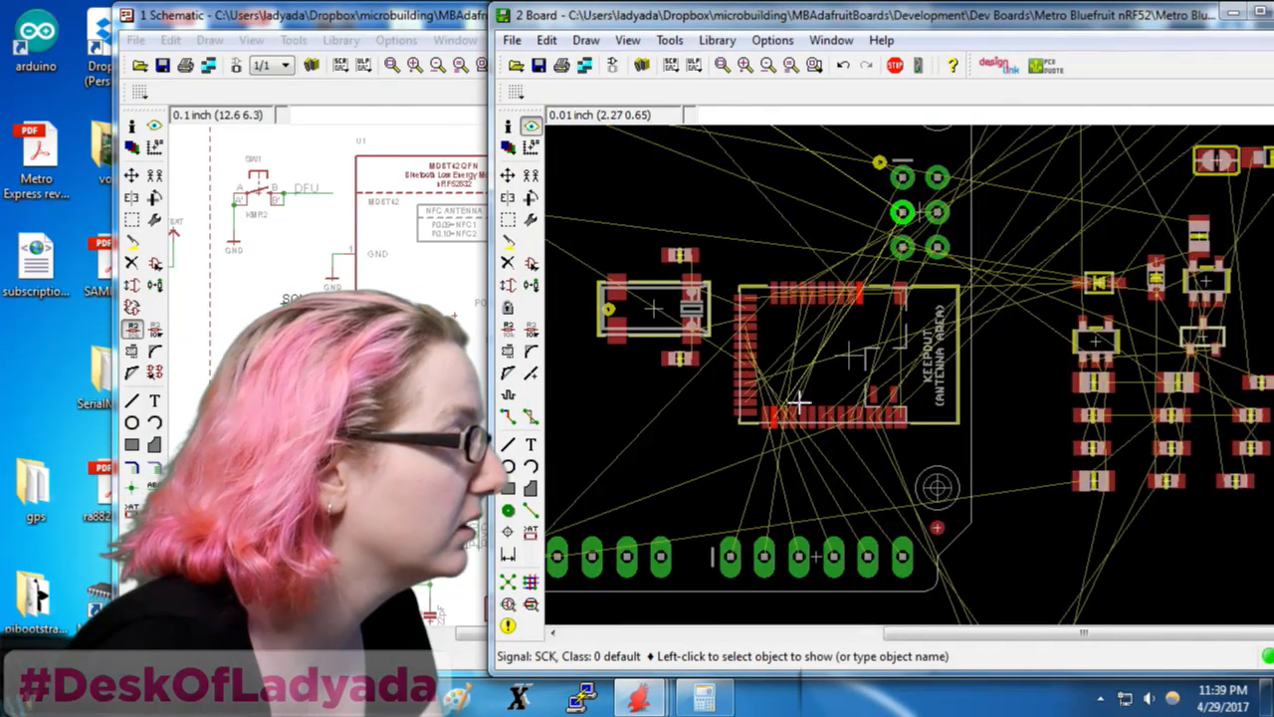
pyautogui.scroll(-1, 916, 403)
pyautogui.scroll(-2, 958, 406)
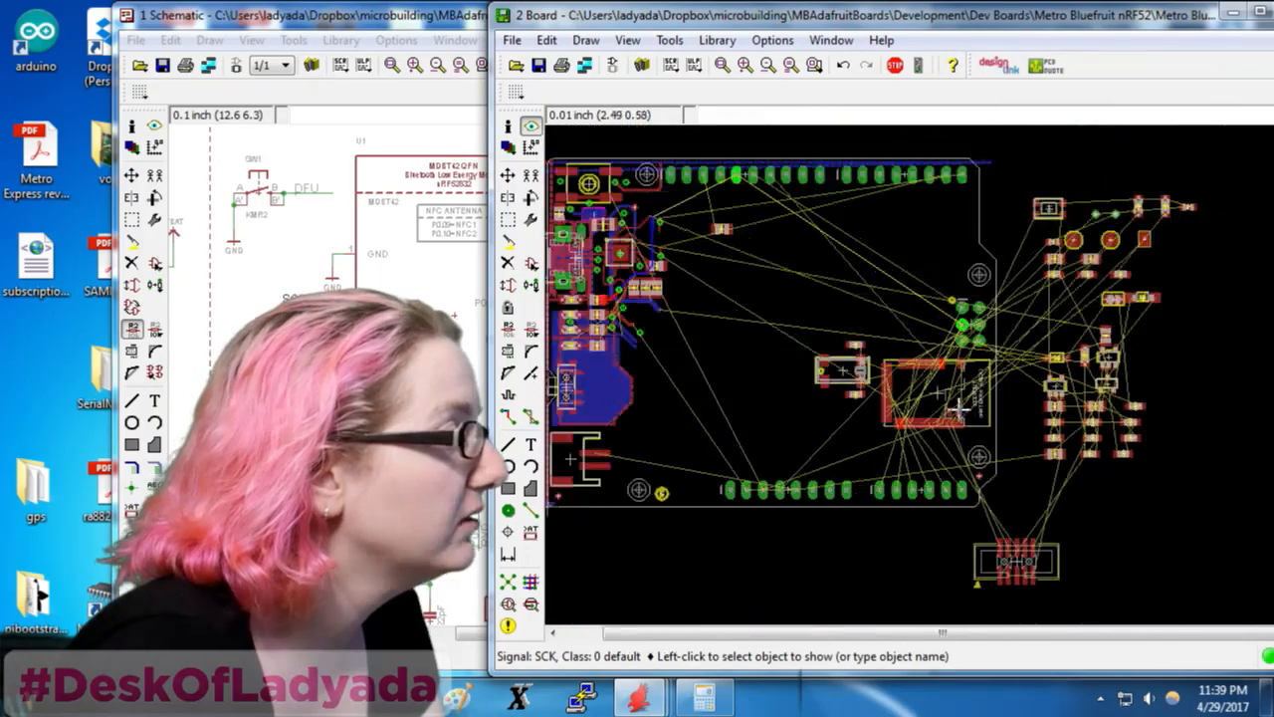
pyautogui.scroll(4, 958, 406)
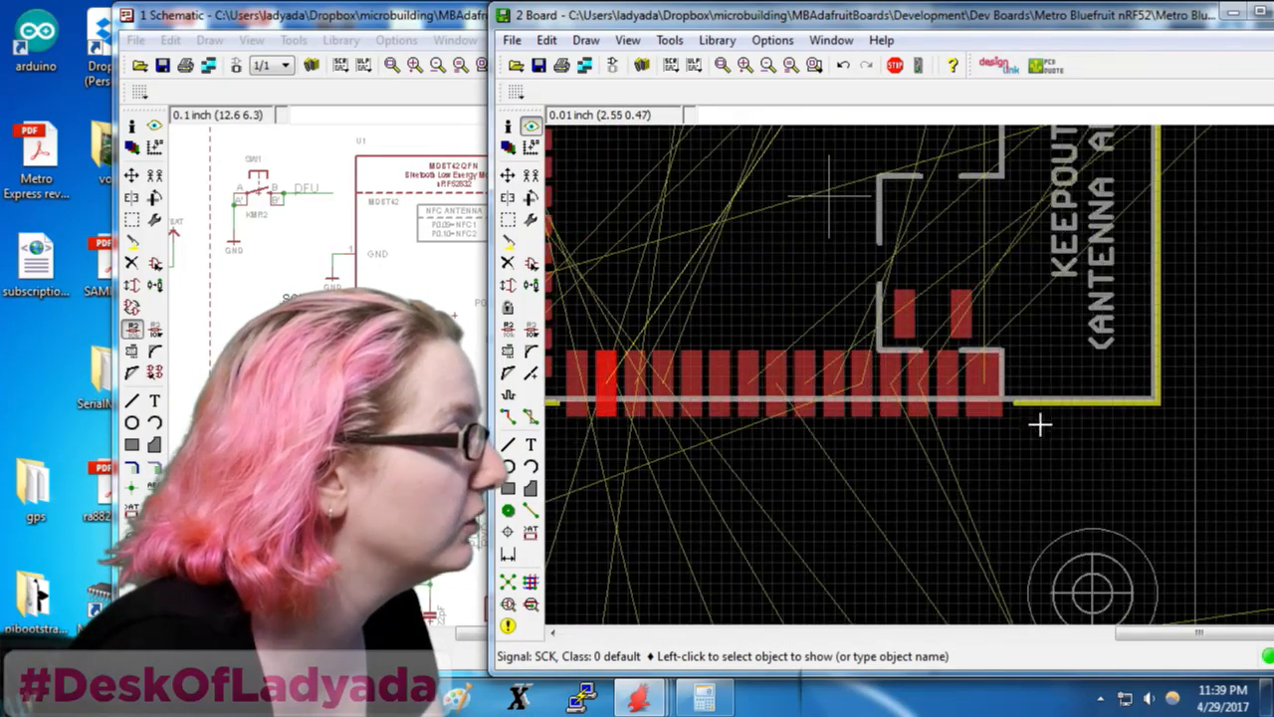
pyautogui.scroll(-3, 1039, 425)
pyautogui.scroll(-3, 943, 531)
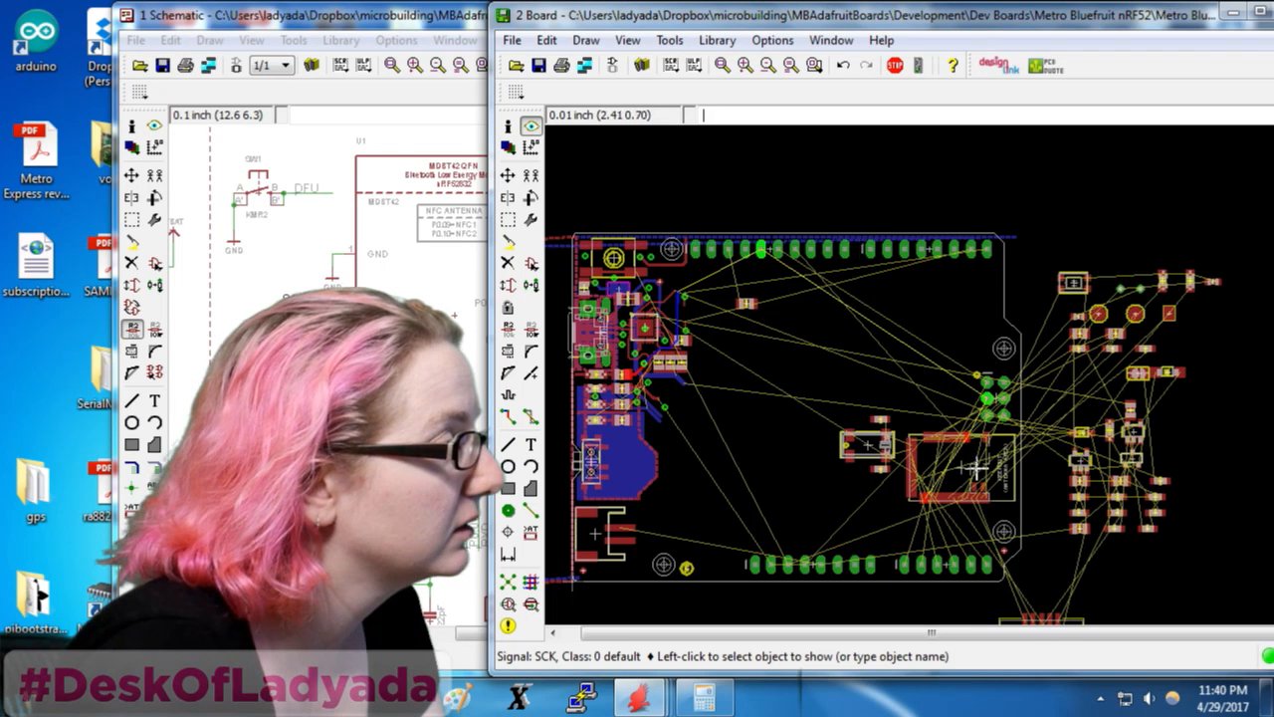
pyautogui.scroll(2, 1004, 476)
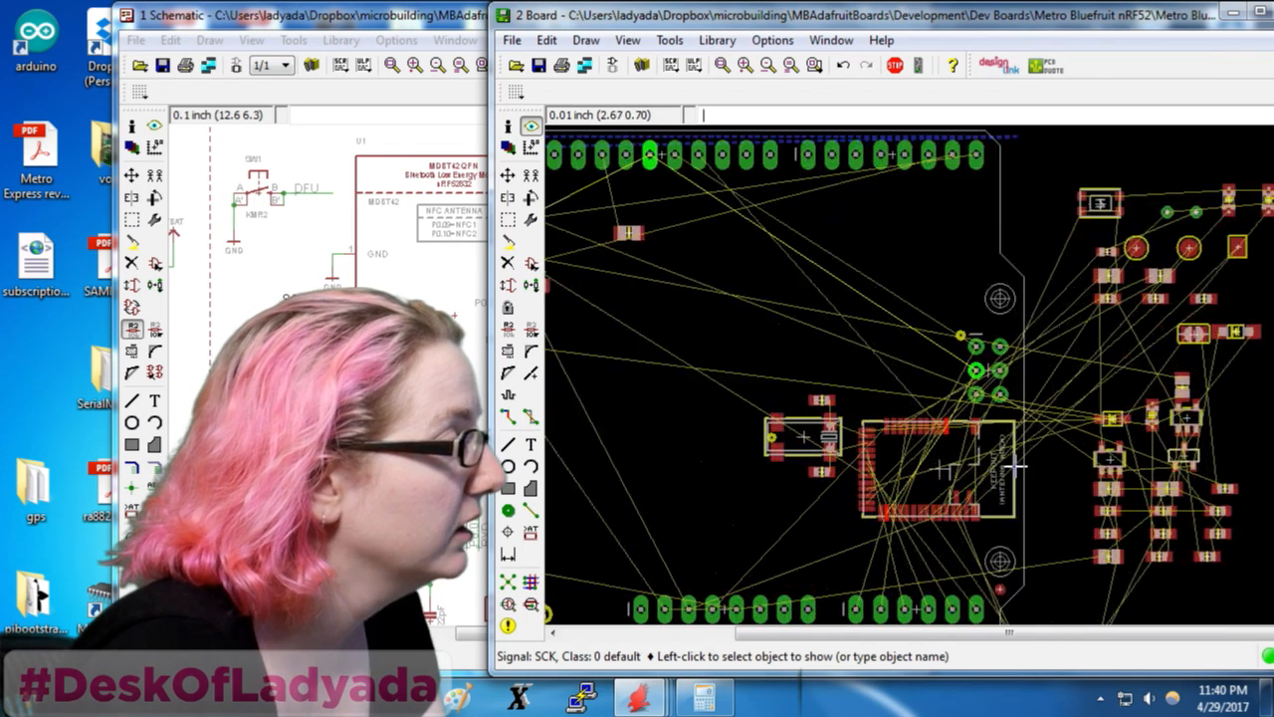
# Show the nets on U1's inner and corner pads beside the antenna keepout area on the board
pyautogui.click(530, 127)
pyautogui.click(980, 490)
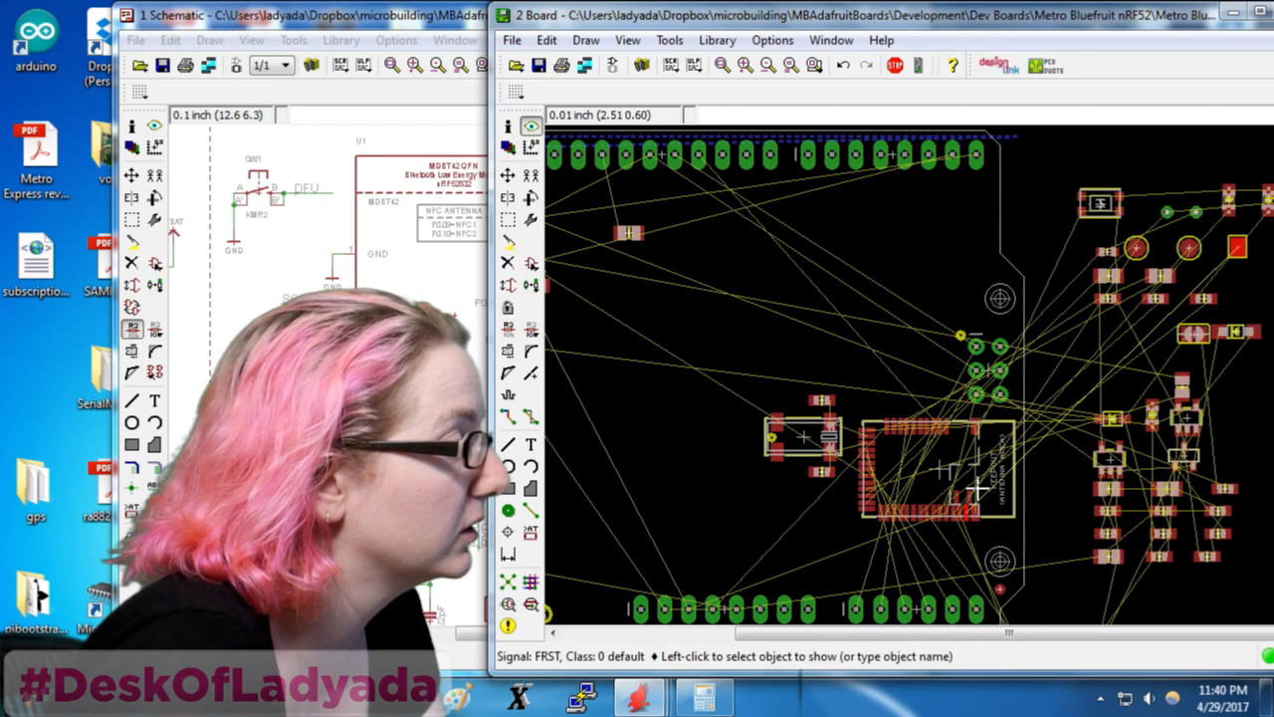
pyautogui.click(978, 484)
pyautogui.click(973, 475)
pyautogui.scroll(3, 977, 508)
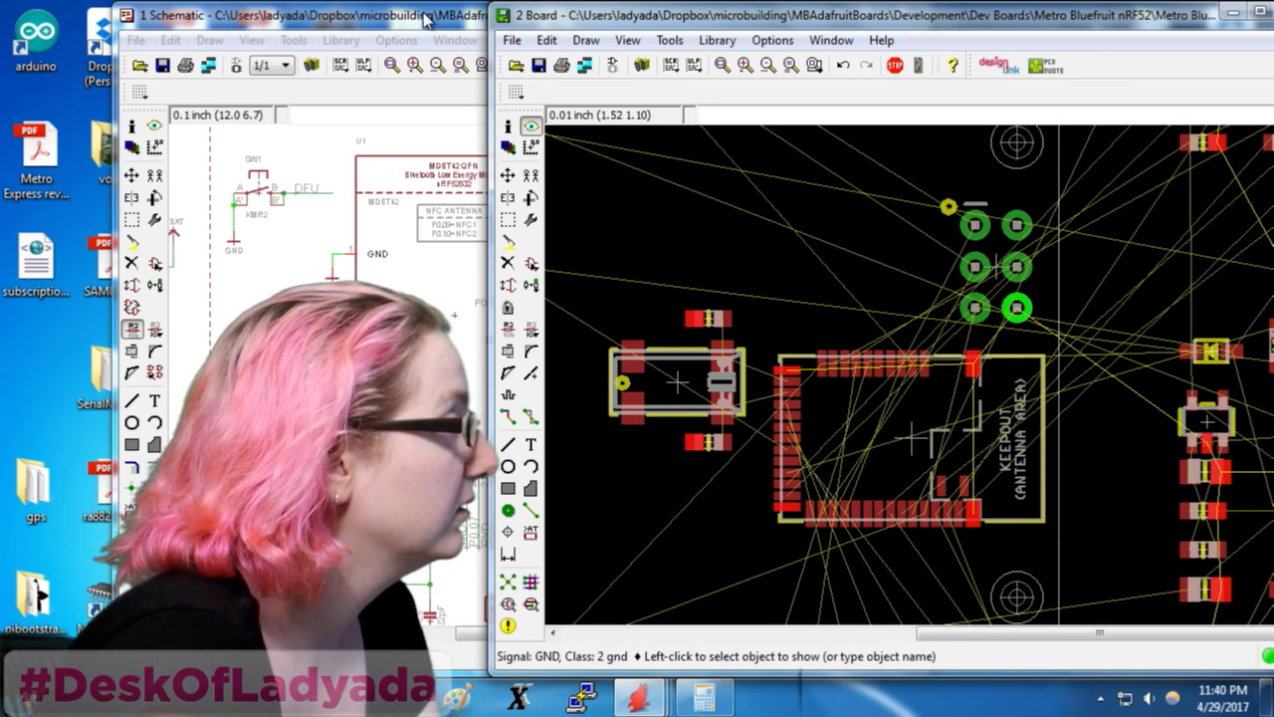
# Find U1's P0.23 and P0.24 nets in the schematic and narrow the schematic window to expose U1's inner pads on the board
pyautogui.click(355, 199)
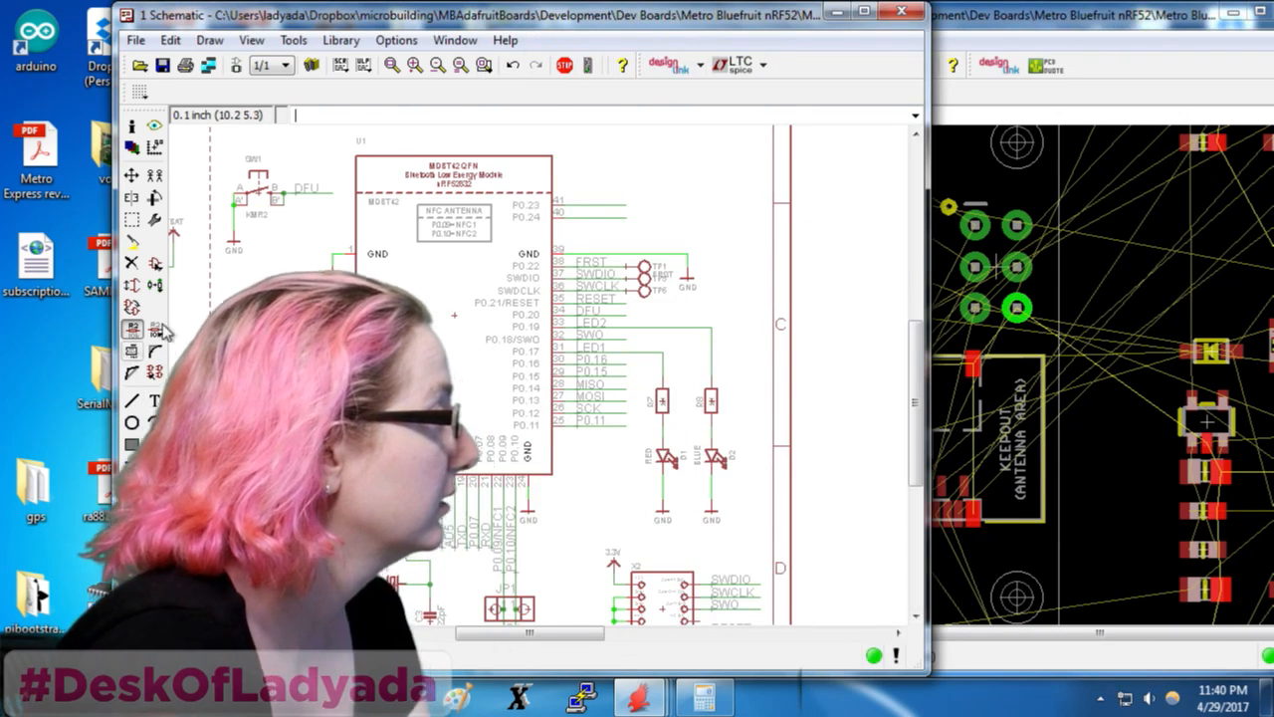
pyautogui.scroll(-3, 806, 221)
pyautogui.scroll(5, 806, 221)
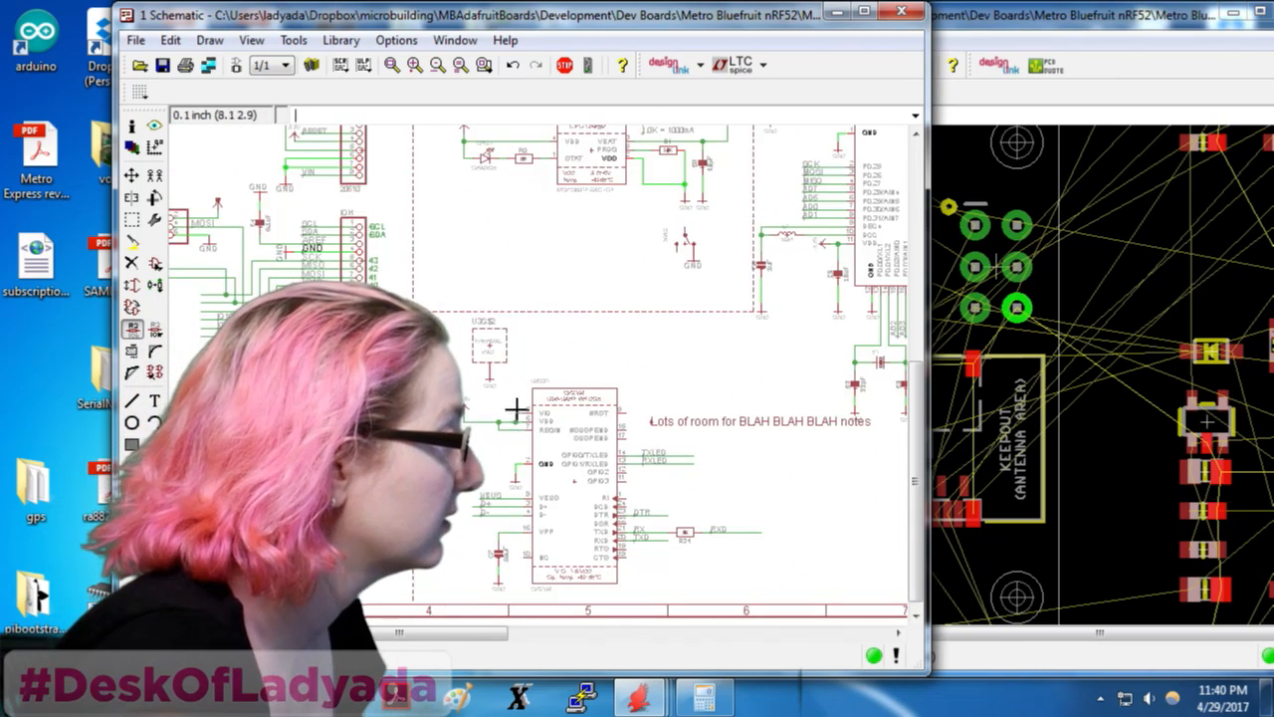
pyautogui.scroll(2, 766, 227)
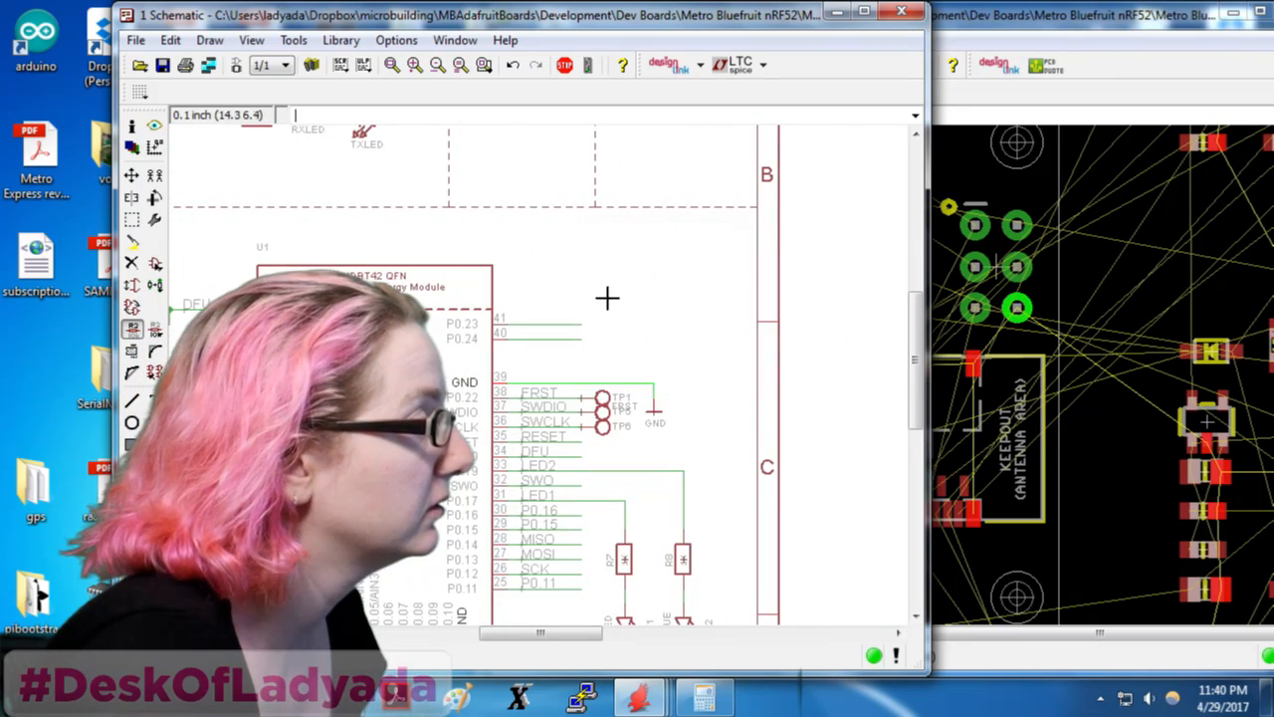
pyautogui.click(568, 326)
pyautogui.click(738, 366)
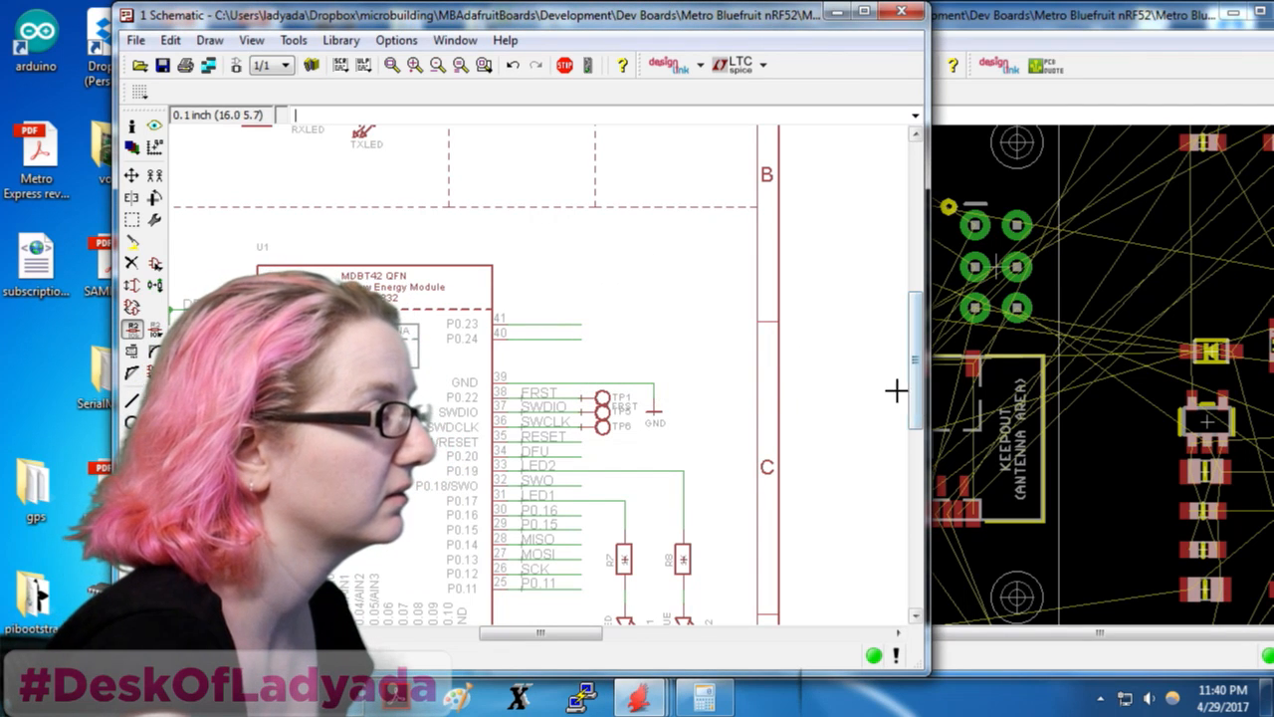
pyautogui.moveTo(927, 399); pyautogui.dragTo(814, 400)
pyautogui.scroll(3, 473, 306)
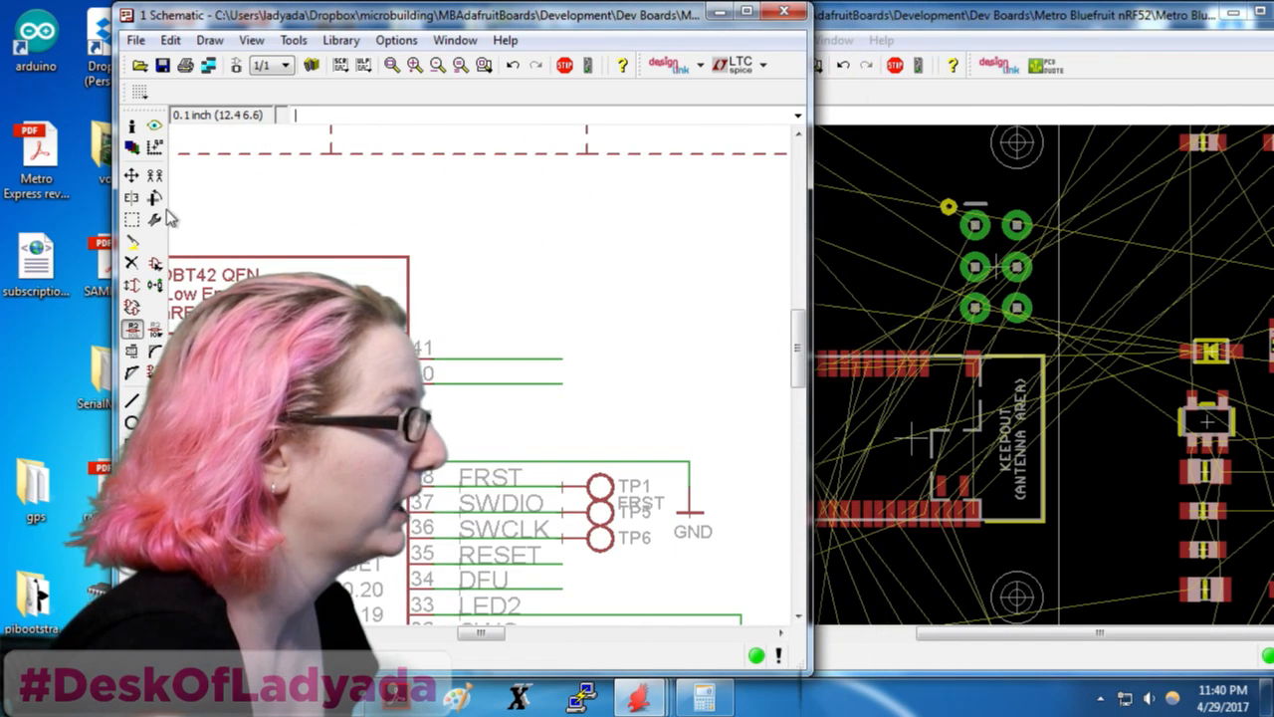
# Rename the nets on U1's P0.23 and P0.24 pins as IO1 and IO0, connecting each to its existing net
pyautogui.click(502, 358)
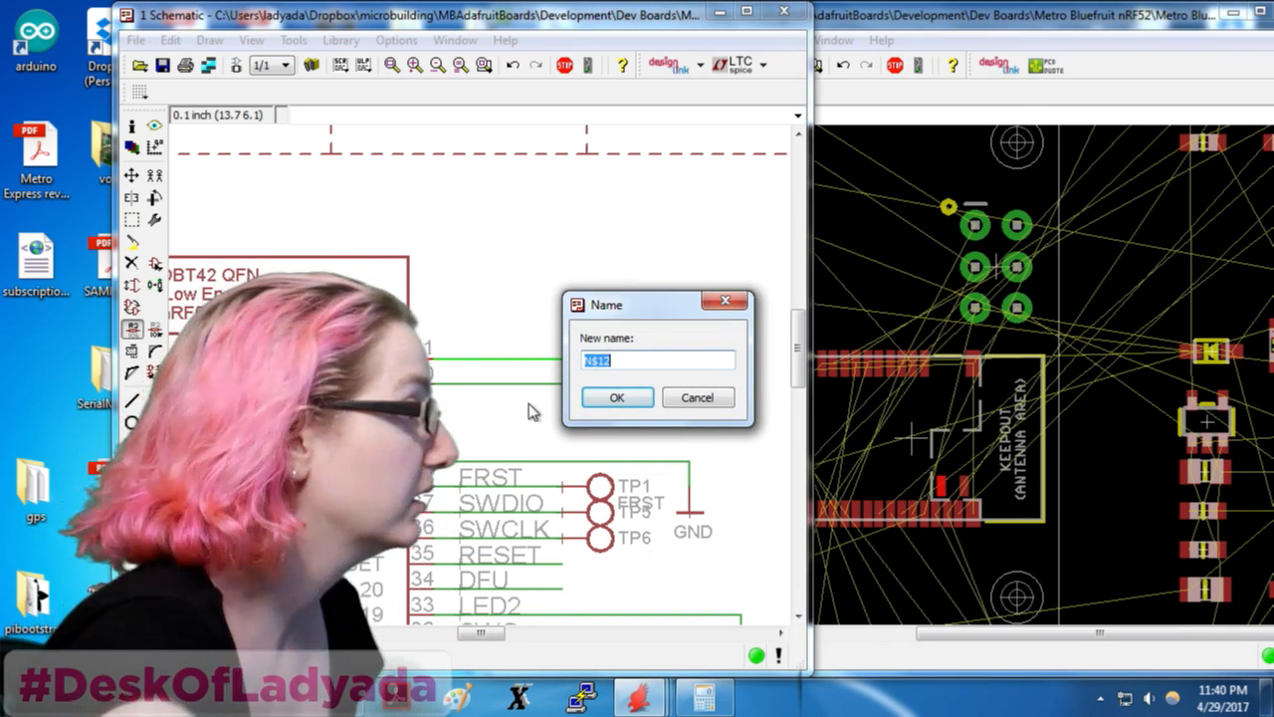
pyautogui.write('IO')
pyautogui.press('Return')
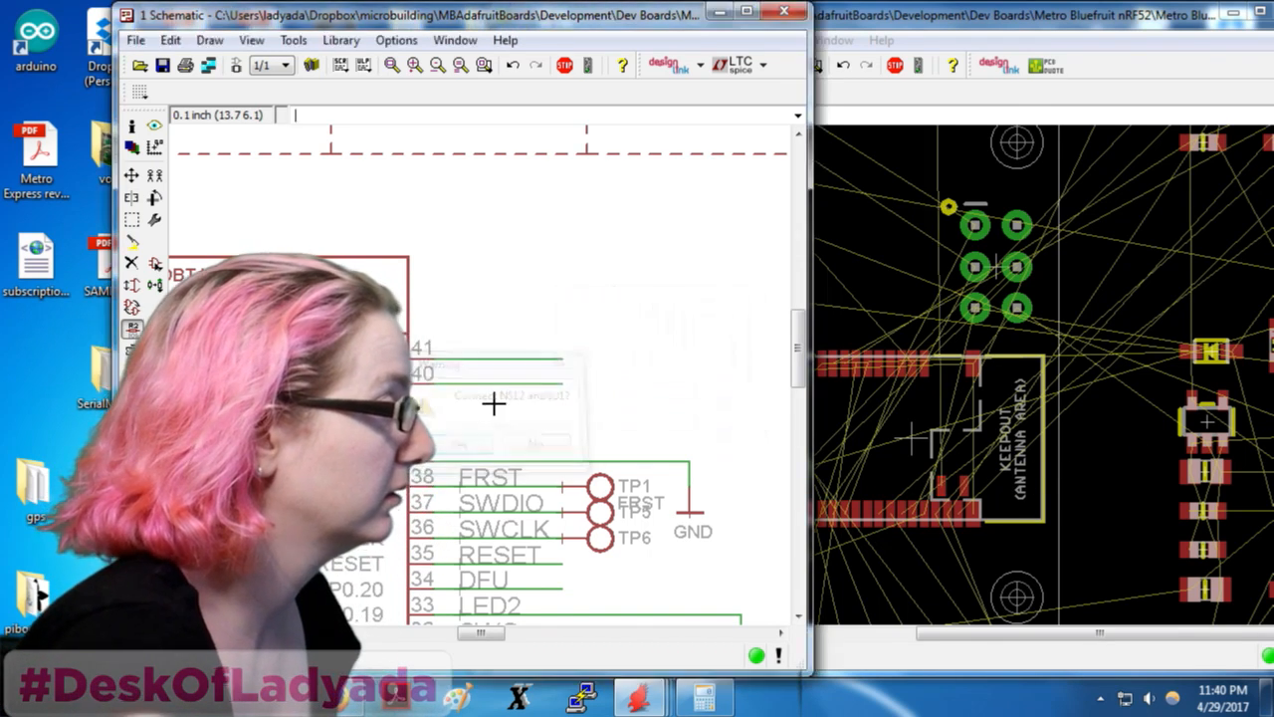
pyautogui.click(528, 386)
pyautogui.write('IO')
pyautogui.press('Return')
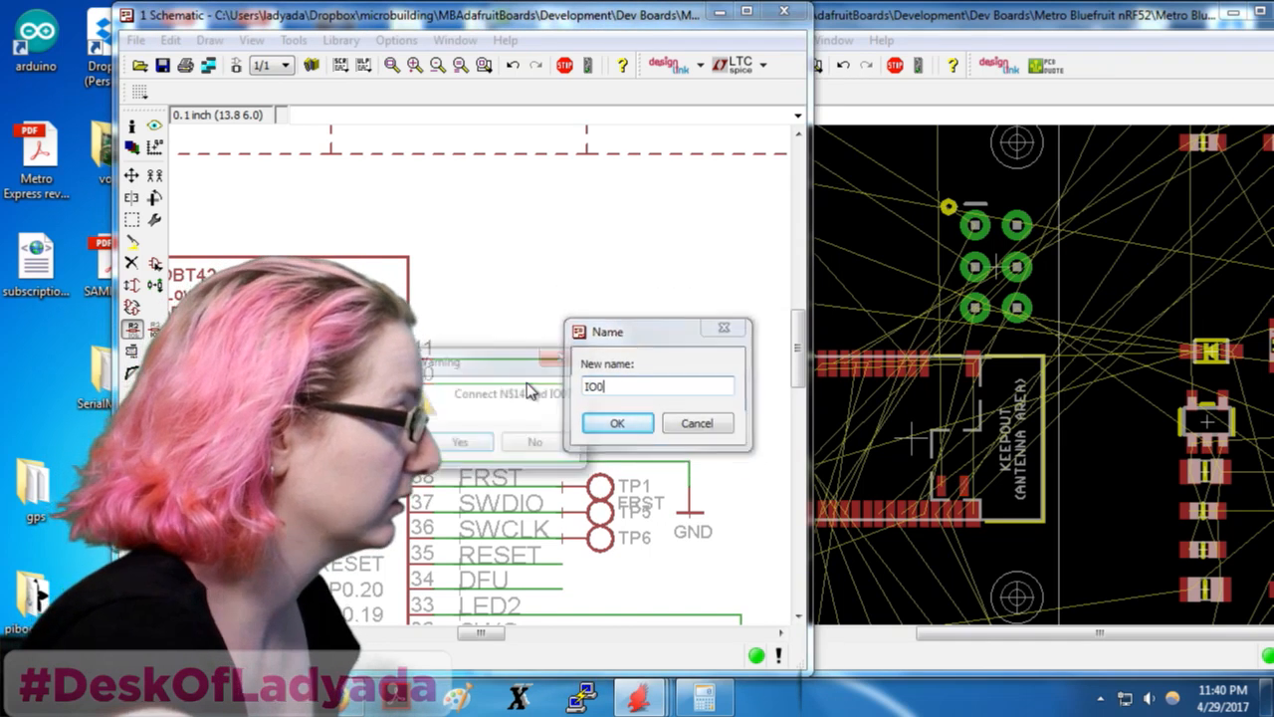
pyautogui.press('Return')
# Place net labels on the IO1 and IO0 wires at U1's P0.23 and P0.24 pins
pyautogui.click(518, 355)
pyautogui.click(505, 352)
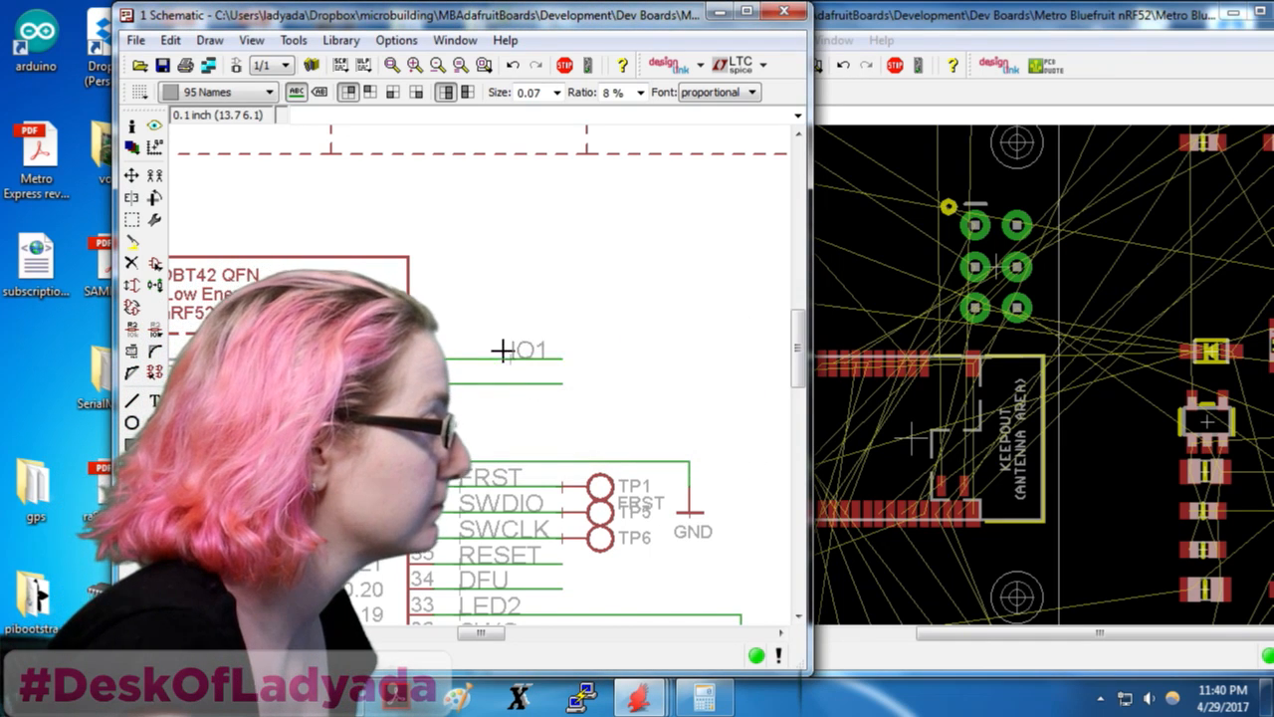
pyautogui.click(515, 383)
pyautogui.click(514, 383)
pyautogui.scroll(-4, 637, 335)
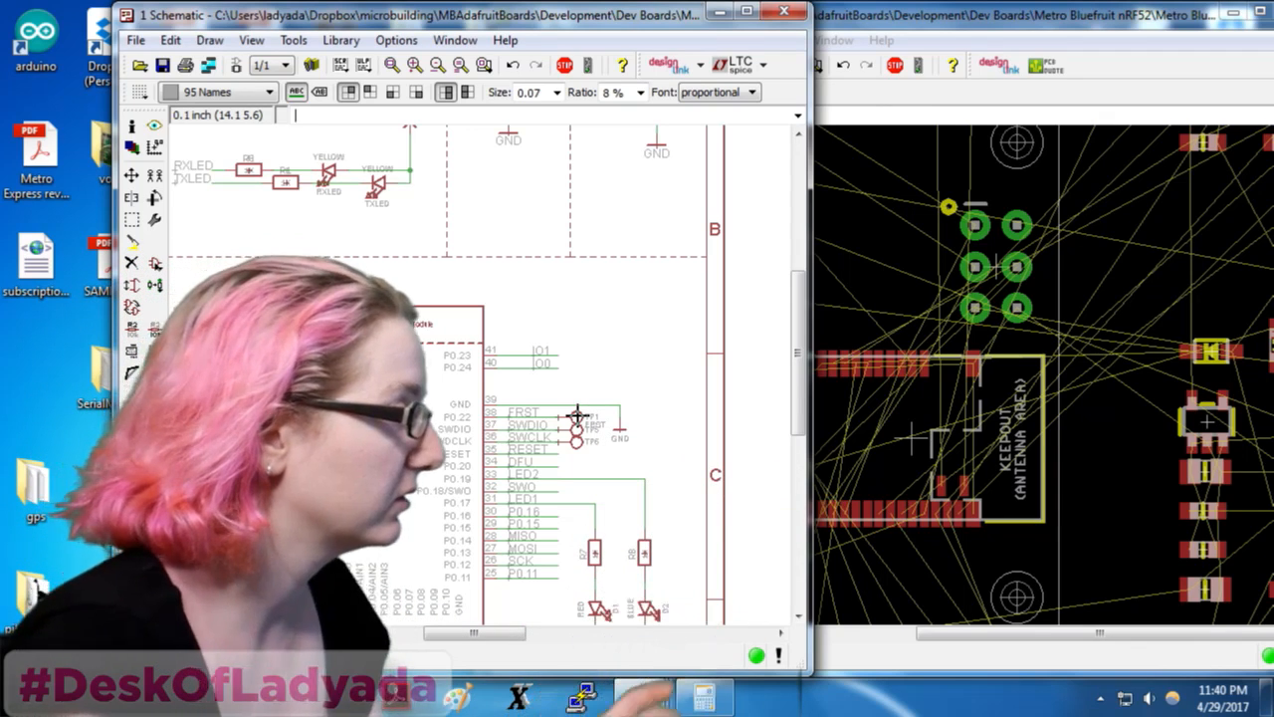
# Delete the FRST test point TP1 from the wire on U1's P0.22 pin in the schematic
pyautogui.scroll(2, 561, 379)
pyautogui.scroll(2, 603, 428)
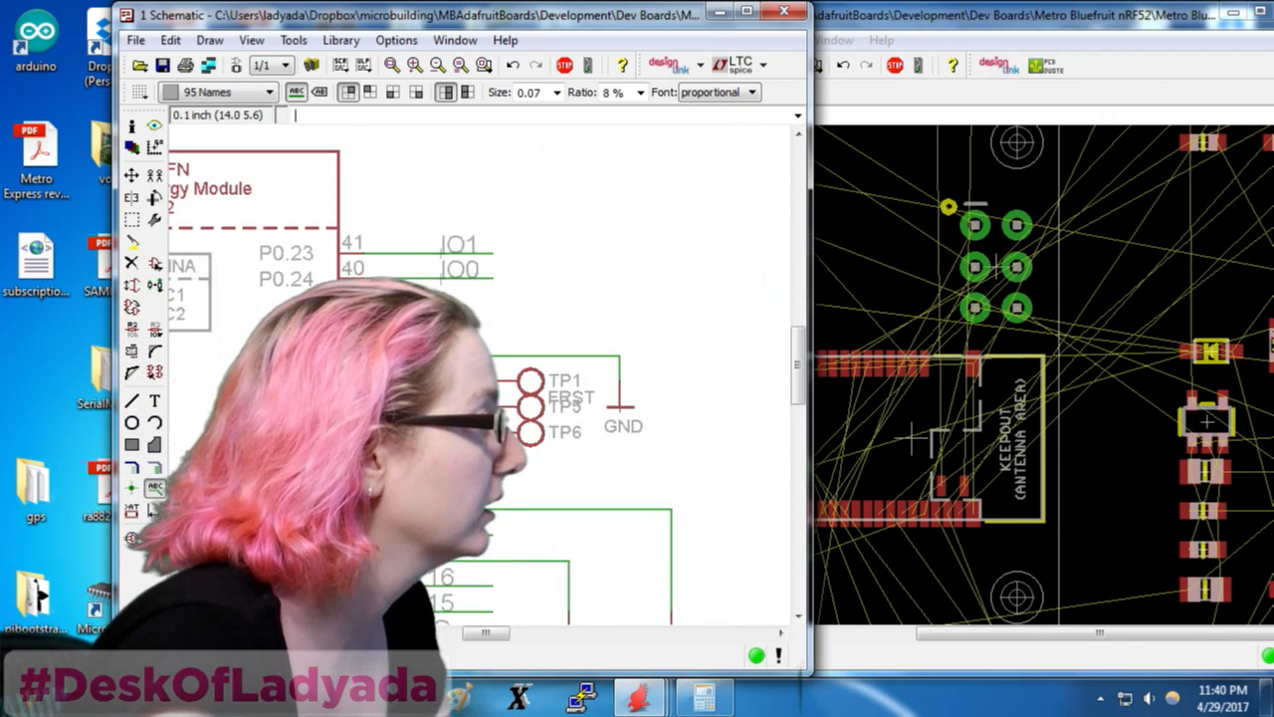
pyautogui.click(132, 262)
pyautogui.click(514, 379)
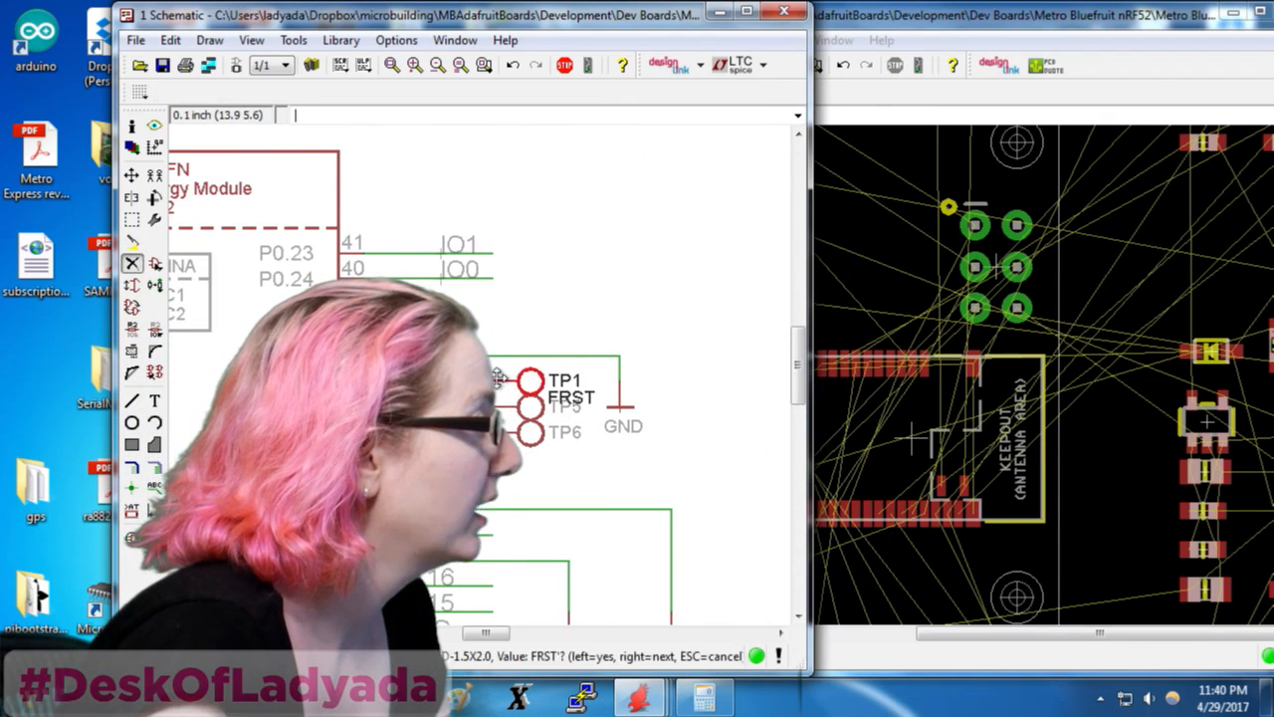
pyautogui.click(513, 378)
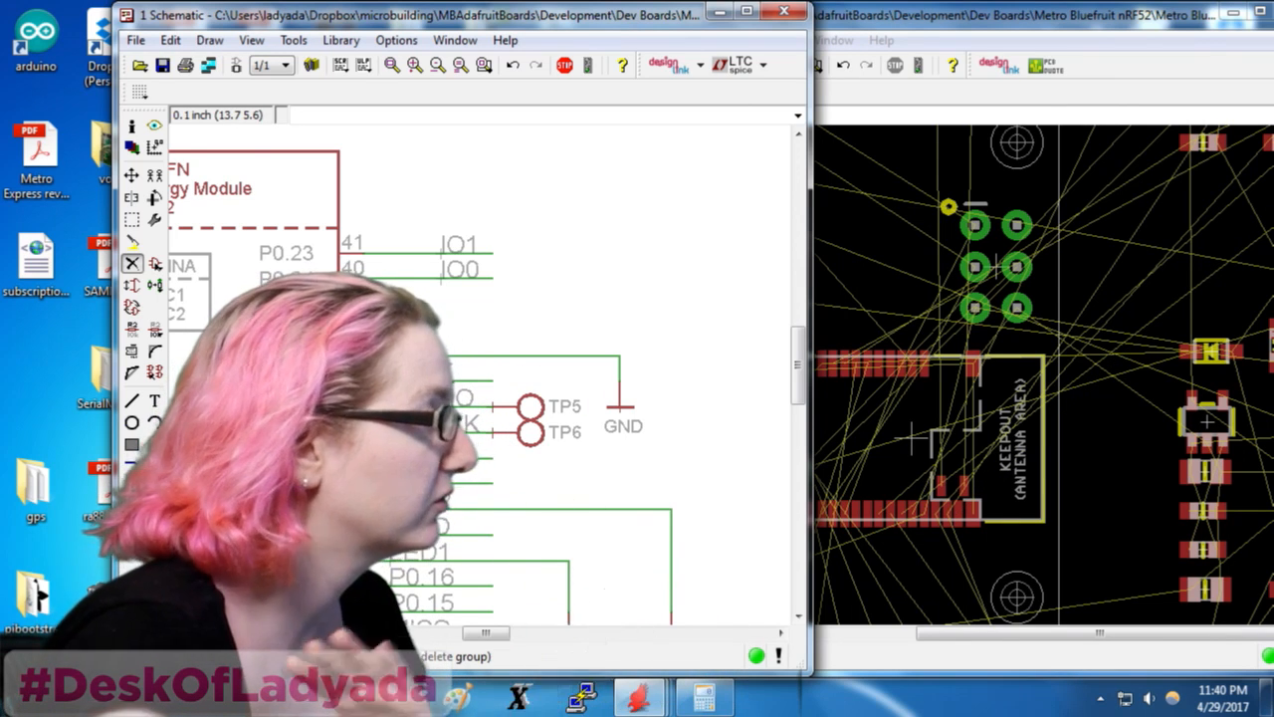
# Rename the net on U1's P0.22 pin as IO2, connecting it to the existing net, and show that net on the board
pyautogui.scroll(-4, 518, 424)
pyautogui.scroll(3, 519, 424)
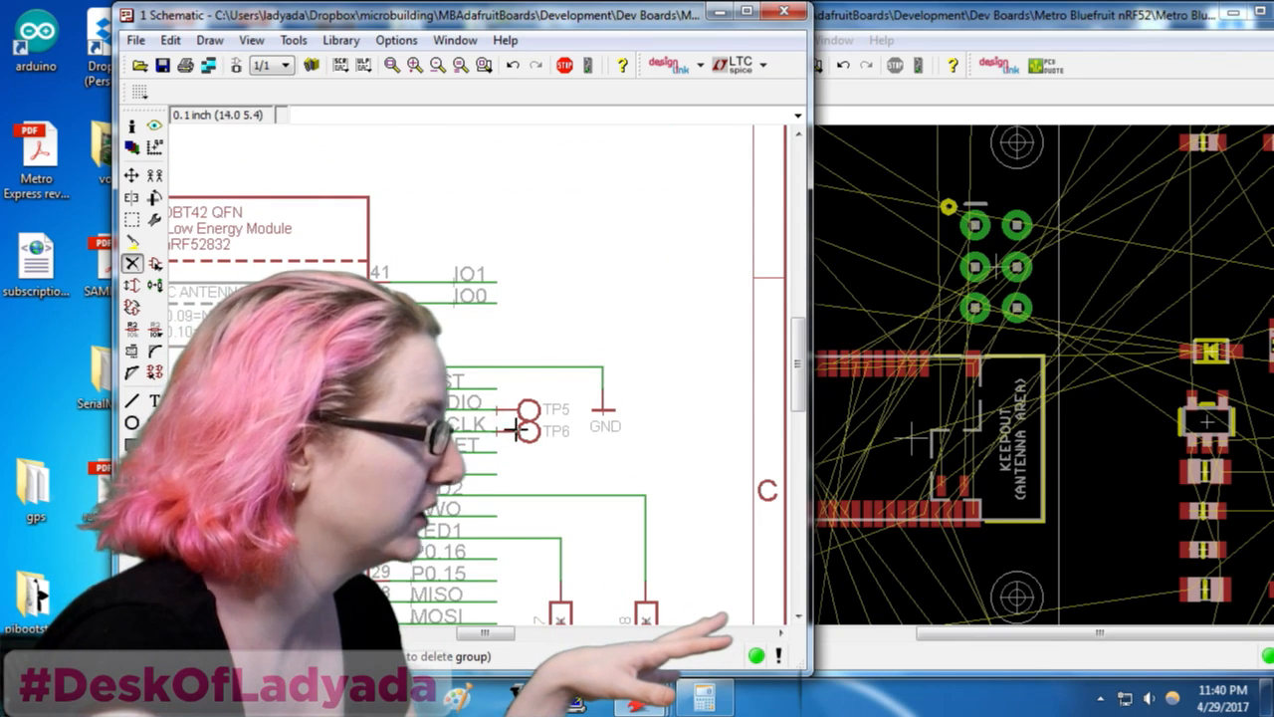
pyautogui.scroll(-1, 734, 444)
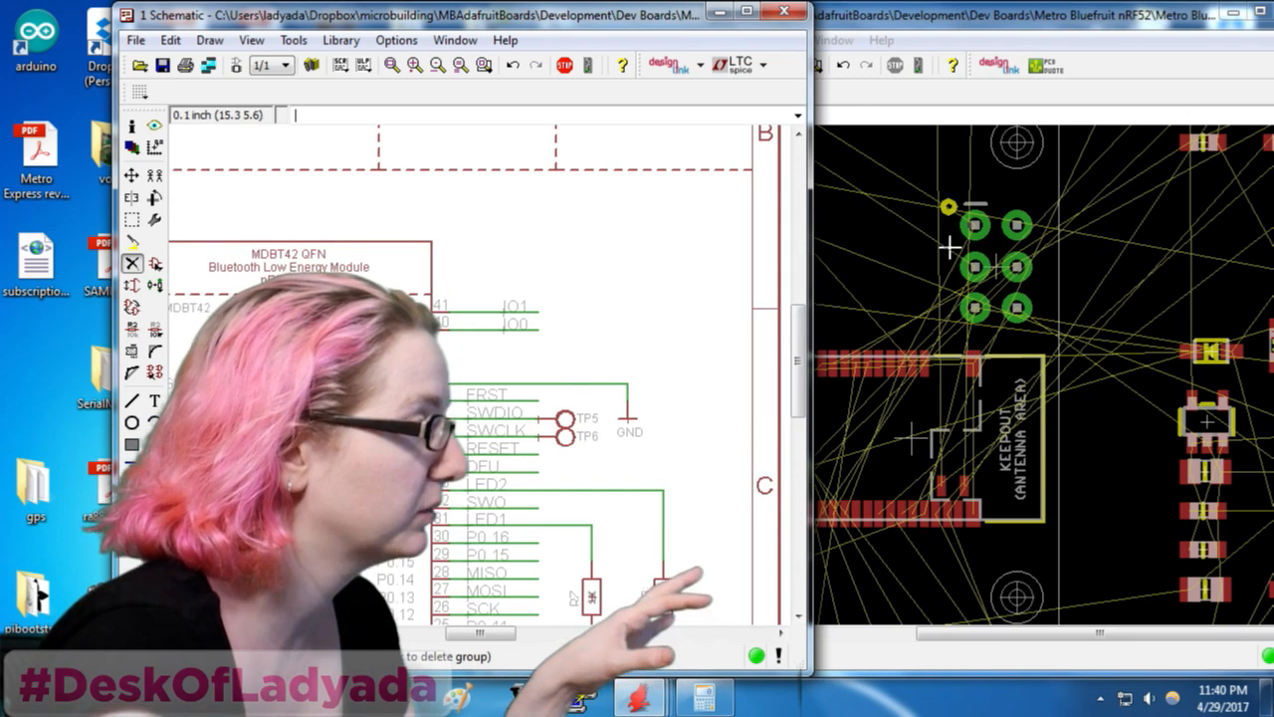
pyautogui.scroll(1, 577, 367)
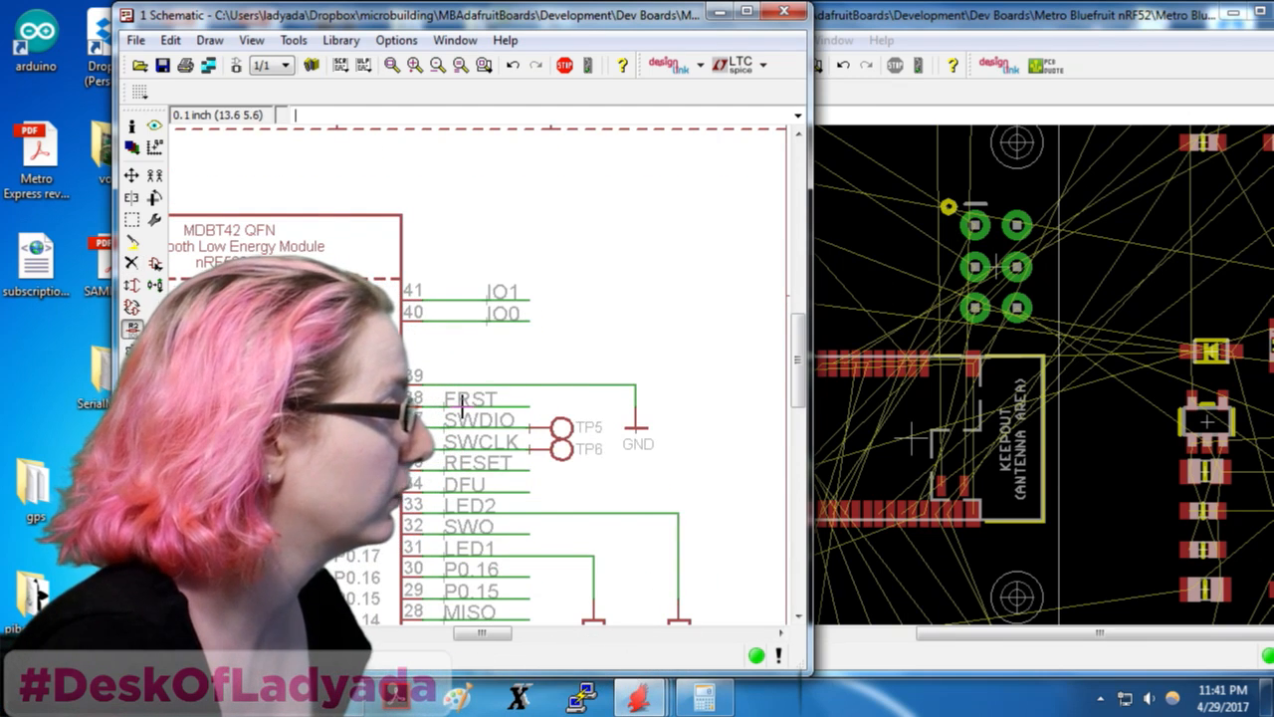
pyautogui.click(478, 399)
pyautogui.write('IO2')
pyautogui.press('Return')
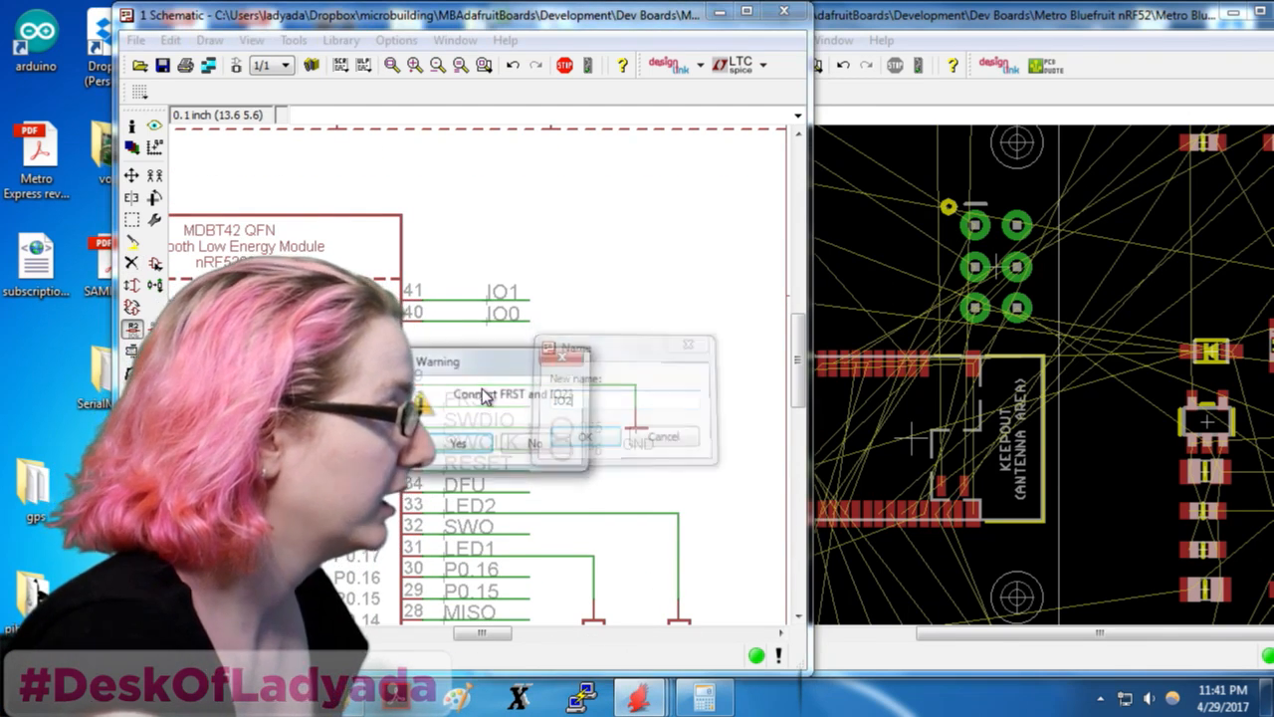
pyautogui.press('Return')
pyautogui.click(154, 126)
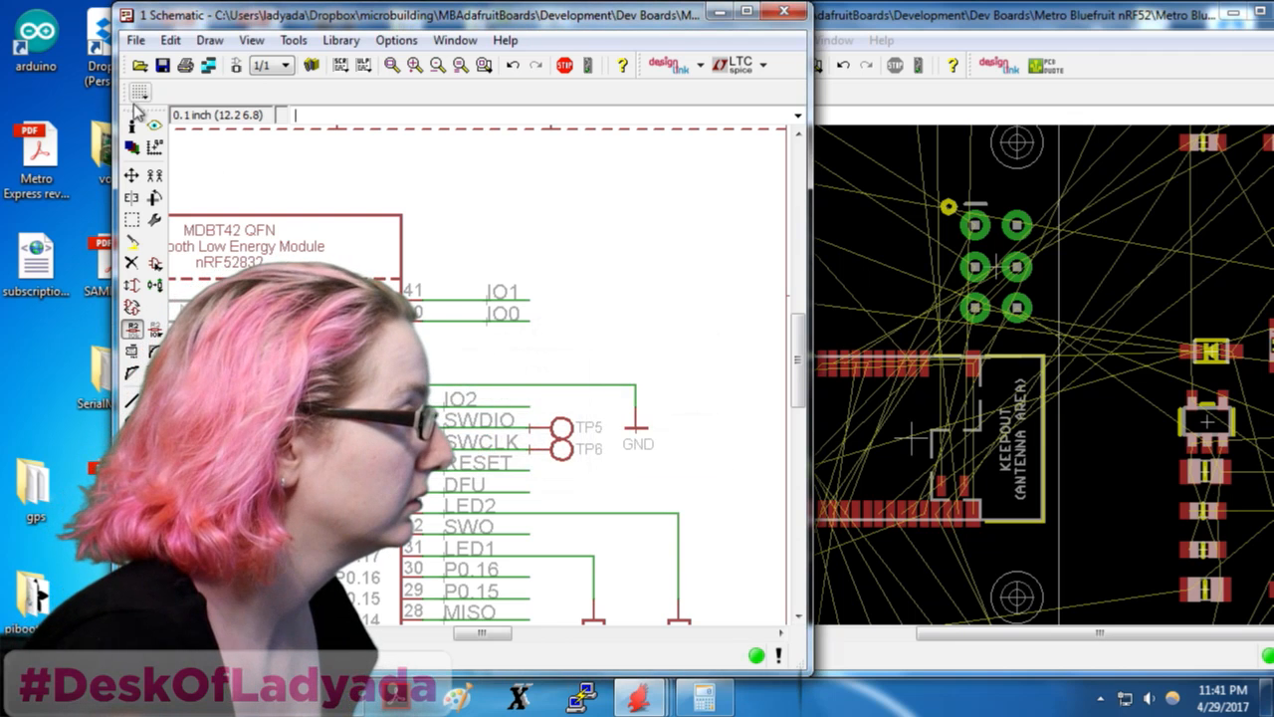
pyautogui.click(520, 410)
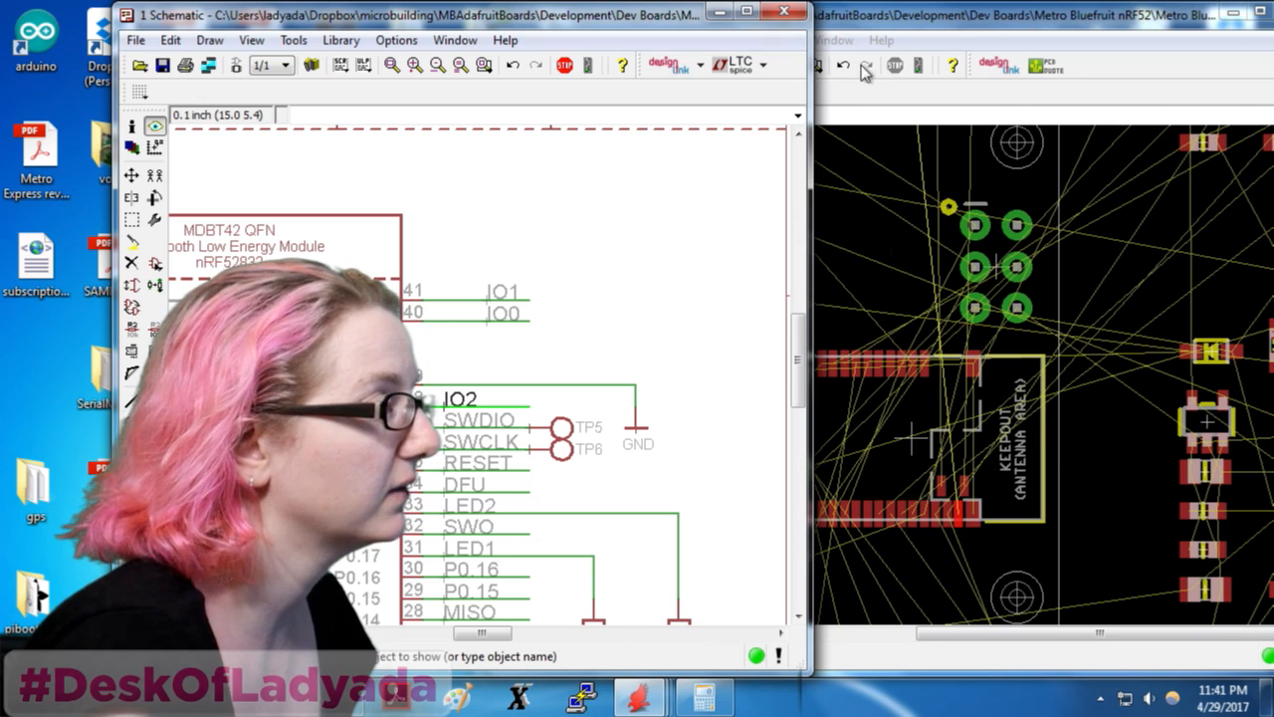
# Rename the DFU and LED2 nets on U1's P0.20 and P0.19 pins as IO3 and IO4, connecting each to its existing net
pyautogui.click(133, 330)
pyautogui.click(497, 485)
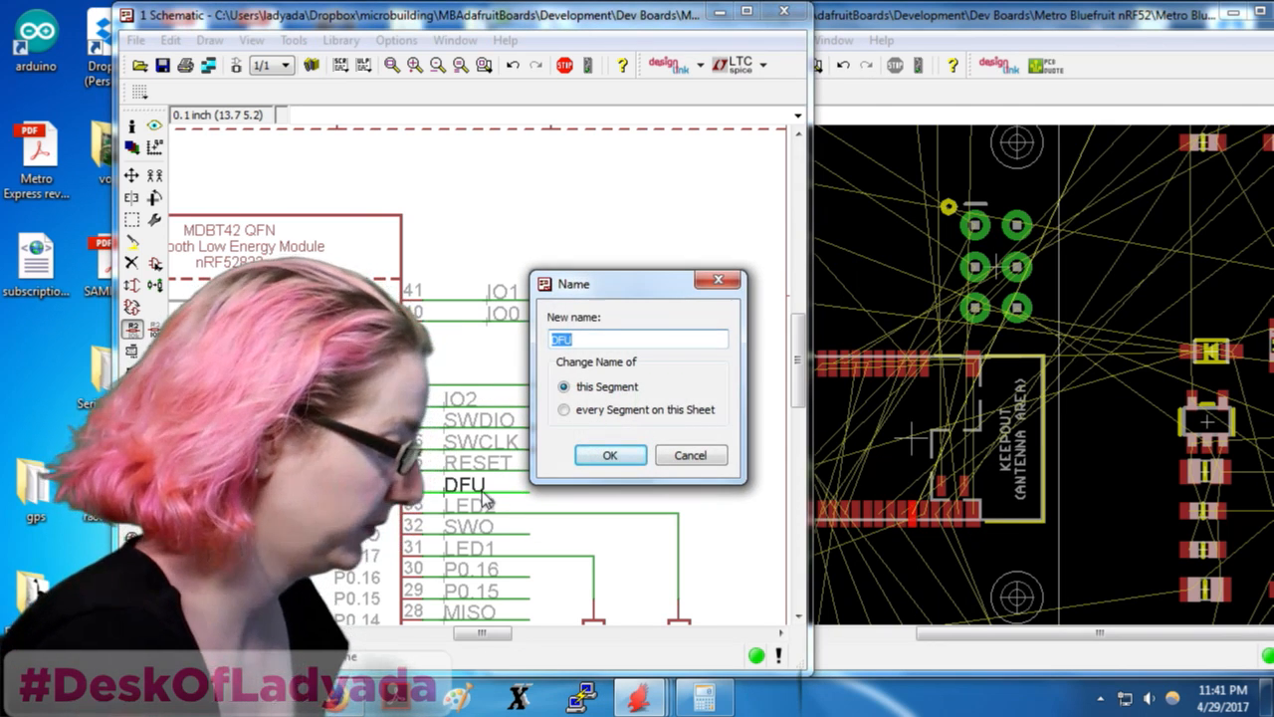
pyautogui.write('IO3')
pyautogui.press('Return')
pyautogui.click(481, 504)
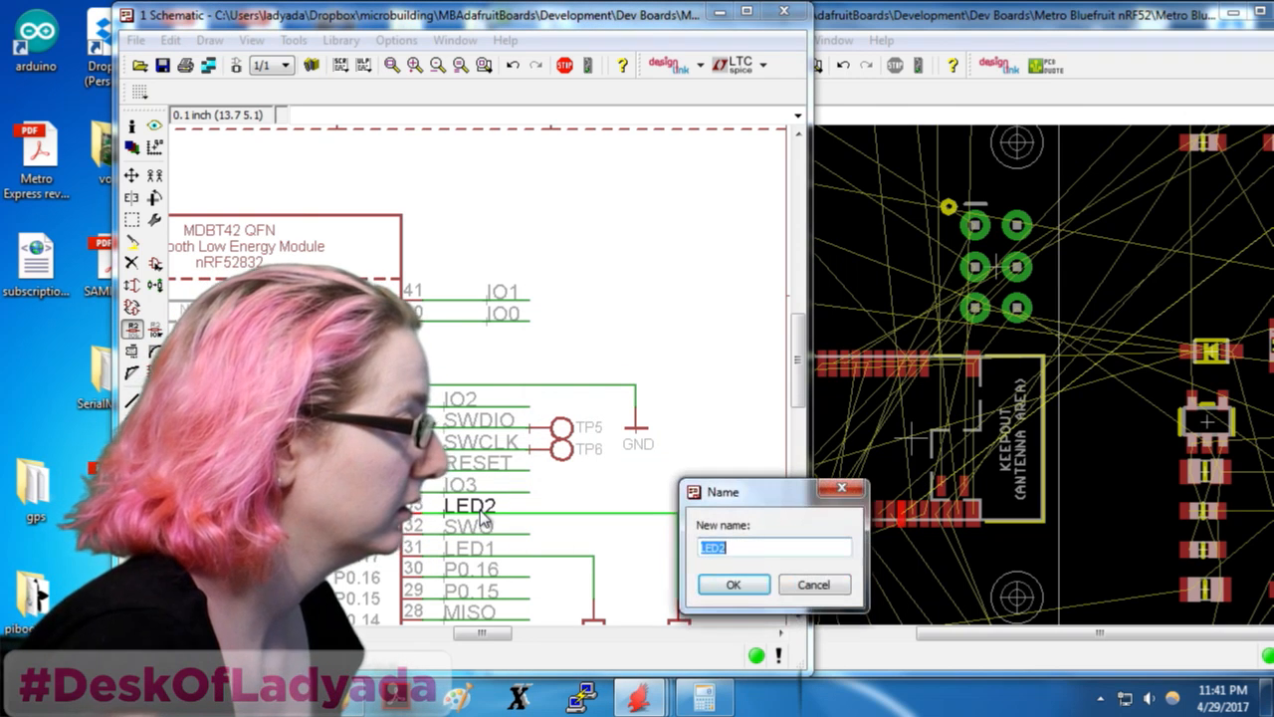
pyautogui.write('IO4')
pyautogui.press('Return')
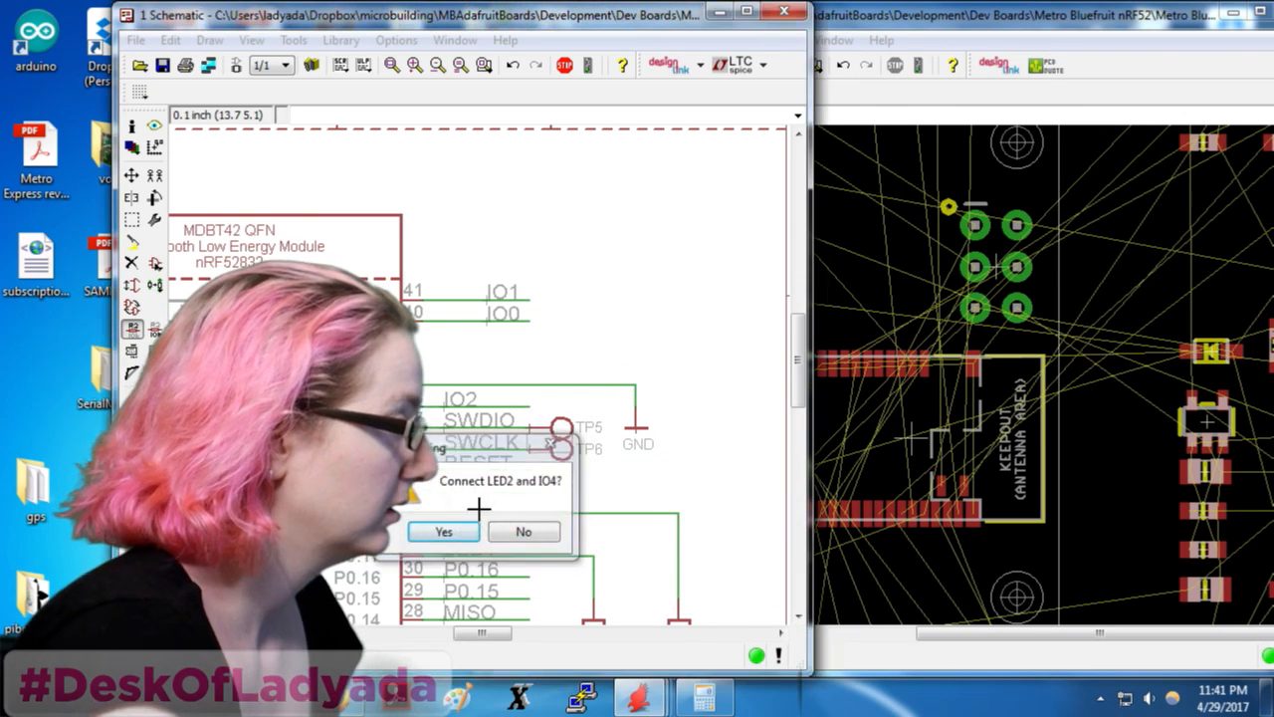
pyautogui.press('Return')
# Delete the wire joining IO4 to resistor R8 and draw a separate vertical net wire up from R8
pyautogui.click(131, 262)
pyautogui.scroll(-2, 509, 276)
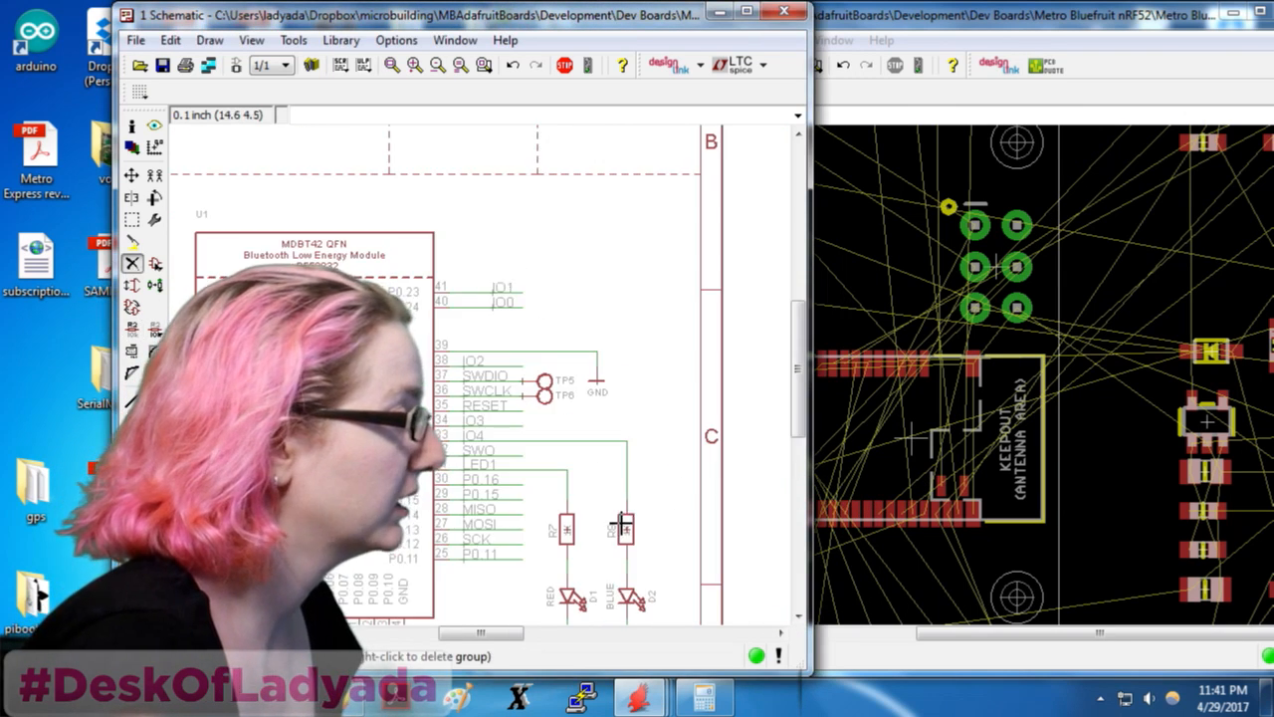
pyautogui.scroll(2, 623, 522)
pyautogui.click(634, 420)
pyautogui.click(132, 175)
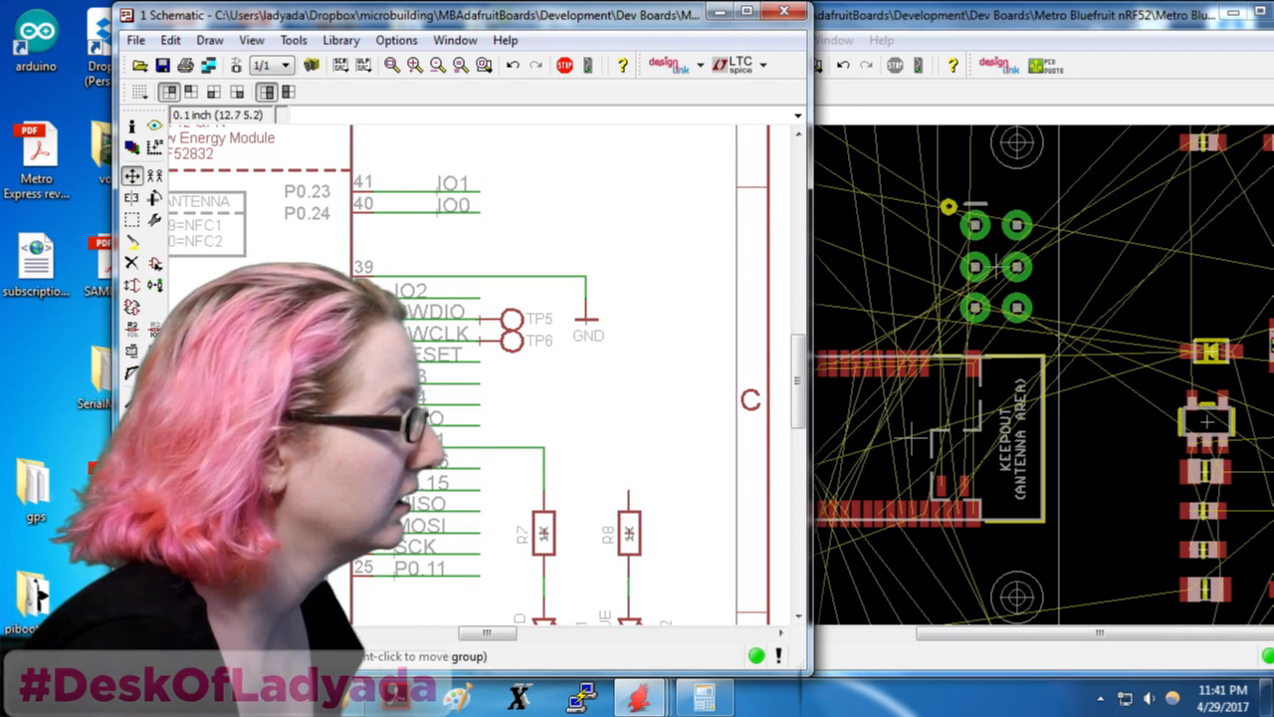
pyautogui.click(155, 466)
pyautogui.click(631, 489)
pyautogui.doubleClick(632, 387)
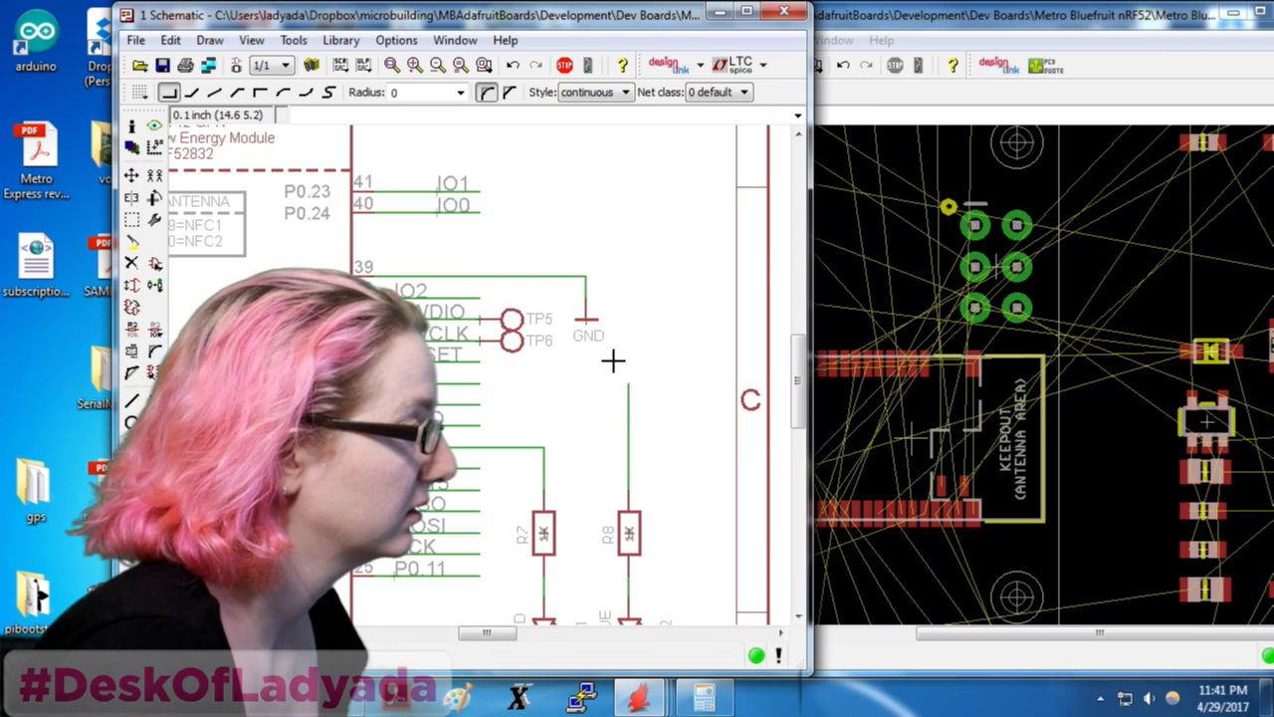
# Delete the LED1 wire between U1's P0.17 pin and resistor R7, and extend R7's vertical wire to the height of R8's
pyautogui.moveTo(562, 478); pyautogui.dragTo(576, 441, button='middle')
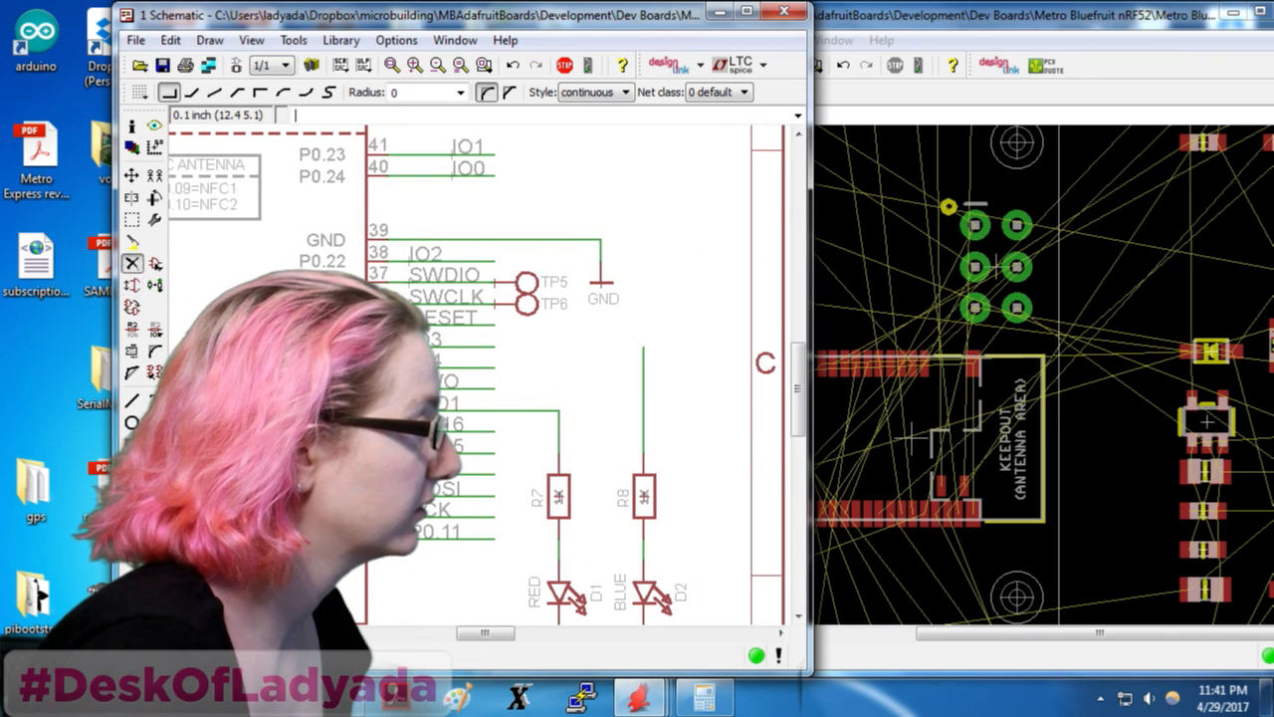
pyautogui.click(509, 411)
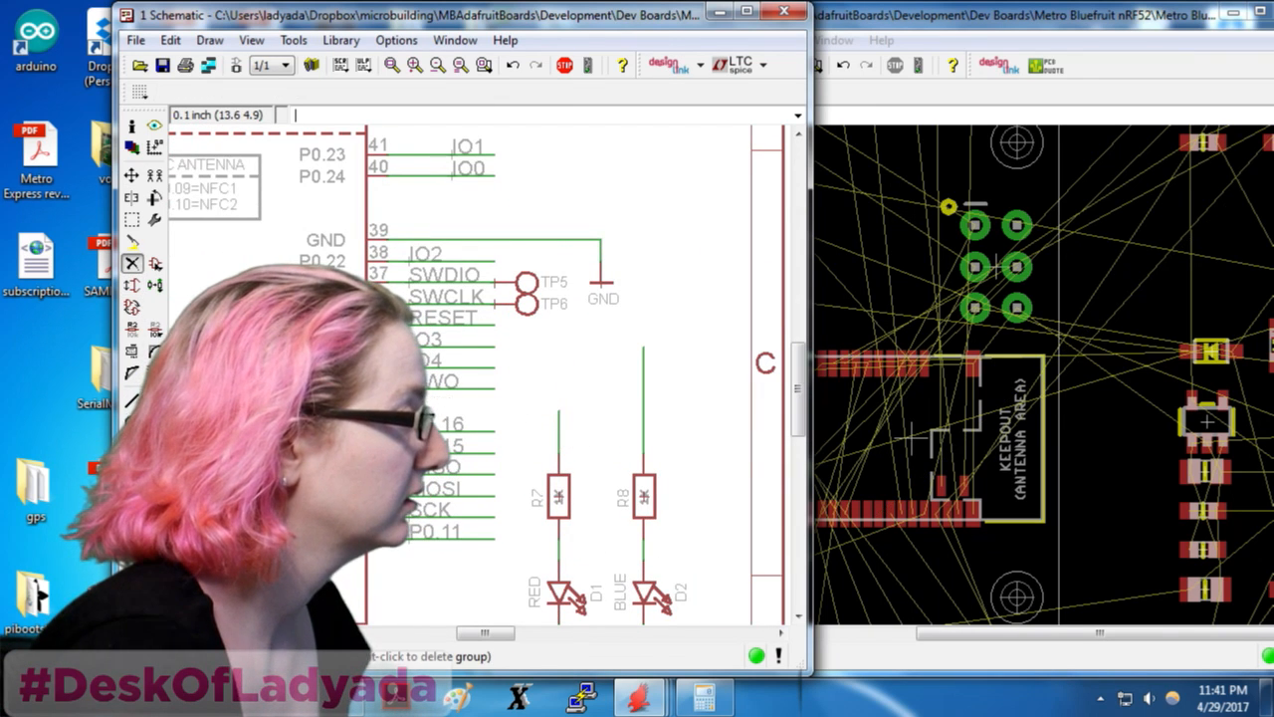
pyautogui.click(154, 465)
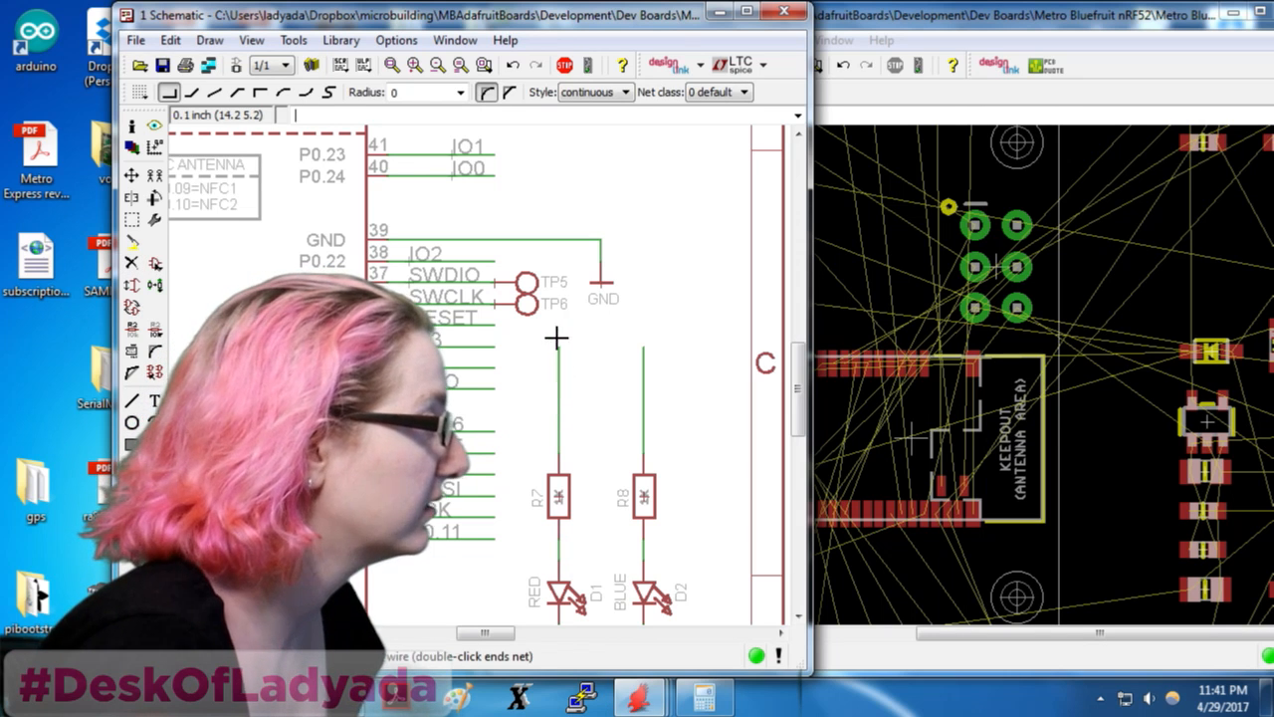
# Place vertical net labels along the wires above resistors R7 and R8
pyautogui.click(154, 487)
pyautogui.click(563, 408)
pyautogui.rightClick(563, 406)
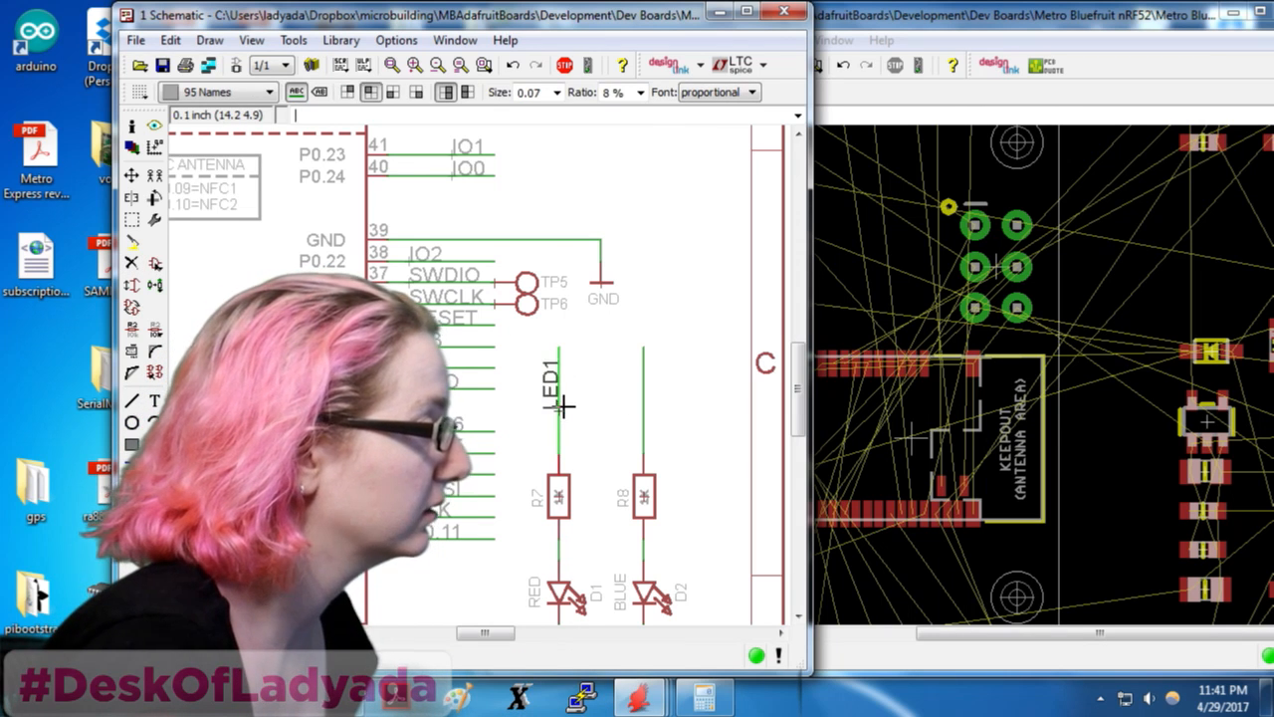
pyautogui.click(563, 406)
pyautogui.click(646, 401)
pyautogui.click(640, 425)
pyautogui.hotkey('ctrl', 'z')
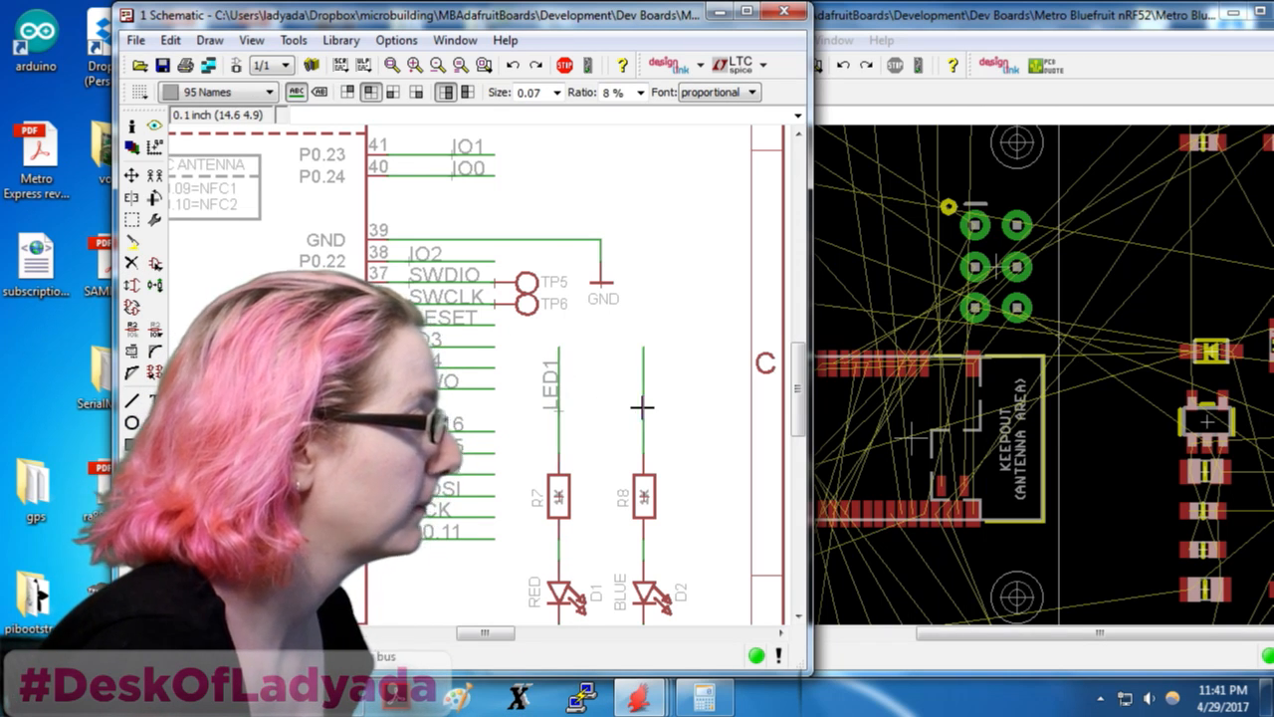
# Rename the net on resistor R8's wire as LED2, leaving U1's SWO net name as it is
pyautogui.click(132, 328)
pyautogui.click(644, 438)
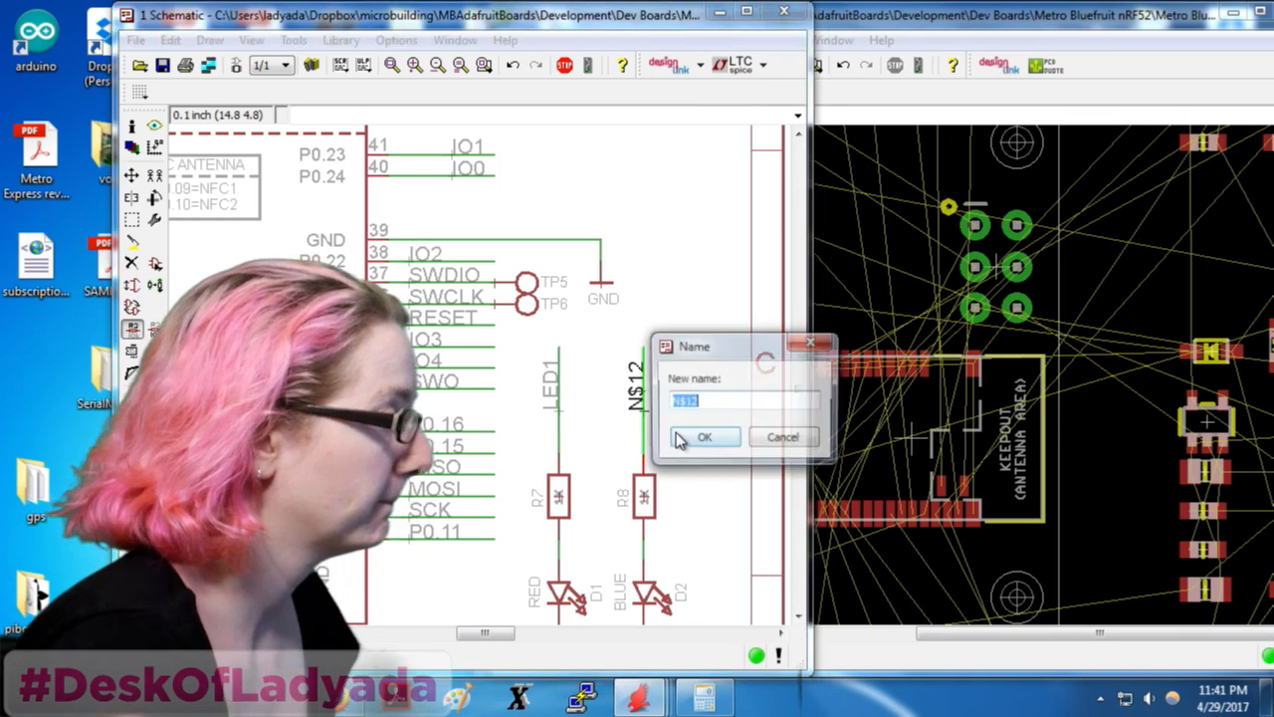
pyautogui.click(697, 439)
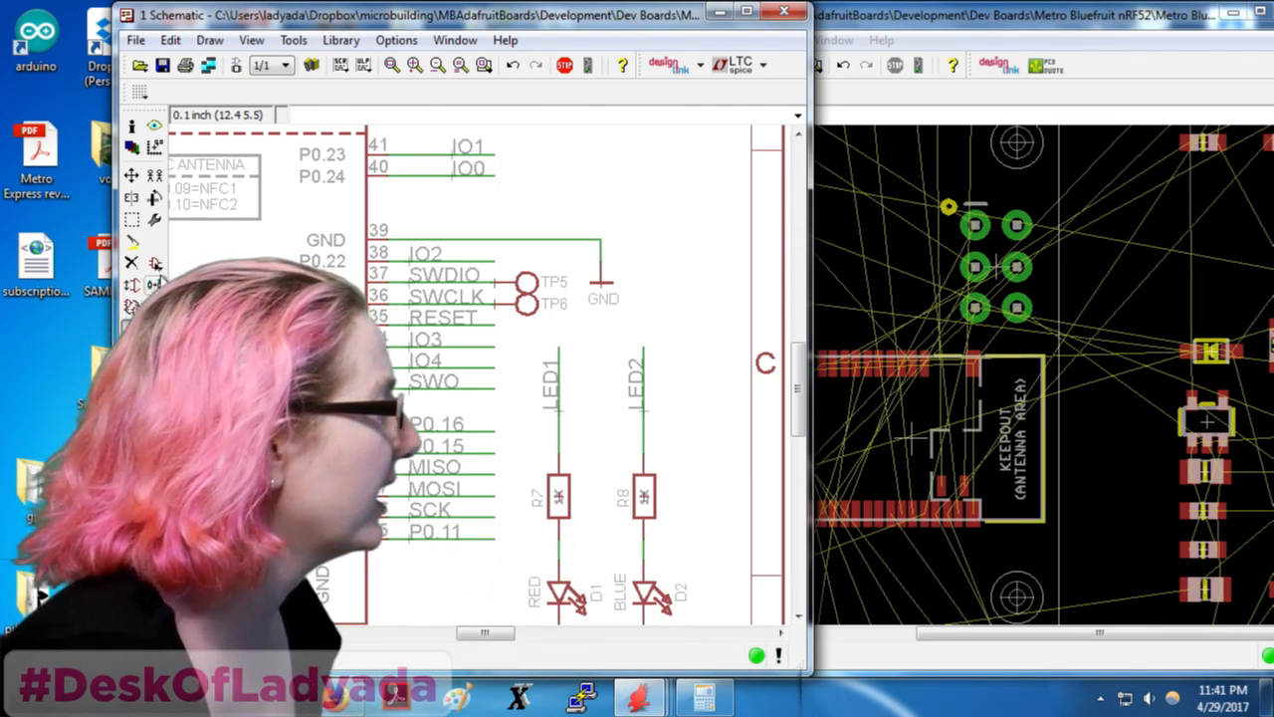
pyautogui.click(461, 394)
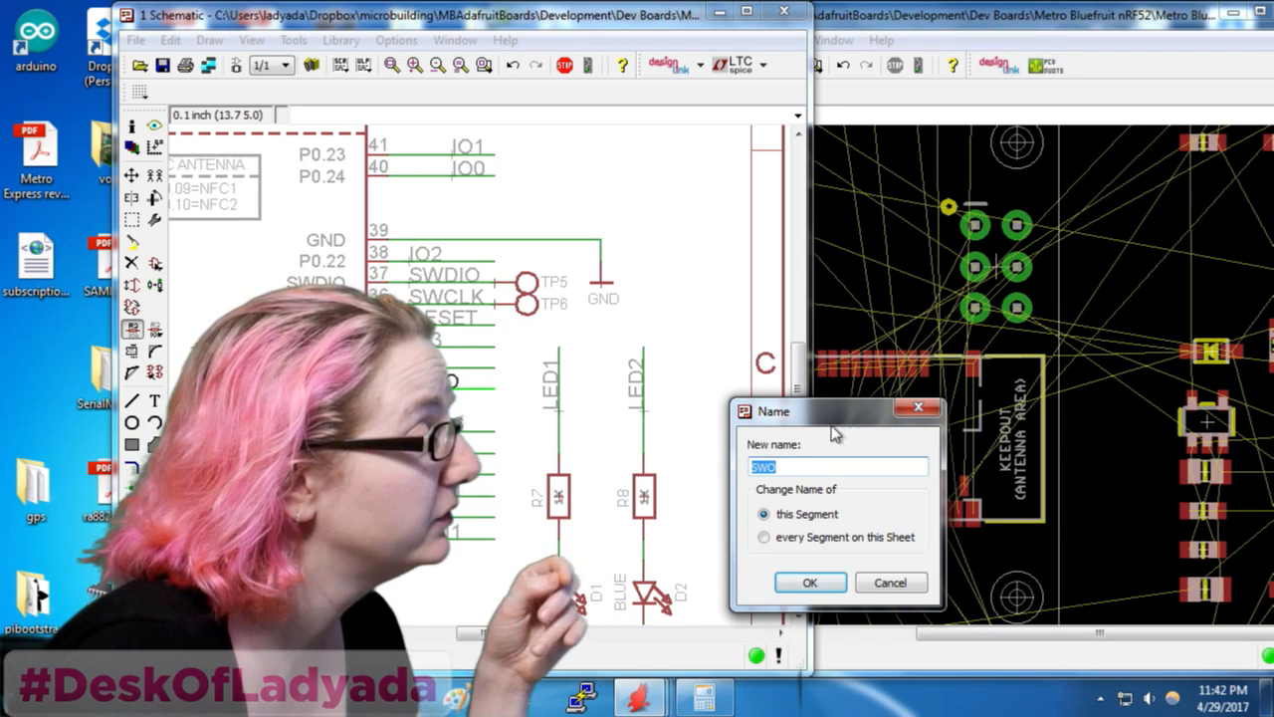
pyautogui.click(890, 583)
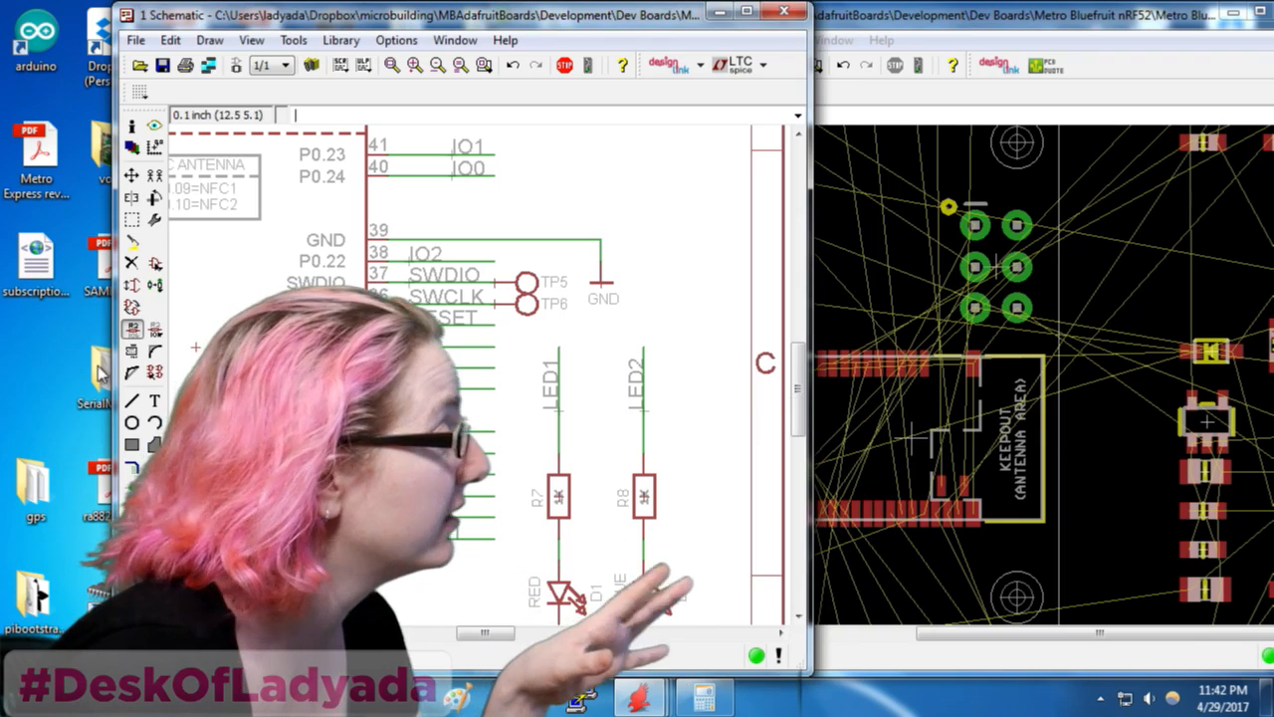
# Draw a short net wire out from U1's P0.17 pin and place a net label on it
pyautogui.click(155, 468)
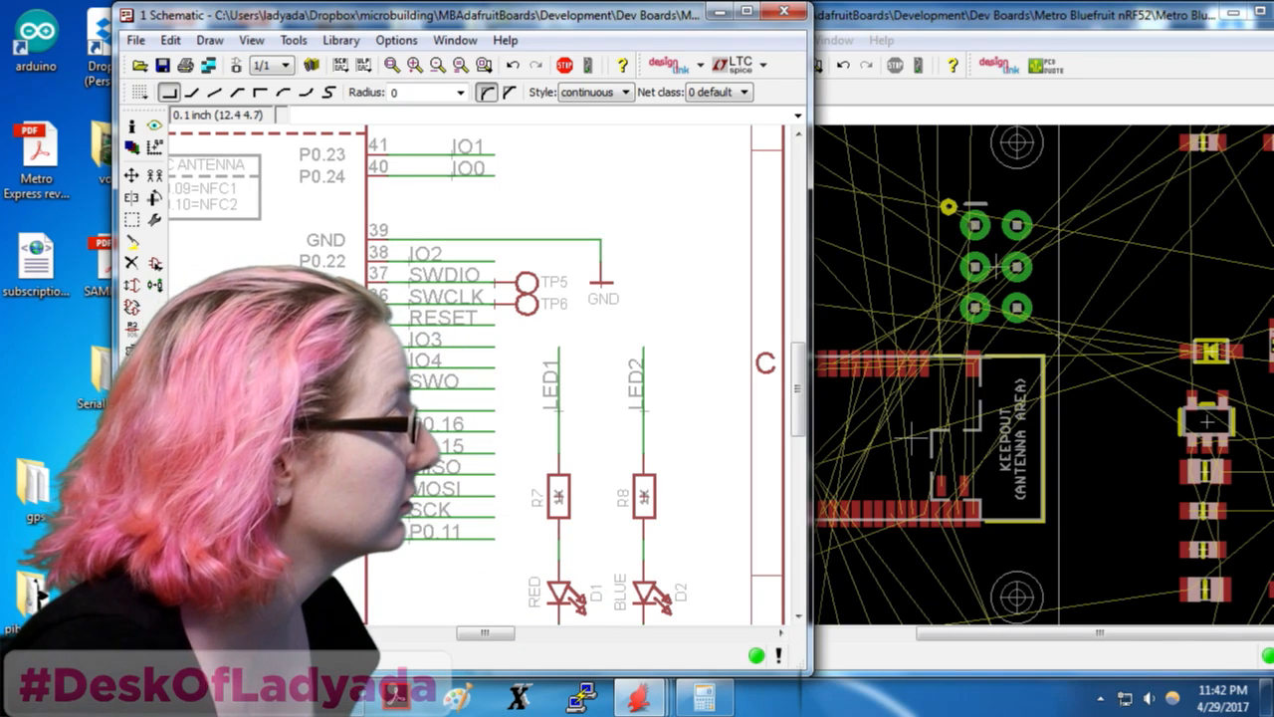
pyautogui.click(154, 483)
pyautogui.click(425, 409)
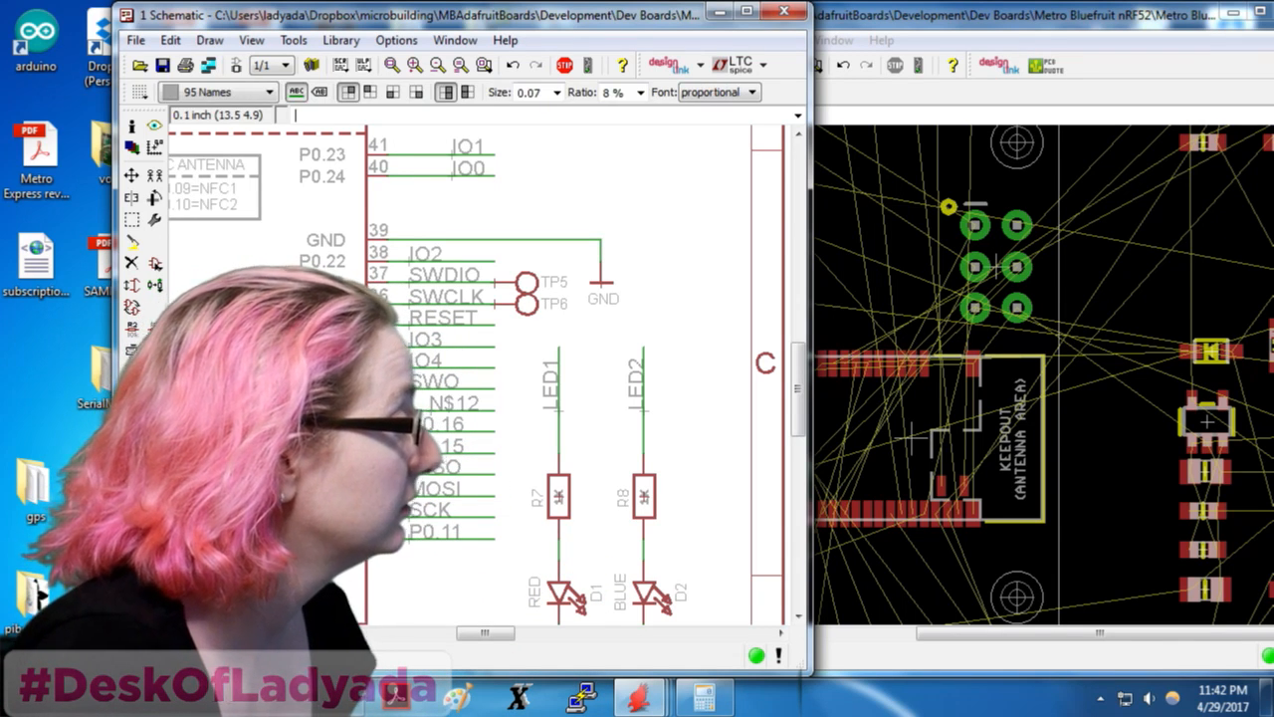
# Rename the nets on U1's P0.17, P0.16 and P0.15 pins as IO5, IO6 and IO7
pyautogui.click(131, 329)
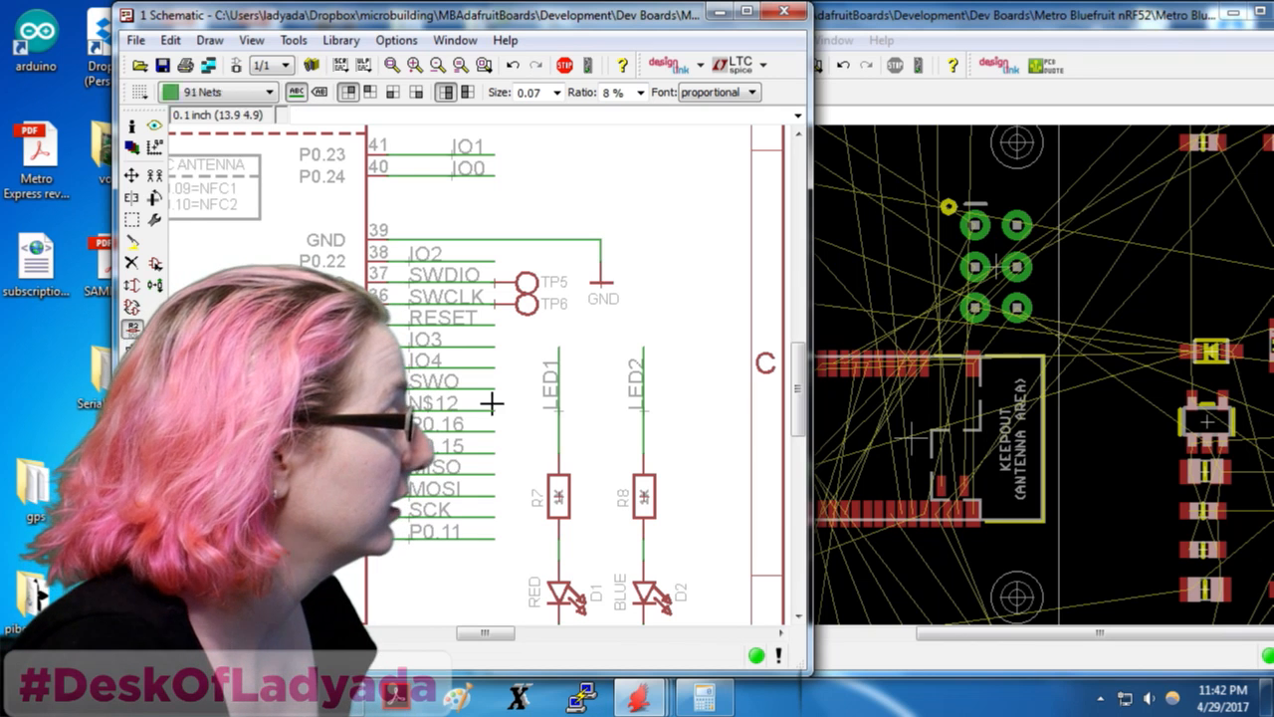
pyautogui.click(428, 412)
pyautogui.write('IO5')
pyautogui.press('Return')
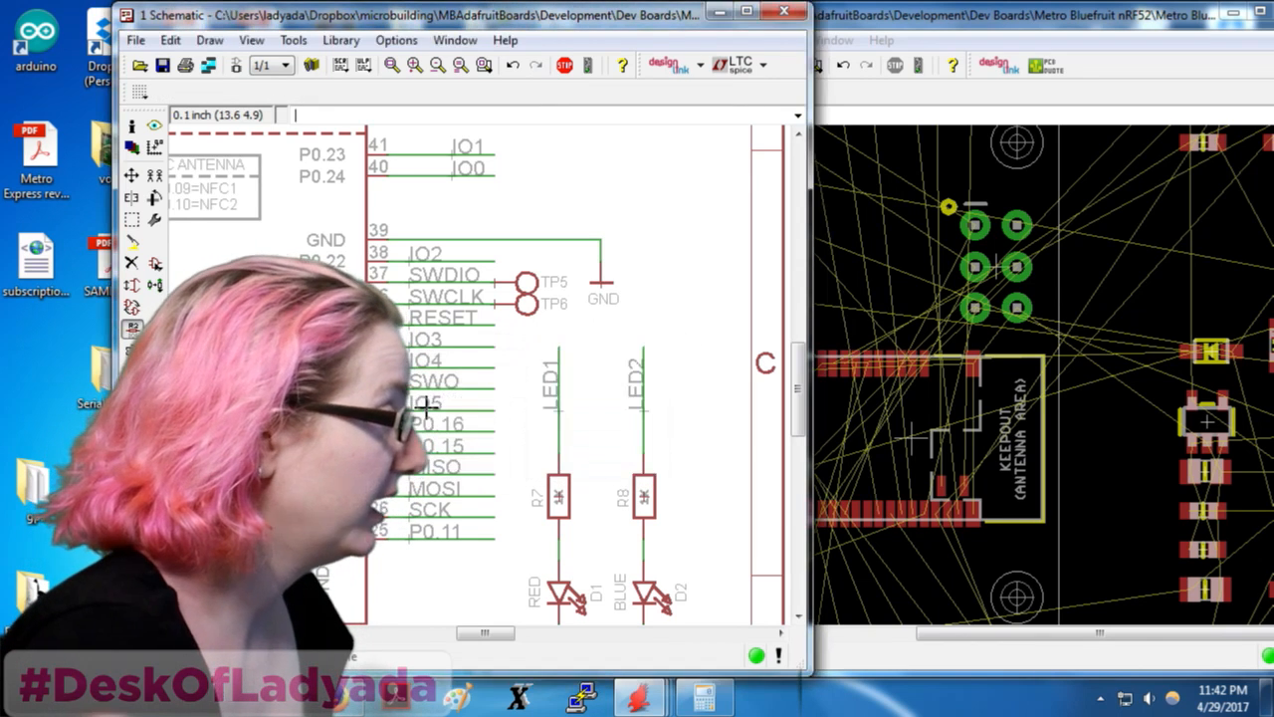
pyautogui.click(420, 426)
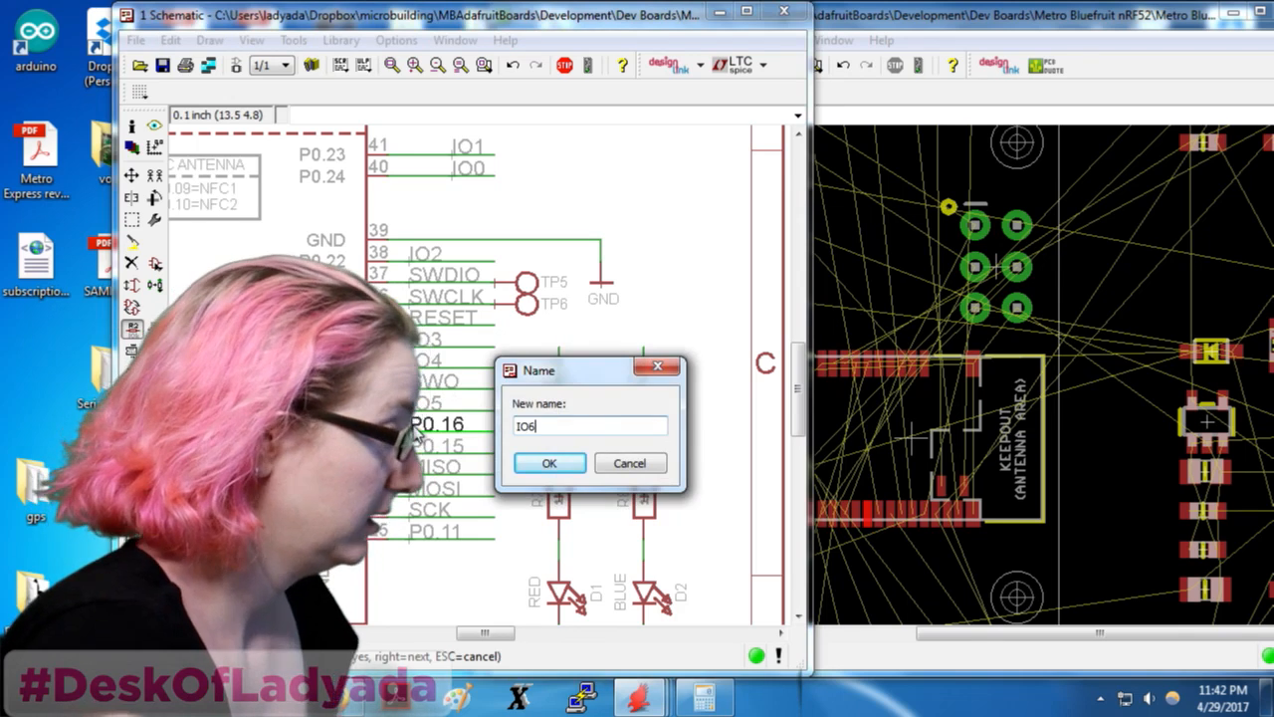
pyautogui.write('IO6')
pyautogui.press('Return')
pyautogui.click(423, 447)
pyautogui.write('IO7')
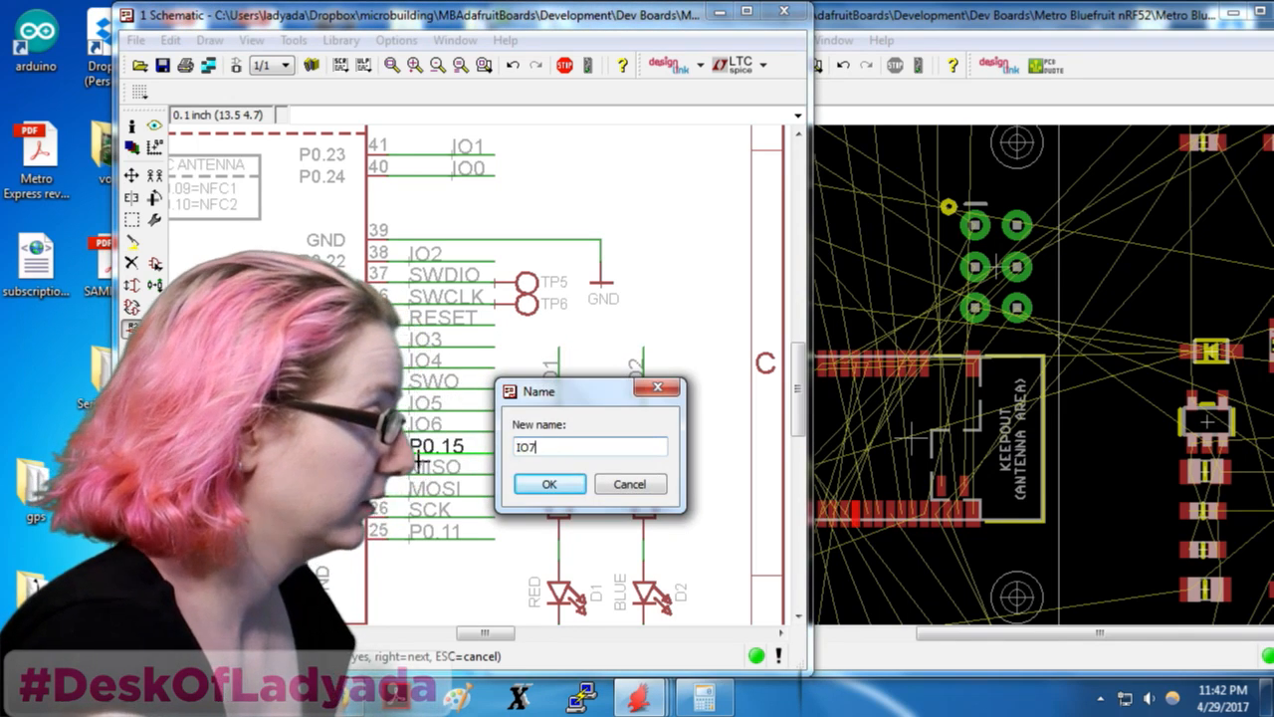
pyautogui.press('Return')
# Rename the MISO, MOSI and SCK segments on U1's P0.14, P0.13 and P0.12 pins as IO8, IO9 and IO10, connecting each to its existing net
pyautogui.click(421, 474)
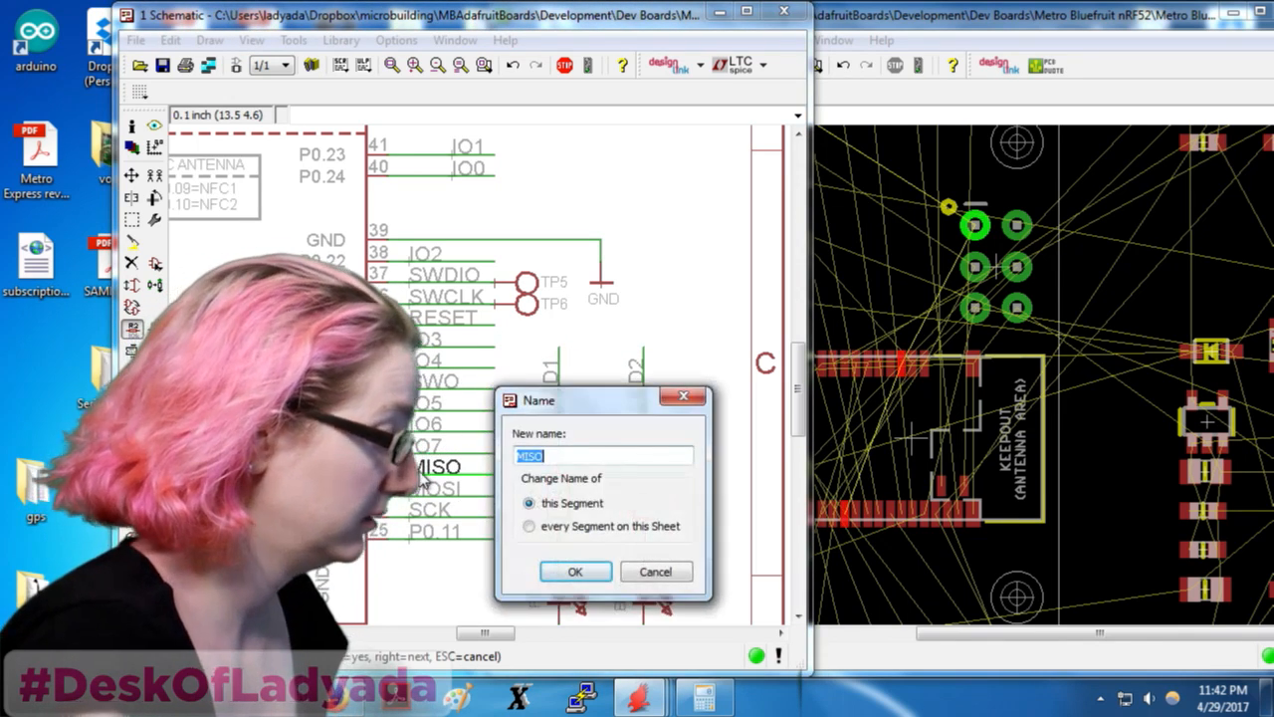
pyautogui.write('IO8')
pyautogui.press('Return')
pyautogui.click(421, 498)
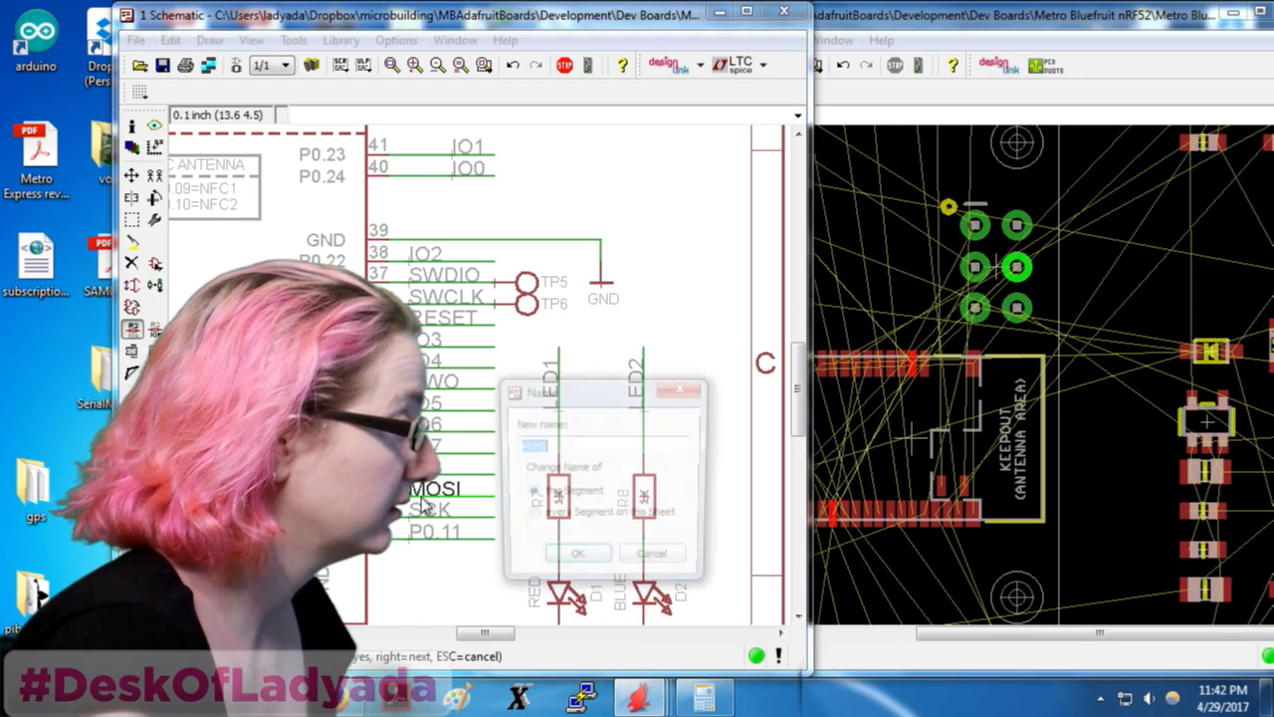
pyautogui.press('Return')
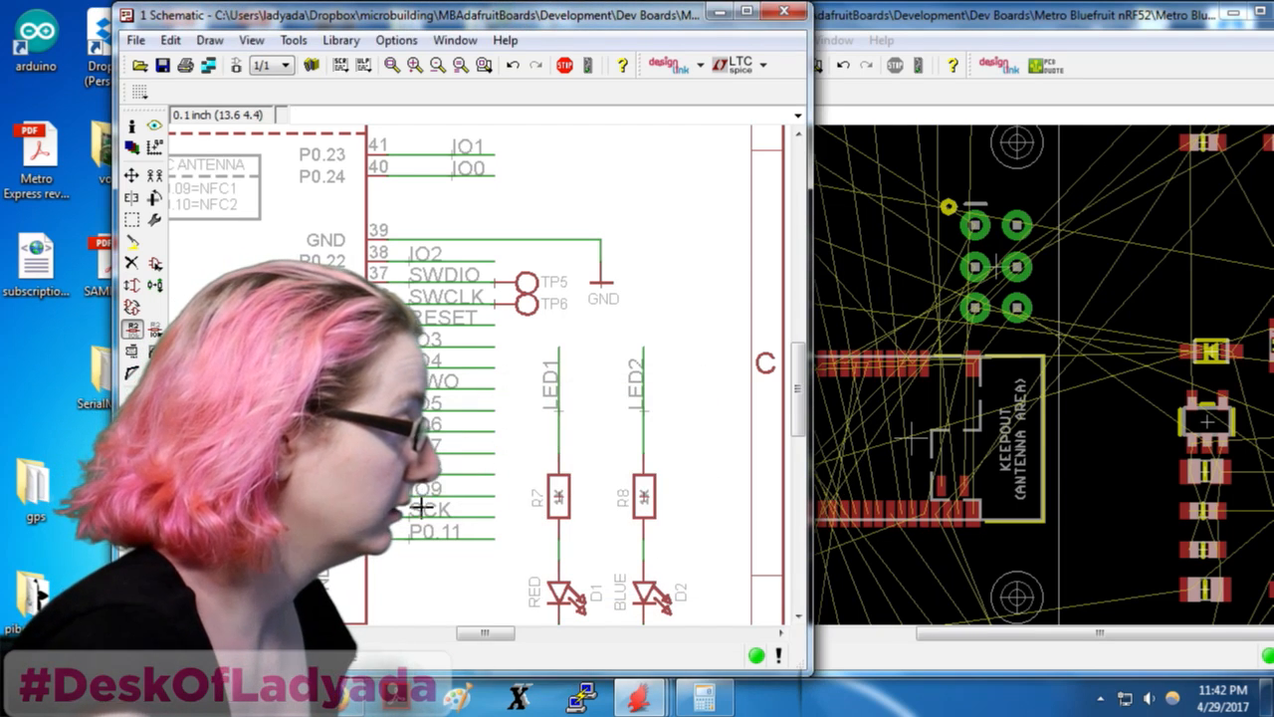
pyautogui.click(421, 507)
pyautogui.press('Return')
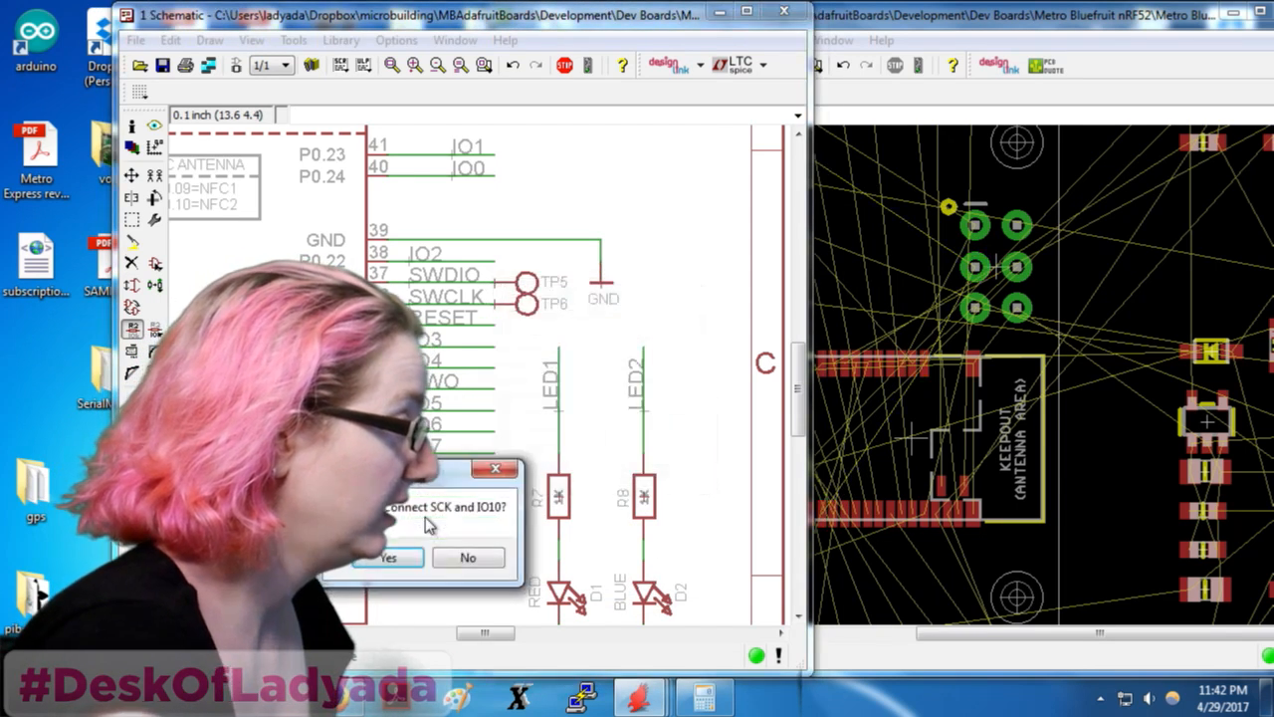
pyautogui.press('Return')
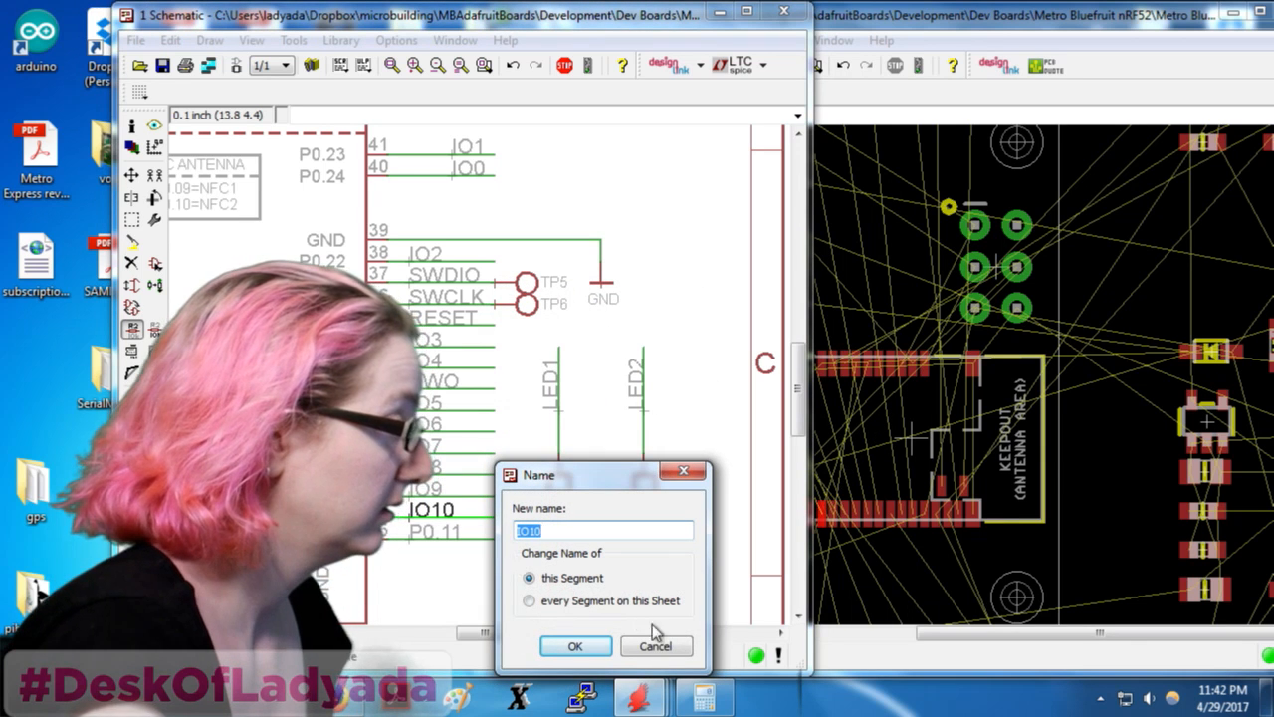
# Keep U1's P0.12 net name as it is and rename the net on the P0.11 pin as IO11
pyautogui.click(654, 645)
pyautogui.click(477, 545)
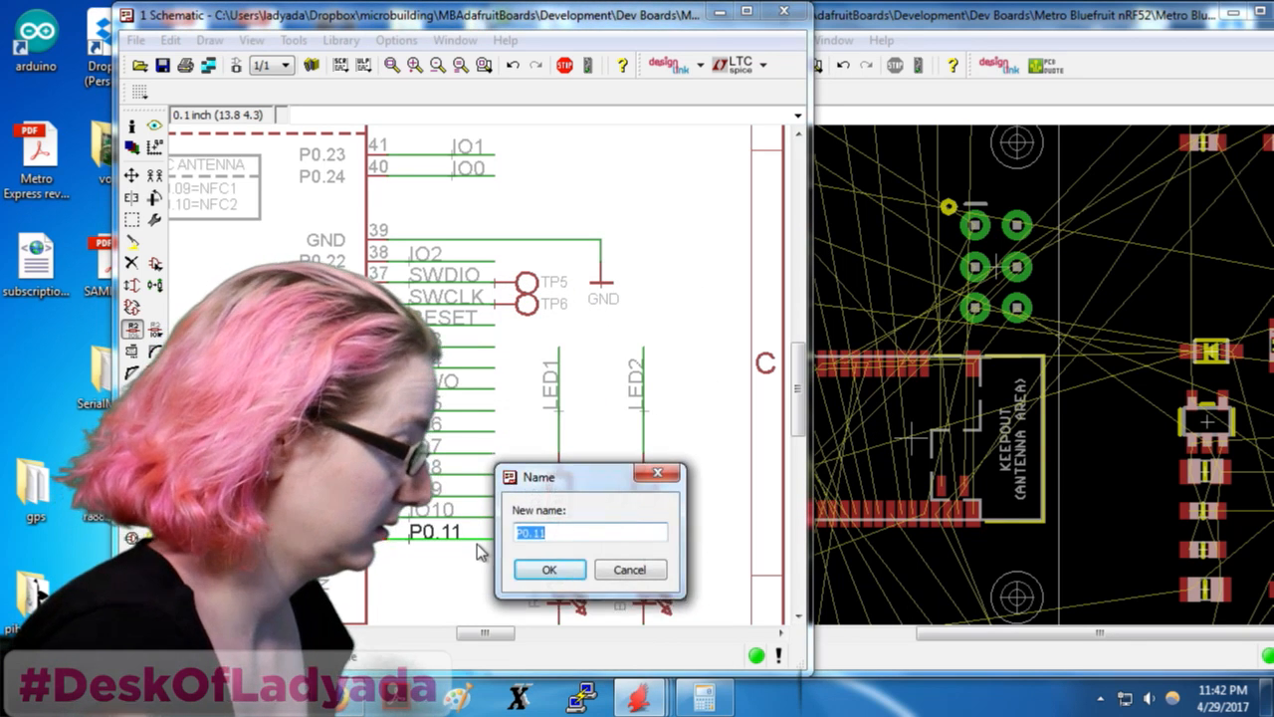
pyautogui.write('IO11')
pyautogui.press('Return')
# Rename the nets on U1's P0.29 and P0.28 pins as IO12 and IO13
pyautogui.scroll(-3, 532, 388)
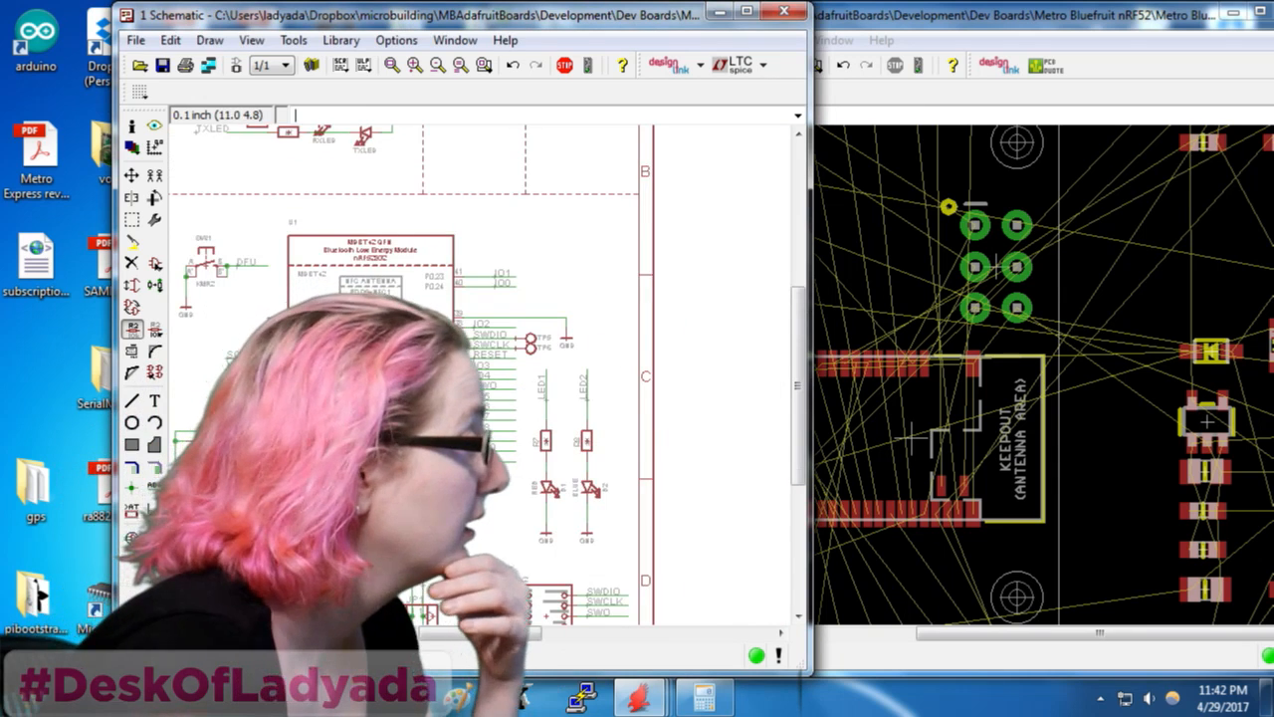
pyautogui.scroll(1, 484, 393)
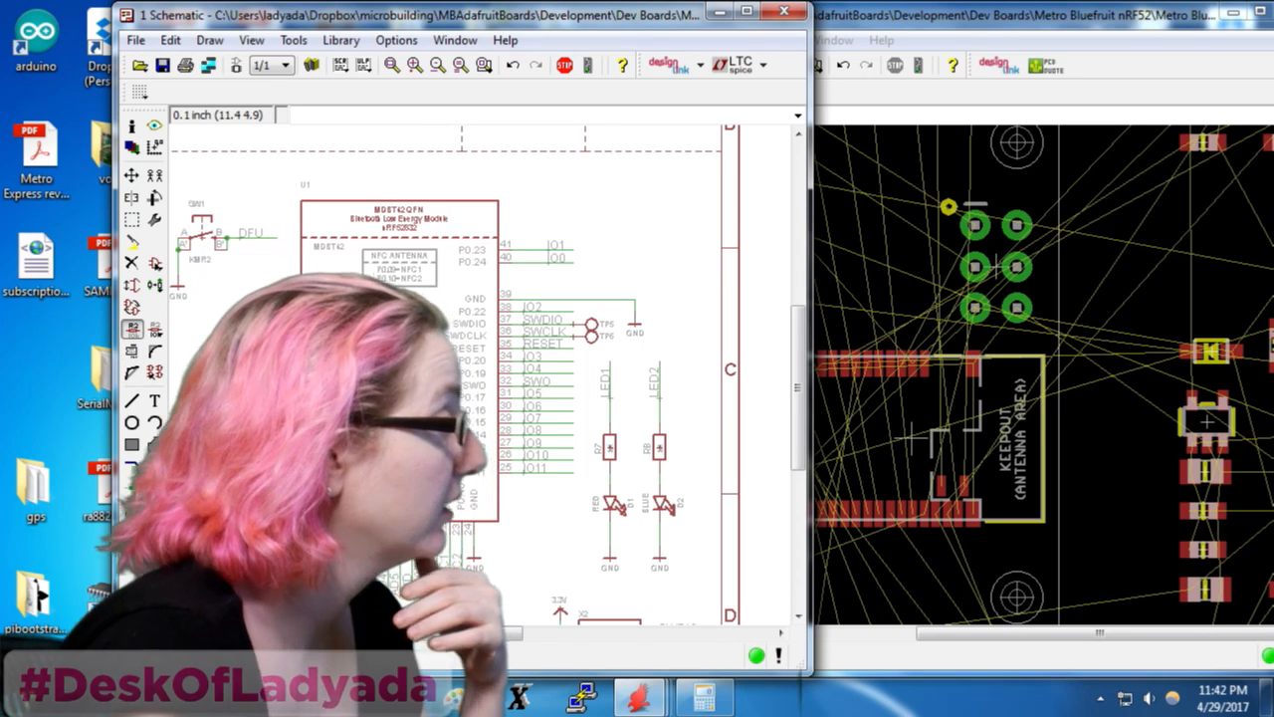
pyautogui.click(265, 398)
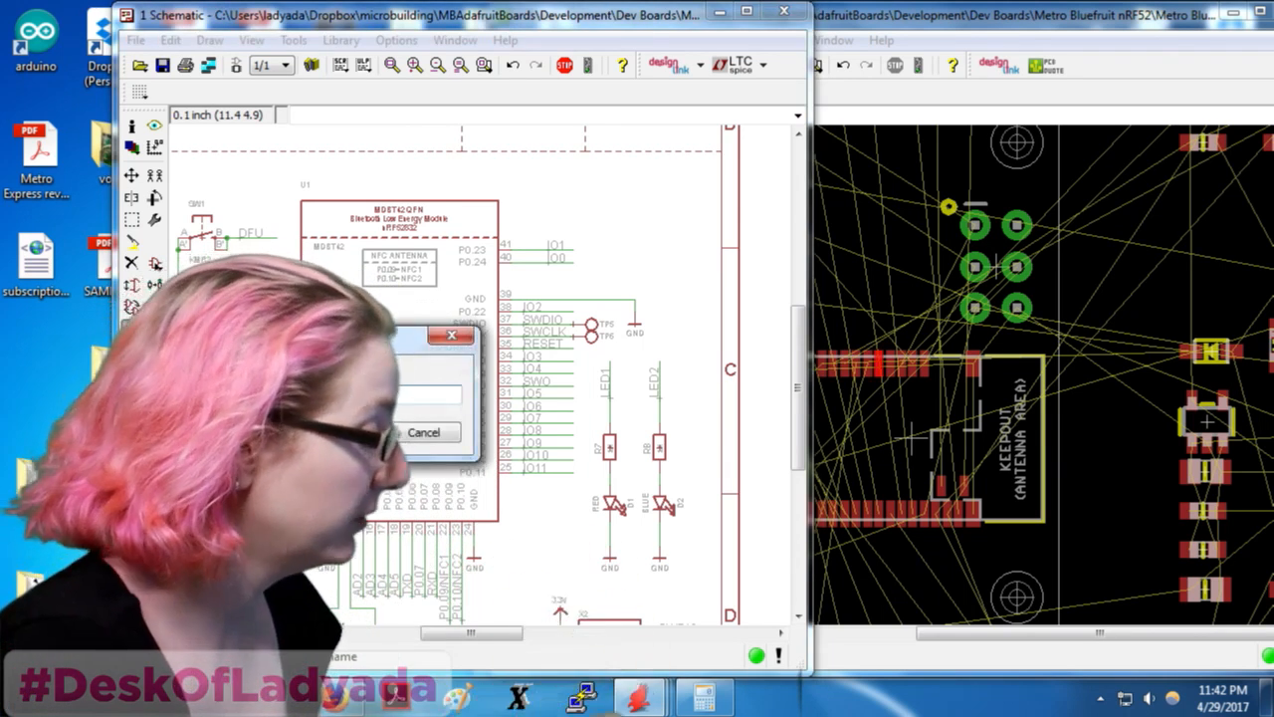
pyautogui.press('Return')
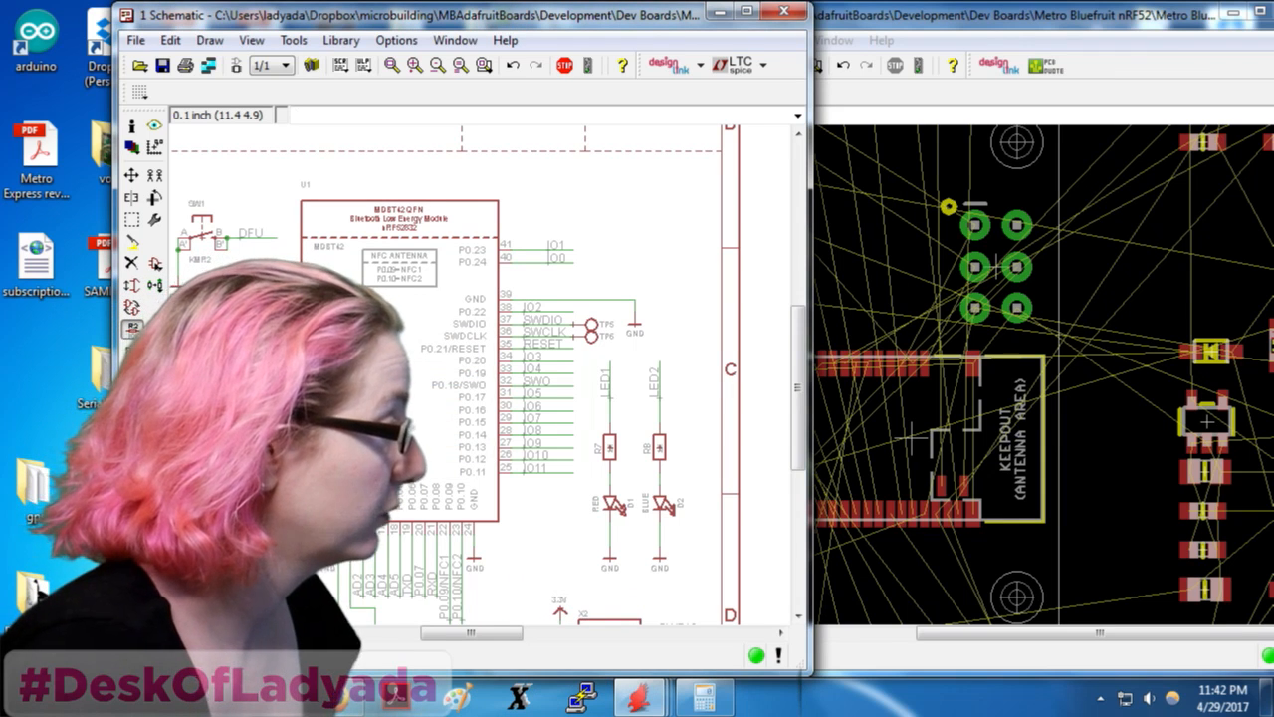
pyautogui.click(235, 382)
pyautogui.press('Return')
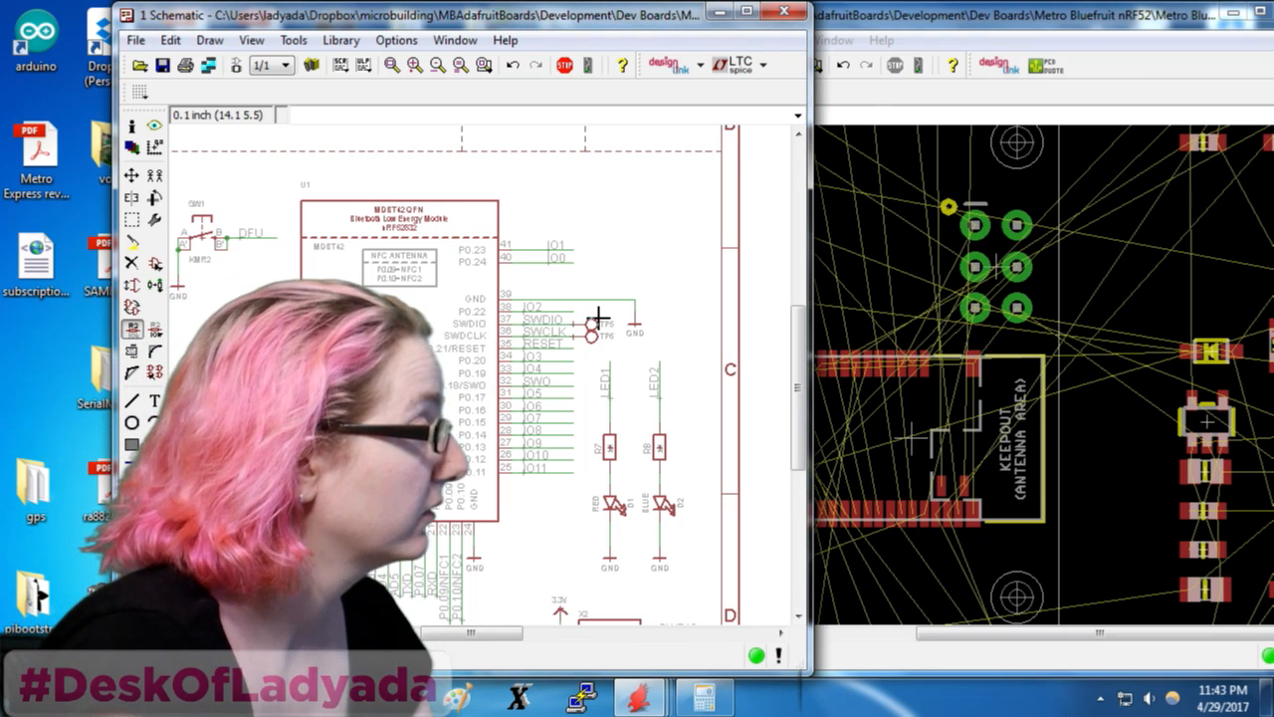
# Delete the wire segments linking the SPI programming header to the IOH header's SCK, MISO and MOSI lines
pyautogui.scroll(-4, 703, 348)
pyautogui.scroll(5, 610, 357)
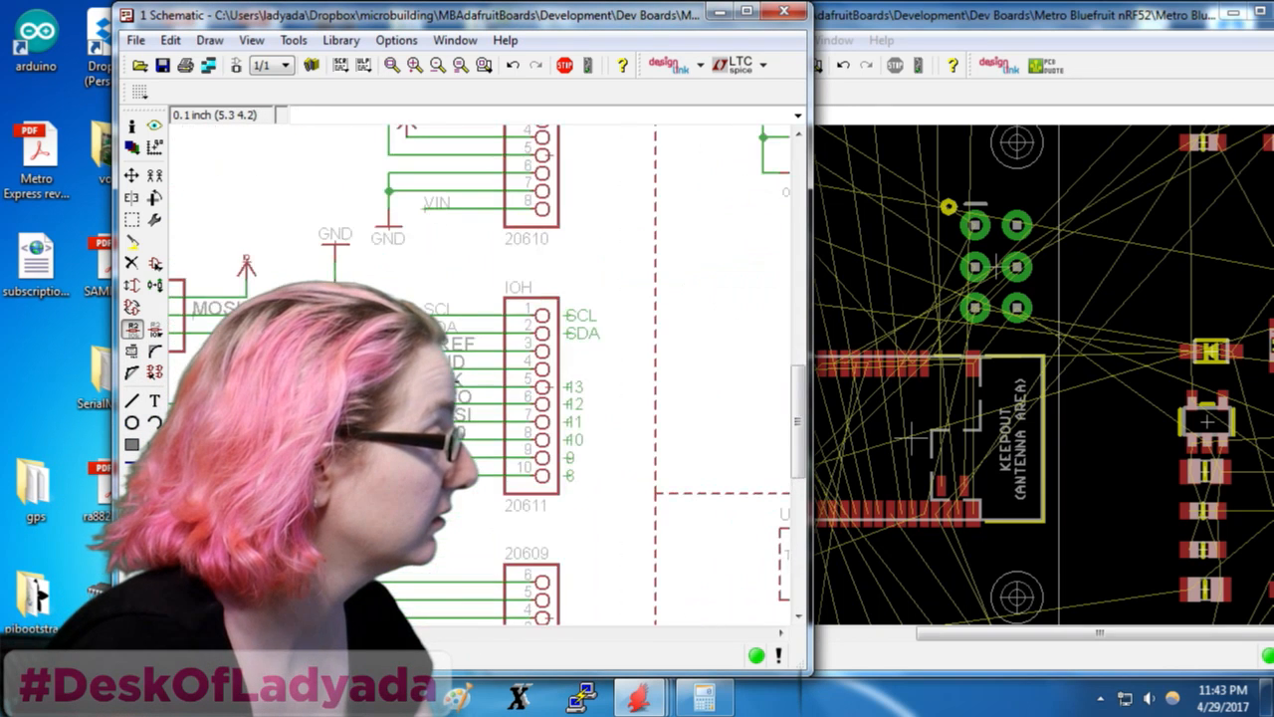
pyautogui.click(455, 388)
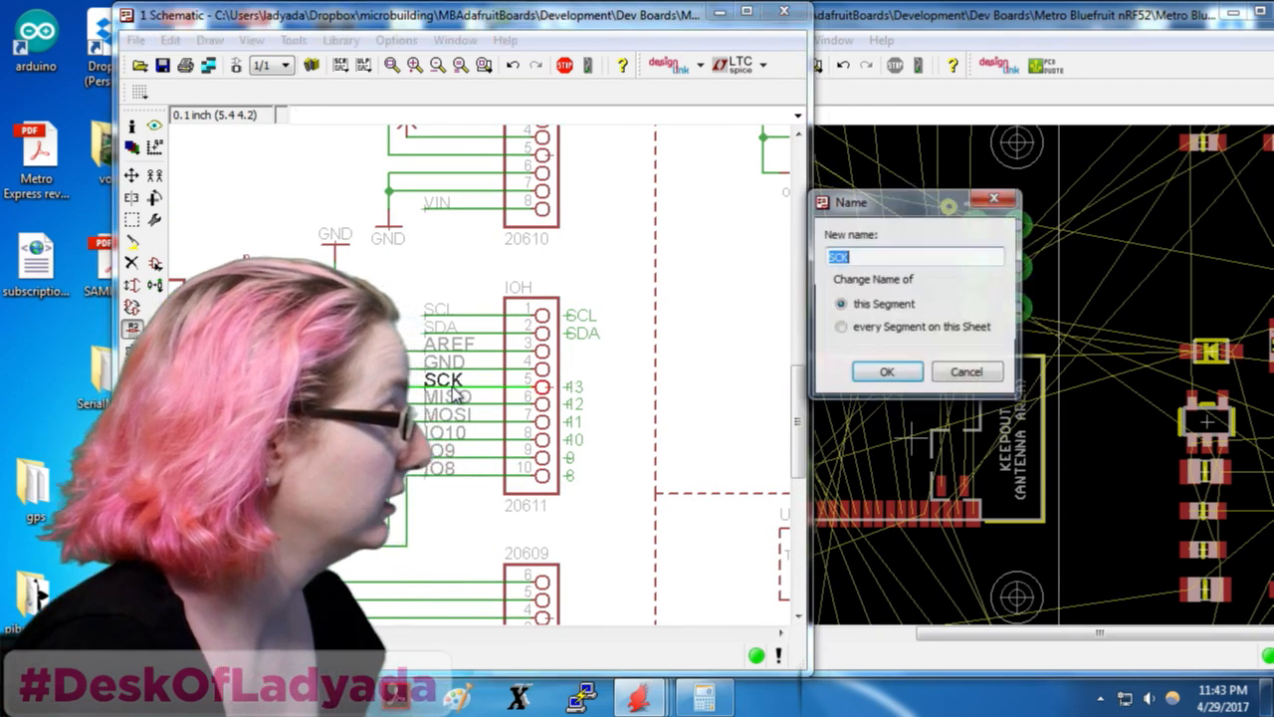
pyautogui.click(975, 375)
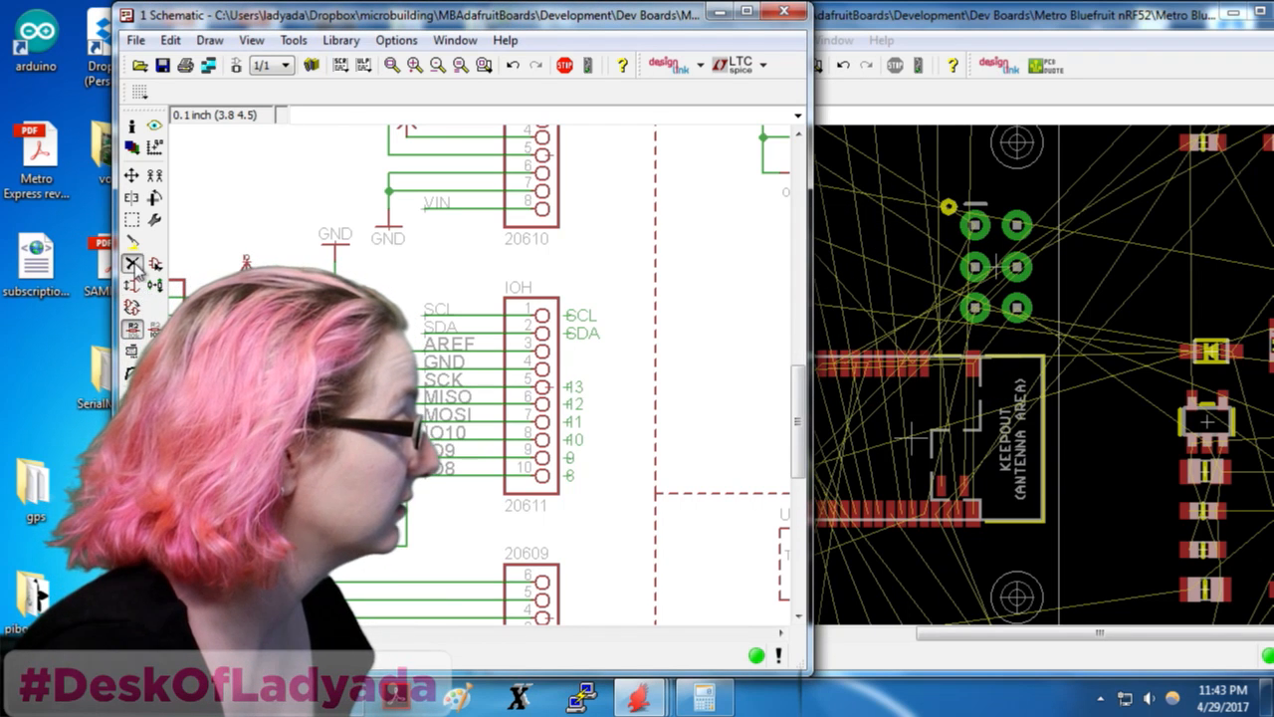
pyautogui.click(132, 264)
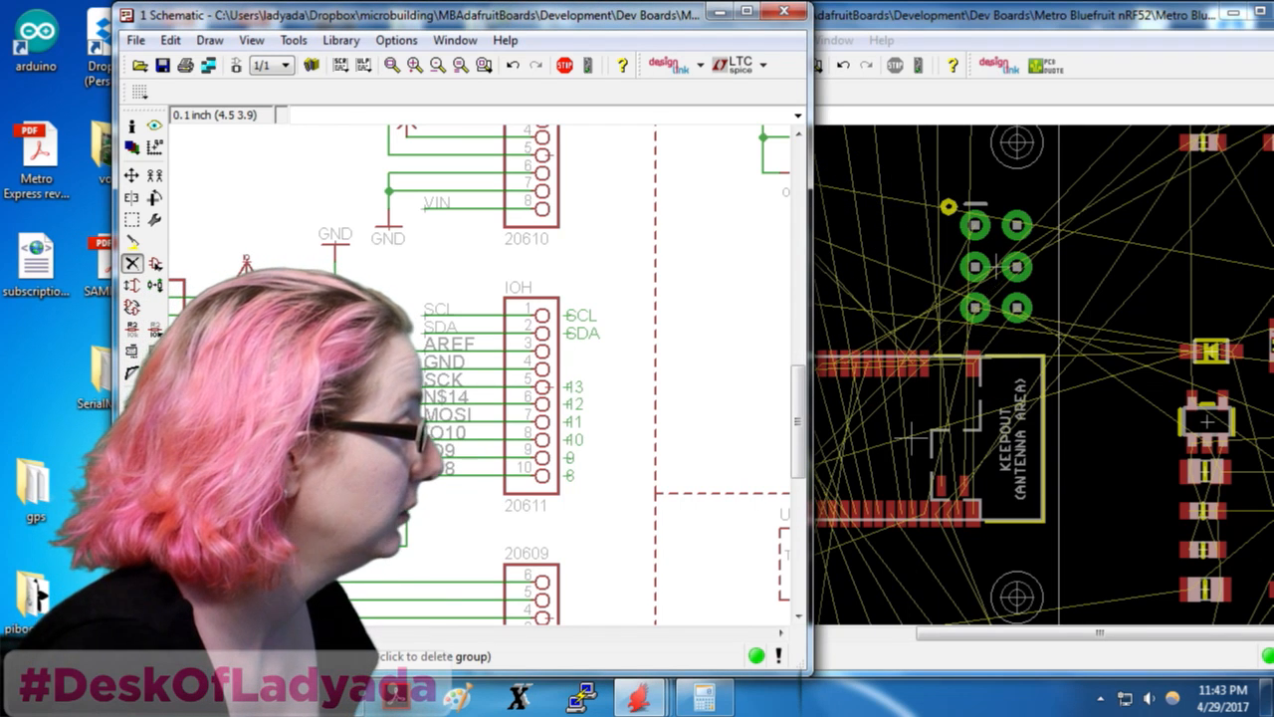
pyautogui.scroll(-2, 602, 434)
pyautogui.scroll(1, 369, 354)
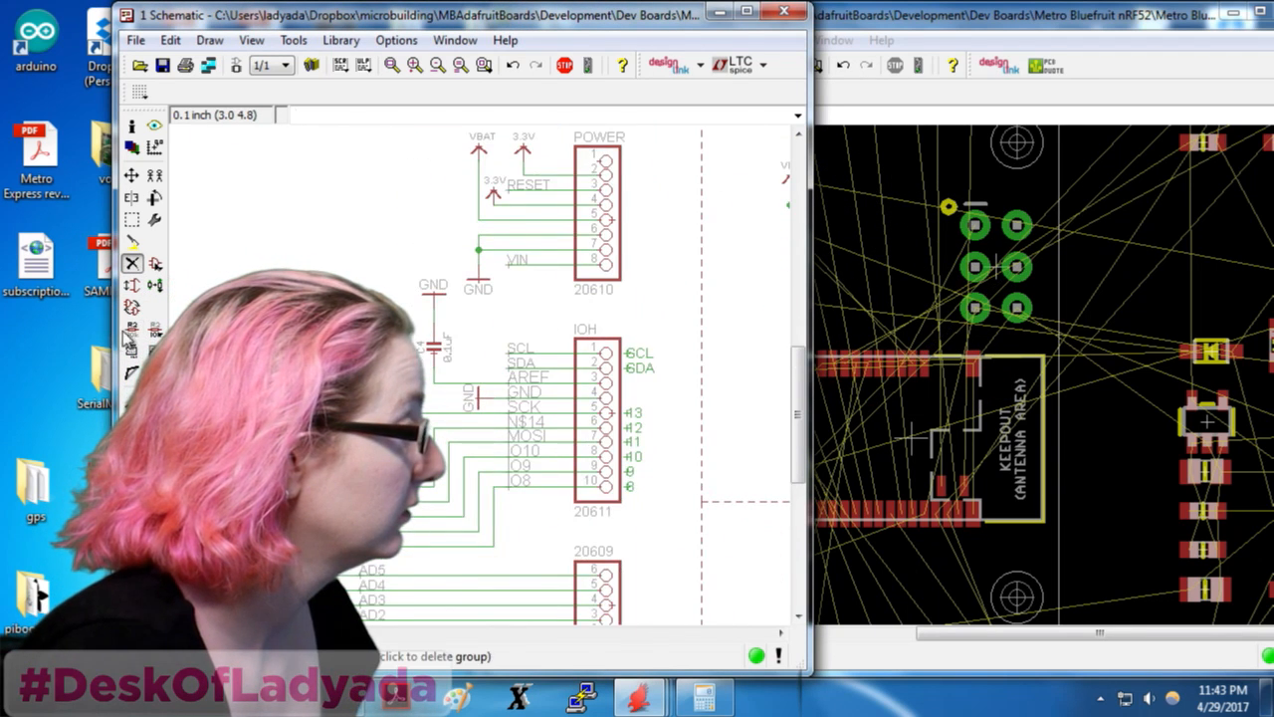
# Name the separated wires on the SPI programming header, using MOSI for its data wire
pyautogui.click(403, 438)
pyautogui.click(418, 430)
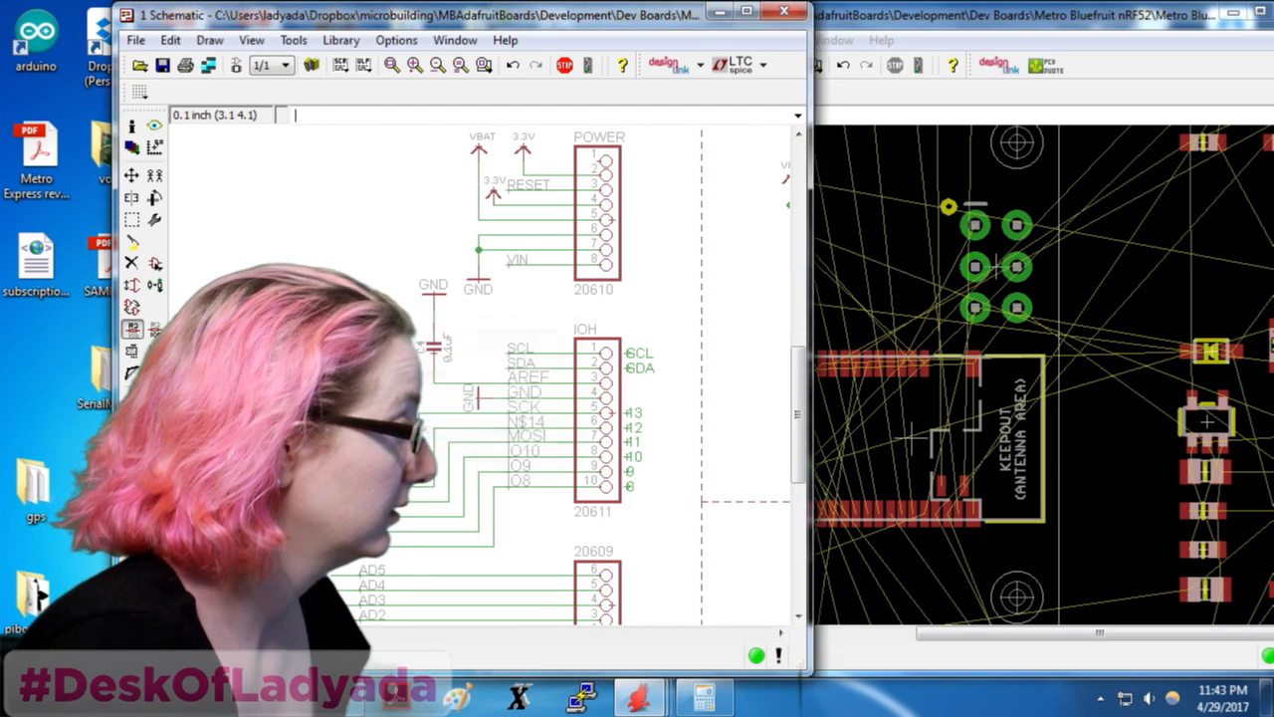
pyautogui.click(423, 431)
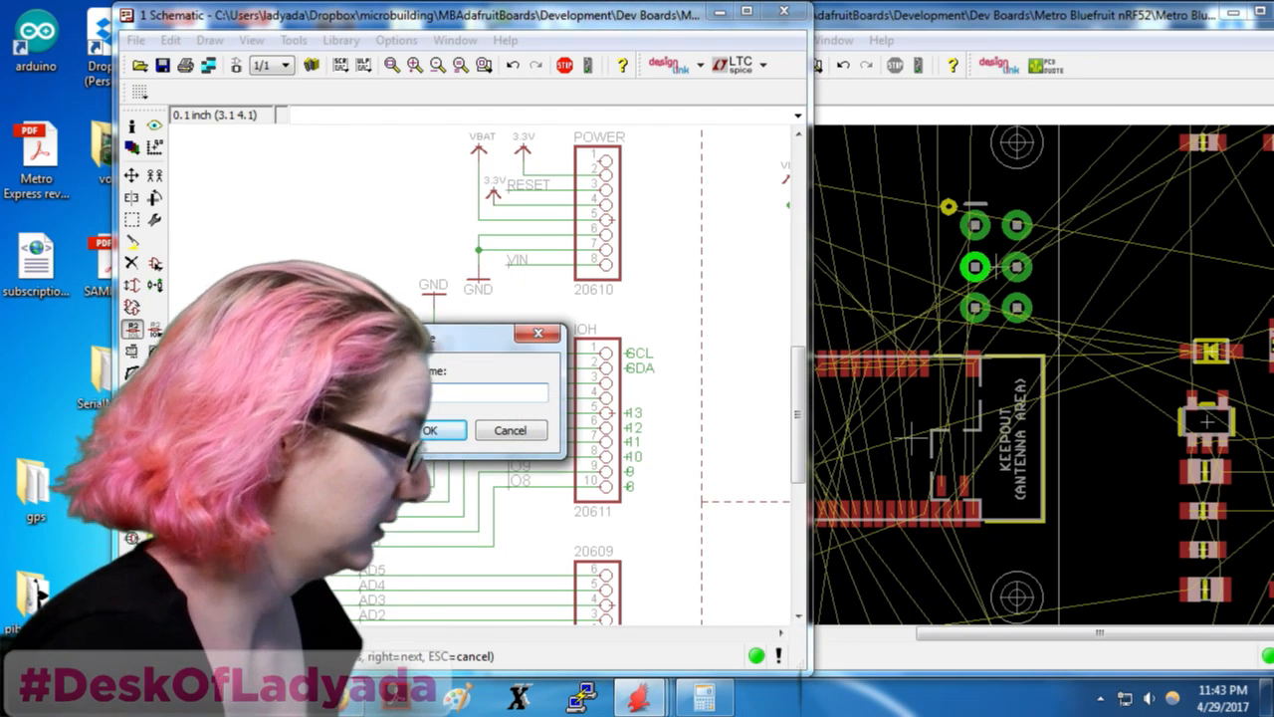
pyautogui.press('Return')
pyautogui.click(401, 384)
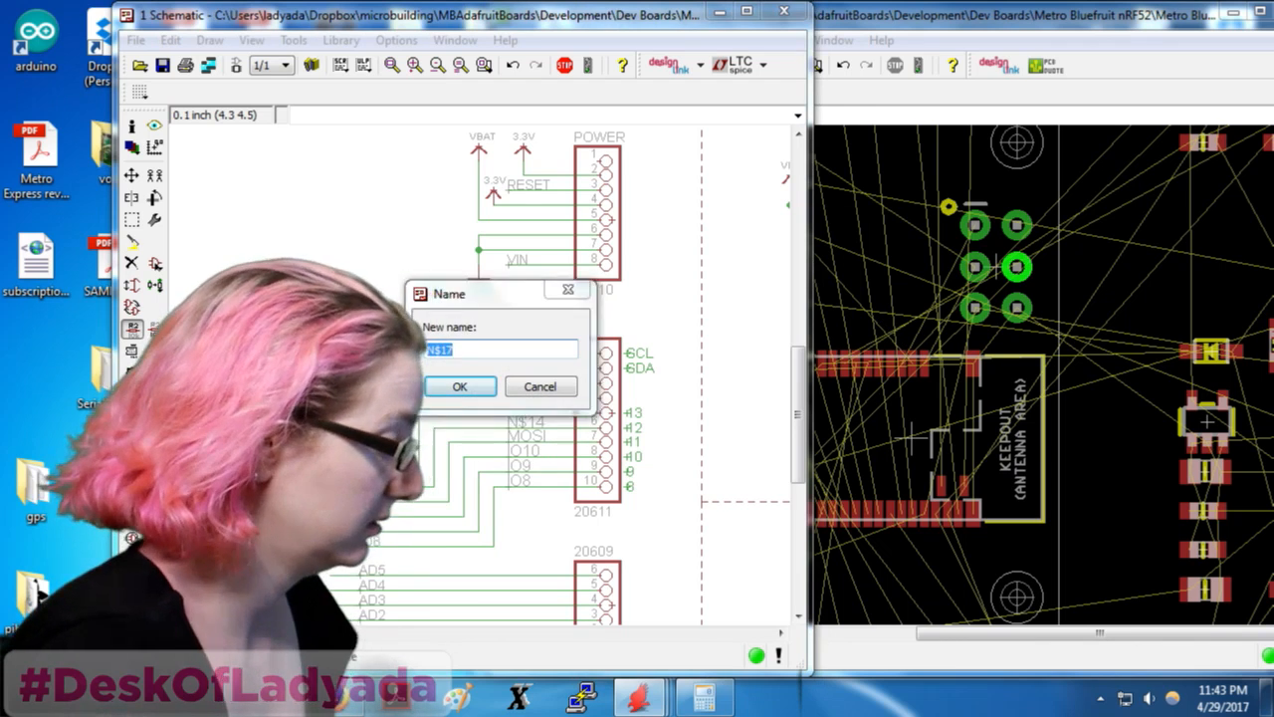
pyautogui.write('MOSI')
pyautogui.press('Return')
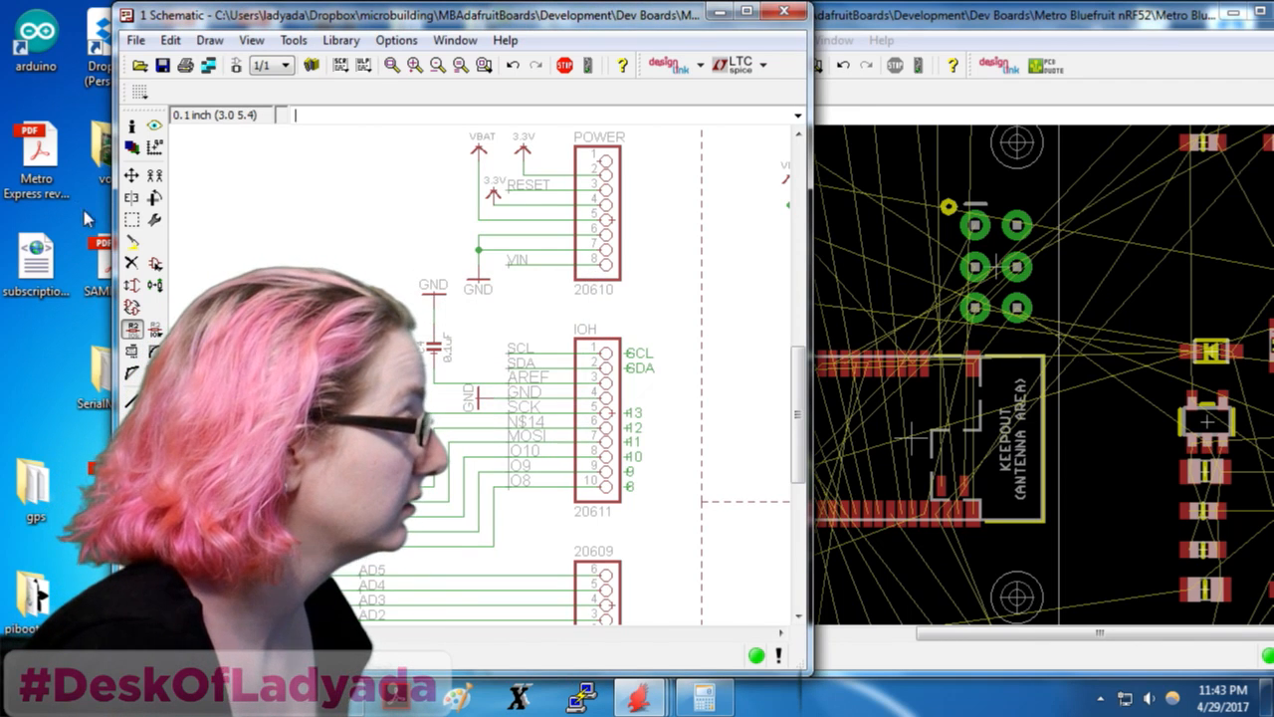
# Copy the POWER header's 3.3V supply symbol to the SPI programming header and connect its supply pin
pyautogui.click(134, 264)
pyautogui.scroll(2, 366, 270)
pyautogui.scroll(-1, 358, 394)
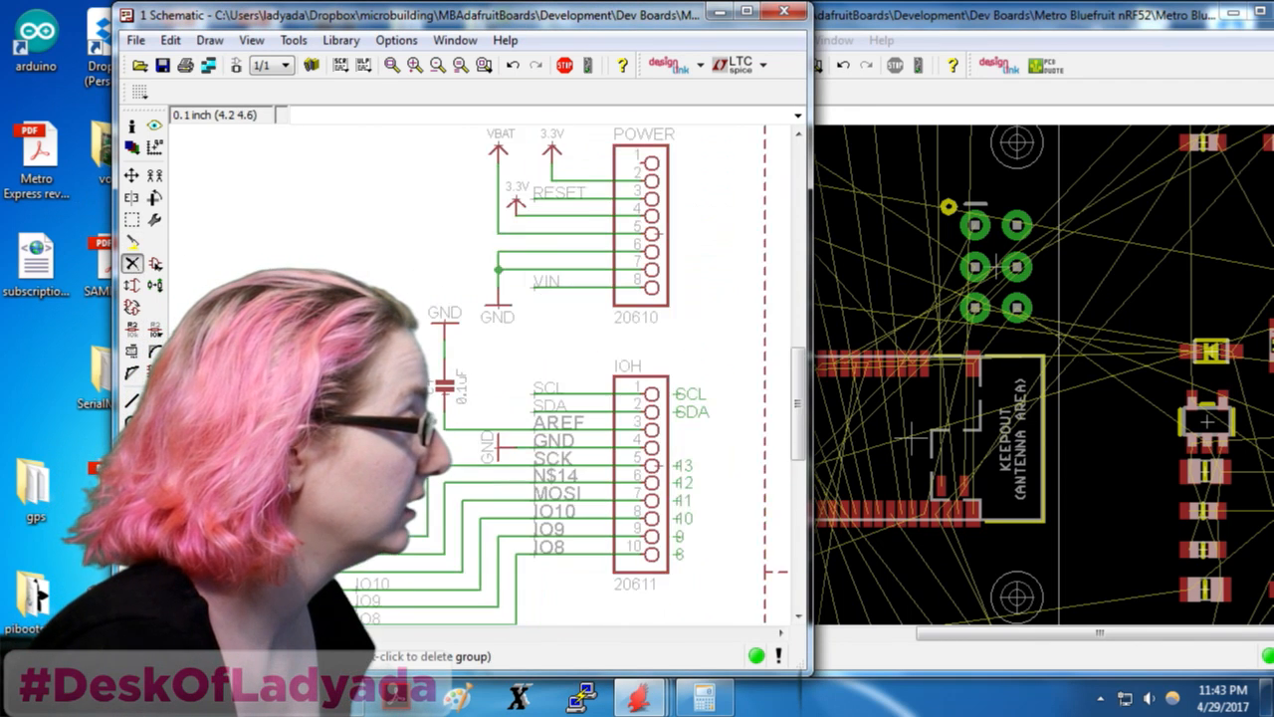
pyautogui.click(160, 178)
pyautogui.click(540, 155)
pyautogui.click(389, 391)
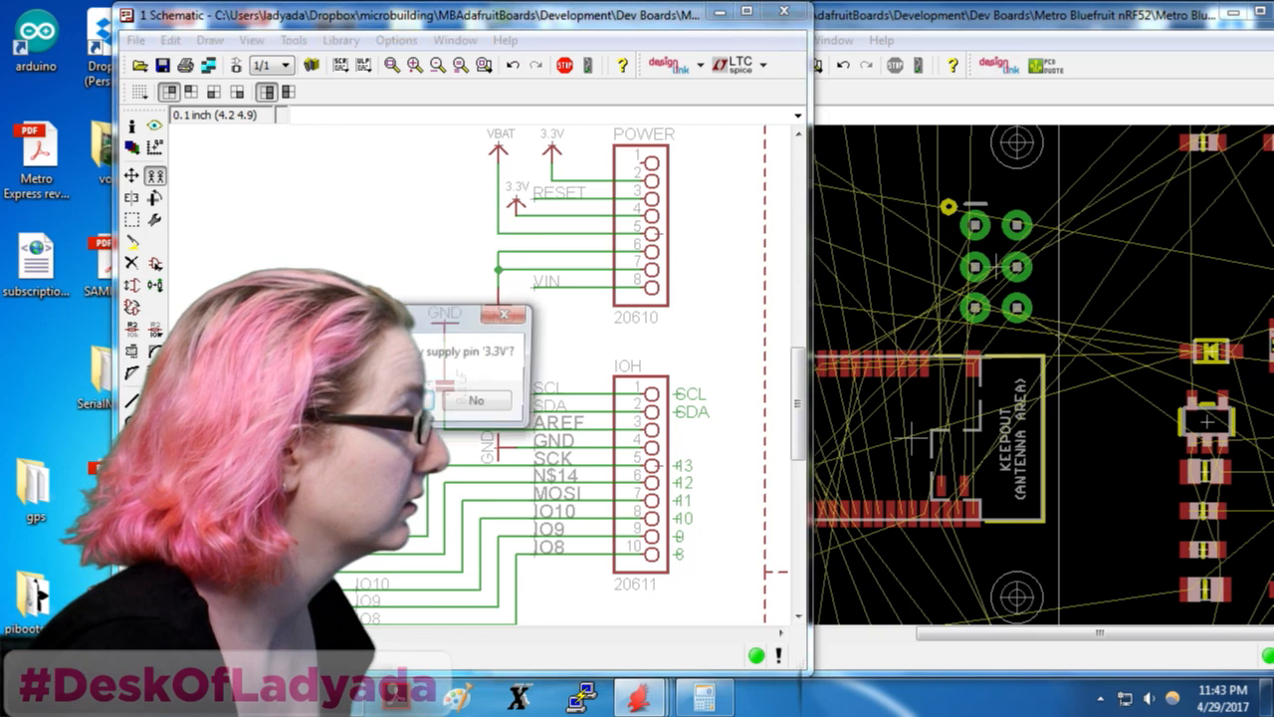
pyautogui.click(424, 401)
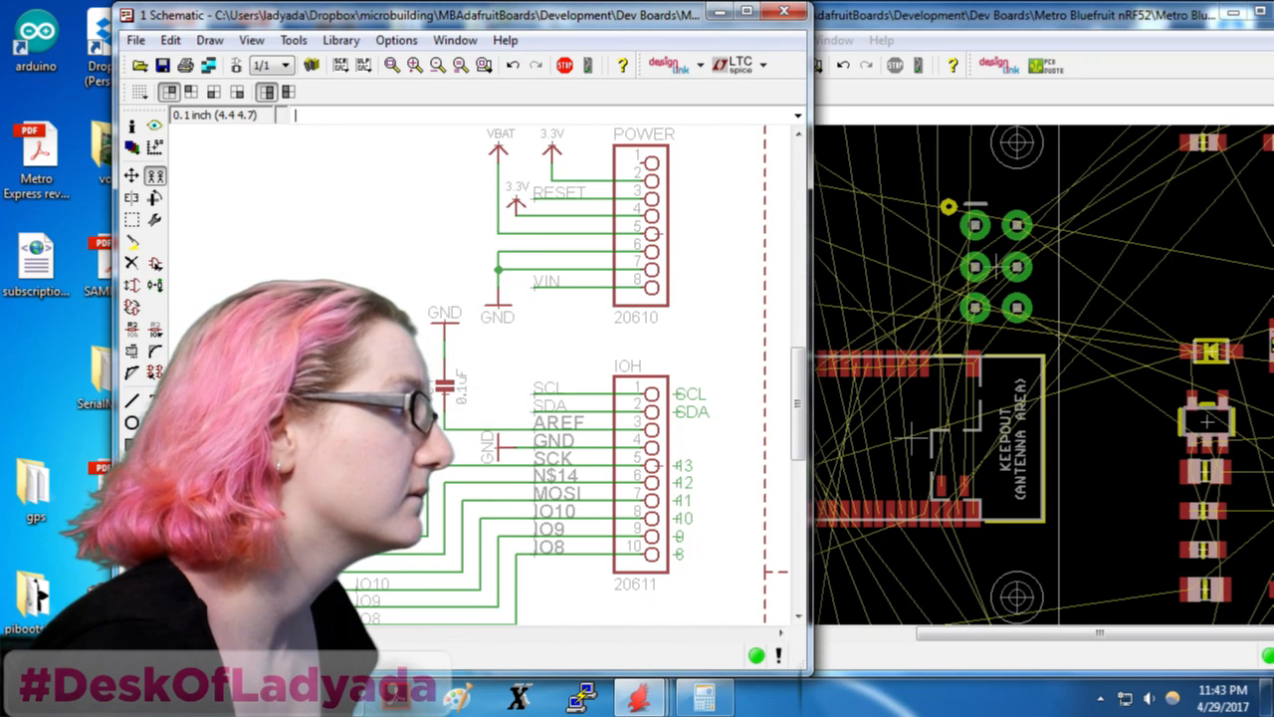
# Copy the VBUS supply symbol from the LiPo charging circuit and place it near the SPI programming header
pyautogui.scroll(-5, 475, 299)
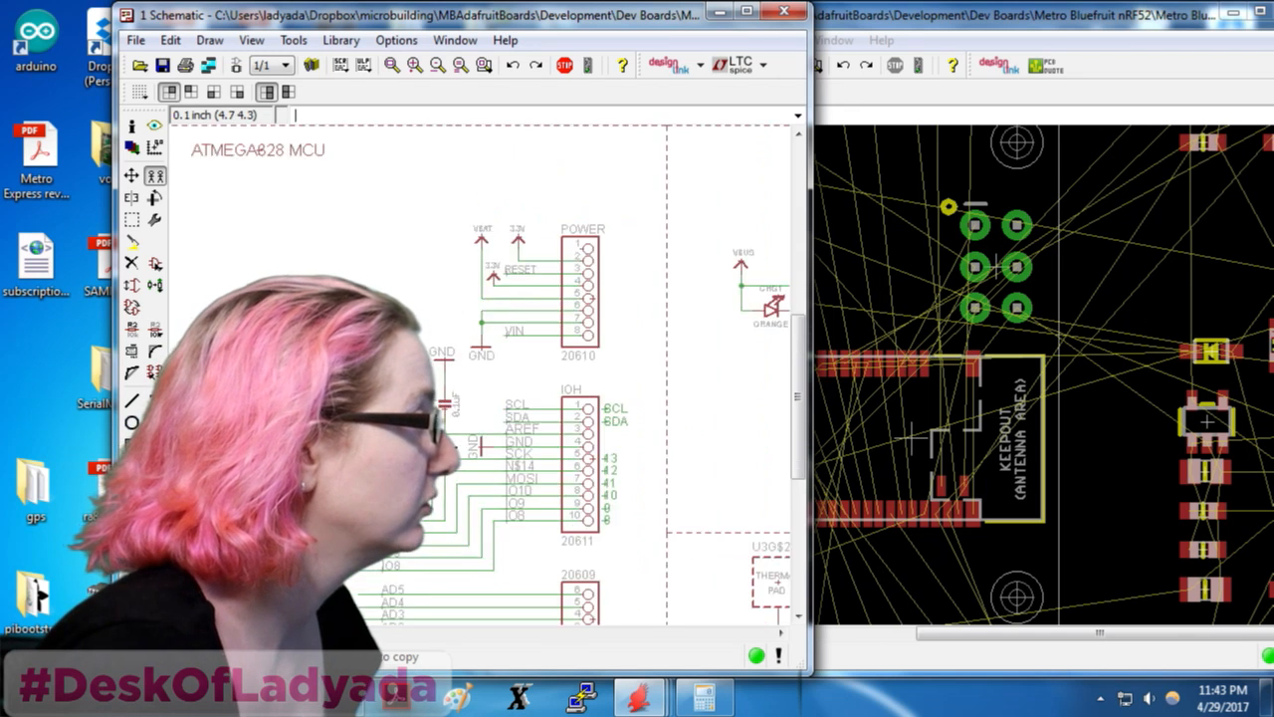
pyautogui.scroll(-1, 652, 256)
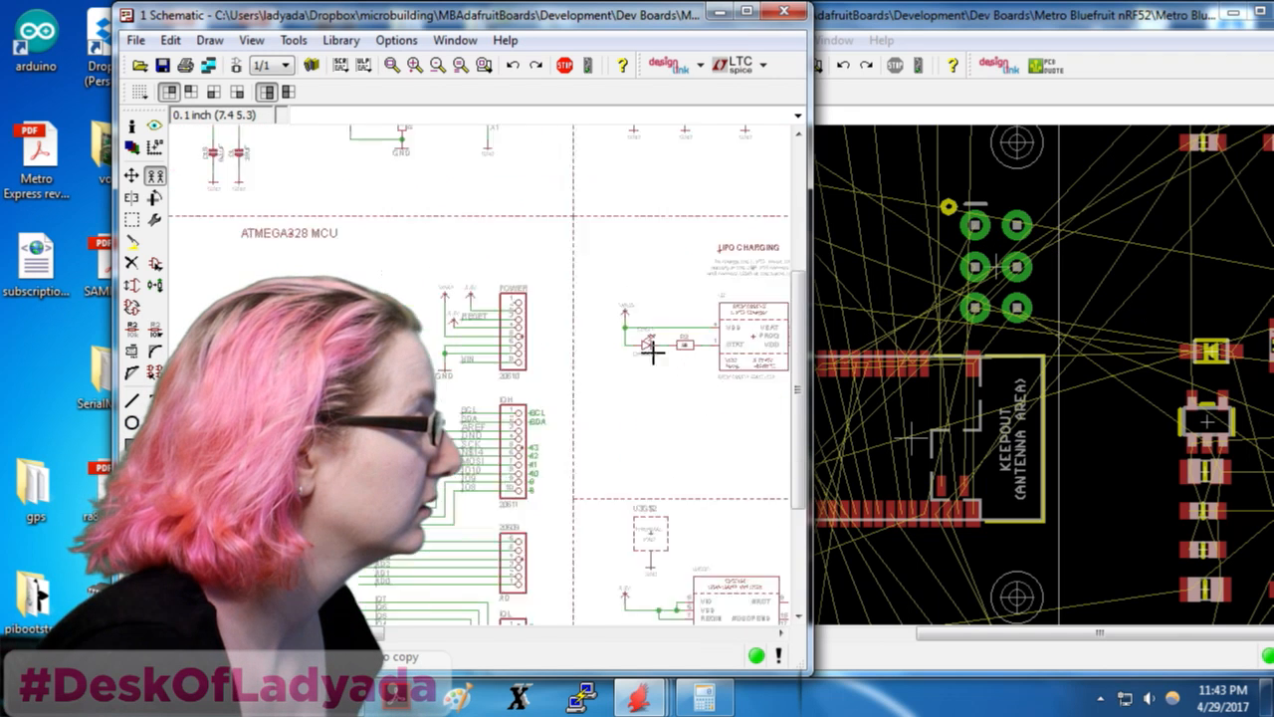
pyautogui.click(634, 313)
pyautogui.scroll(7, 455, 390)
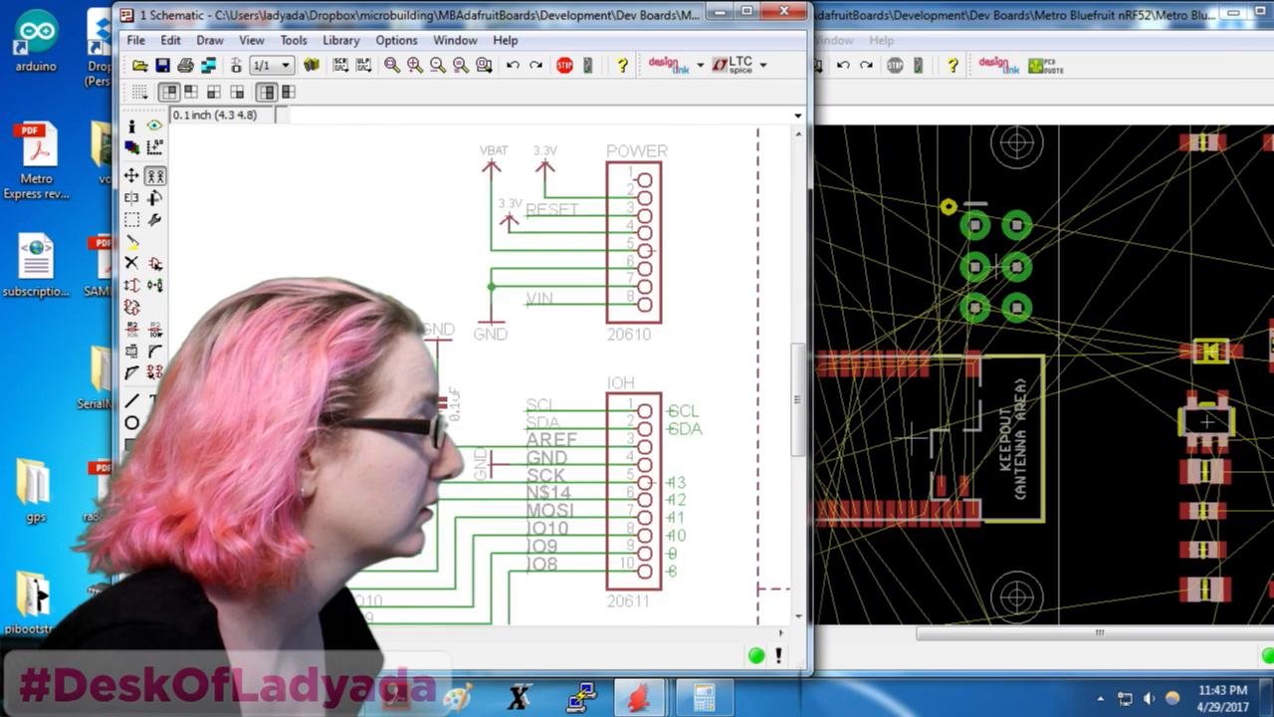
pyautogui.click(371, 328)
pyautogui.click(507, 314)
pyautogui.scroll(-3, 498, 310)
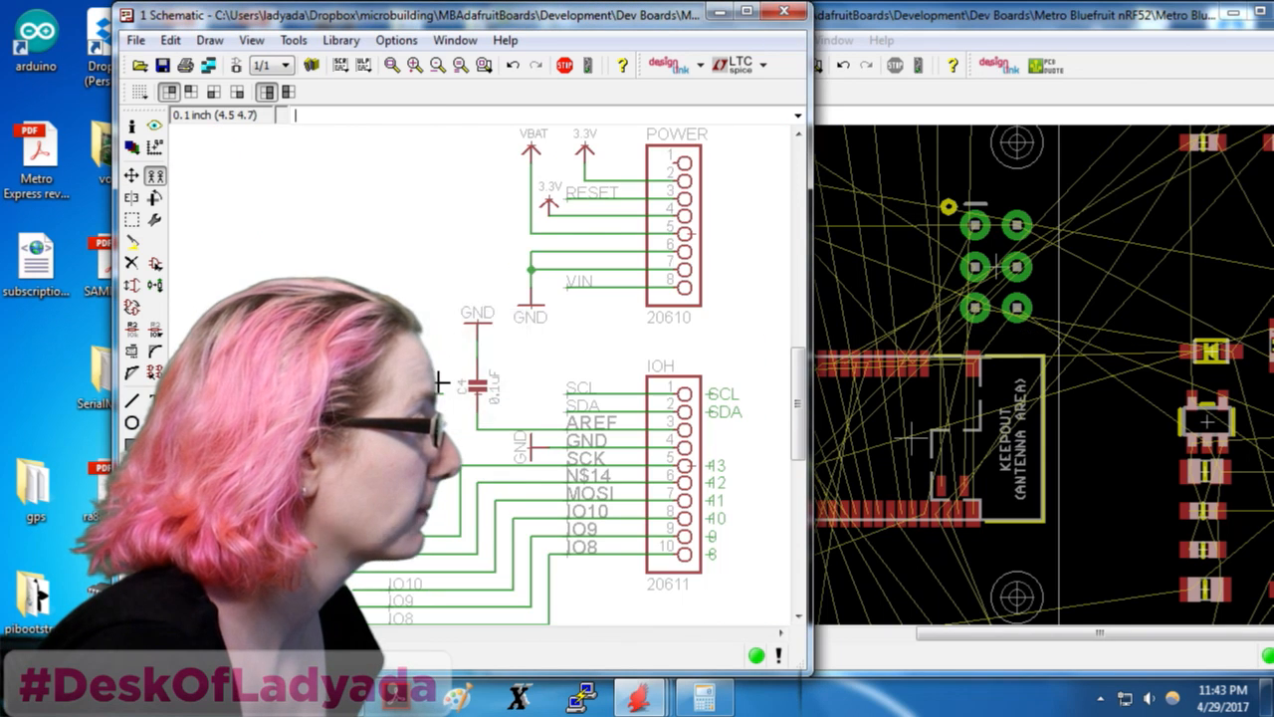
# Rename the SCK segment on the IOH header's pin 5 as IO13
pyautogui.scroll(2, 518, 425)
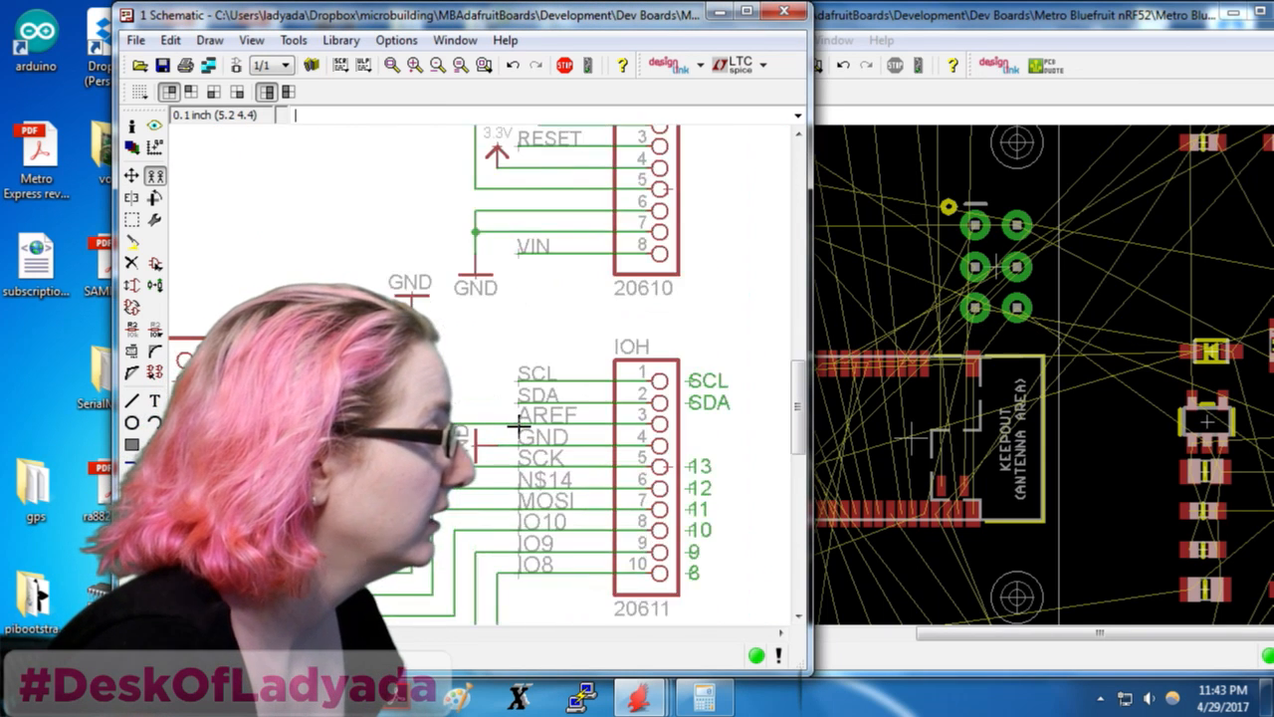
pyautogui.click(130, 329)
pyautogui.click(560, 466)
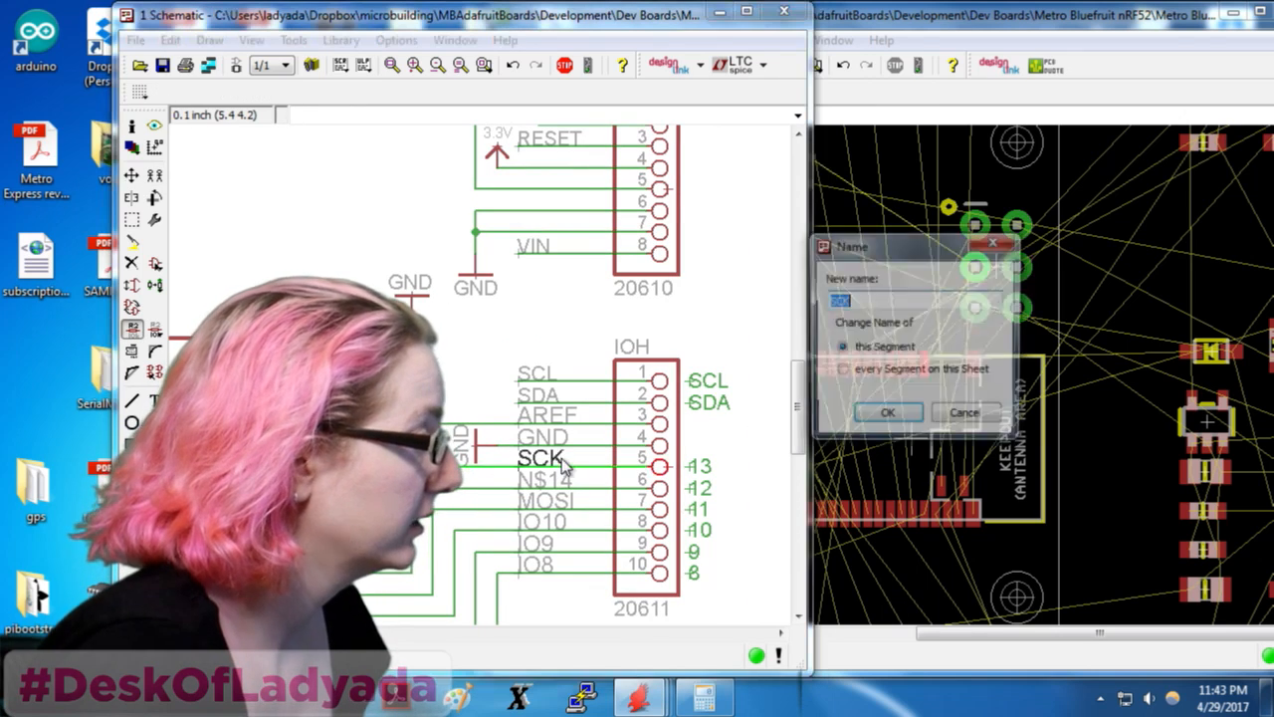
pyautogui.write('IO13')
pyautogui.press('Return')
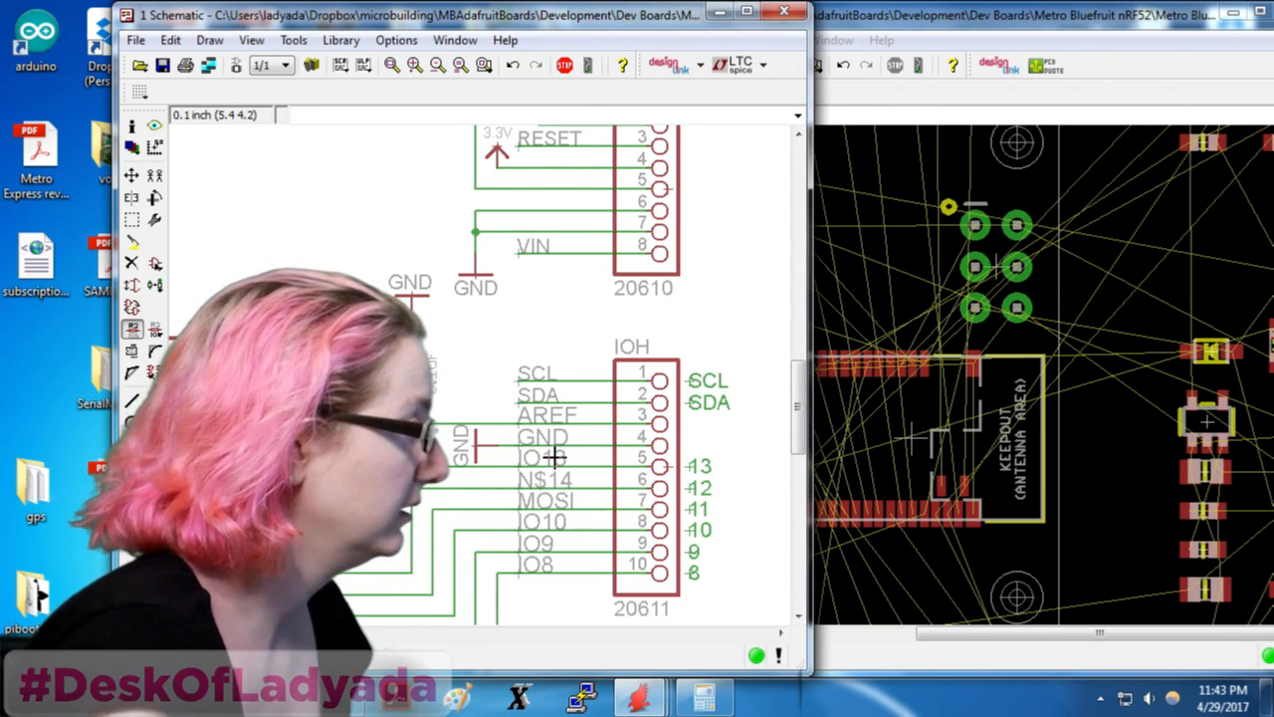
# Rename the nets on the IOH header's pins 6 and 7 as IO12 and IO11
pyautogui.scroll(-3, 560, 468)
pyautogui.scroll(2, 569, 481)
pyautogui.click(565, 480)
pyautogui.write('IO12')
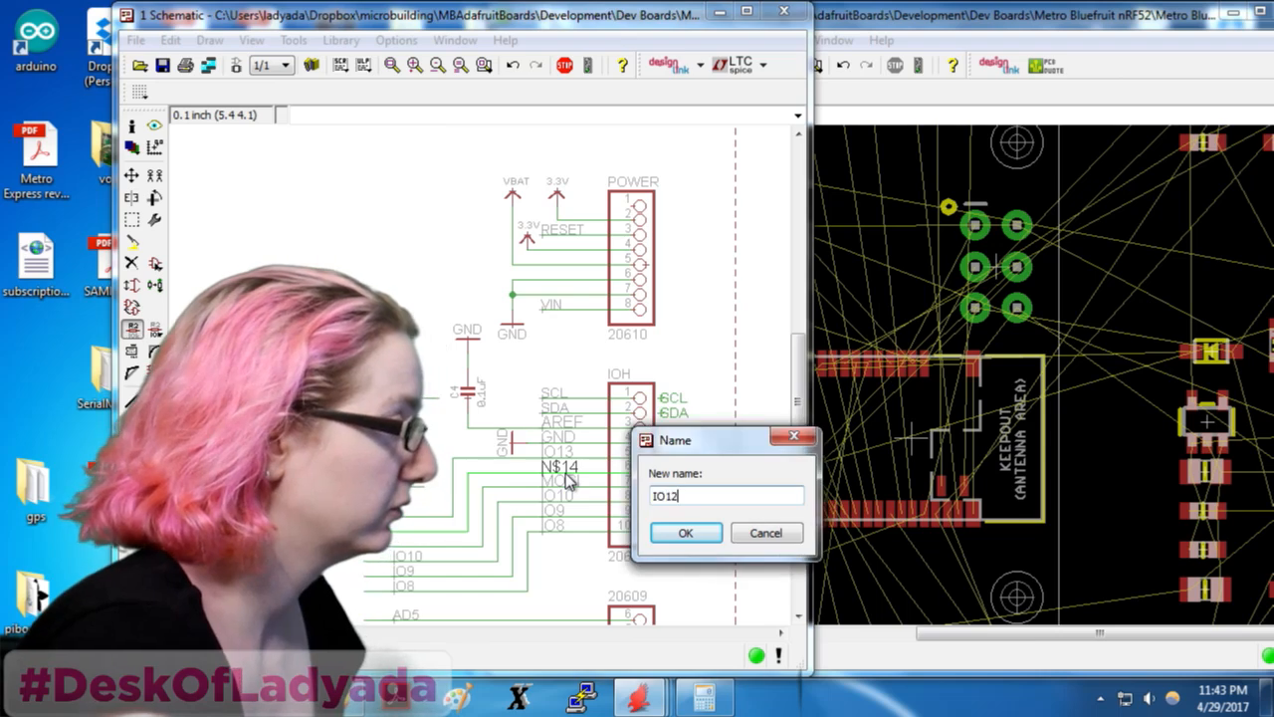
pyautogui.press('Return')
pyautogui.click(560, 484)
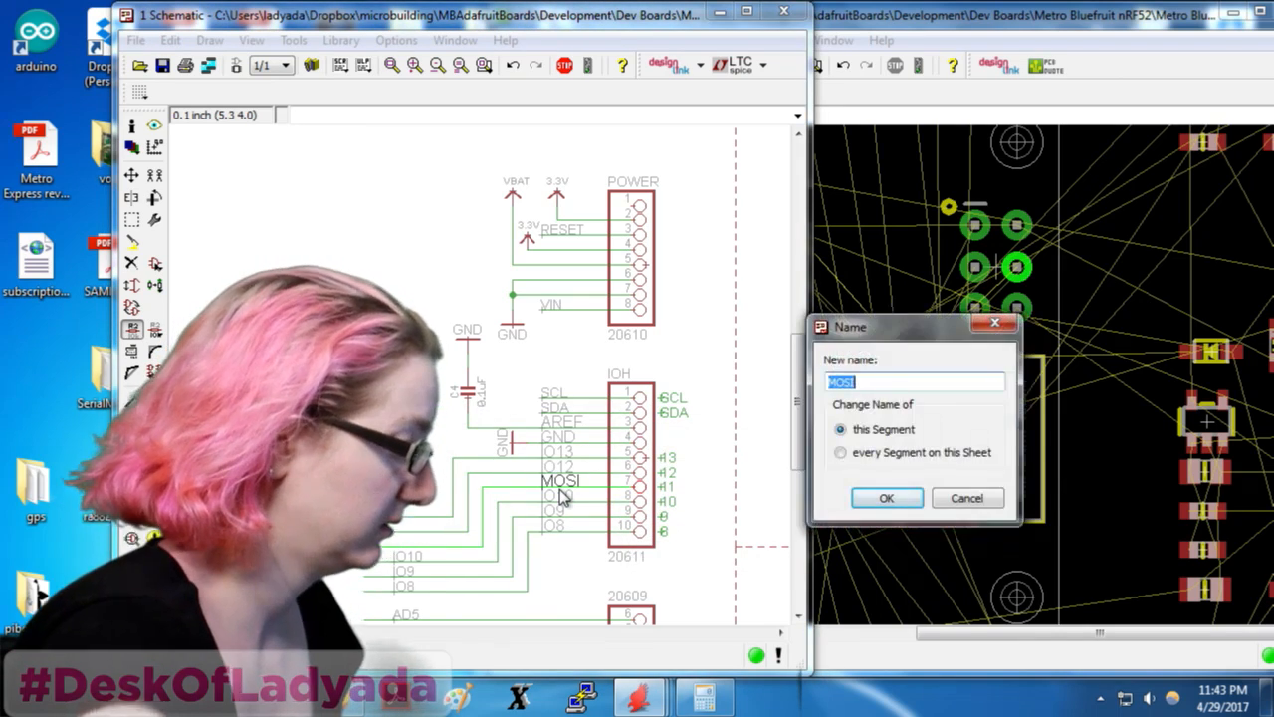
pyautogui.write('IO11')
pyautogui.press('Return')
# Run the electrical rule check and locate the single-pin warnings for nets LED1, LED2 and P0.07 in the schematic
pyautogui.scroll(-4, 560, 487)
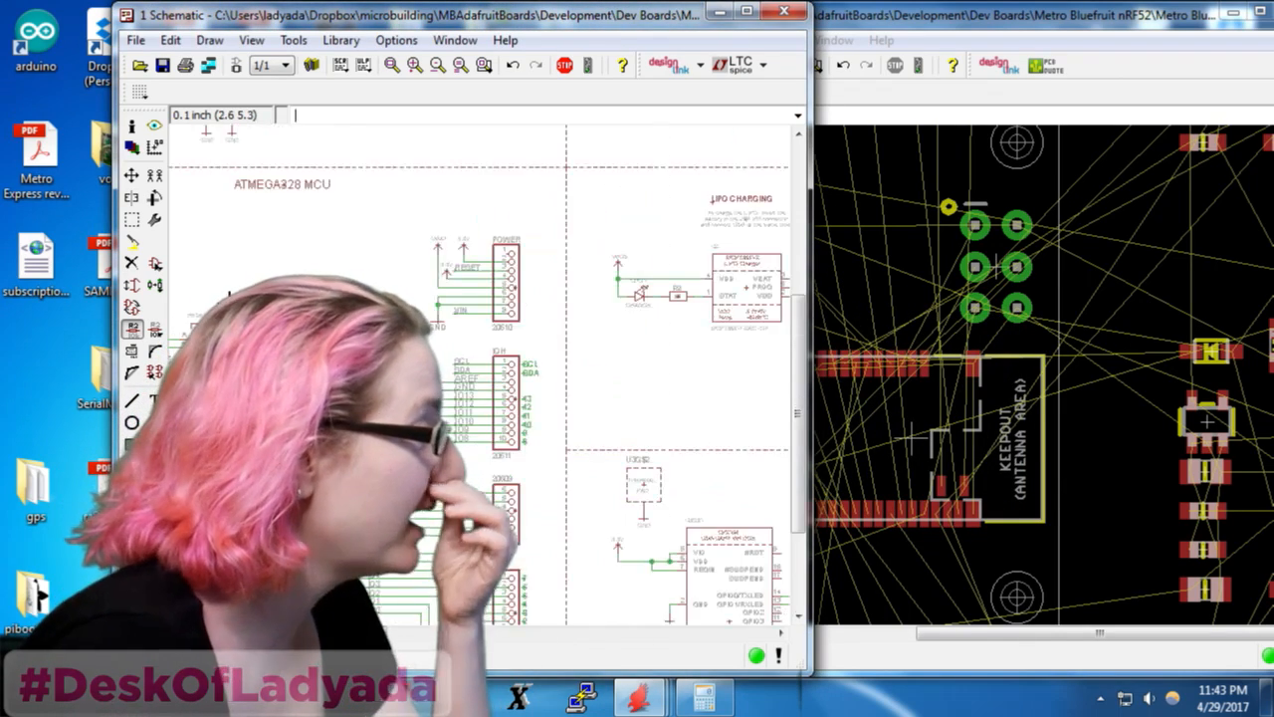
pyautogui.scroll(4, 571, 297)
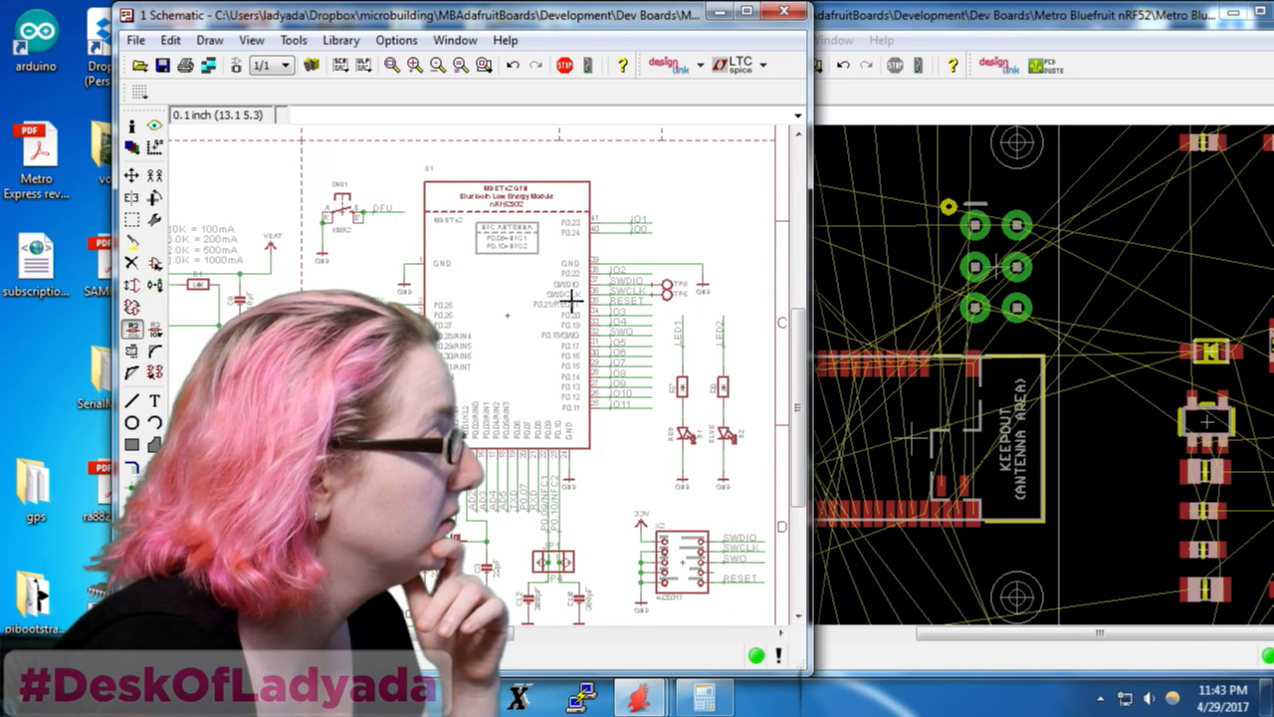
pyautogui.scroll(1, 661, 372)
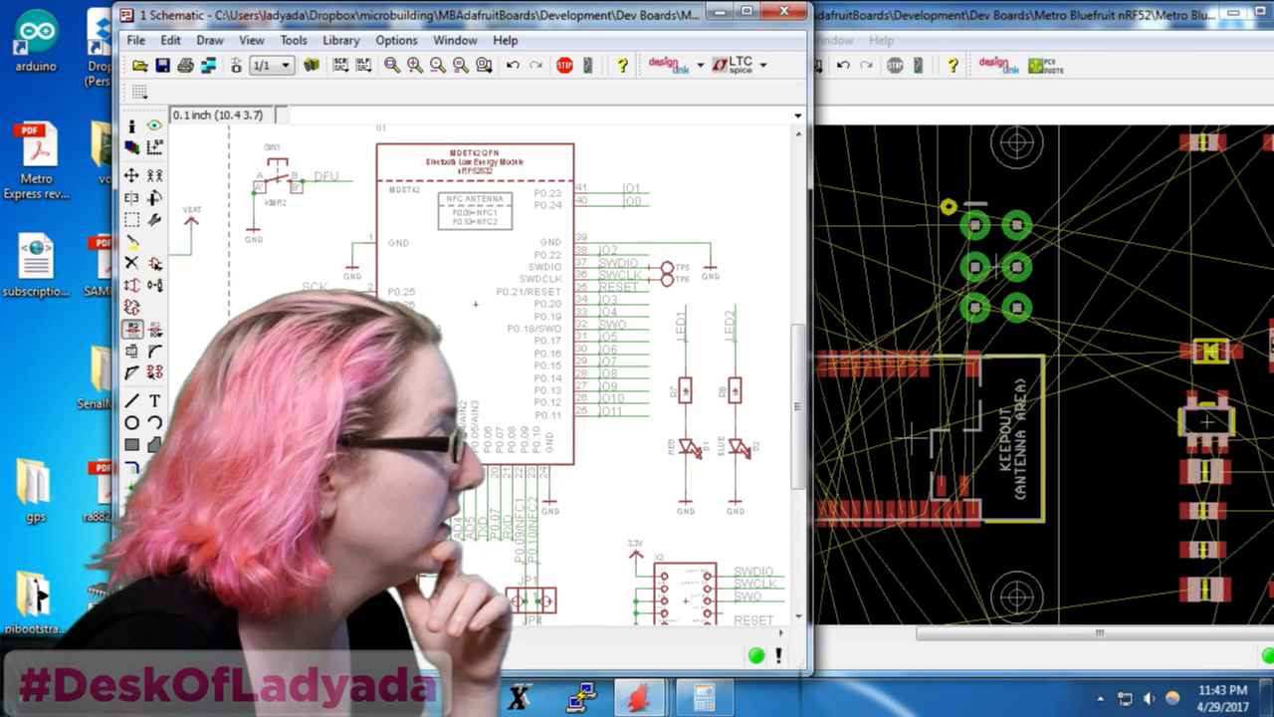
pyautogui.click(131, 328)
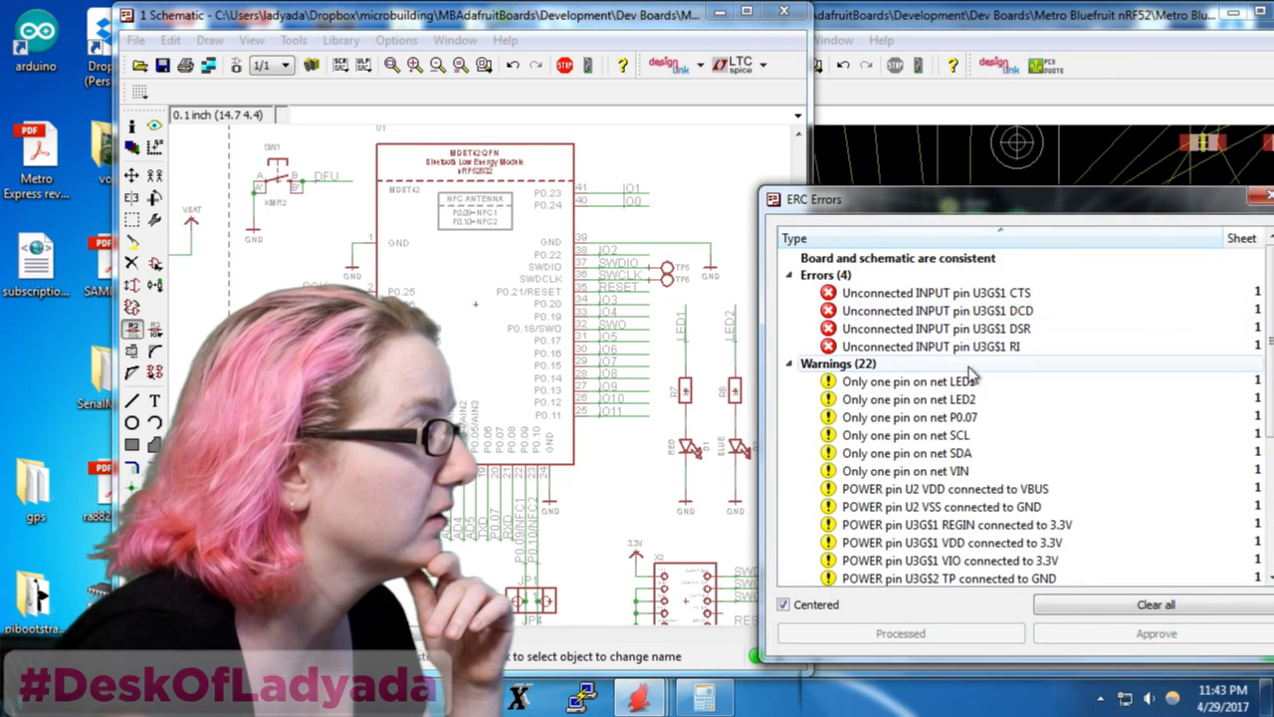
pyautogui.click(968, 381)
pyautogui.click(965, 400)
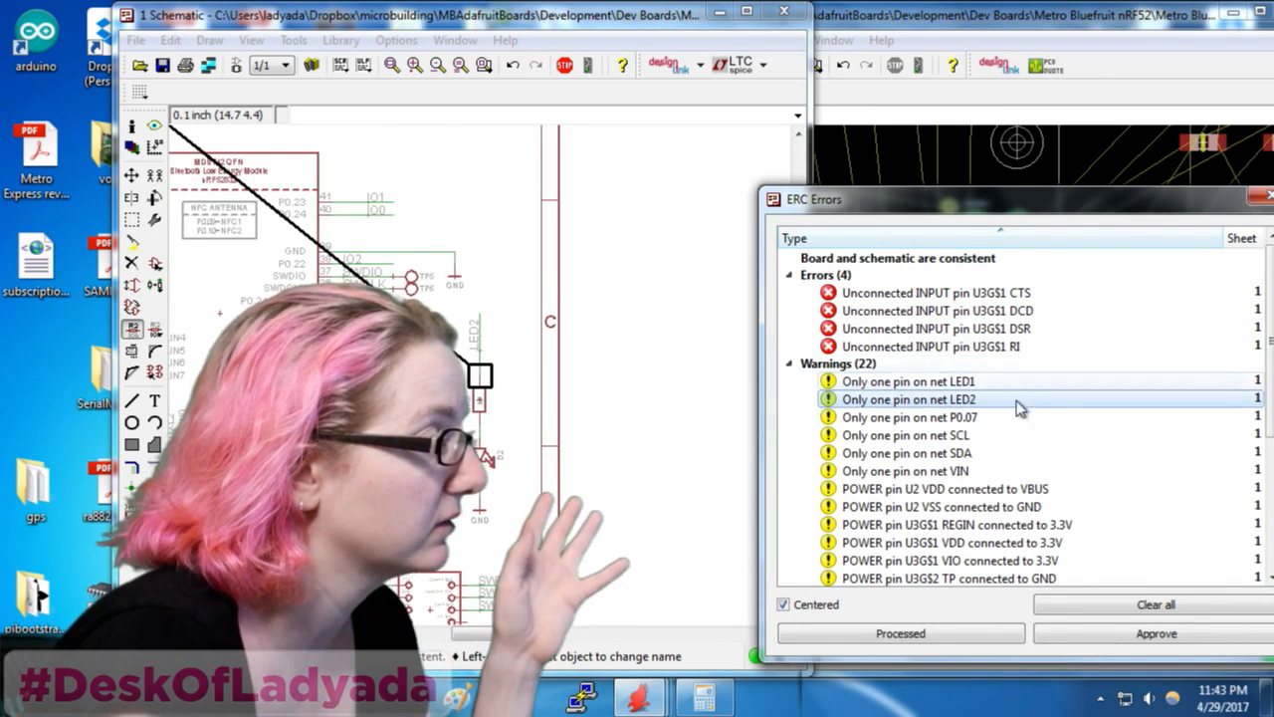
pyautogui.click(983, 418)
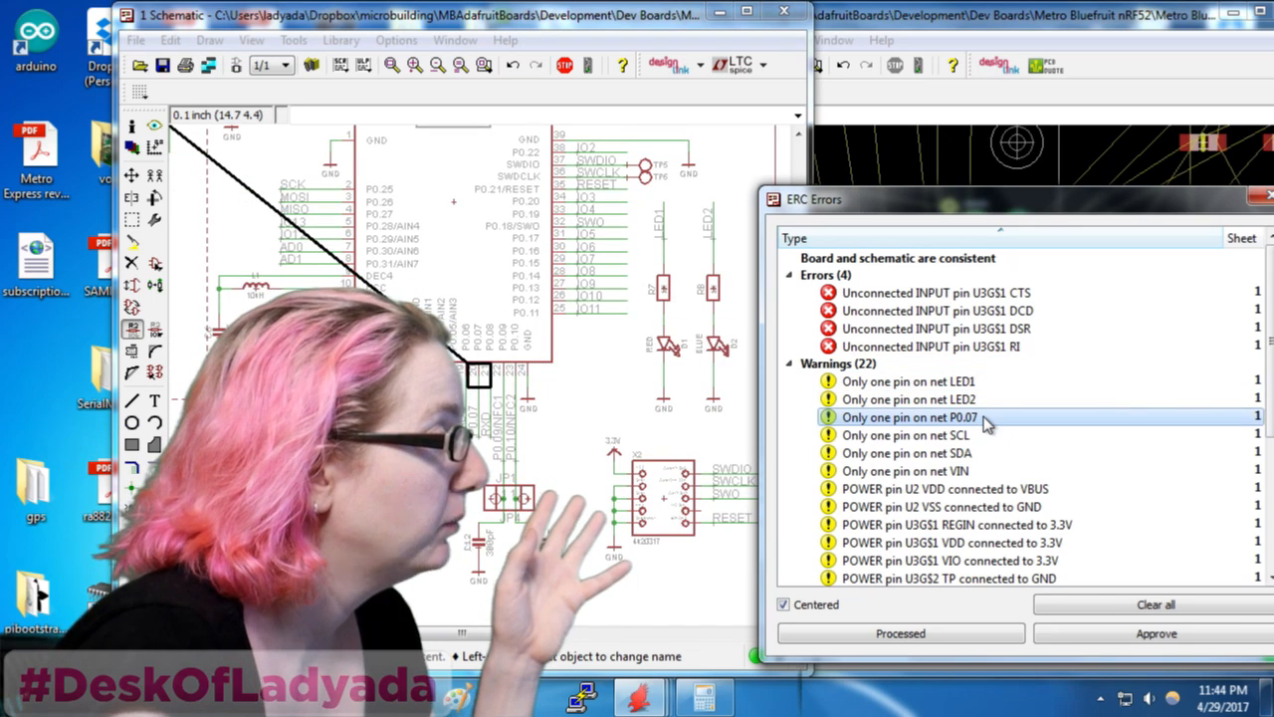
pyautogui.scroll(2, 476, 381)
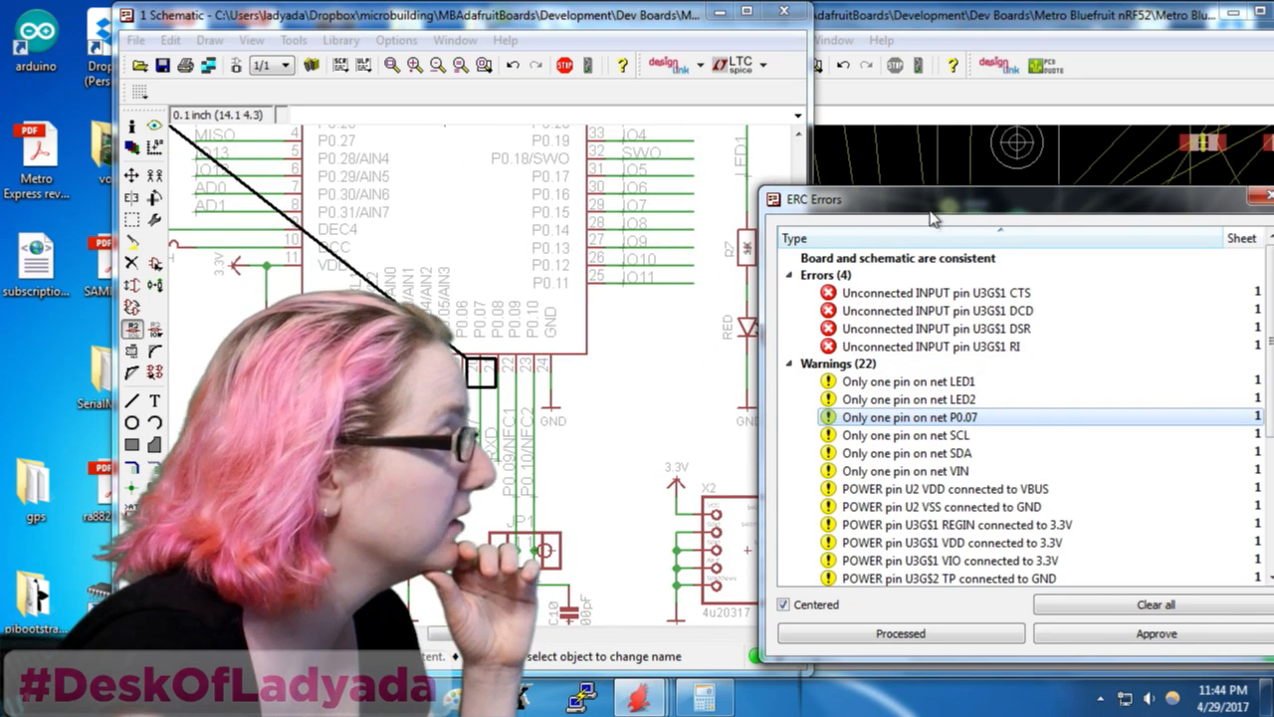
pyautogui.moveTo(934, 217); pyautogui.dragTo(1210, 251)
pyautogui.scroll(-2, 648, 318)
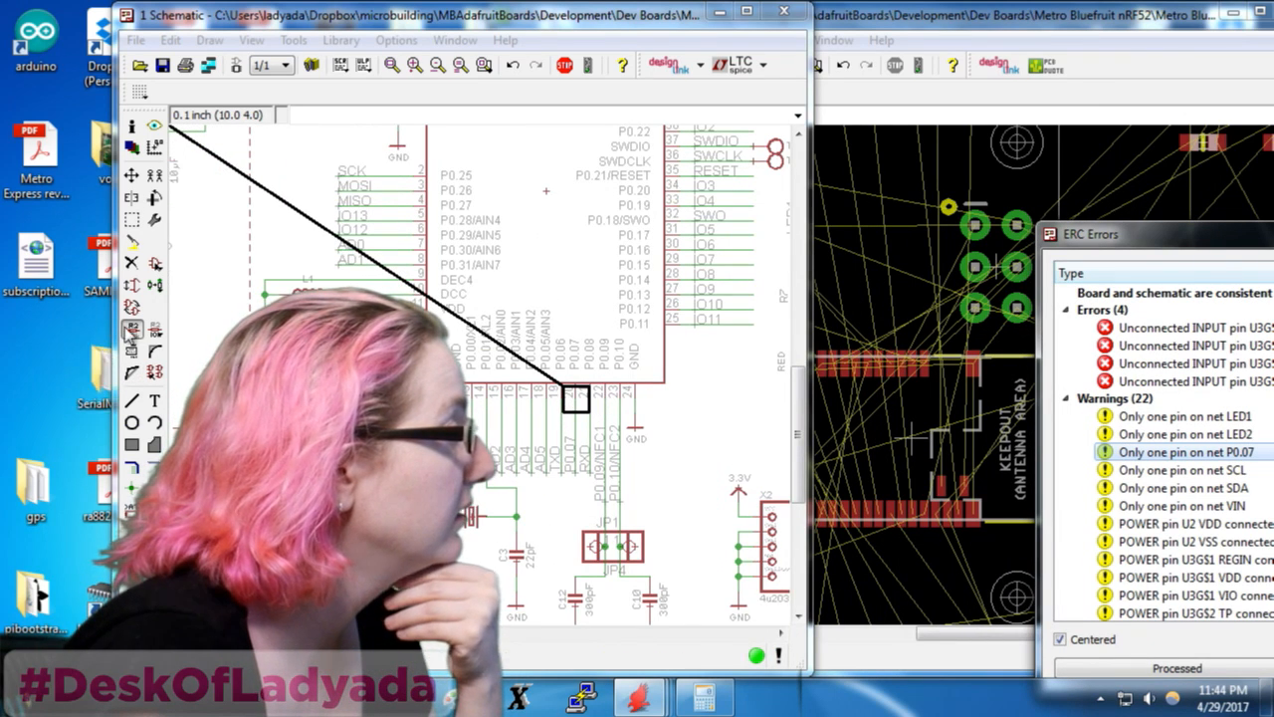
# Rename the nets on U1's P0.06 and P0.07 pins as IO12 and IO13
pyautogui.click(546, 438)
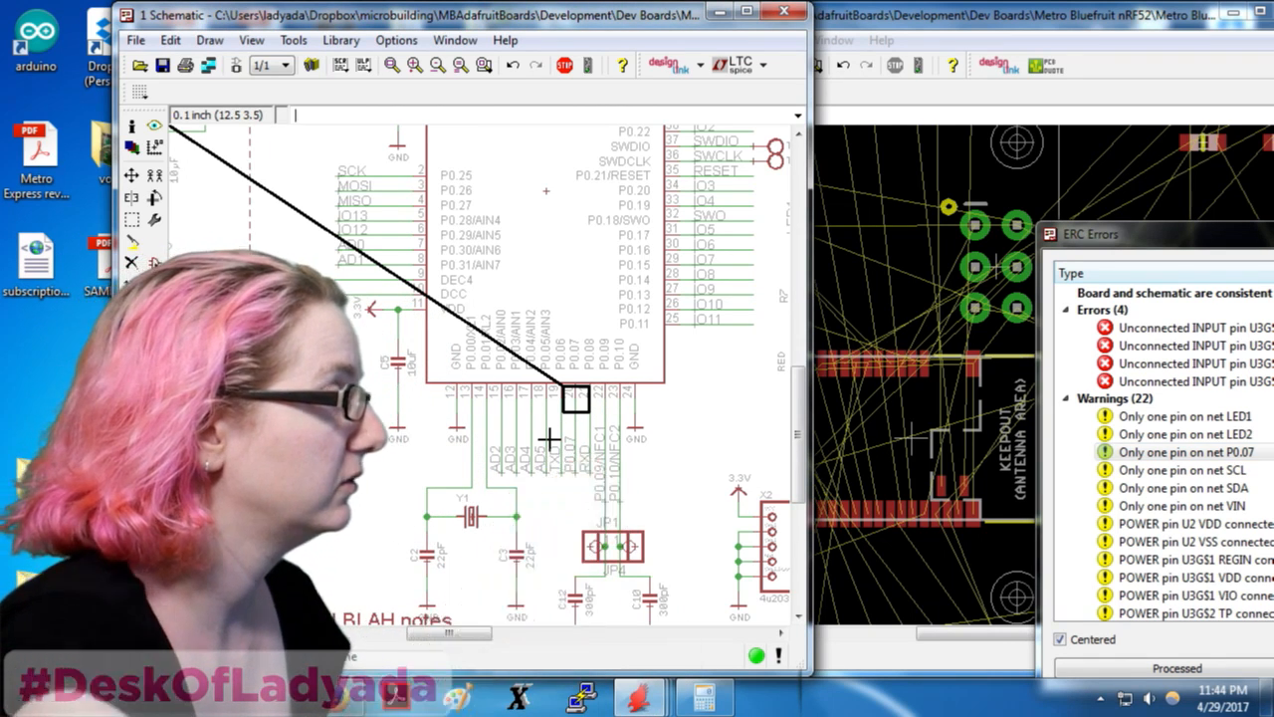
pyautogui.click(565, 438)
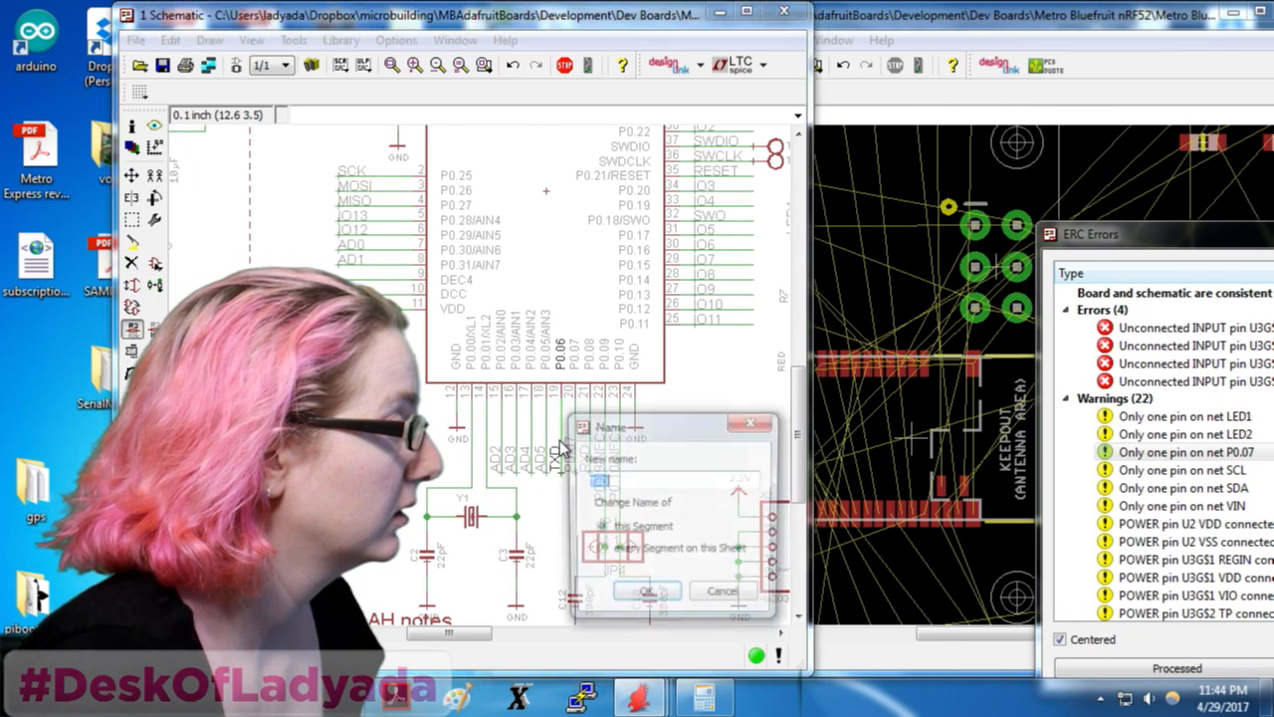
pyautogui.press('Return')
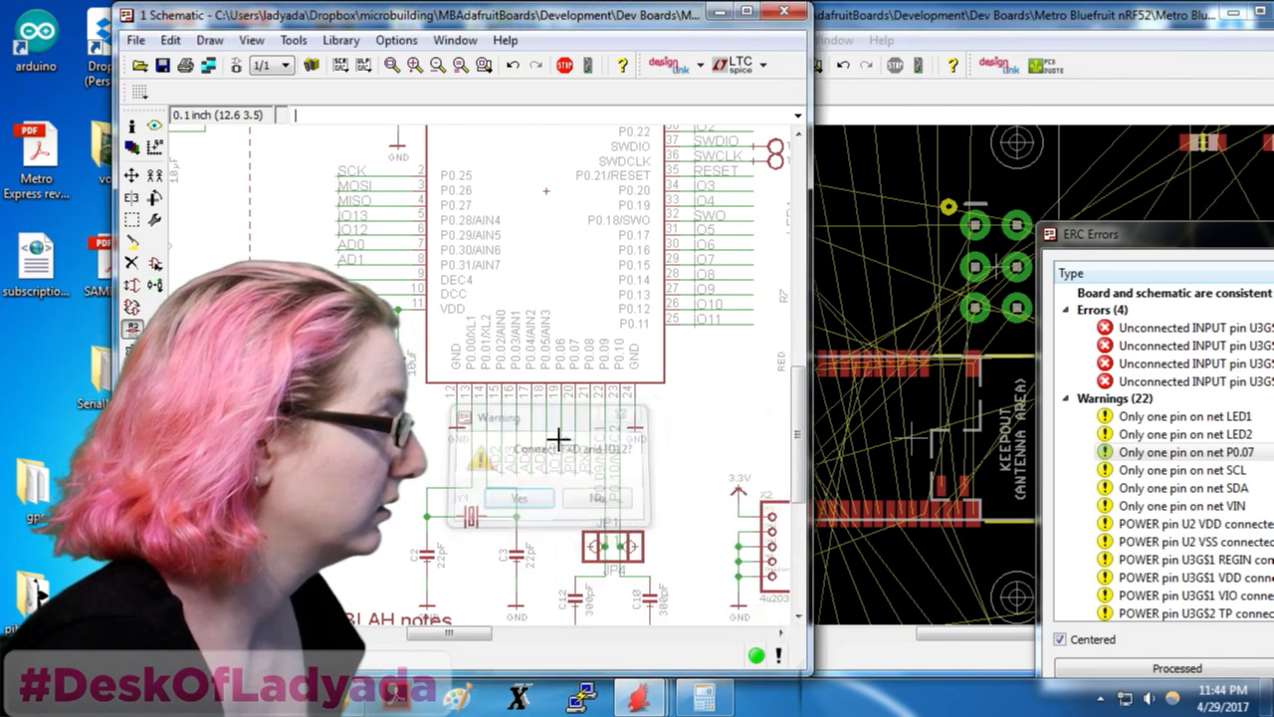
pyautogui.click(569, 441)
pyautogui.write('I')
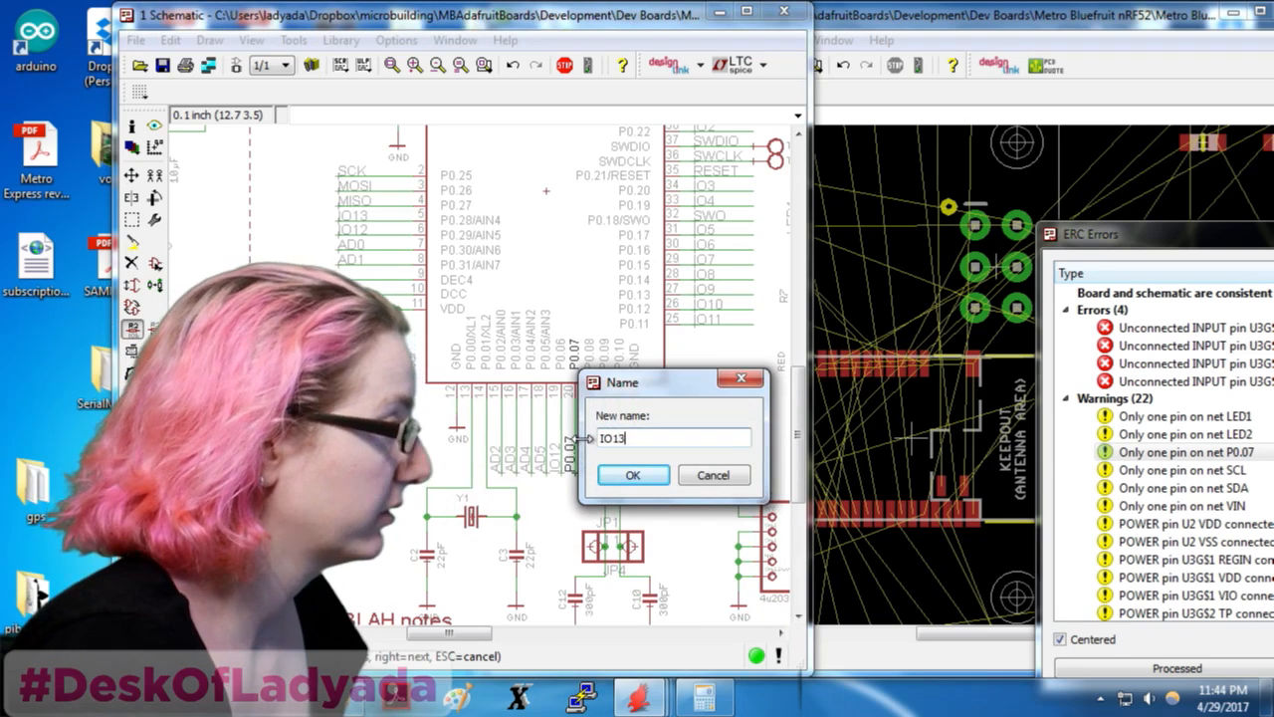
pyautogui.write('O13')
pyautogui.press('Return')
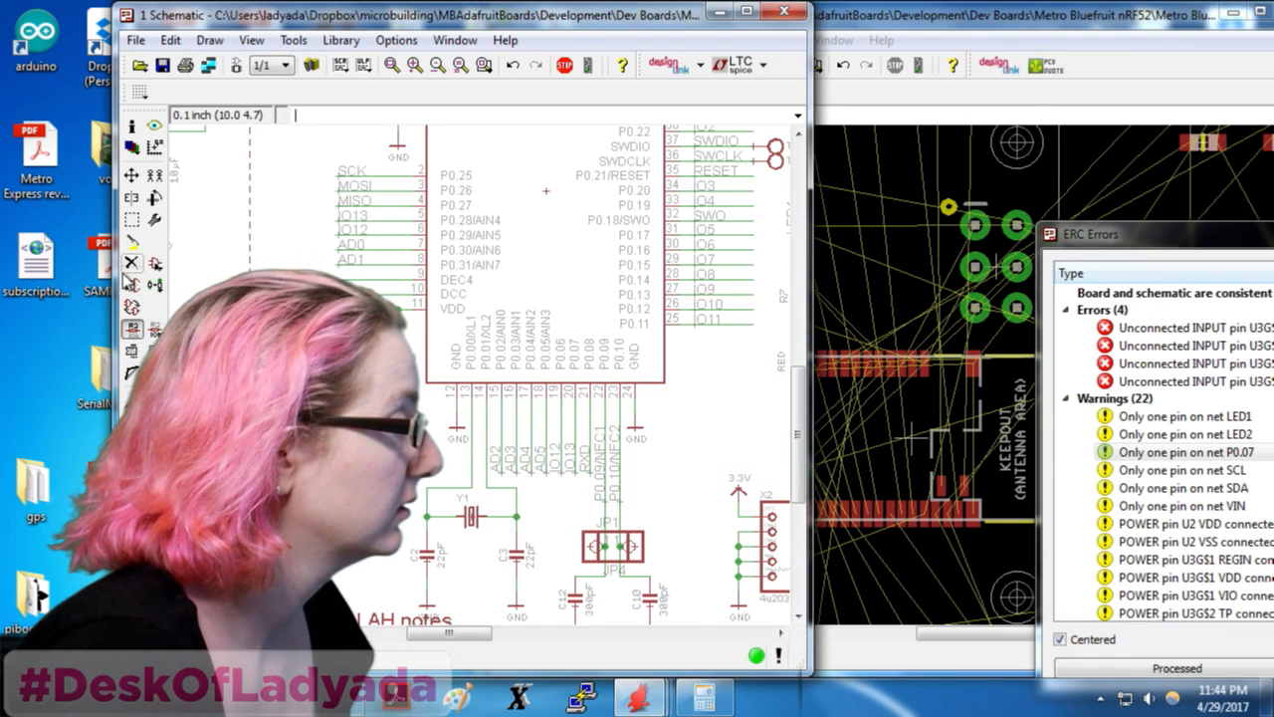
# Try renaming the IO13 net segment on U1's P0.28 pin as SDA
pyautogui.scroll(-1, 459, 283)
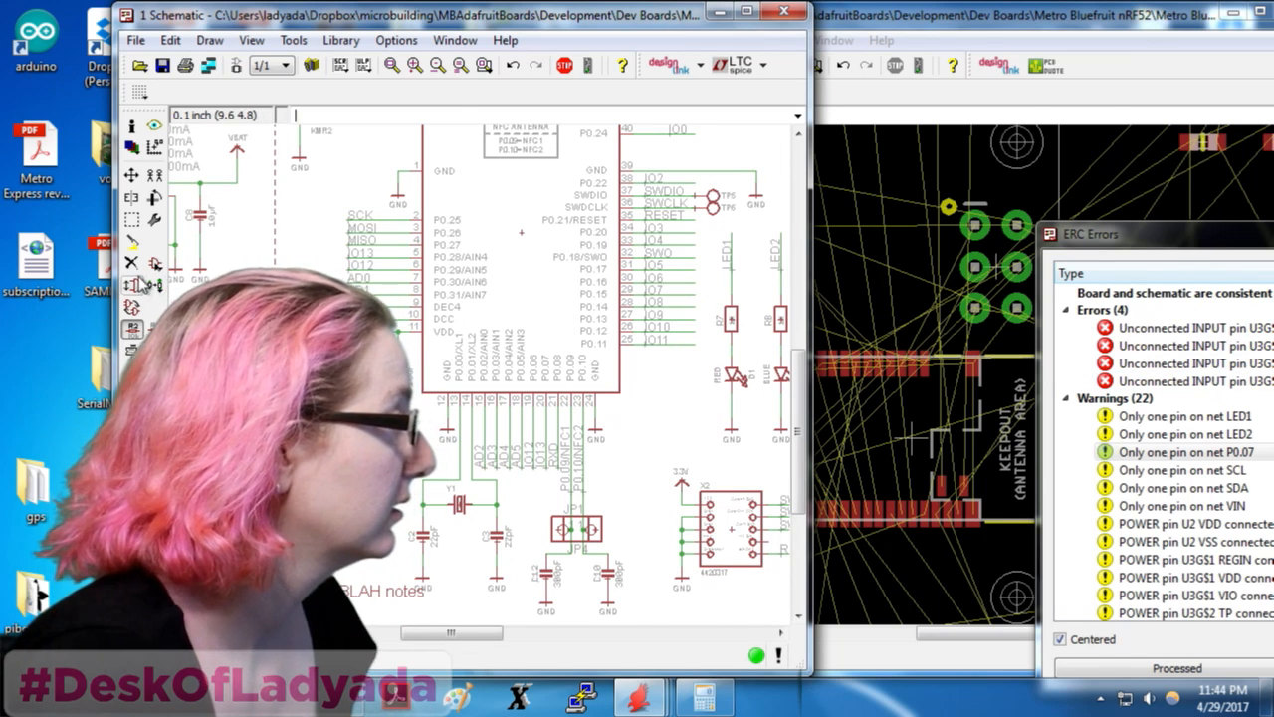
pyautogui.click(406, 276)
pyautogui.write('SDA')
pyautogui.press('Return')
pyautogui.press('Return')
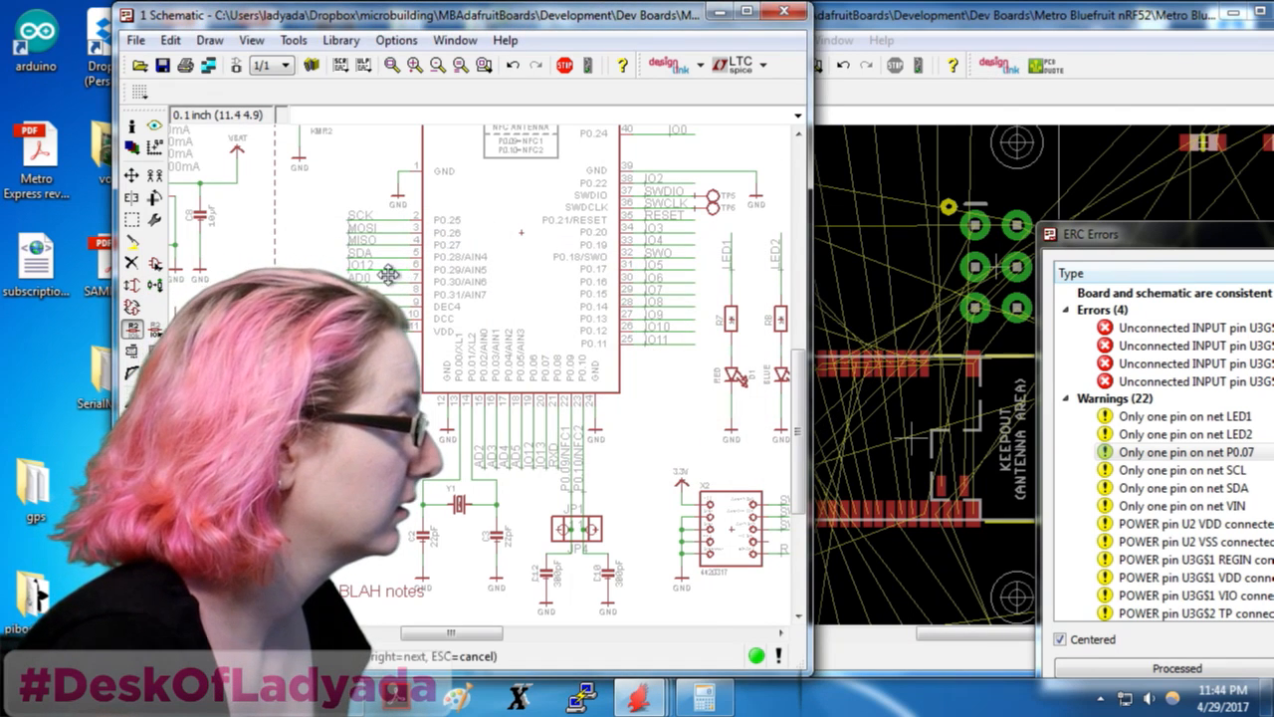
pyautogui.click(390, 276)
pyautogui.click(709, 444)
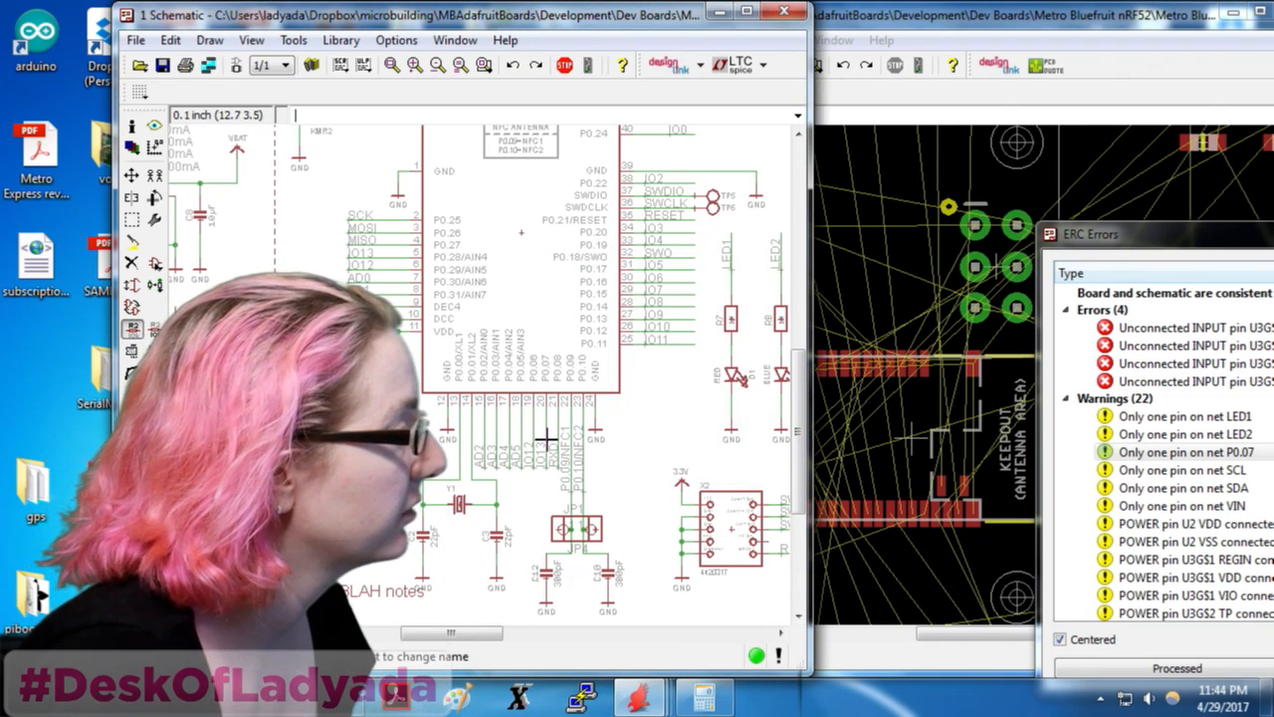
# Rename the net segments on U1's P0.06 and P0.07 pins as SDA and SCL
pyautogui.scroll(1, 566, 439)
pyautogui.click(132, 328)
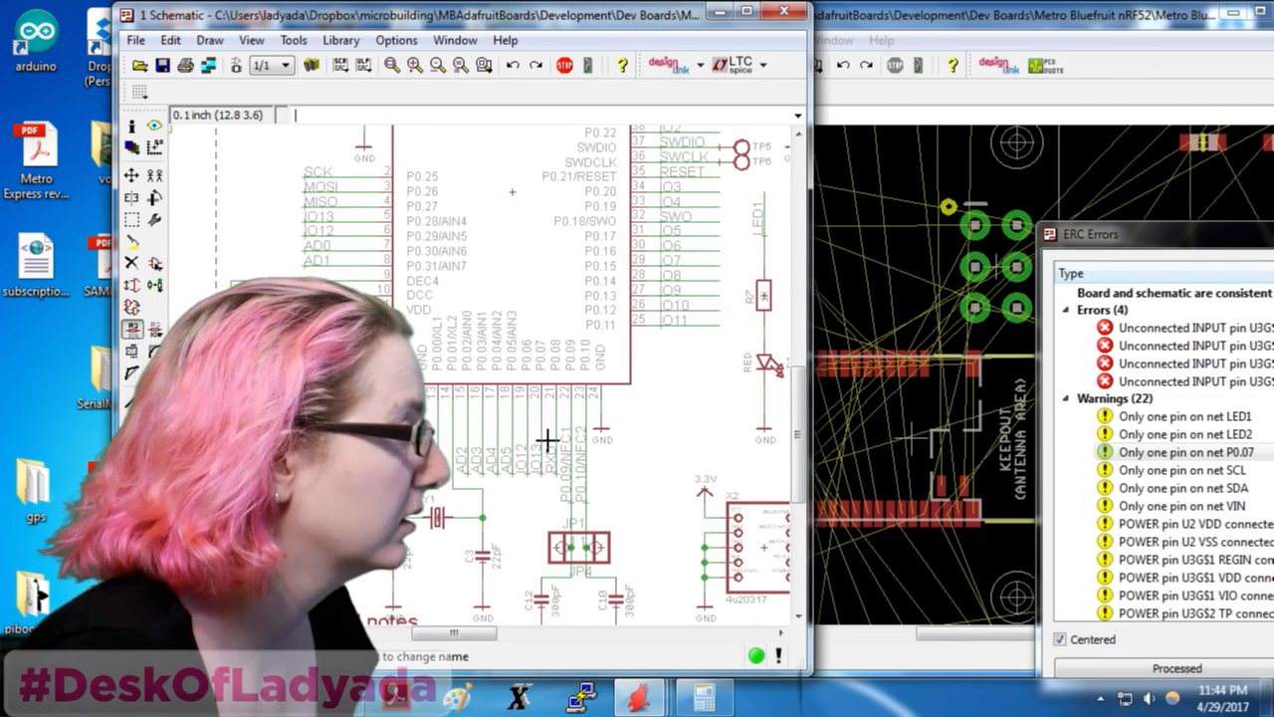
pyautogui.click(525, 439)
pyautogui.write('AS')
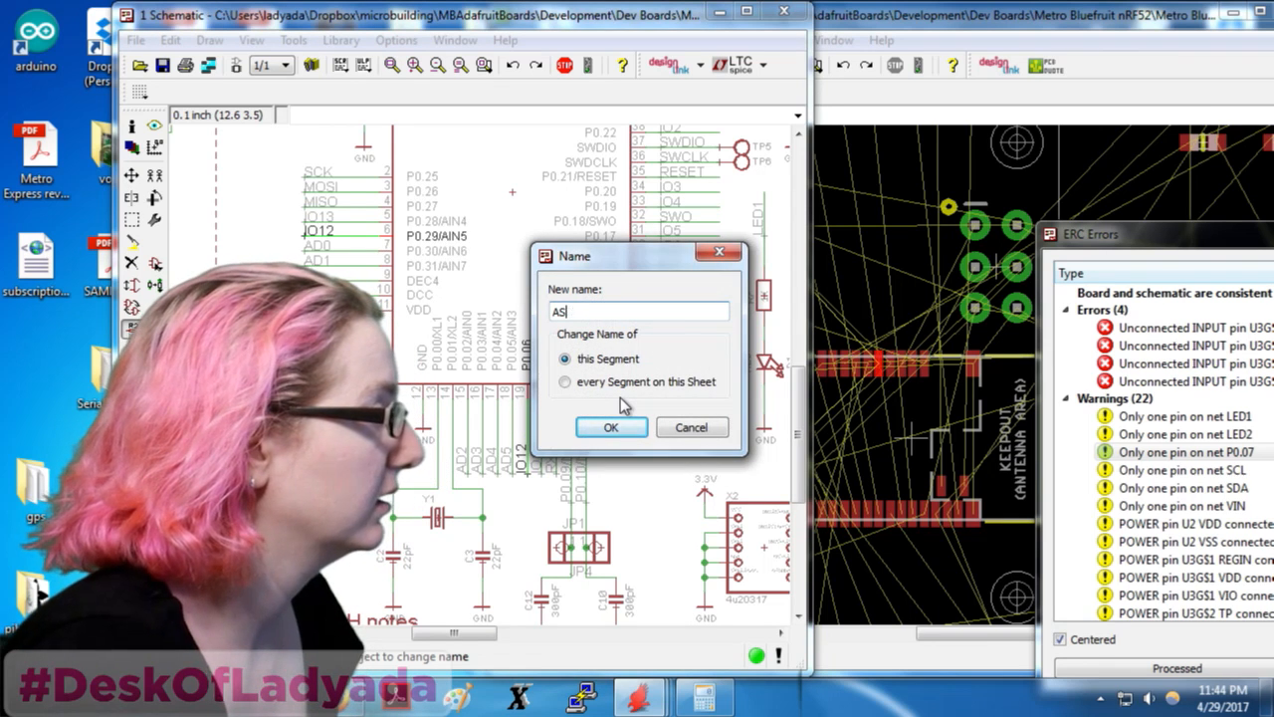
pyautogui.press('Return')
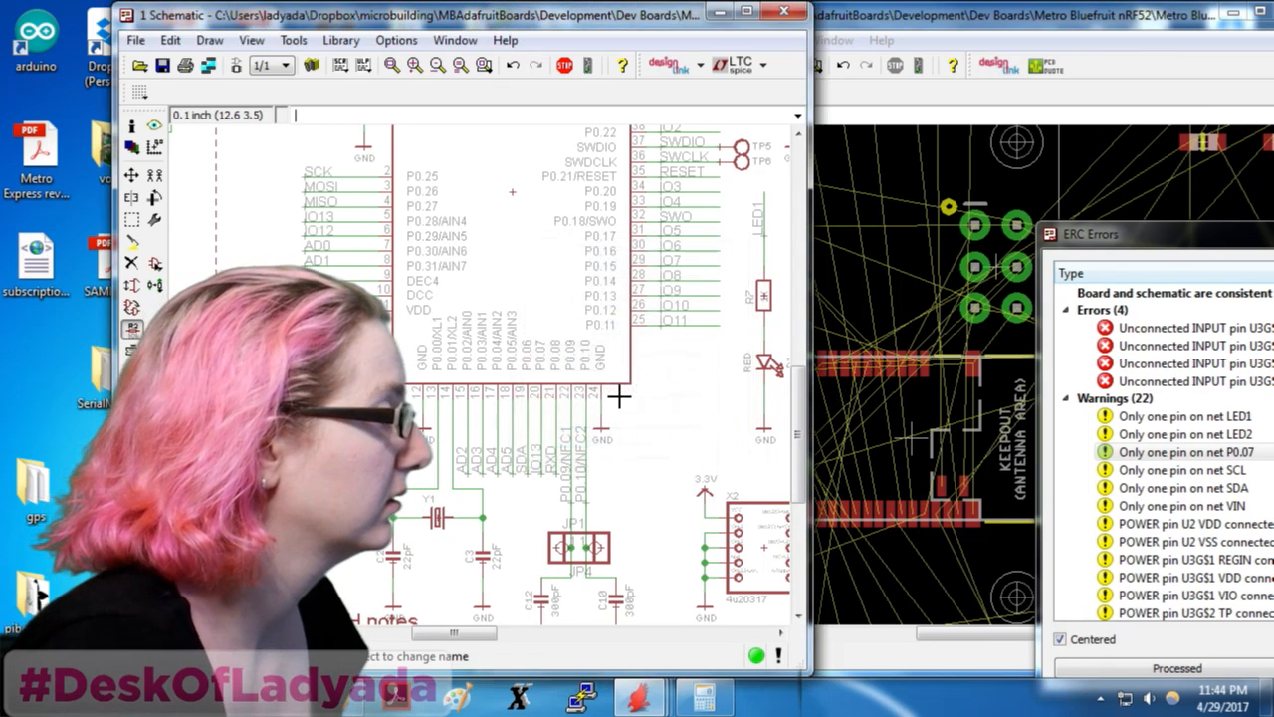
pyautogui.click(539, 419)
pyautogui.write('DSC')
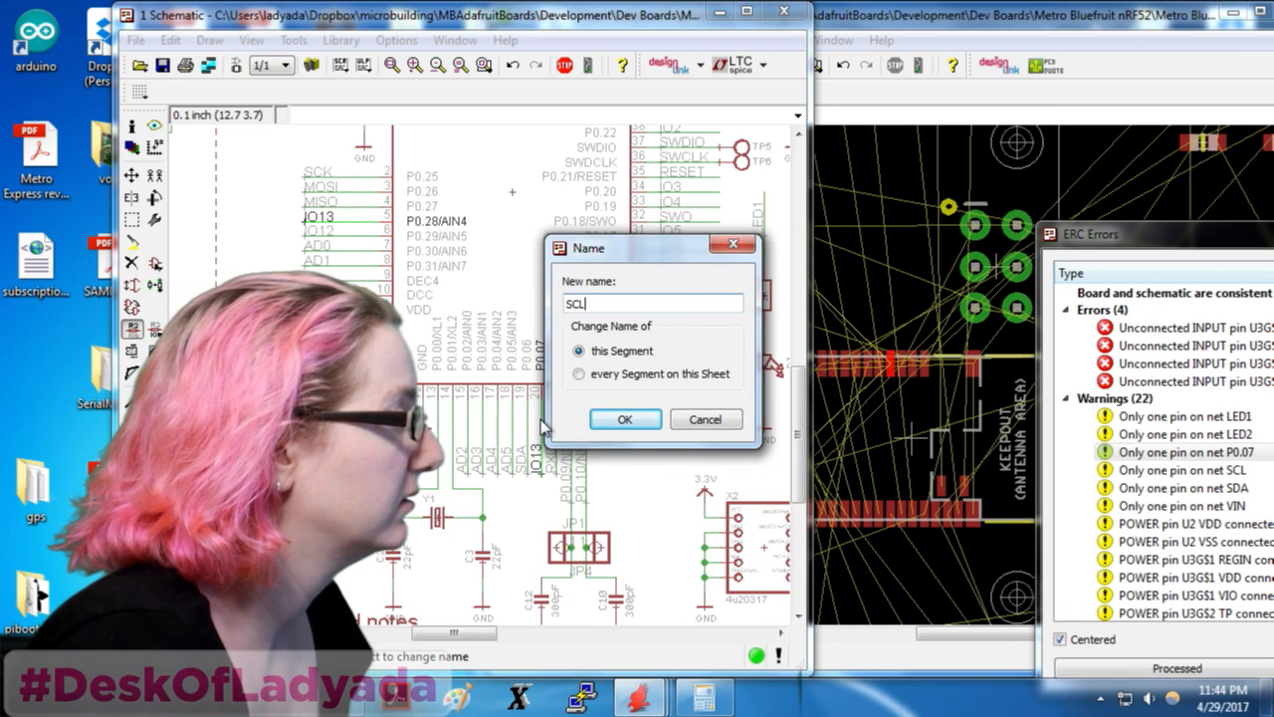
pyautogui.press('Return')
# Rename the RXD net segment on U1's P0.08 pin as LED2
pyautogui.click(552, 424)
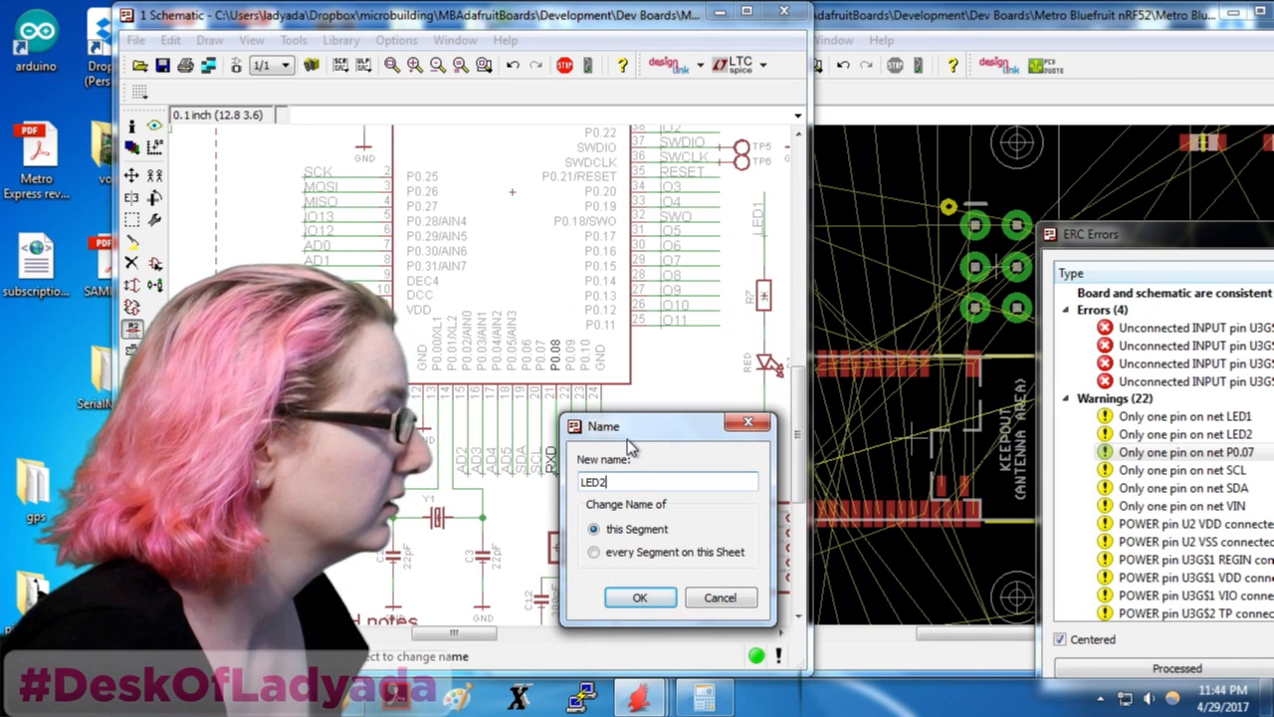
pyautogui.press('Return')
pyautogui.press('Return')
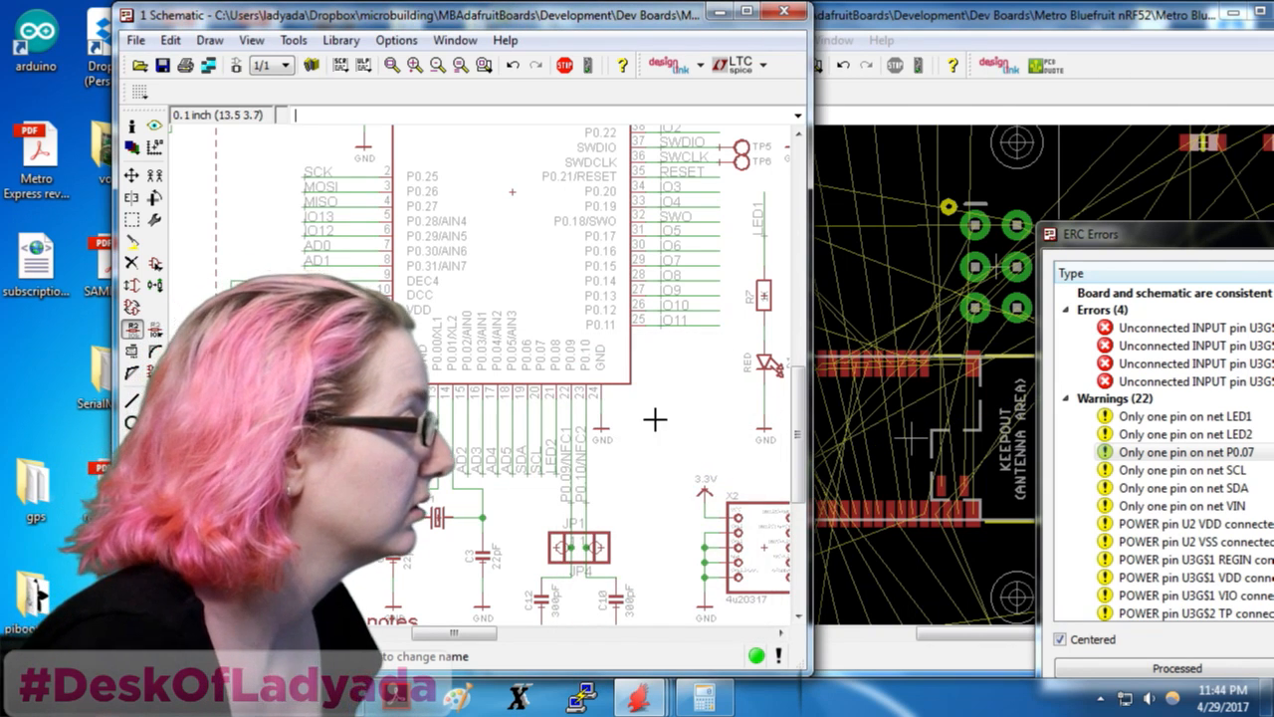
# Rerun the electrical rule check and locate the reported problems on nets TXD, LED1 and RXD in the schematic
pyautogui.click(133, 540)
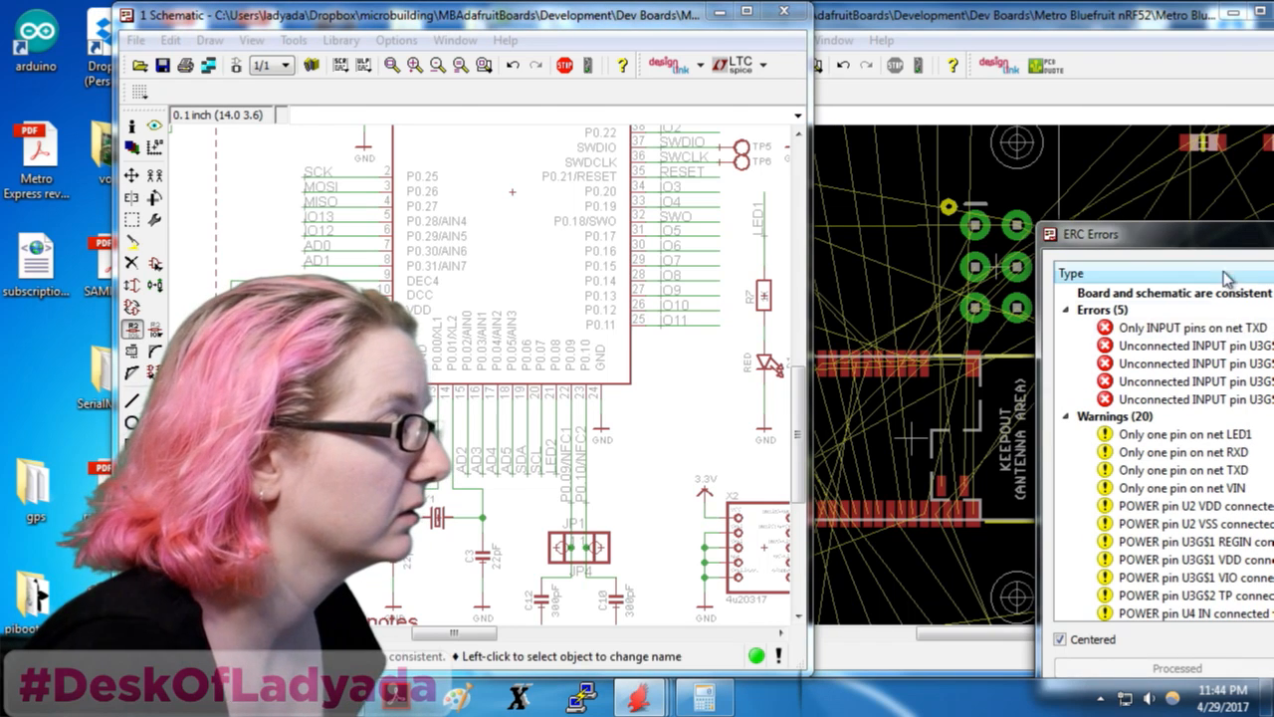
pyautogui.moveTo(1197, 237); pyautogui.dragTo(1055, 222)
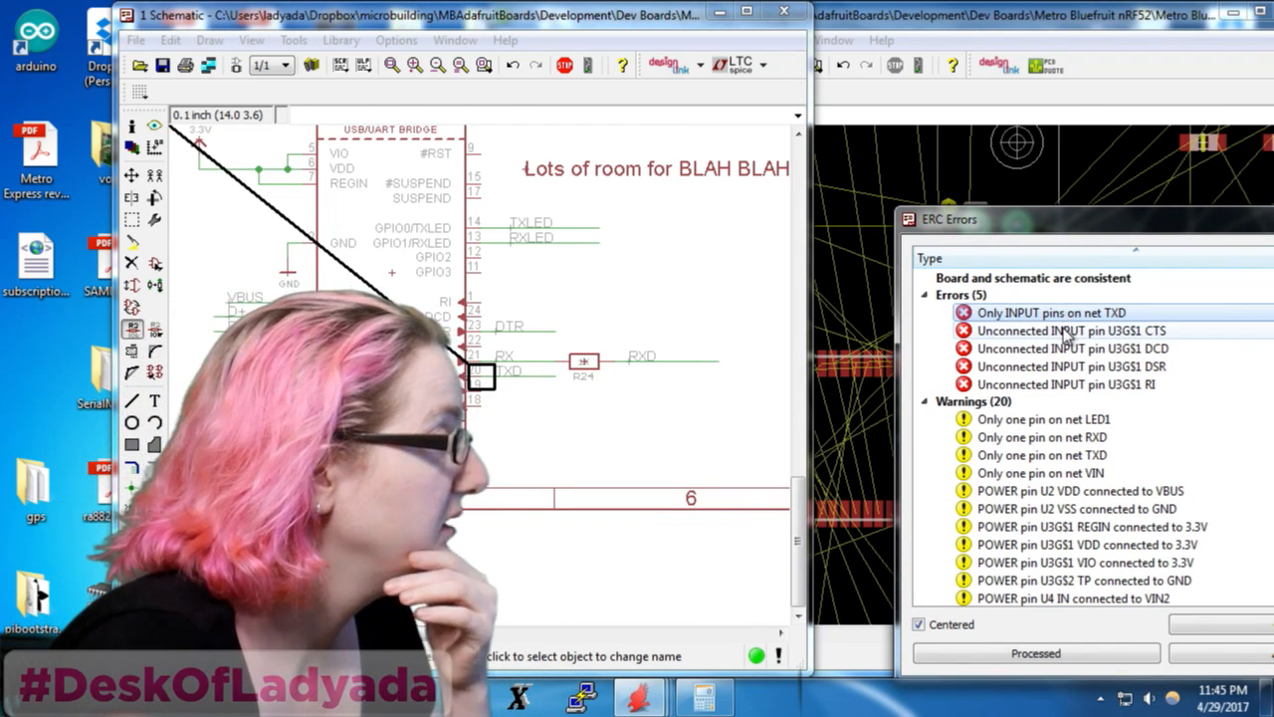
pyautogui.click(1067, 331)
pyautogui.scroll(-1, 1067, 364)
pyautogui.click(1059, 369)
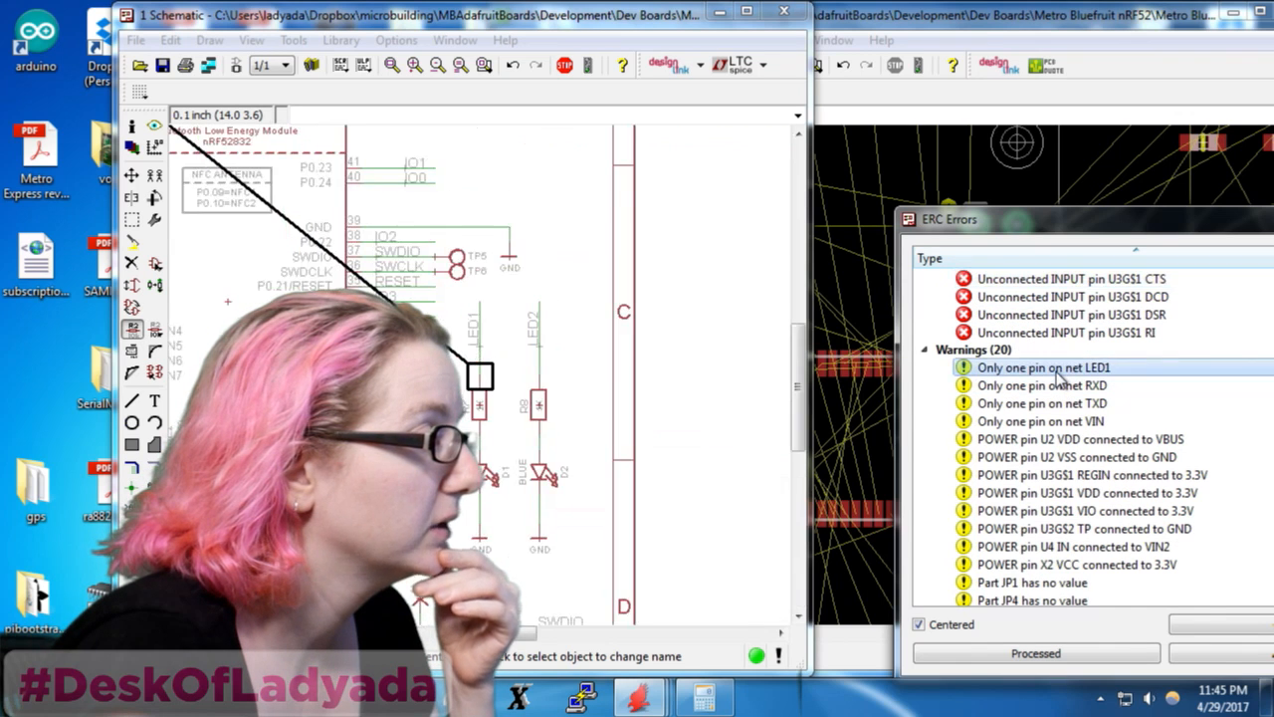
pyautogui.click(1059, 385)
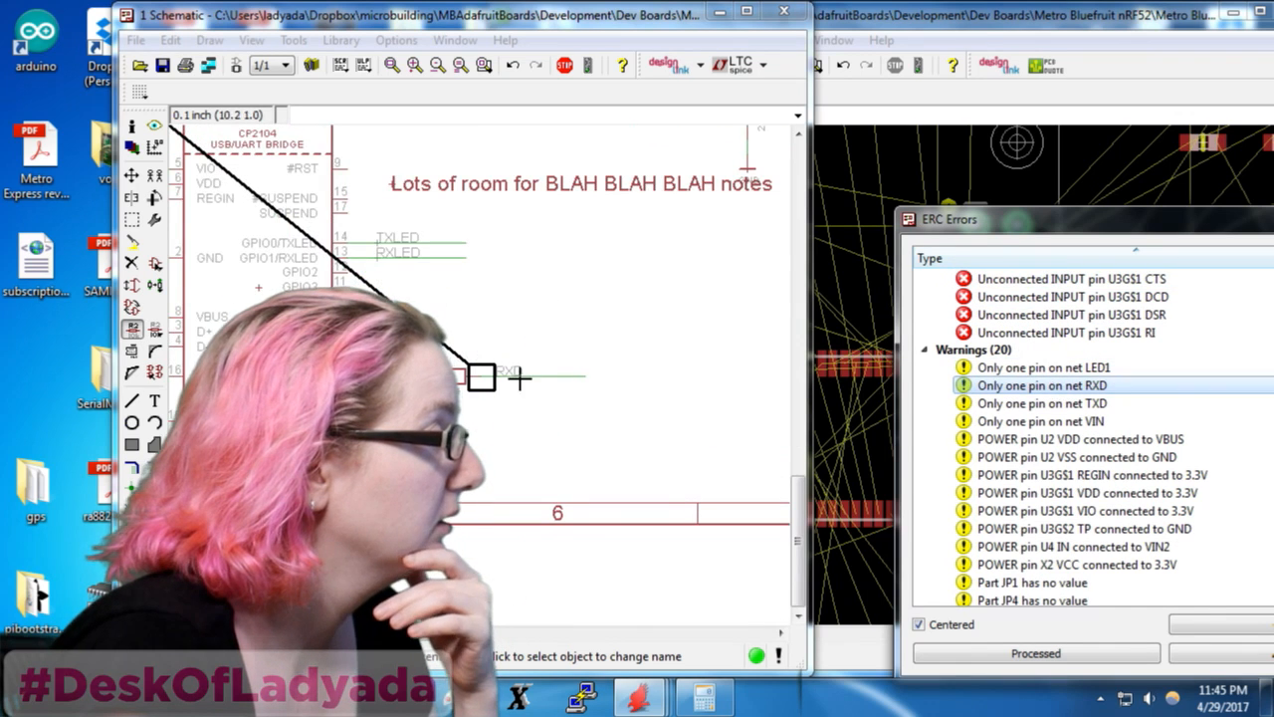
pyautogui.click(1042, 404)
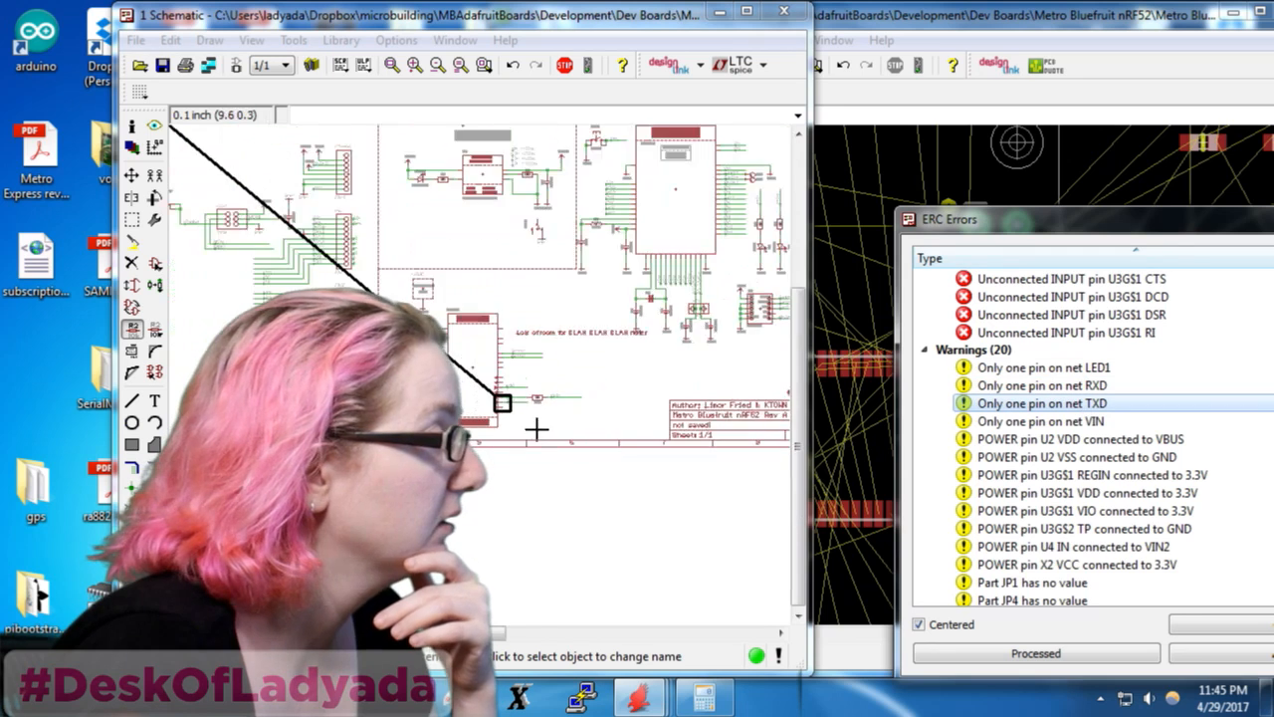
pyautogui.scroll(3, 733, 426)
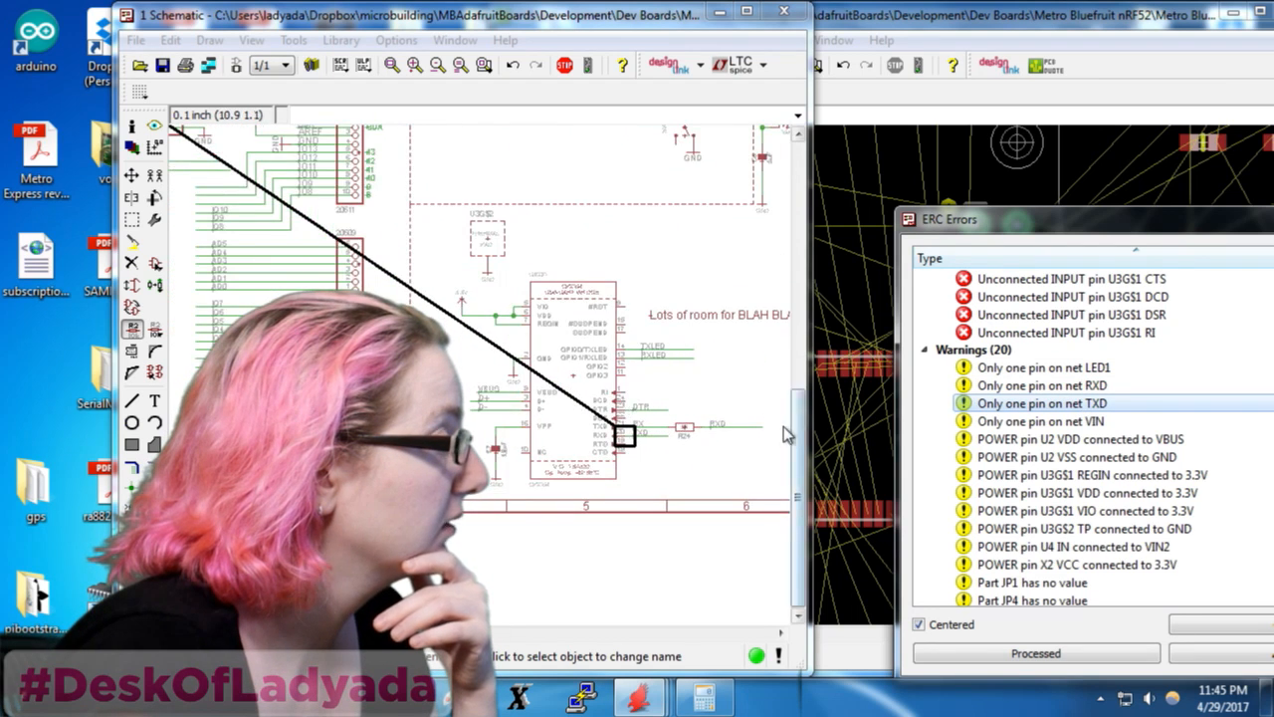
pyautogui.scroll(-2, 603, 423)
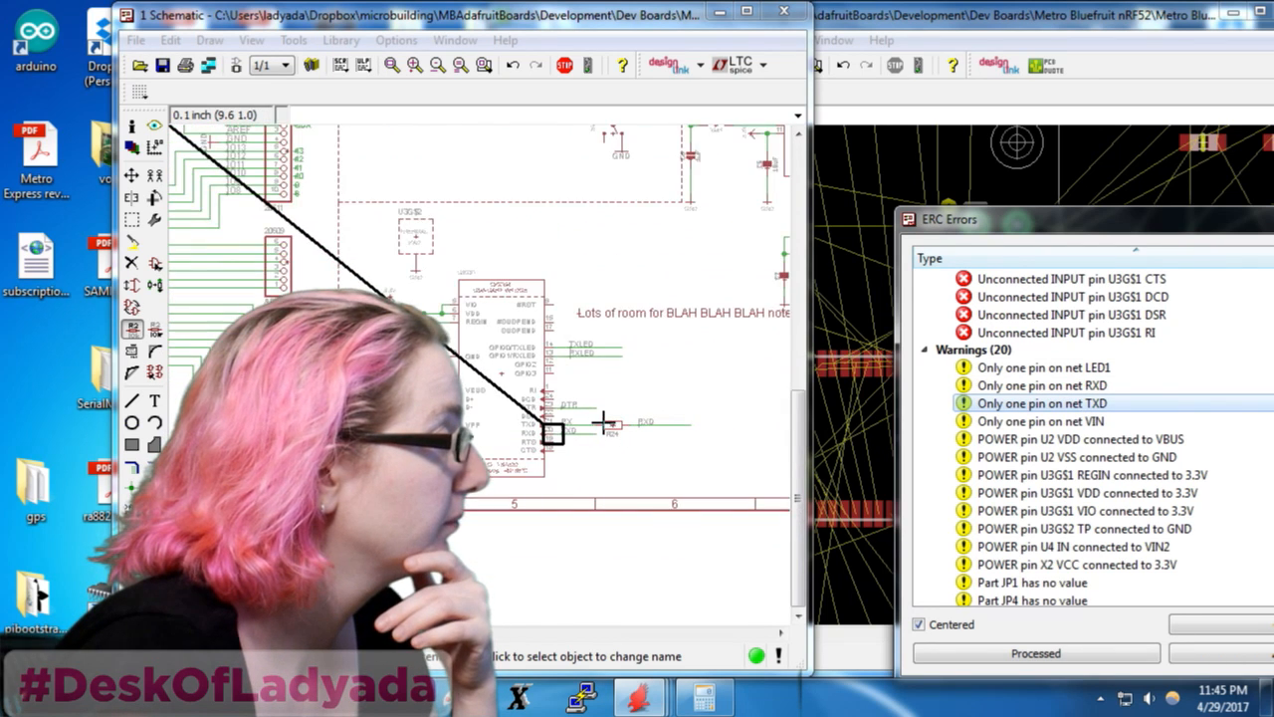
pyautogui.scroll(-2, 558, 424)
pyautogui.scroll(3, 547, 344)
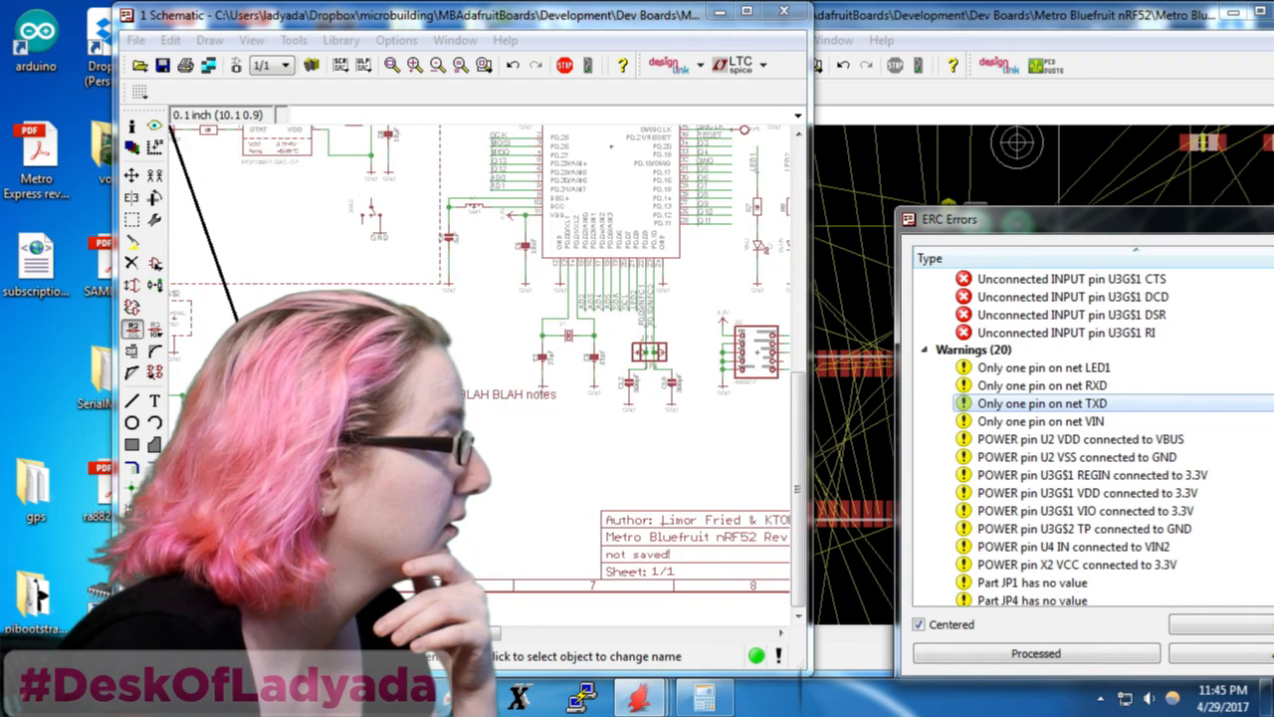
# Rename the CP2104 bridge's RXD pin net as IO0 and the net on the far side of R24 as IO1
pyautogui.scroll(1, 398, 517)
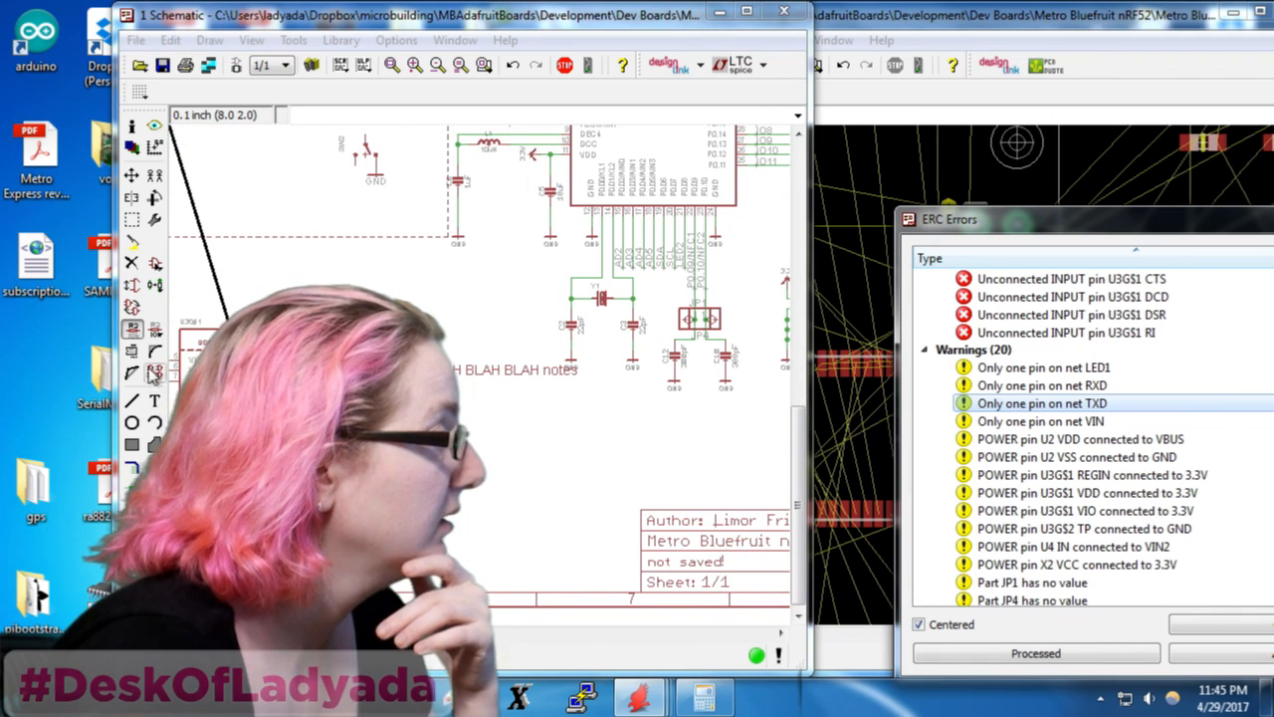
pyautogui.click(132, 330)
pyautogui.click(462, 508)
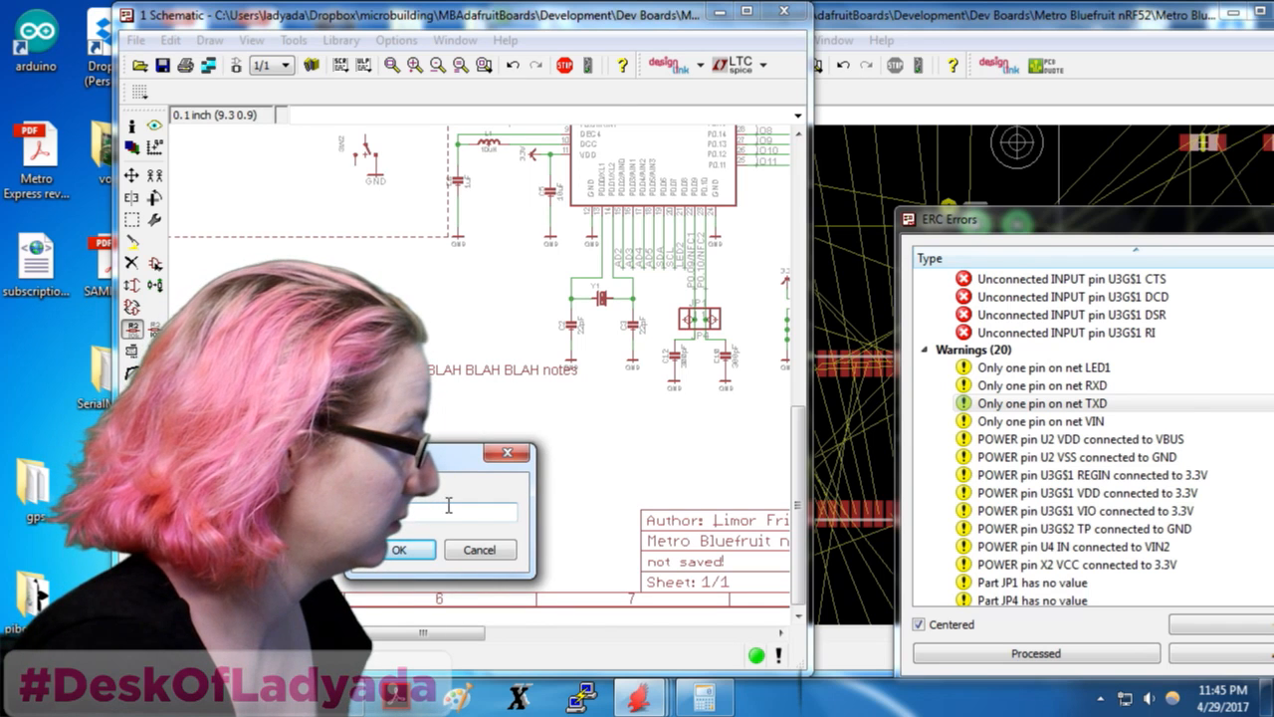
pyautogui.press('Return')
pyautogui.click(447, 505)
pyautogui.write('IO1')
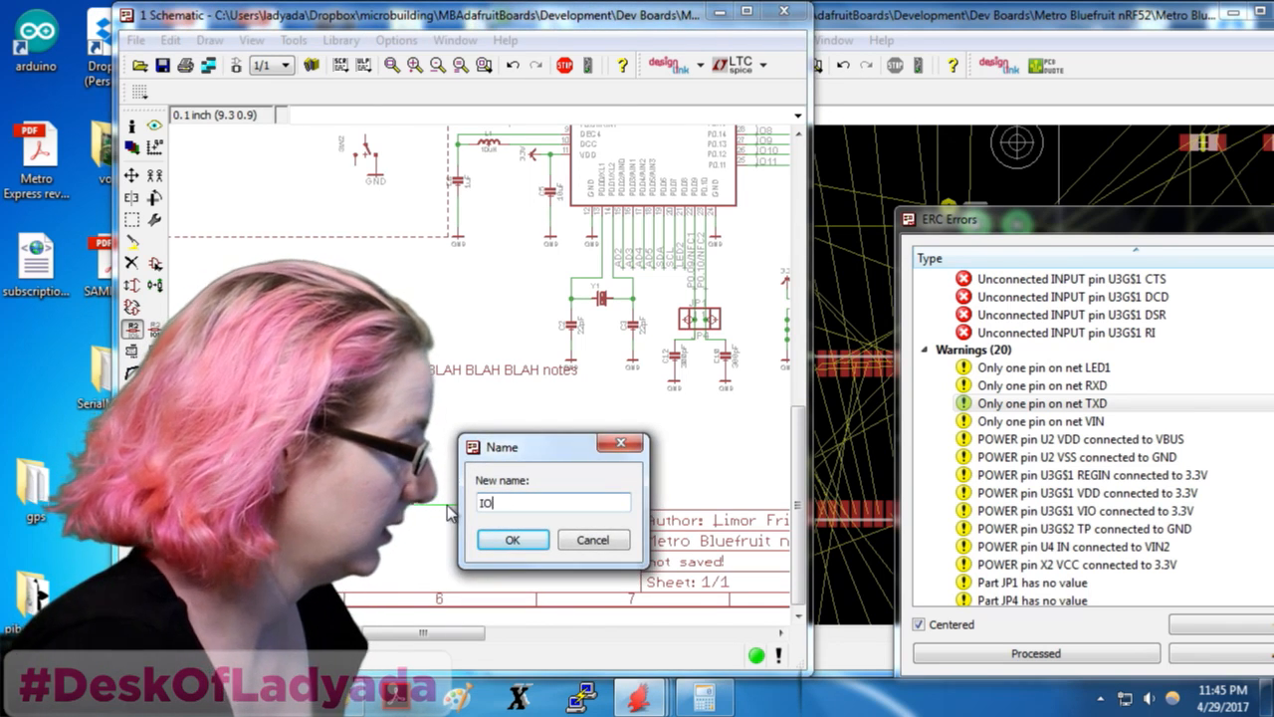
pyautogui.press('Return')
pyautogui.press('Return')
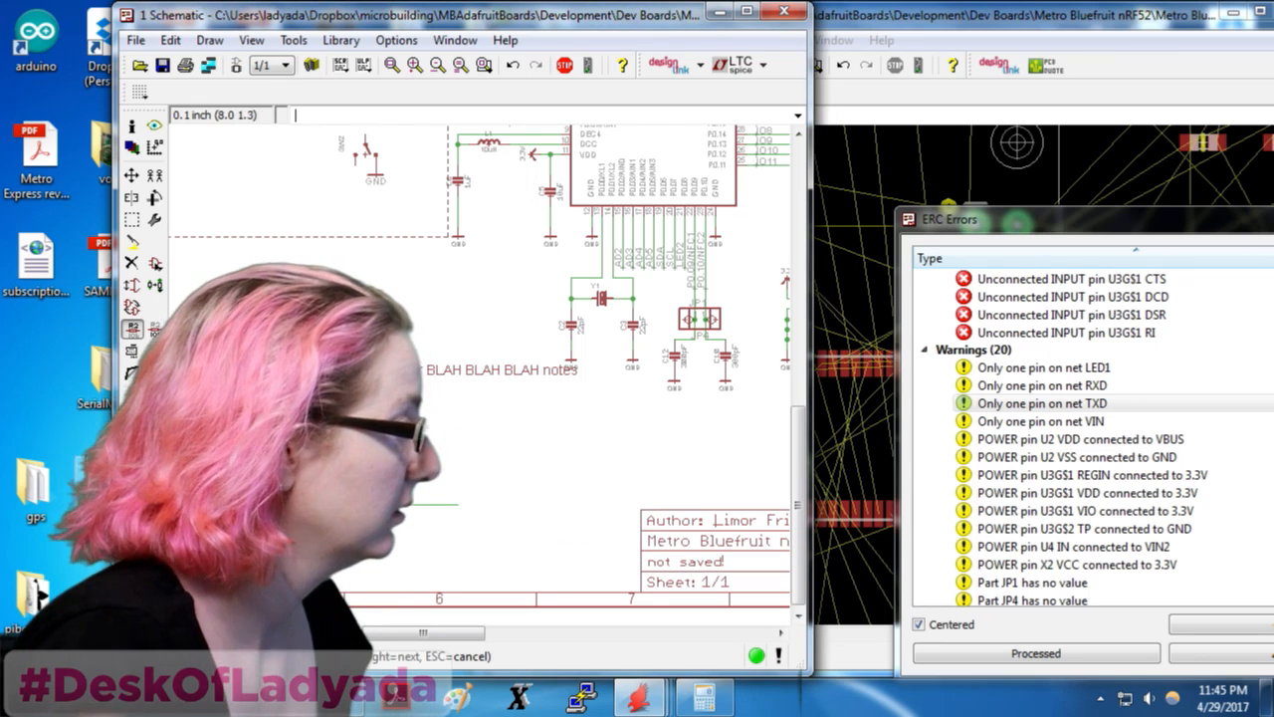
# Approve the power-pin warnings for U2 VDD and VSS, U3G$1 REGIN, VDD and VIO, and U3G$2 TP
pyautogui.click(1171, 403)
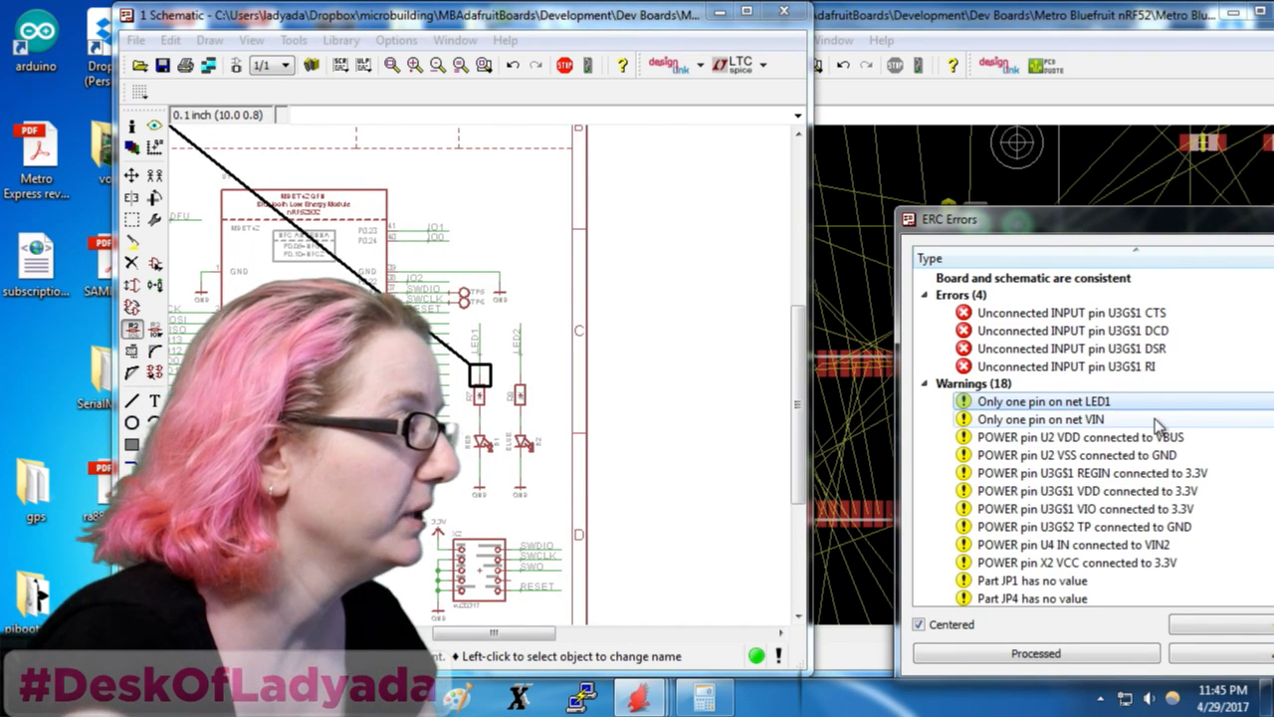
pyautogui.click(1169, 437)
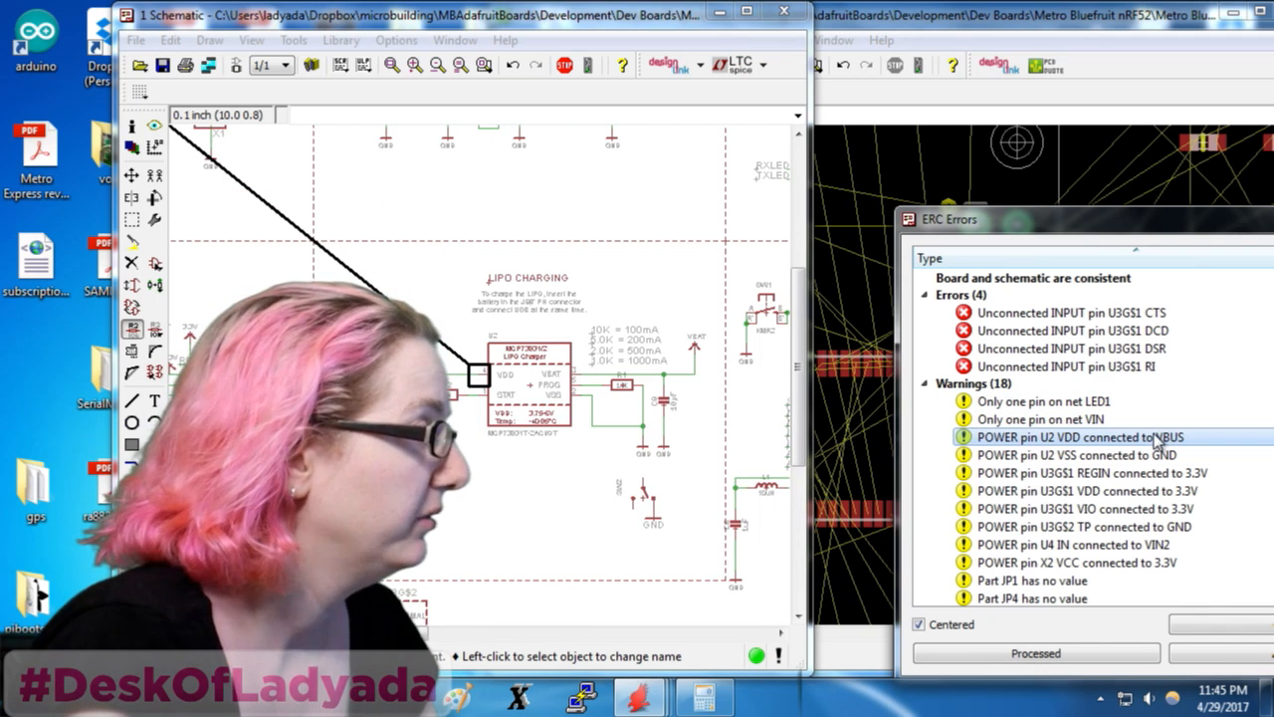
pyautogui.click(1211, 654)
pyautogui.click(1212, 654)
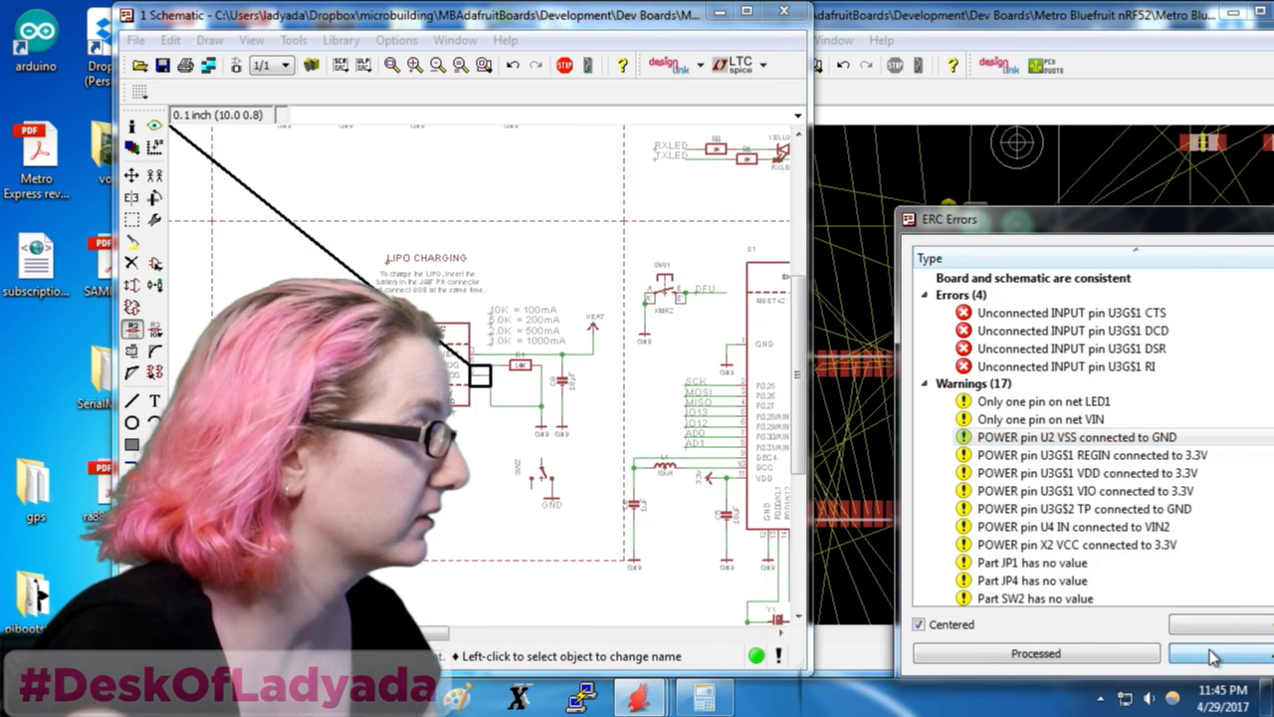
pyautogui.click(1211, 654)
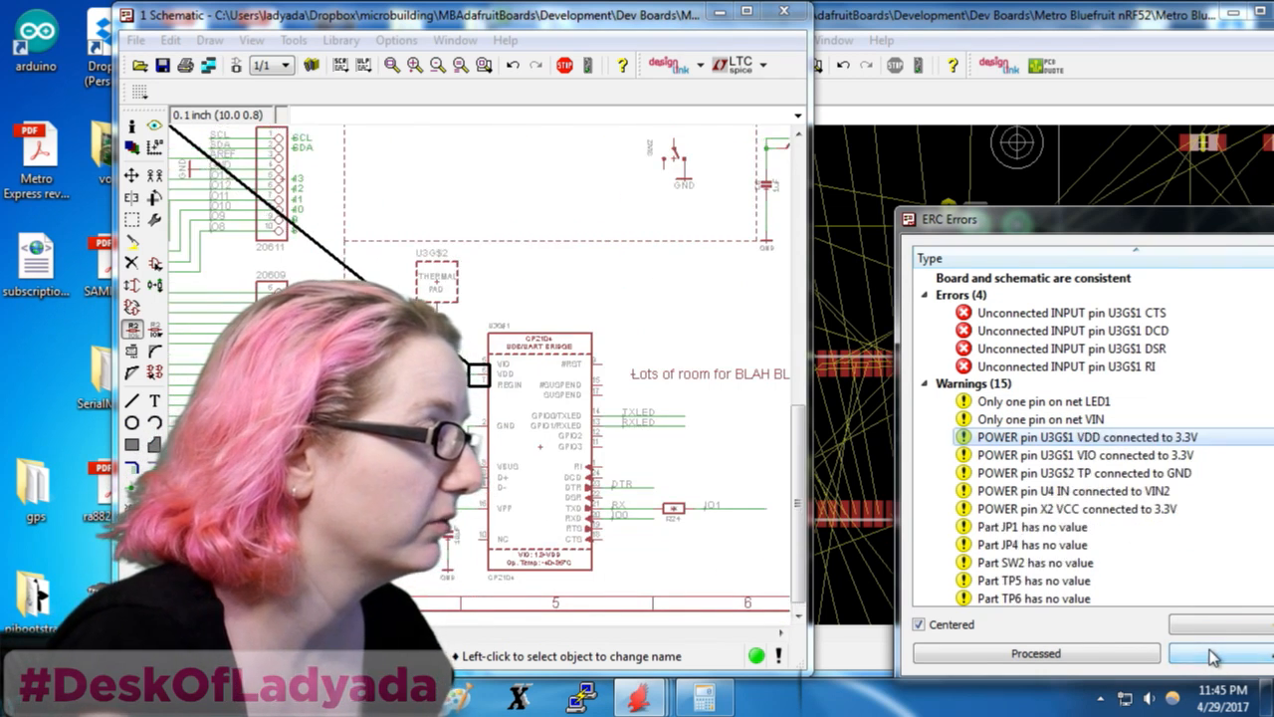
pyautogui.click(1212, 654)
pyautogui.click(1212, 654)
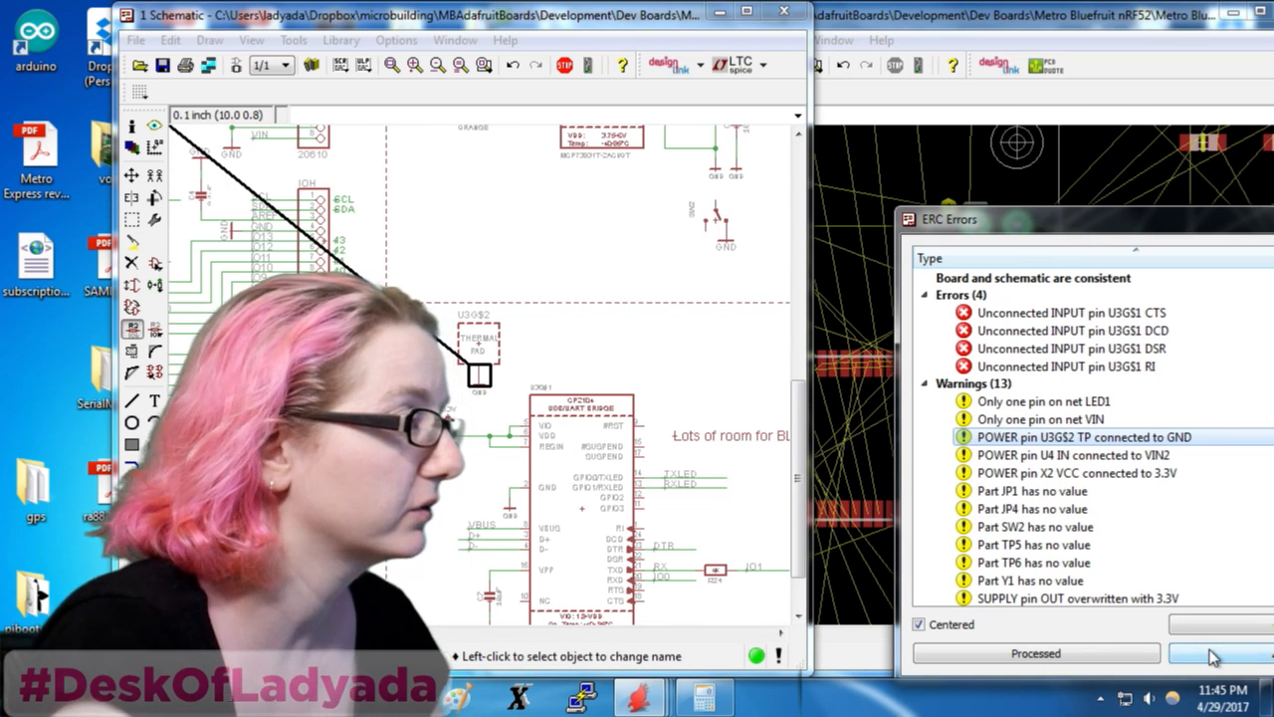
pyautogui.click(1212, 654)
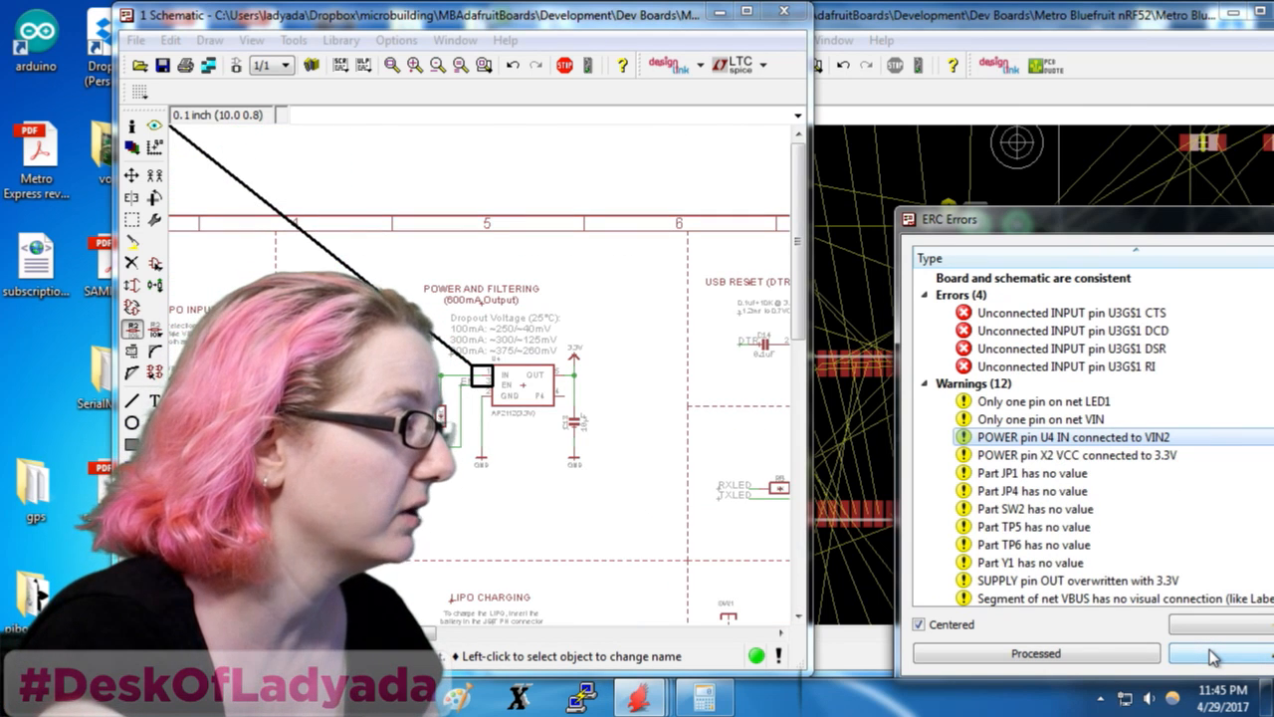
# Rename the net feeding the IN pin of regulator U4 as VHIGH
pyautogui.scroll(2, 446, 372)
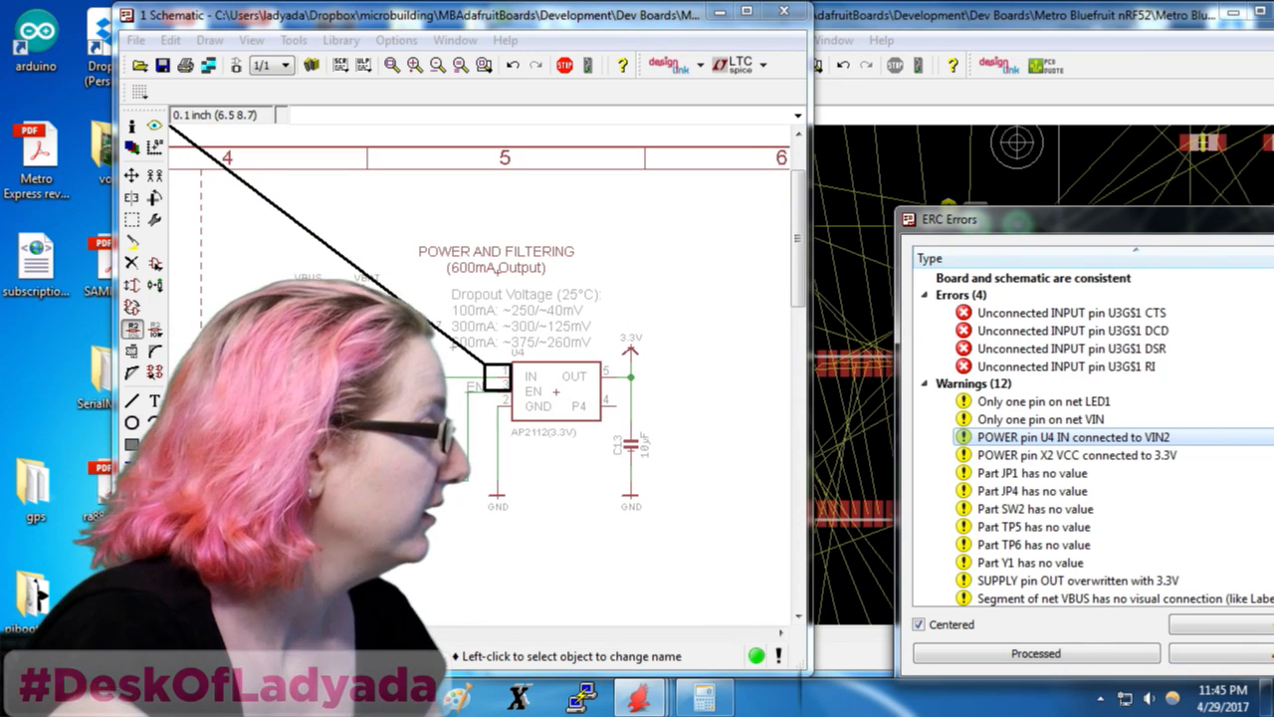
pyautogui.click(455, 377)
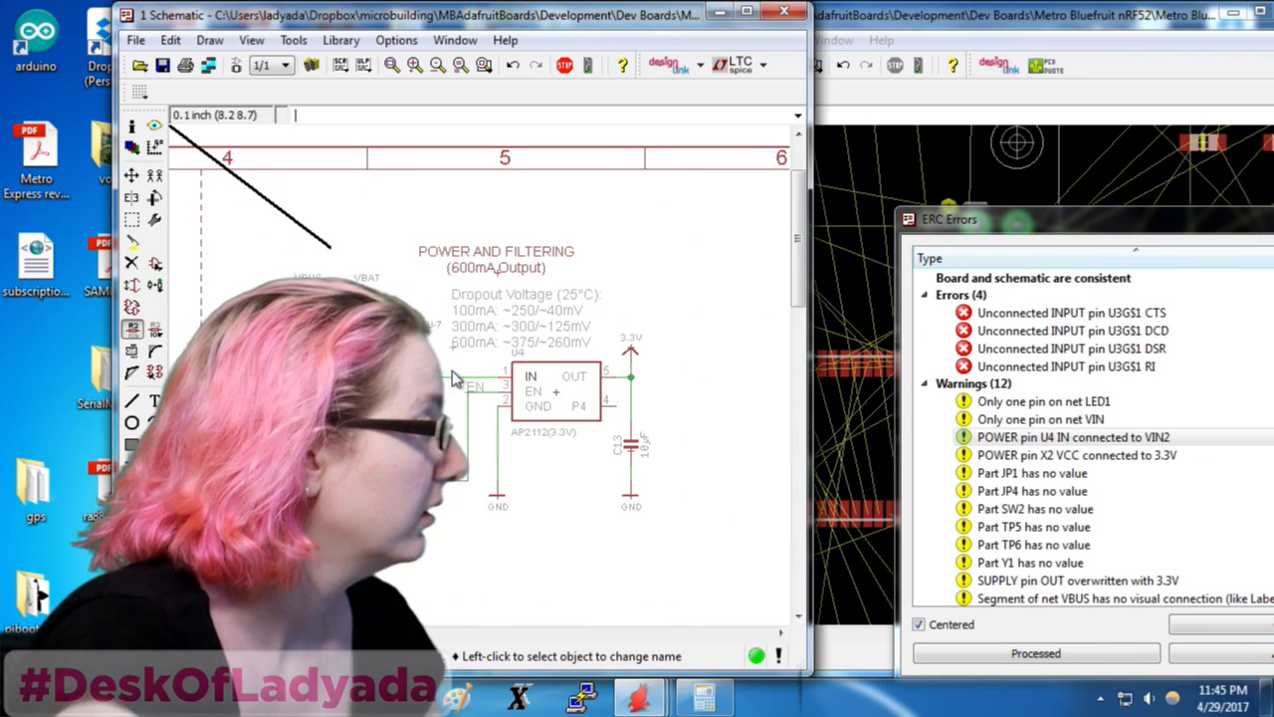
pyautogui.write('V')
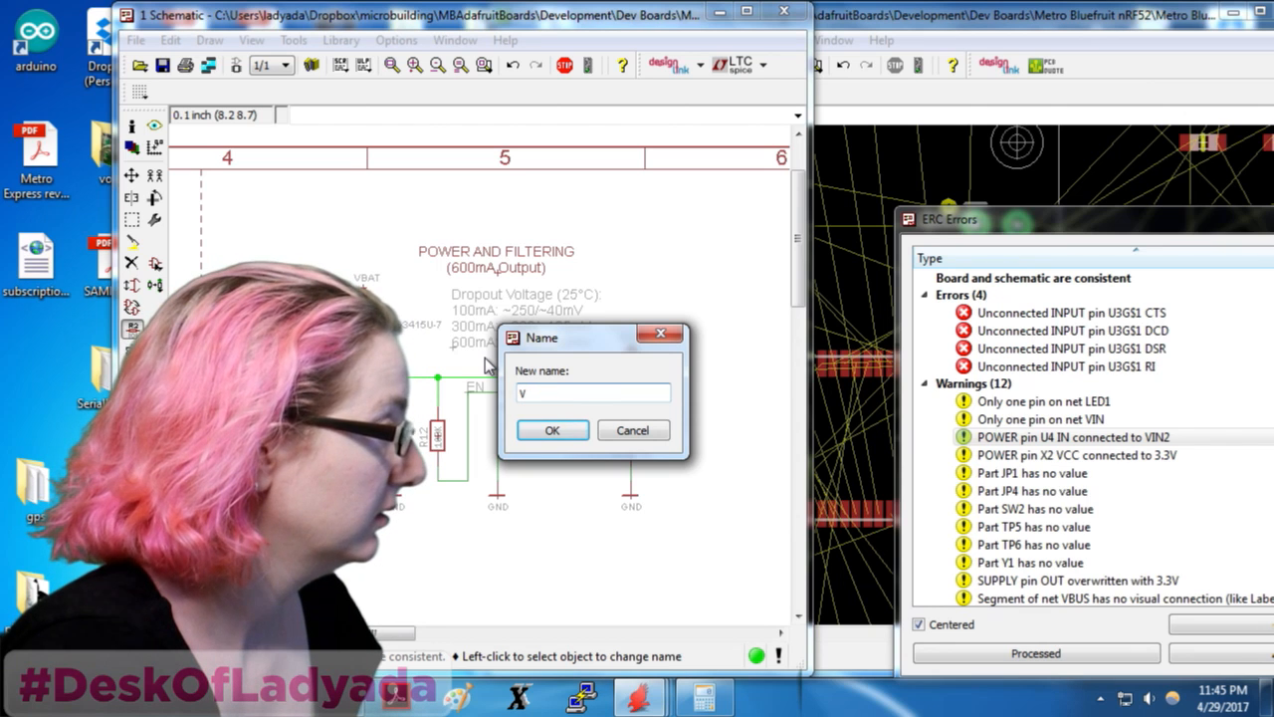
pyautogui.write('HIGH')
pyautogui.press('Return')
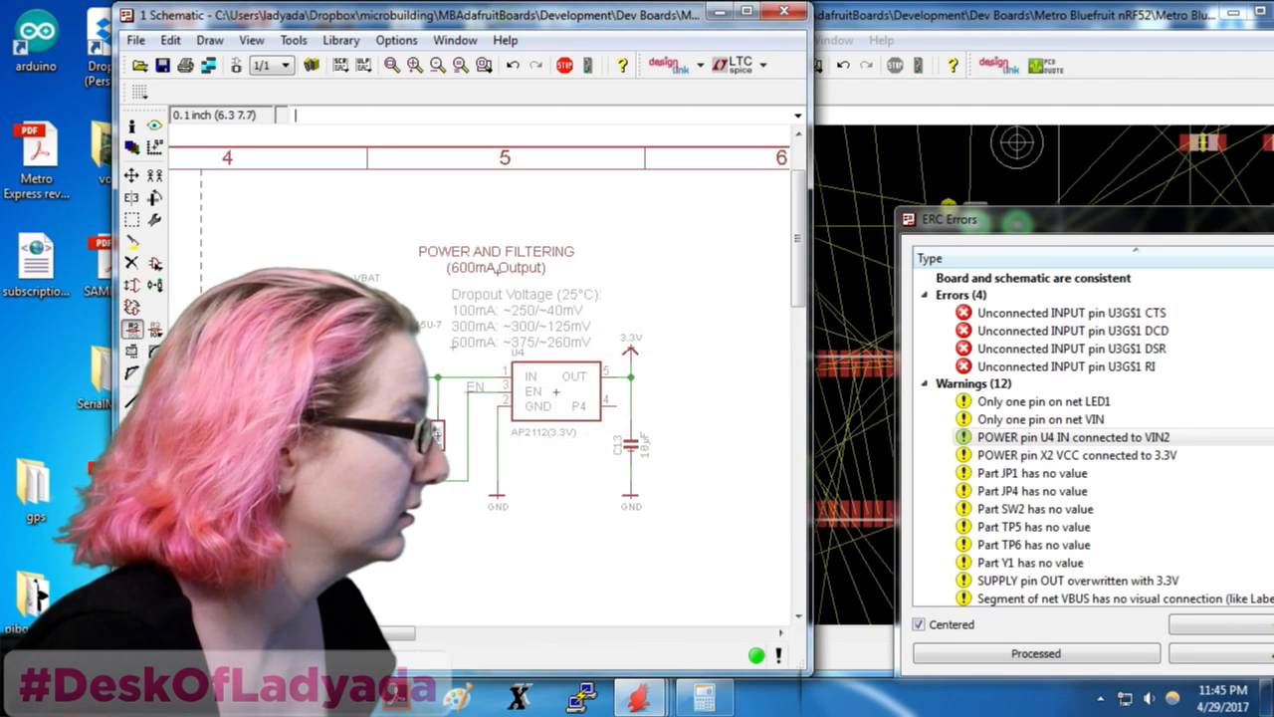
# Locate the single-pin VIN warning at the POWER header and rename the header net there as VHIGH
pyautogui.click(1143, 421)
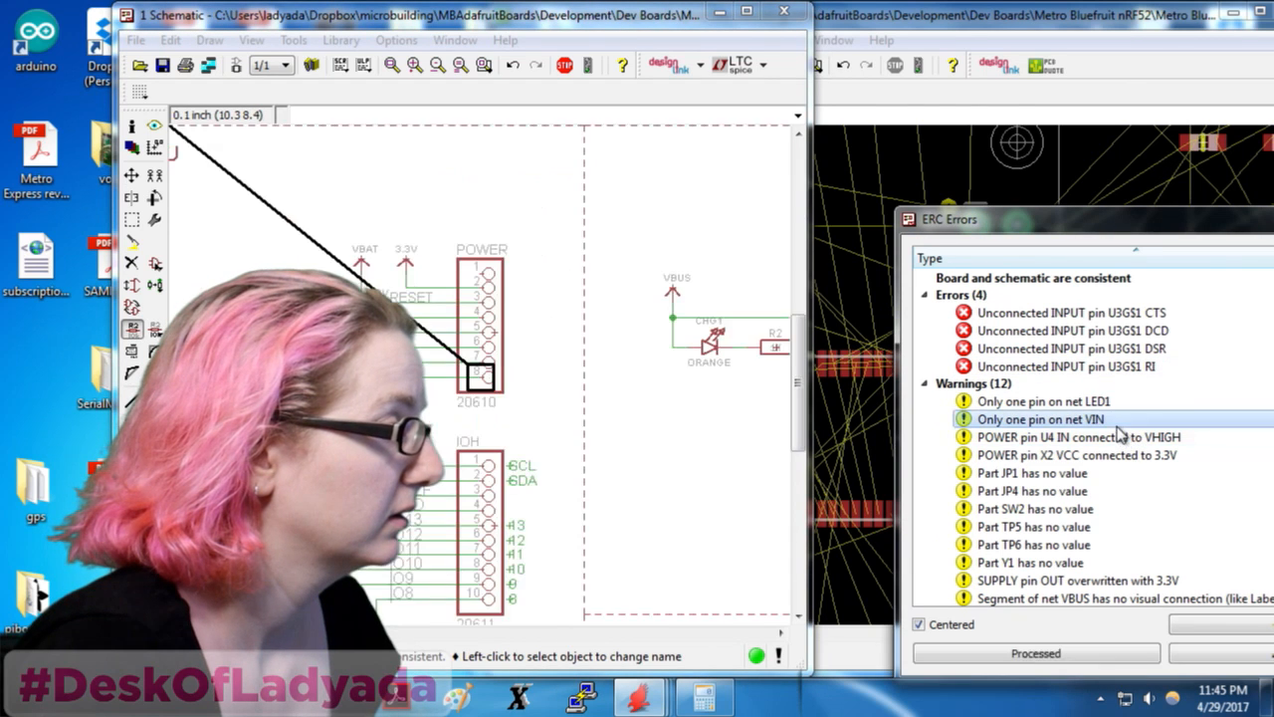
pyautogui.scroll(3, 428, 388)
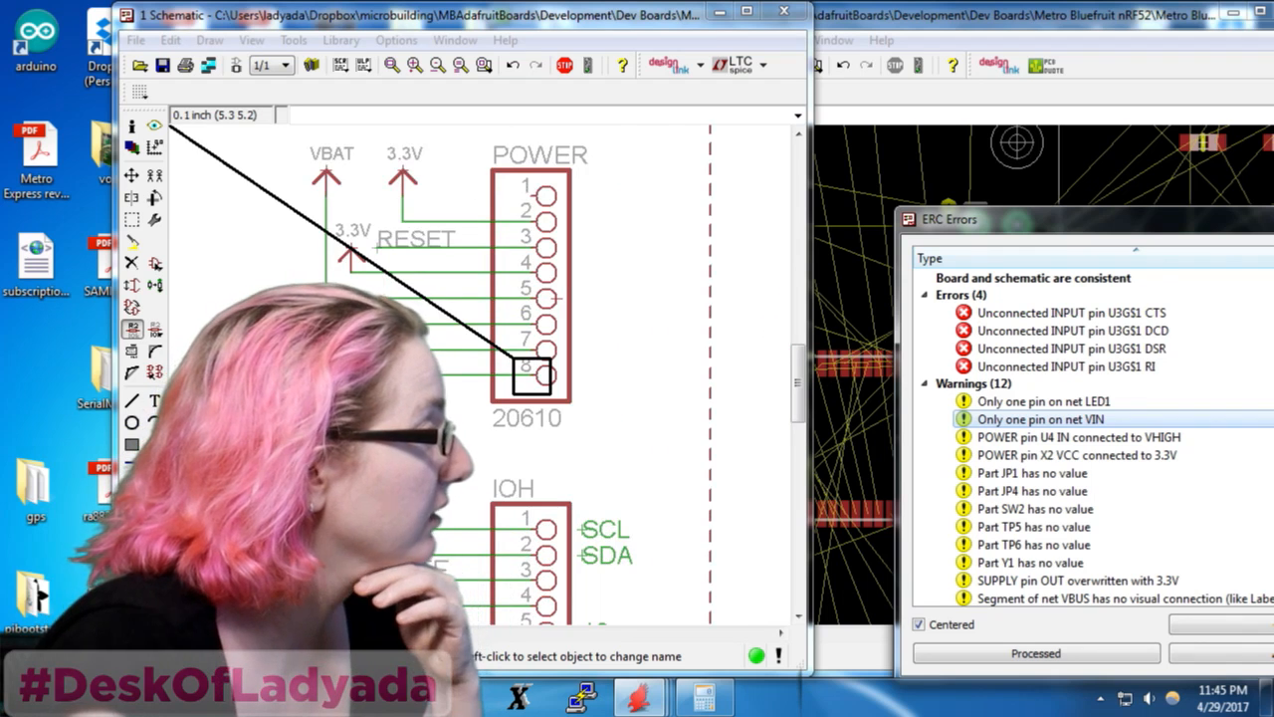
pyautogui.scroll(-1, 408, 379)
pyautogui.scroll(-2, 408, 298)
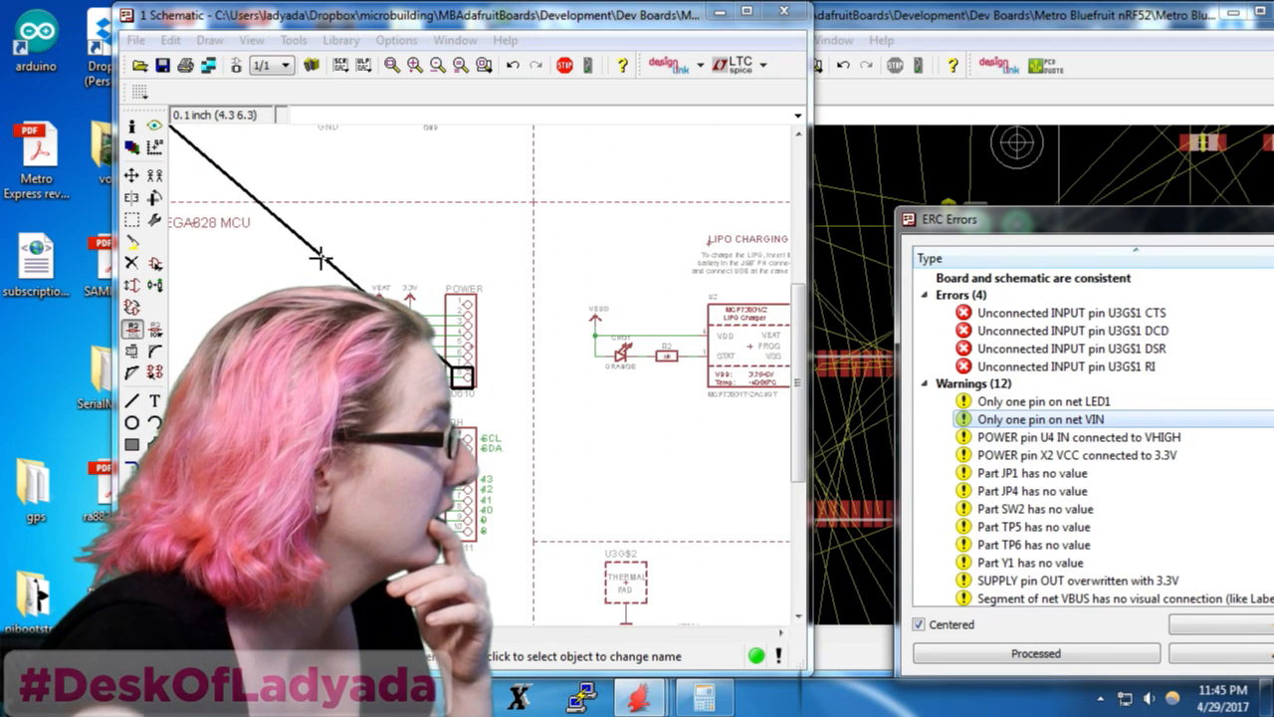
pyautogui.scroll(2, 408, 298)
pyautogui.scroll(-3, 407, 299)
pyautogui.scroll(3, 503, 352)
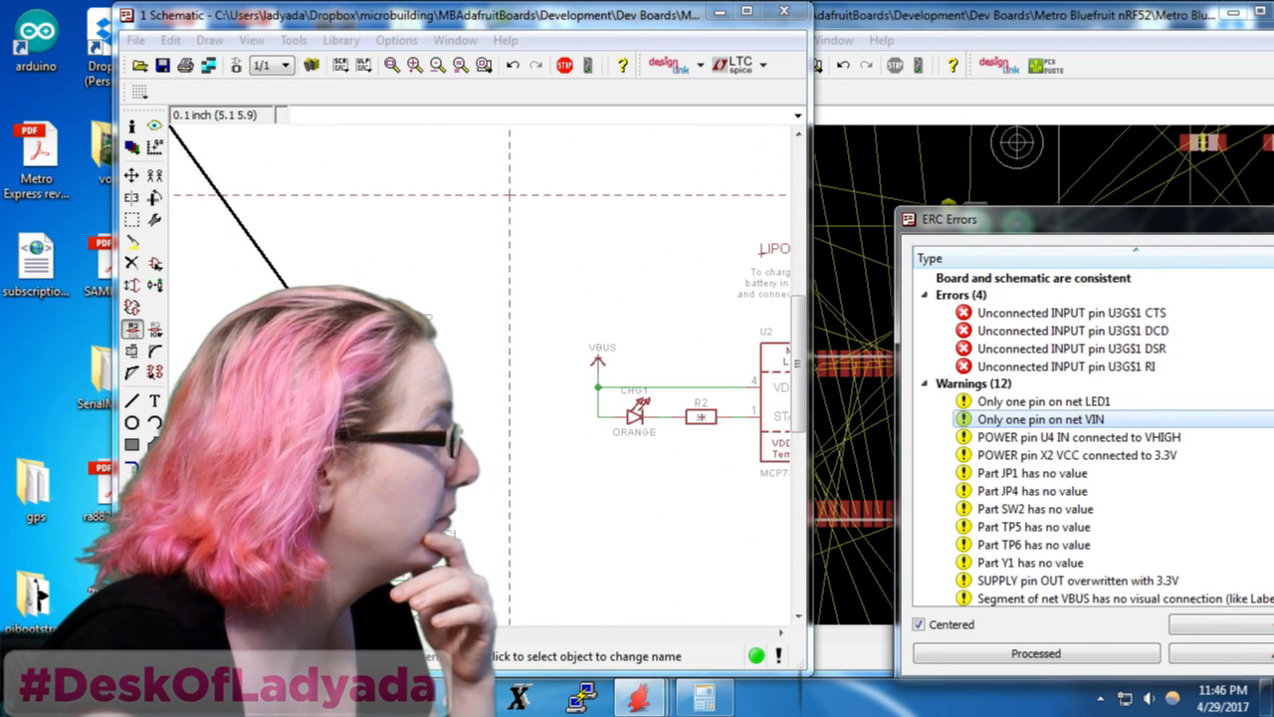
pyautogui.scroll(1, 510, 194)
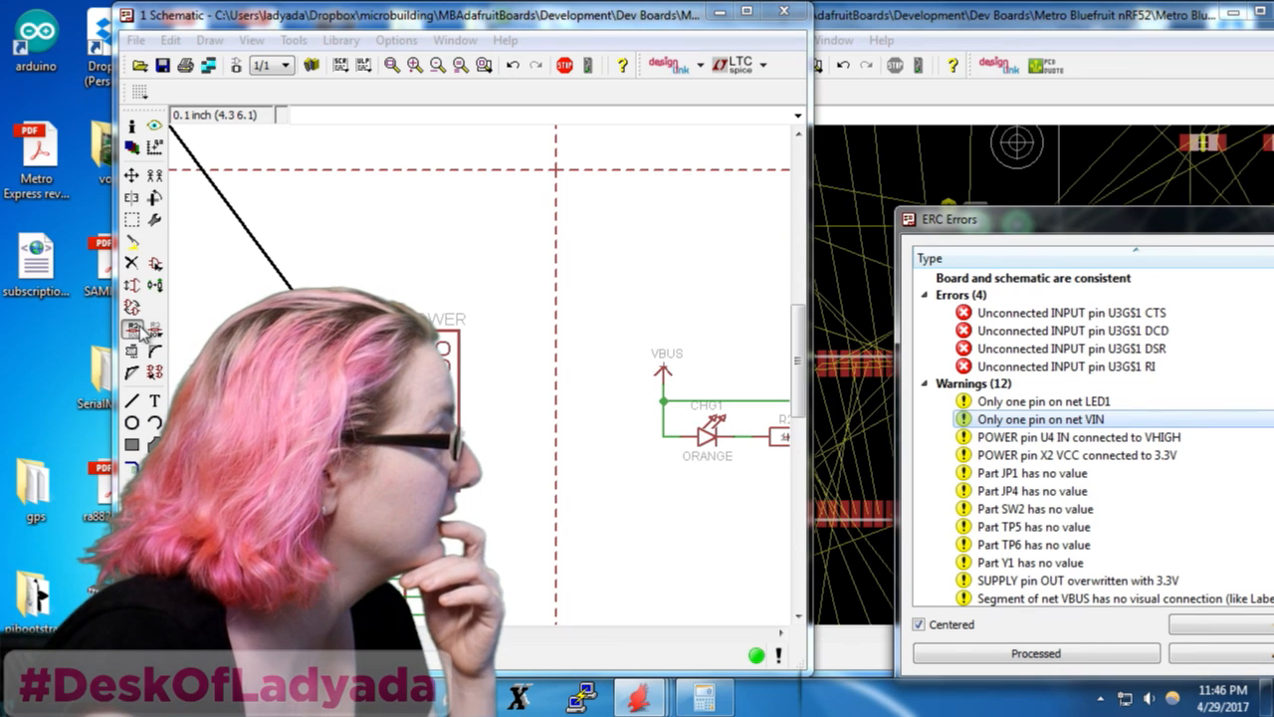
pyautogui.click(134, 262)
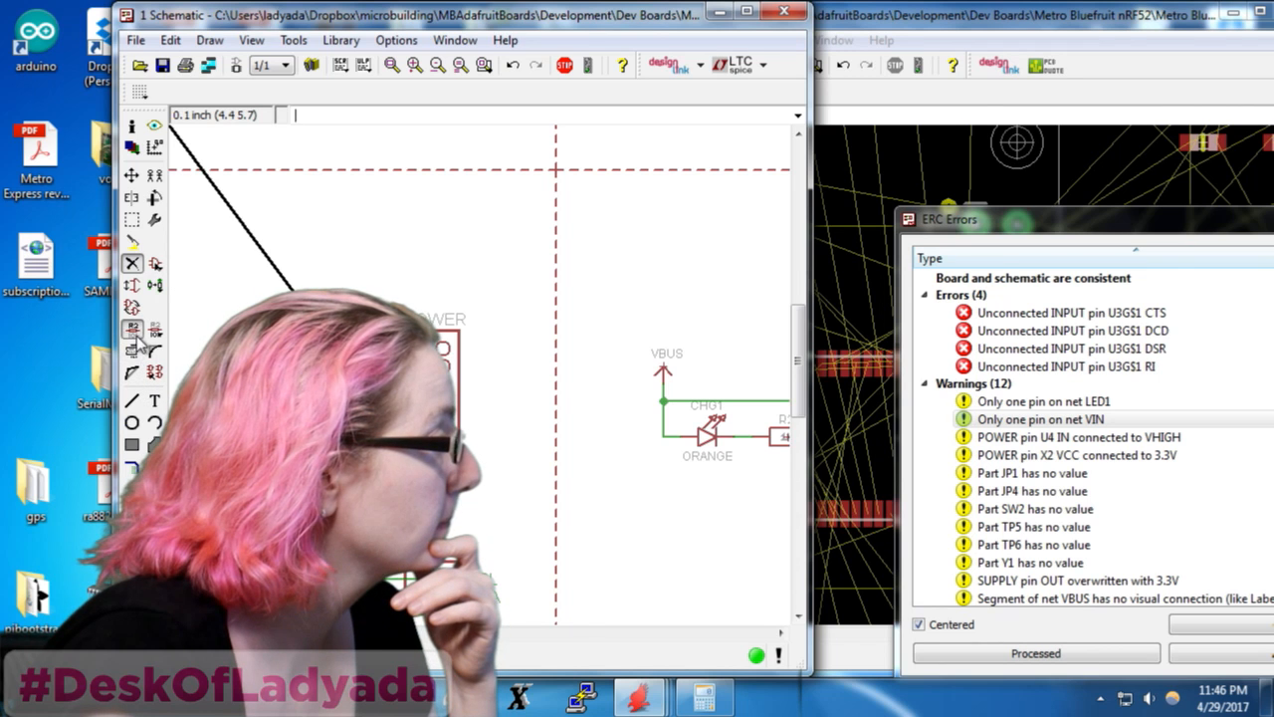
pyautogui.click(400, 433)
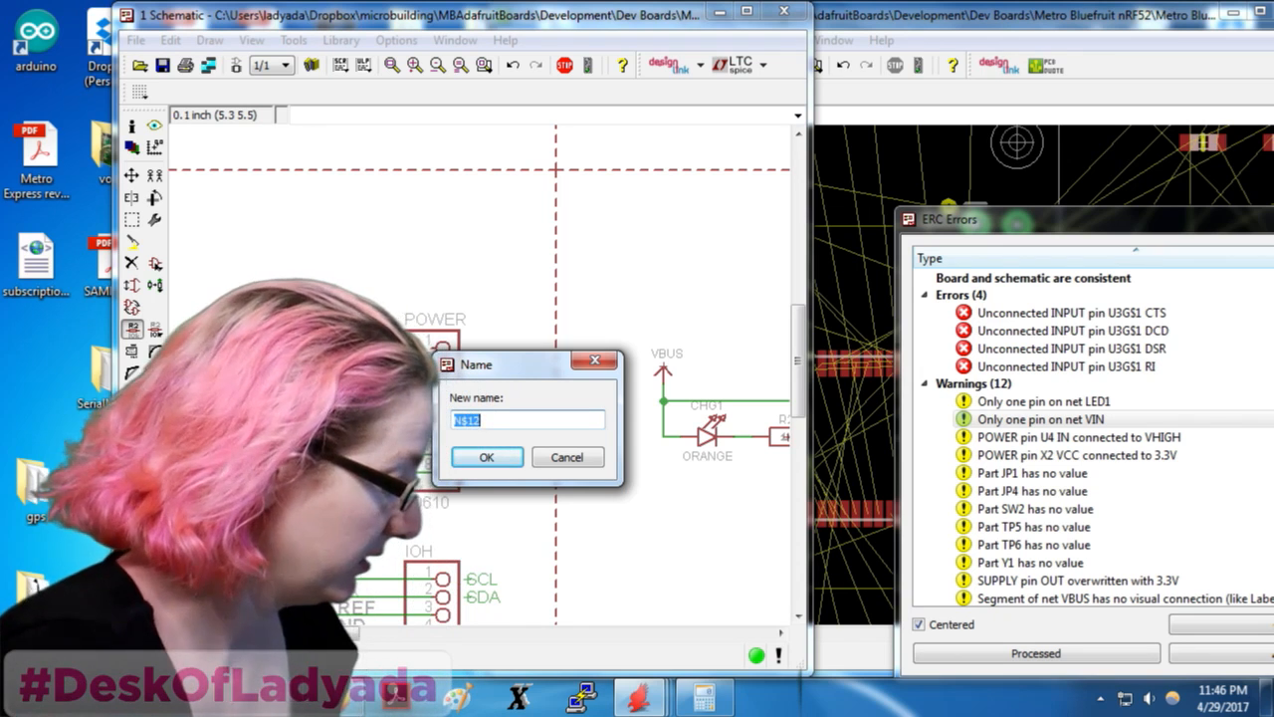
pyautogui.write('VHIGH')
pyautogui.press('Return')
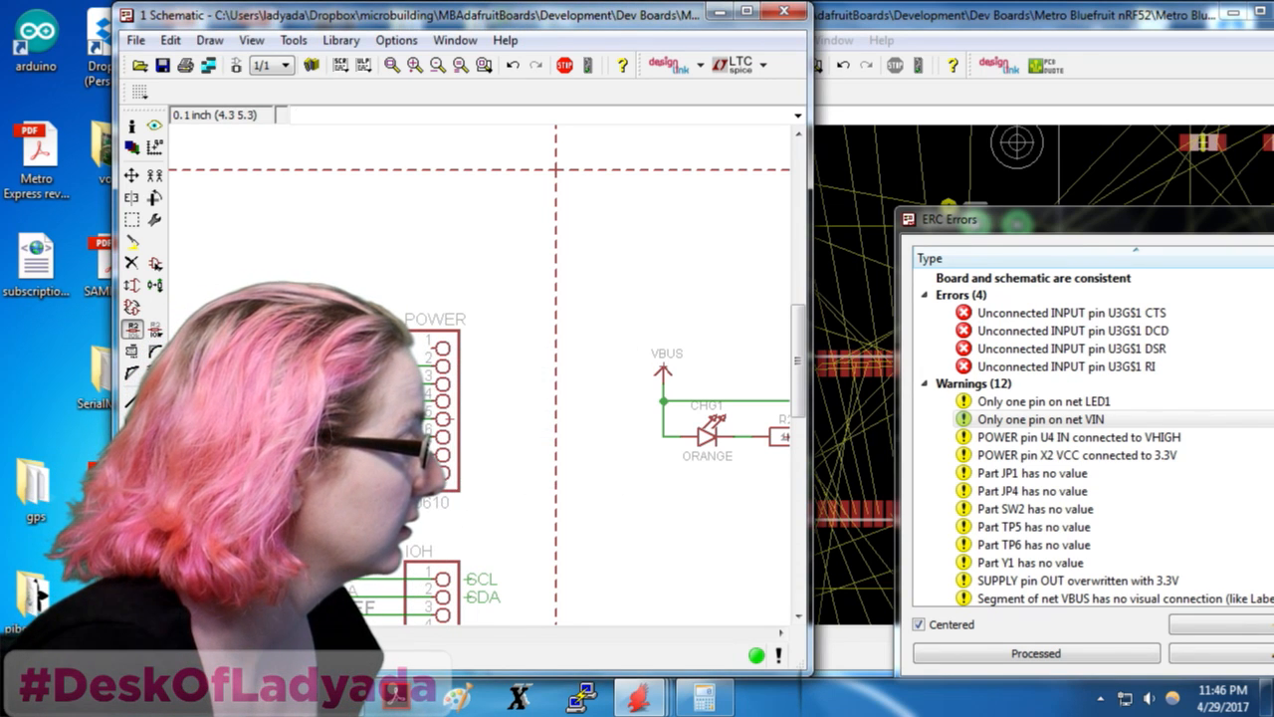
# Label the VHIGH net beside the POWER header and rearrange the symbols next to it
pyautogui.click(155, 489)
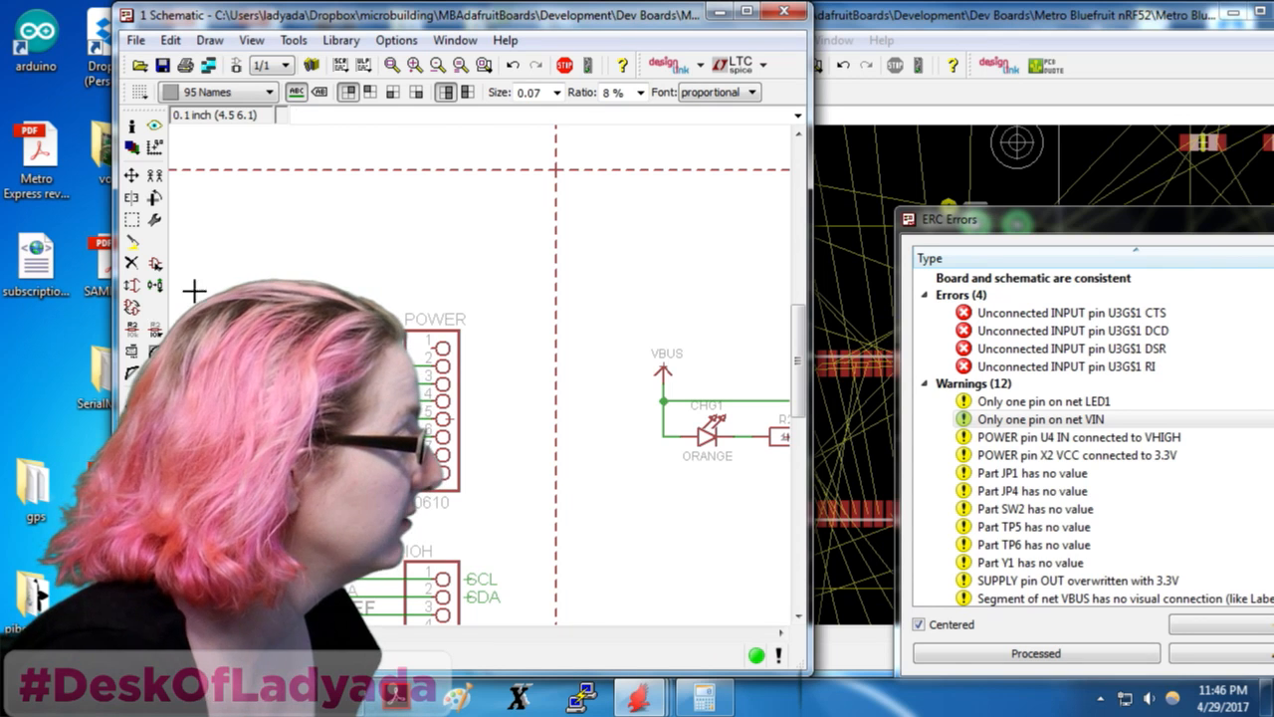
pyautogui.click(156, 256)
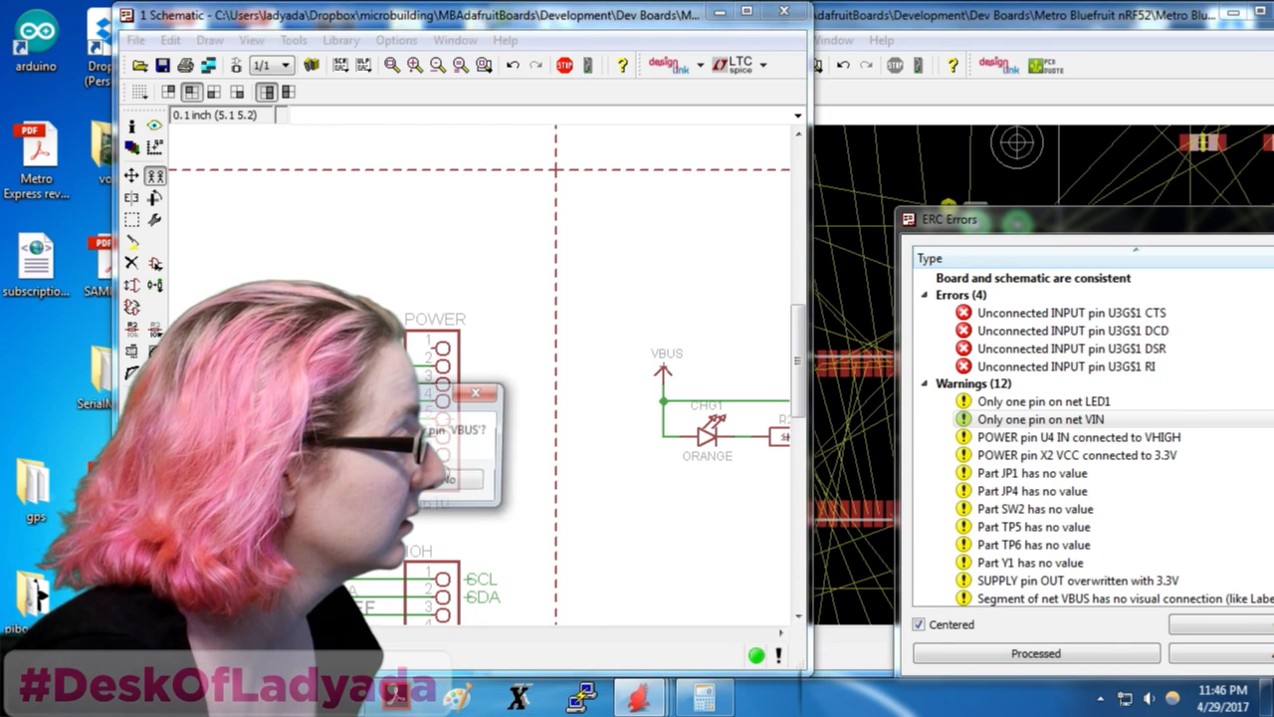
pyautogui.click(132, 263)
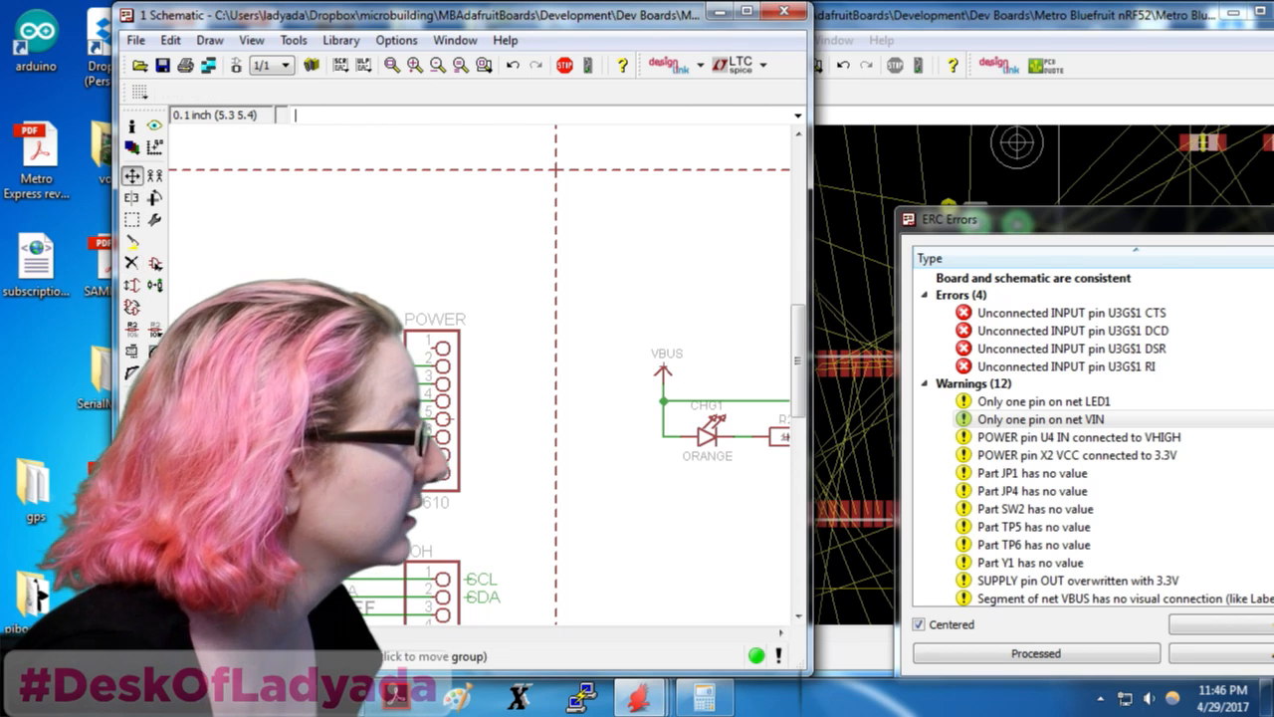
pyautogui.click(324, 428)
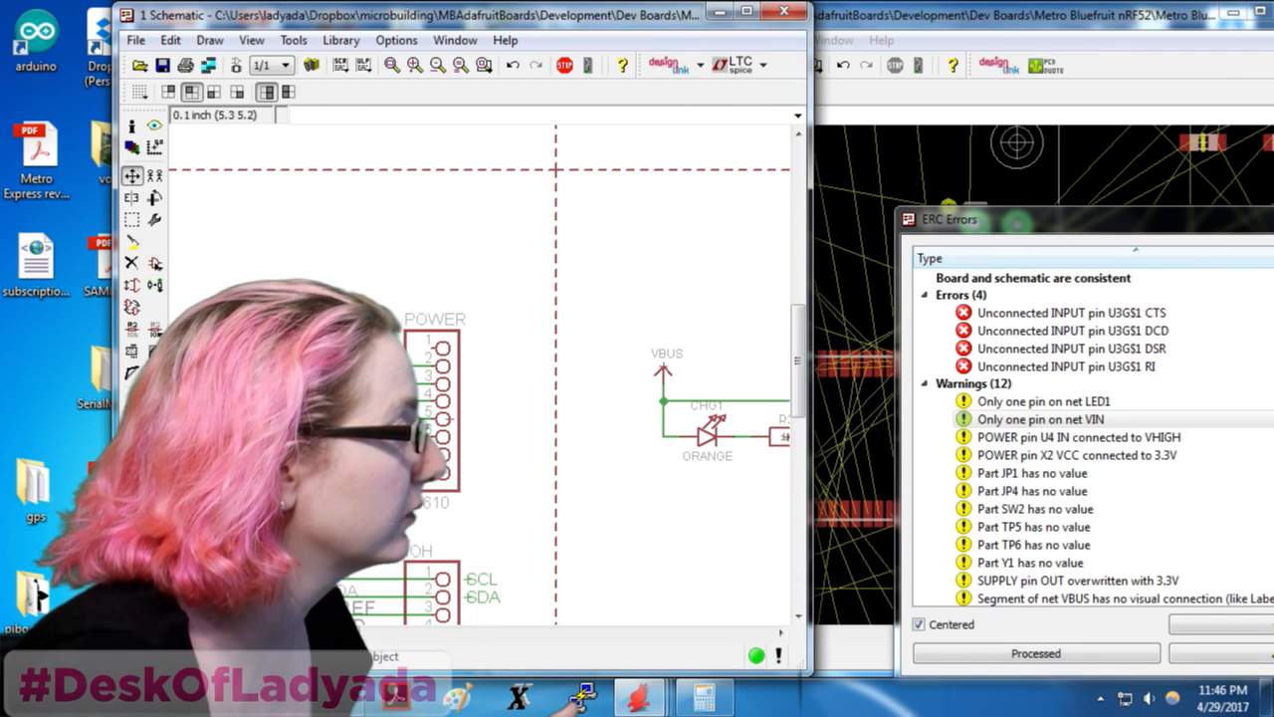
pyautogui.rightClick(329, 430)
pyautogui.click(328, 440)
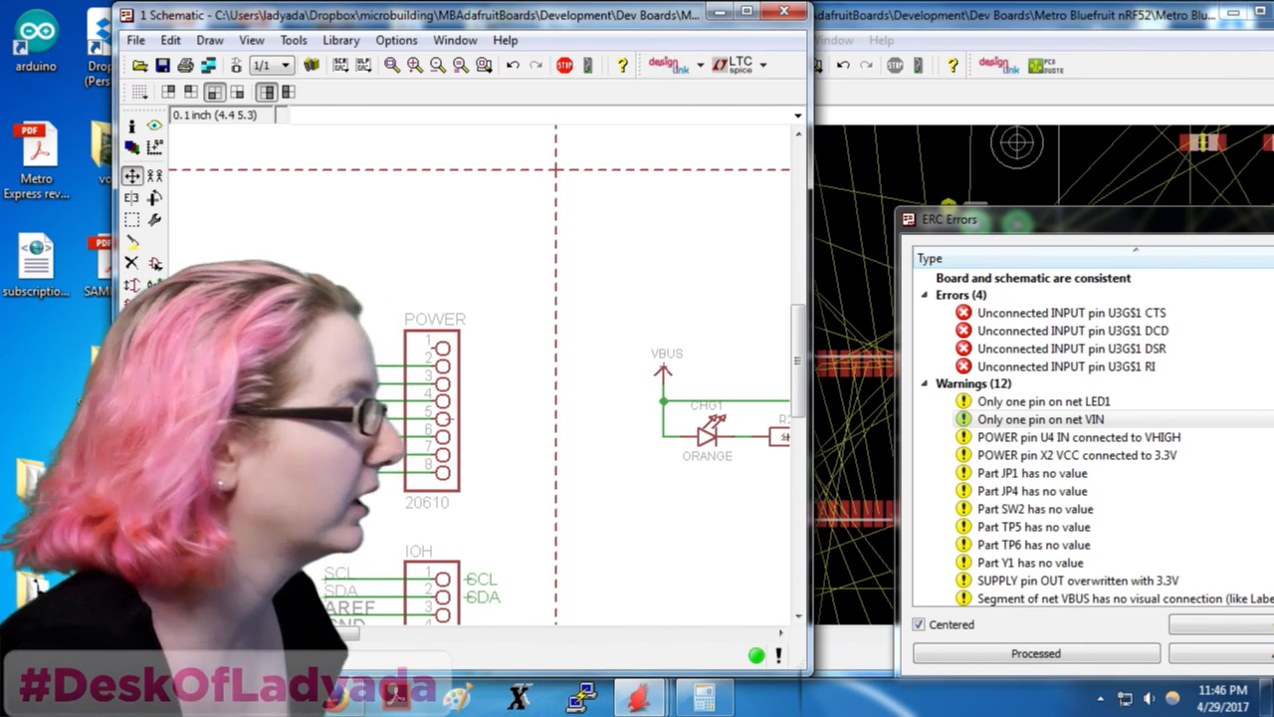
# Rerun the electrical rule check and approve the warnings for U4 IN, X2 VCC, JP1 and JP4
pyautogui.click(131, 537)
pyautogui.click(1131, 422)
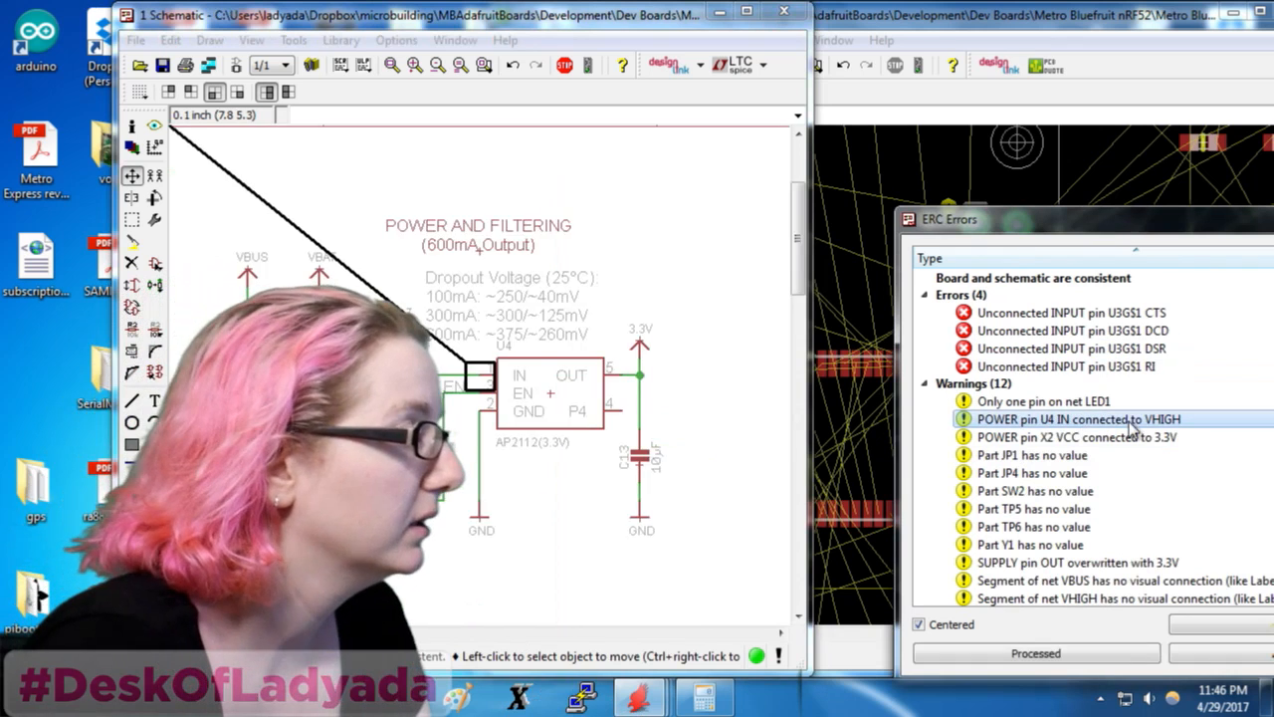
pyautogui.click(1209, 655)
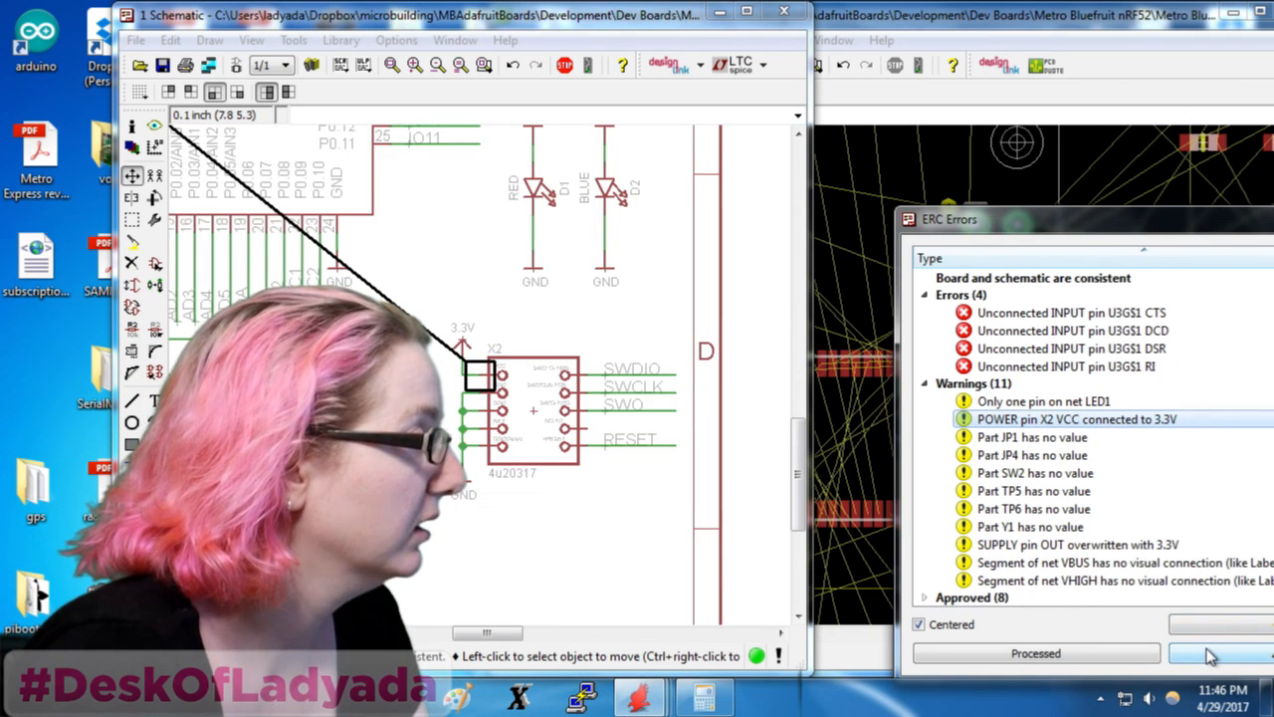
pyautogui.click(1209, 655)
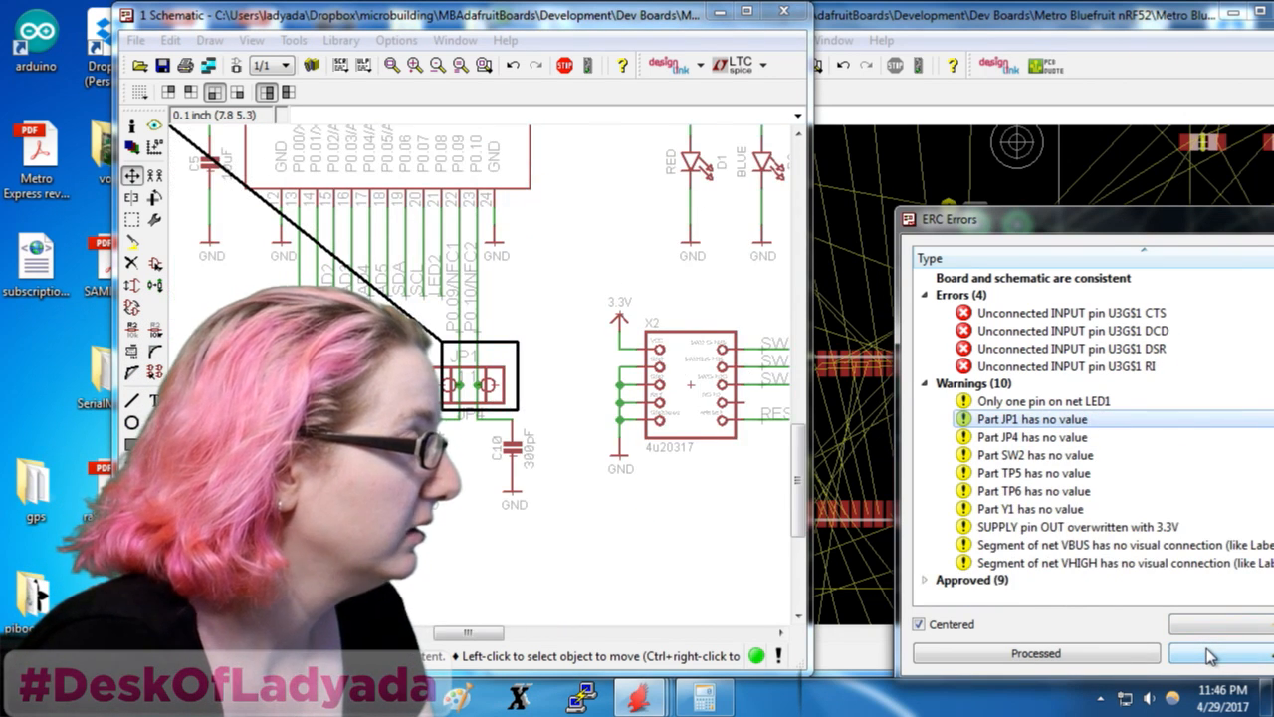
pyautogui.click(1210, 655)
pyautogui.click(1210, 655)
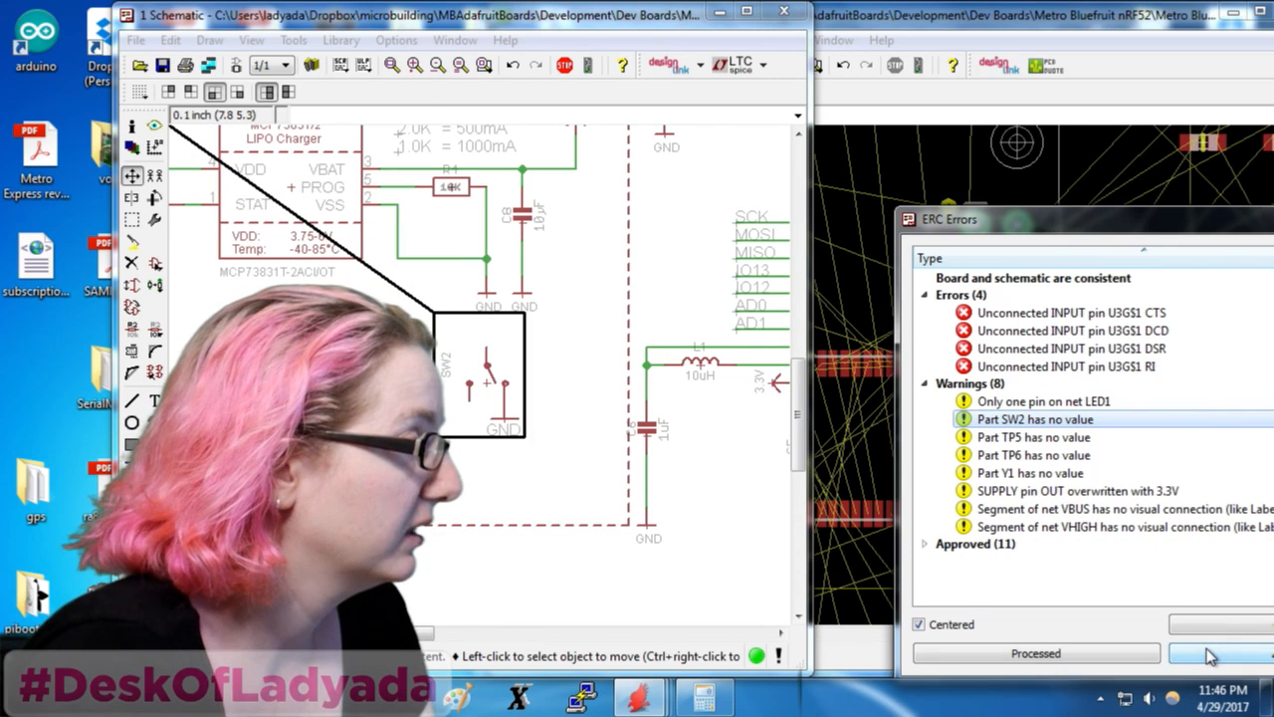
# Move switch SW2 and its ground symbol below R12 in the power and filtering section, and wire the switch to the EN net
pyautogui.scroll(-7, 507, 383)
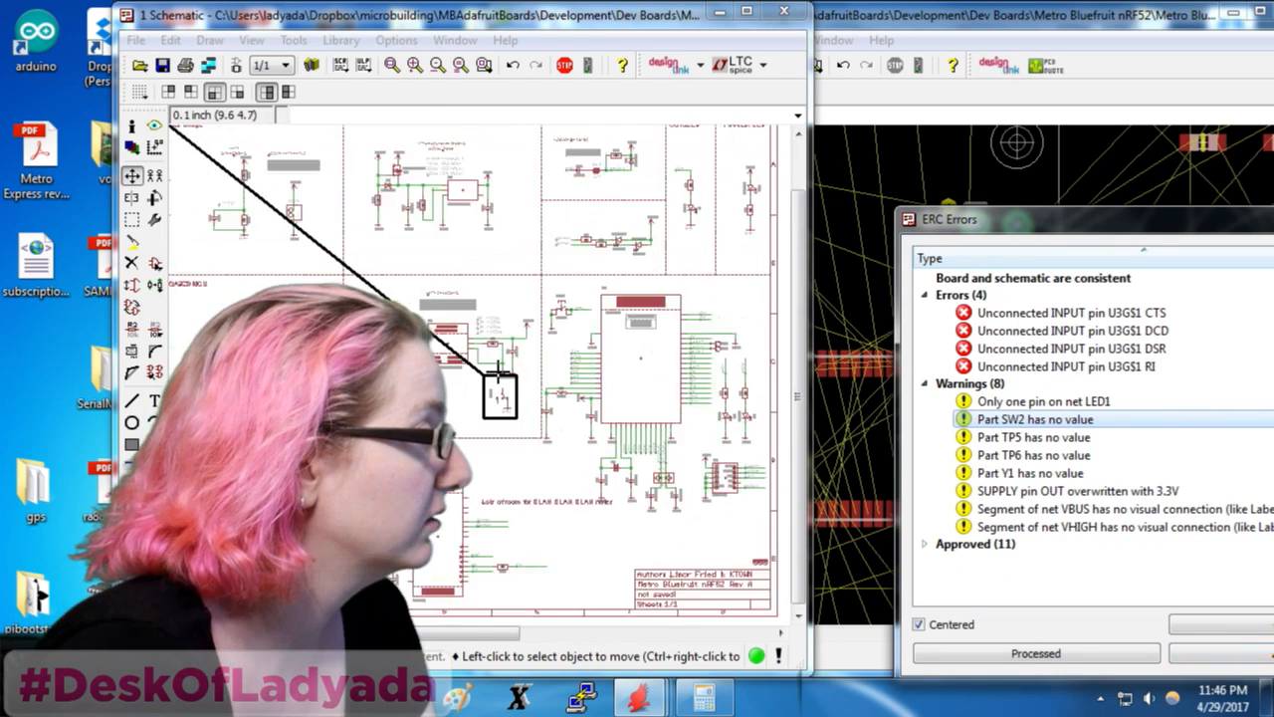
pyautogui.scroll(2, 499, 370)
pyautogui.click(132, 177)
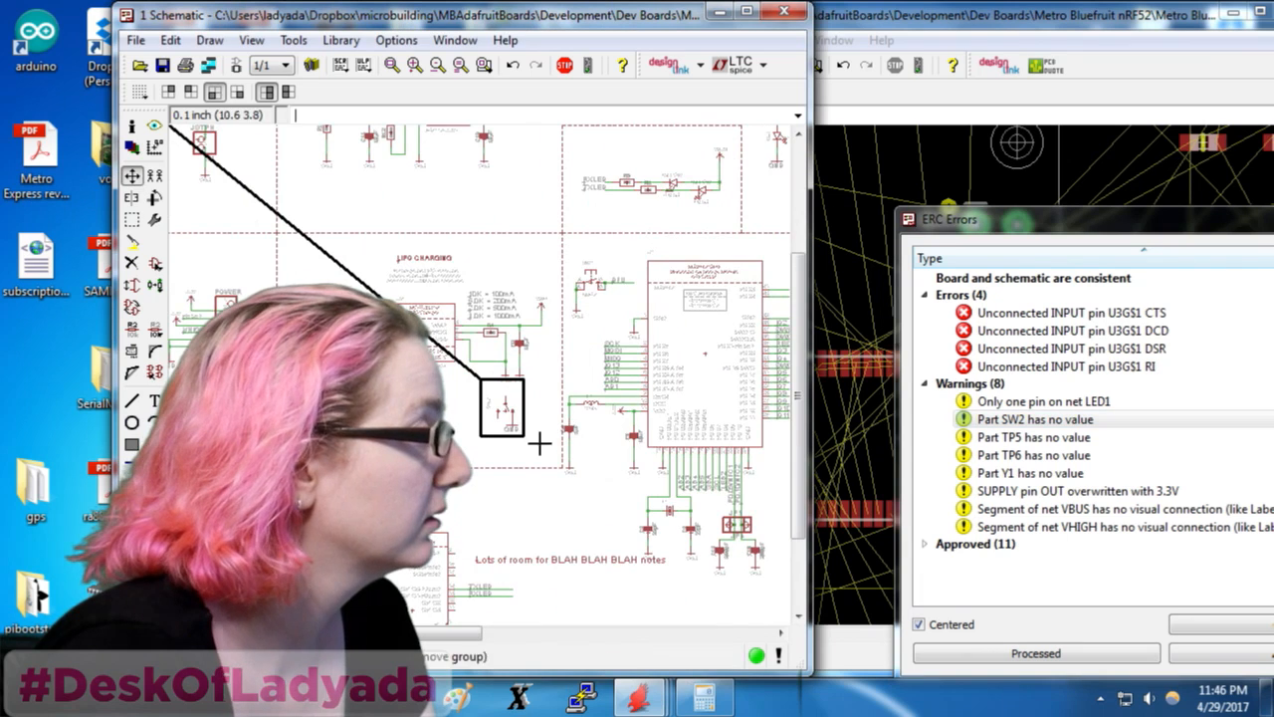
pyautogui.scroll(-5, 541, 448)
pyautogui.scroll(5, 529, 439)
pyautogui.press('Delete')
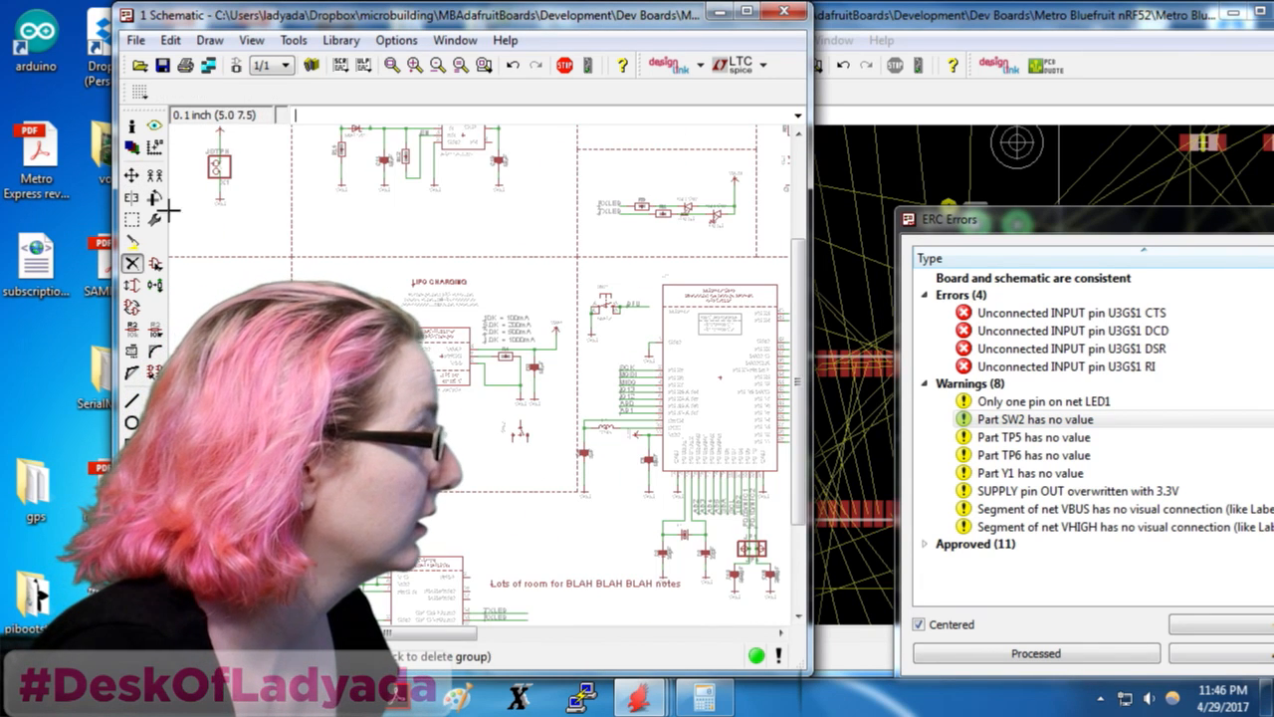
pyautogui.click(513, 419)
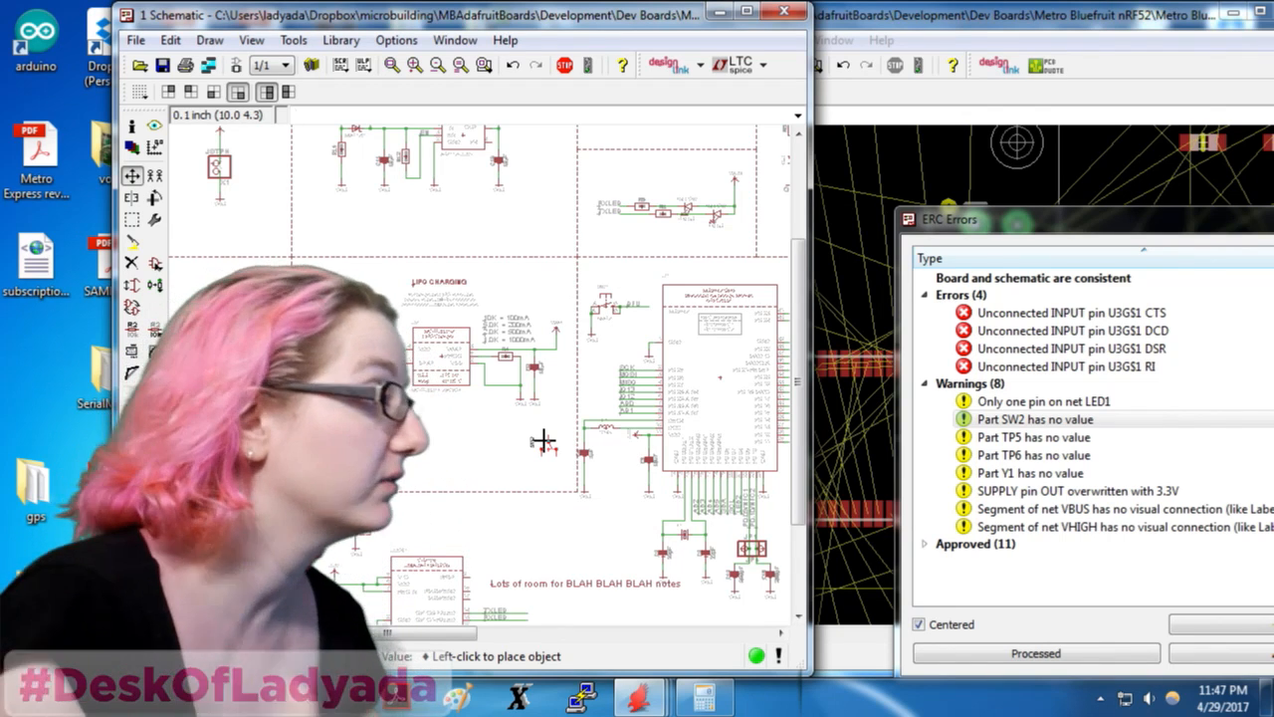
pyautogui.scroll(-1, 489, 335)
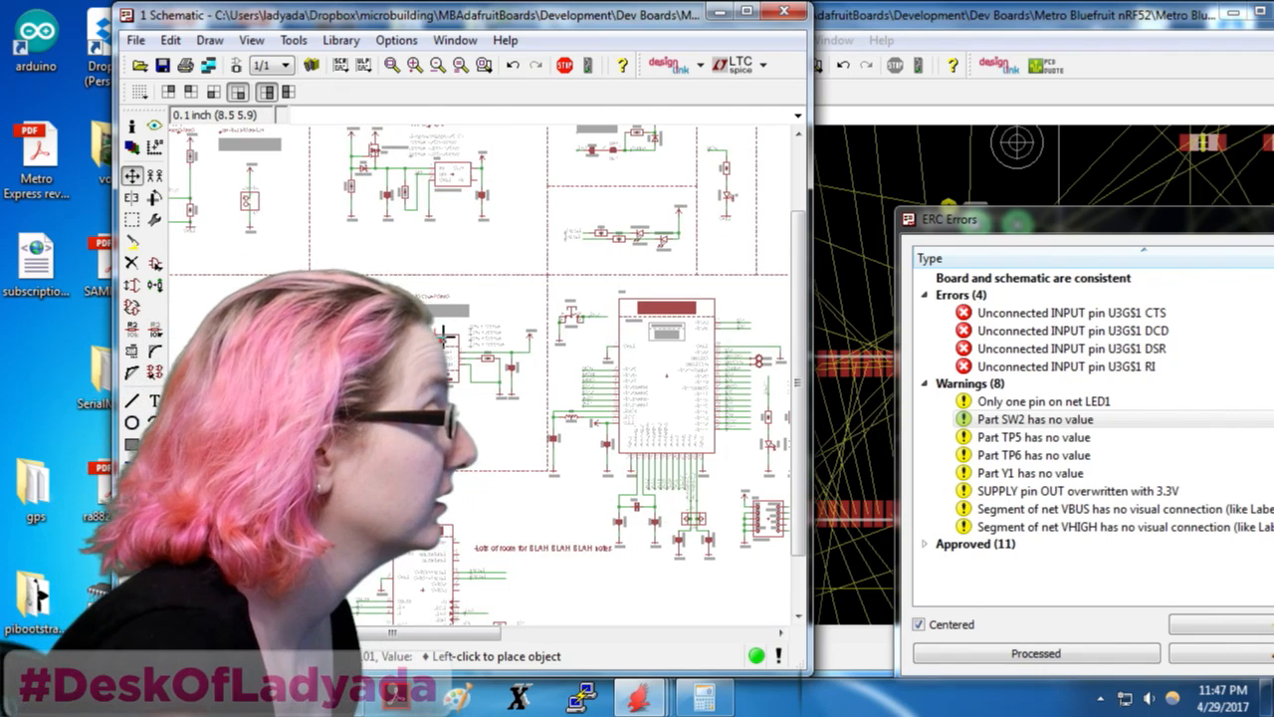
pyautogui.scroll(3, 443, 339)
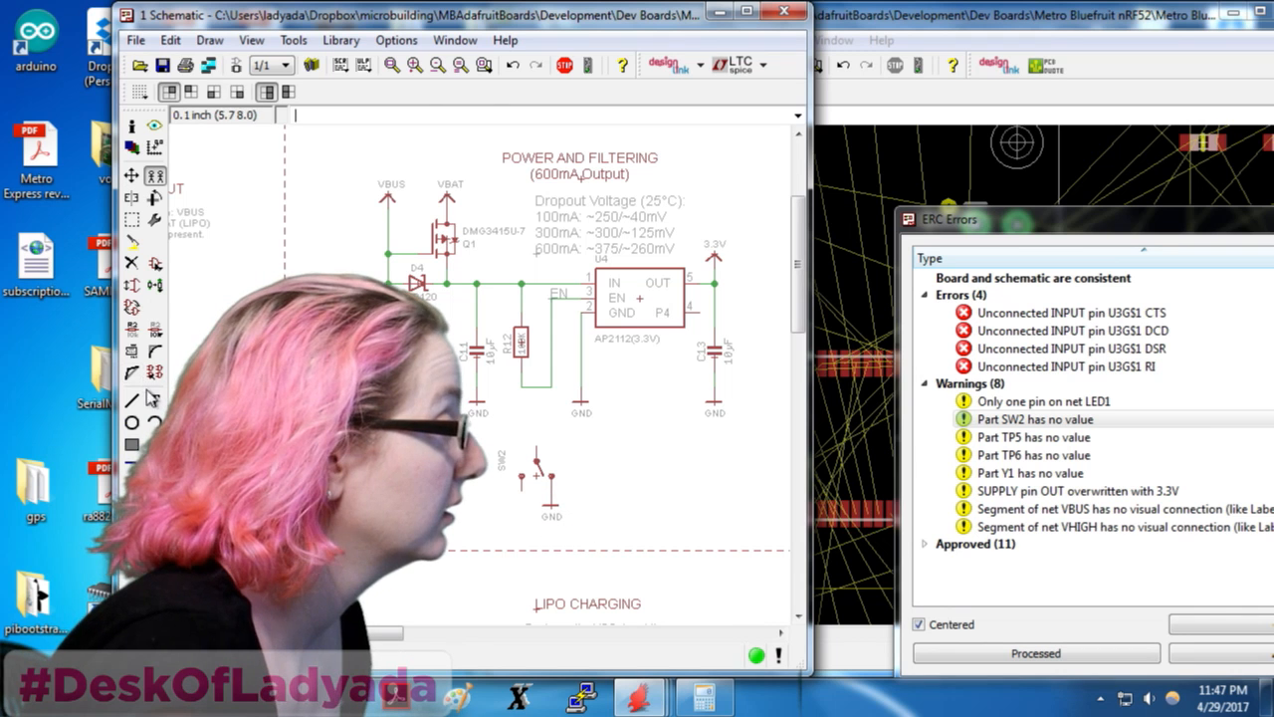
pyautogui.click(154, 466)
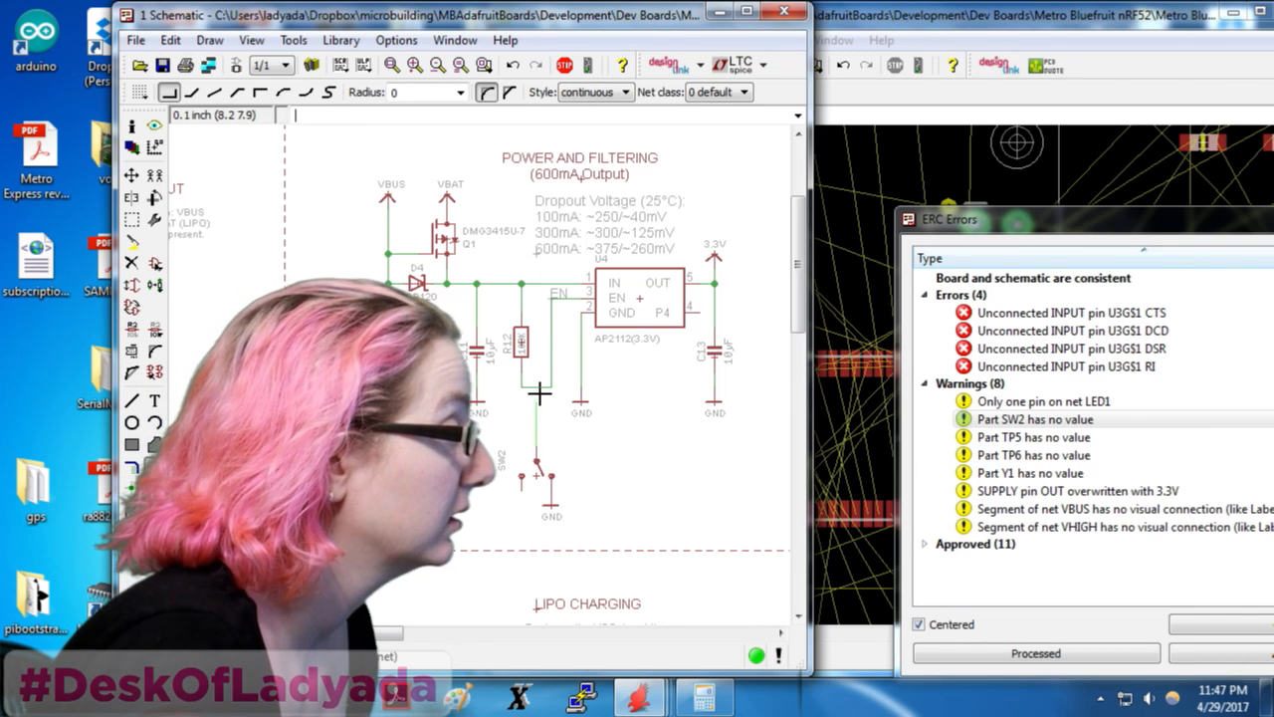
# Switch to the board layout and examine the slide switch, the battery connector and the unplaced parts beside the board outline
pyautogui.click(1045, 48)
pyautogui.scroll(-5, 981, 318)
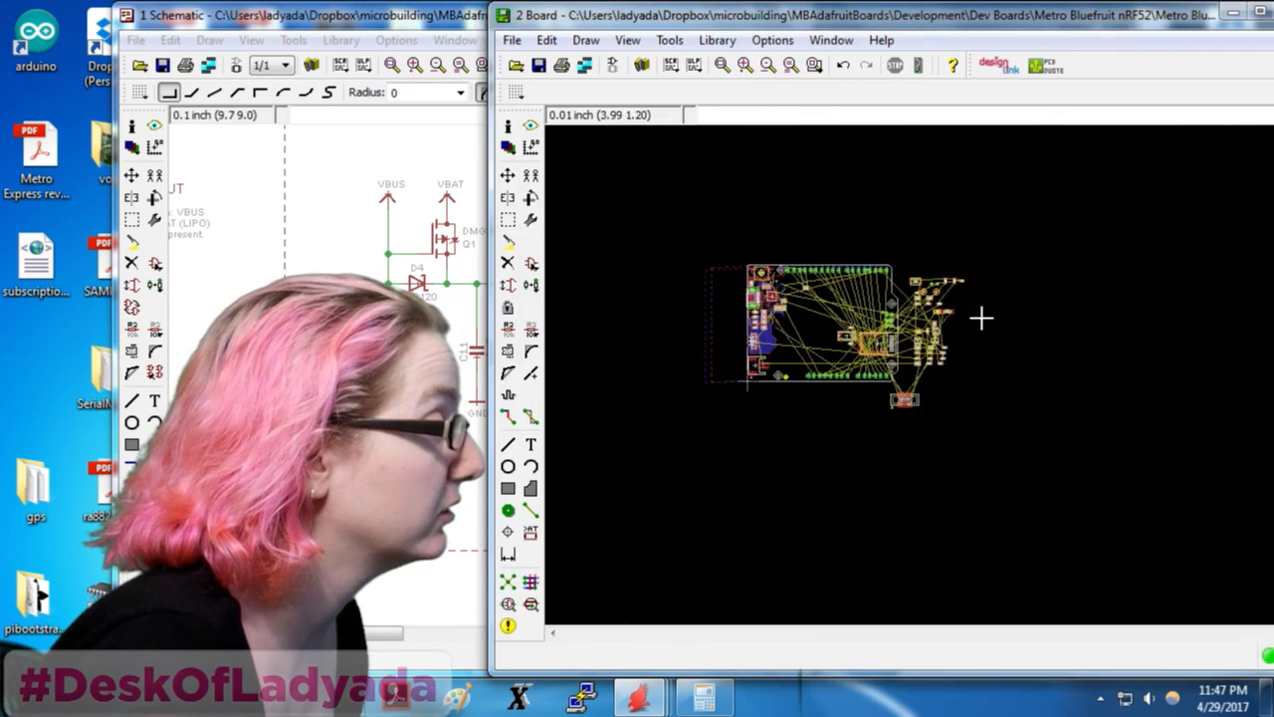
pyautogui.scroll(5, 779, 347)
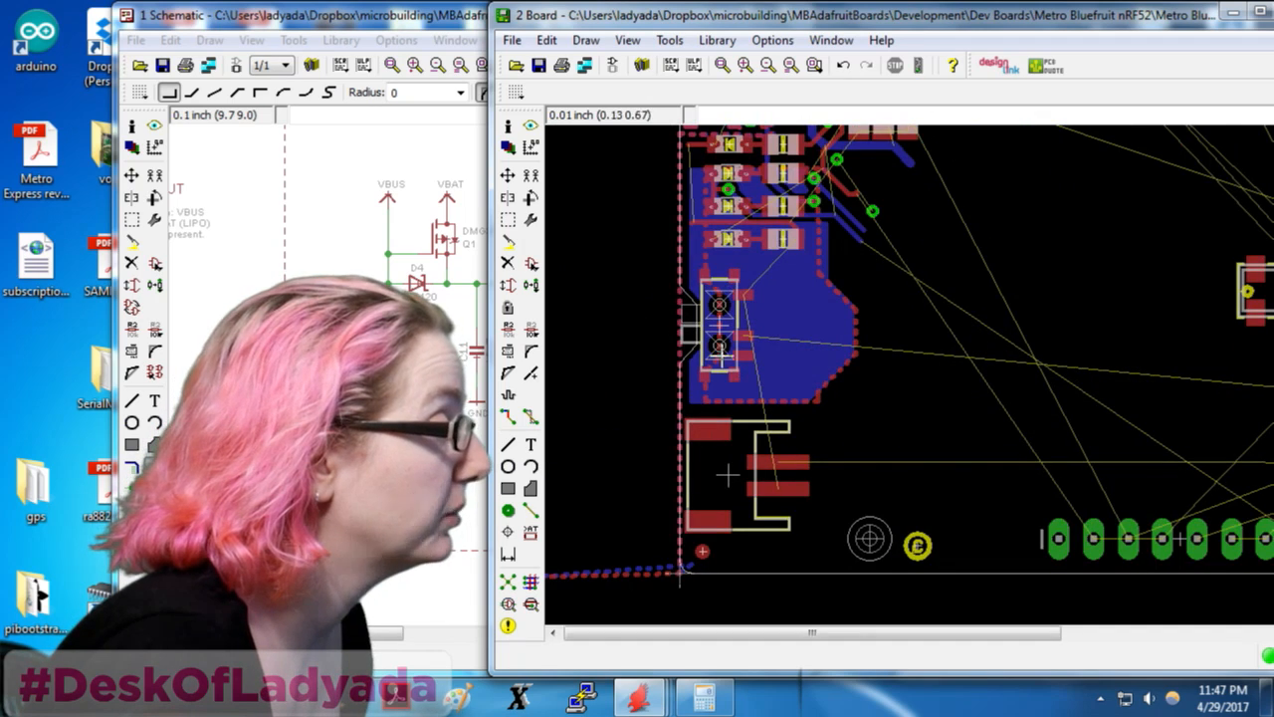
pyautogui.scroll(-5, 732, 418)
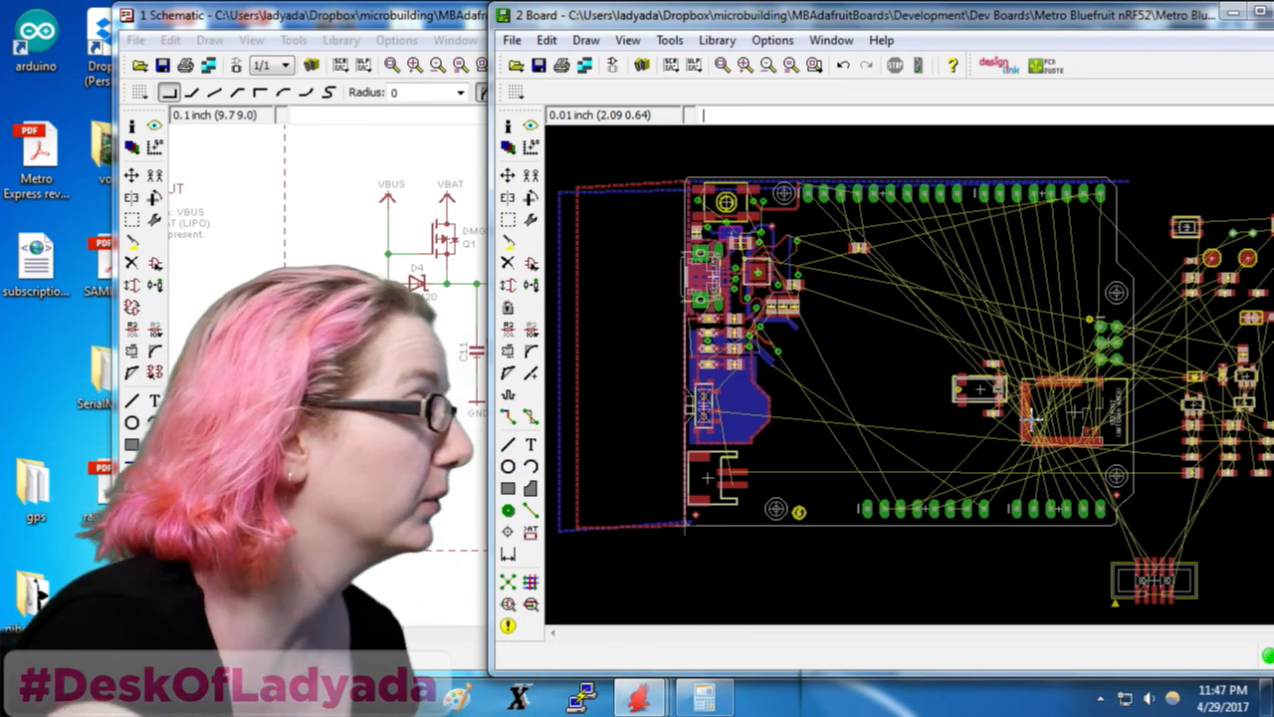
pyautogui.moveTo(1202, 305); pyautogui.dragTo(993, 232, button='middle')
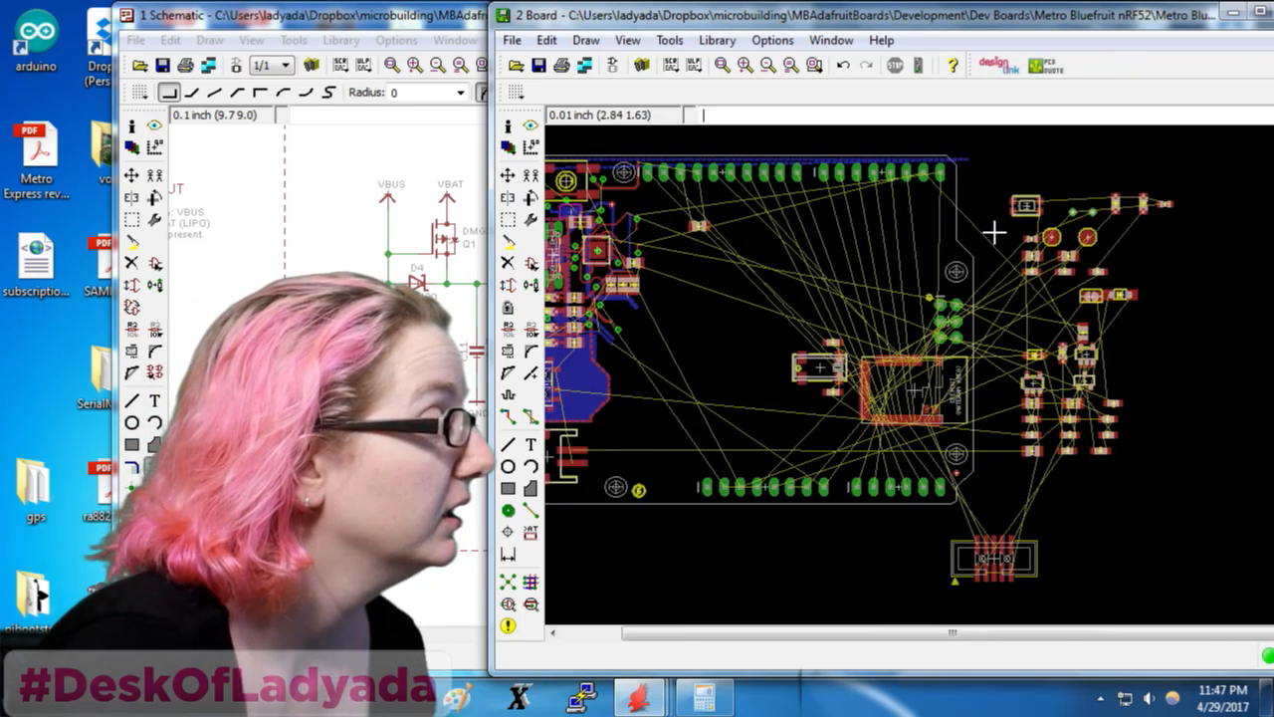
pyautogui.scroll(1, 918, 337)
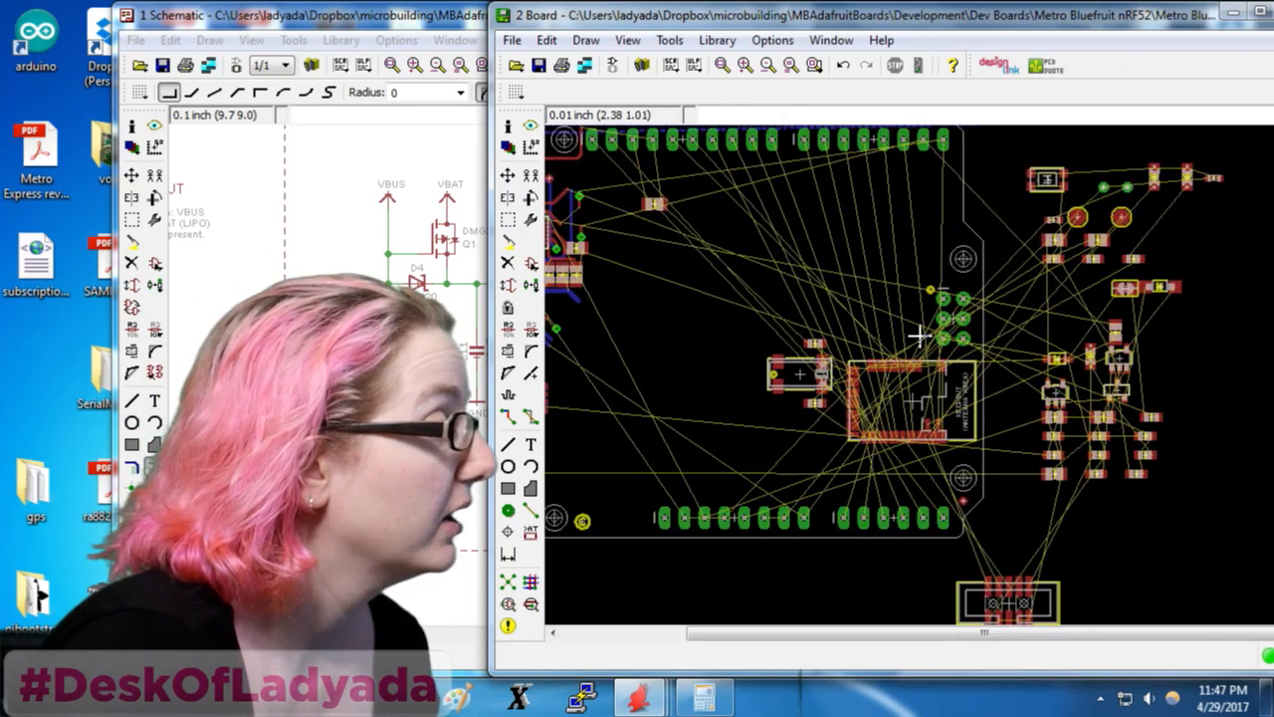
# Try to recalculate the board's airwires and polygon pours with Ratsnest
pyautogui.click(509, 580)
pyautogui.click(598, 618)
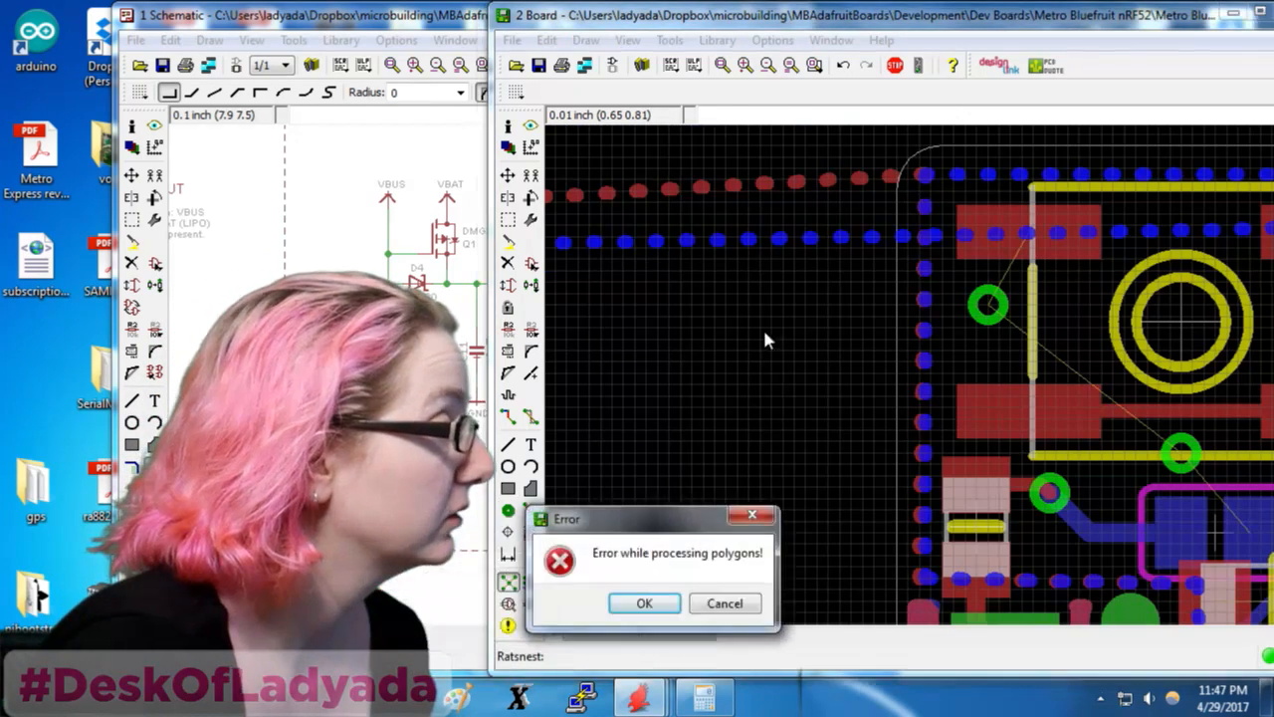
pyautogui.click(674, 606)
# Move the outer corners of the bottom-layer GND polygon inward from the antenna end, and recalculate the airwires and pours
pyautogui.click(509, 175)
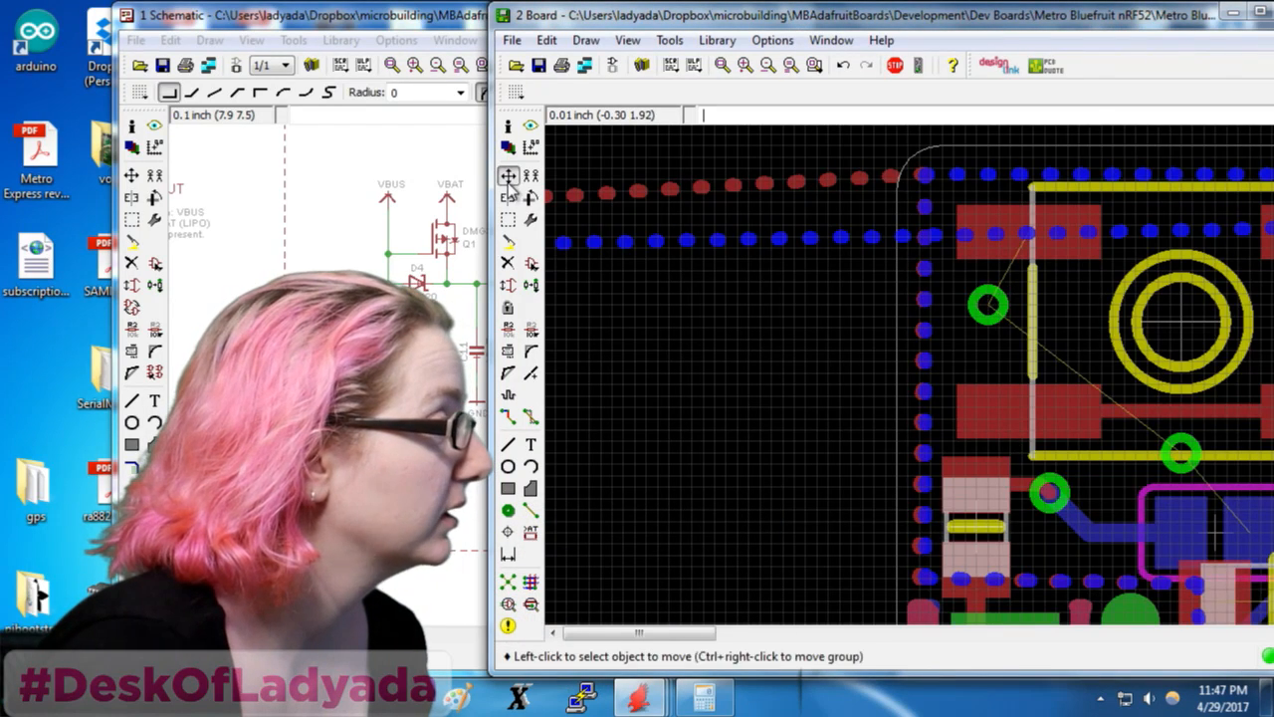
pyautogui.scroll(-10, 748, 247)
pyautogui.click(672, 331)
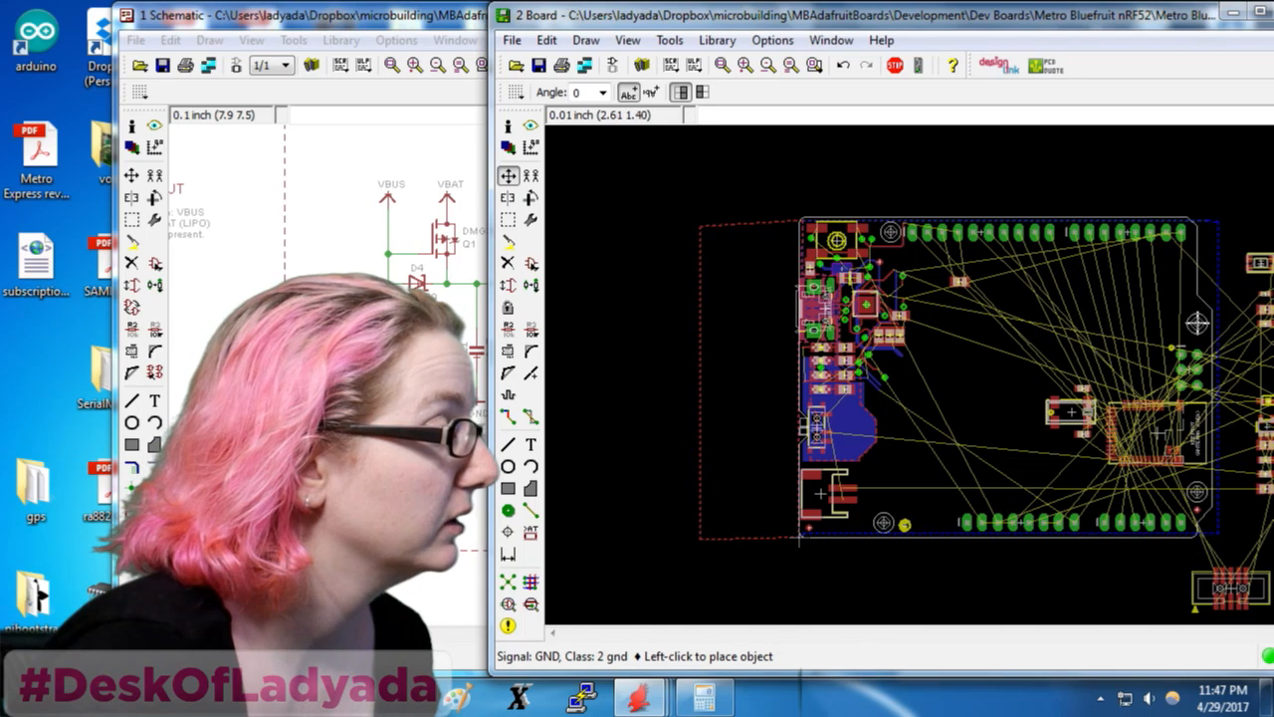
pyautogui.click(1134, 329)
pyautogui.scroll(3, 1224, 236)
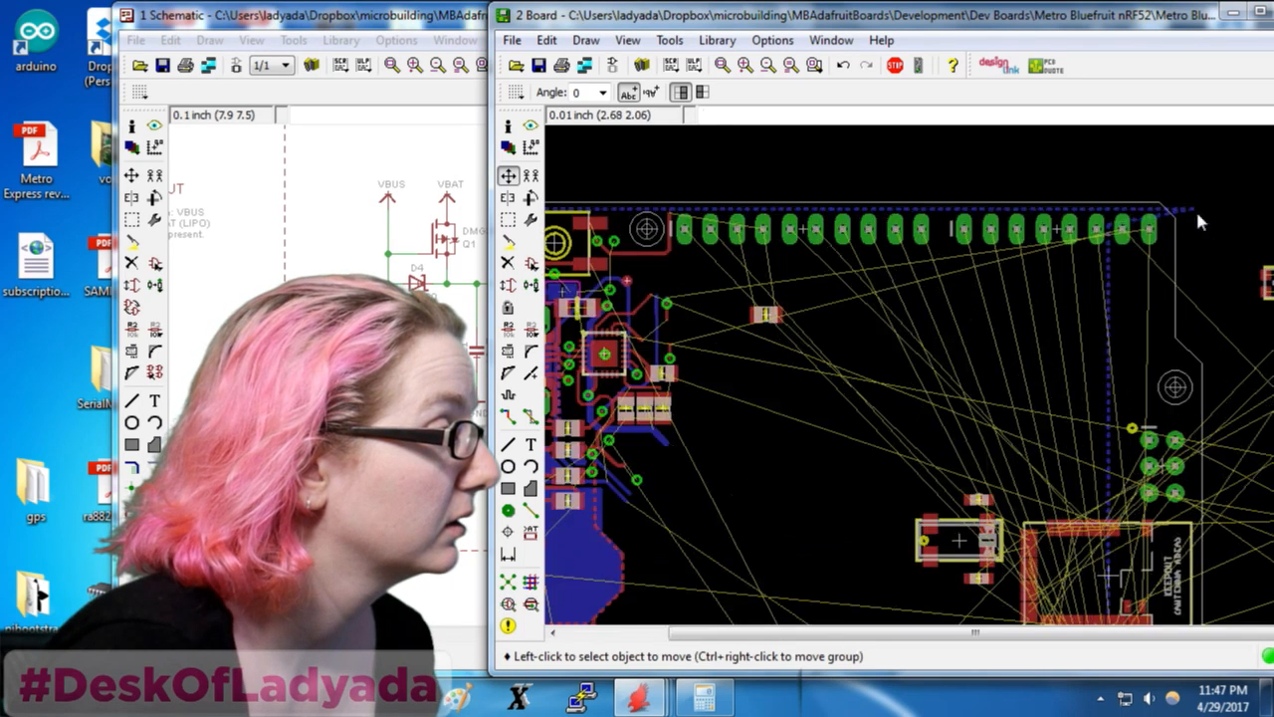
pyautogui.click(1195, 209)
pyautogui.click(1087, 203)
pyautogui.scroll(-4, 1078, 138)
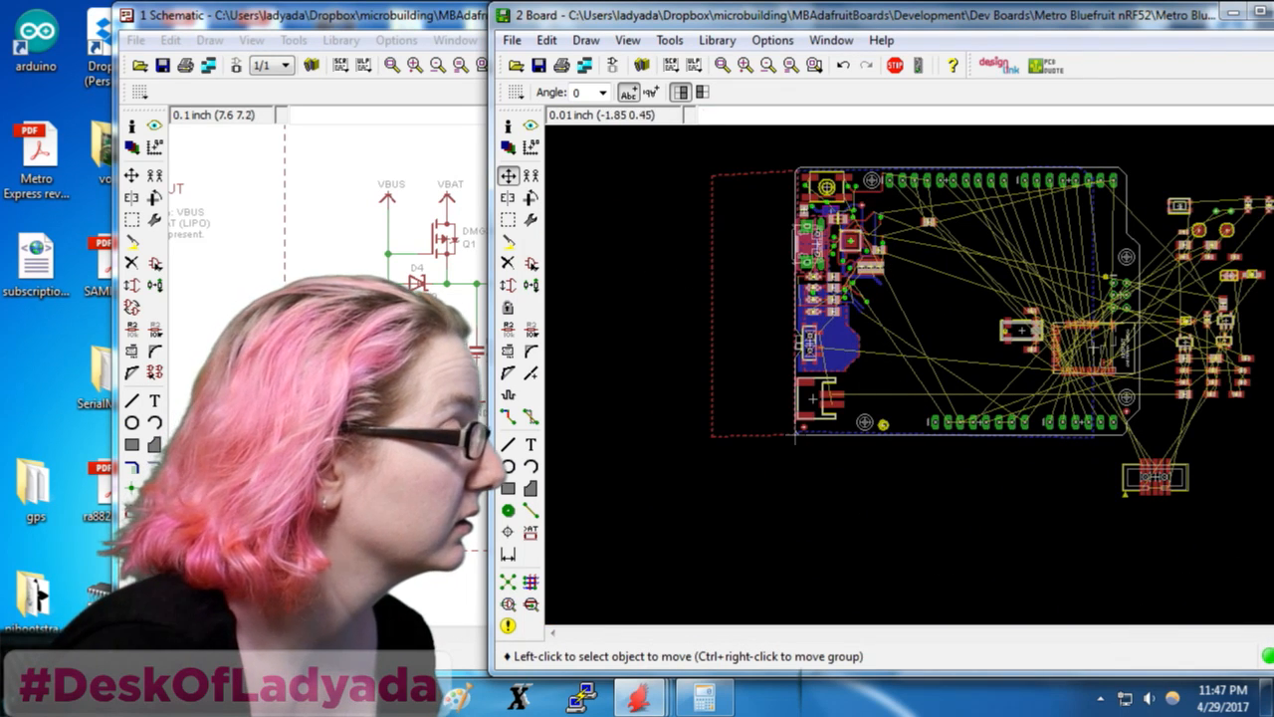
pyautogui.click(509, 581)
pyautogui.scroll(3, 1175, 246)
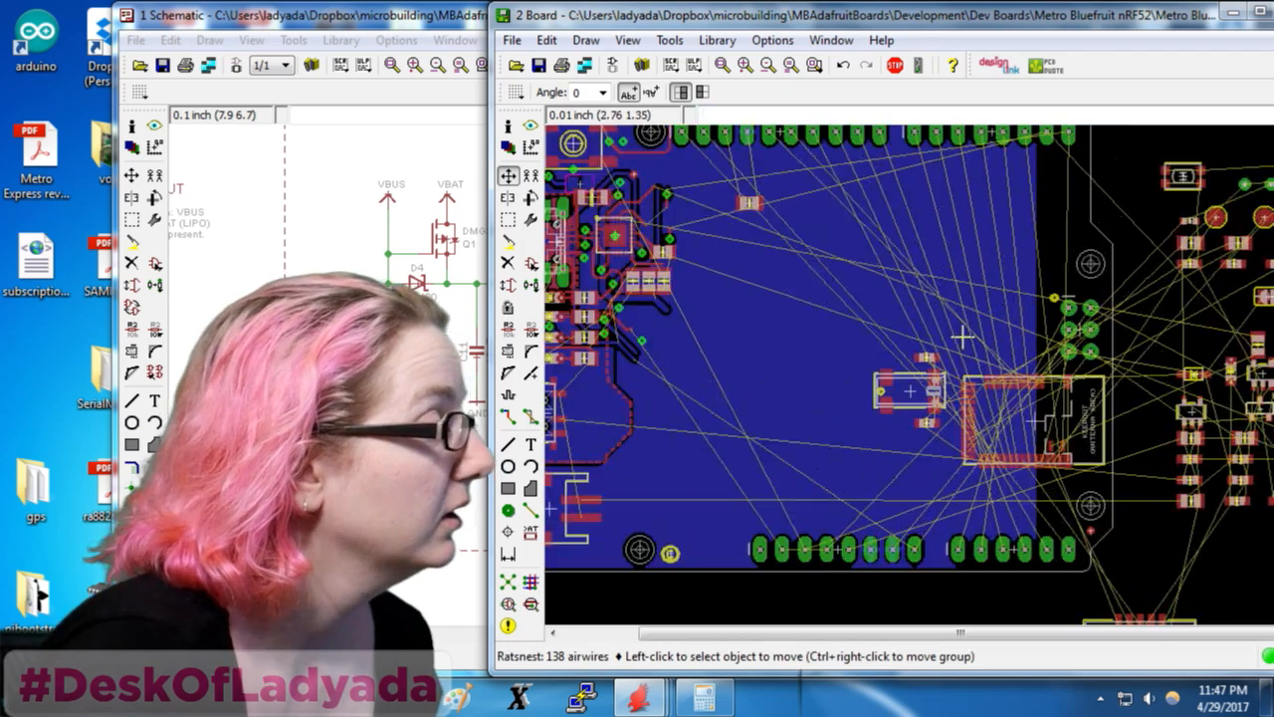
pyautogui.click(509, 581)
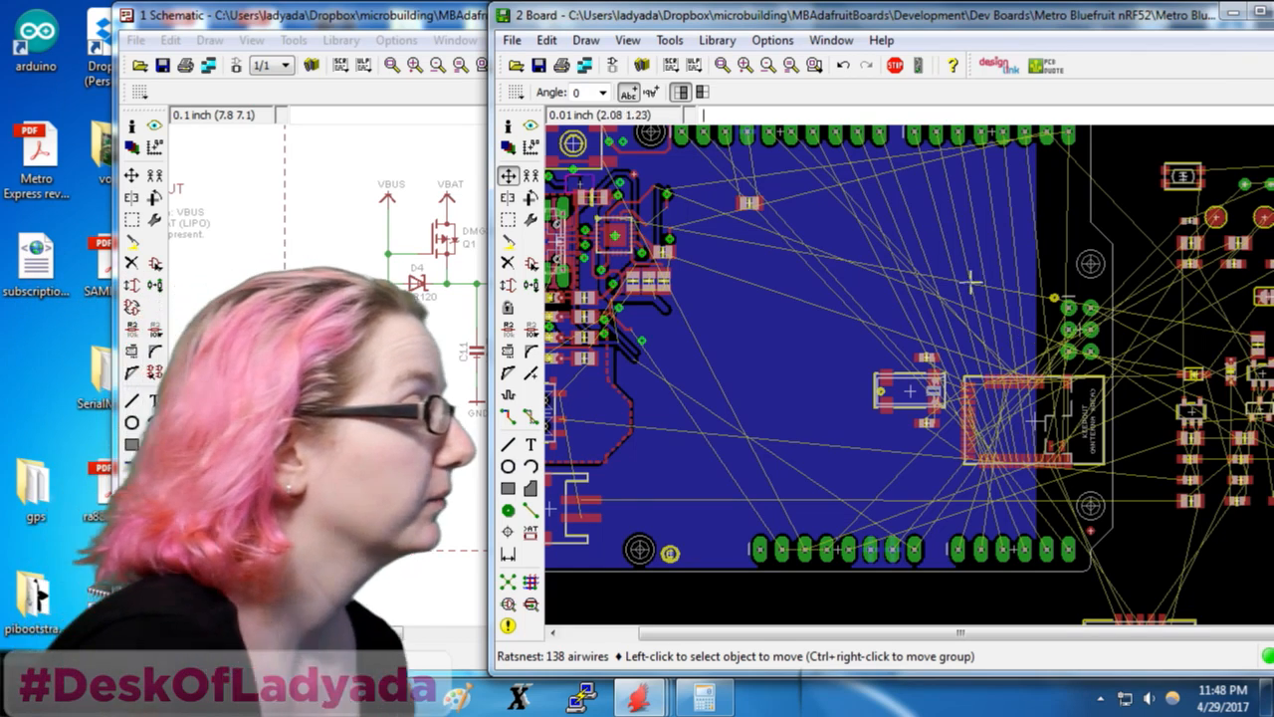
# Examine the MDBT42 Bluetooth module's pins in the schematic against its footprint and antenna keepout area on the board
pyautogui.click(448, 32)
pyautogui.scroll(-6, 618, 358)
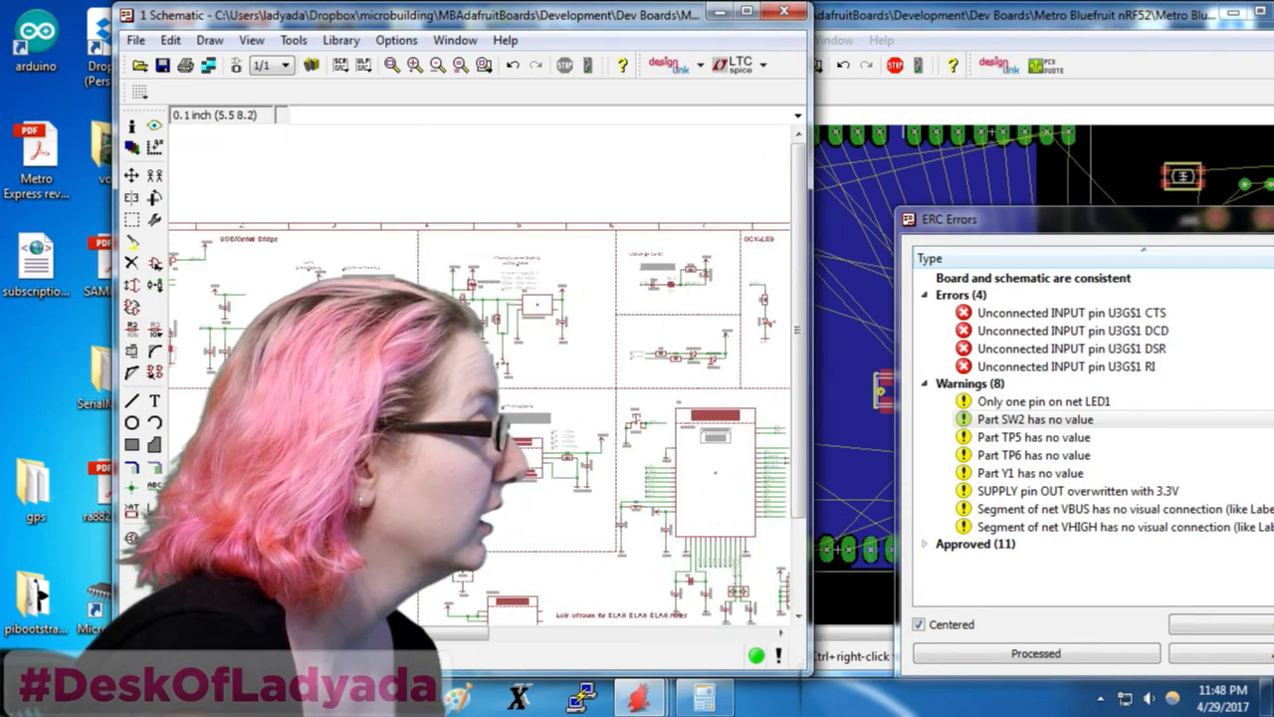
pyautogui.scroll(4, 736, 453)
pyautogui.scroll(-2, 670, 478)
pyautogui.scroll(4, 671, 309)
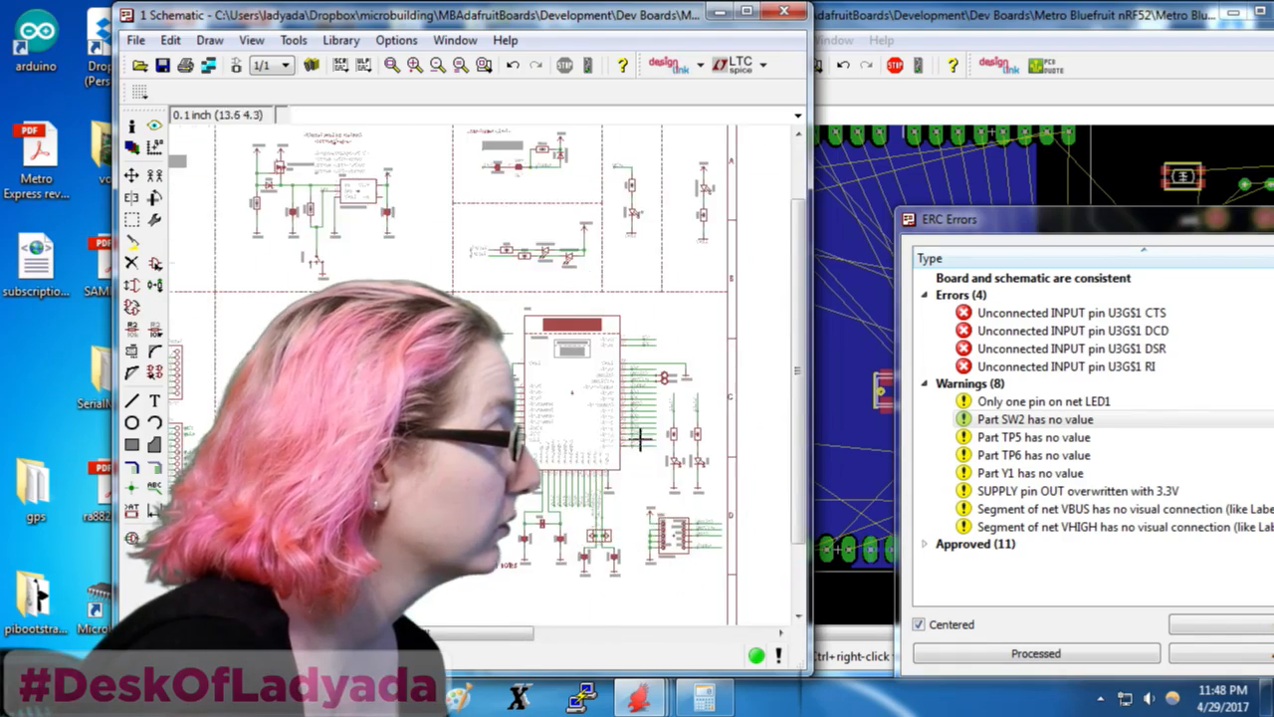
pyautogui.scroll(1, 687, 320)
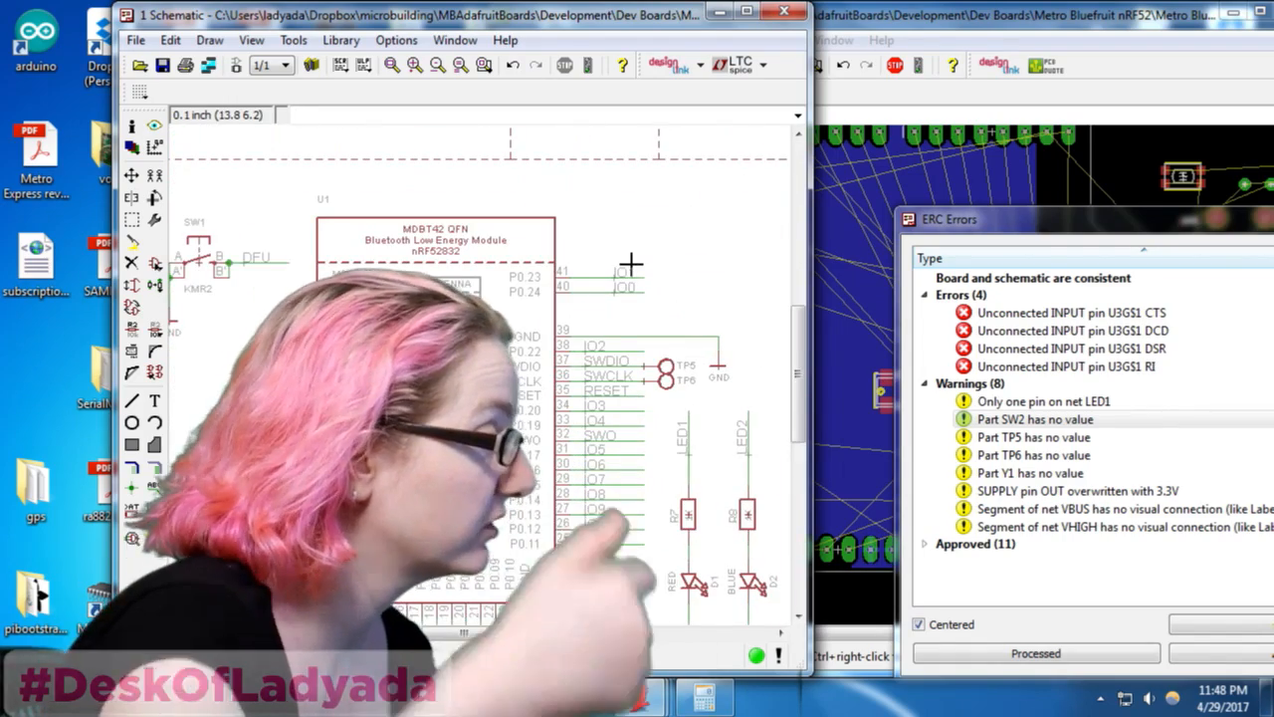
pyautogui.click(1141, 90)
pyautogui.scroll(5, 1085, 493)
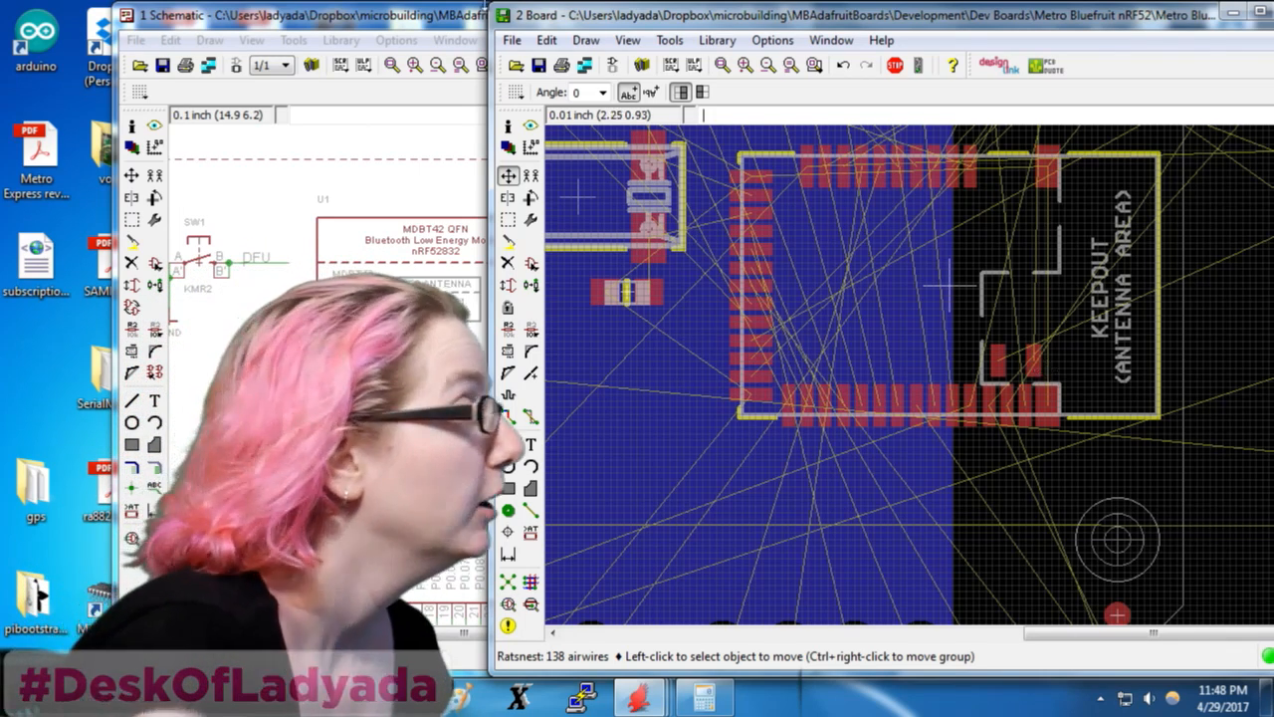
pyautogui.click(329, 10)
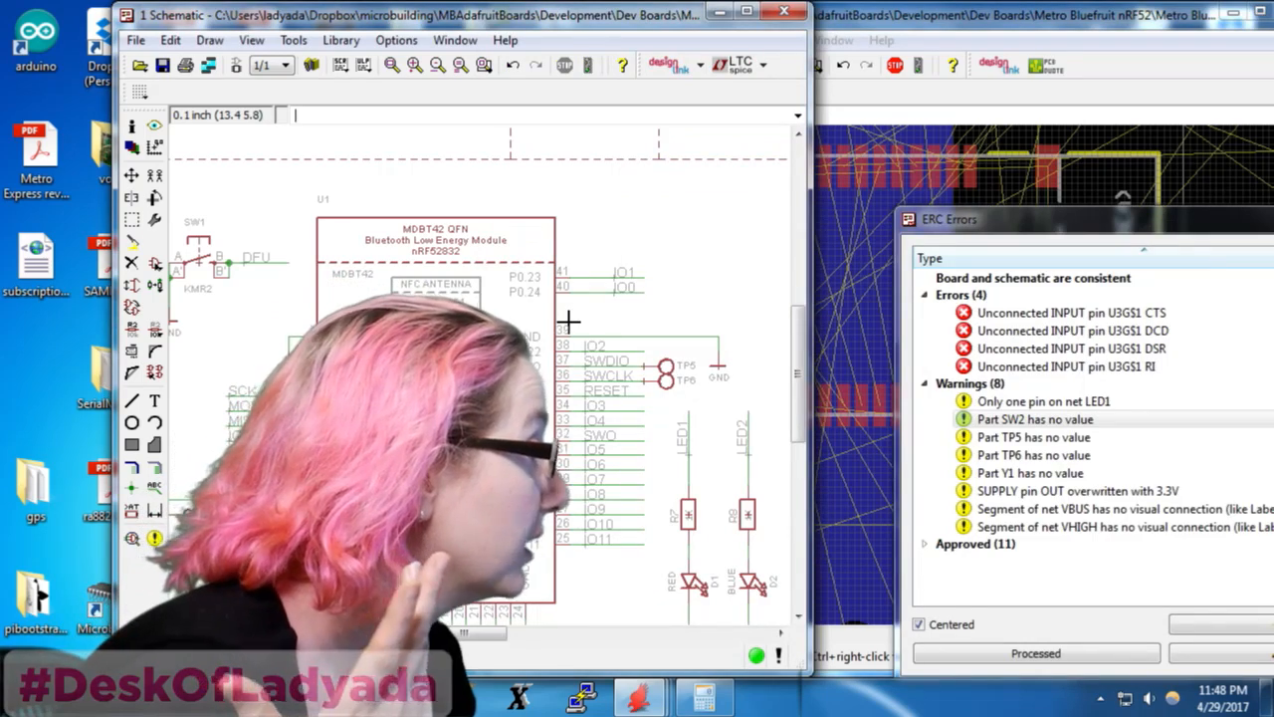
pyautogui.scroll(-3, 568, 318)
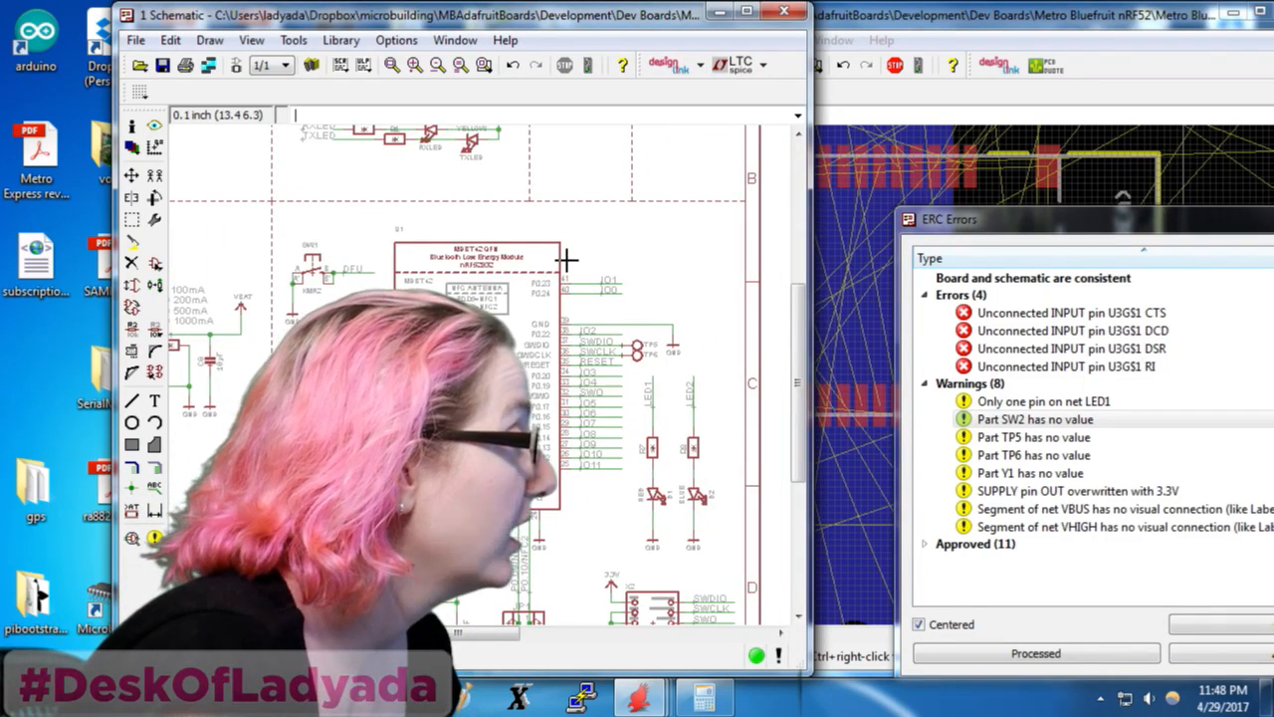
pyautogui.scroll(-2, 572, 317)
pyautogui.scroll(1, 572, 319)
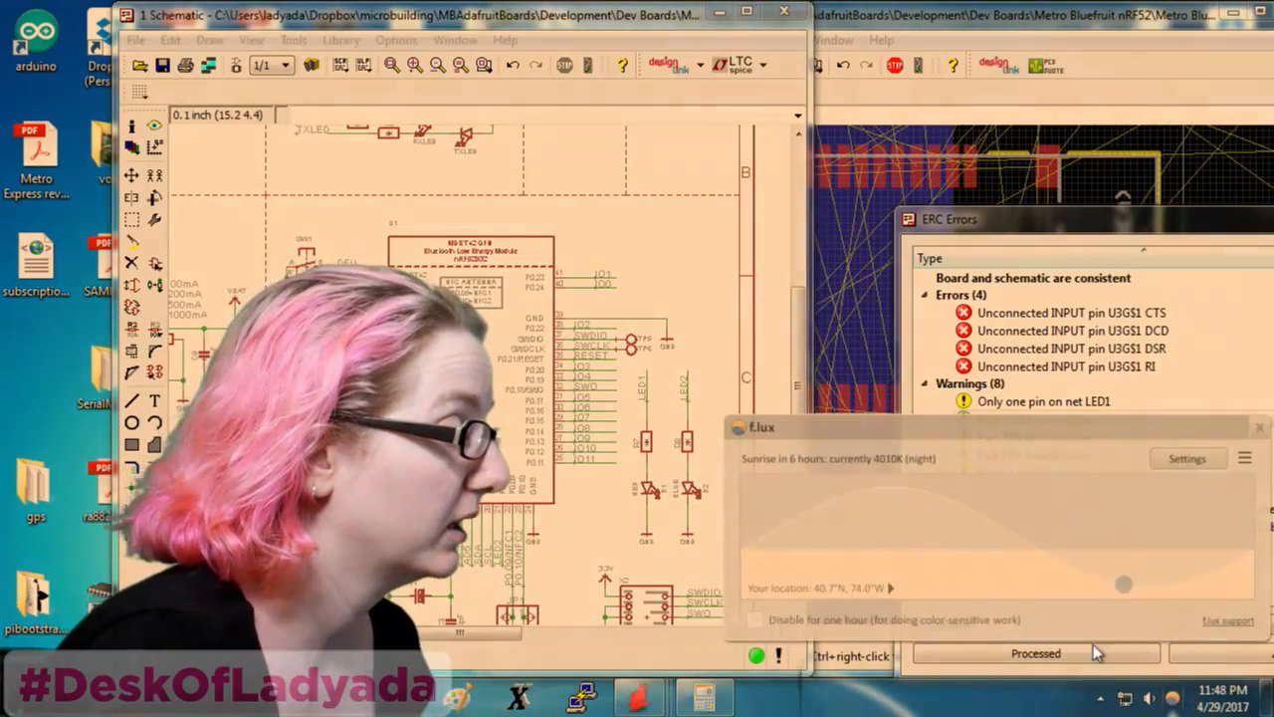
# Disable the f.lux screen tinting for one hour and close its window
pyautogui.click(849, 624)
pyautogui.click(1259, 428)
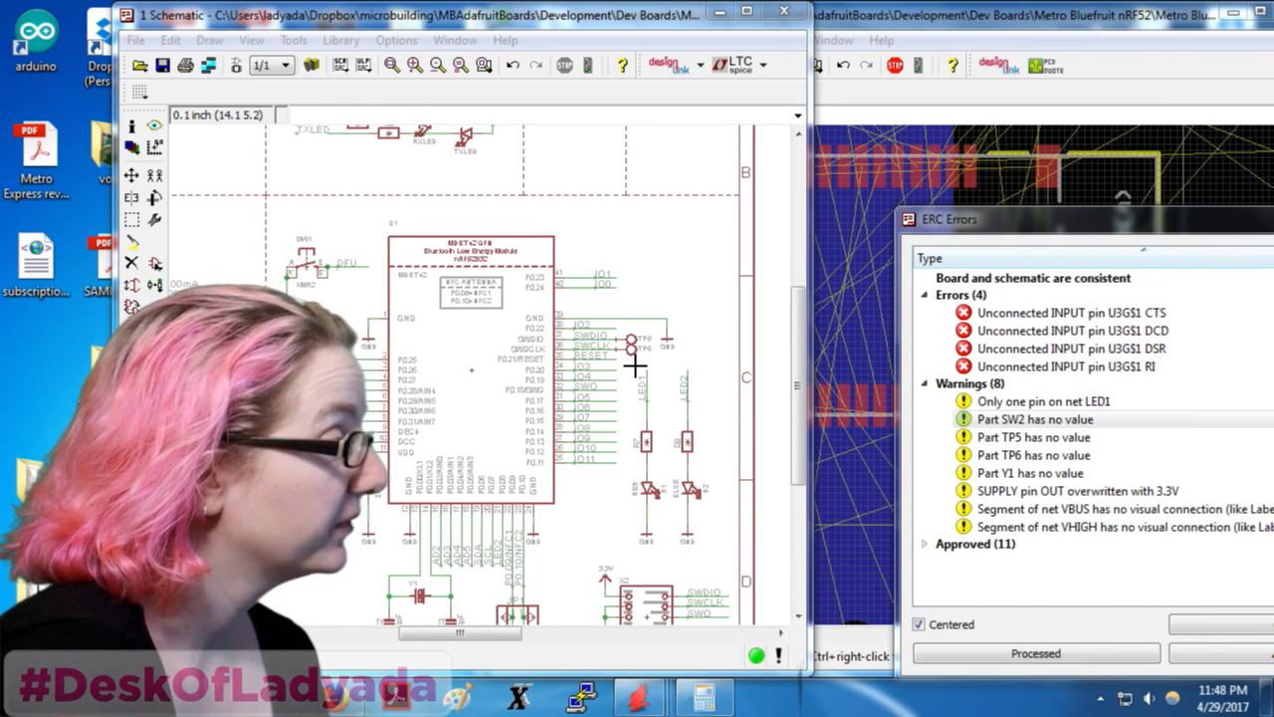
# Examine the LED1 and LED2 circuits in the schematic and the parts around the slide switch on the board
pyautogui.click(670, 45)
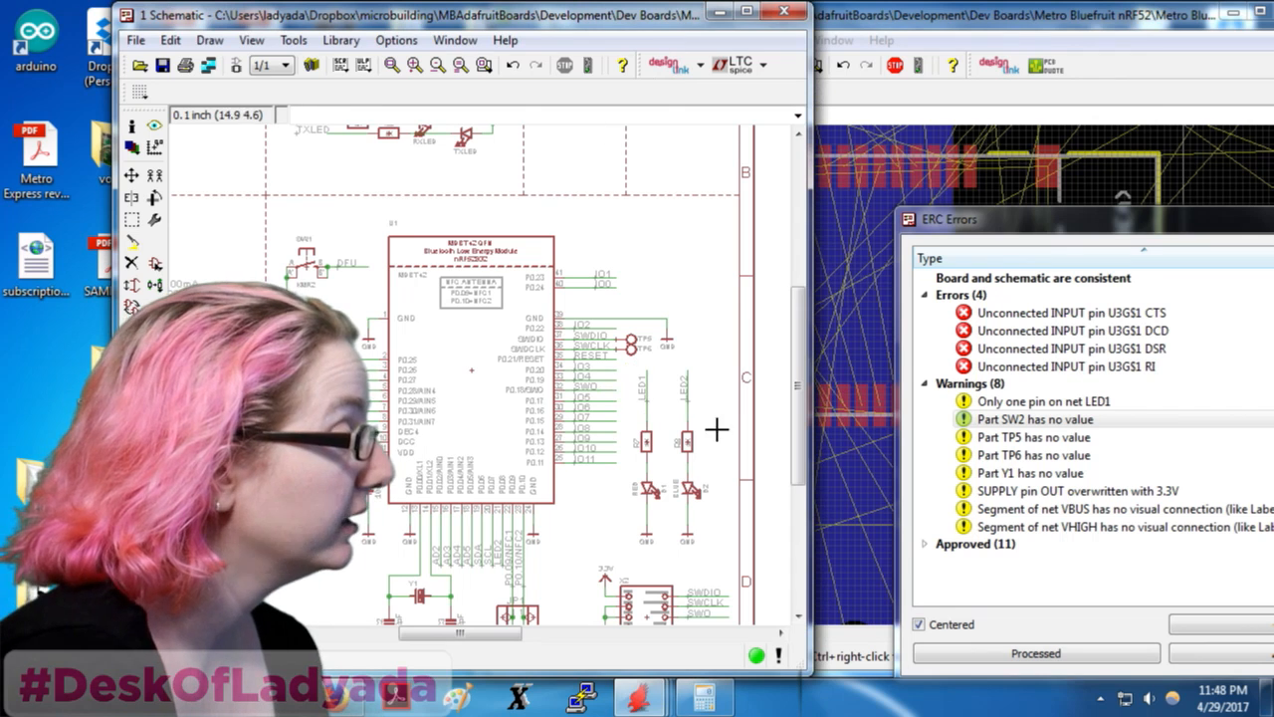
pyautogui.scroll(1, 738, 459)
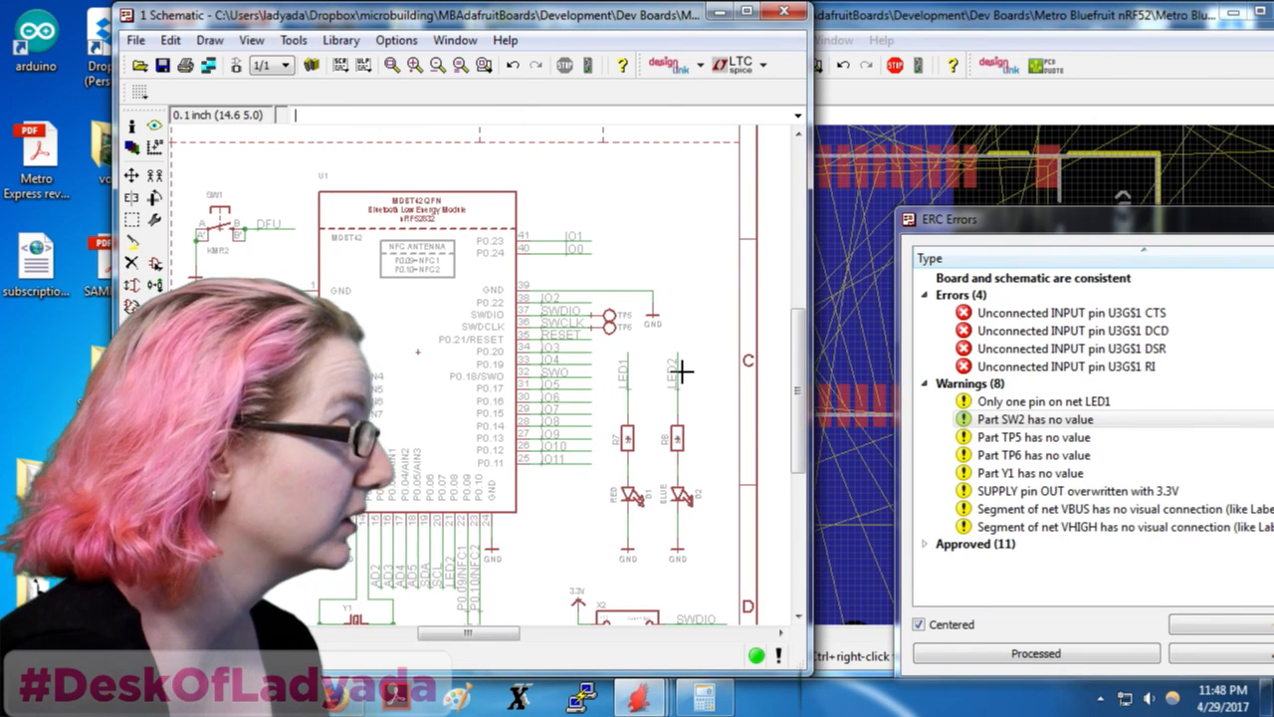
pyautogui.click(905, 91)
pyautogui.scroll(-9, 1075, 136)
pyautogui.scroll(2, 786, 245)
pyautogui.scroll(4, 889, 275)
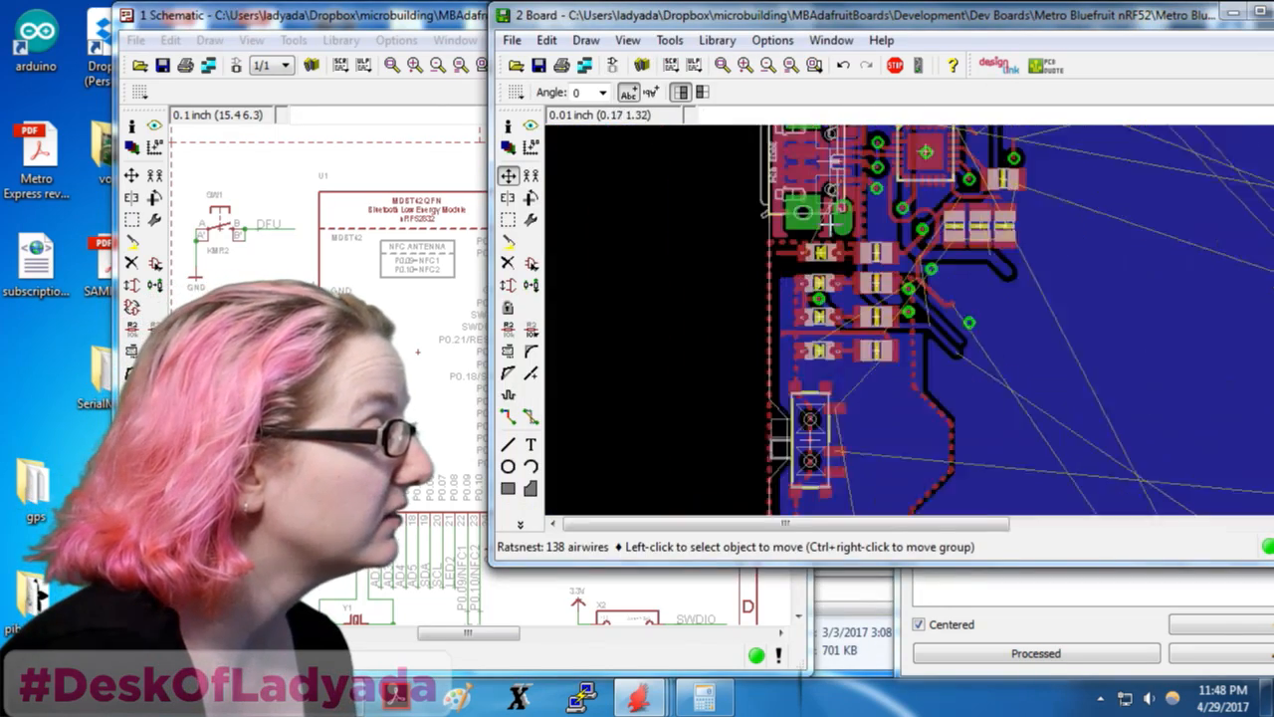
# Rename the net segment feeding the SCK LED to IO13 in the schematic and accept connecting the nets
pyautogui.click(443, 22)
pyautogui.scroll(-7, 526, 302)
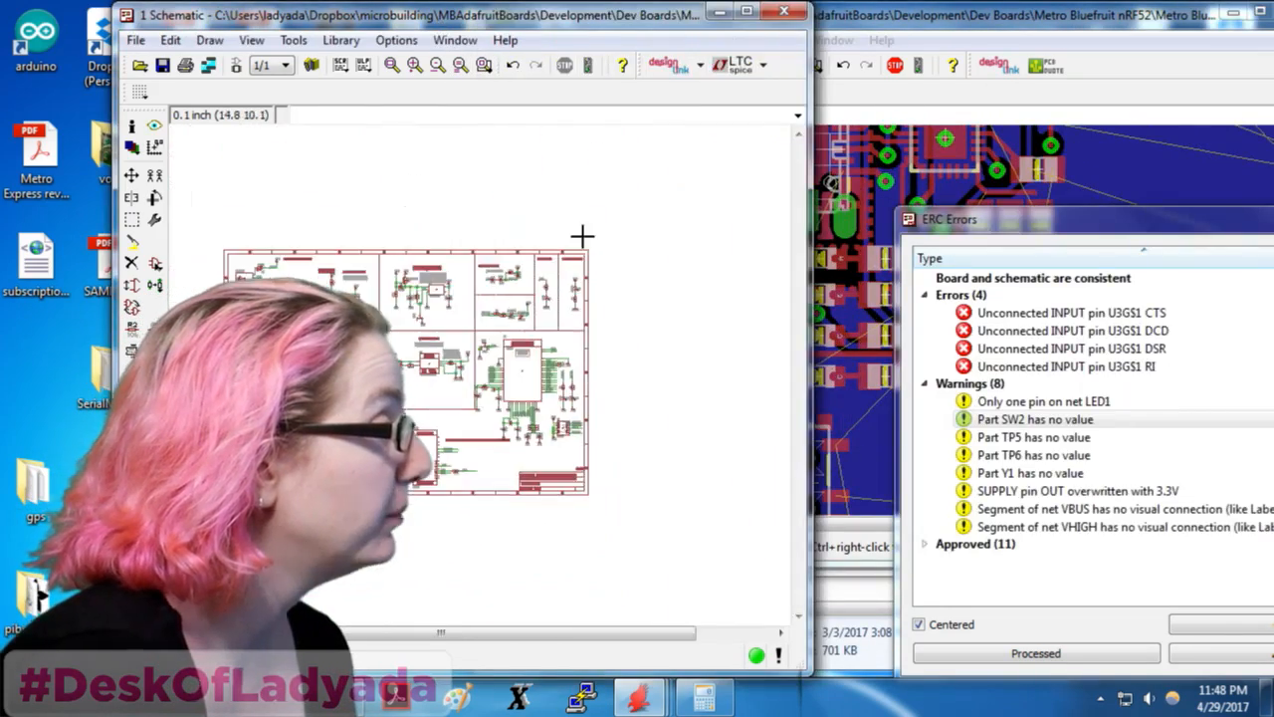
pyautogui.scroll(3, 583, 236)
pyautogui.scroll(4, 484, 409)
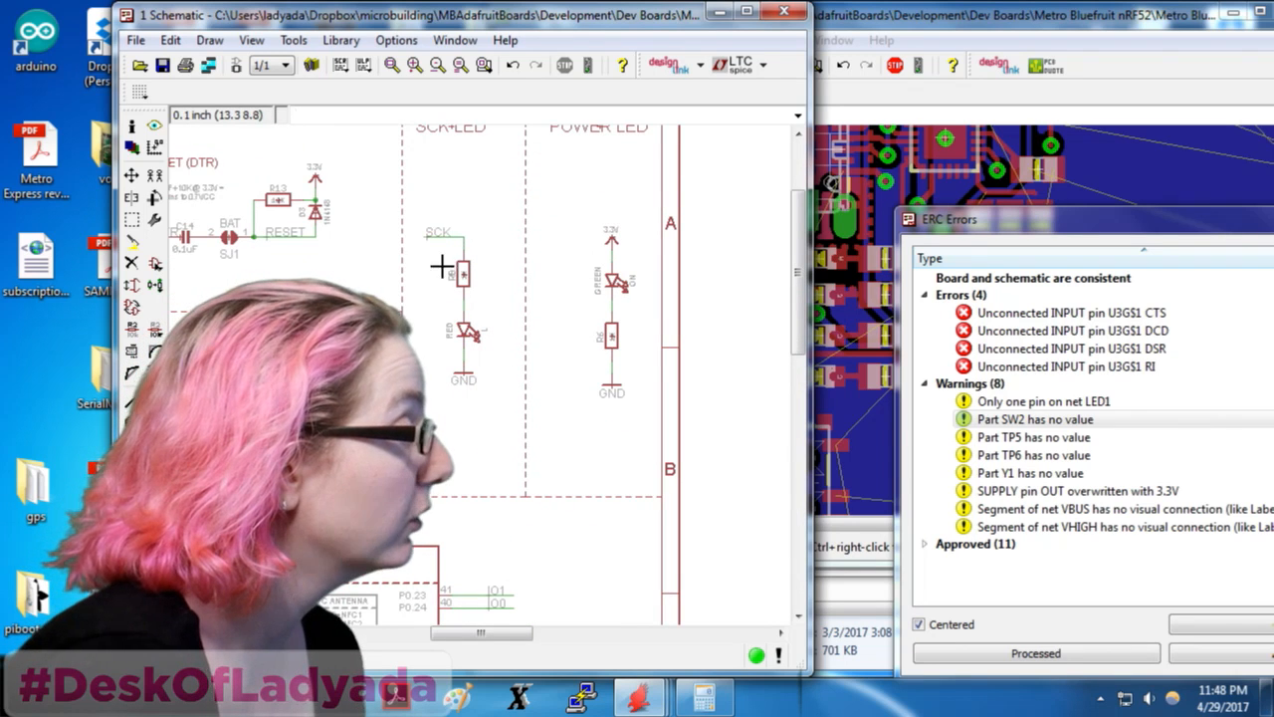
pyautogui.click(131, 326)
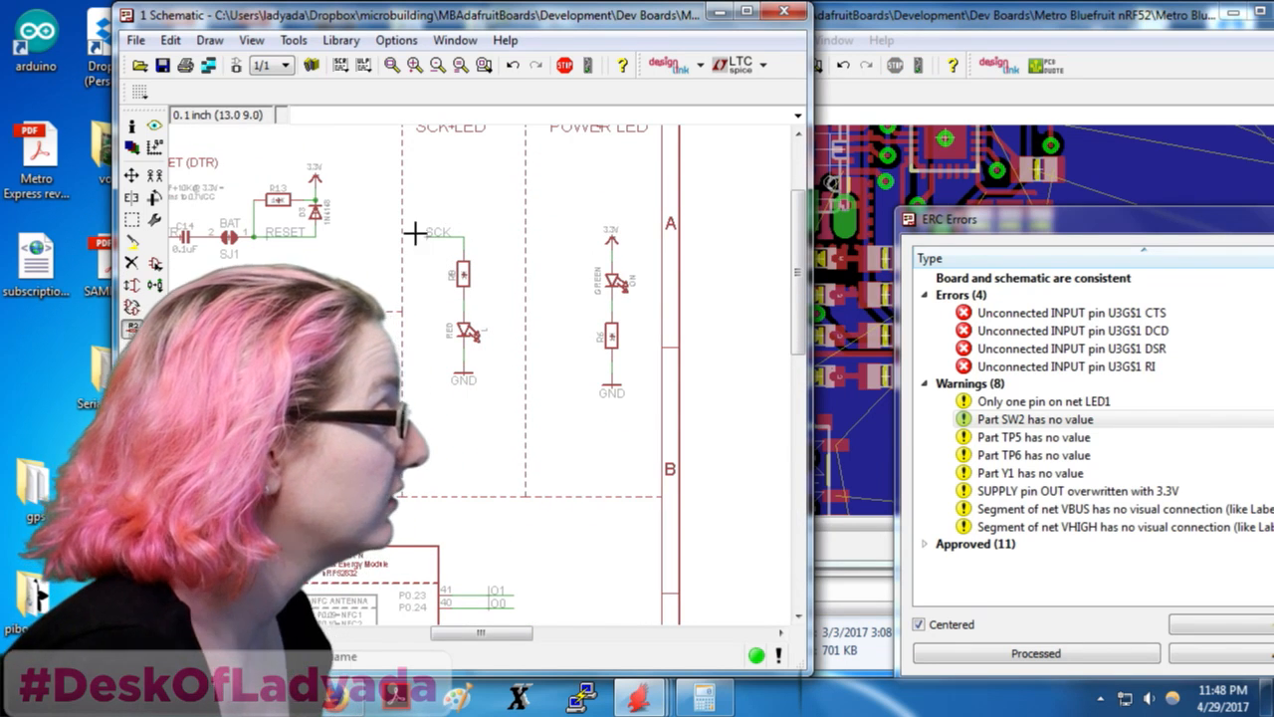
pyautogui.click(429, 235)
pyautogui.click(429, 236)
pyautogui.write('IO13')
pyautogui.press('Return')
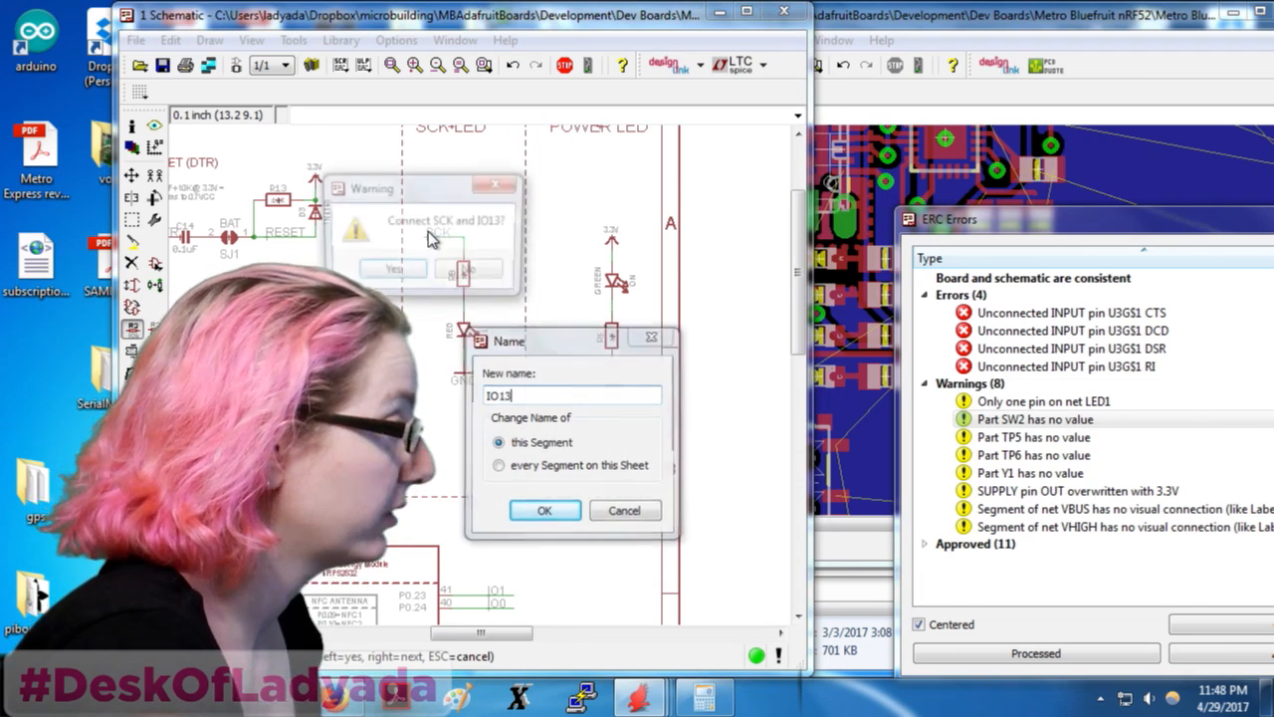
pyautogui.press('Return')
# Delete the LED1 circuit beside the Bluetooth module, including resistor R7, red LED D1 and its ground symbol
pyautogui.scroll(-5, 447, 202)
pyautogui.scroll(4, 475, 248)
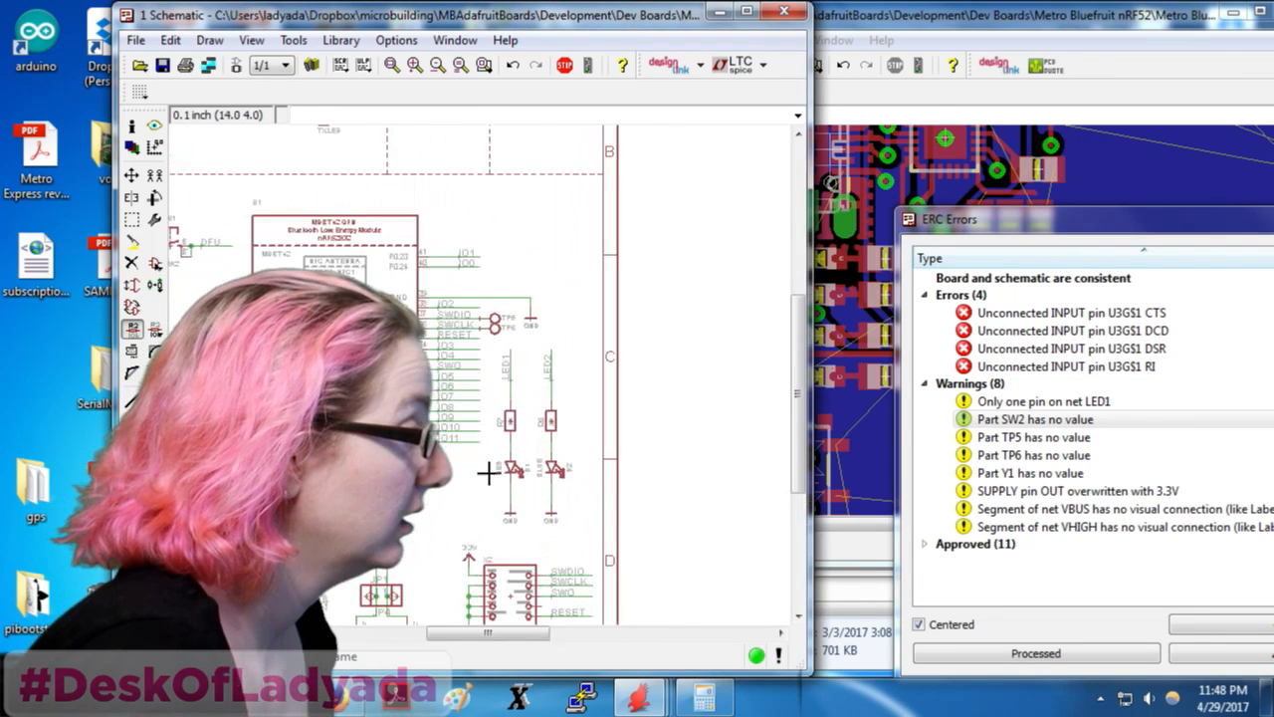
pyautogui.click(131, 219)
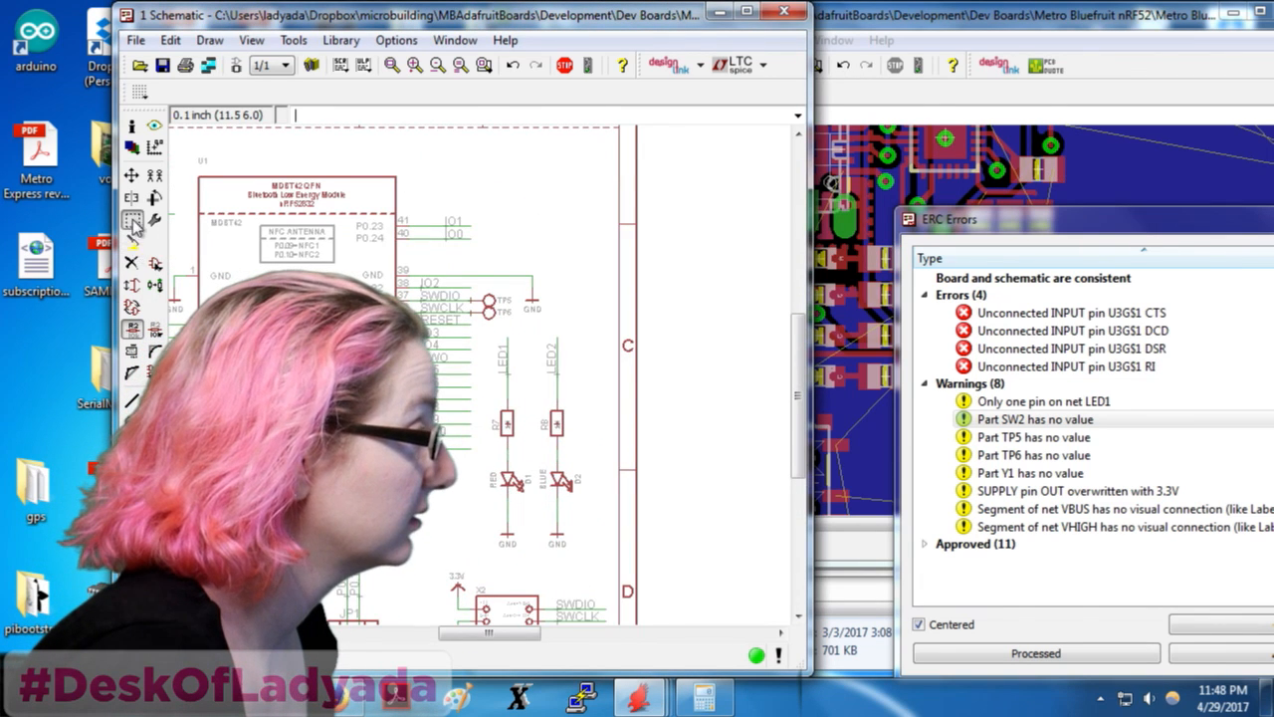
pyautogui.moveTo(486, 339); pyautogui.dragTo(532, 568)
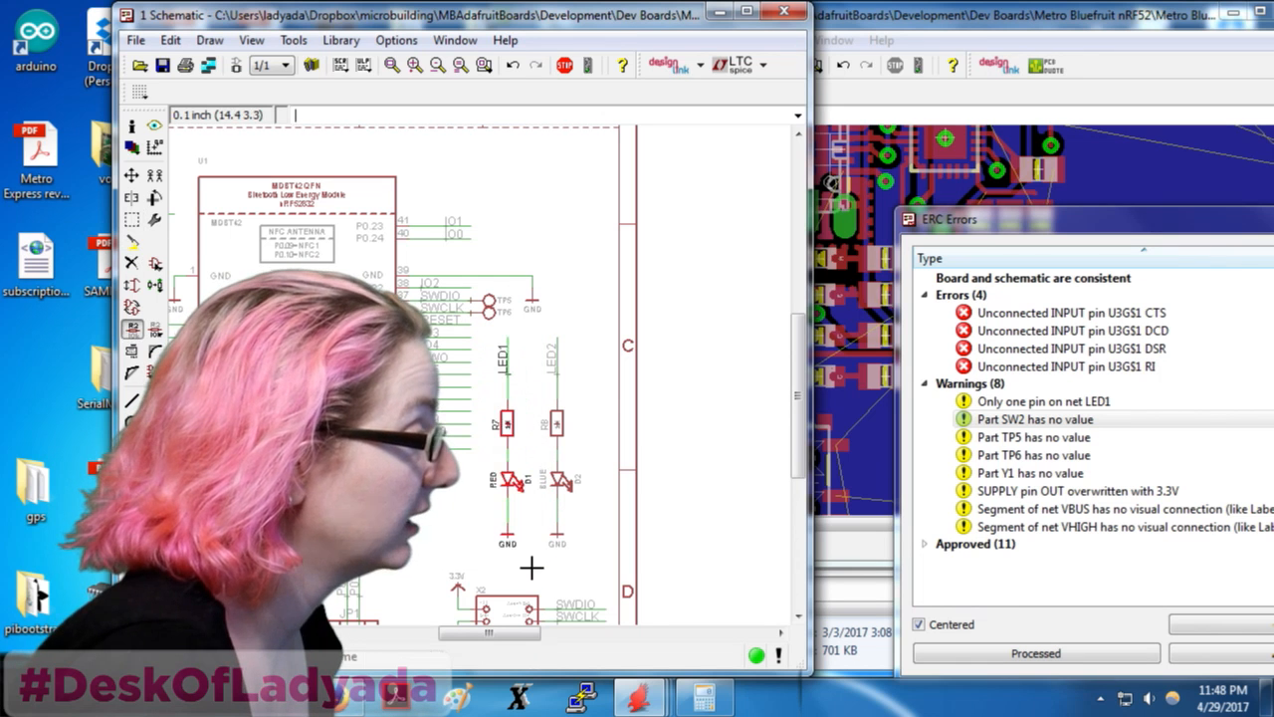
pyautogui.click(132, 264)
pyautogui.keyDown('ctrl'); pyautogui.rightClick(516, 440); pyautogui.keyUp('ctrl')
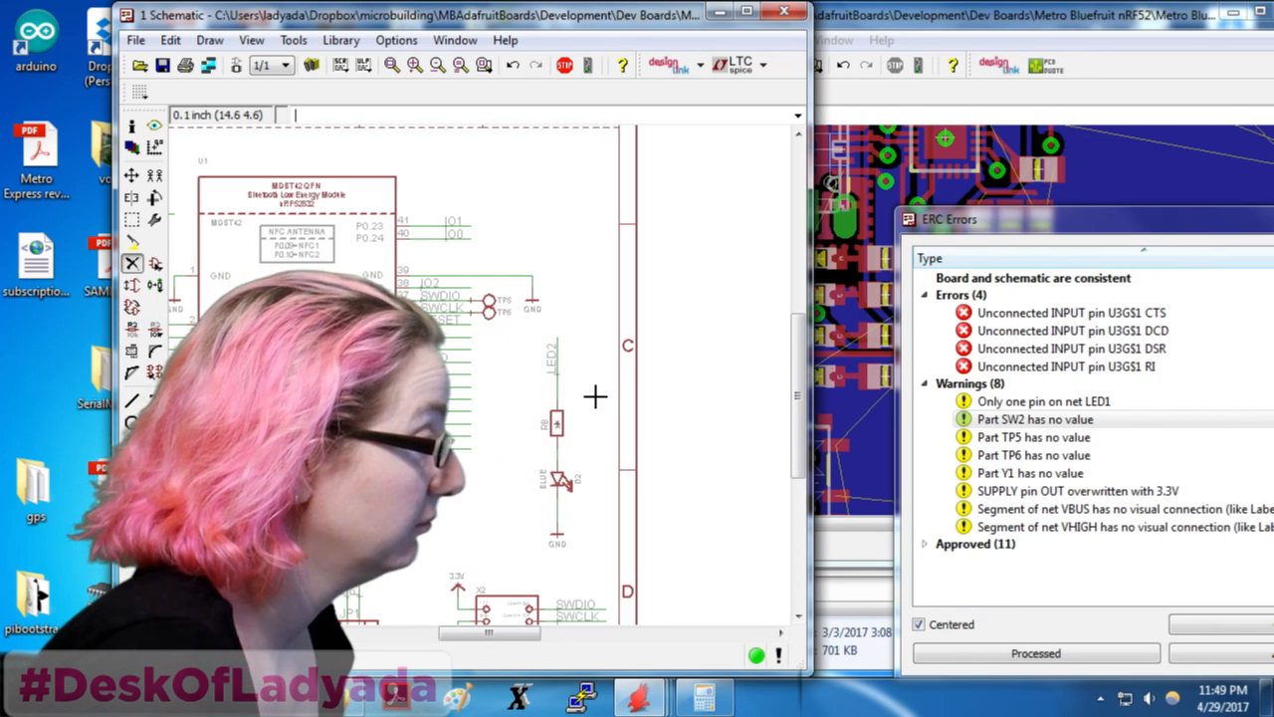
# Locate switch SW2 from its missing-value warning and set its value to SPDT R/A
pyautogui.scroll(-4, 597, 386)
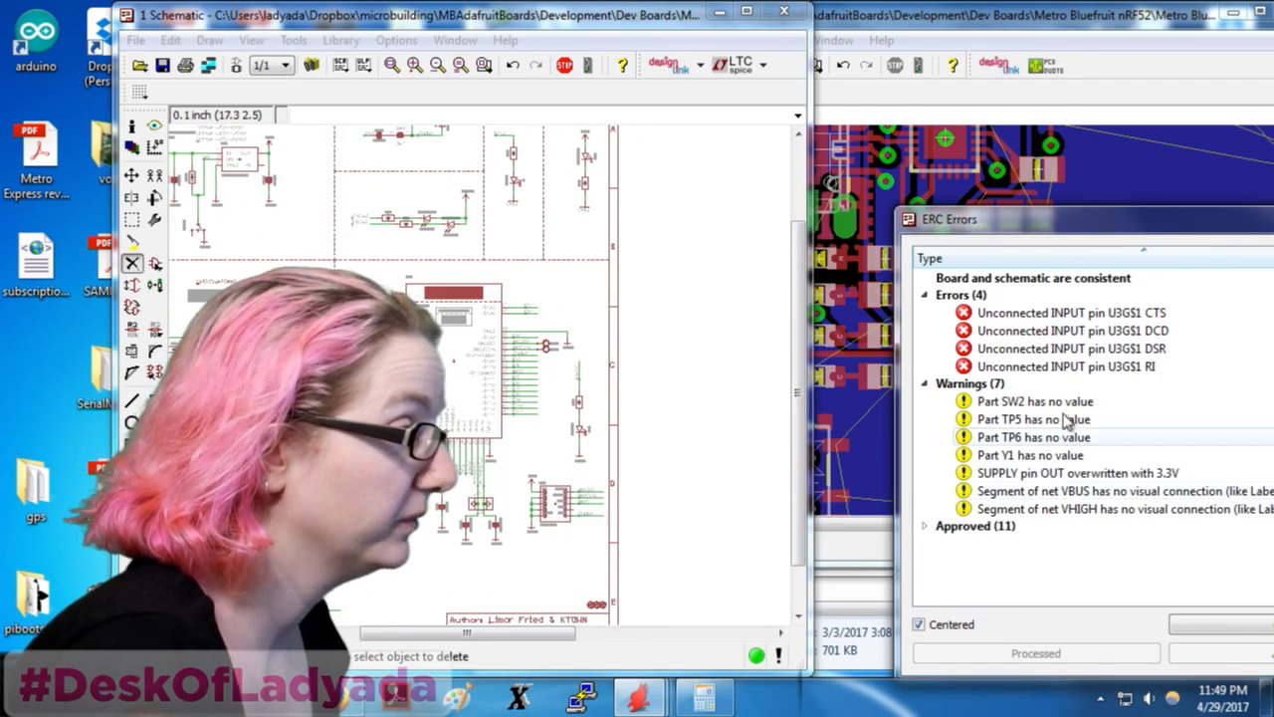
pyautogui.click(1071, 402)
pyautogui.scroll(7, 474, 377)
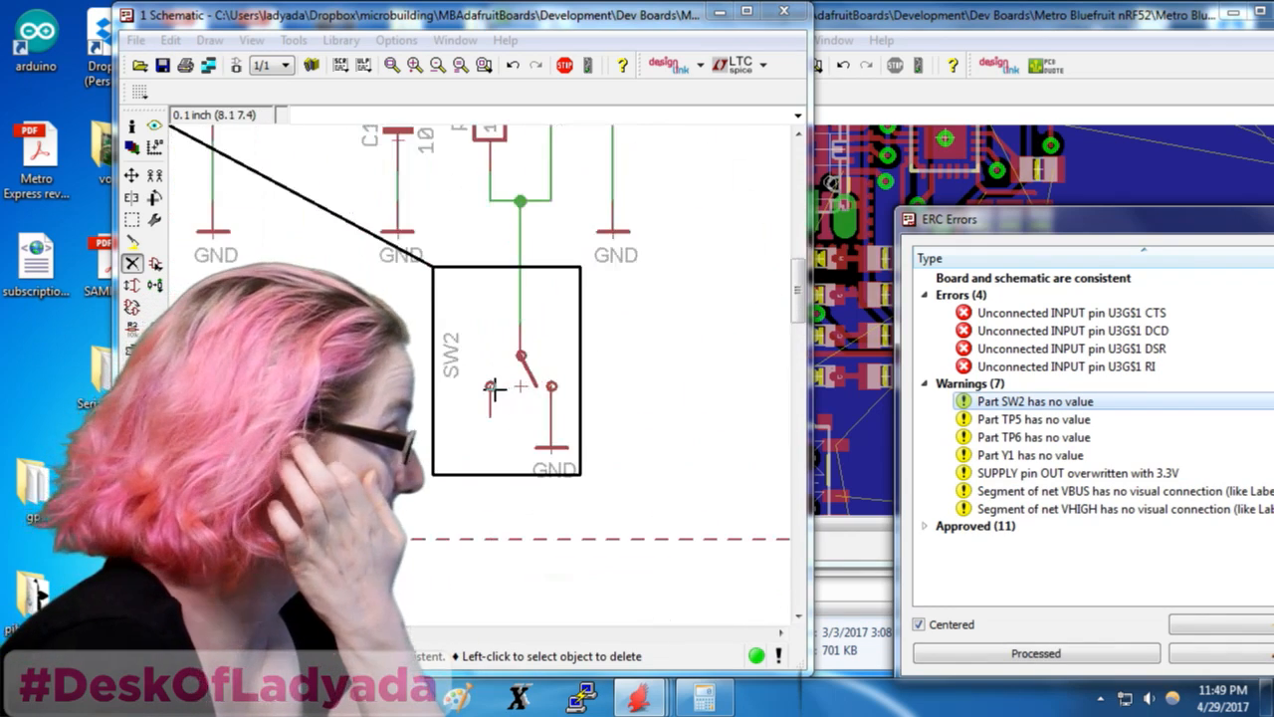
pyautogui.click(155, 330)
pyautogui.click(528, 396)
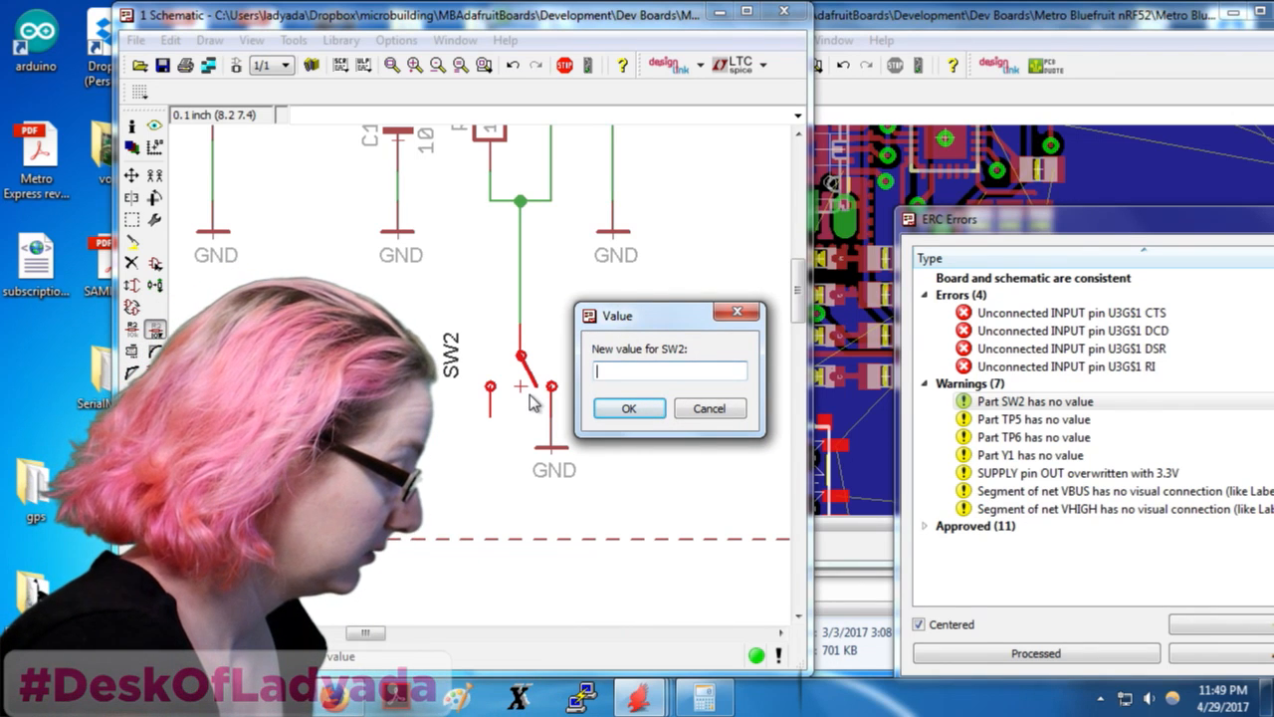
pyautogui.write('SPDT R/A')
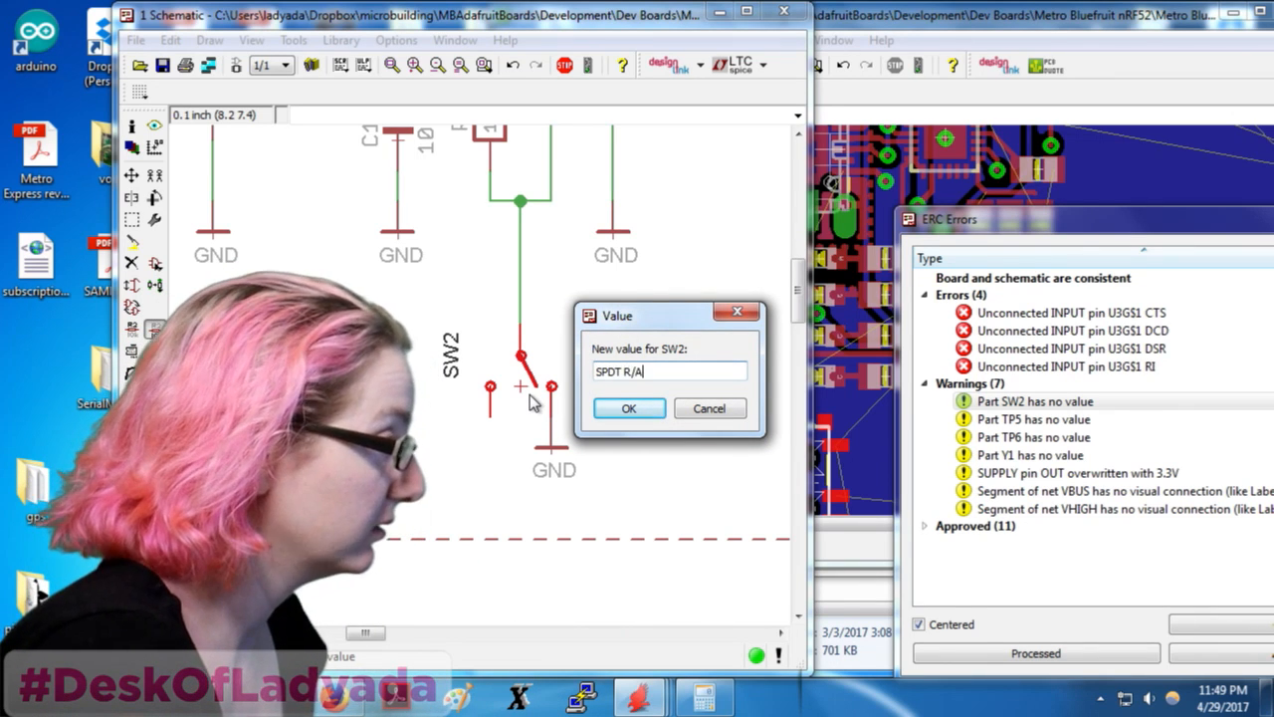
pyautogui.press('Return')
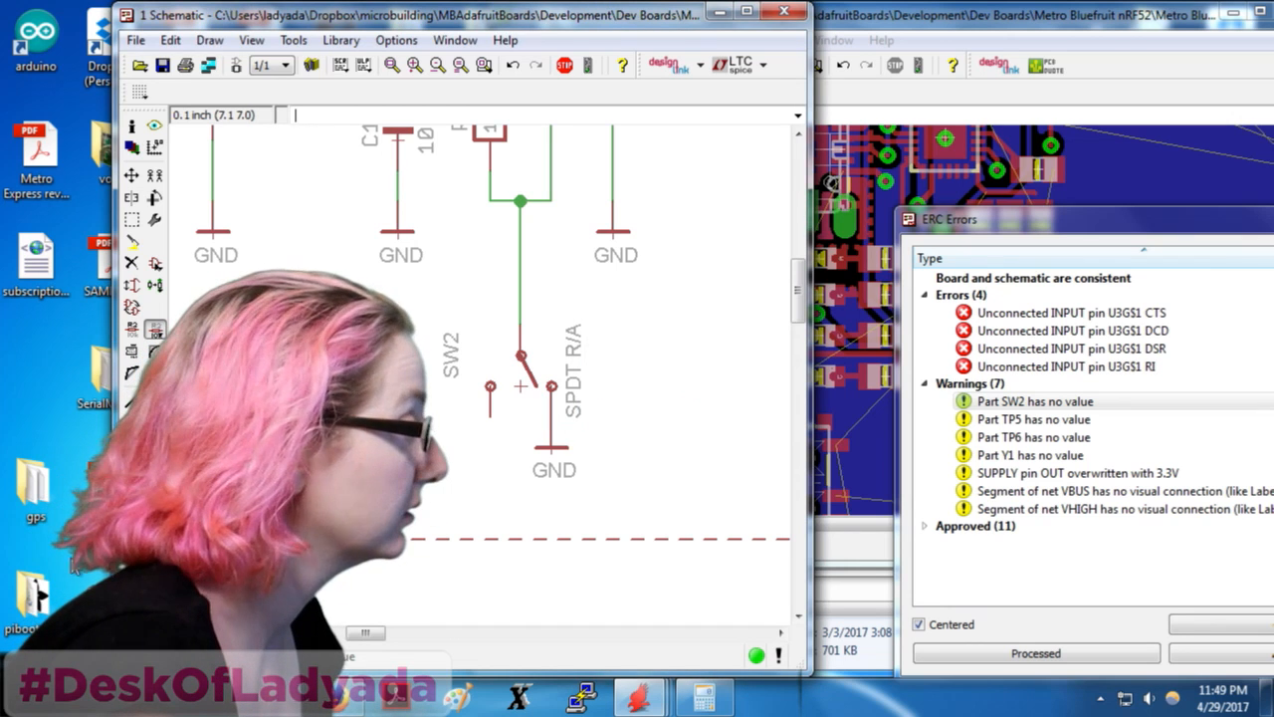
# Clear the SW2 warning and approve the missing-value warnings for test points TP5 and TP6
pyautogui.click(1043, 403)
pyautogui.click(1043, 403)
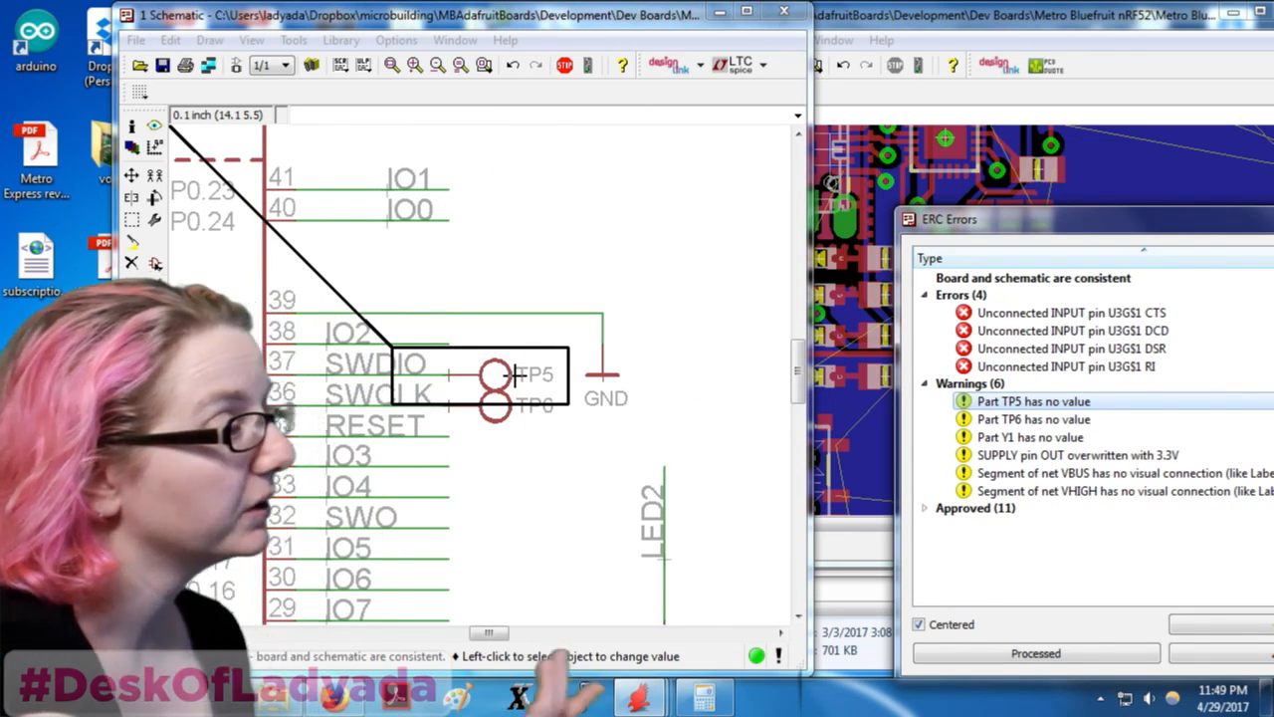
pyautogui.click(1187, 653)
pyautogui.click(1188, 653)
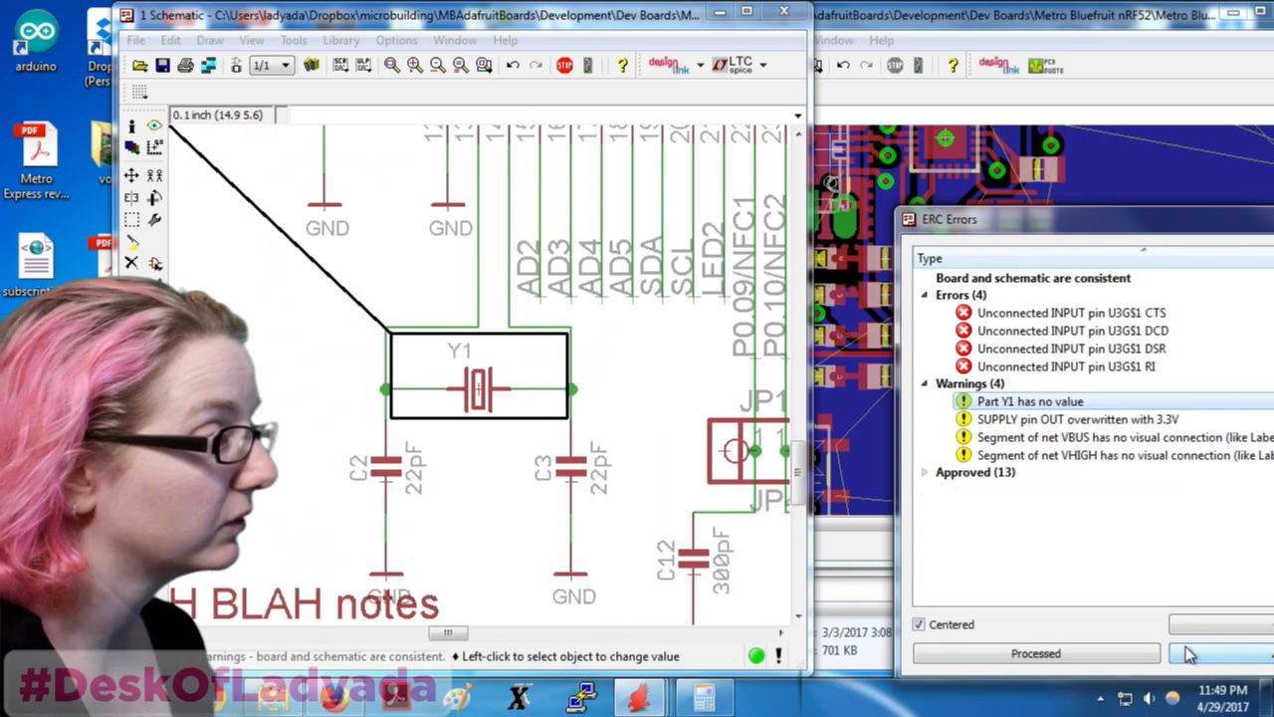
# Set the value of crystal Y1 to 32.768 KHz
pyautogui.click(511, 401)
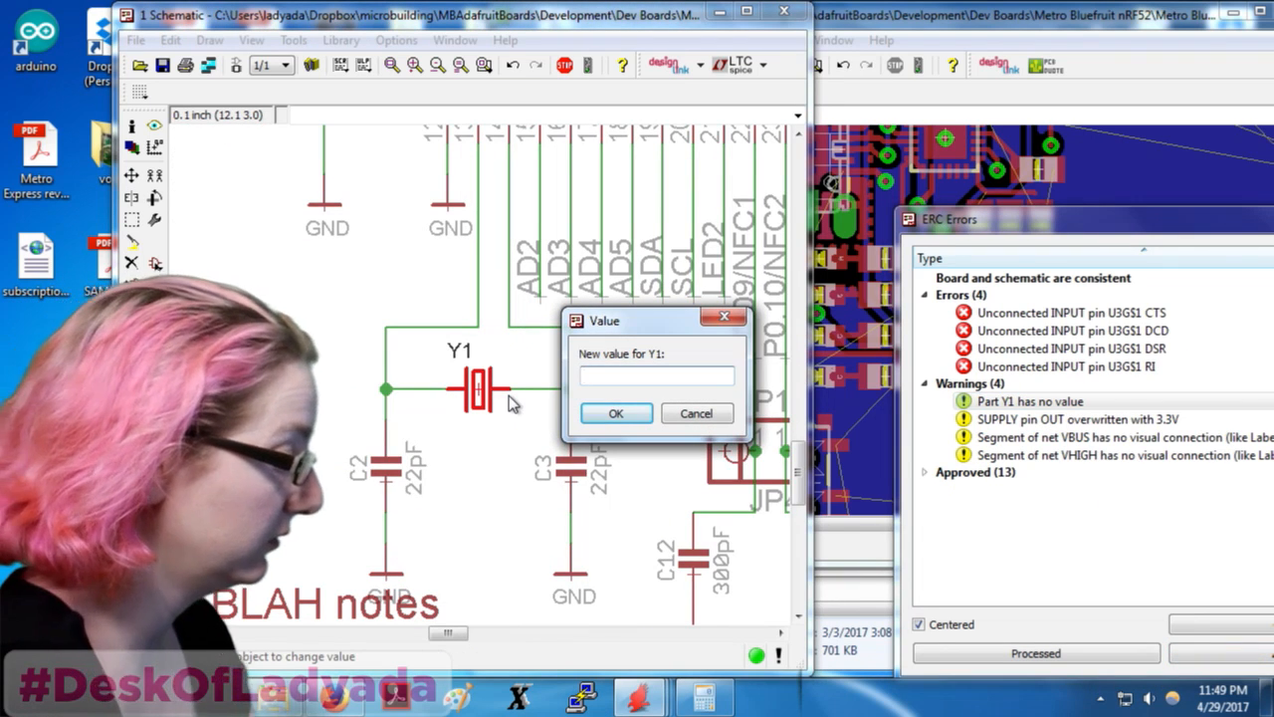
pyautogui.write('32.7')
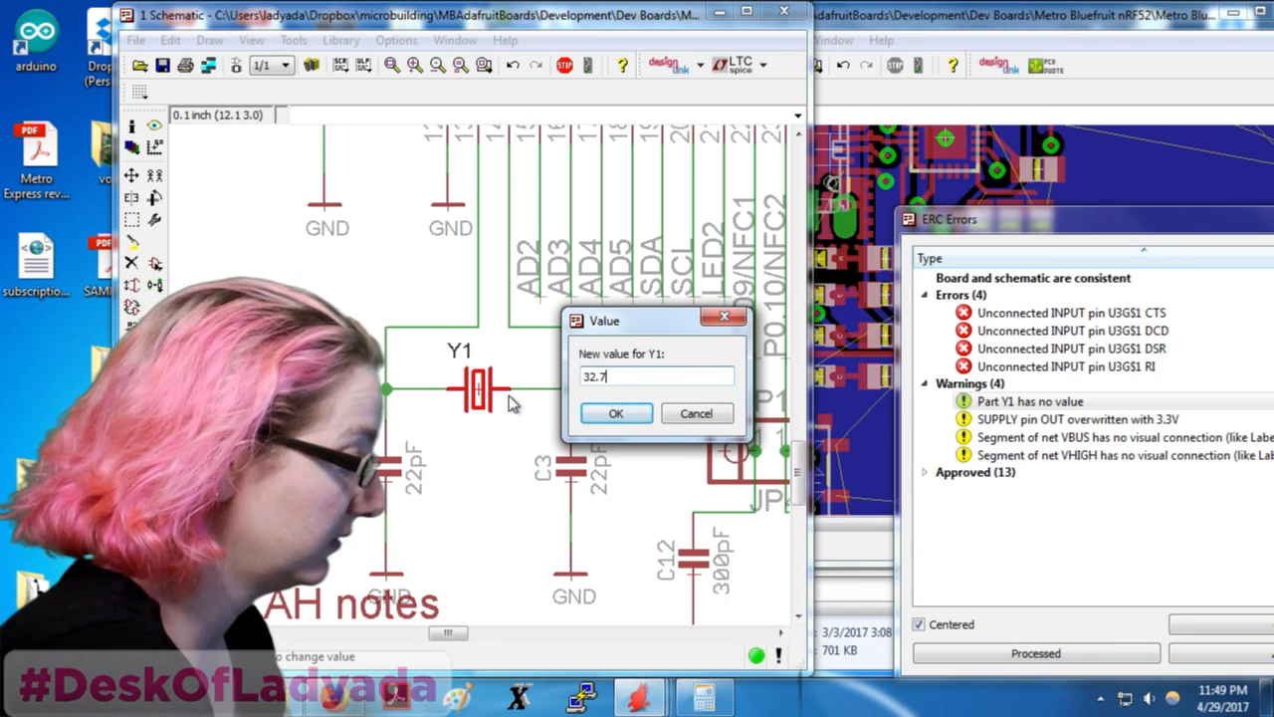
pyautogui.write('68Khz')
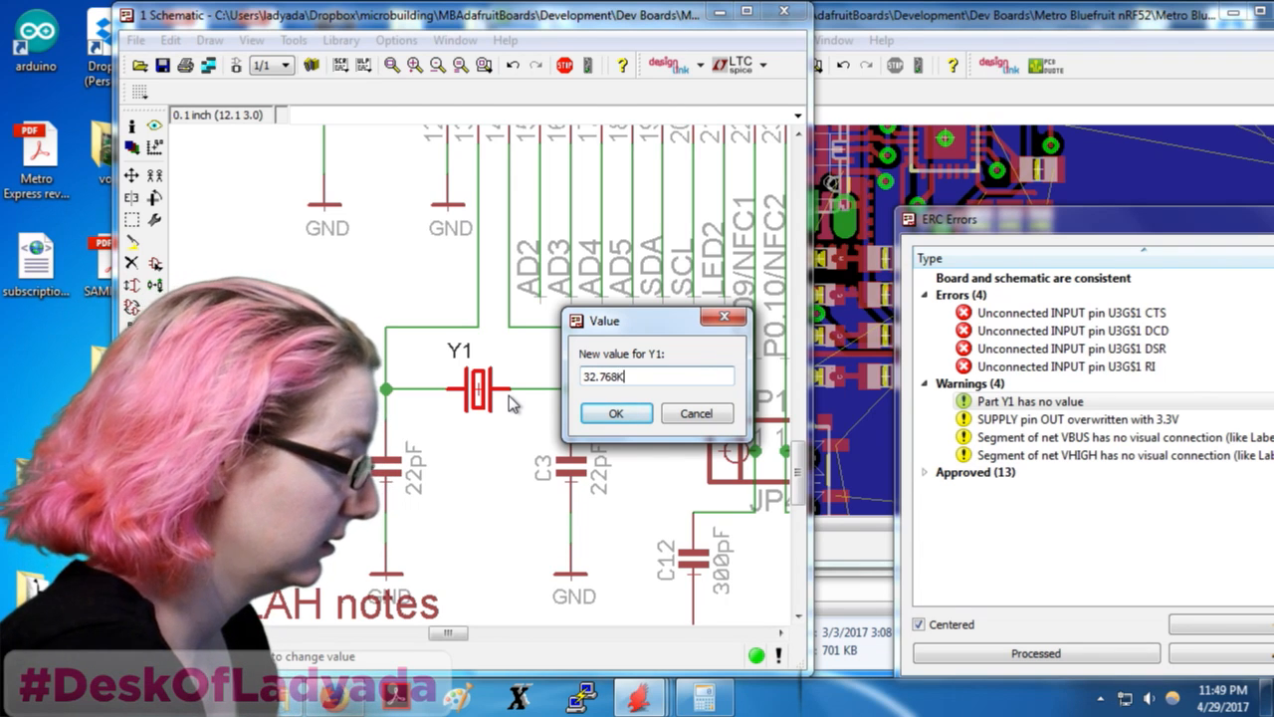
pyautogui.press('BackSpace')
pyautogui.press('BackSpace')
pyautogui.press('BackSpace')
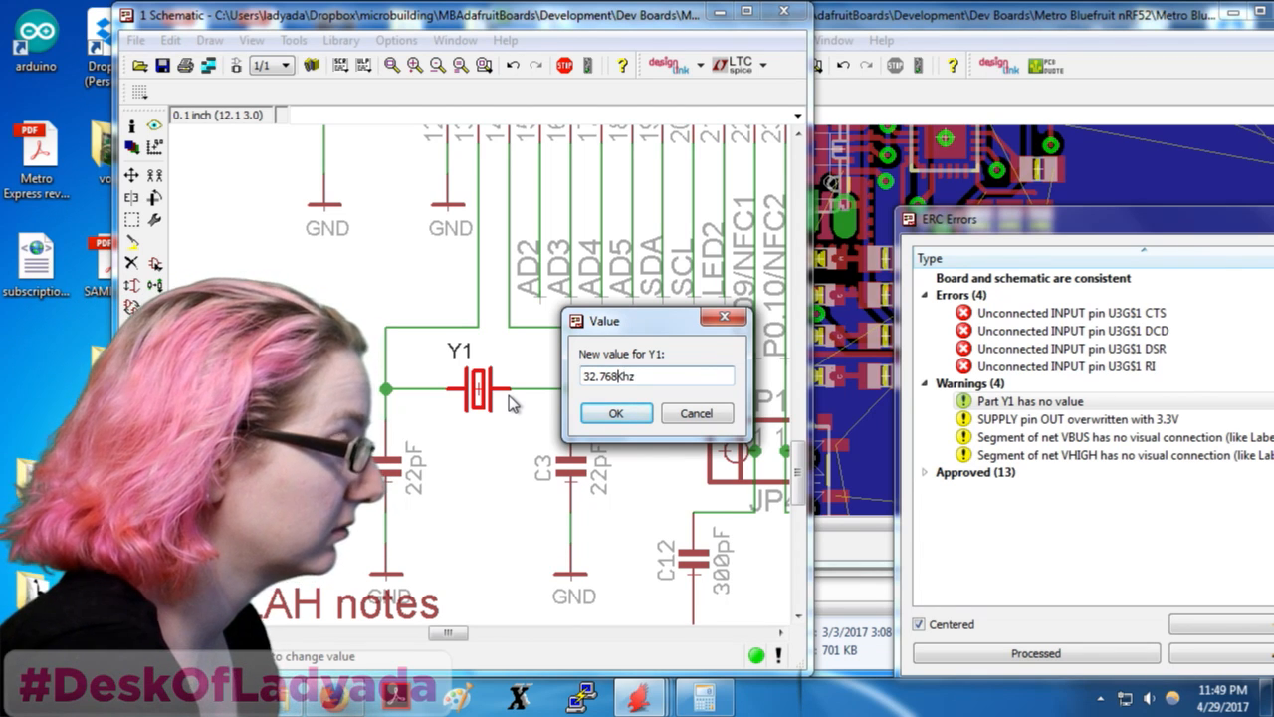
pyautogui.write('KHz')
pyautogui.press('Return')
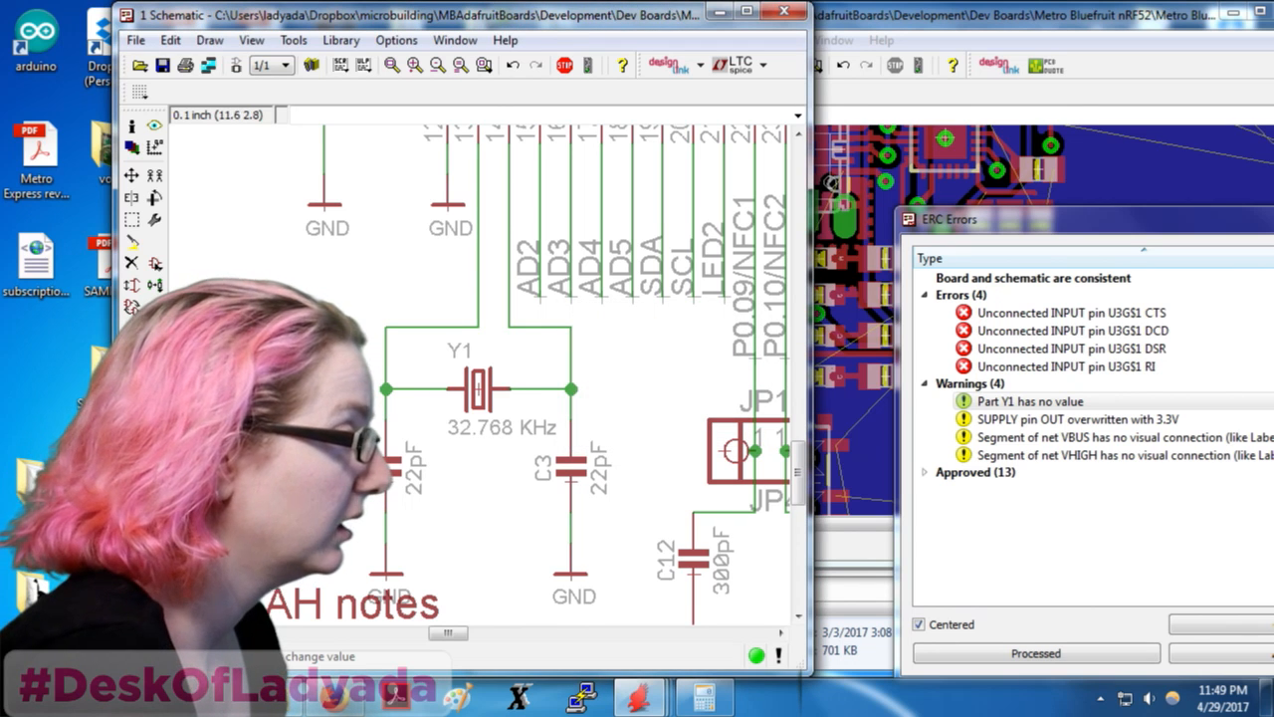
# Clear the Y1 missing-value warning and approve the warning about the SUPPLY pin OUT being overwritten with 3.3V
pyautogui.click(1061, 403)
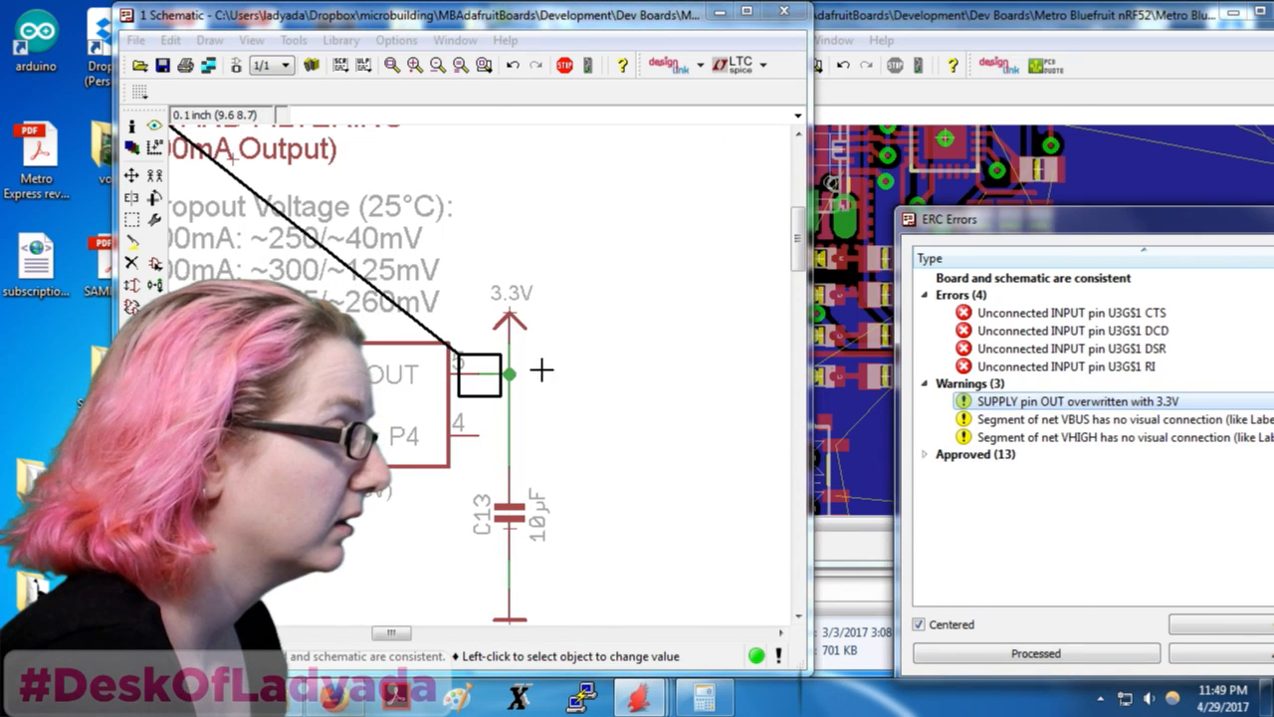
pyautogui.click(1221, 654)
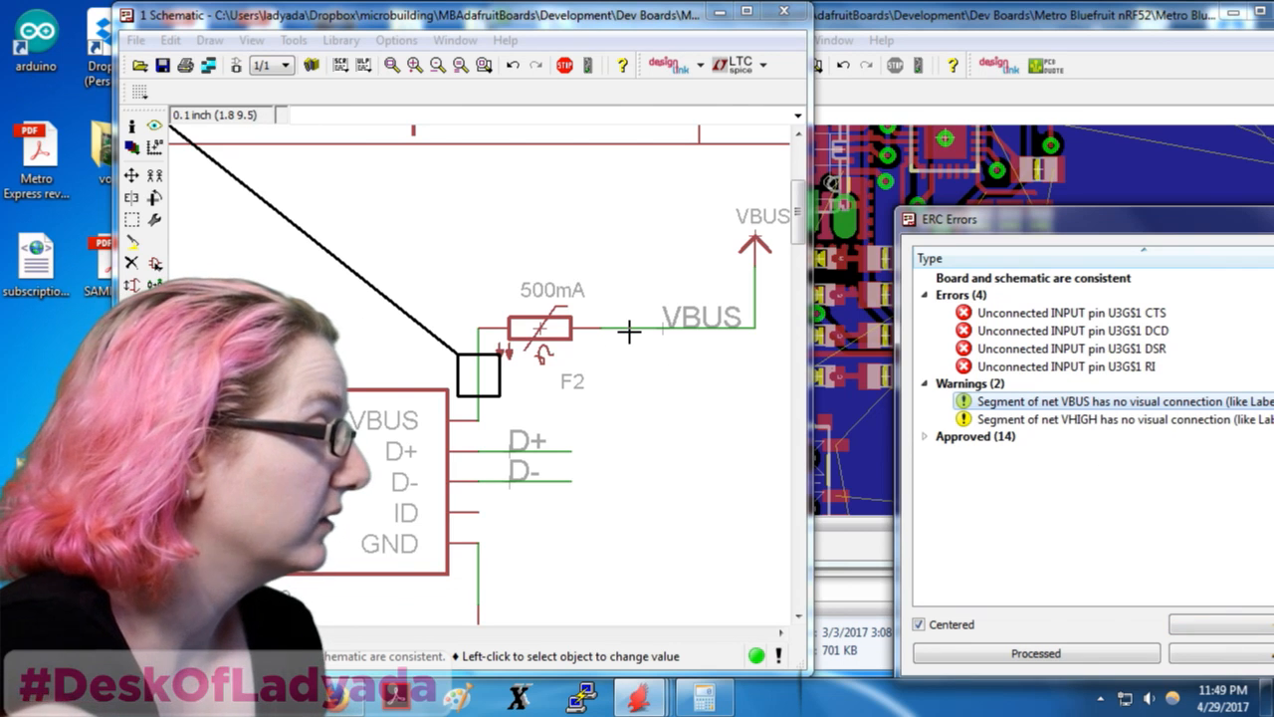
# Rename only the net segment between the USB connector's VBUS pin and fuse F2 to VUSB
pyautogui.scroll(1, 516, 331)
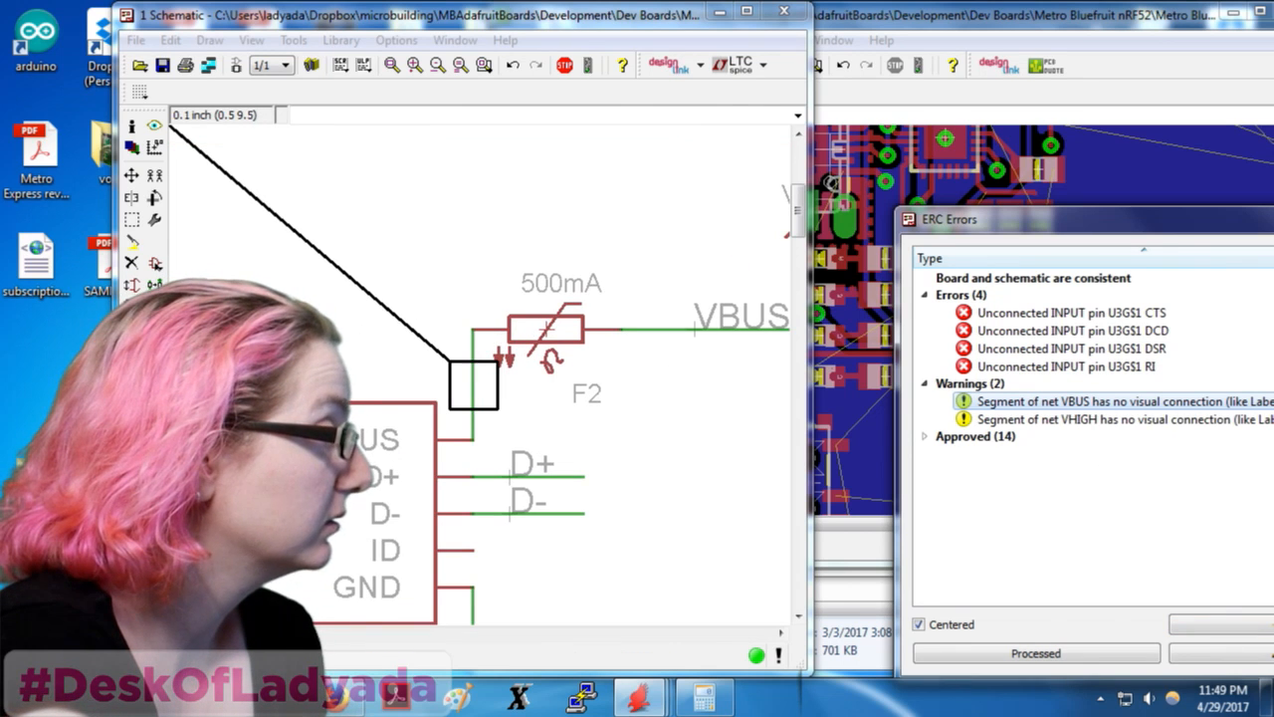
pyautogui.scroll(-1, 443, 320)
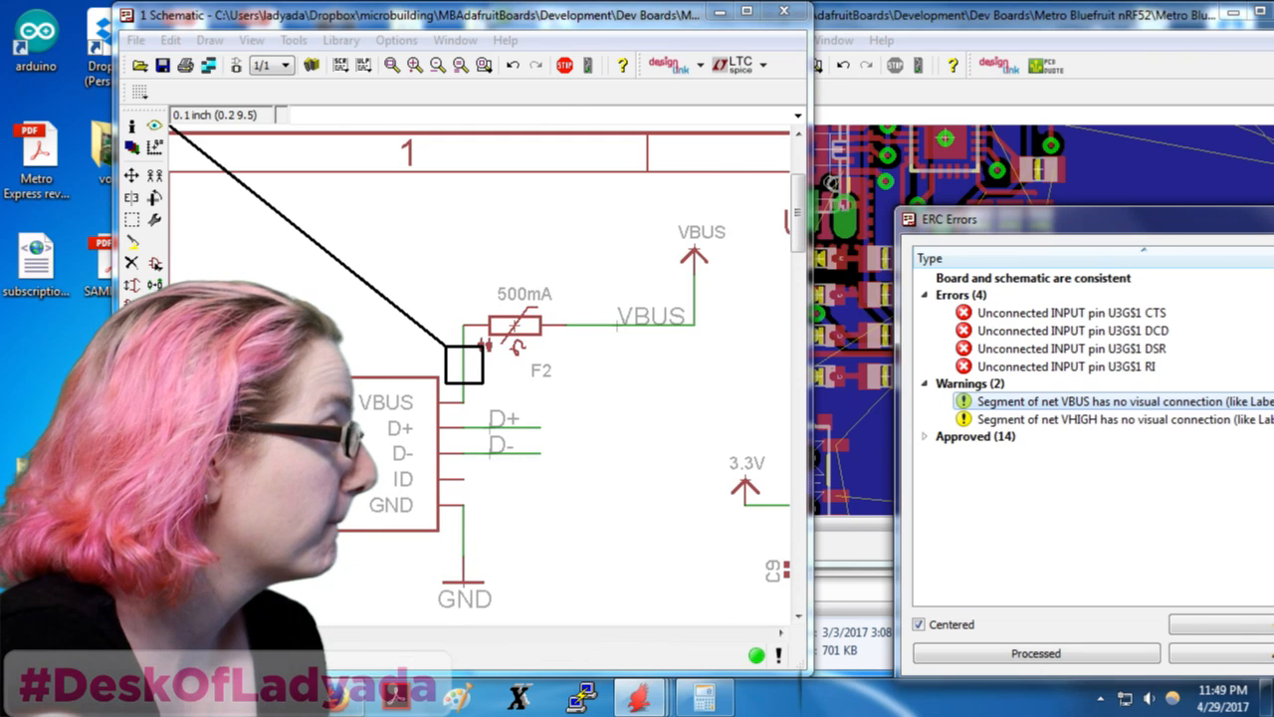
pyautogui.click(464, 364)
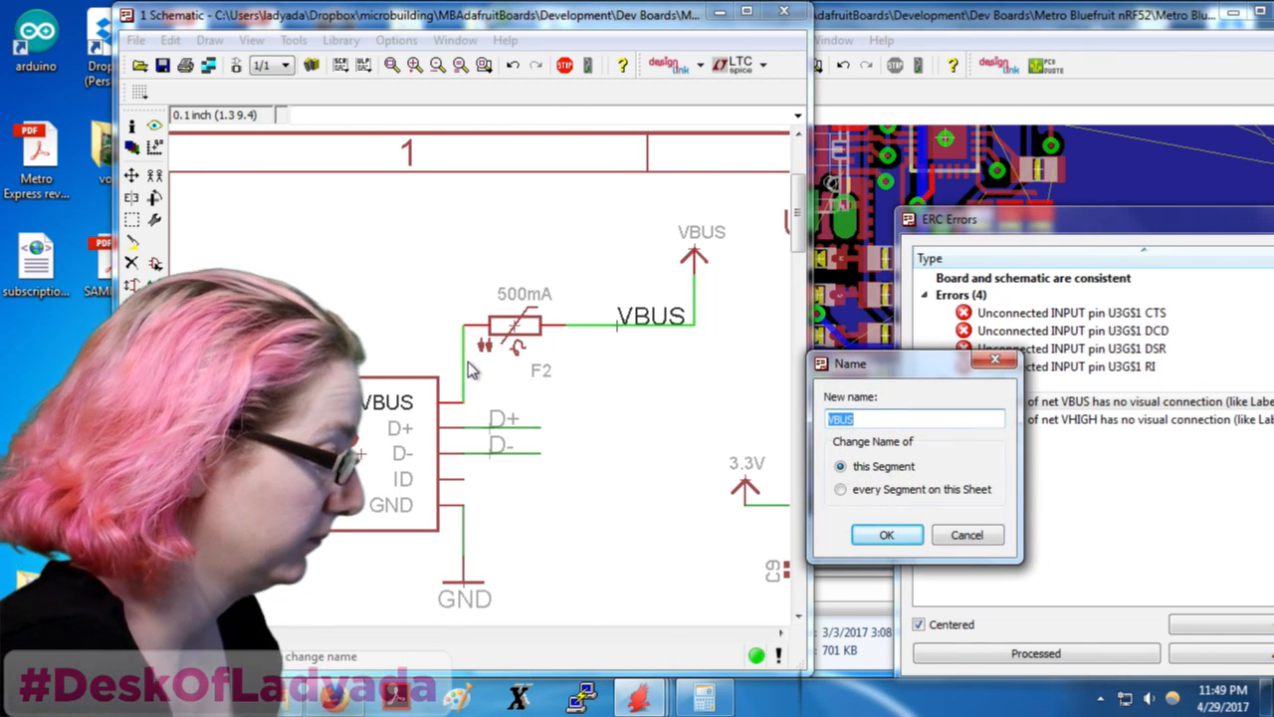
pyautogui.write('B')
pyautogui.press('BackSpace')
pyautogui.write('VU')
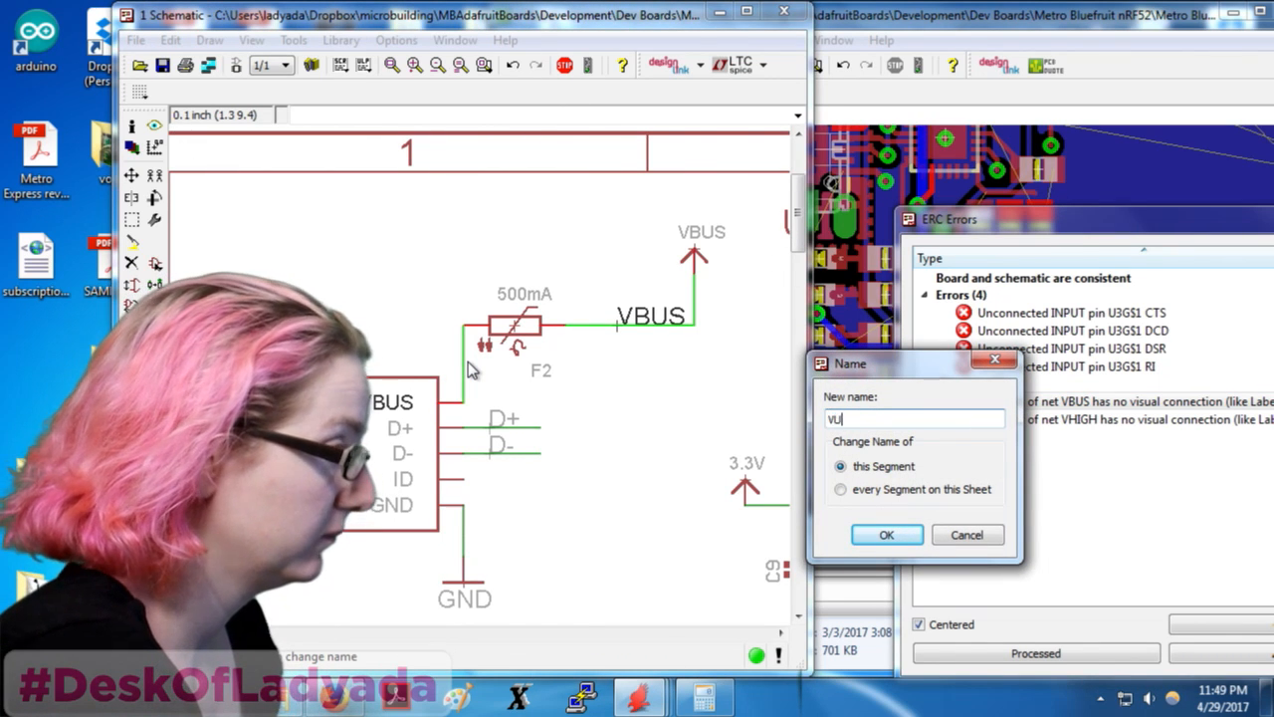
pyautogui.write('SB')
pyautogui.press('Return')
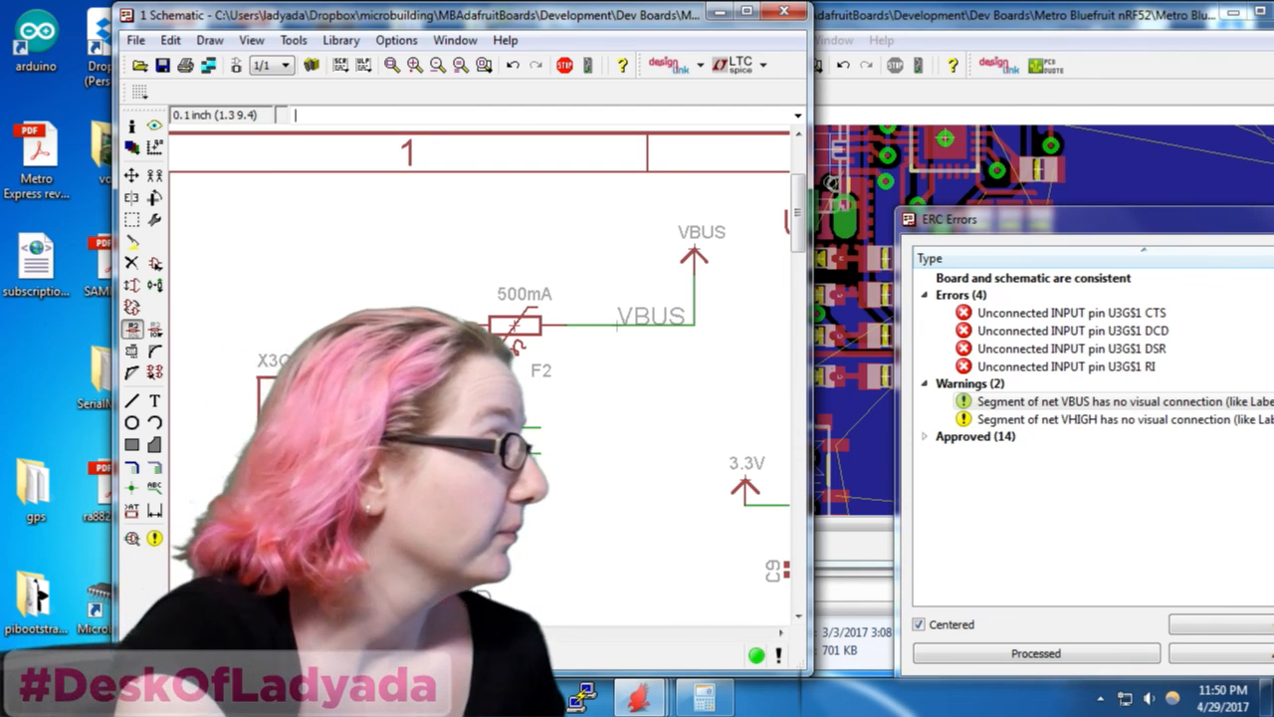
# Clear the VBUS segment warning and approve the one about the X3 connector's VBUS power pin connecting to VUSB
pyautogui.scroll(-1, 663, 374)
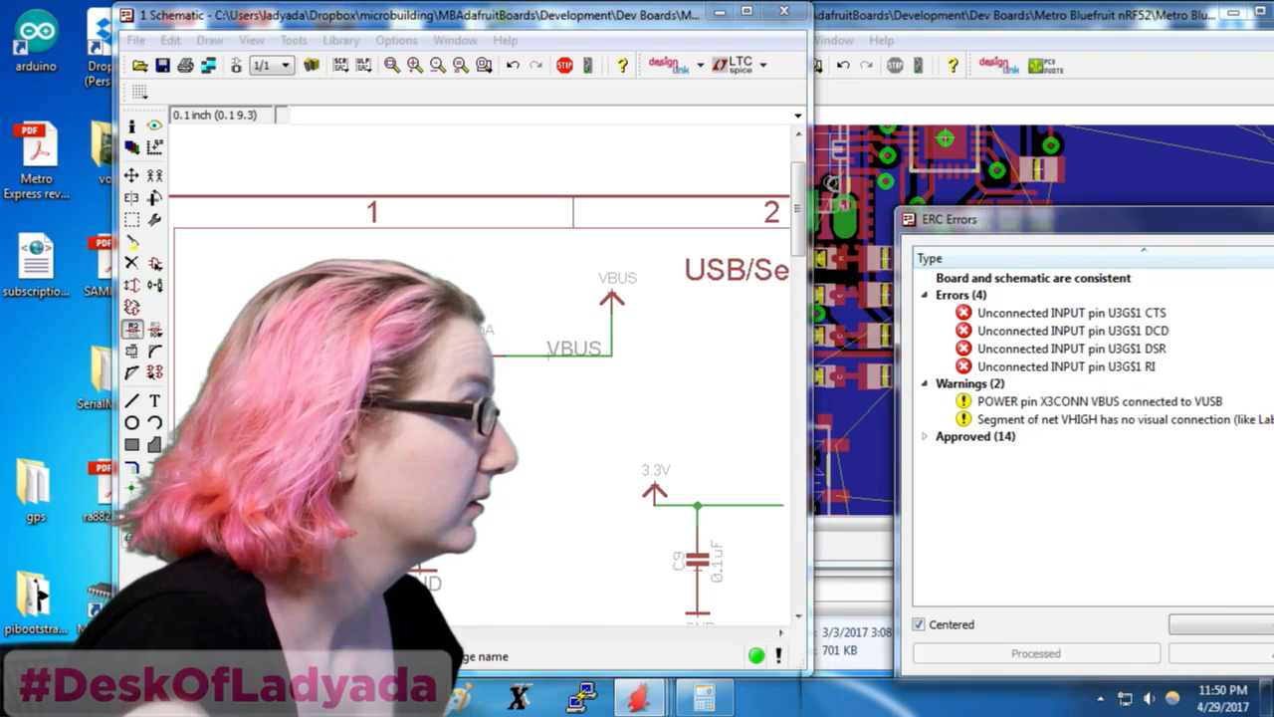
pyautogui.click(1068, 401)
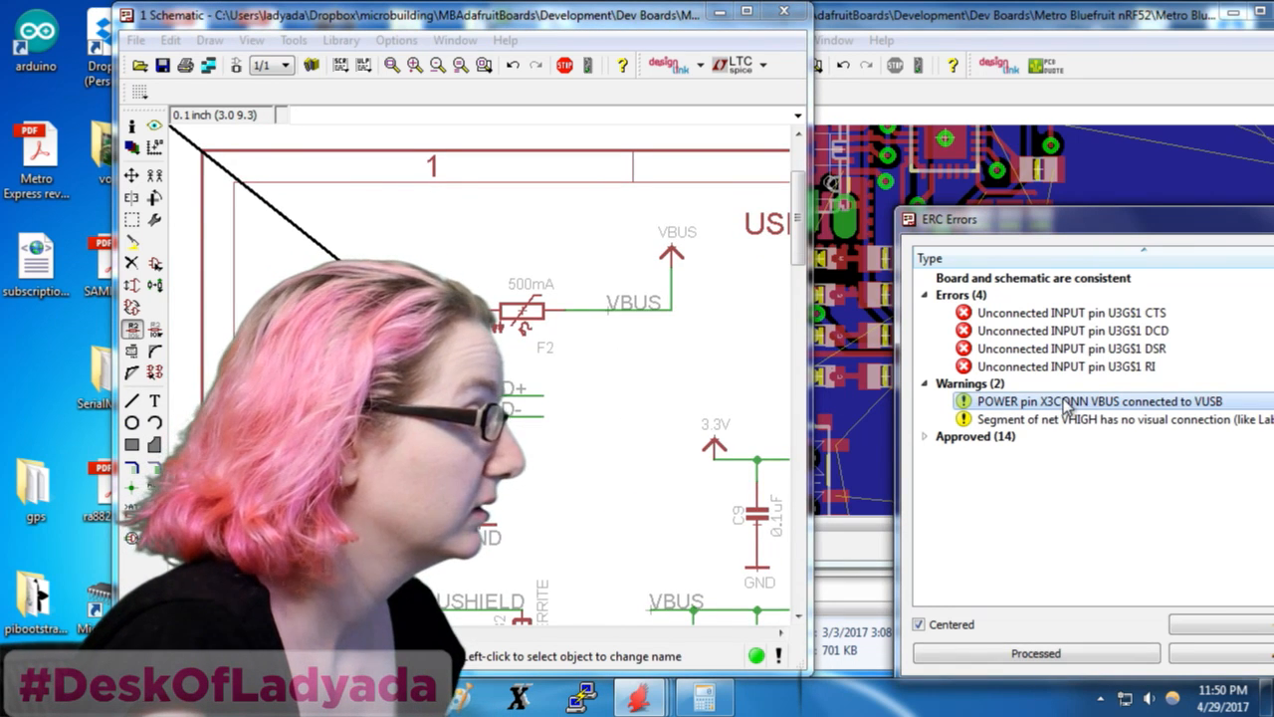
pyautogui.click(1191, 652)
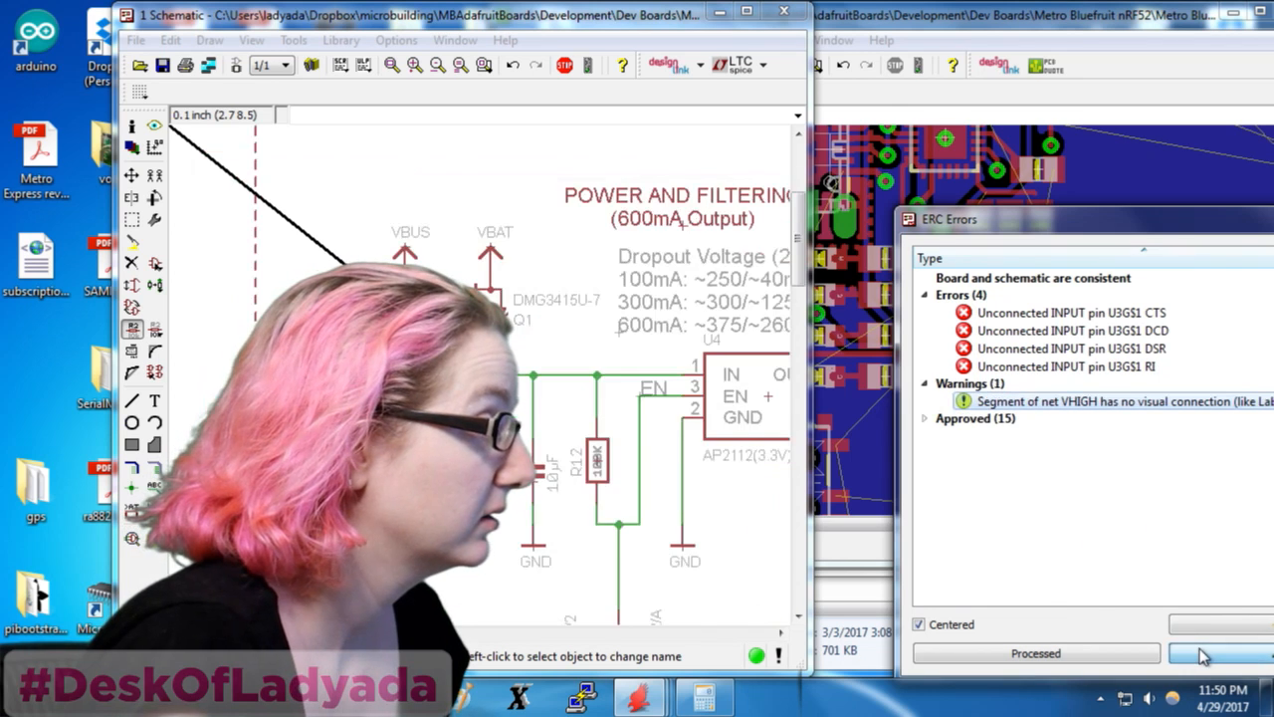
# Add a name label to the VHIGH net at the regulator U4 input and clear its missing-connection warning
pyautogui.click(154, 487)
pyautogui.click(538, 384)
pyautogui.click(539, 371)
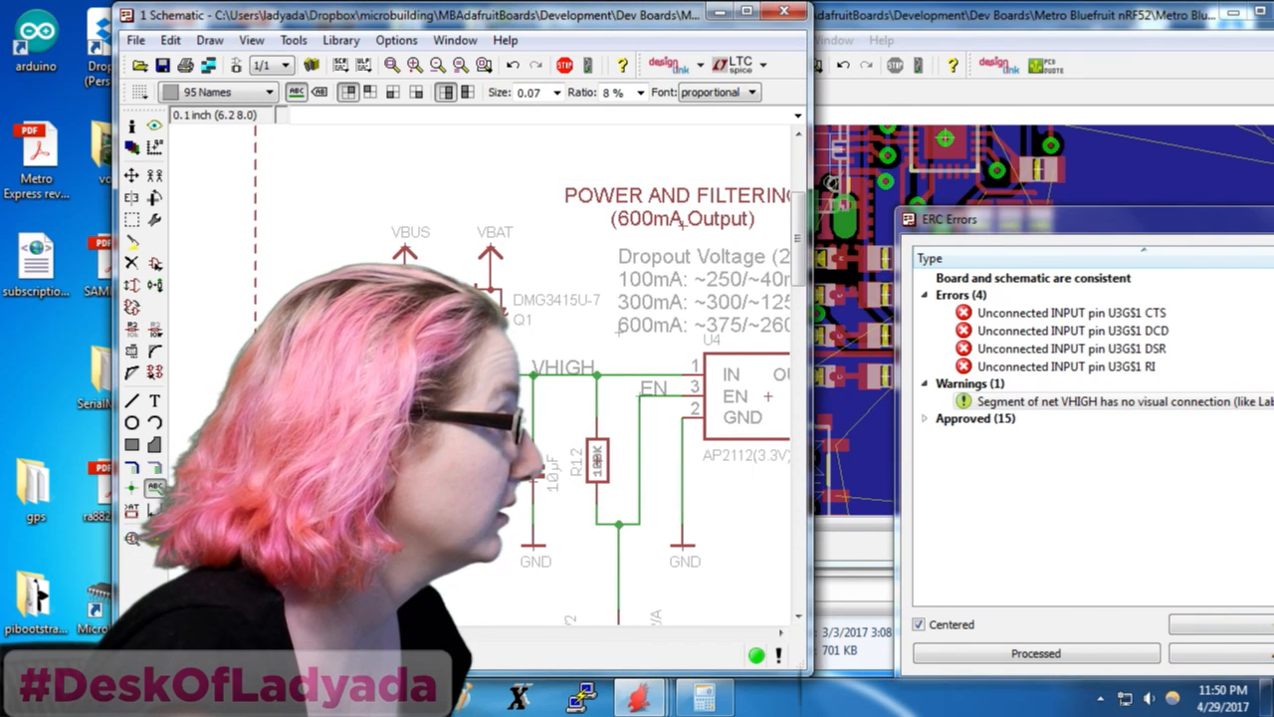
pyautogui.scroll(-2, 380, 167)
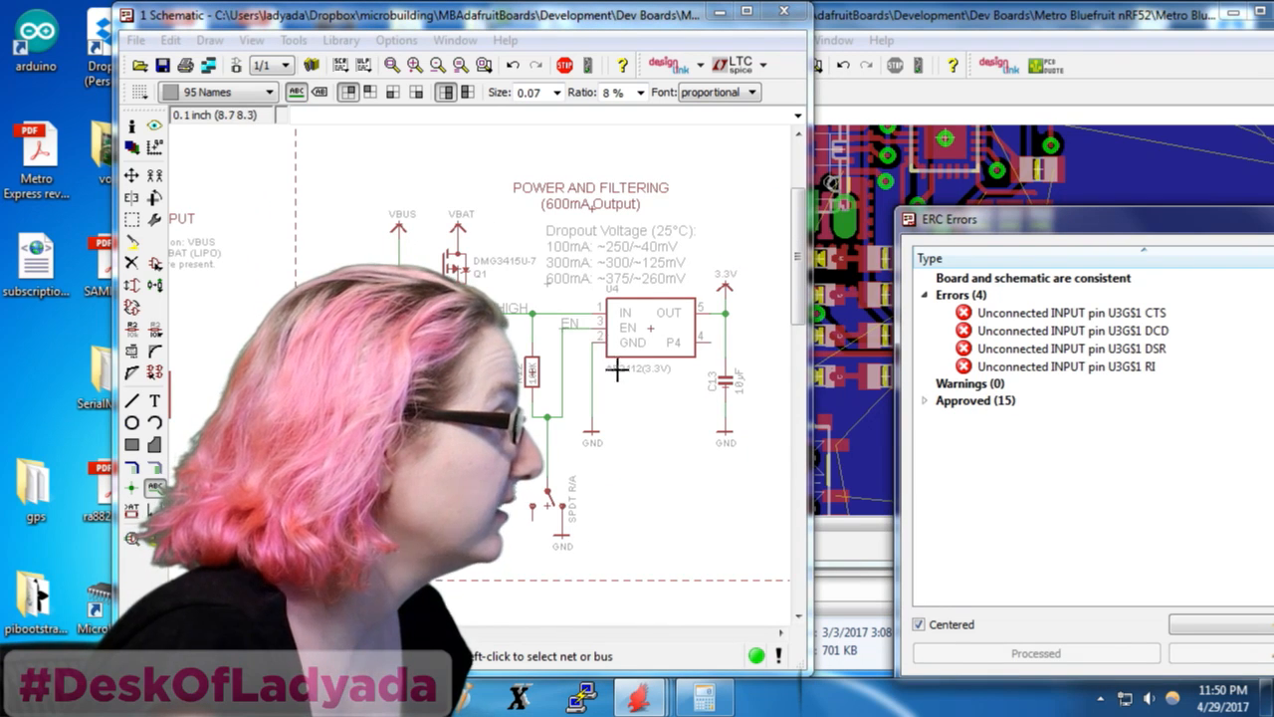
pyautogui.scroll(2, 652, 343)
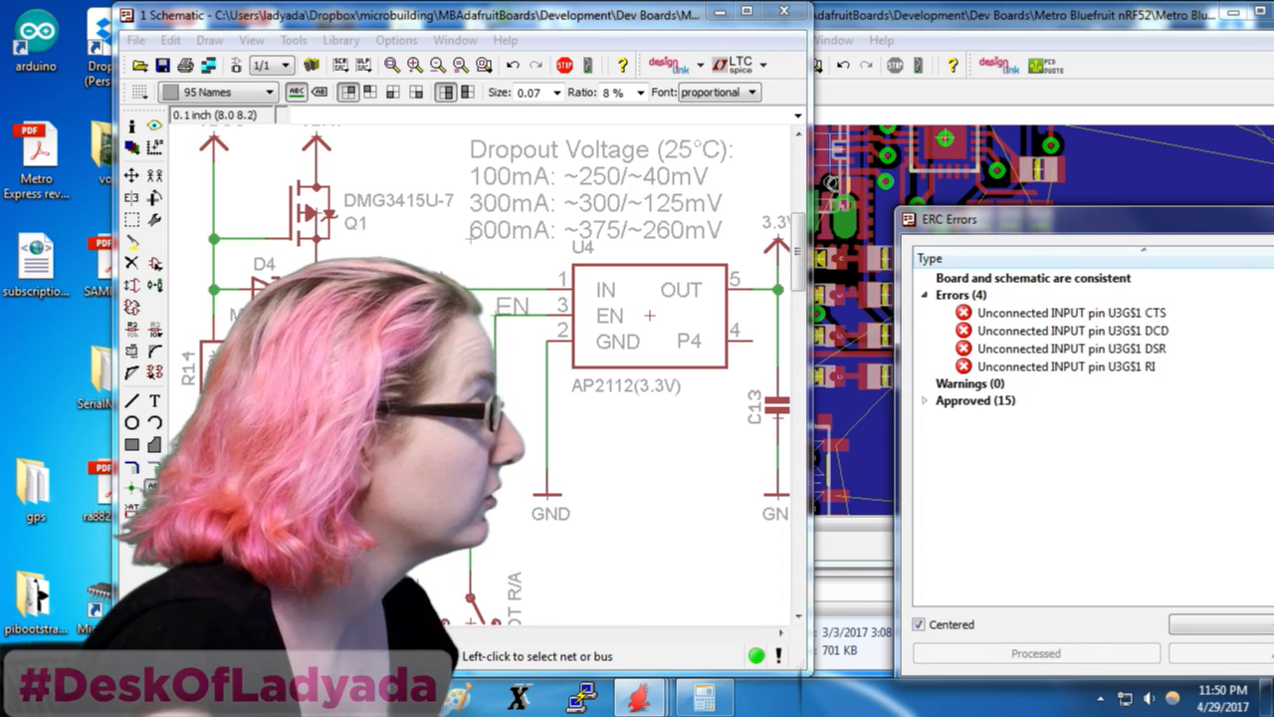
pyautogui.scroll(-1, 430, 321)
pyautogui.scroll(-2, 424, 335)
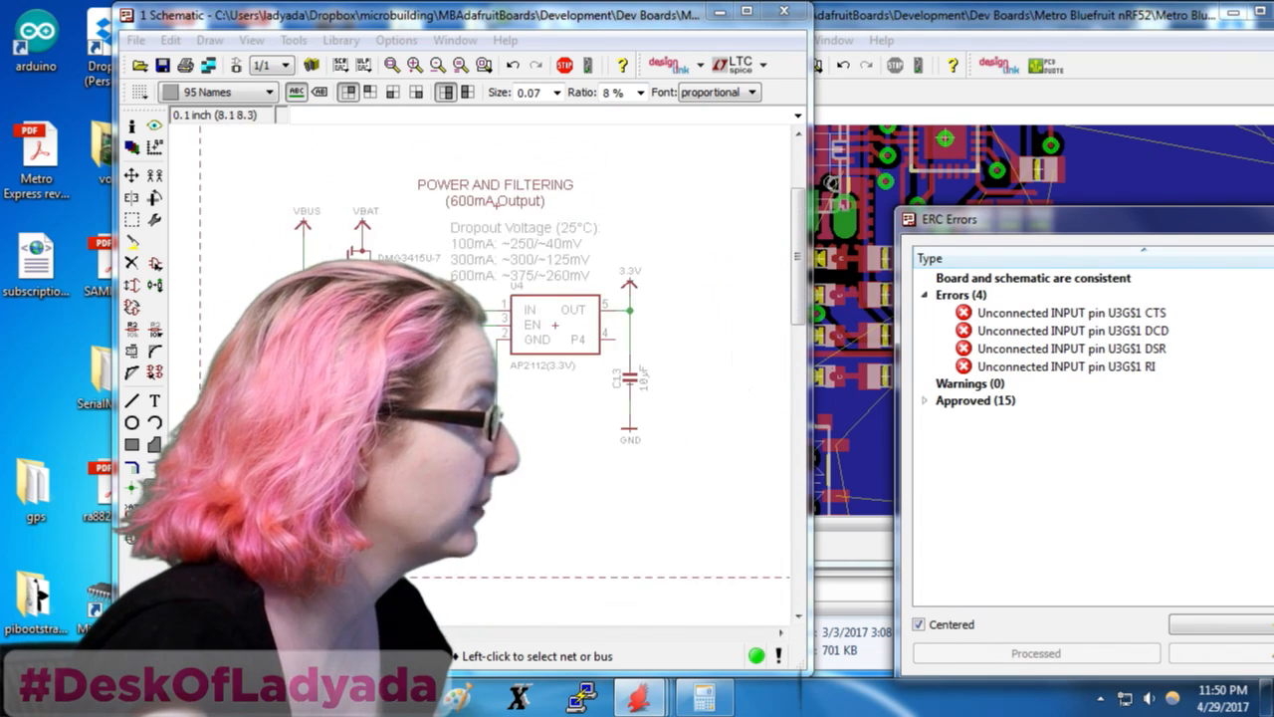
pyautogui.scroll(3, 478, 504)
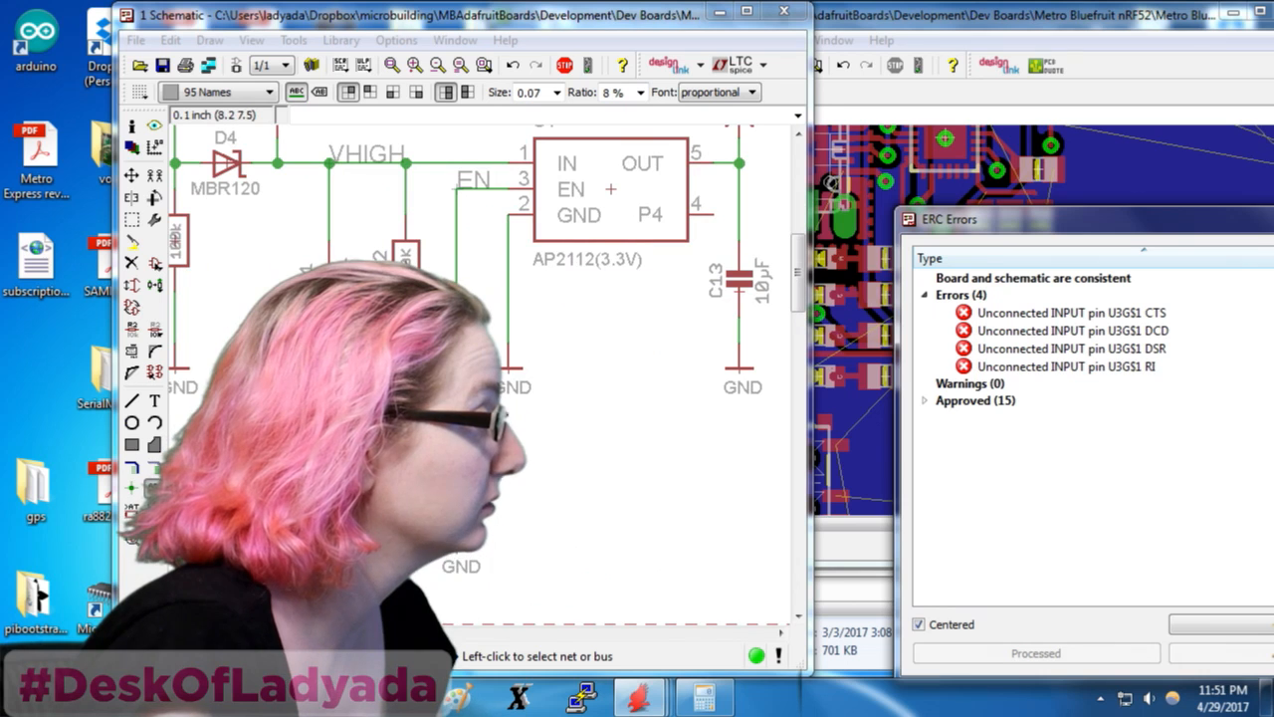
pyautogui.click(131, 175)
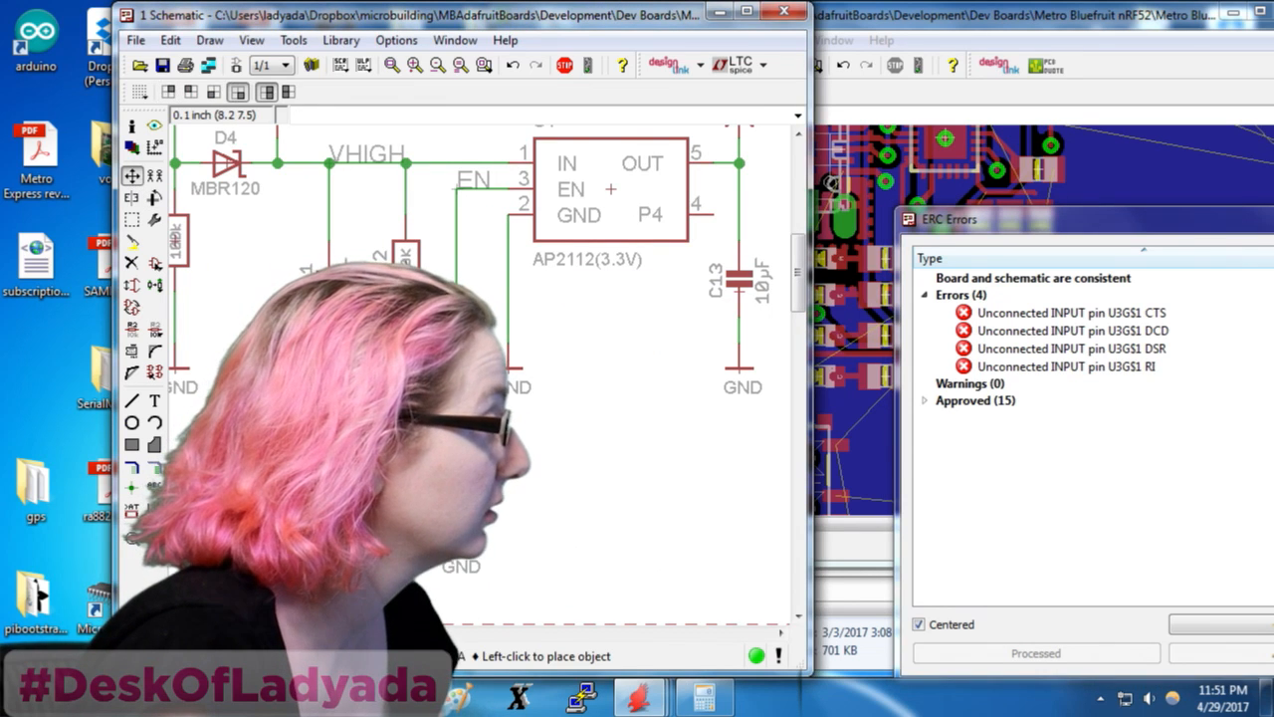
# Switch to the board layout and move the 2x5 connector X2 onto the board beside the Bluetooth module area, rotated 90 degrees
pyautogui.click(236, 64)
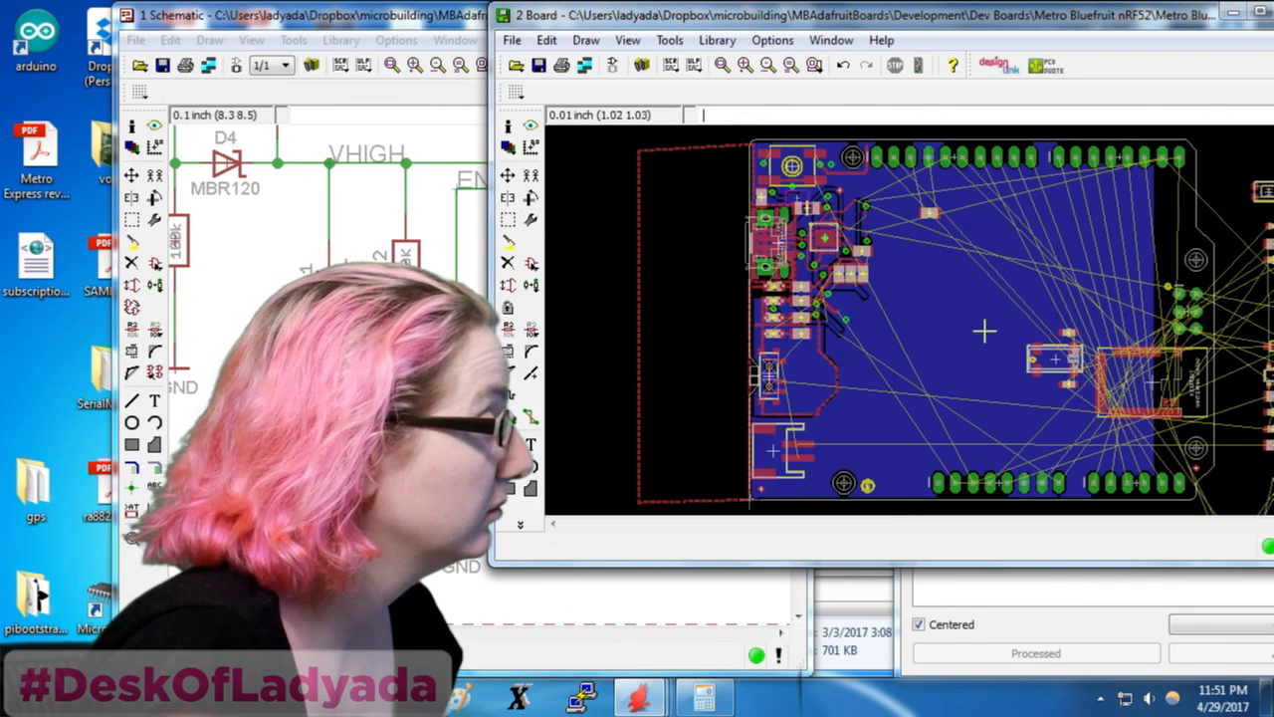
pyautogui.scroll(-4, 983, 330)
pyautogui.scroll(4, 1155, 296)
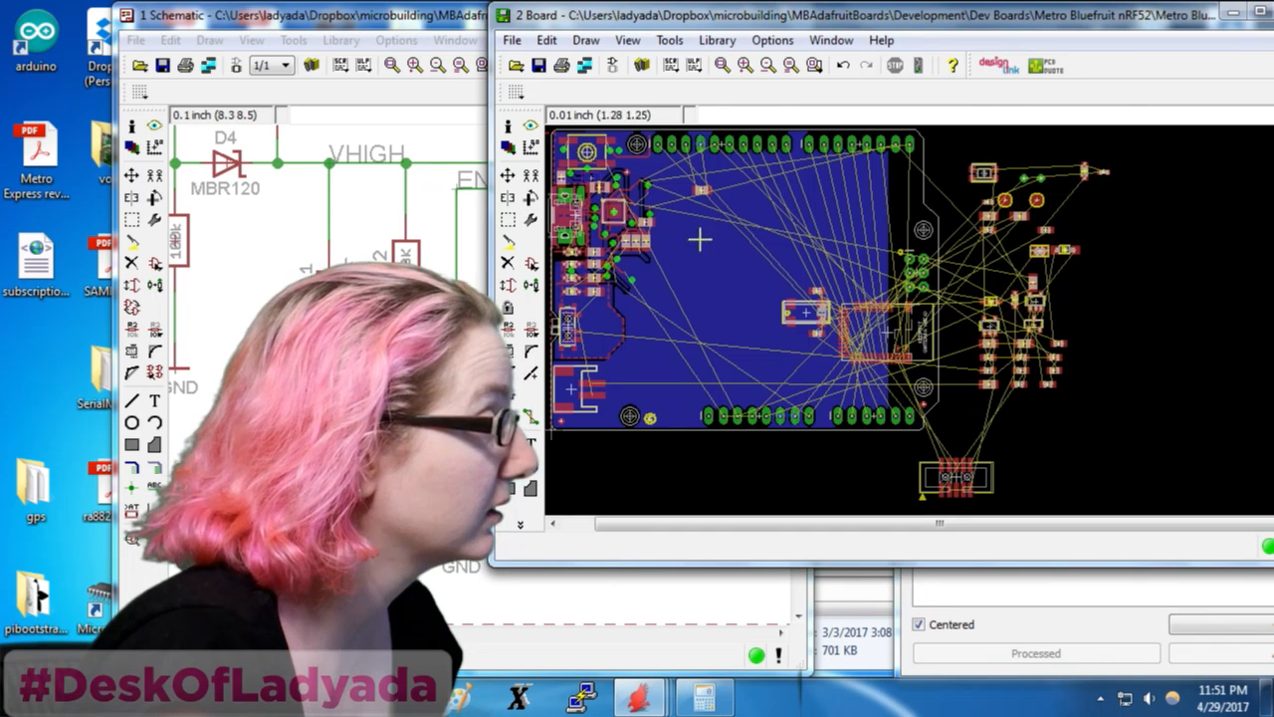
pyautogui.click(508, 175)
pyautogui.click(955, 475)
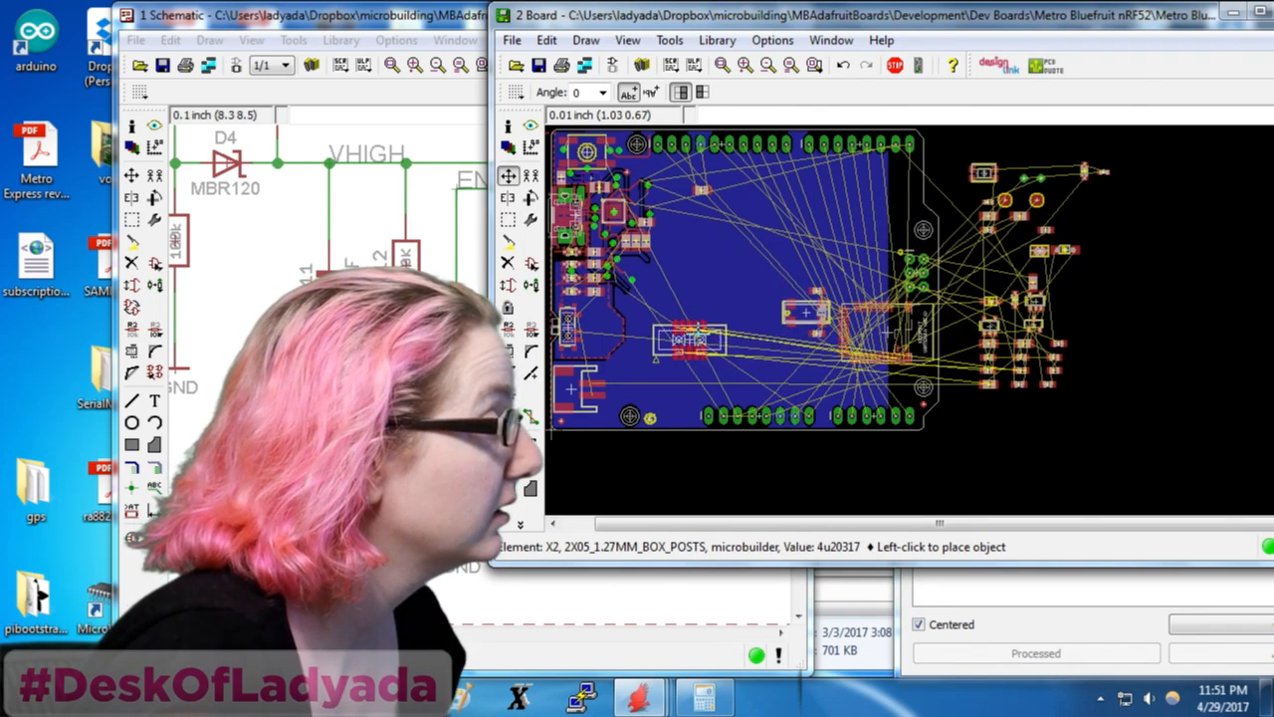
pyautogui.rightClick(741, 323)
pyautogui.click(744, 319)
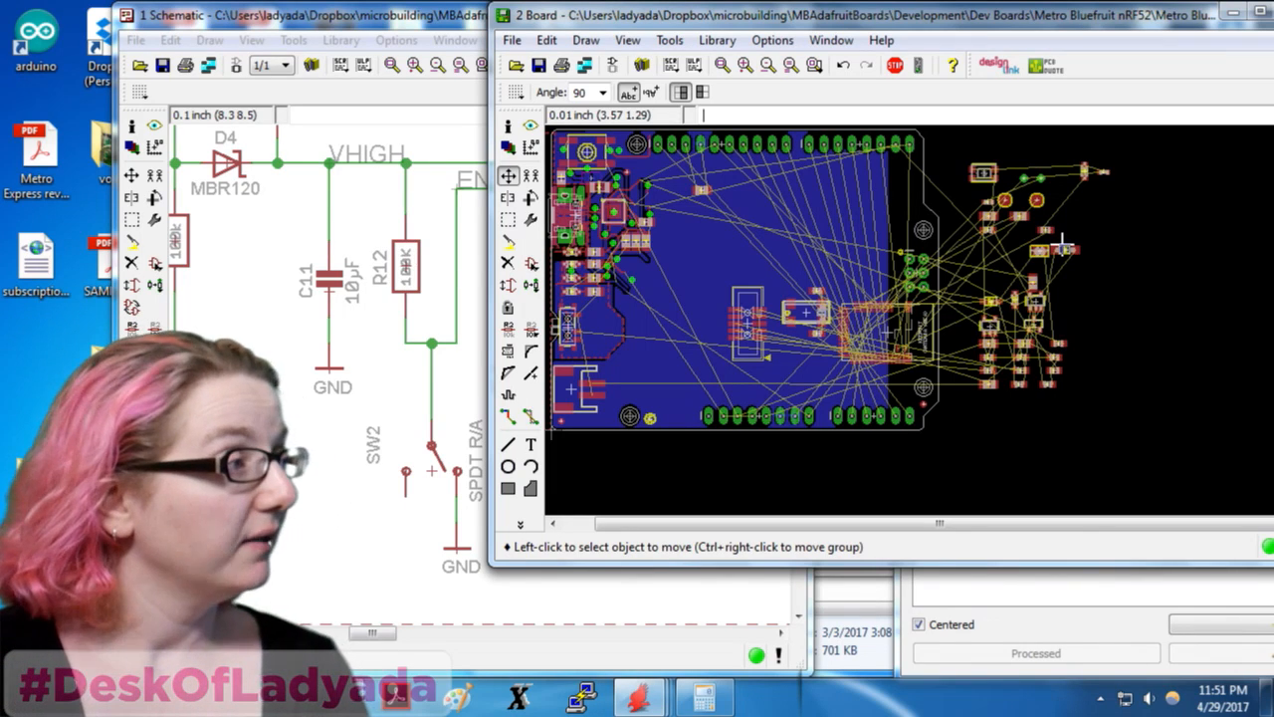
pyautogui.scroll(3, 899, 315)
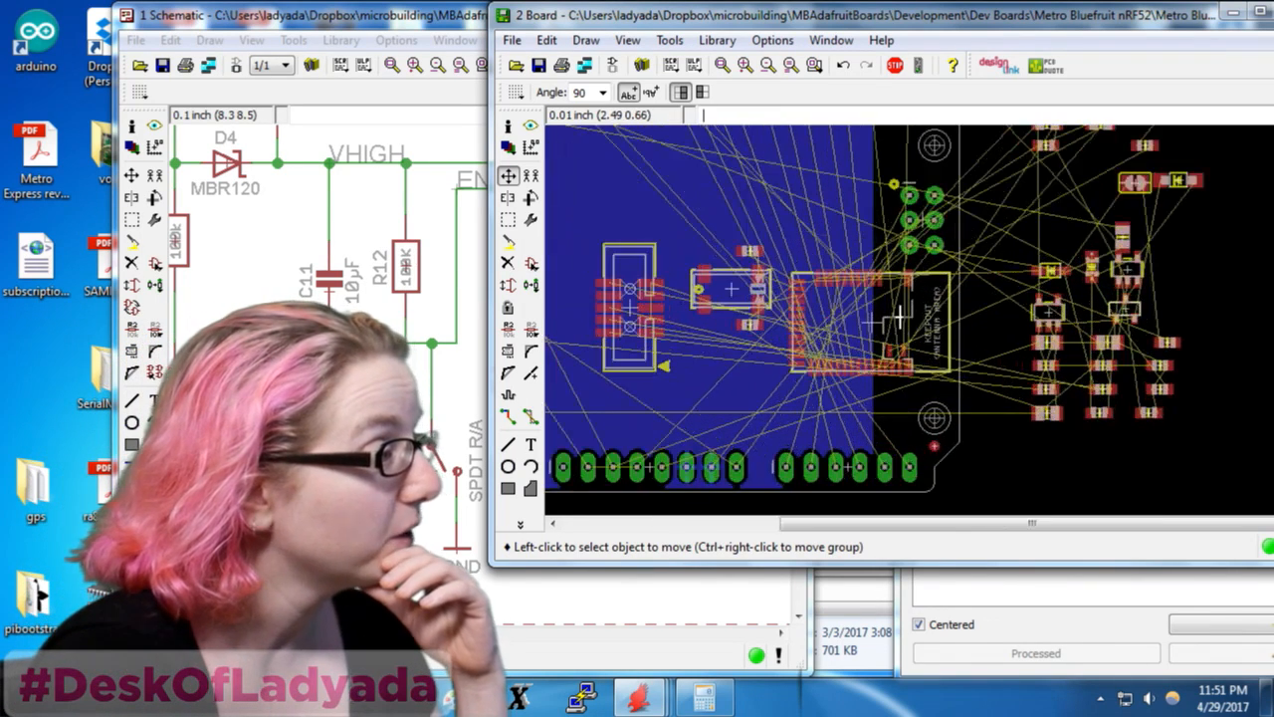
pyautogui.scroll(-5, 941, 343)
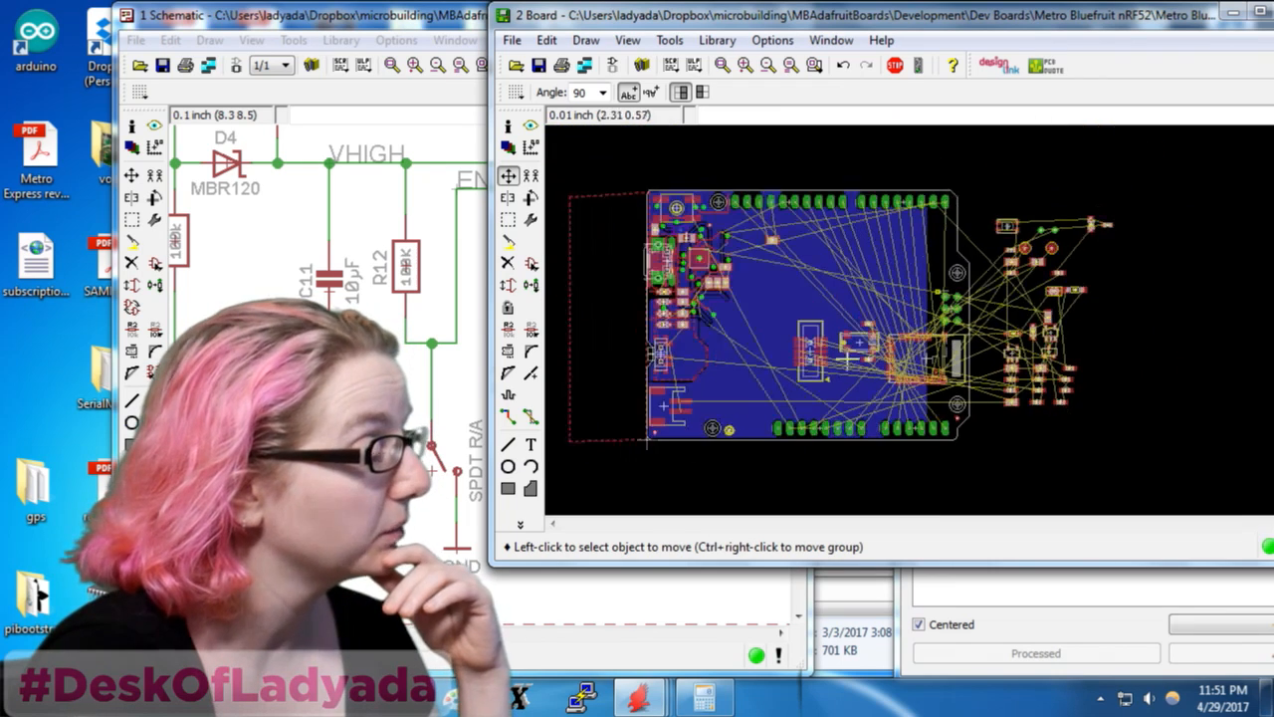
pyautogui.scroll(3, 832, 353)
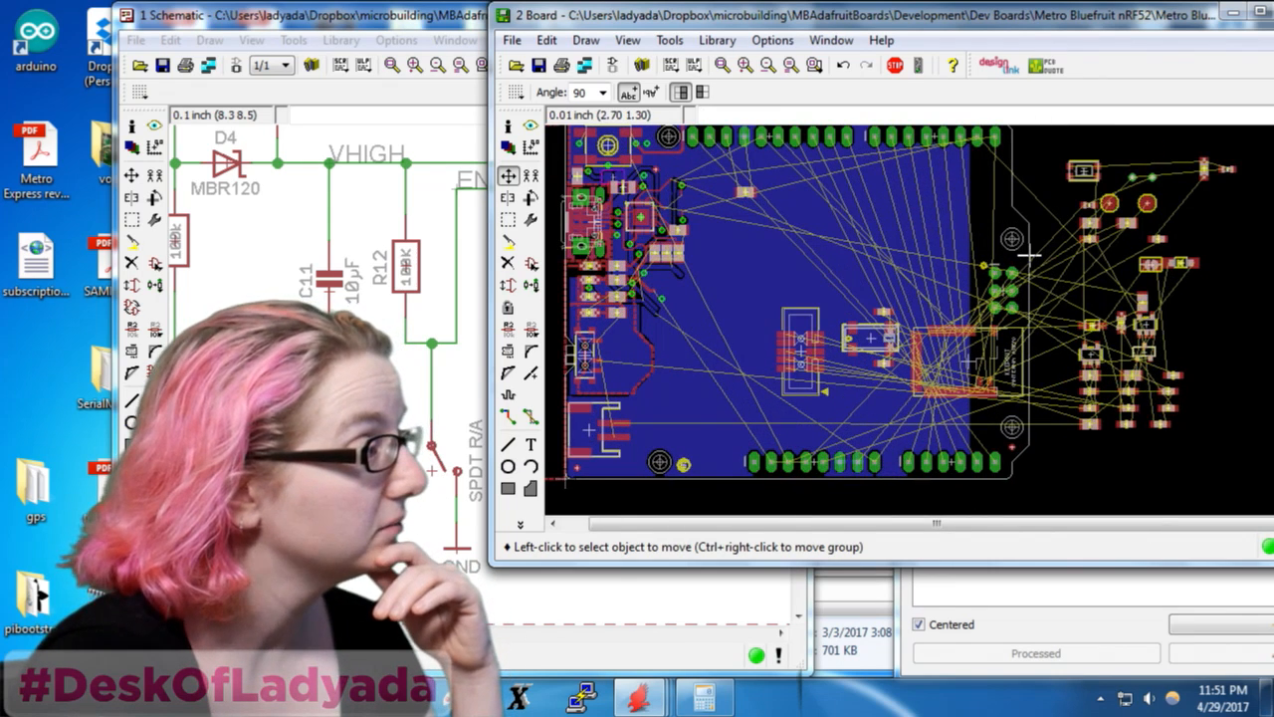